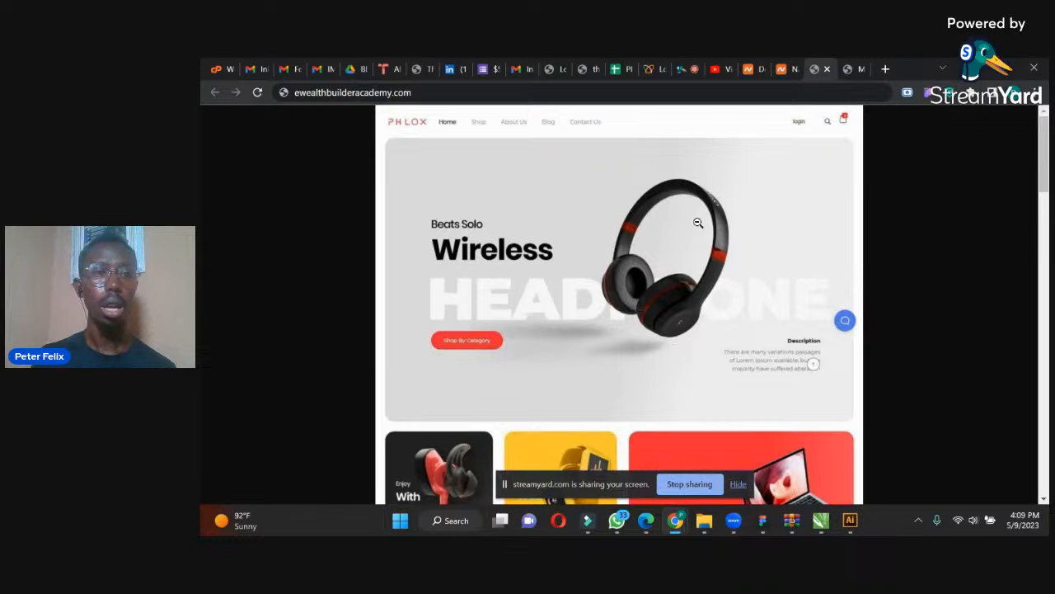
# Look through the sample PHLOX electronics shop's home page, from the headphone banner down to the product category blocks.
pyautogui.scroll(-5, 1032, 225)
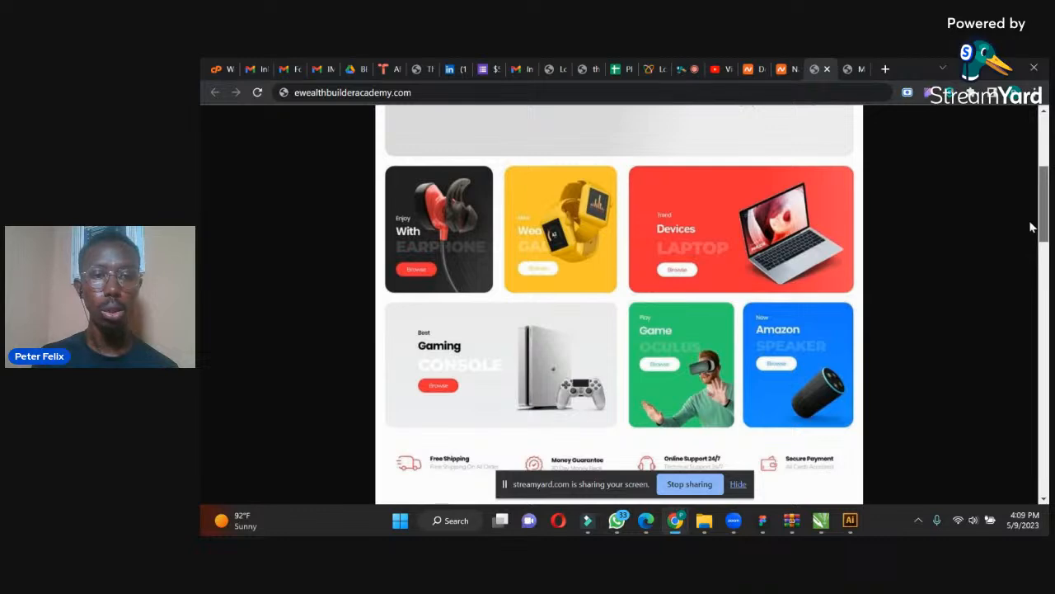
pyautogui.scroll(-3, 1030, 227)
pyautogui.moveTo(1028, 248); pyautogui.dragTo(1044, 158)
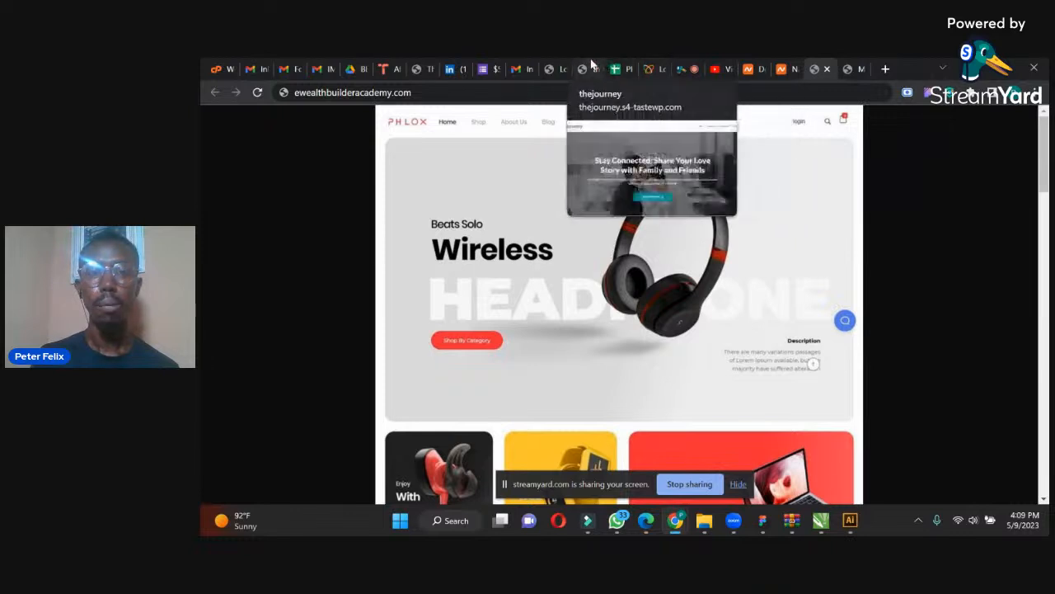
# Switch to TasteWP, dismiss the login dialog, agree to the terms and set up a new WordPress instance without signing up.
pyautogui.click(395, 68)
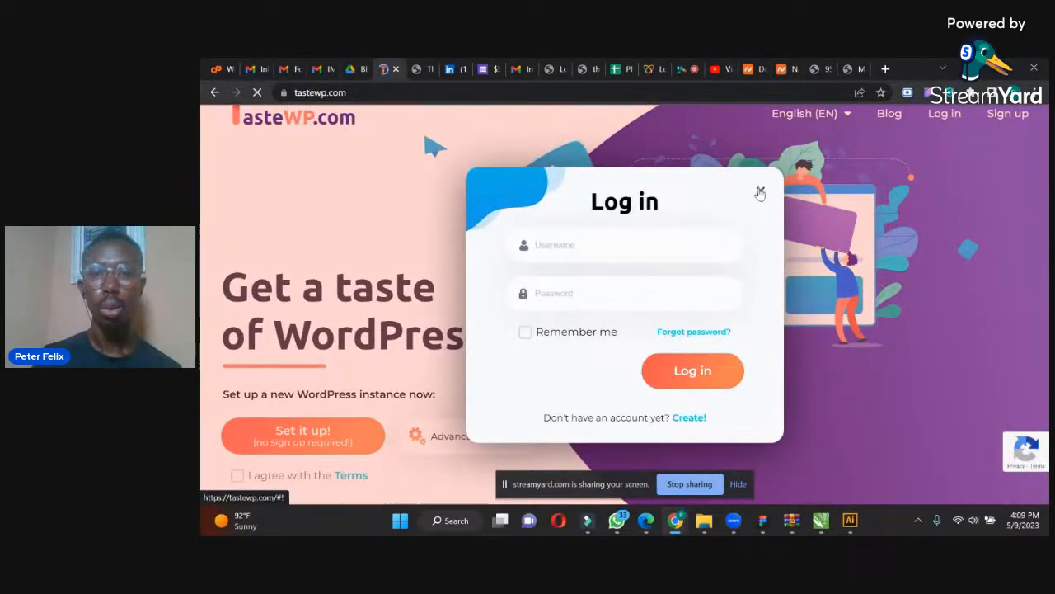
pyautogui.click(758, 192)
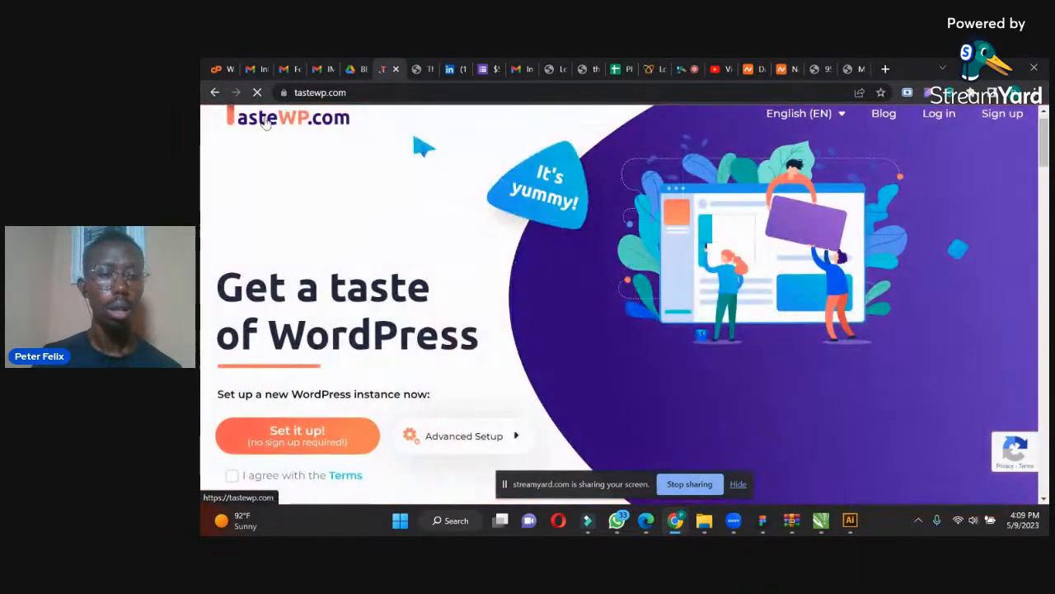
pyautogui.click(232, 476)
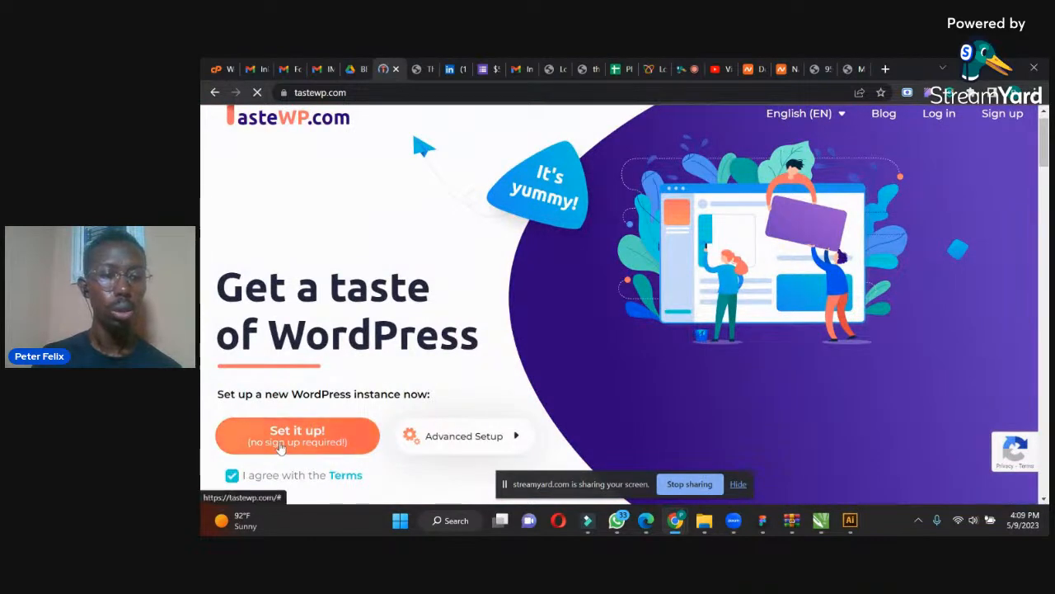
pyautogui.click(285, 437)
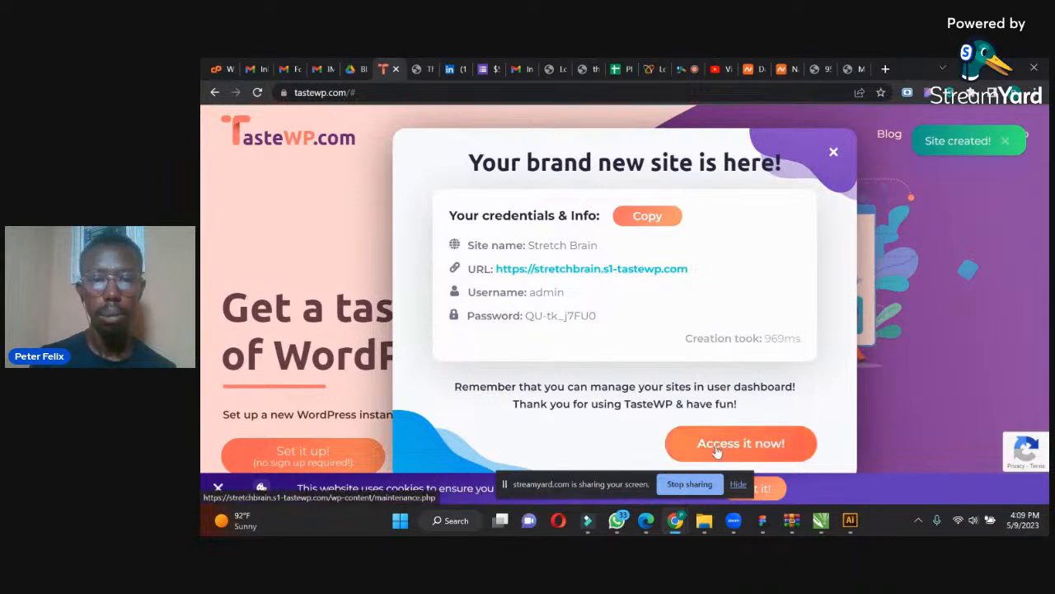
# Access the newly created site's WordPress admin dashboard and move the sample shop's browser tab next to it.
pyautogui.click(666, 272)
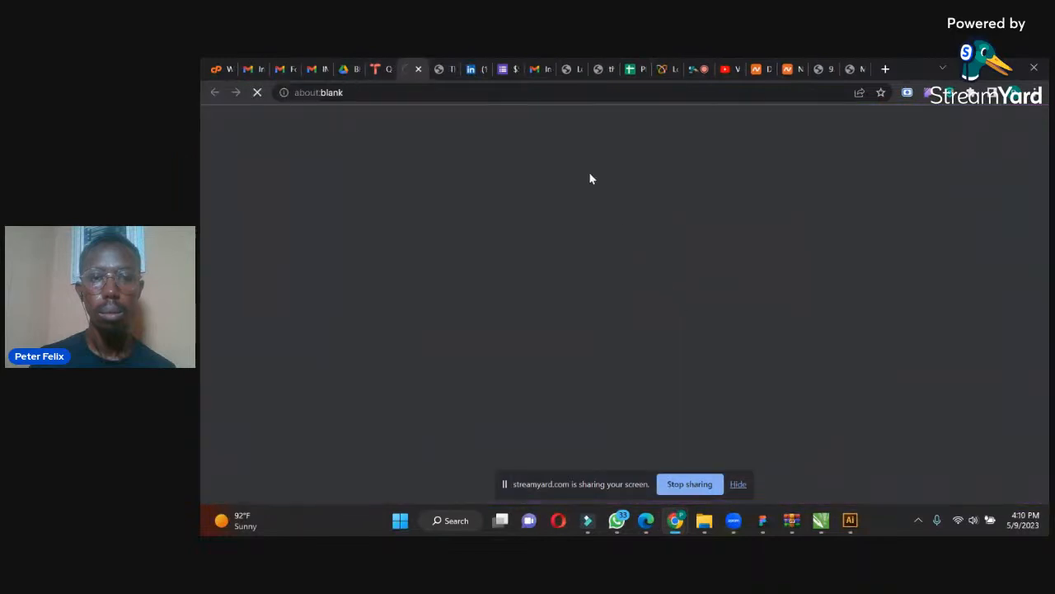
pyautogui.click(374, 68)
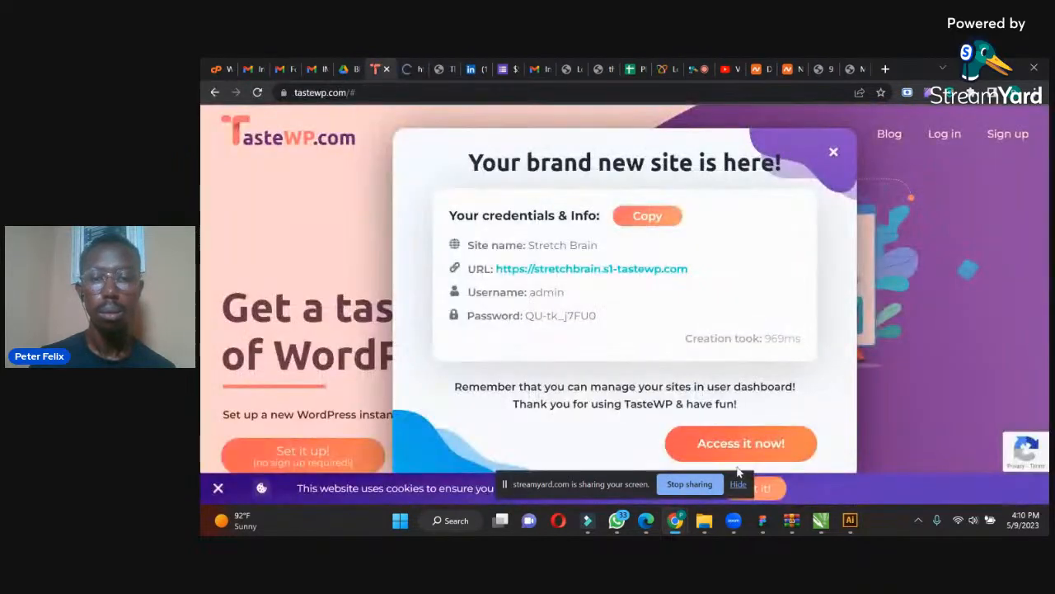
pyautogui.click(721, 443)
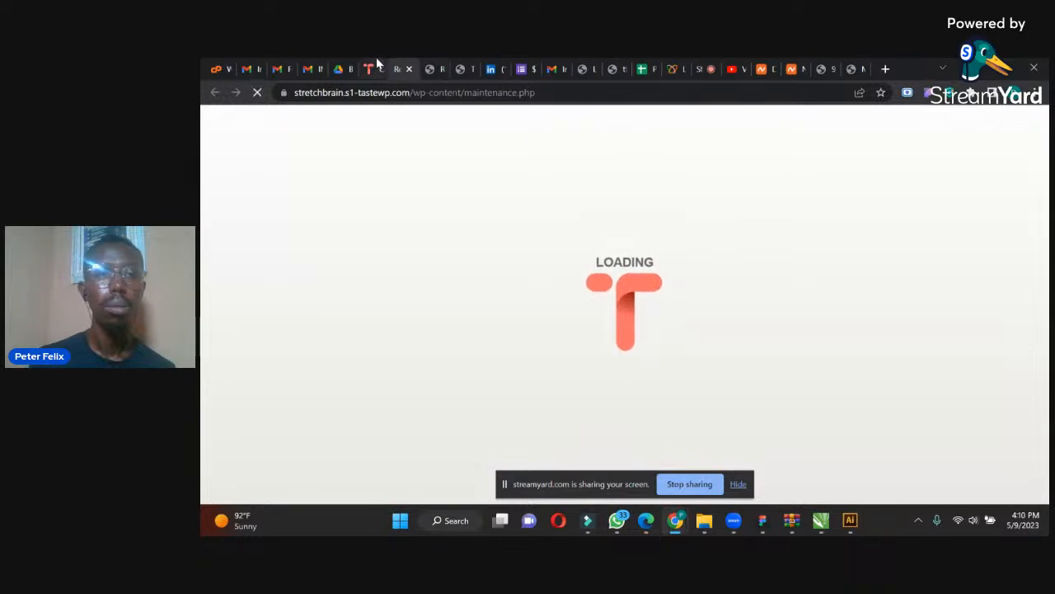
pyautogui.moveTo(828, 63); pyautogui.dragTo(439, 66)
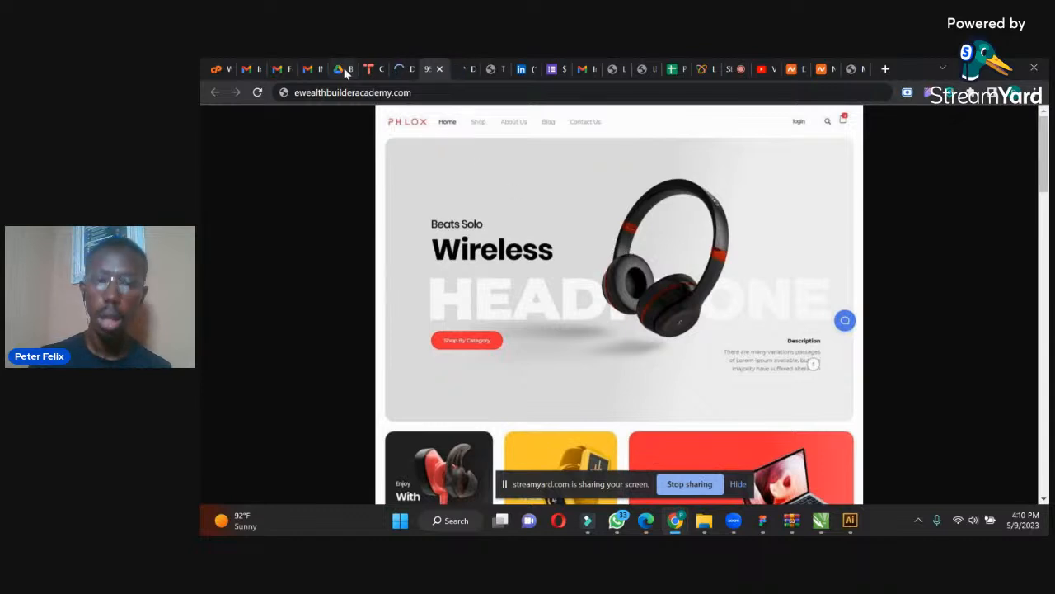
pyautogui.click(371, 66)
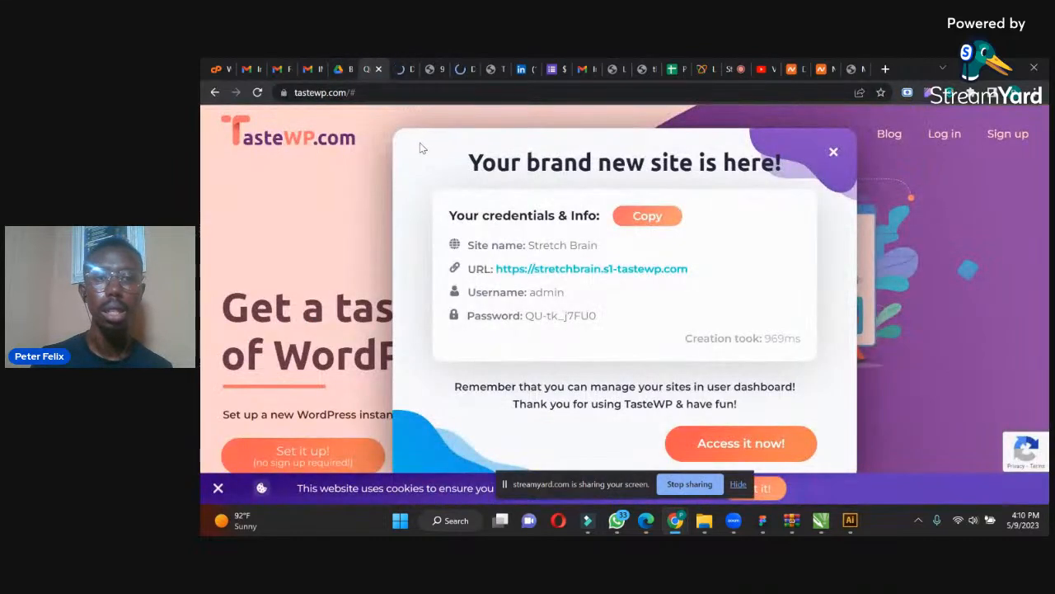
pyautogui.click(403, 68)
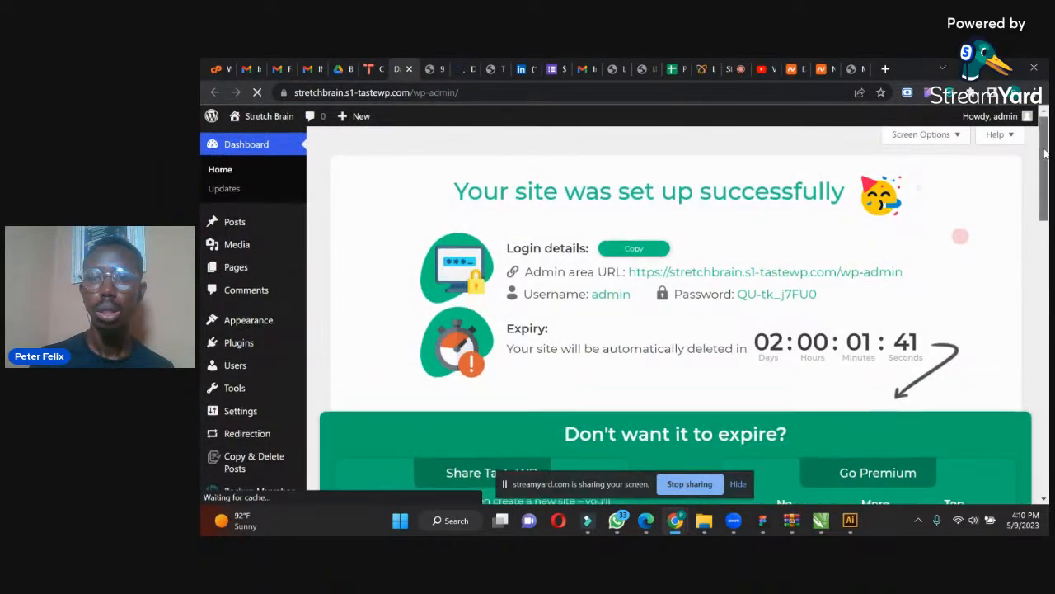
pyautogui.moveTo(1043, 162); pyautogui.dragTo(1043, 171)
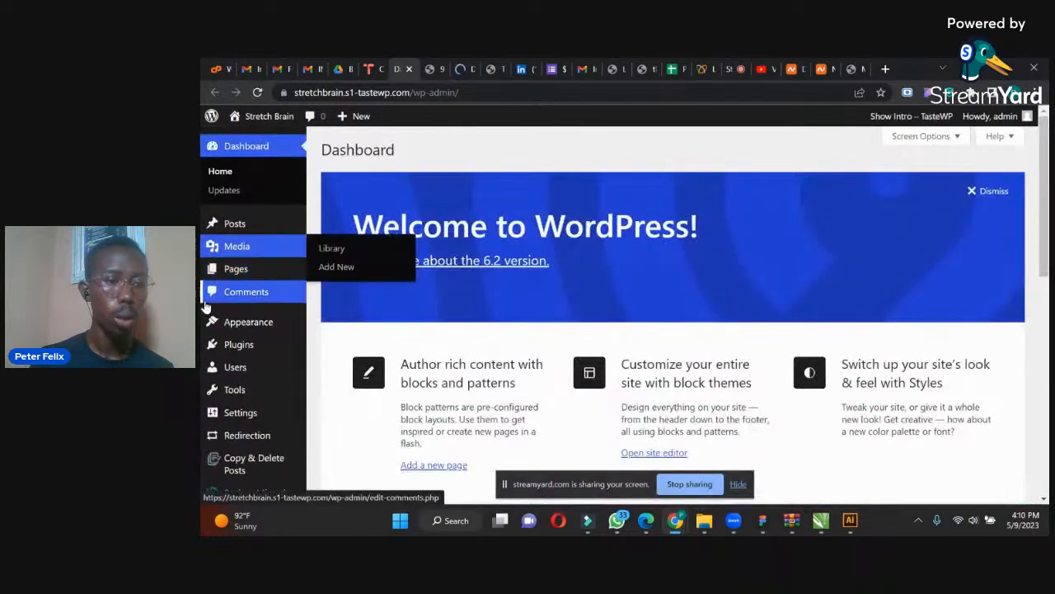
# Review the active Twenty Twenty-Three theme's details among the site's themes and open the page for adding themes.
pyautogui.moveTo(244, 333)
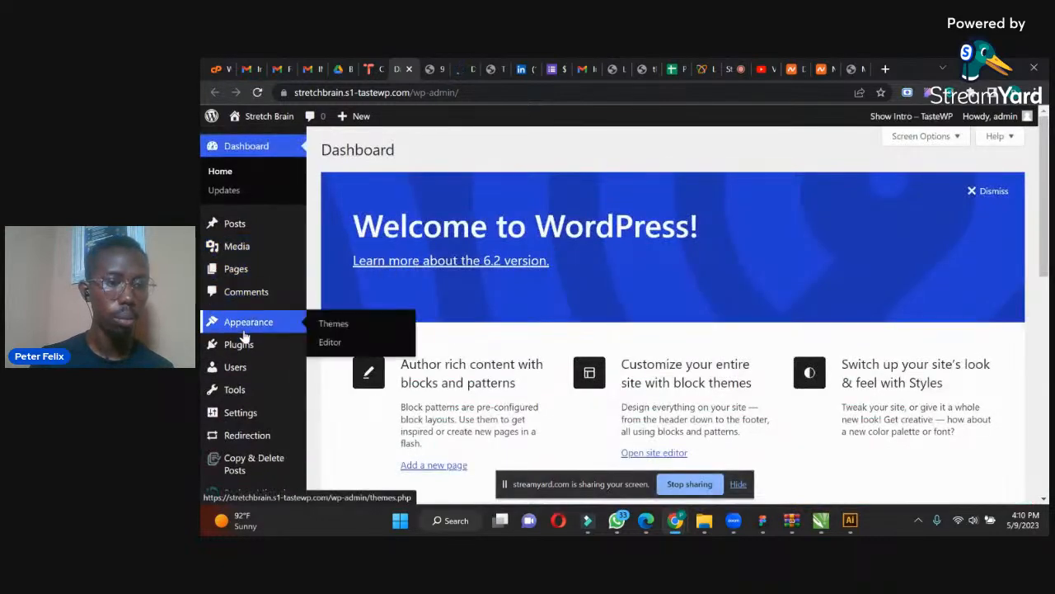
pyautogui.click(336, 326)
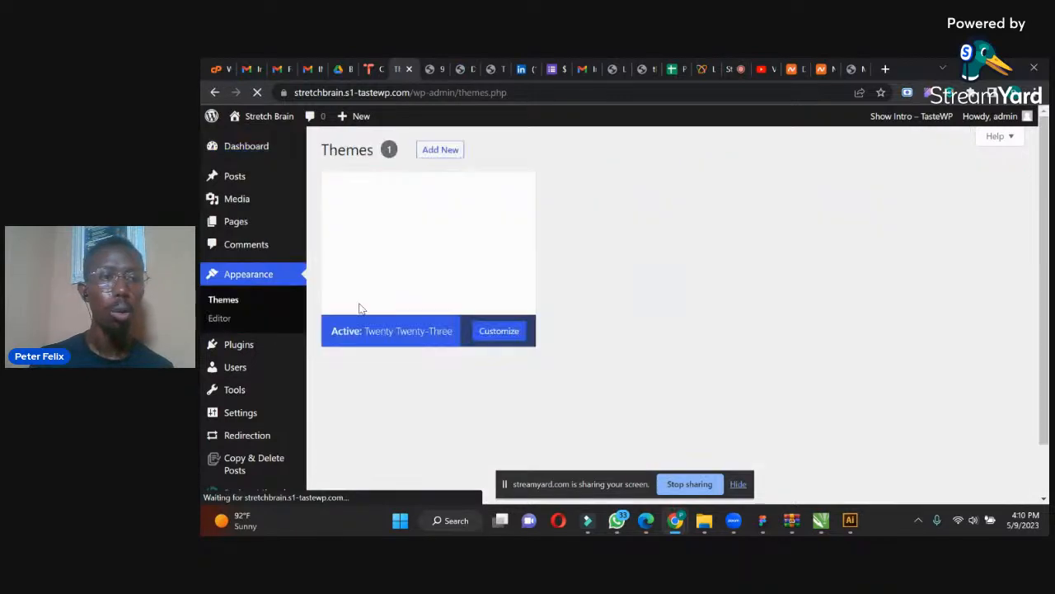
pyautogui.click(358, 306)
pyautogui.scroll(-5, 1025, 198)
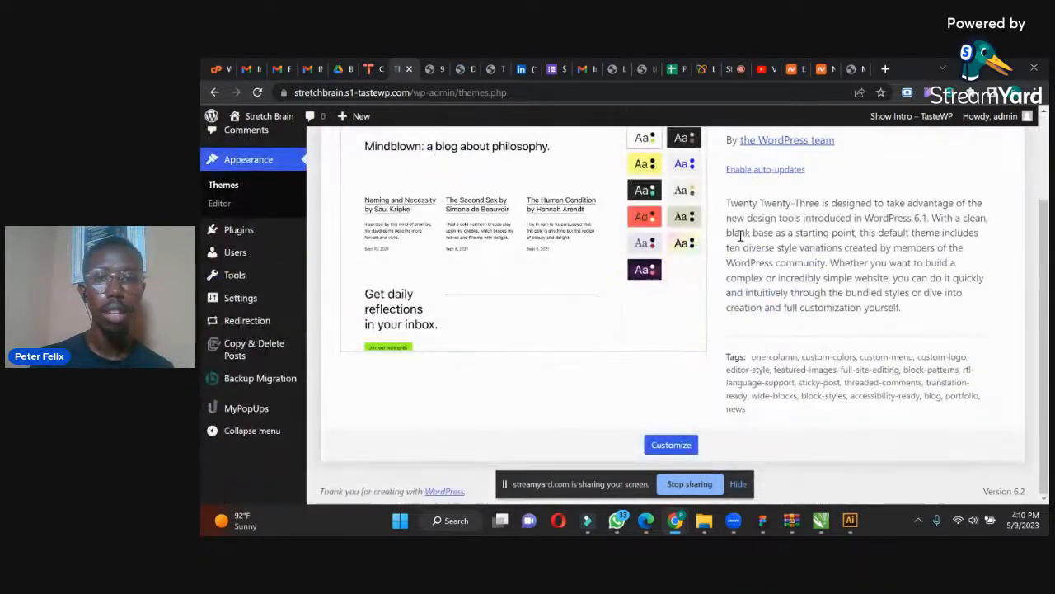
pyautogui.moveTo(1042, 222); pyautogui.dragTo(1042, 110)
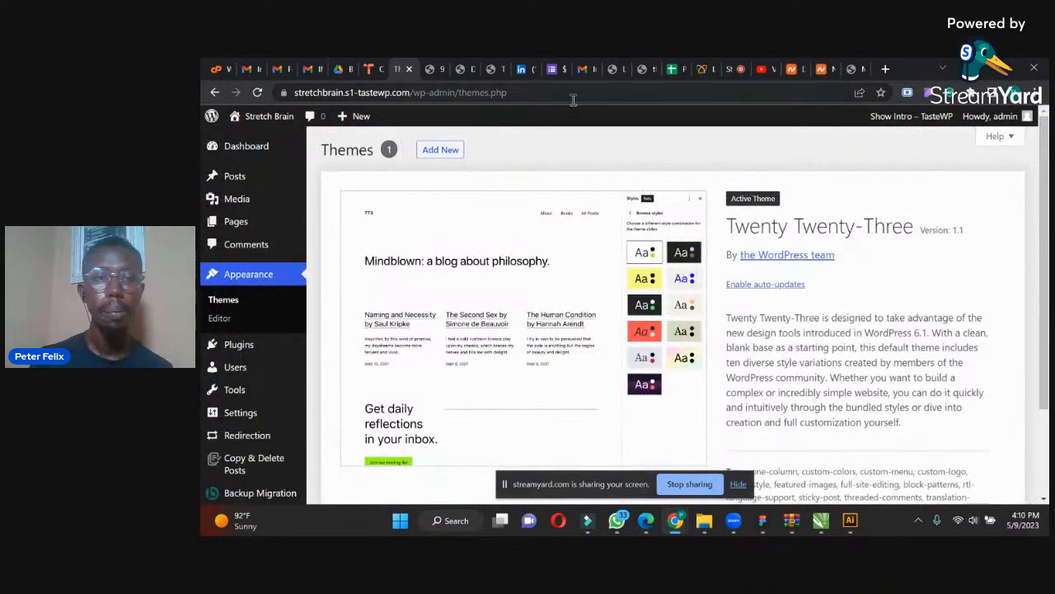
pyautogui.click(444, 151)
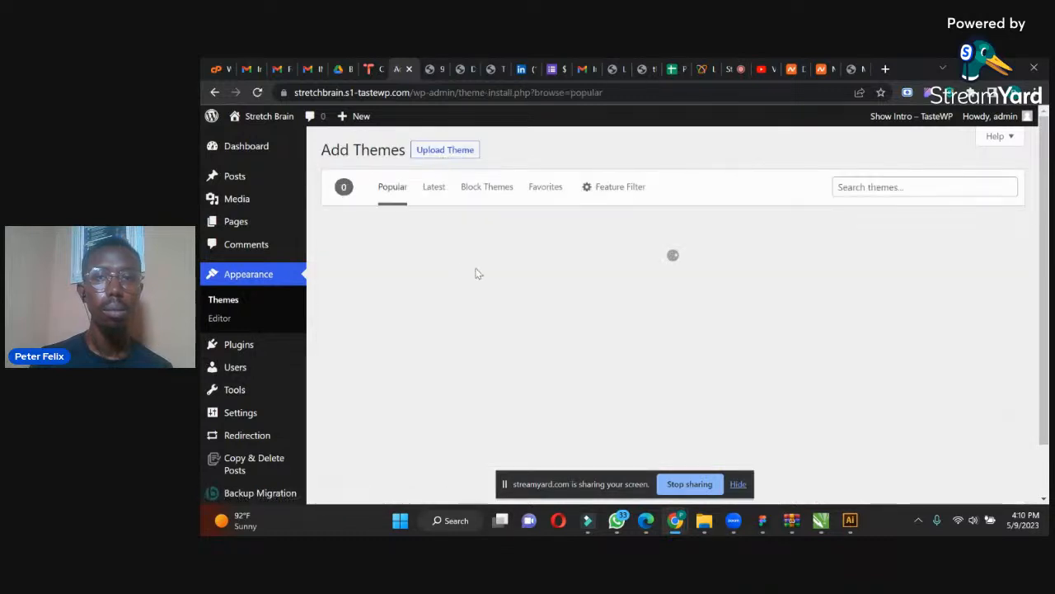
# Switch to the StreamYard studio to check the live comments, muting and unmuting the microphone.
pyautogui.click(732, 68)
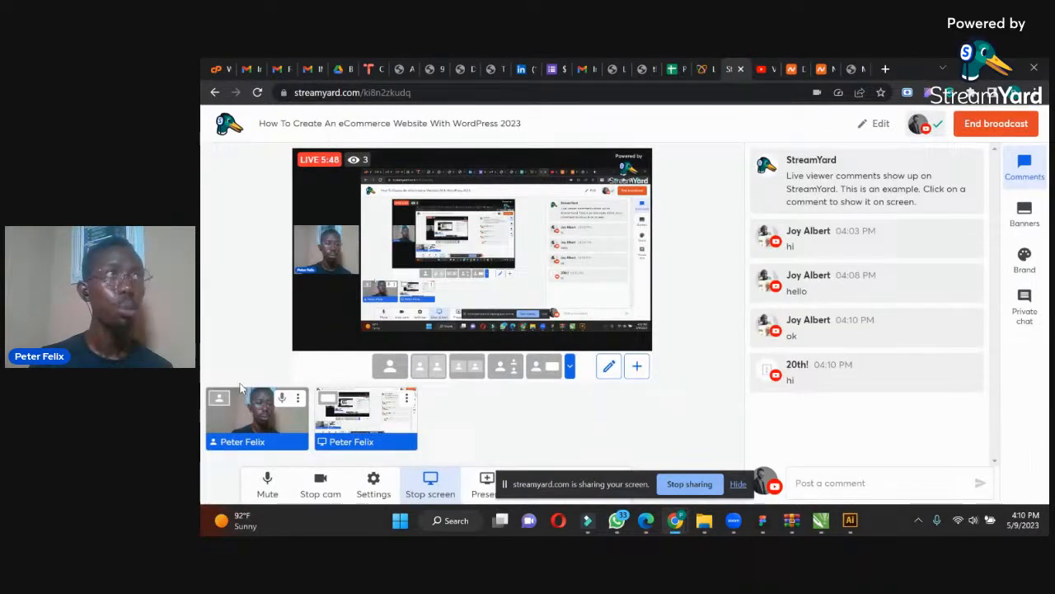
pyautogui.hotkey('ctrl', 'd')
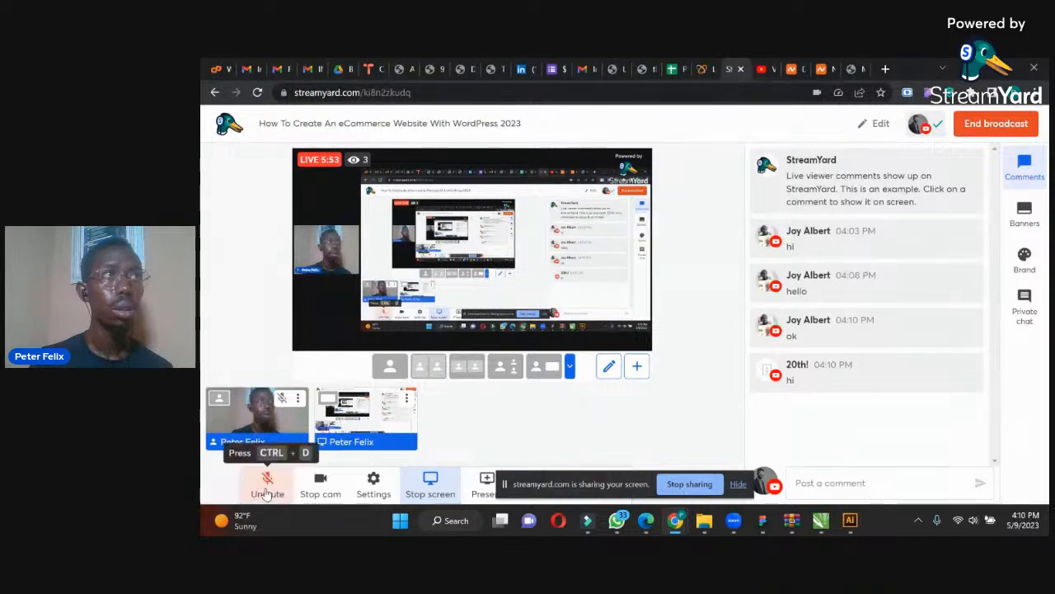
pyautogui.hotkey('ctrl', 'd')
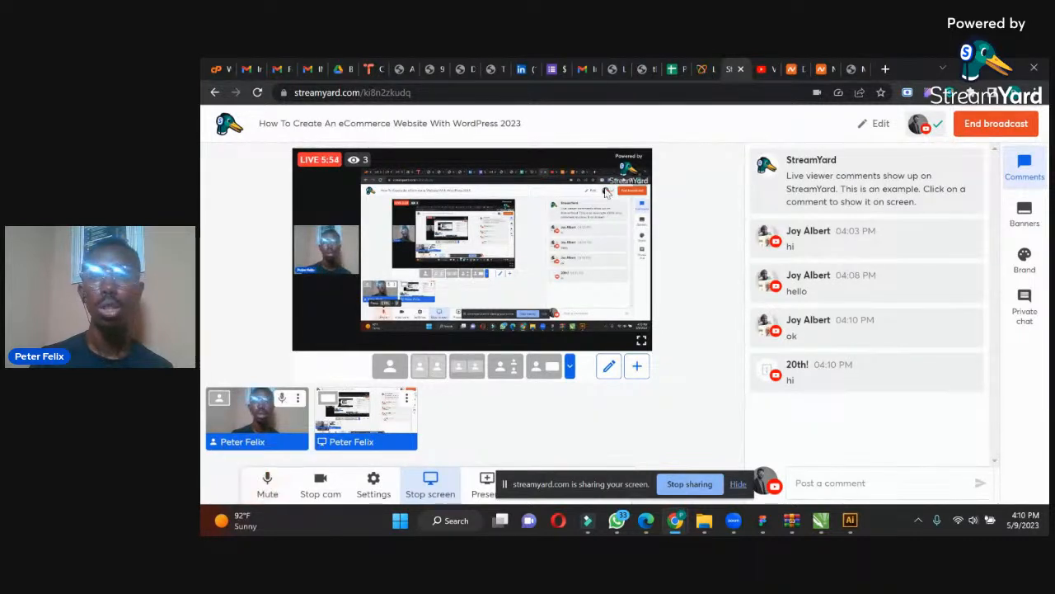
# Return to the WordPress theme catalogue, then install and activate the Astra theme.
pyautogui.click(366, 64)
pyautogui.click(455, 283)
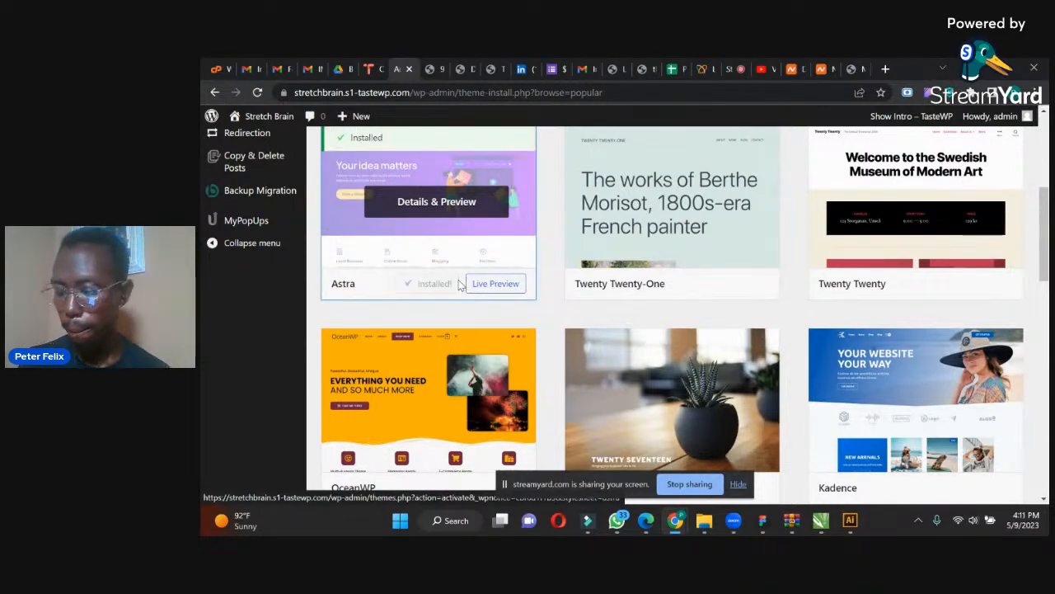
pyautogui.click(439, 285)
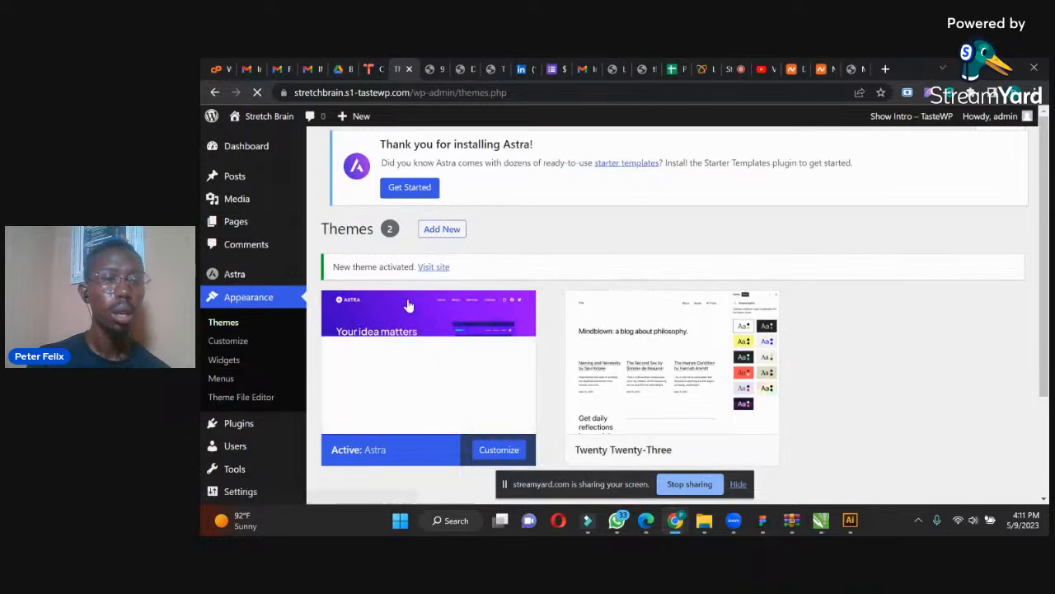
# Search the plugins available to add for "elementor" and install Elementor Website Builder.
pyautogui.scroll(-2, 583, 313)
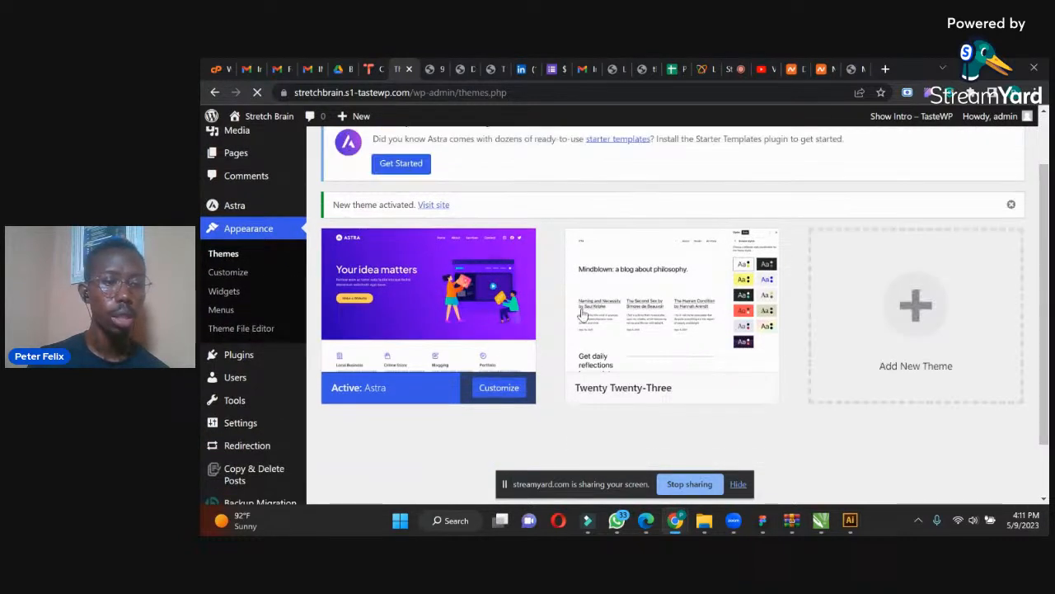
pyautogui.click(330, 375)
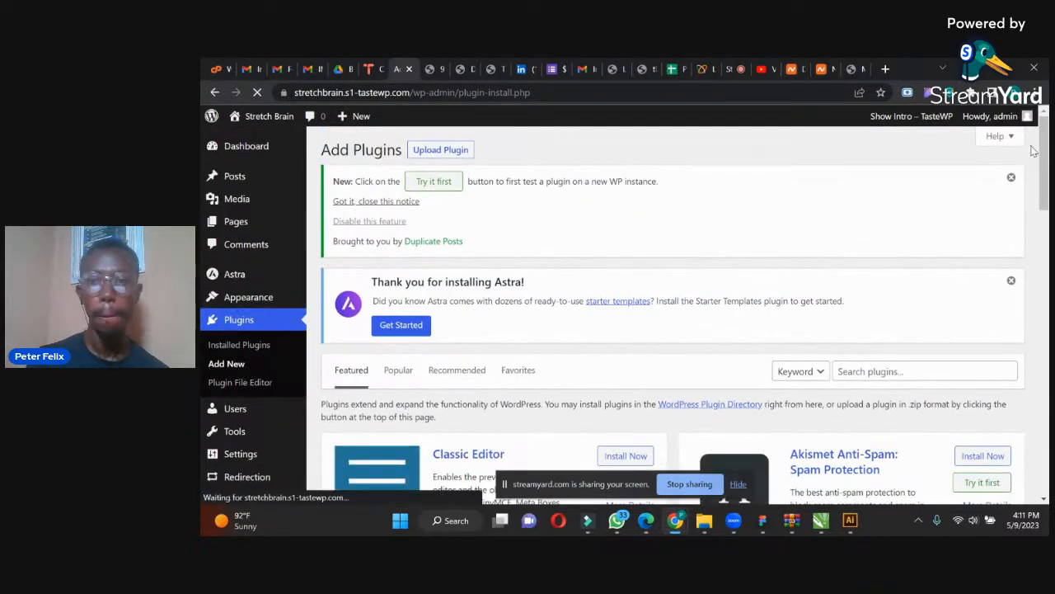
pyautogui.moveTo(1046, 165)
pyautogui.mouseDown()
pyautogui.moveTo(1043, 220)
pyautogui.moveTo(1039, 167)
pyautogui.moveTo(1036, 183)
pyautogui.mouseUp()
pyautogui.click(933, 232)
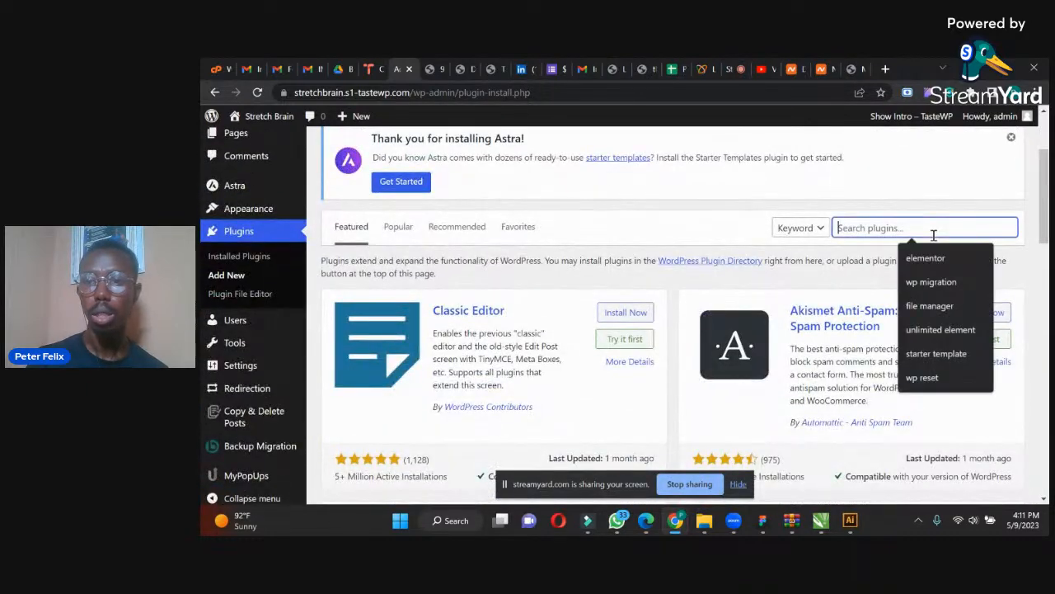
pyautogui.write('E')
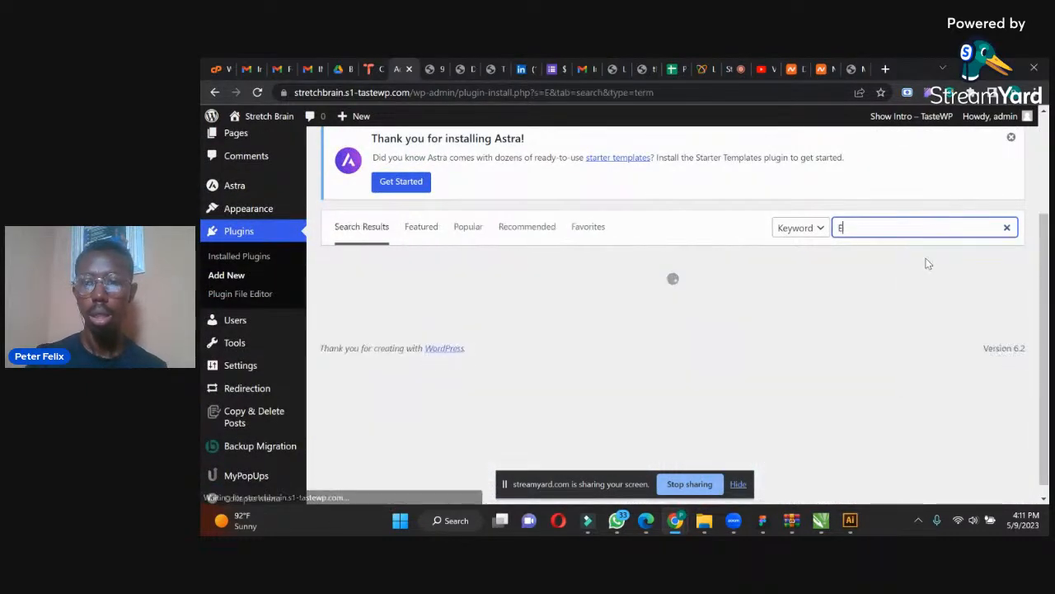
pyautogui.click(926, 258)
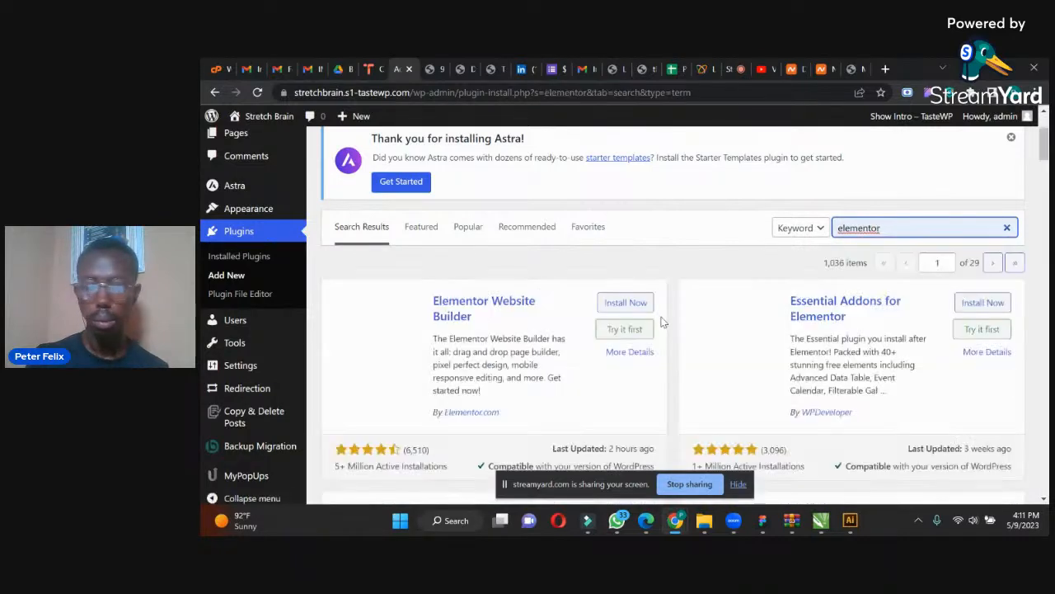
pyautogui.click(614, 305)
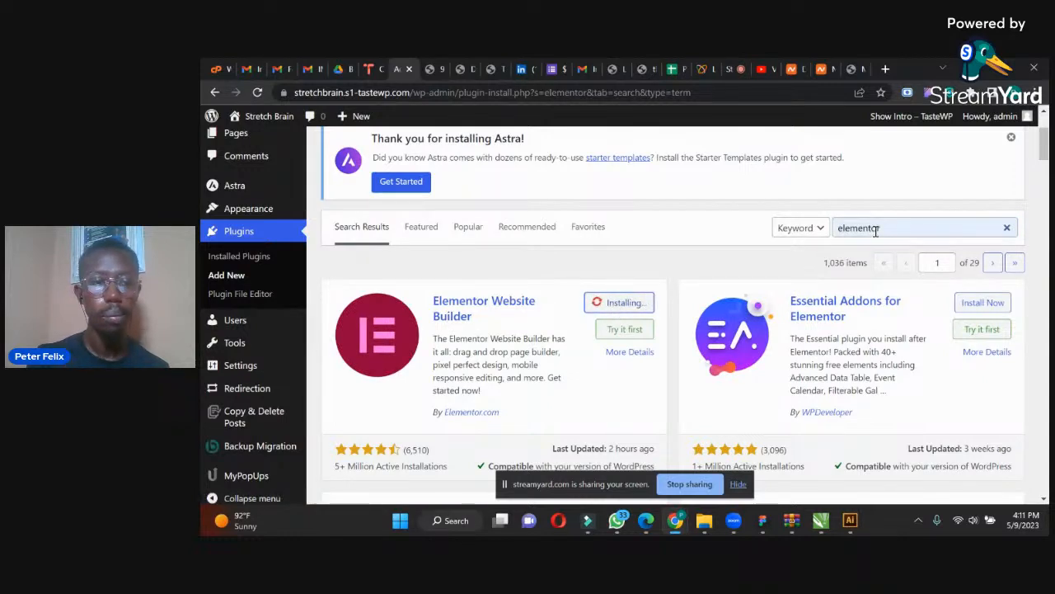
# Deactivate the Backup Migration, Copy & Delete Posts, MyPopUps and Redirect Redirection plugins together with a bulk action.
pyautogui.click(255, 256)
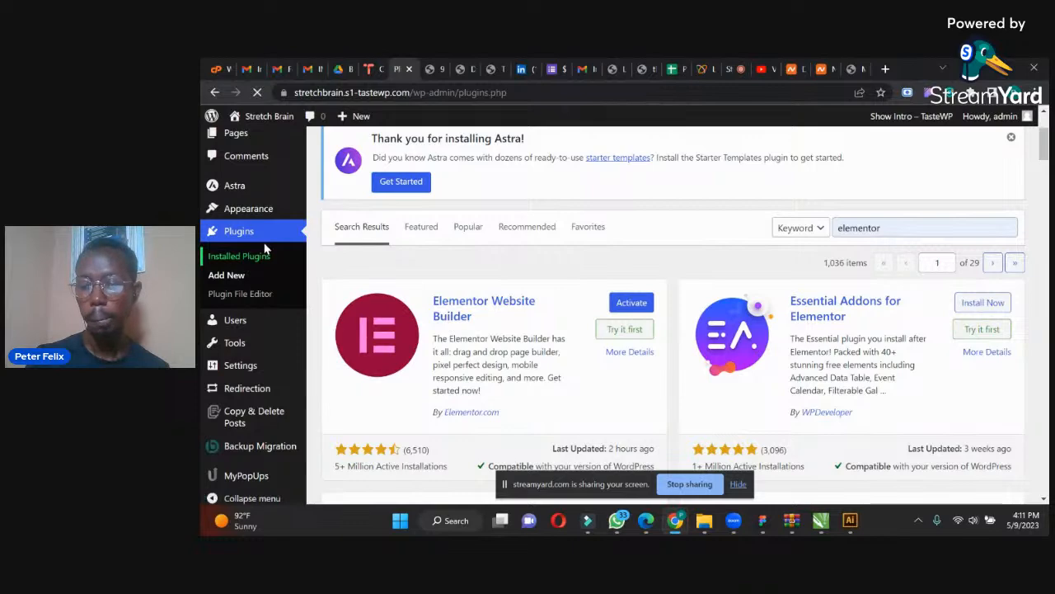
pyautogui.moveTo(1043, 153); pyautogui.dragTo(1043, 200)
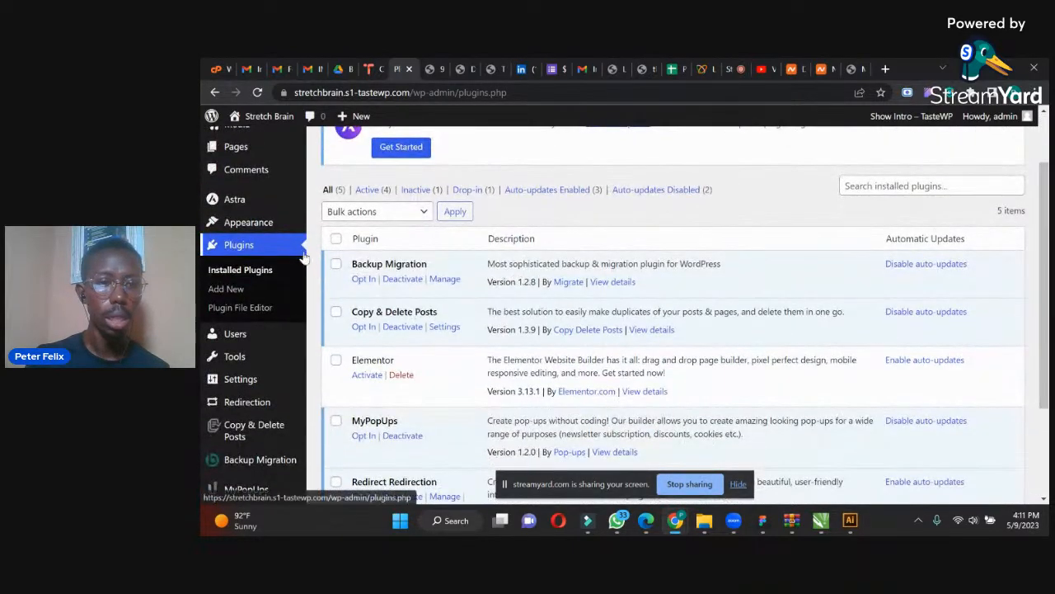
pyautogui.click(336, 264)
pyautogui.click(336, 313)
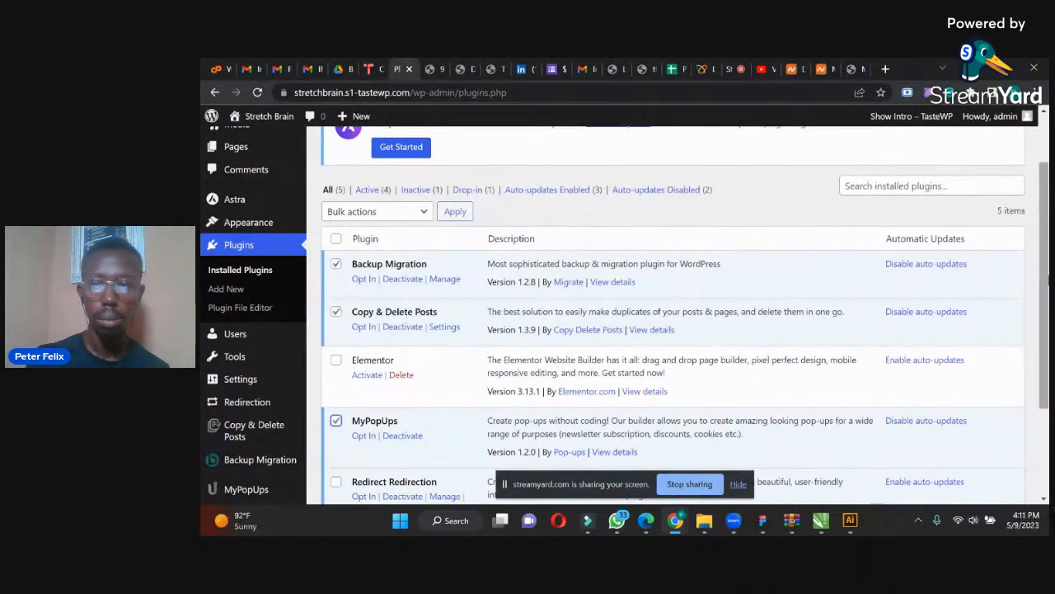
pyautogui.scroll(-3, 1045, 285)
pyautogui.click(335, 344)
pyautogui.click(363, 435)
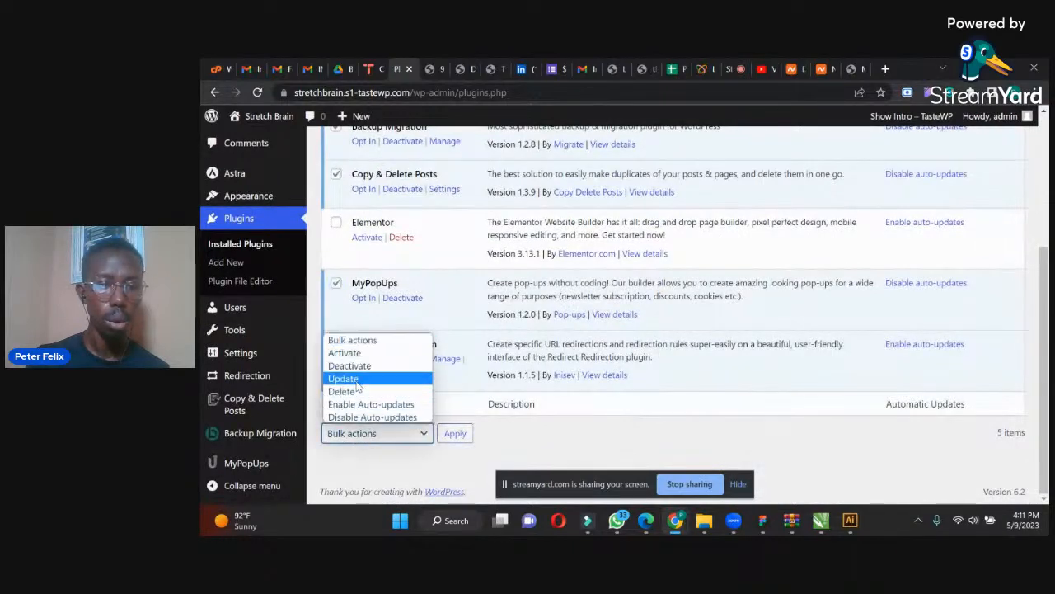
pyautogui.click(357, 382)
pyautogui.click(356, 433)
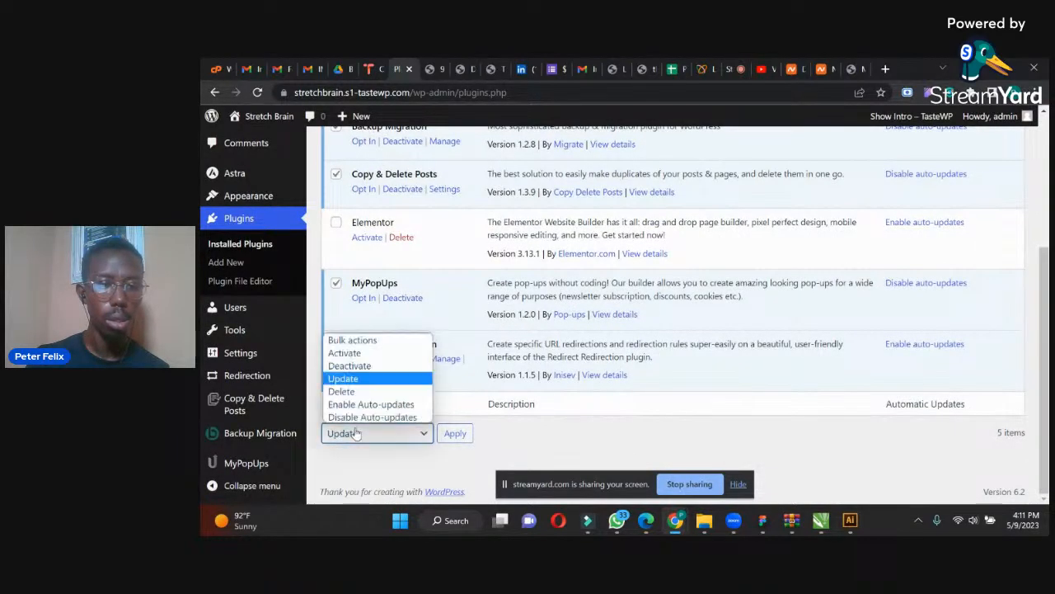
pyautogui.click(355, 368)
pyautogui.click(454, 434)
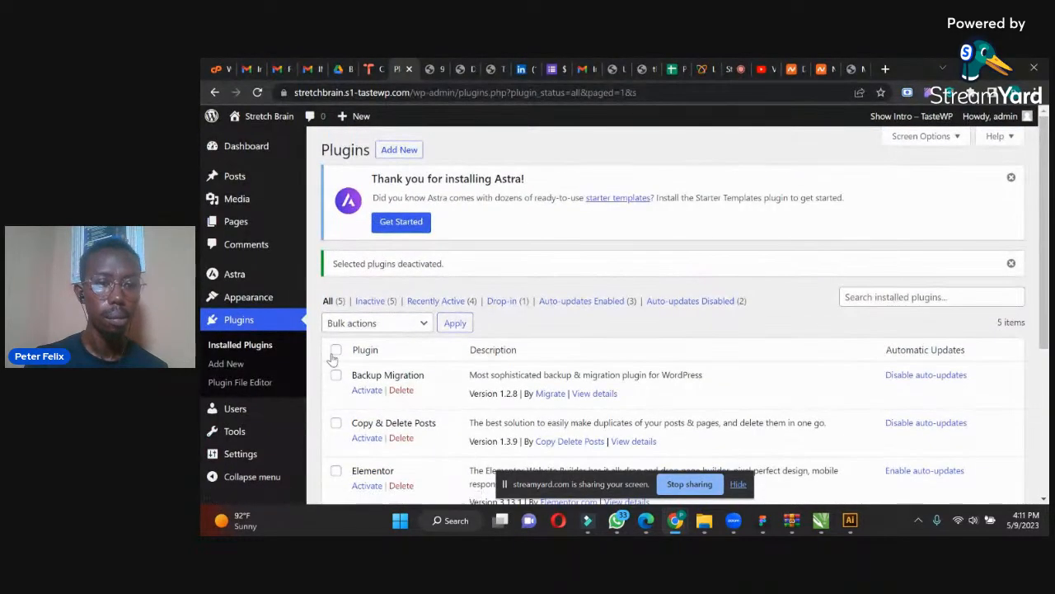
# Delete the inactive Backup Migration, Copy & Delete Posts, MyPopUps and Redirect Redirection plugins together with a bulk action.
pyautogui.click(336, 375)
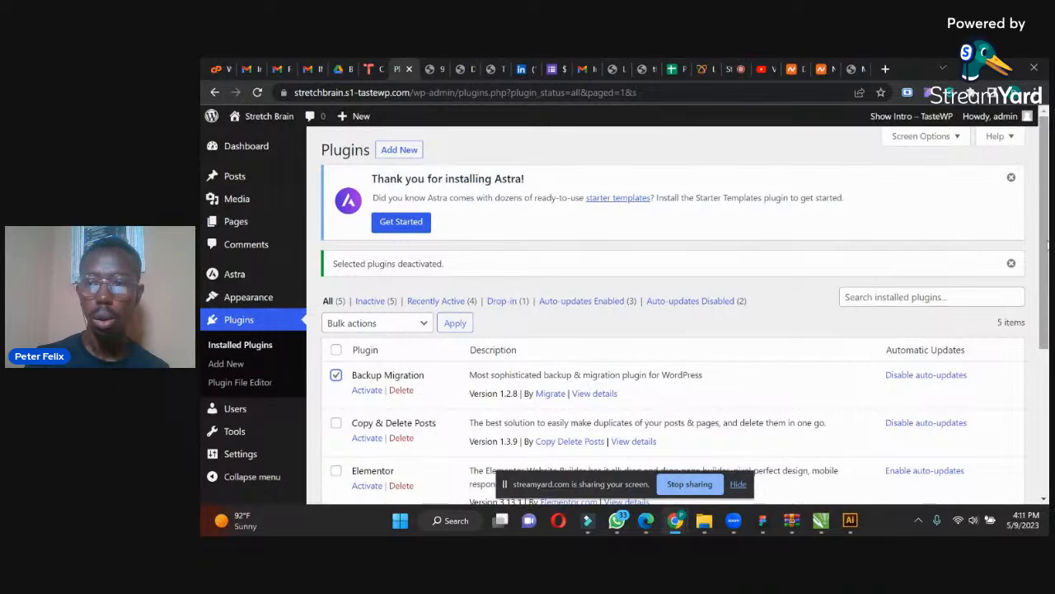
pyautogui.scroll(-3, 851, 325)
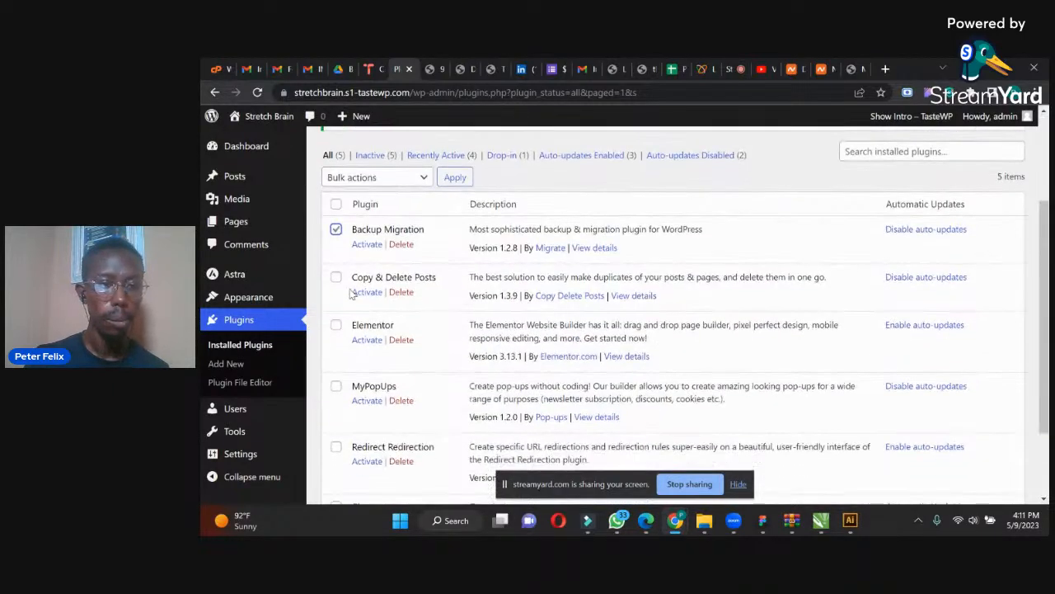
pyautogui.click(335, 280)
pyautogui.click(335, 386)
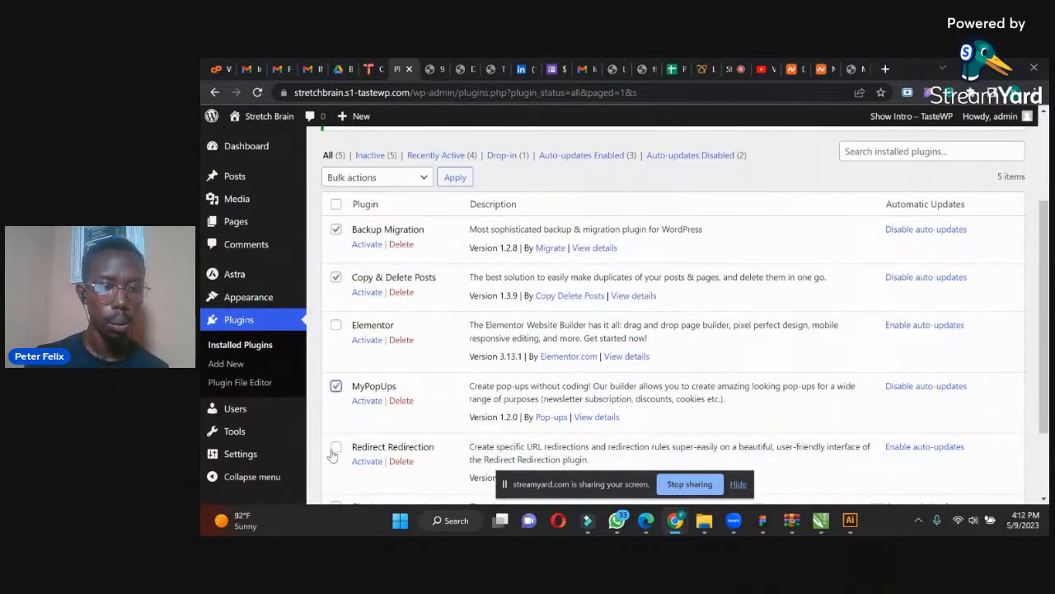
pyautogui.click(401, 176)
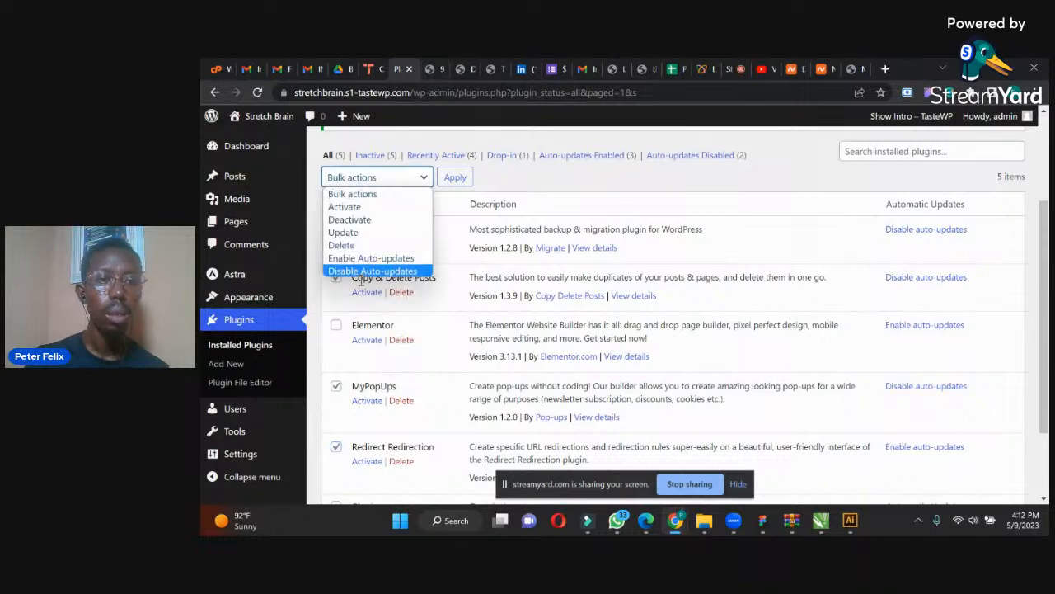
pyautogui.click(342, 244)
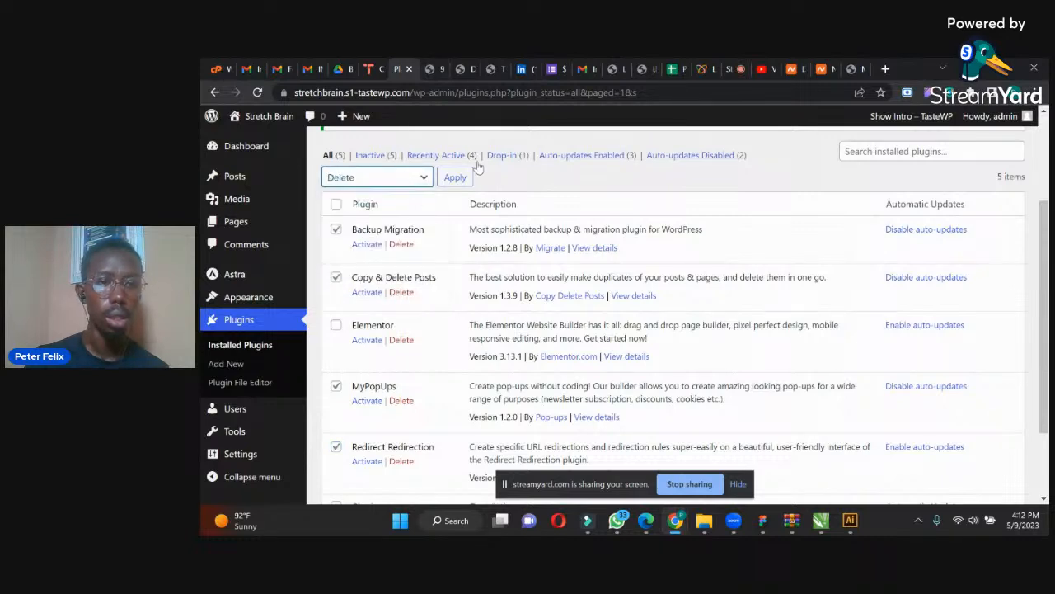
pyautogui.click(456, 179)
pyautogui.click(690, 181)
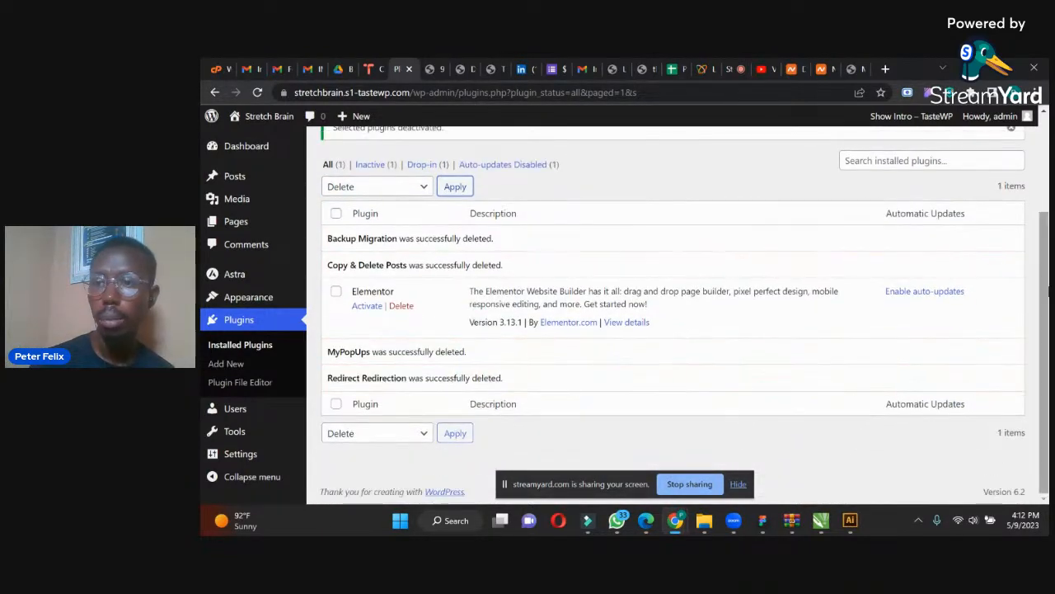
# Search the plugins available to add for "woocommerce", then install and activate WooCommerce.
pyautogui.scroll(2, 1045, 297)
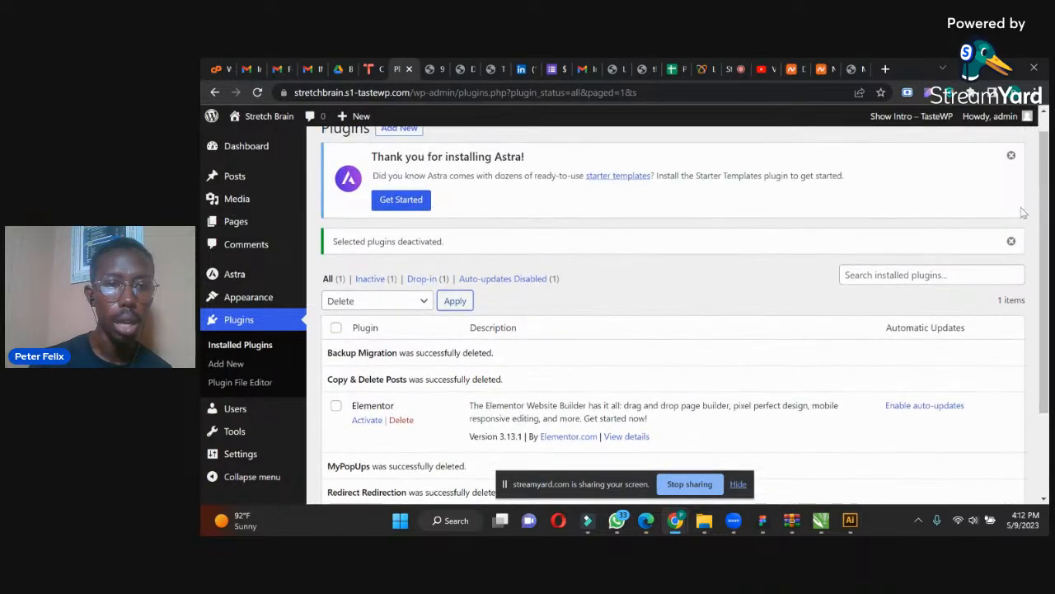
pyautogui.click(395, 151)
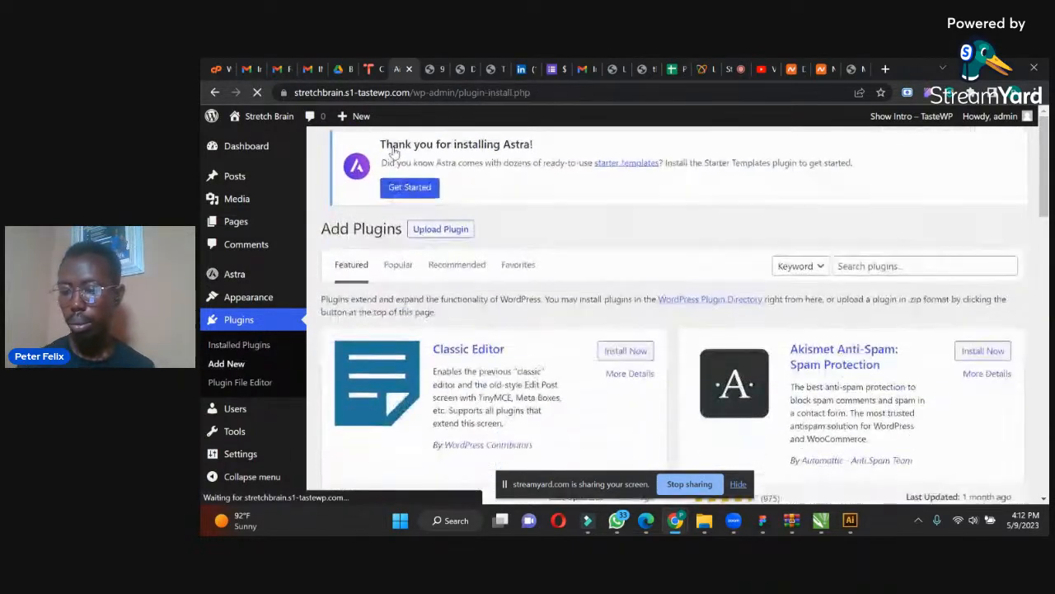
pyautogui.click(861, 265)
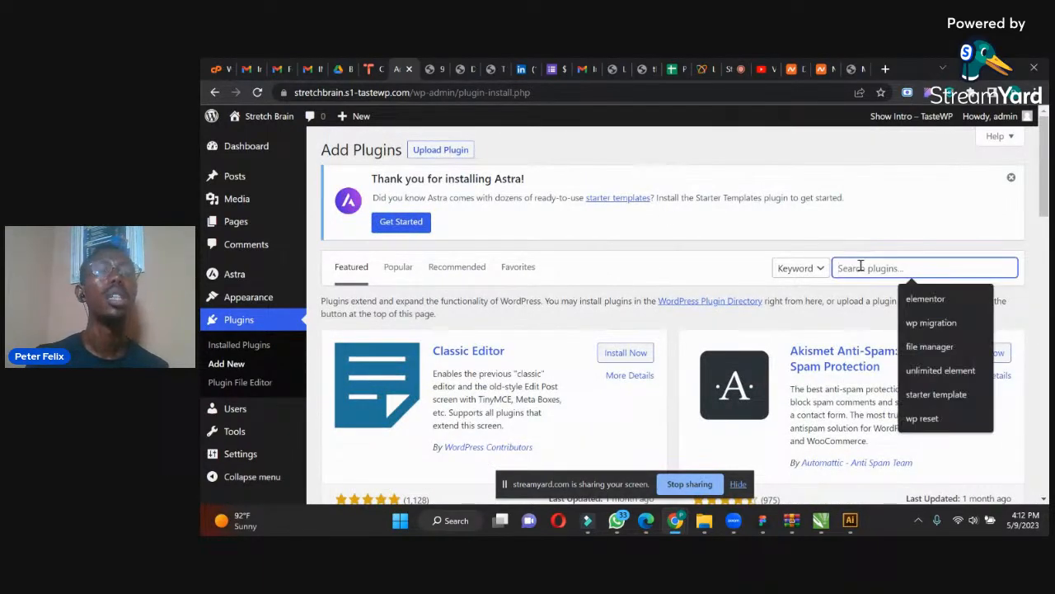
pyautogui.write('wo')
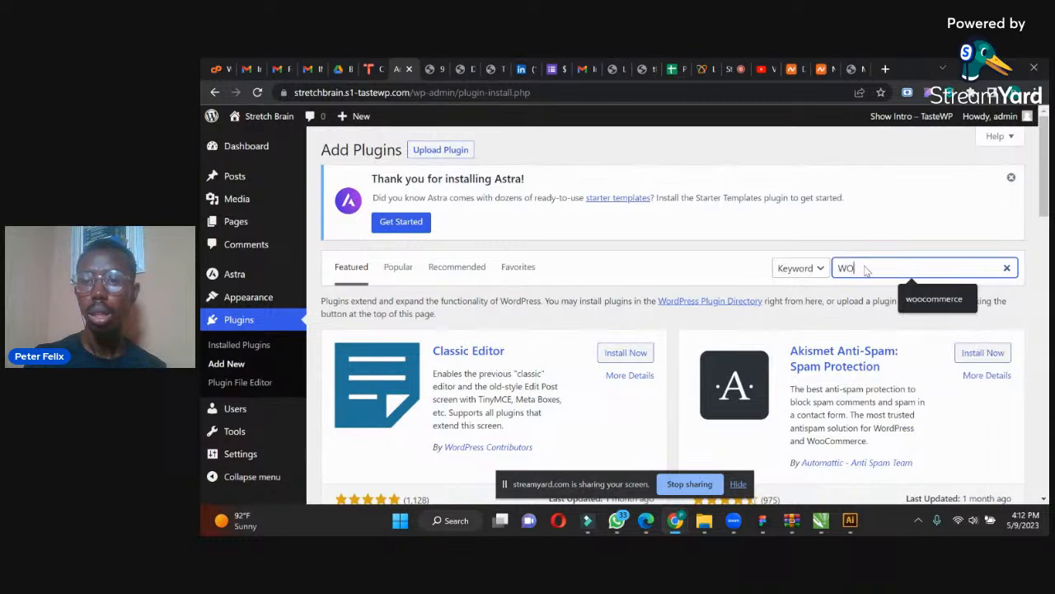
pyautogui.click(881, 272)
pyautogui.click(928, 303)
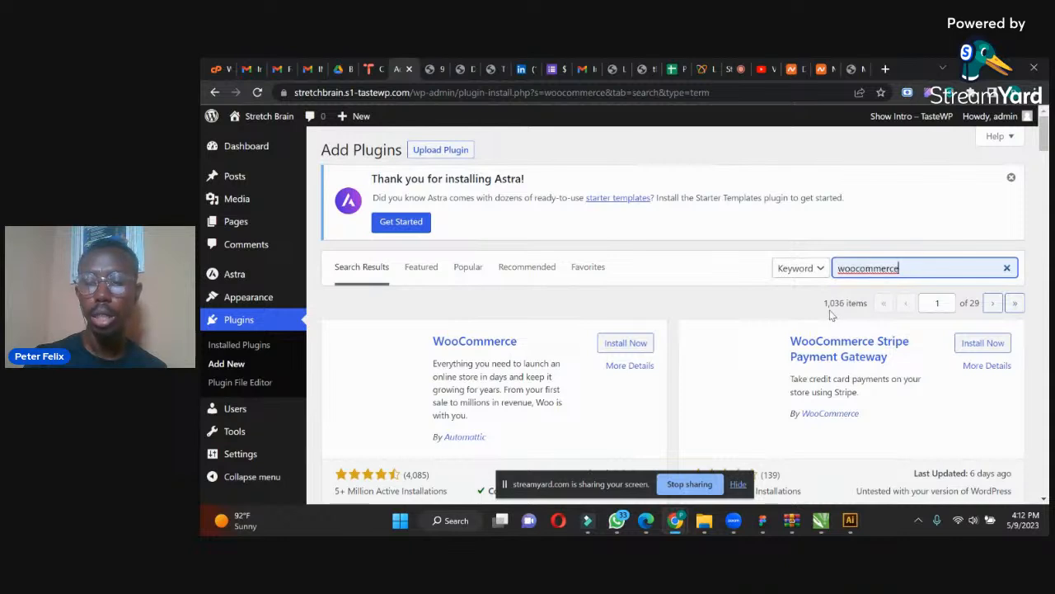
pyautogui.click(628, 345)
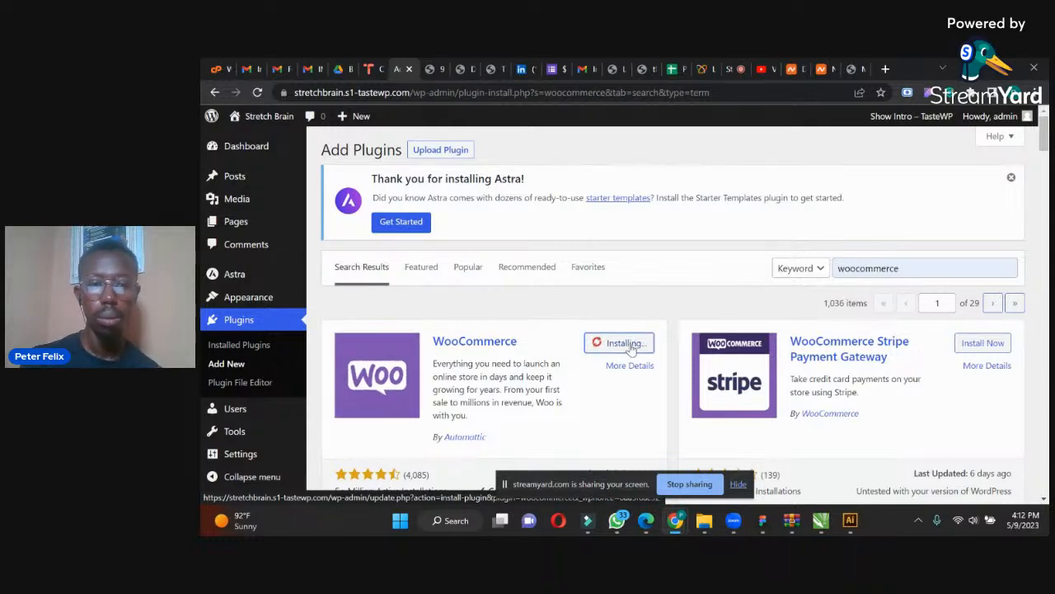
pyautogui.click(632, 344)
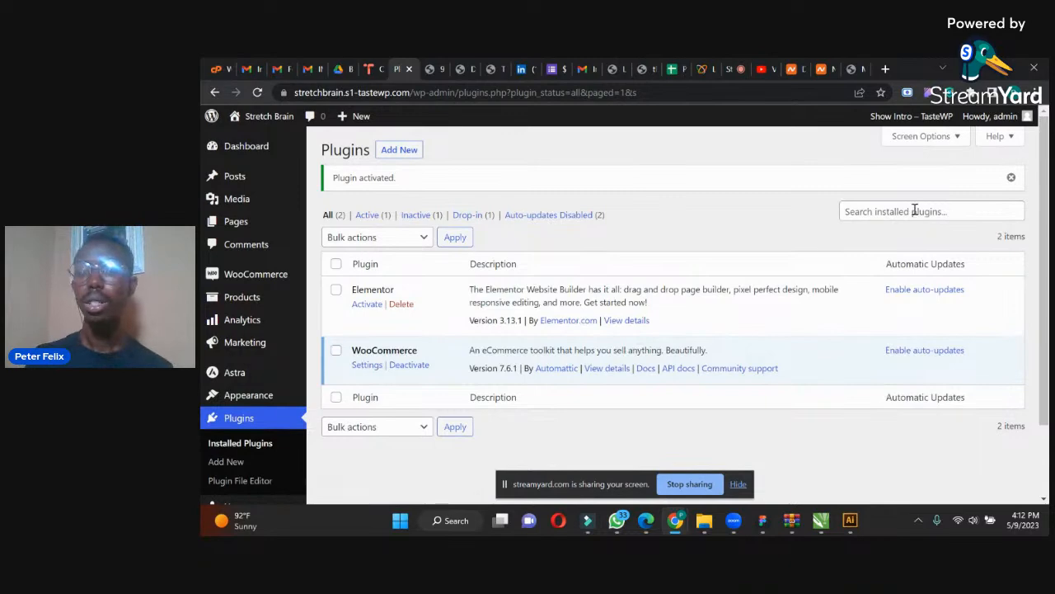
# Search the plugins available to add for "premium addons for elementor" and install Premium Addons for Elementor.
pyautogui.click(395, 152)
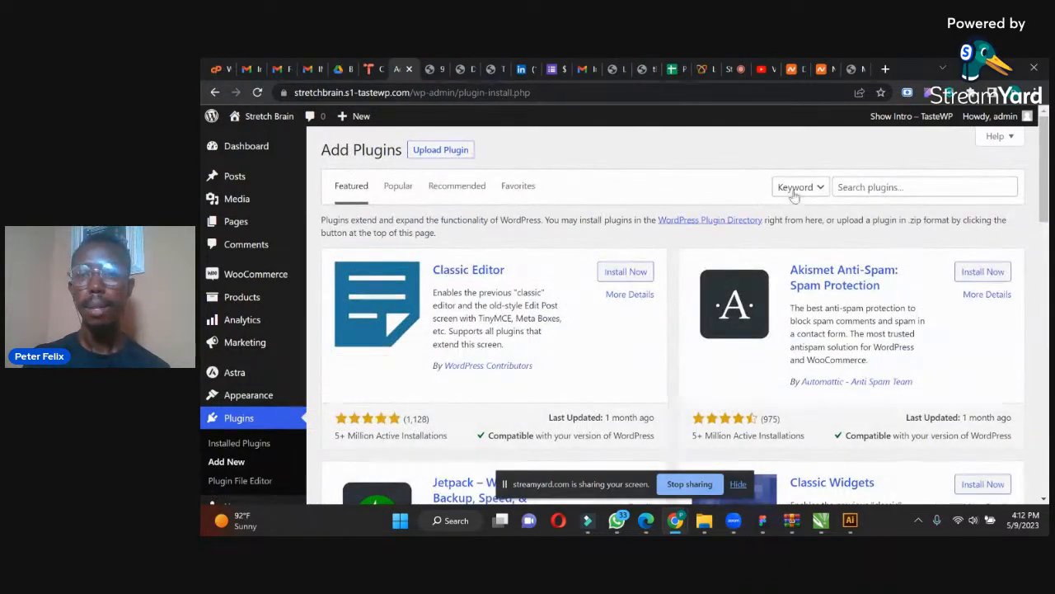
pyautogui.click(850, 190)
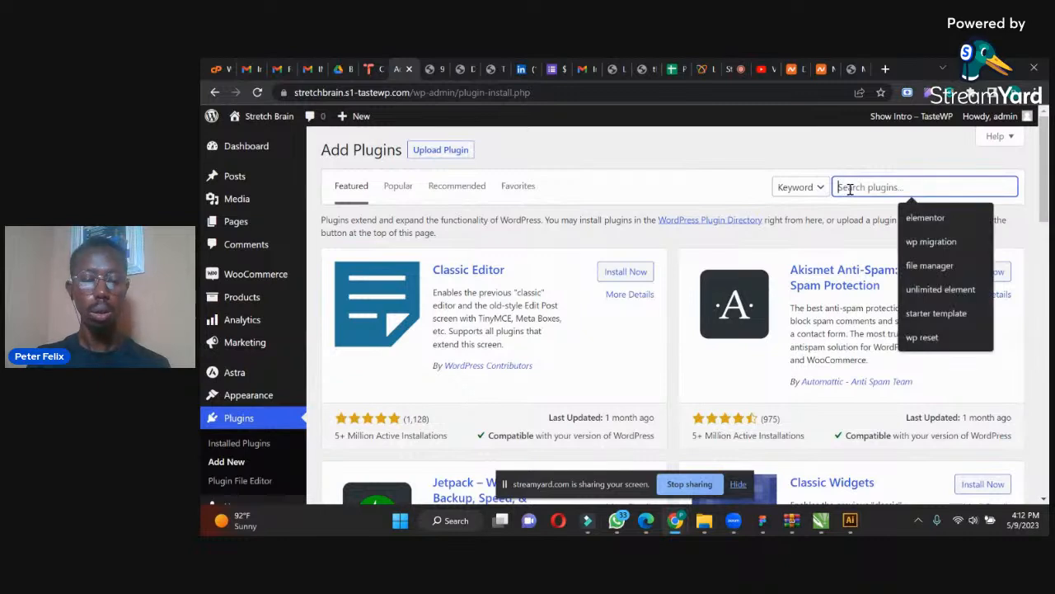
pyautogui.write('premium addons for elementor')
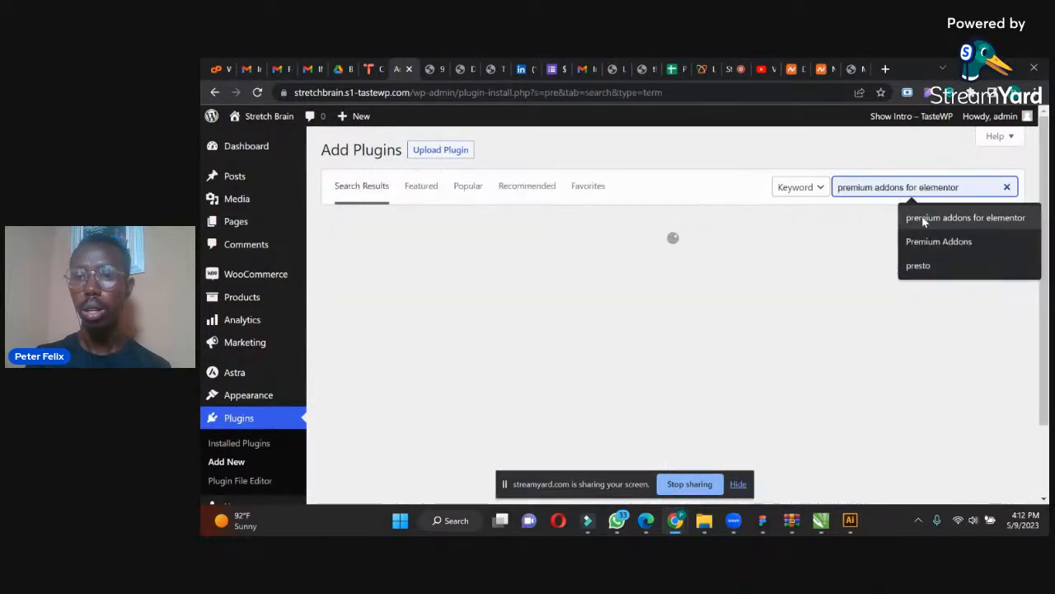
pyautogui.click(900, 217)
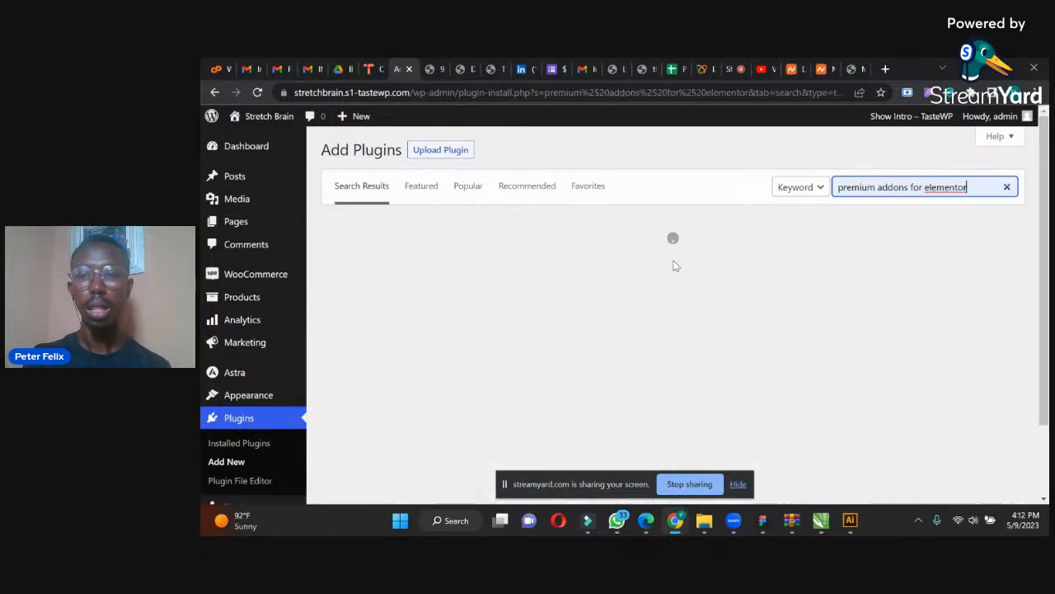
pyautogui.click(620, 262)
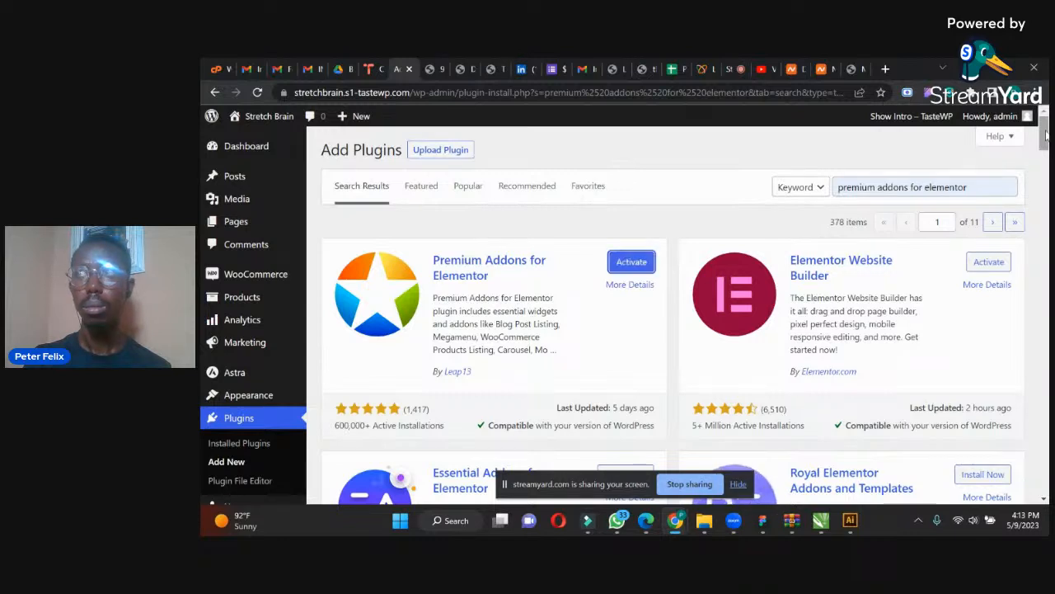
# Install the Essential Addons for Elementor plugin from the same search results.
pyautogui.scroll(-1, 1045, 137)
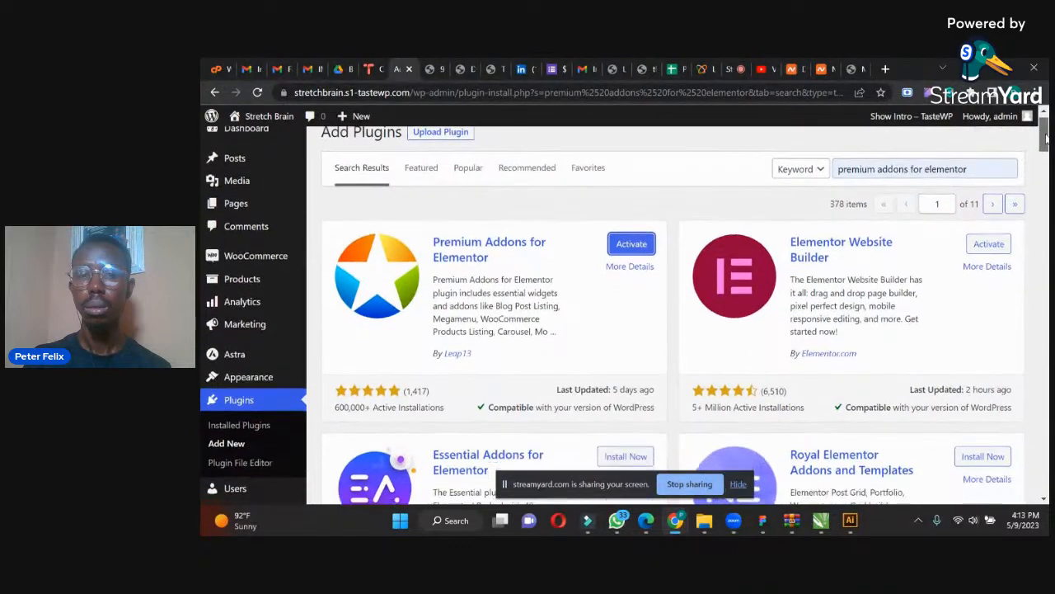
pyautogui.scroll(-4, 1045, 137)
pyautogui.click(625, 279)
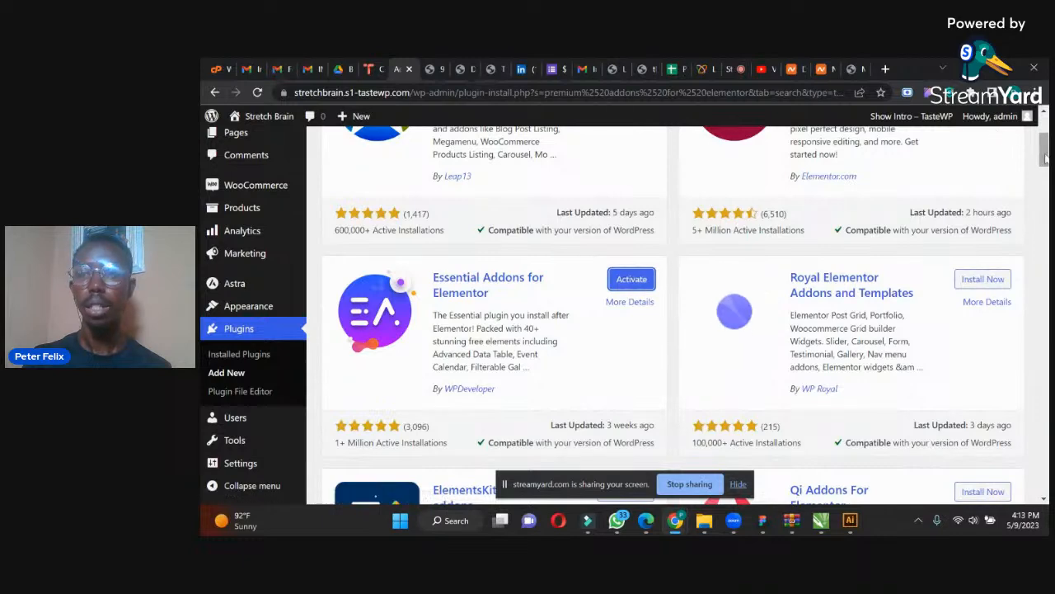
# Activate the Premium Addons for Elementor, Essential Addons for Elementor and Elementor Website Builder plugins, skipping the Essential Addons setup wizard.
pyautogui.scroll(3, 627, 284)
pyautogui.click(632, 263)
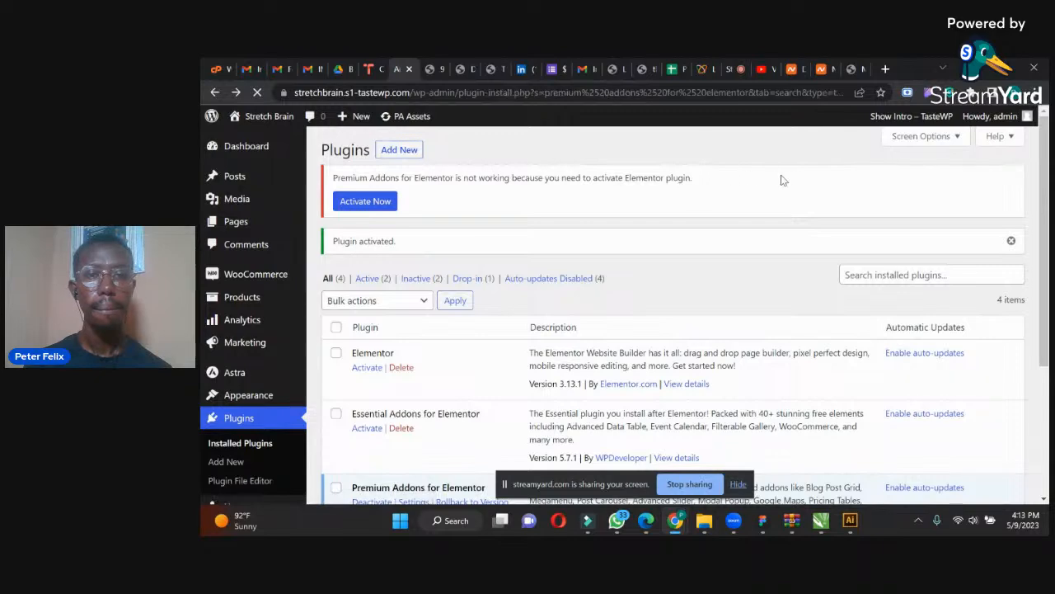
pyautogui.scroll(-3, 1043, 147)
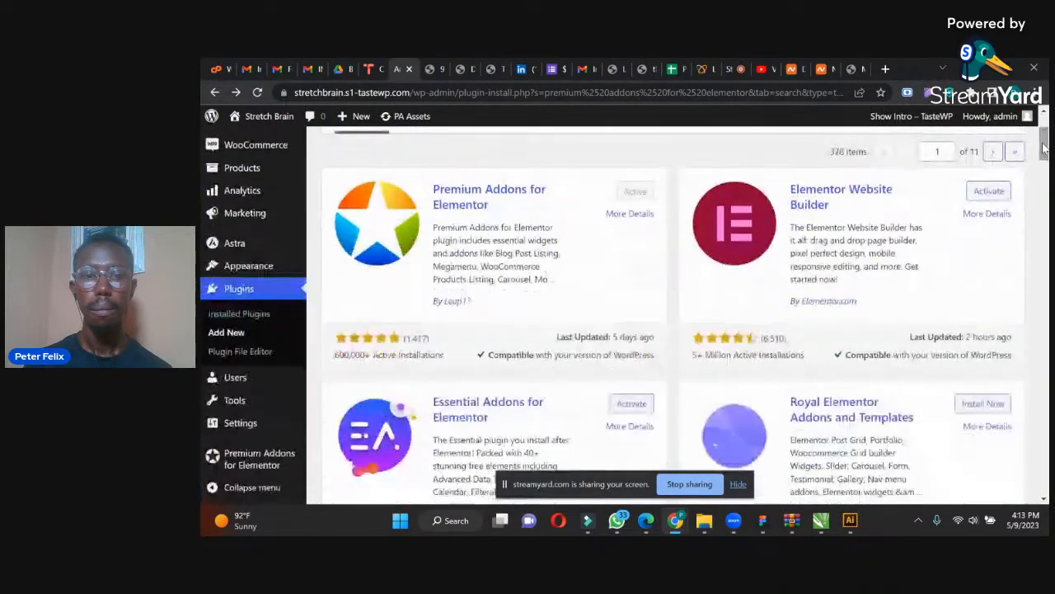
pyautogui.click(632, 409)
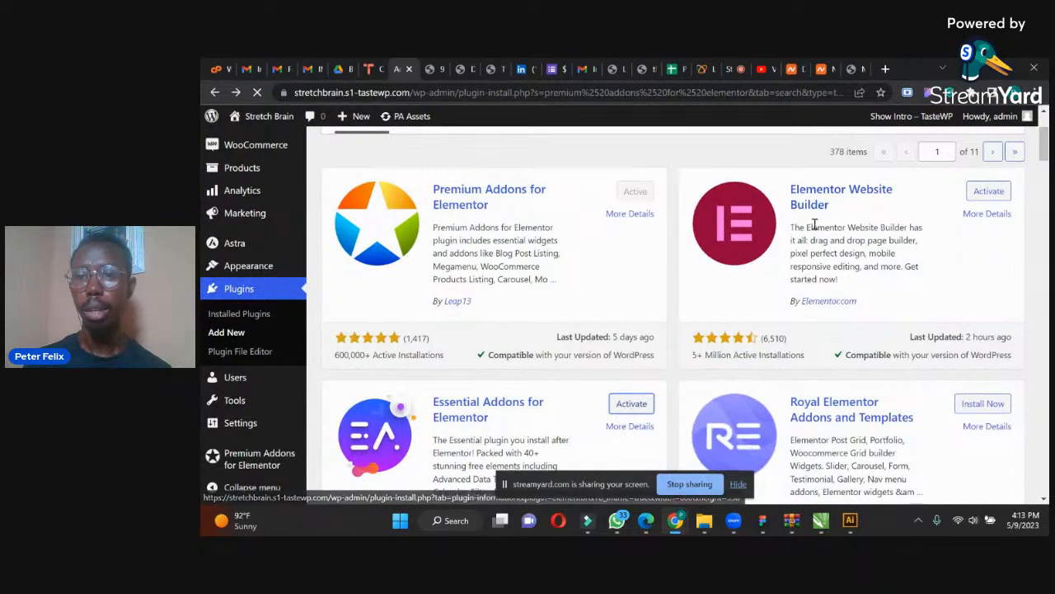
pyautogui.moveTo(233, 113)
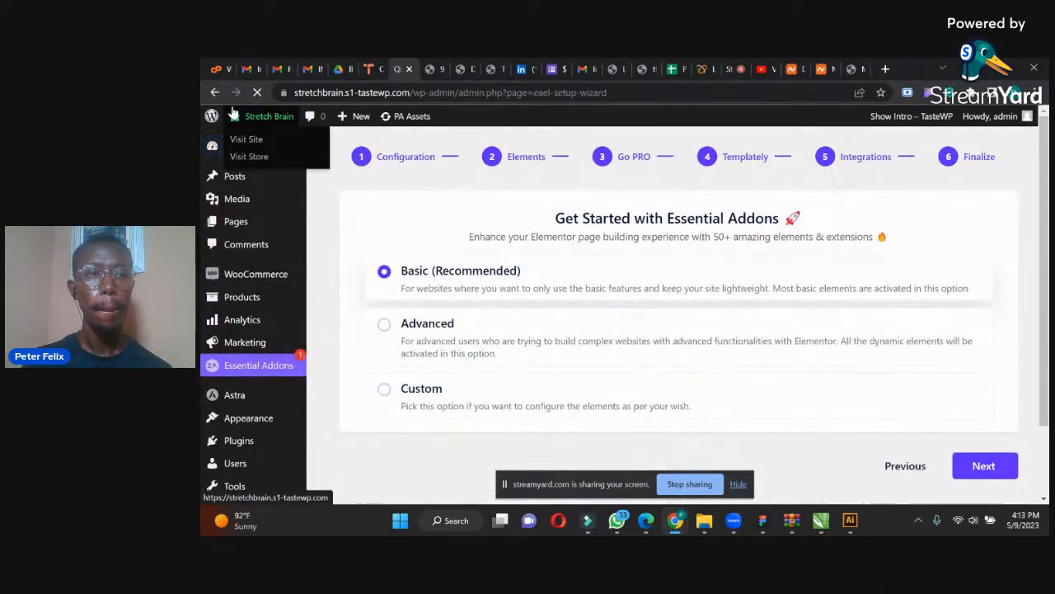
pyautogui.click(214, 92)
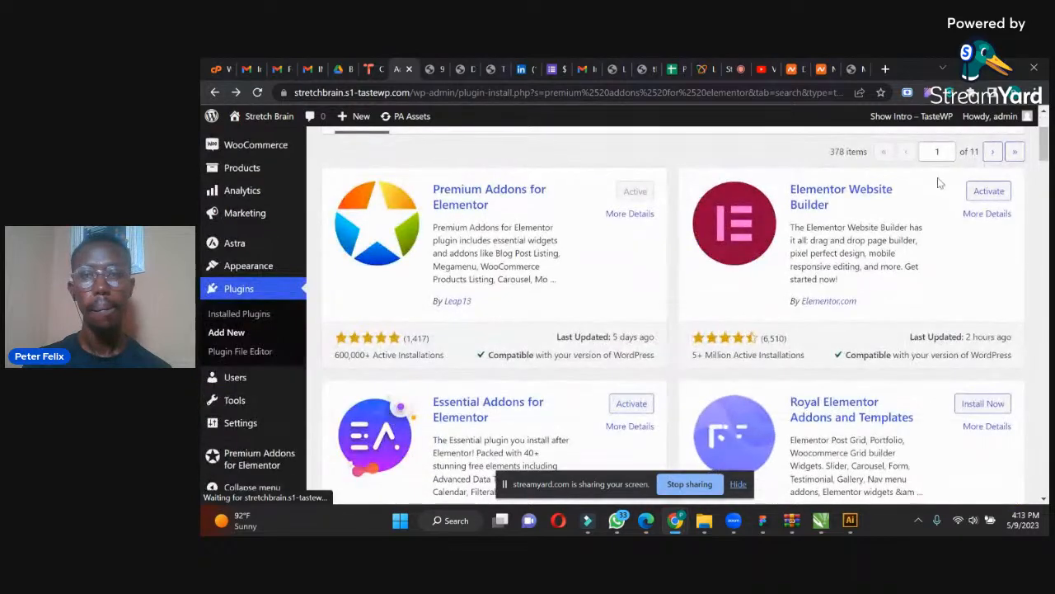
pyautogui.click(986, 192)
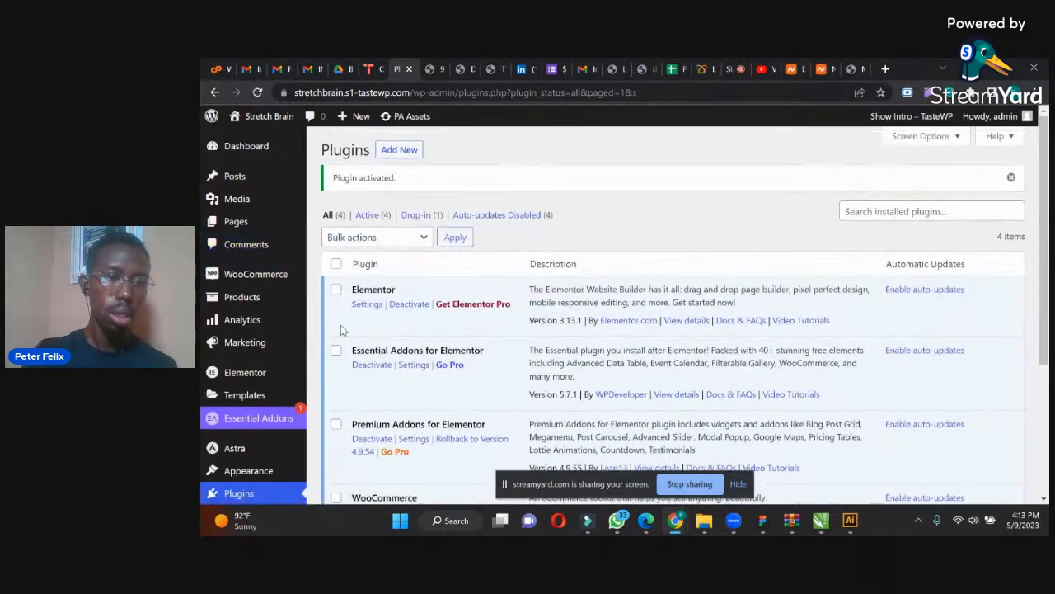
# Open the WooCommerce general settings and fill in the store address with the browser's saved address.
pyautogui.scroll(-1, 1043, 156)
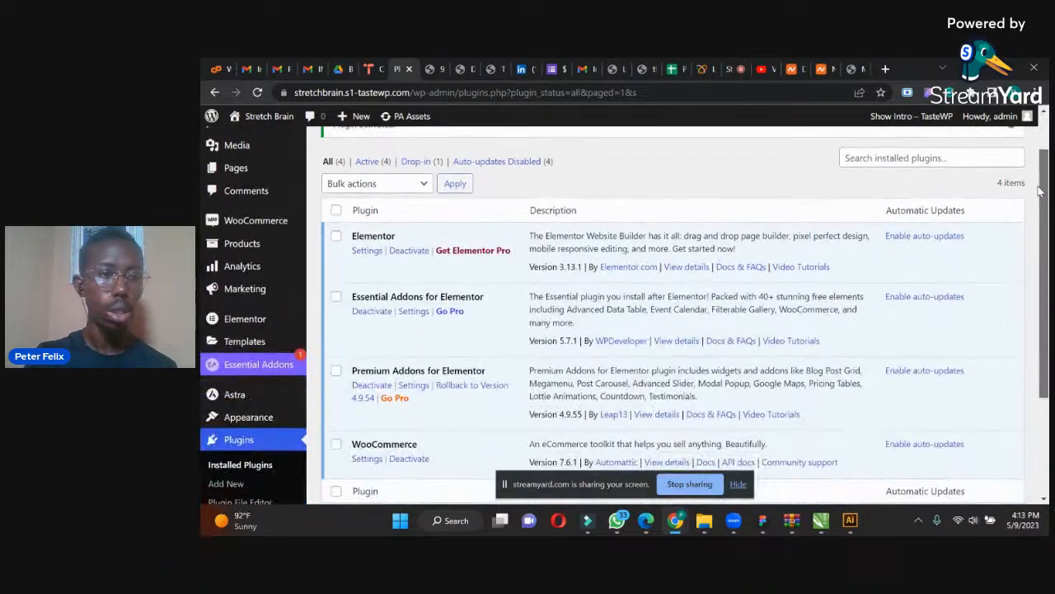
pyautogui.moveTo(253, 226)
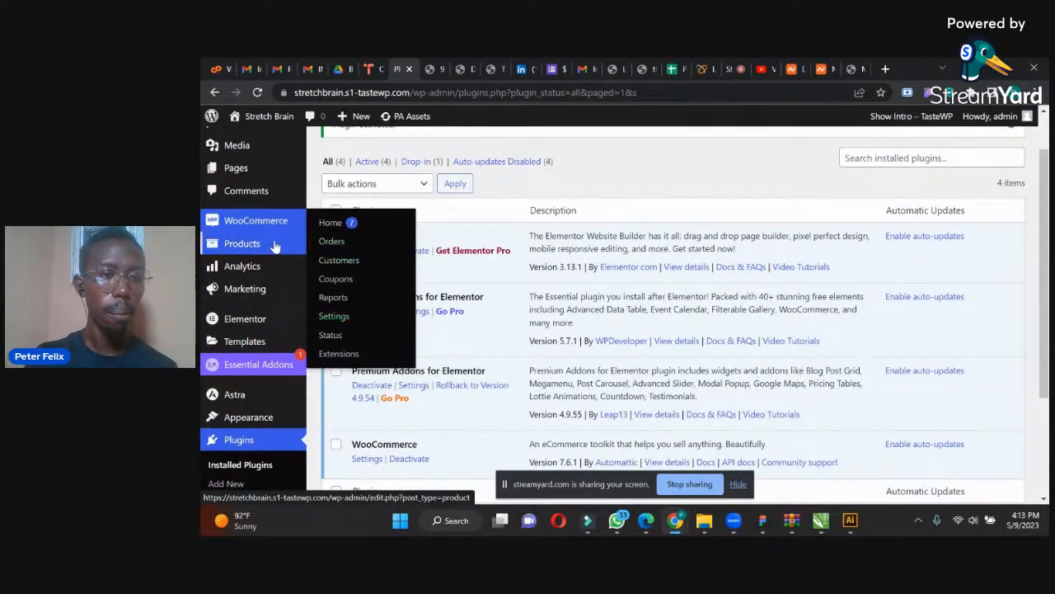
pyautogui.moveTo(268, 246)
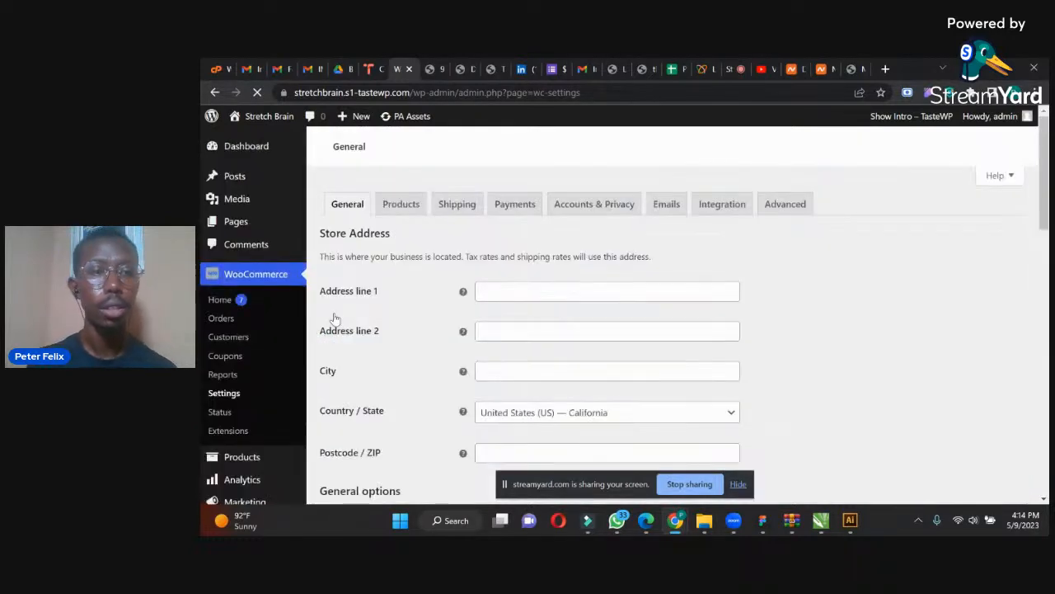
pyautogui.click(502, 292)
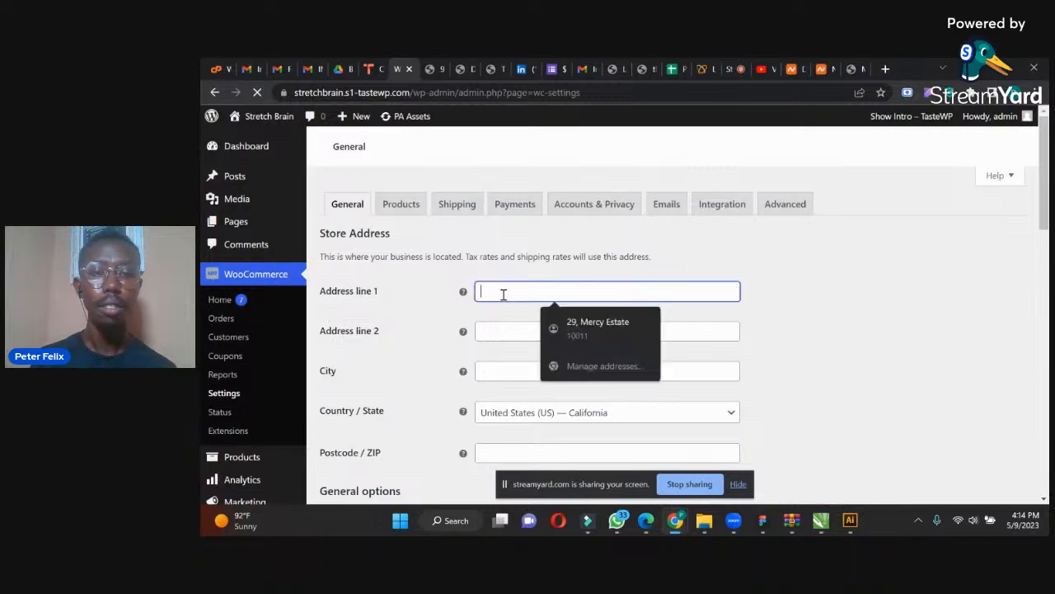
pyautogui.click(573, 322)
pyautogui.moveTo(1043, 155)
pyautogui.mouseDown()
pyautogui.moveTo(1043, 174)
pyautogui.moveTo(1043, 155)
pyautogui.mouseUp()
# Review the WooCommerce settings for products, shipping zones and payment methods.
pyautogui.click(400, 205)
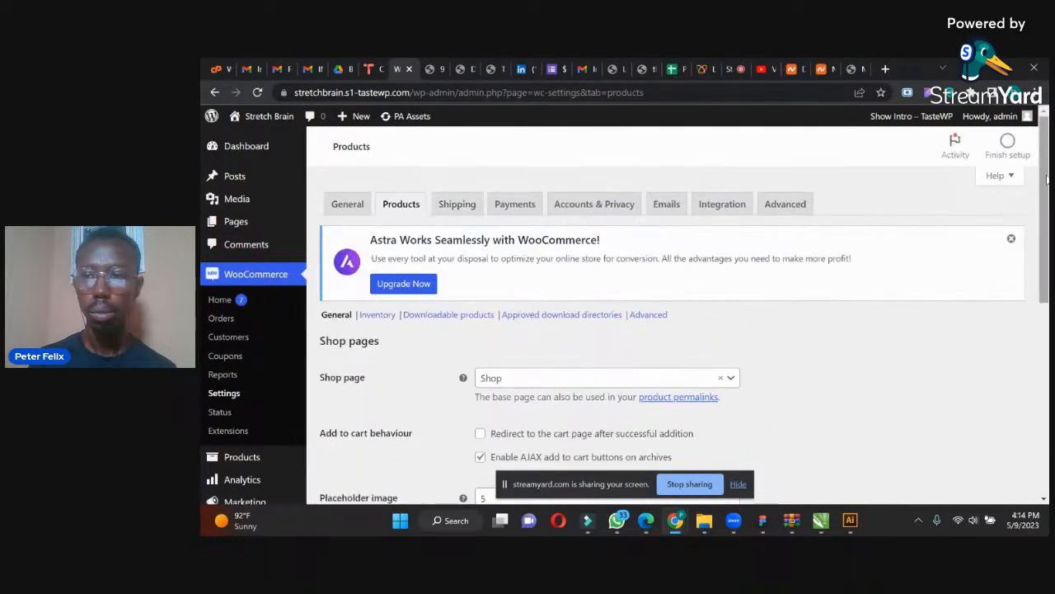
pyautogui.scroll(-2, 1035, 257)
pyautogui.scroll(-4, 1036, 257)
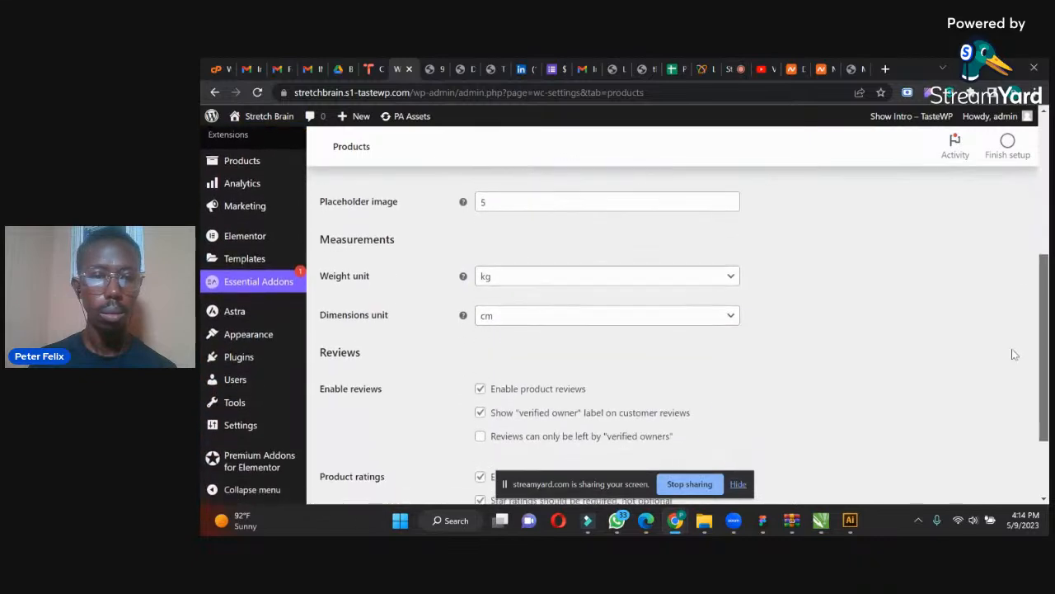
pyautogui.scroll(6, 1010, 384)
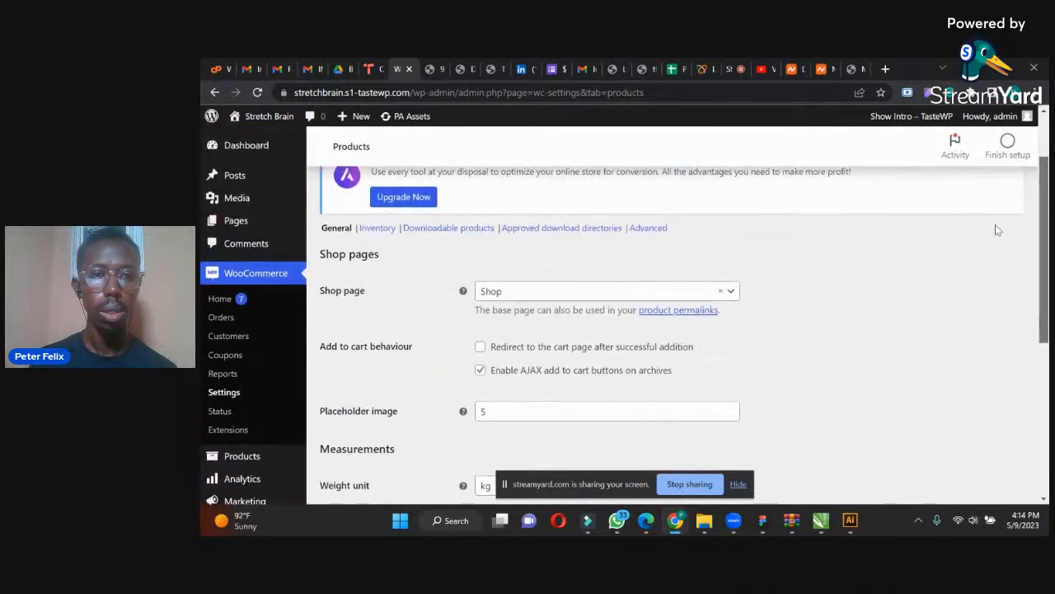
pyautogui.click(455, 204)
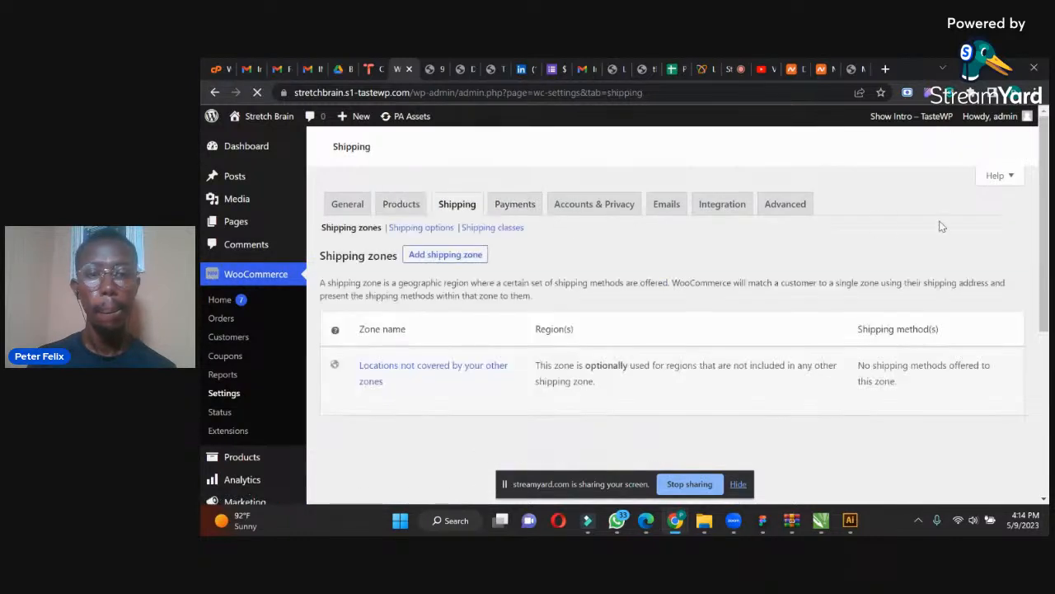
pyautogui.click(514, 205)
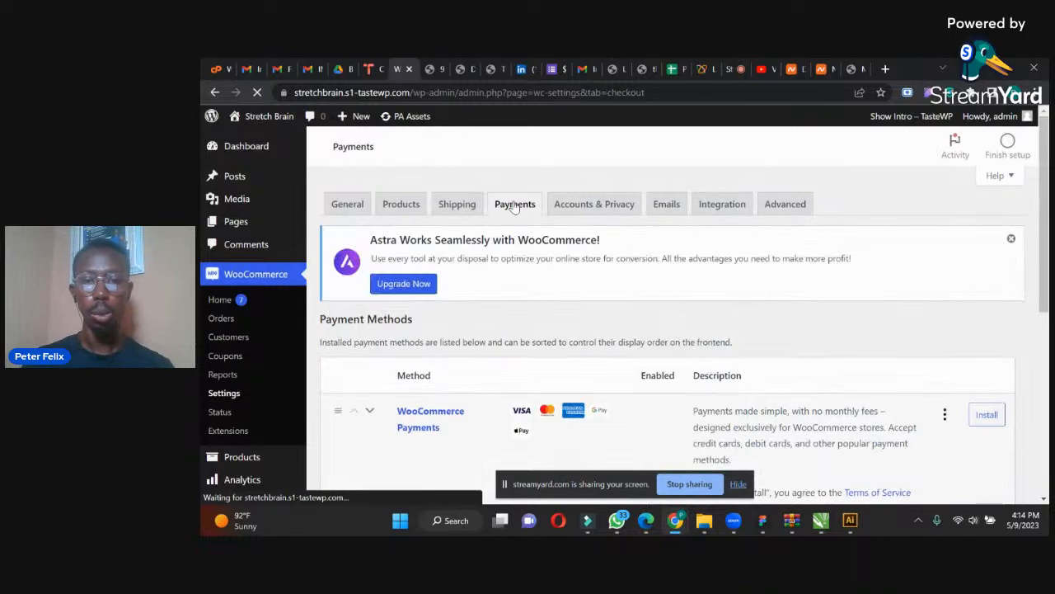
# Look through the payment methods offered in the WooCommerce payment settings, from WooCommerce Payments to cash on delivery.
pyautogui.moveTo(1045, 189); pyautogui.dragTo(1046, 262)
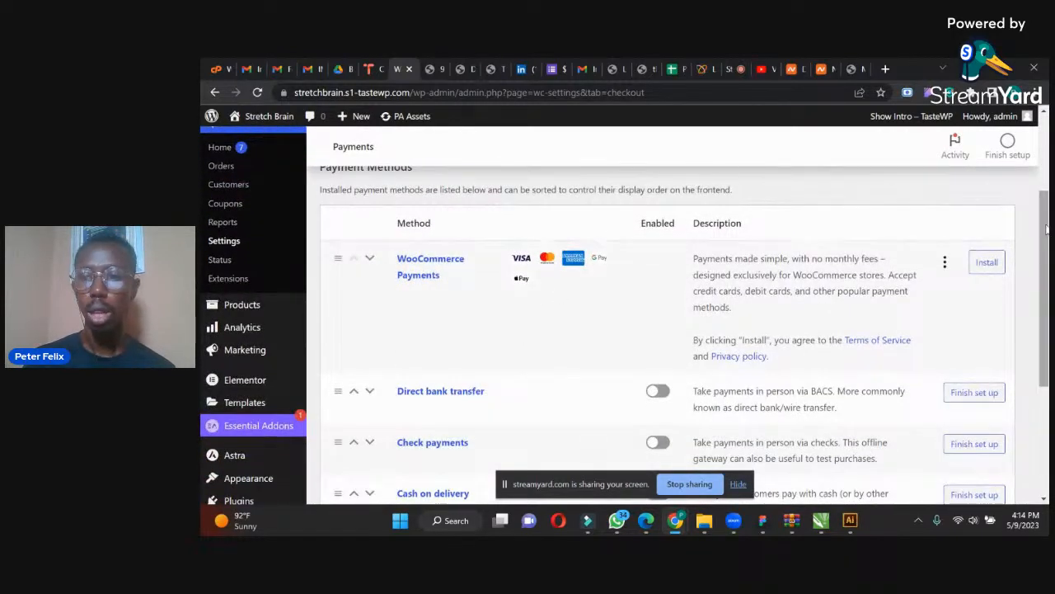
pyautogui.moveTo(1044, 227)
pyautogui.mouseDown()
pyautogui.moveTo(1045, 285)
pyautogui.moveTo(1046, 218)
pyautogui.mouseUp()
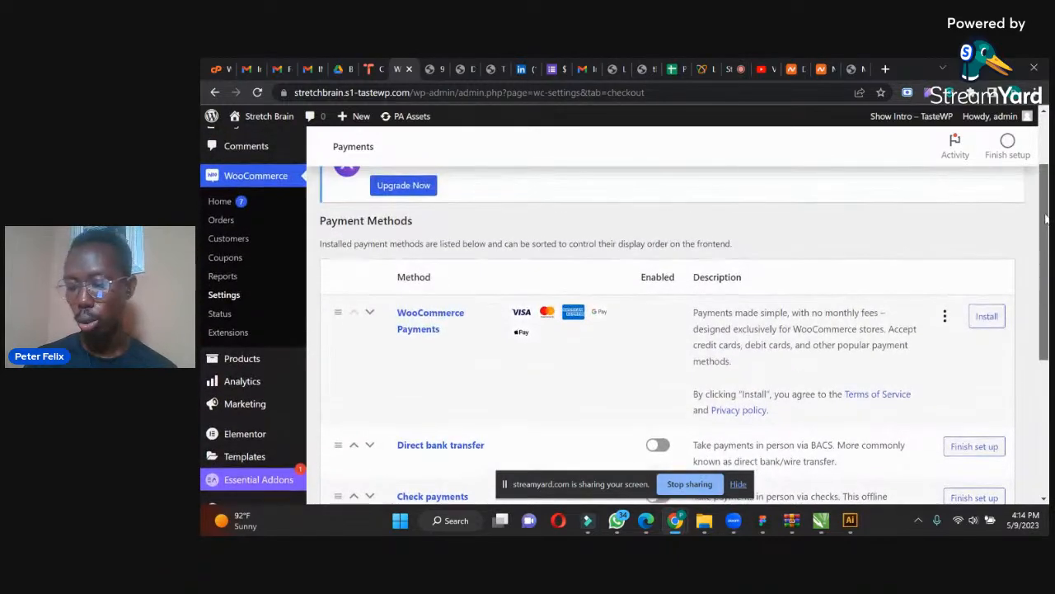
pyautogui.moveTo(1046, 219); pyautogui.dragTo(1027, 141)
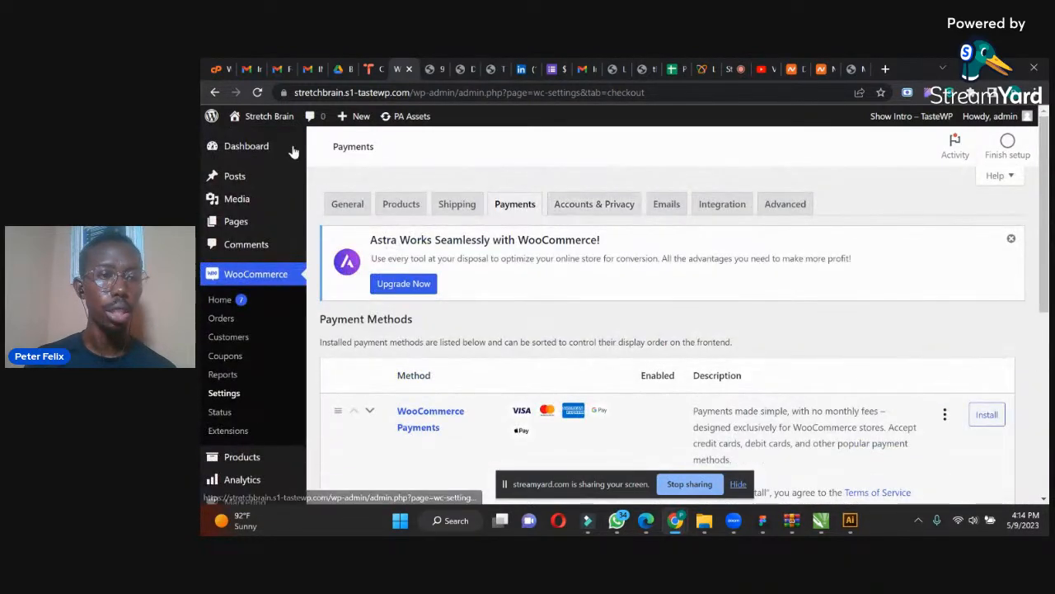
# Add a new page titled Home, dismissing the block editor welcome guide, and publish it.
pyautogui.click(344, 241)
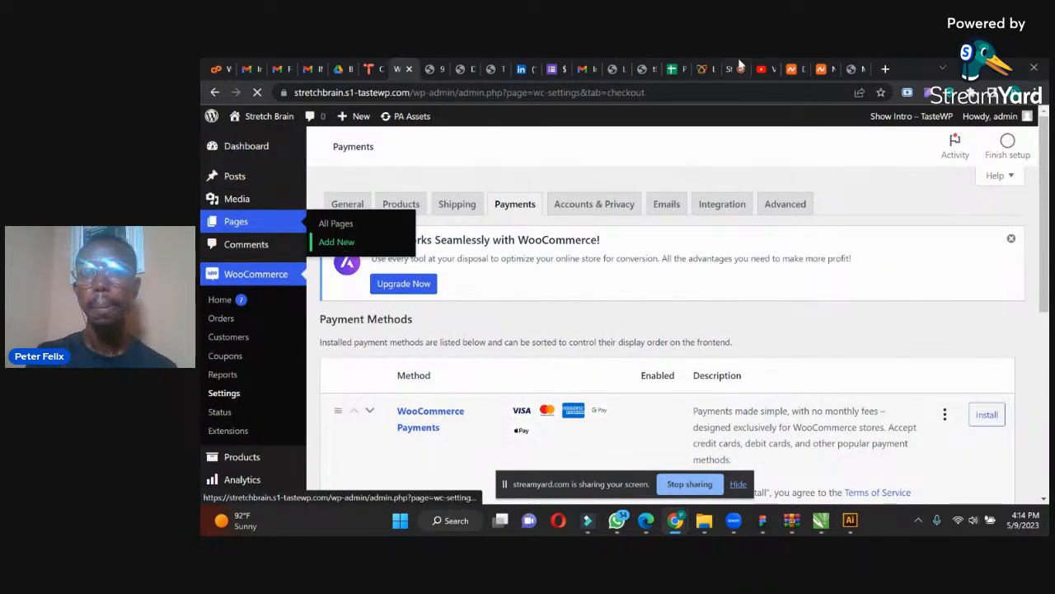
pyautogui.click(437, 62)
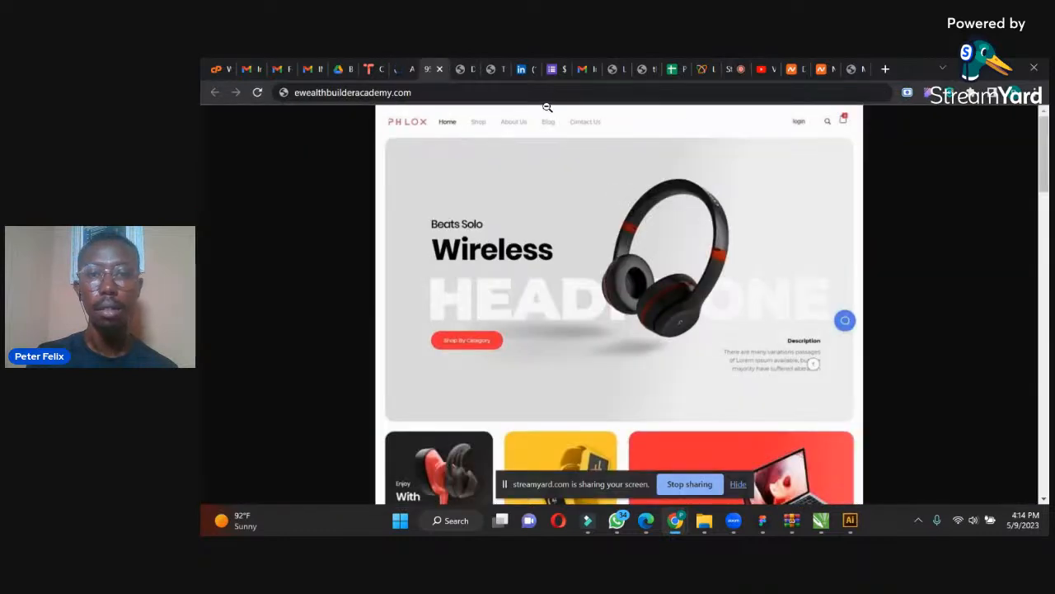
pyautogui.click(404, 68)
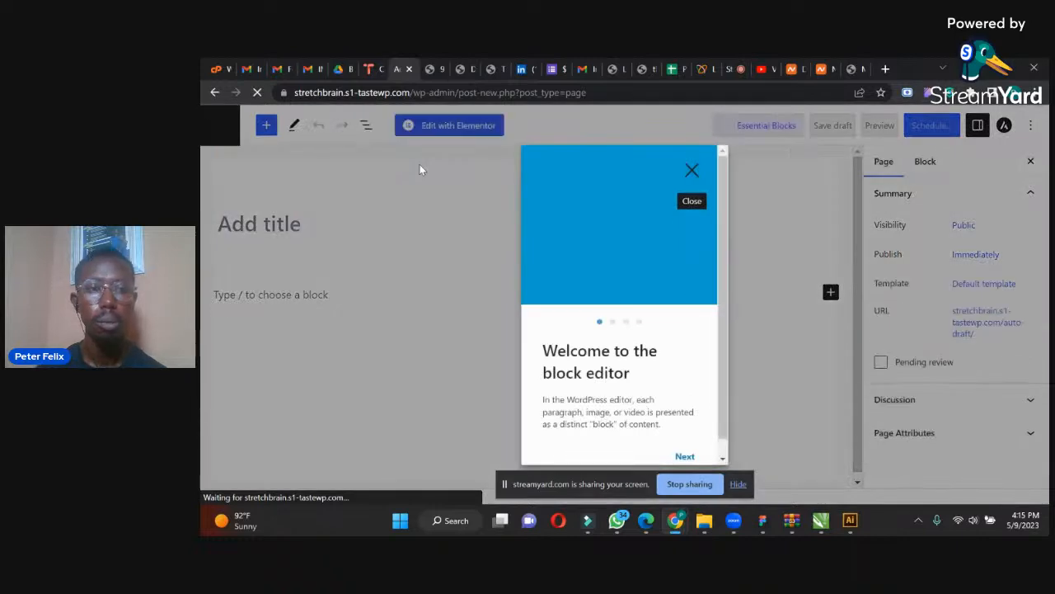
pyautogui.click(692, 170)
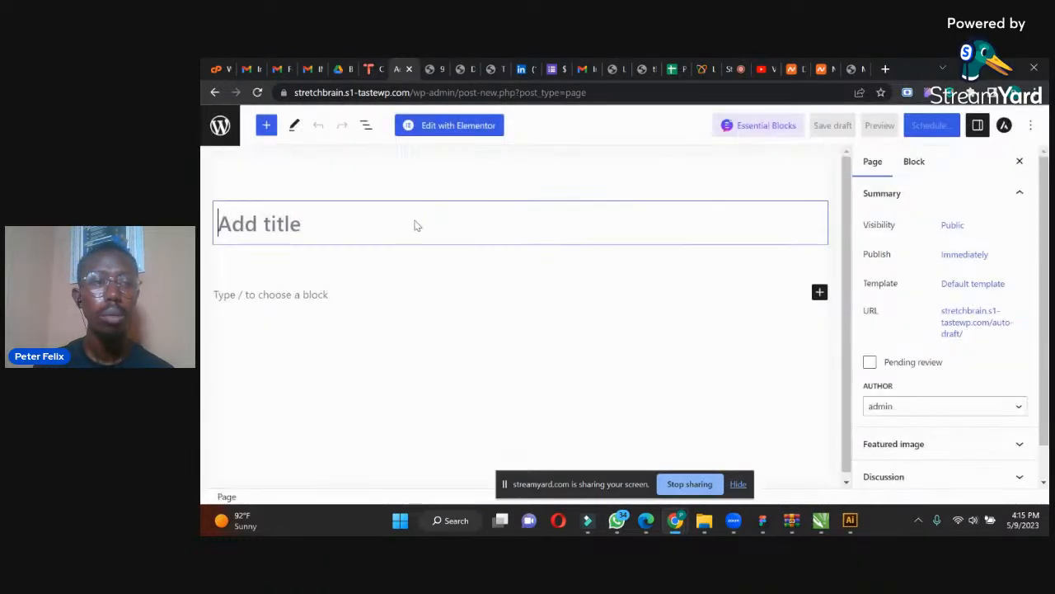
pyautogui.write('Home')
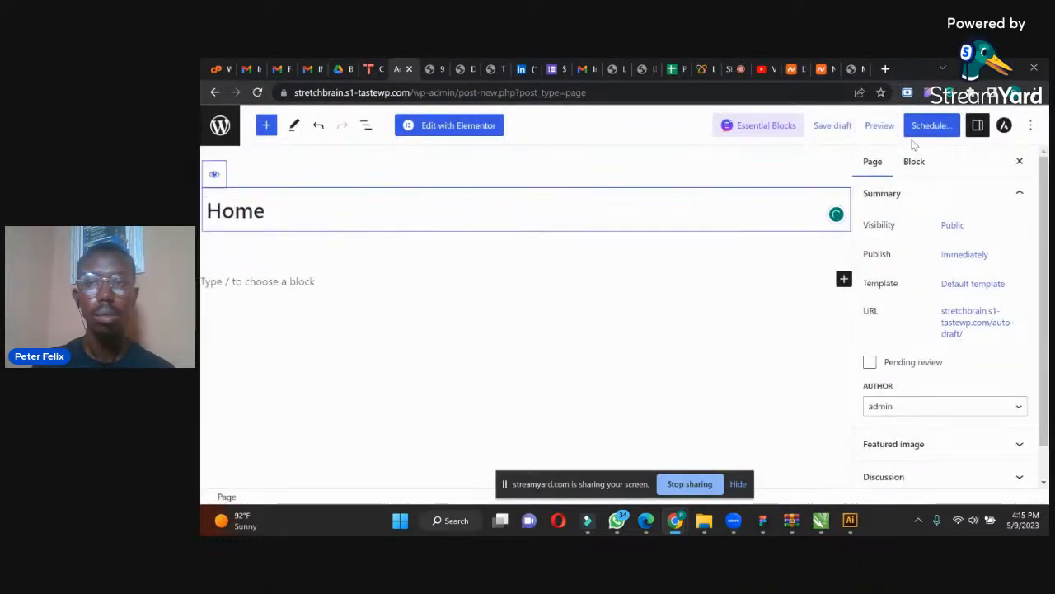
pyautogui.click(928, 127)
pyautogui.click(930, 132)
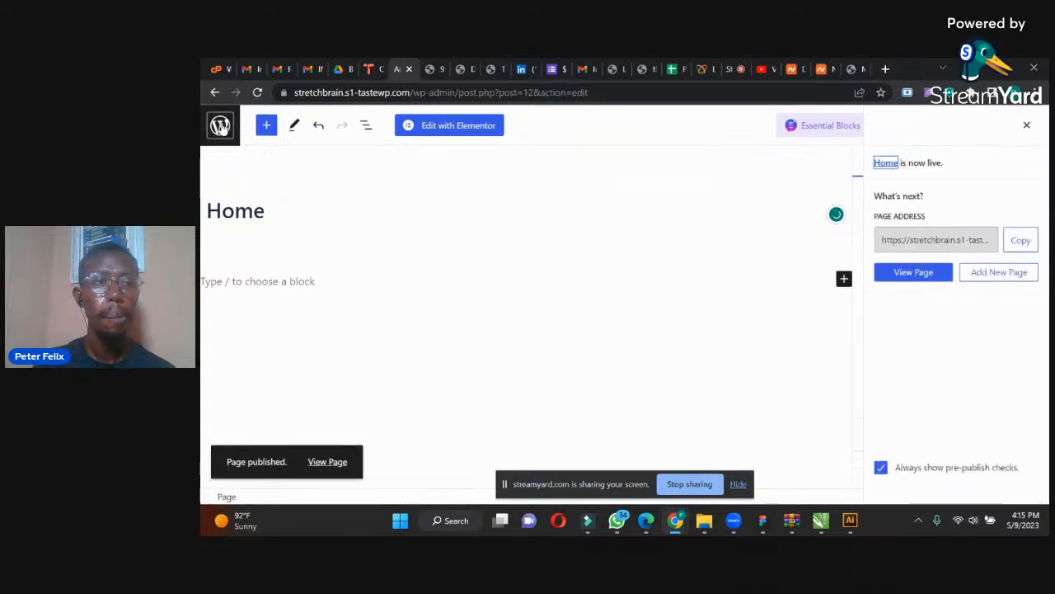
# Return to the page list, add a new page titled About and publish it.
pyautogui.click(220, 126)
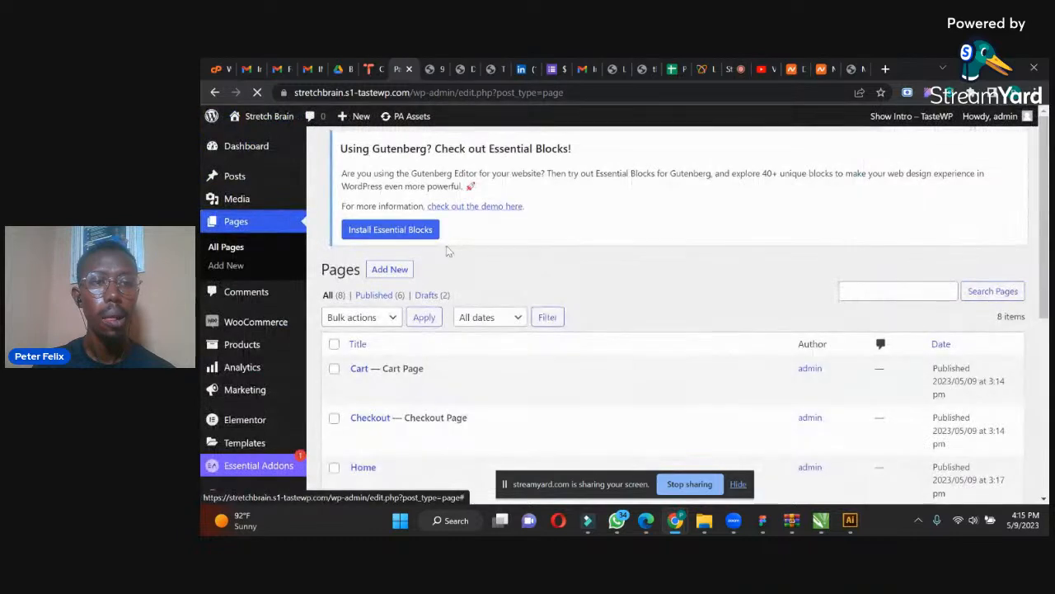
pyautogui.click(384, 153)
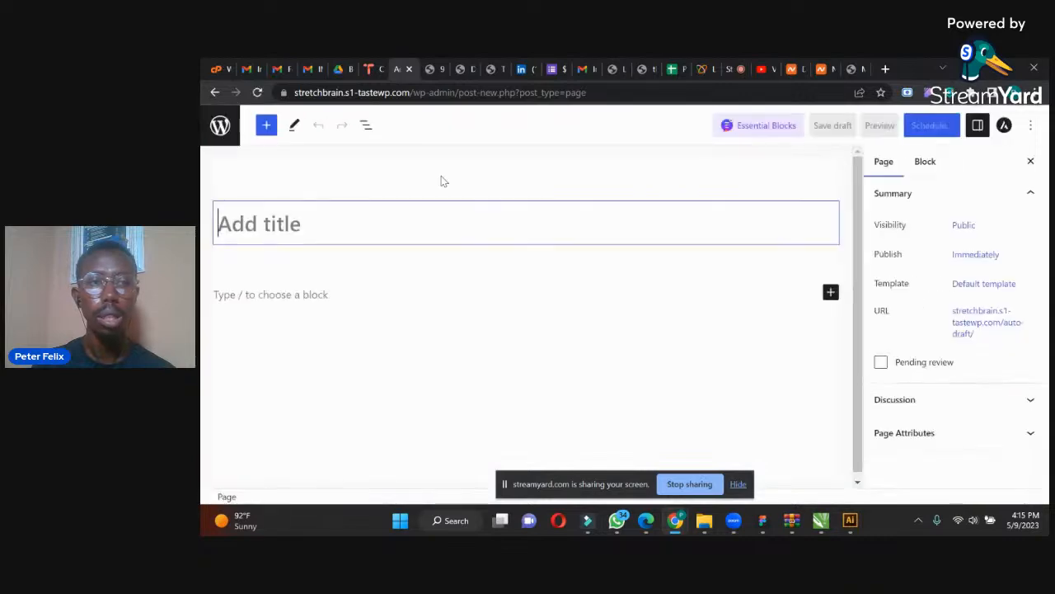
pyautogui.write('Ab')
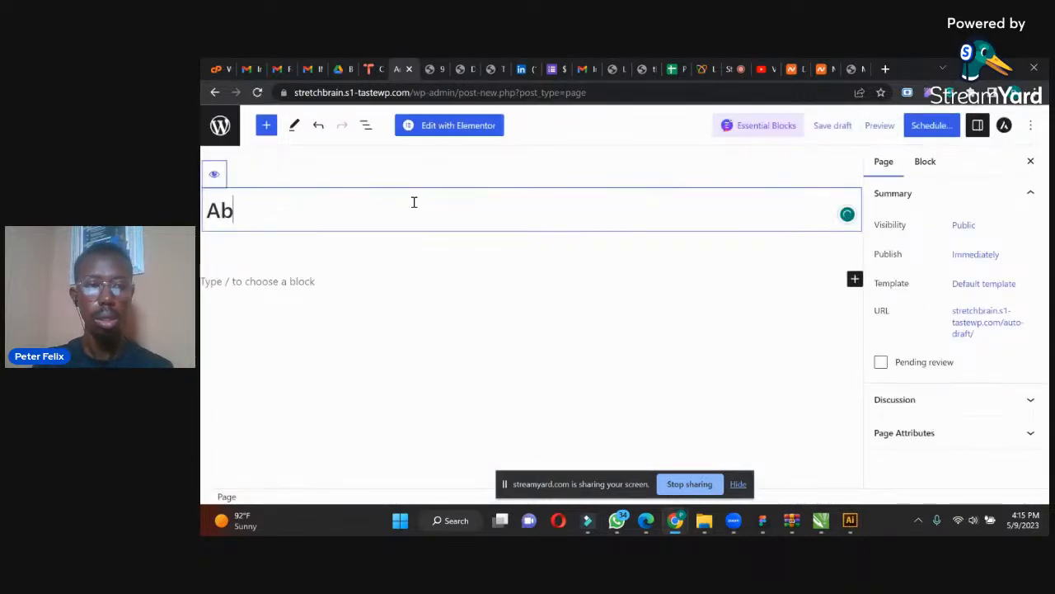
pyautogui.write('out')
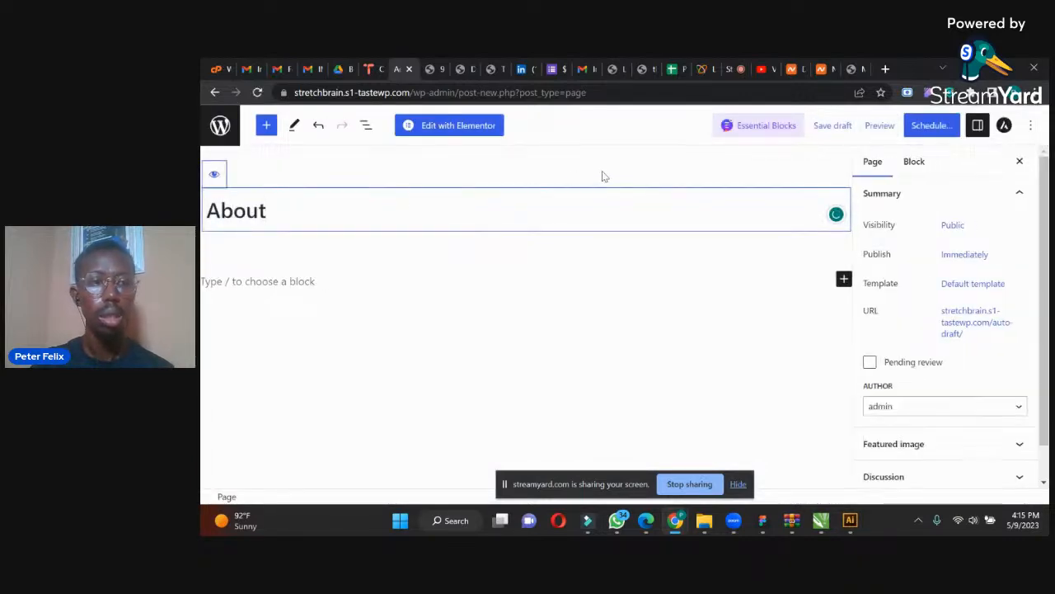
pyautogui.click(923, 129)
pyautogui.click(907, 137)
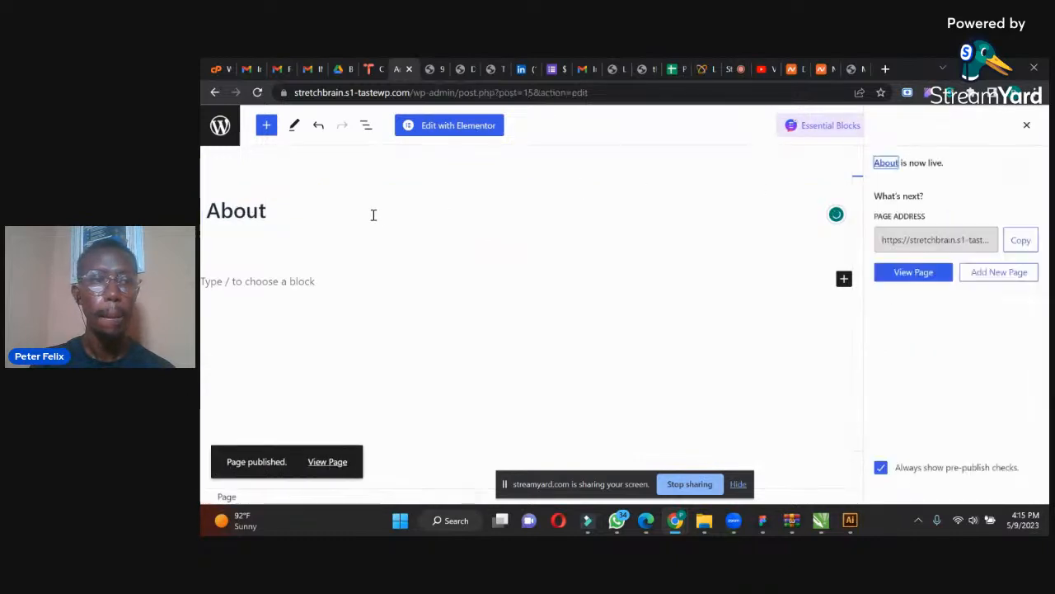
# Create another new page from the page list, title it Shop and publish it.
pyautogui.click(216, 129)
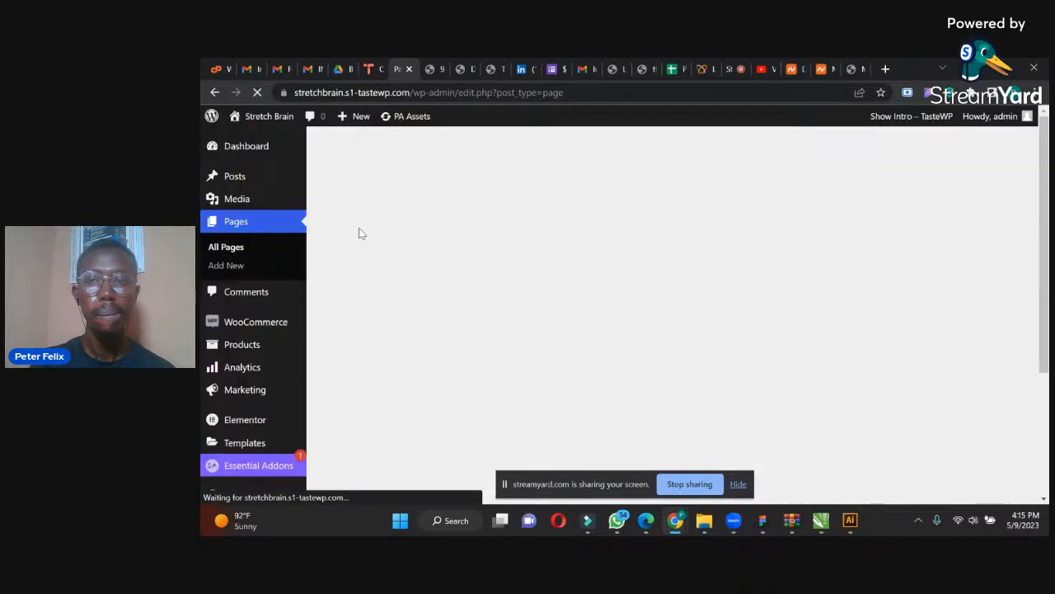
pyautogui.click(387, 151)
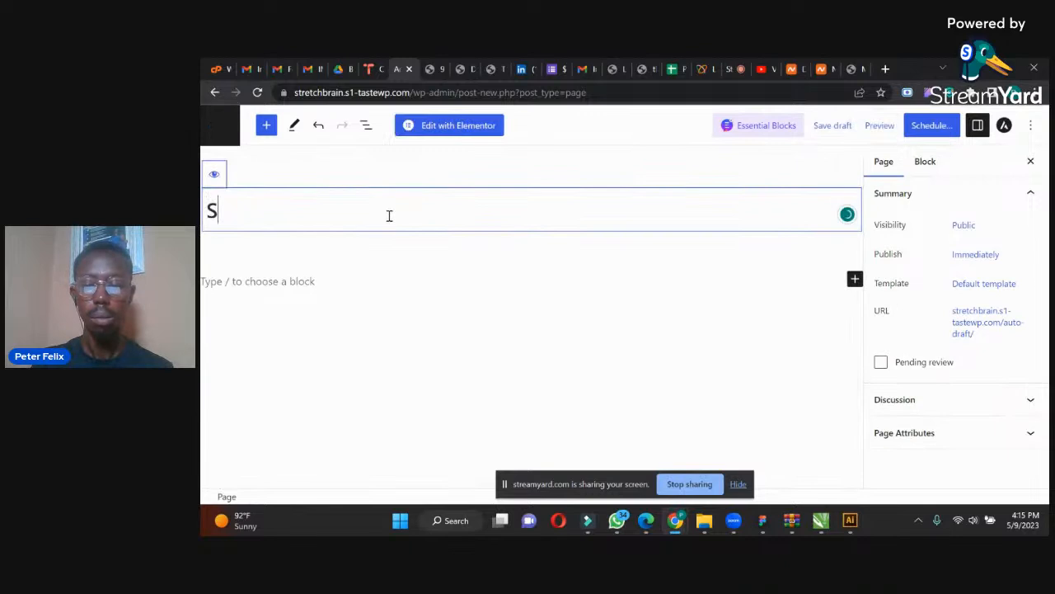
pyautogui.write('hop')
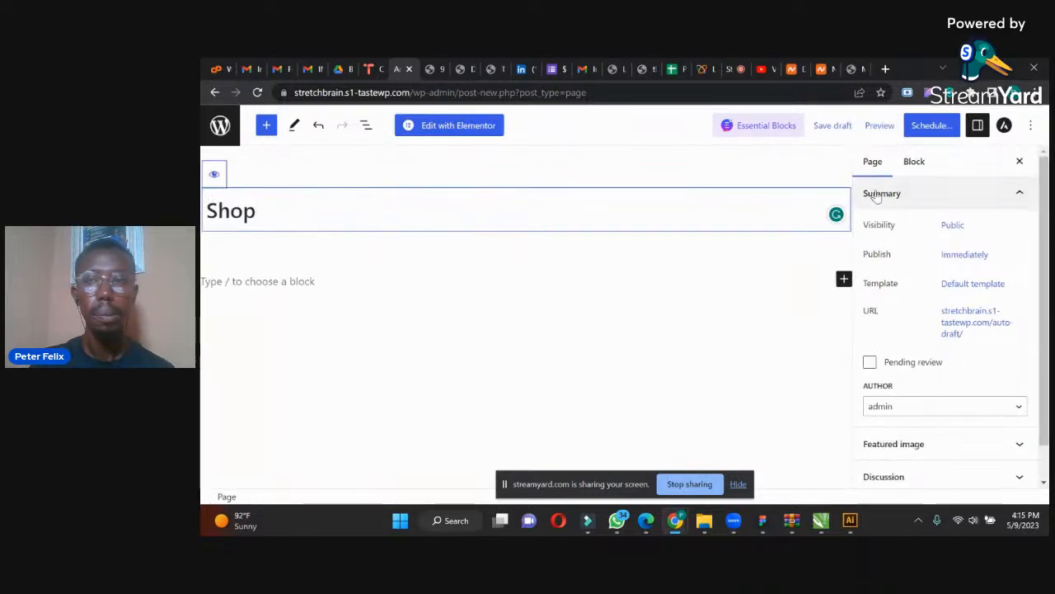
pyautogui.click(930, 125)
pyautogui.click(916, 125)
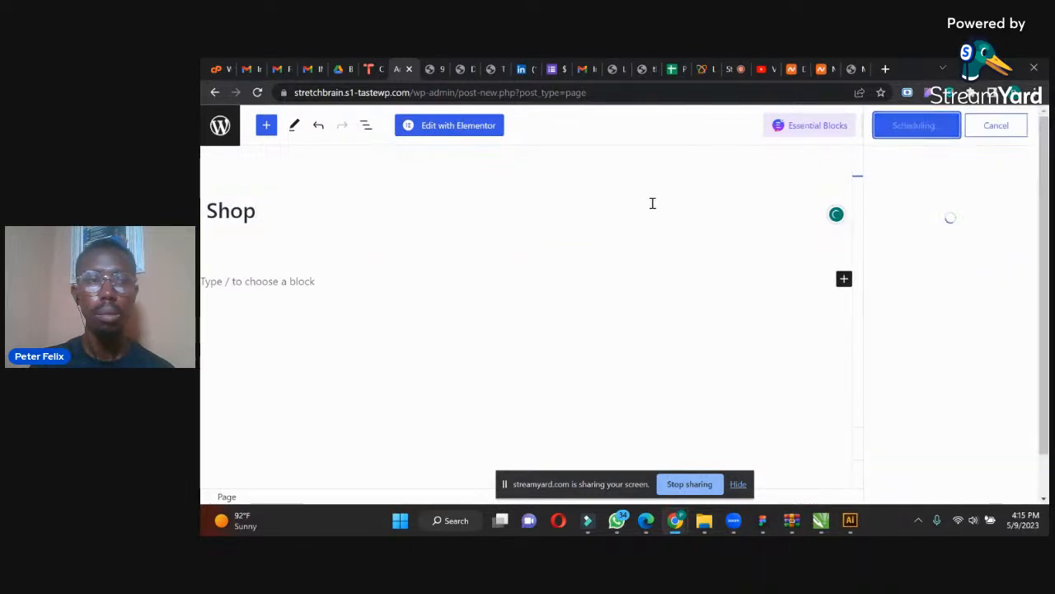
# Add and publish a new page titled Contact, and go back to the list of all pages.
pyautogui.click(220, 126)
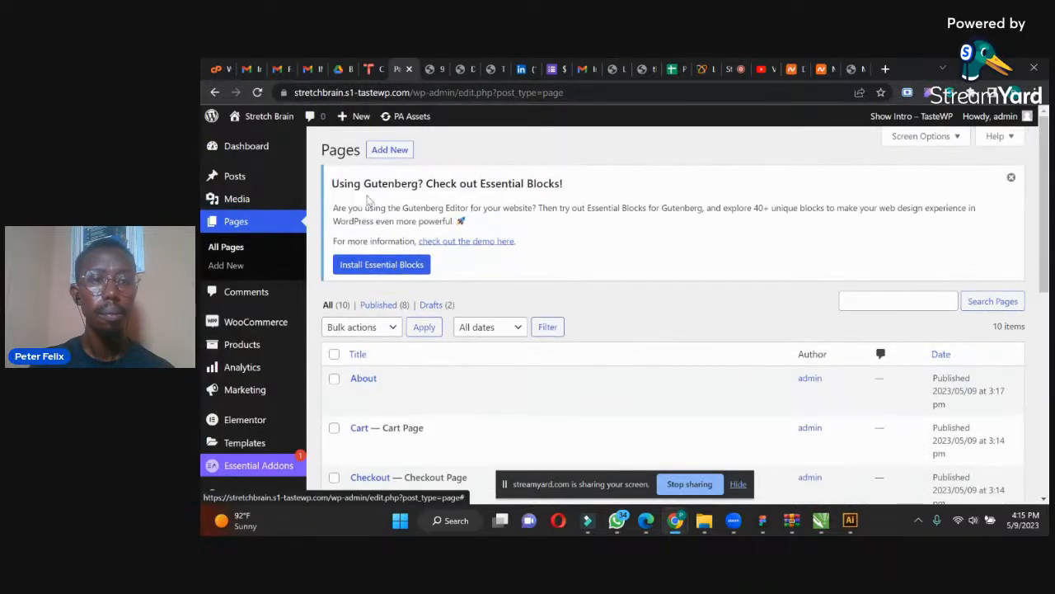
pyautogui.click(382, 155)
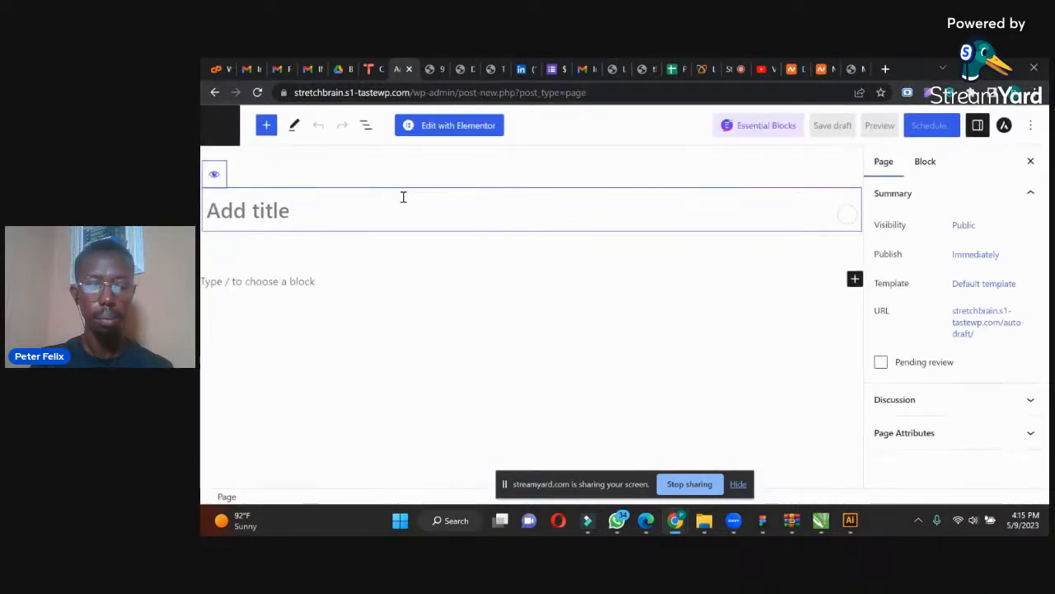
pyautogui.write('Contact')
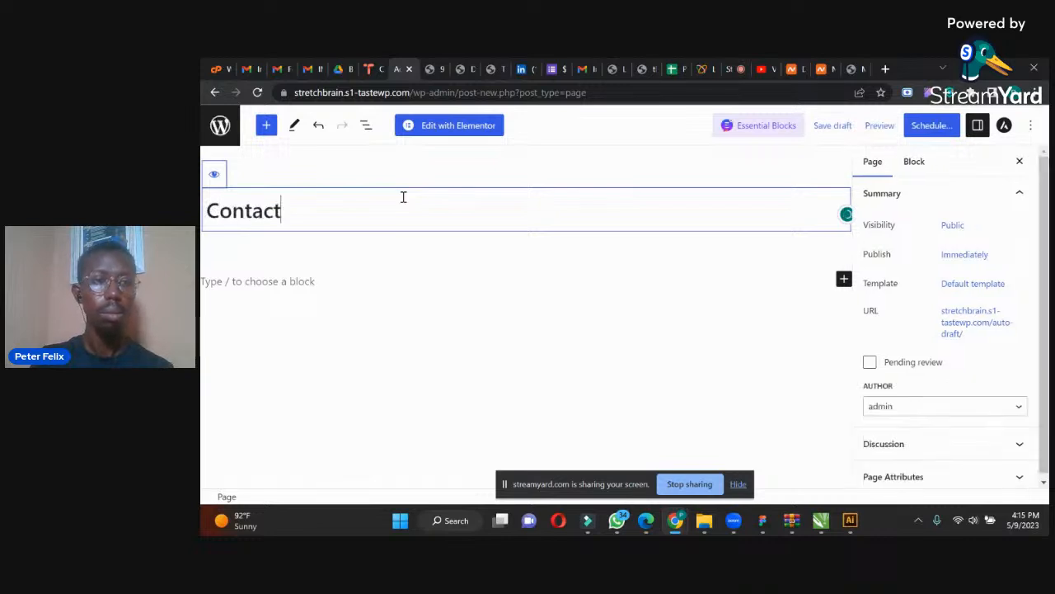
pyautogui.click(910, 128)
pyautogui.click(912, 127)
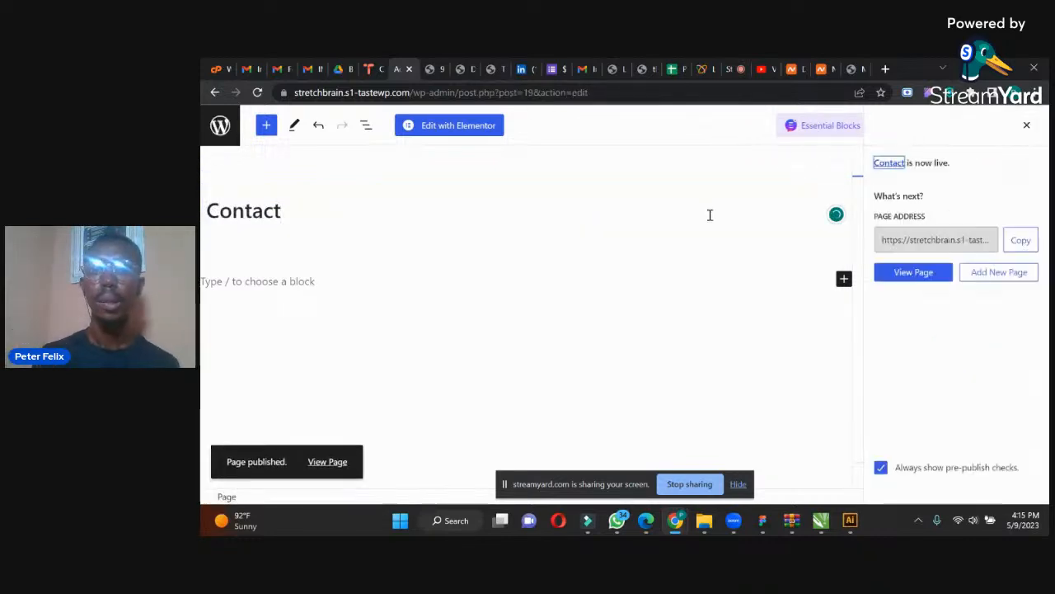
pyautogui.click(218, 130)
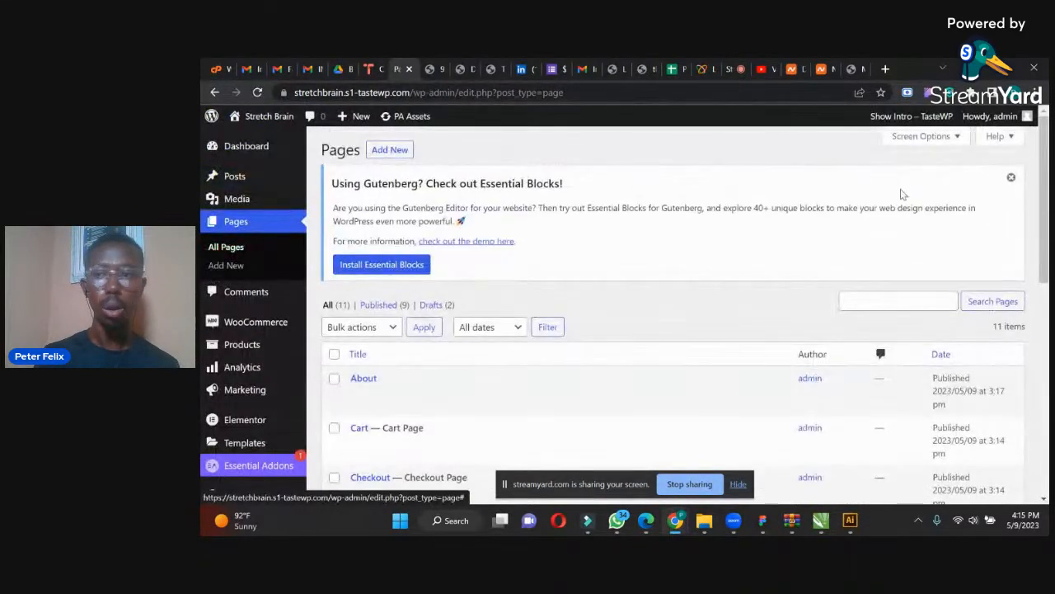
# Open the site's navigation menu settings and create a new menu named Main.
pyautogui.scroll(-2, 1034, 231)
pyautogui.scroll(-4, 1035, 230)
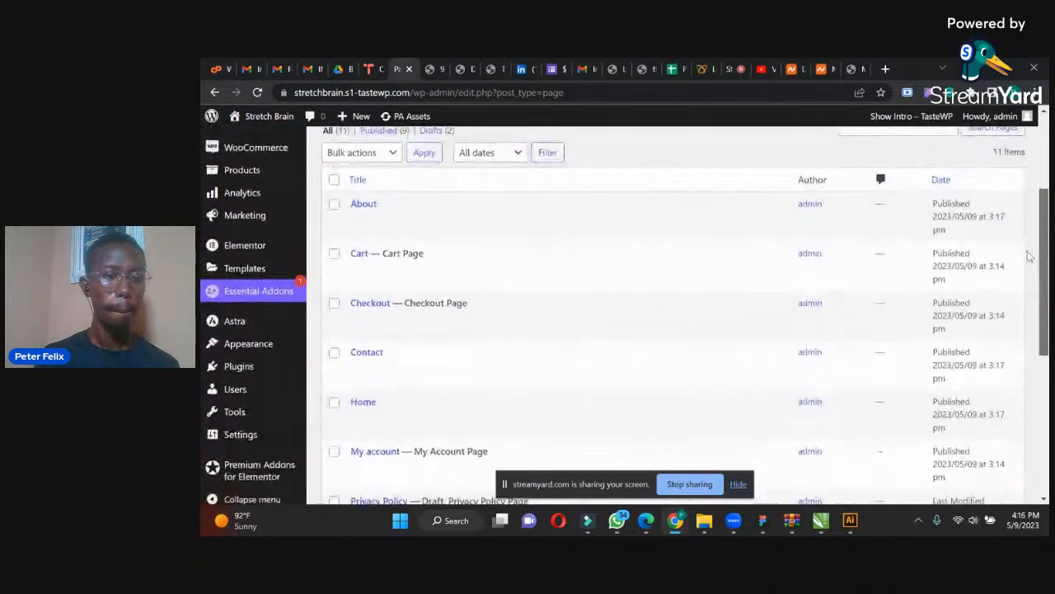
pyautogui.moveTo(235, 305)
pyautogui.moveTo(238, 336)
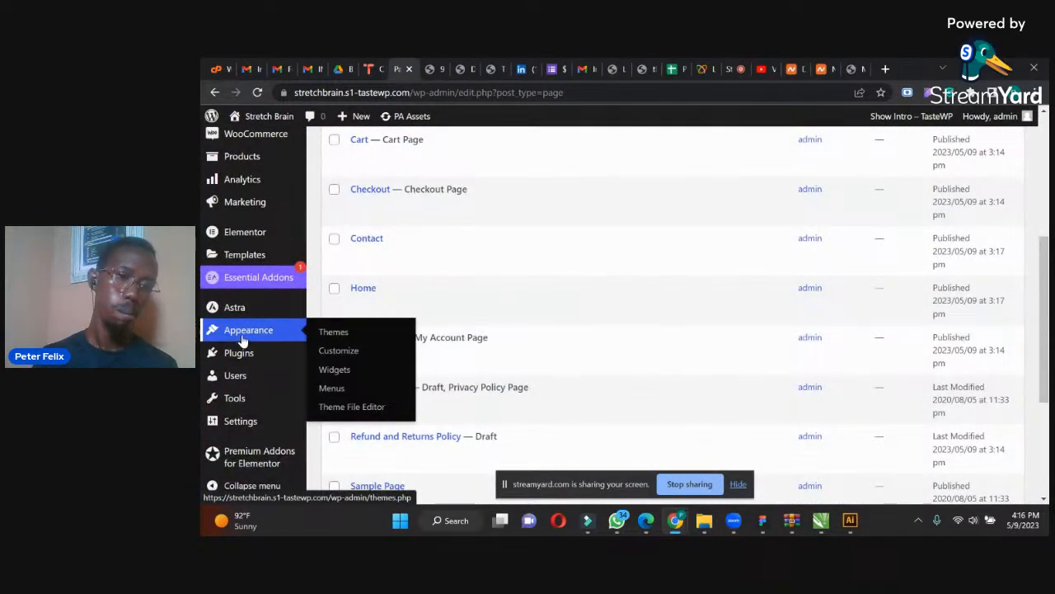
pyautogui.click(333, 388)
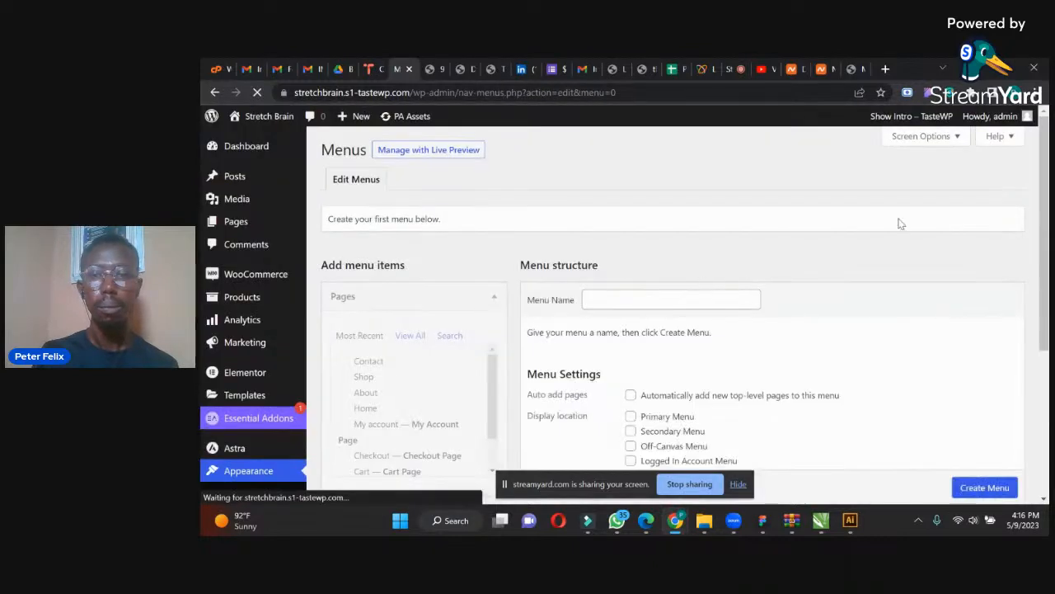
pyautogui.click(616, 297)
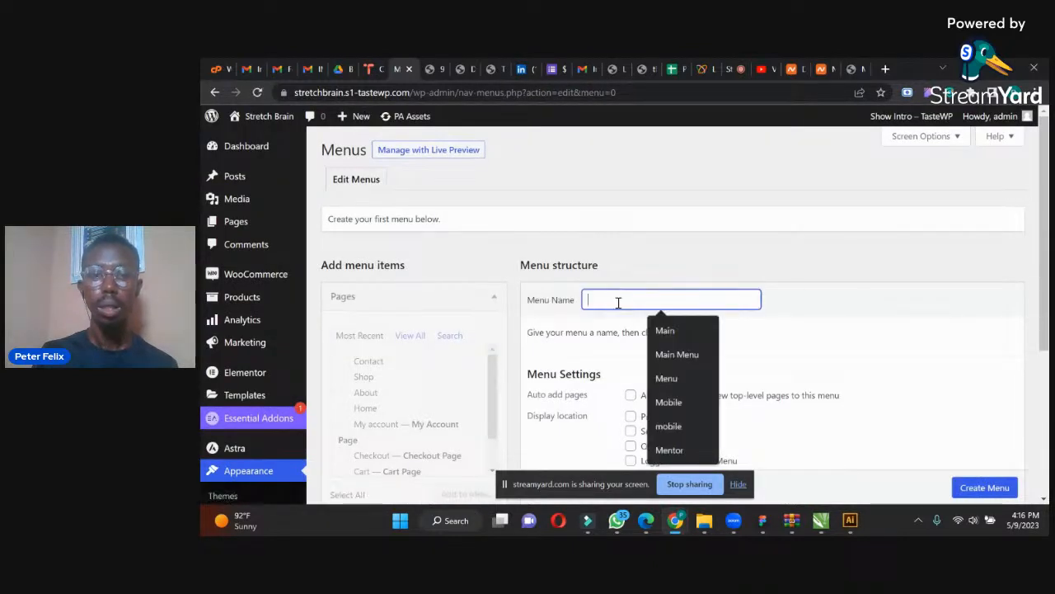
pyautogui.click(664, 331)
pyautogui.scroll(-1, 978, 495)
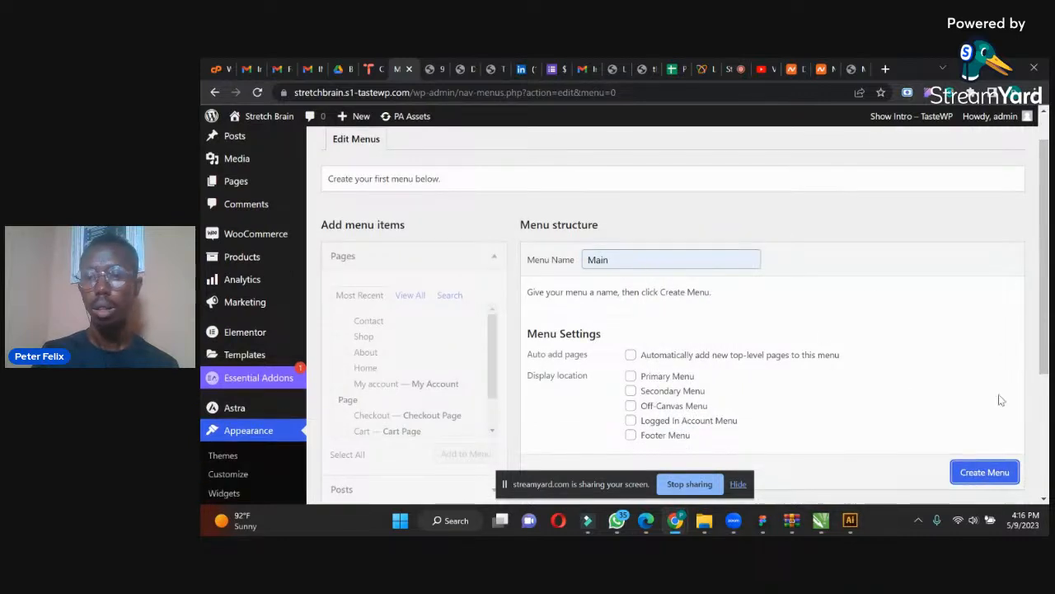
pyautogui.click(973, 473)
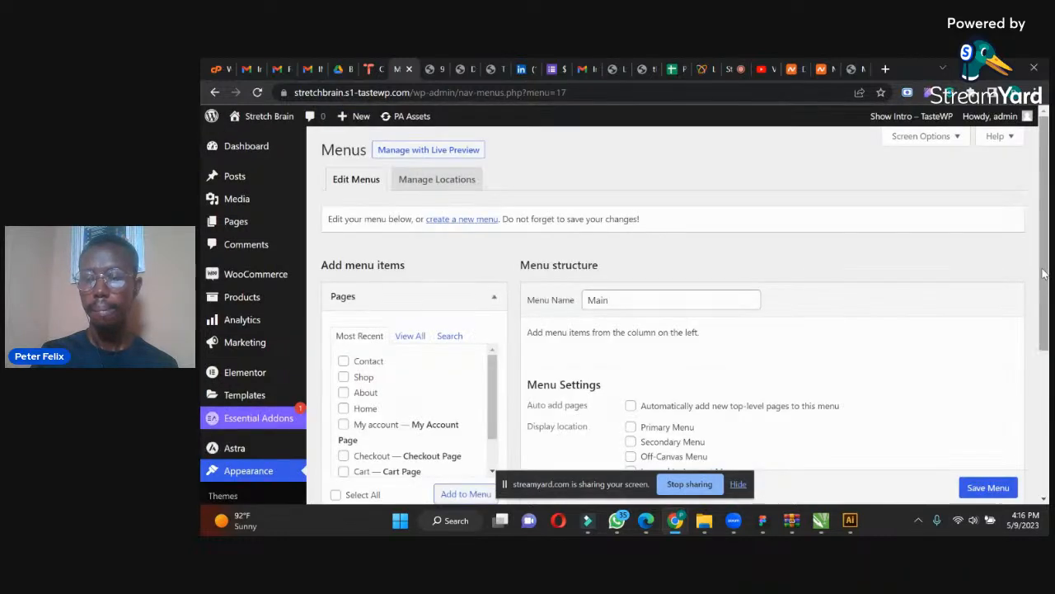
# Assign the Main menu to the Primary Menu display location and save the menu.
pyautogui.moveTo(1044, 273); pyautogui.dragTo(1041, 363)
pyautogui.click(633, 275)
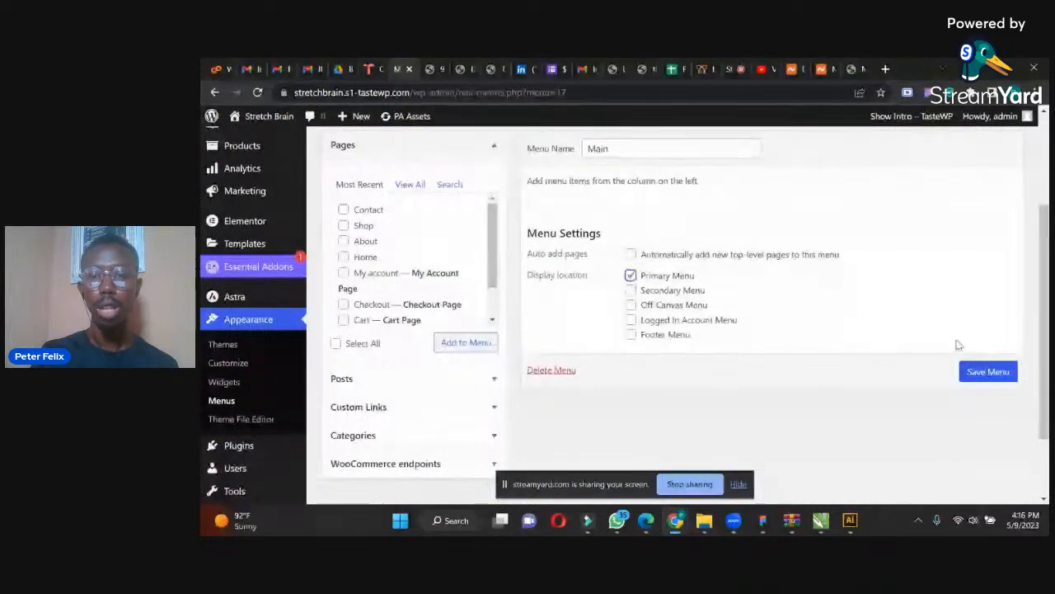
pyautogui.click(986, 372)
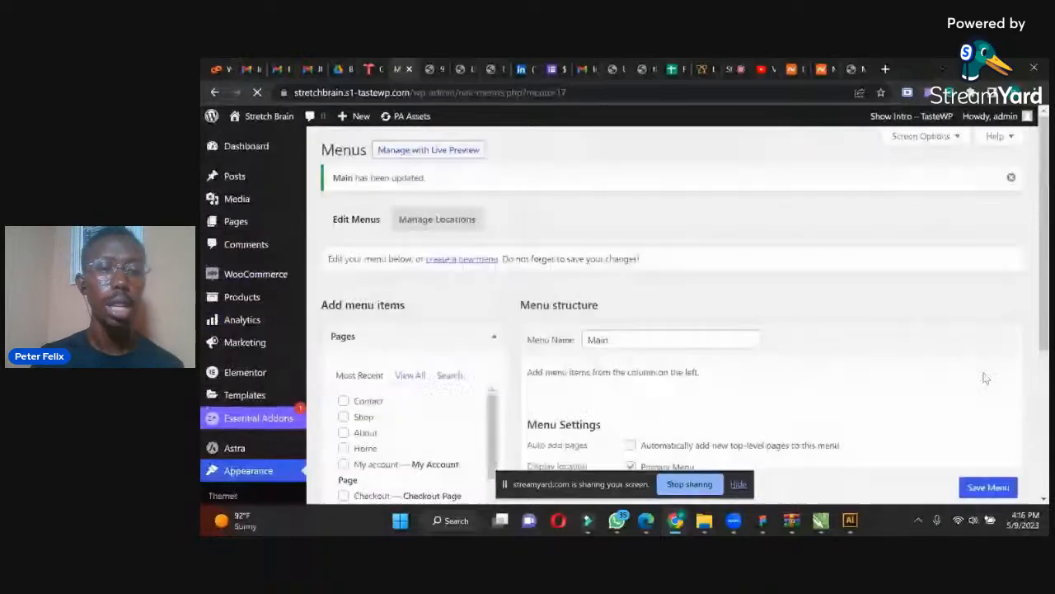
# Add the Contact, Shop, About and Home pages to the Main menu.
pyautogui.moveTo(1048, 226); pyautogui.dragTo(1040, 386)
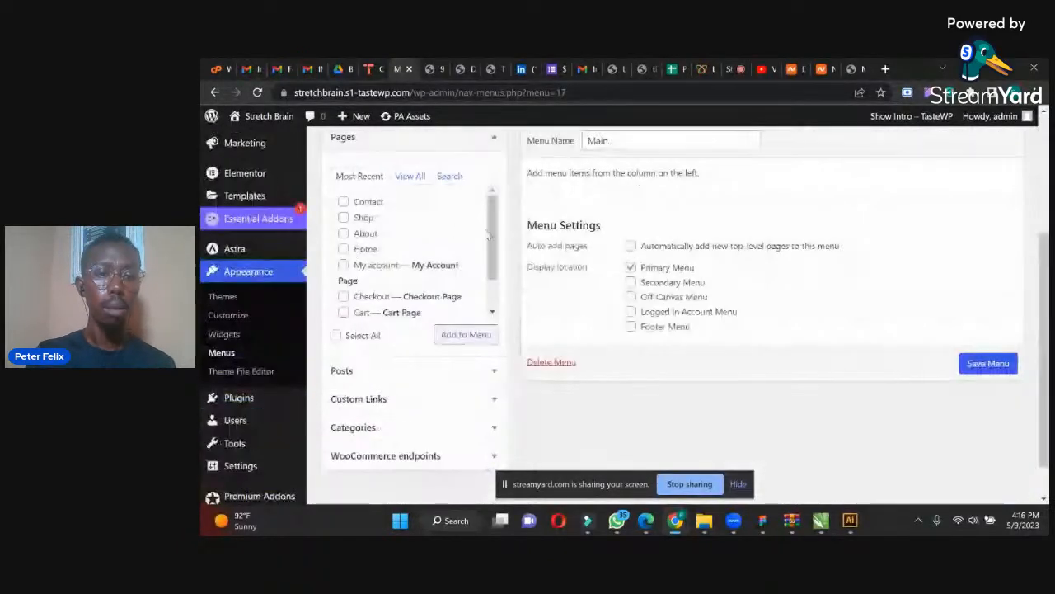
pyautogui.scroll(-2, 455, 232)
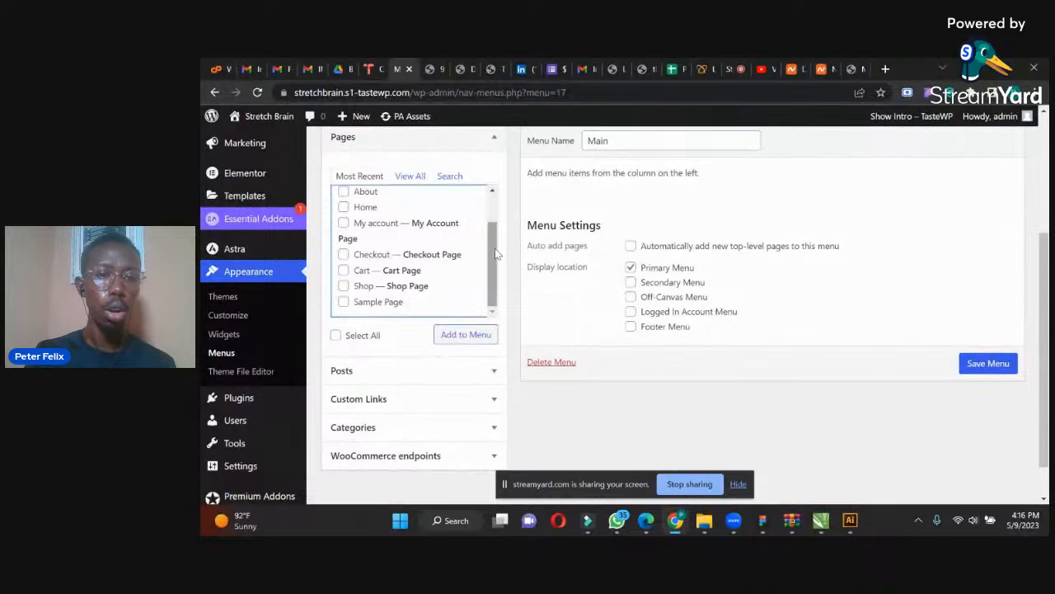
pyautogui.scroll(1, 489, 260)
pyautogui.scroll(-1, 492, 231)
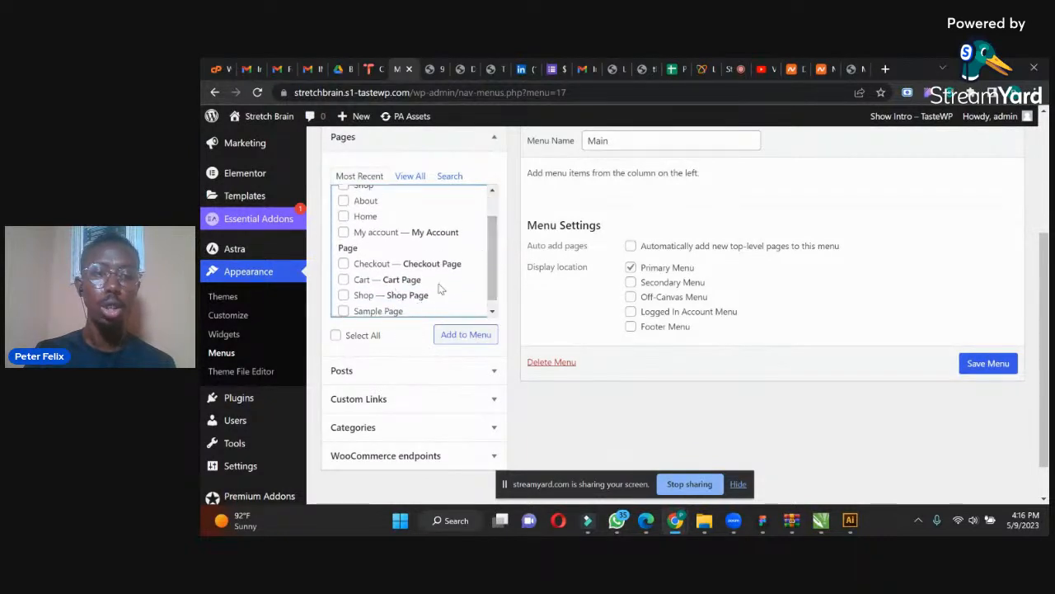
pyautogui.scroll(1, 487, 257)
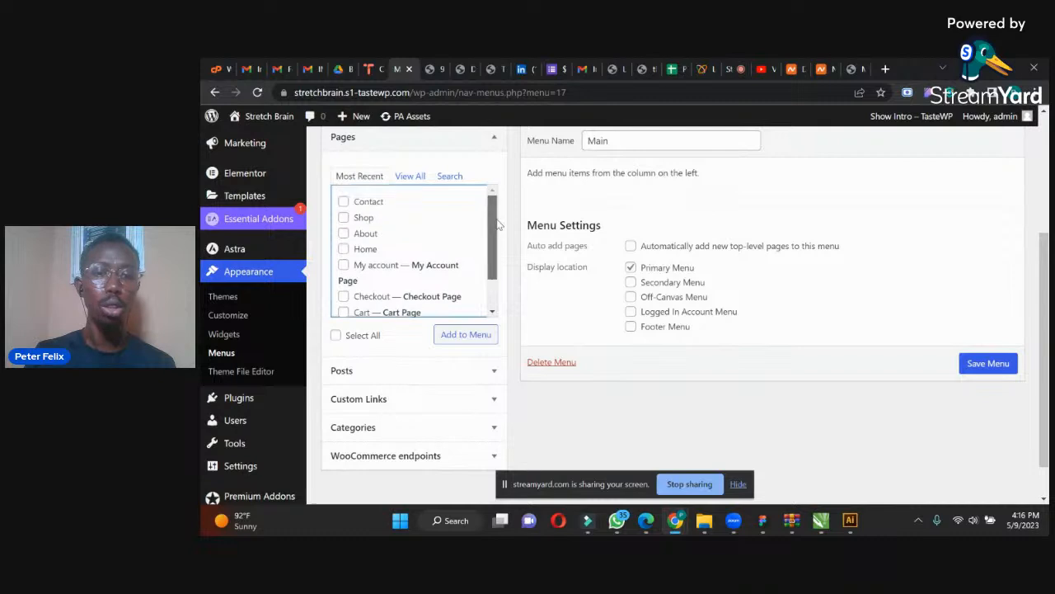
pyautogui.click(344, 249)
pyautogui.click(344, 233)
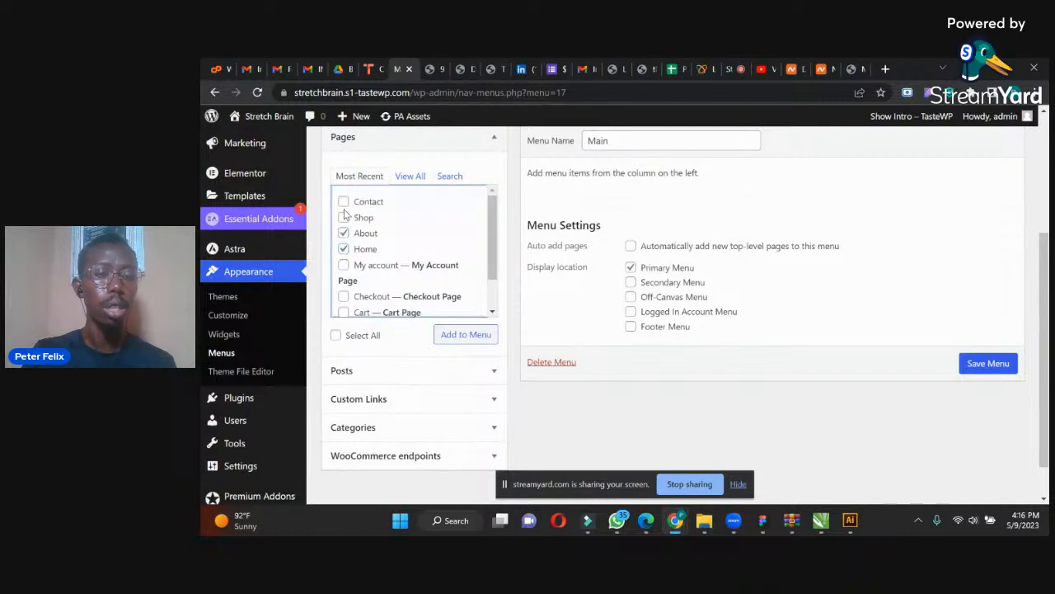
pyautogui.click(344, 218)
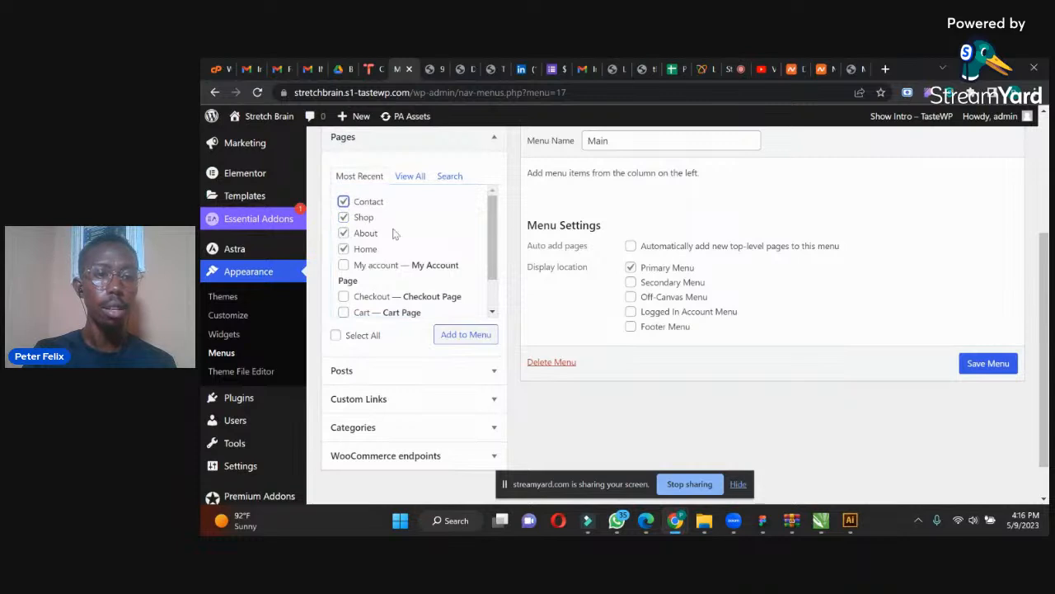
pyautogui.scroll(-1, 493, 251)
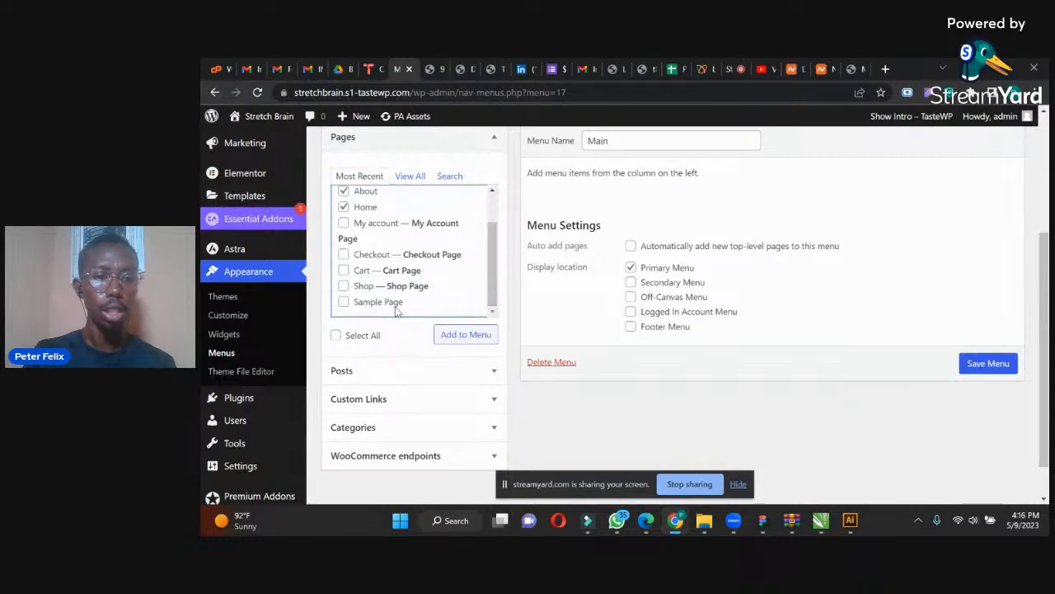
pyautogui.click(467, 336)
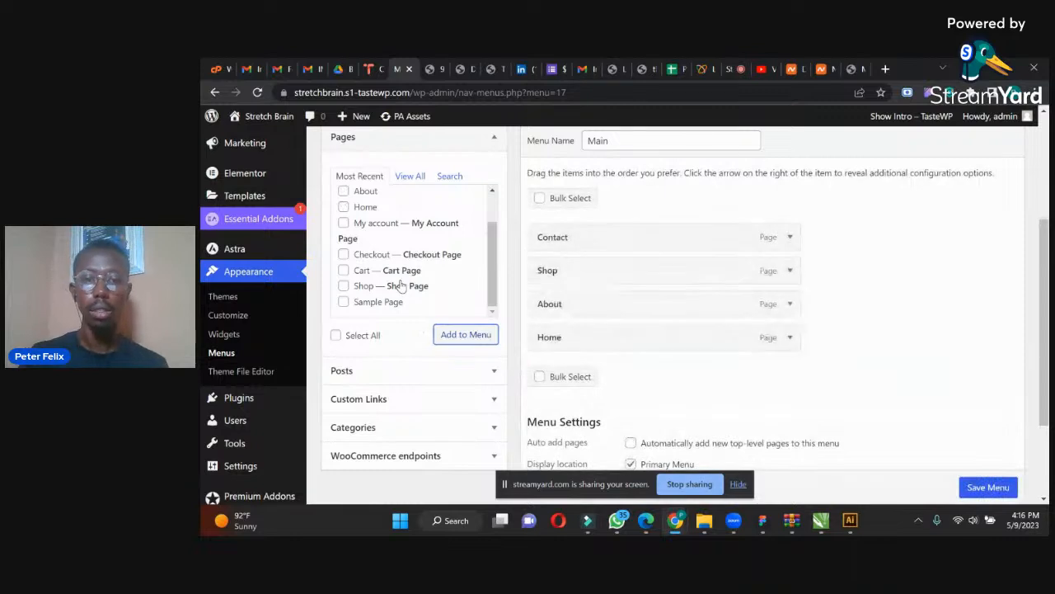
# Reorder the Main menu items to Home, Shop, About, Contact and save the menu.
pyautogui.moveTo(546, 336); pyautogui.dragTo(543, 230)
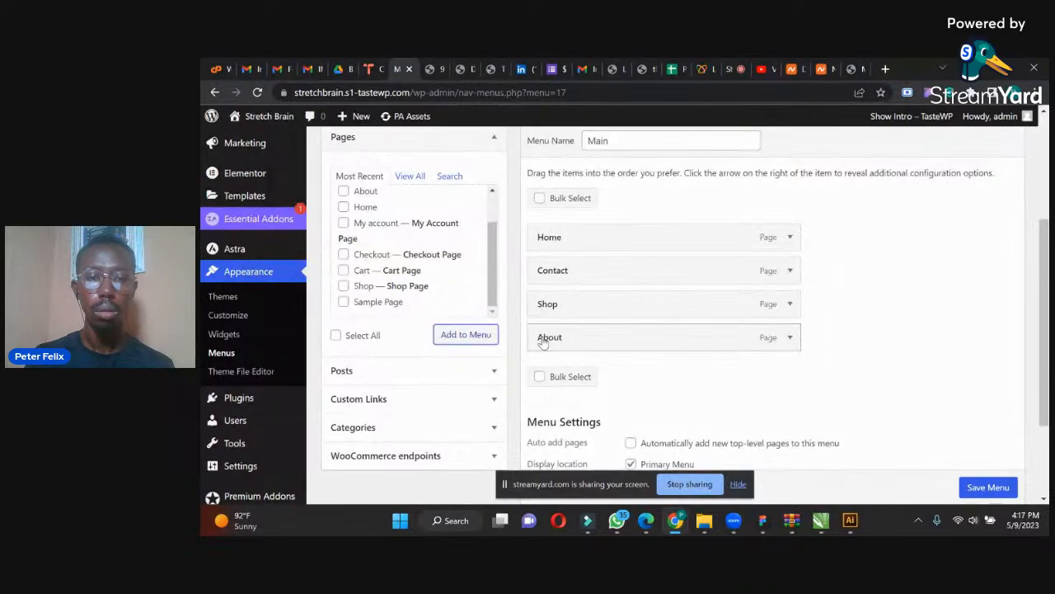
pyautogui.moveTo(544, 305); pyautogui.dragTo(544, 270)
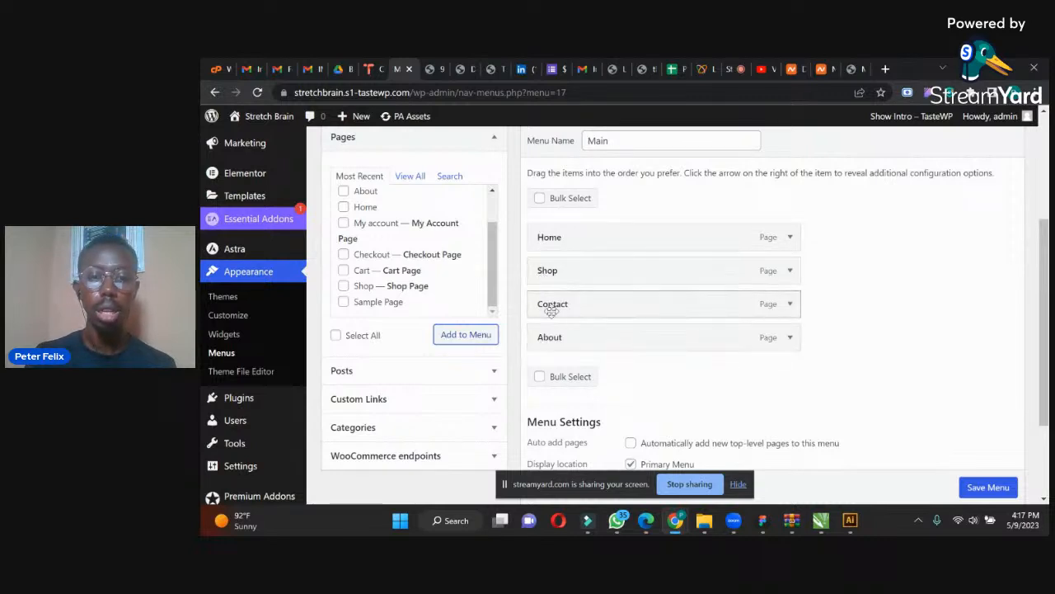
pyautogui.moveTo(553, 311); pyautogui.dragTo(554, 343)
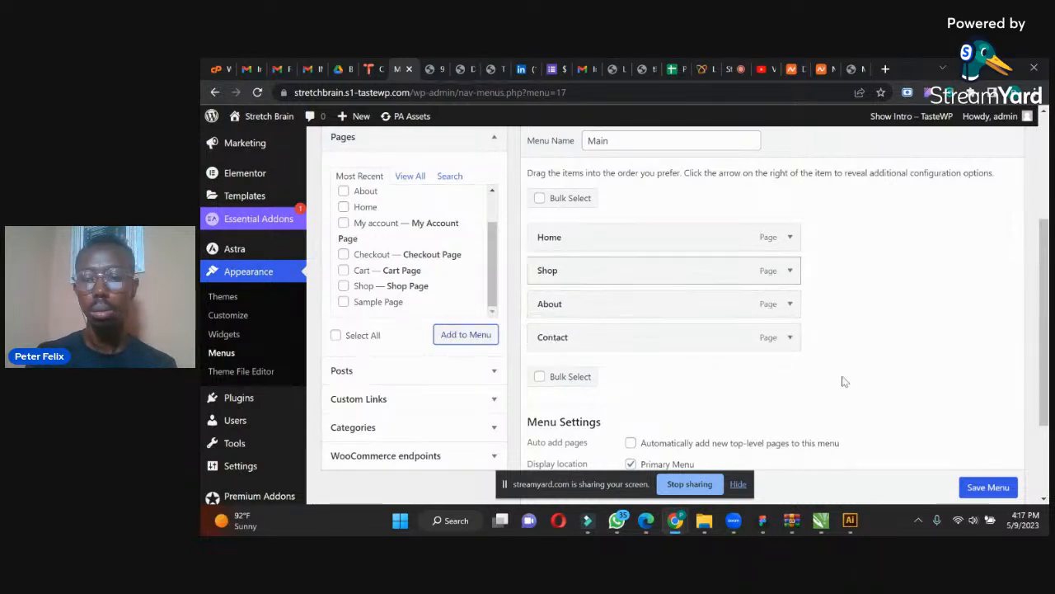
pyautogui.scroll(-1, 975, 494)
pyautogui.click(978, 489)
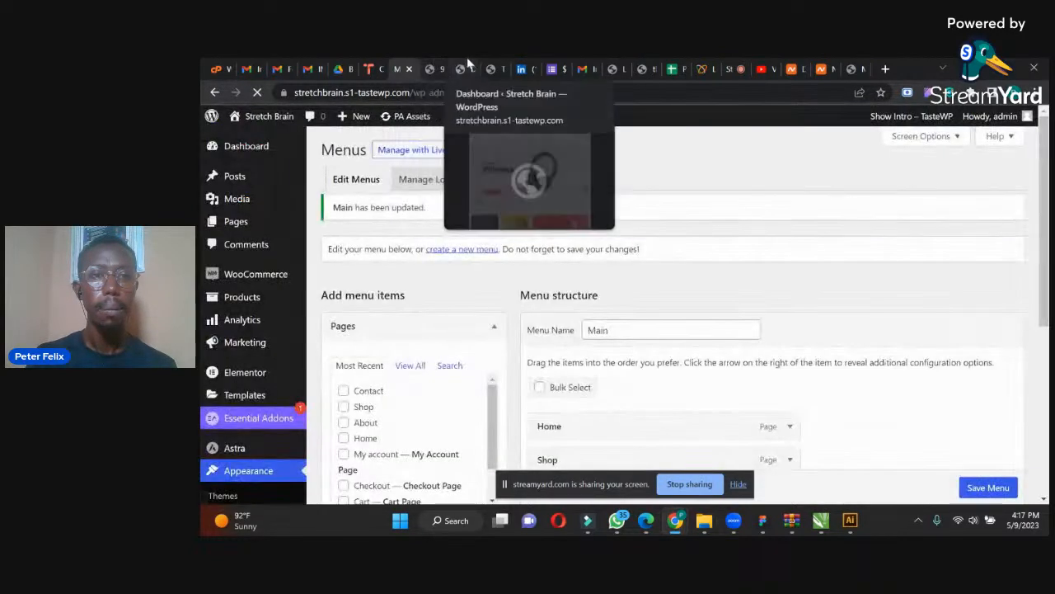
pyautogui.click(464, 66)
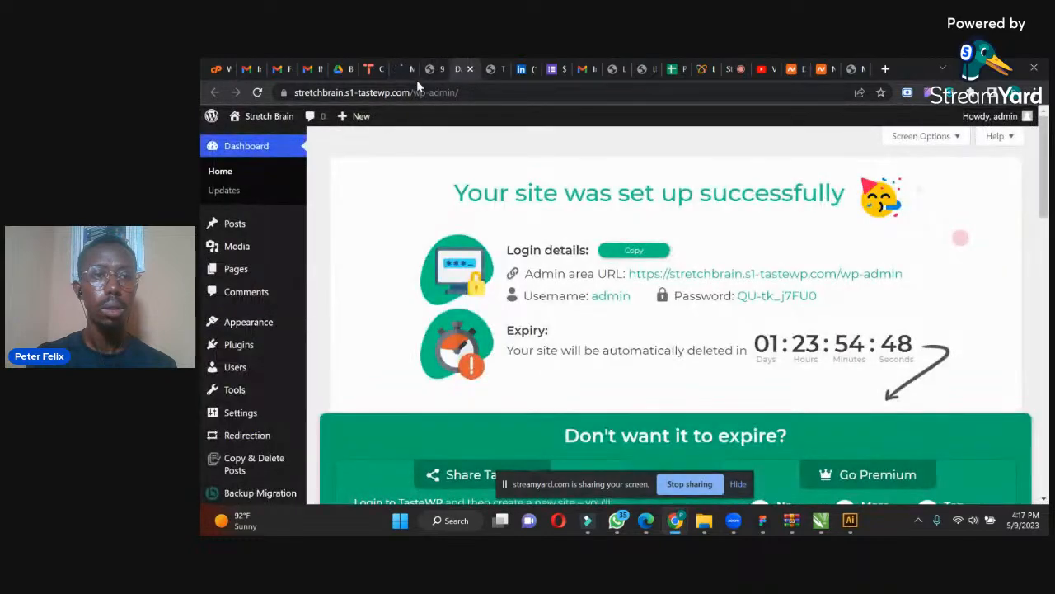
pyautogui.click(403, 68)
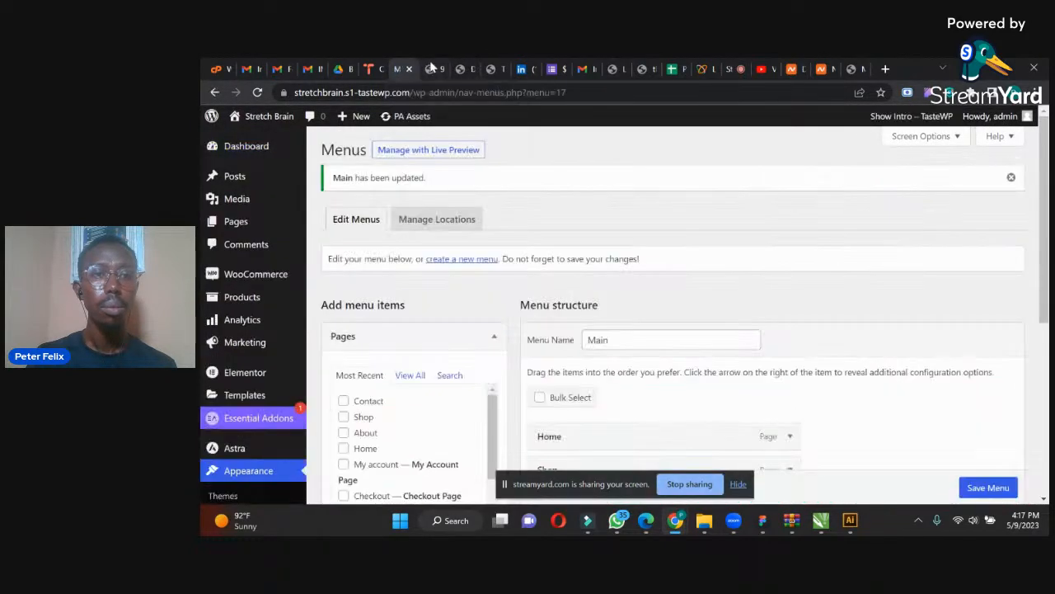
pyautogui.click(491, 68)
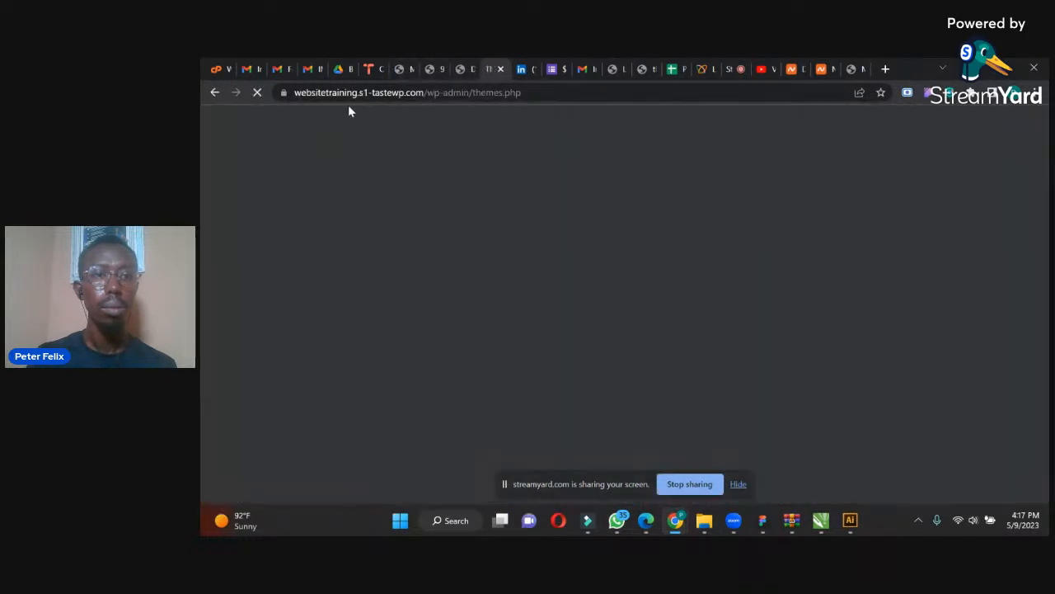
pyautogui.click(402, 68)
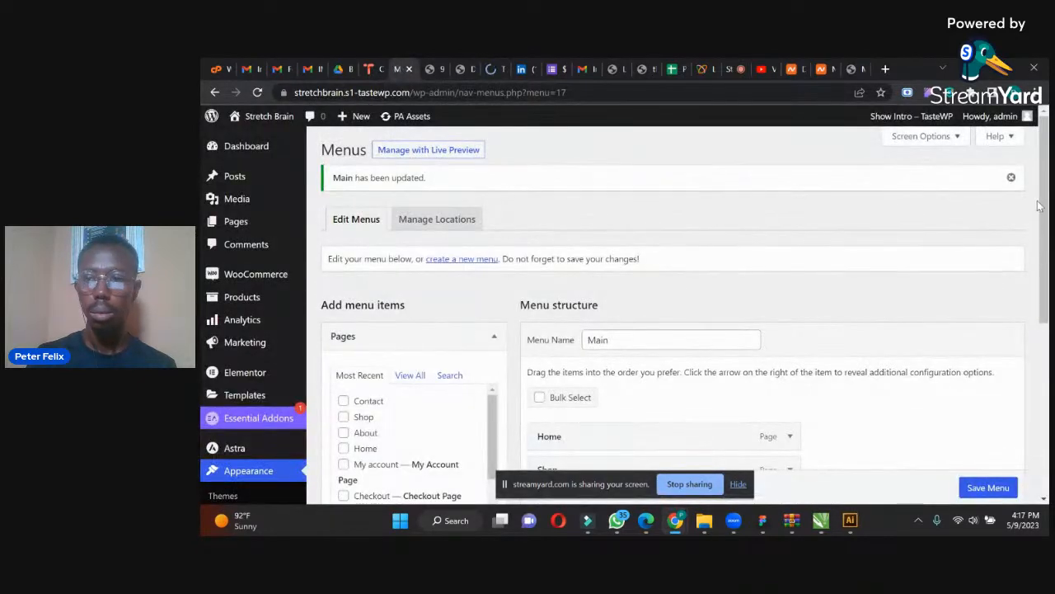
pyautogui.scroll(-1, 1040, 214)
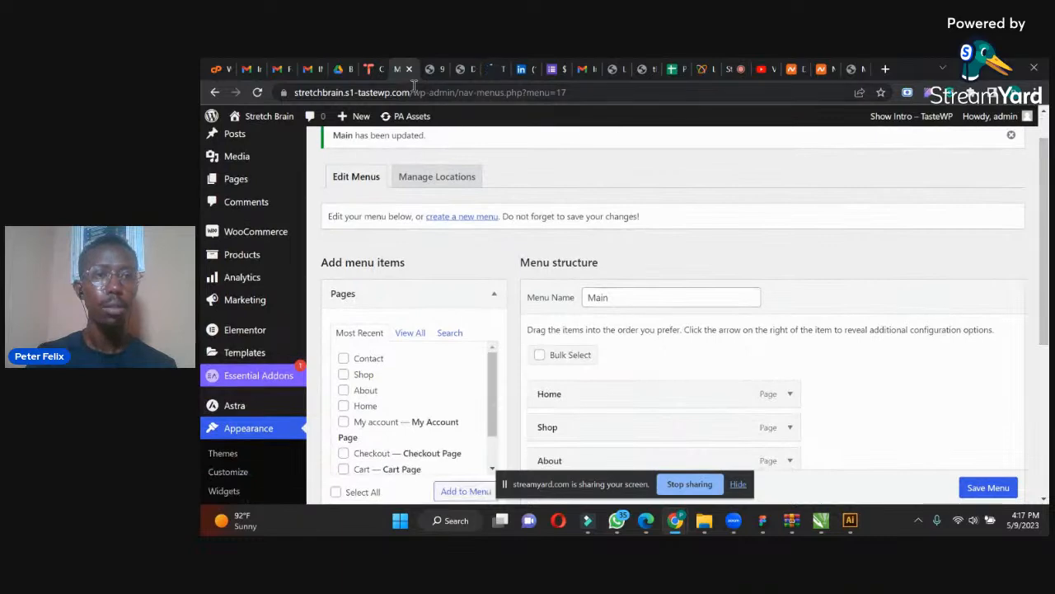
# Load the site's front page to check the navigation menu, follow its Contact link, and return to the menu settings.
pyautogui.moveTo(414, 89); pyautogui.dragTo(267, 101)
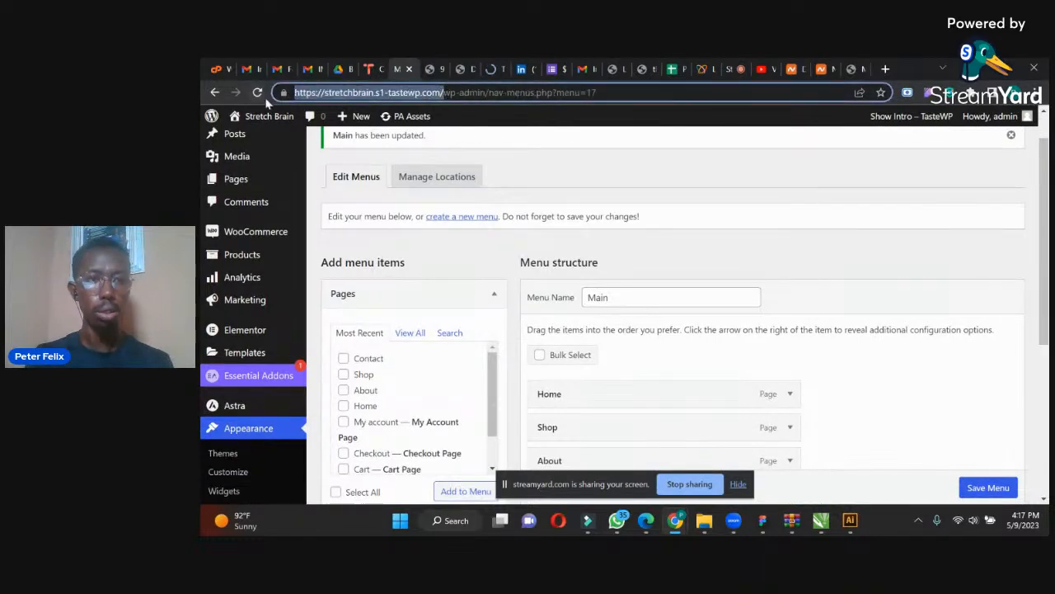
pyautogui.click(354, 69)
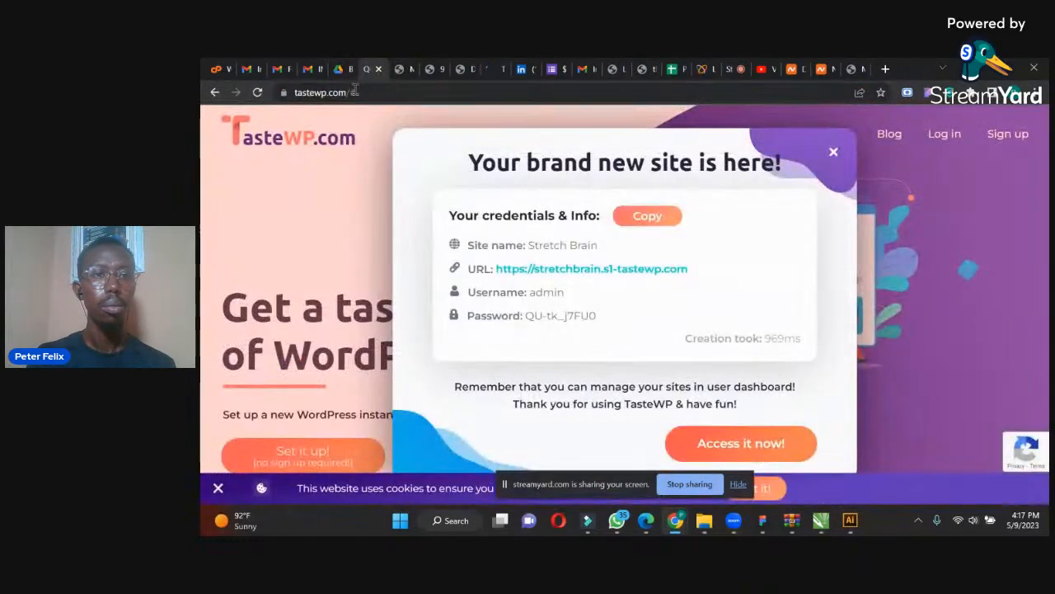
pyautogui.press('Return')
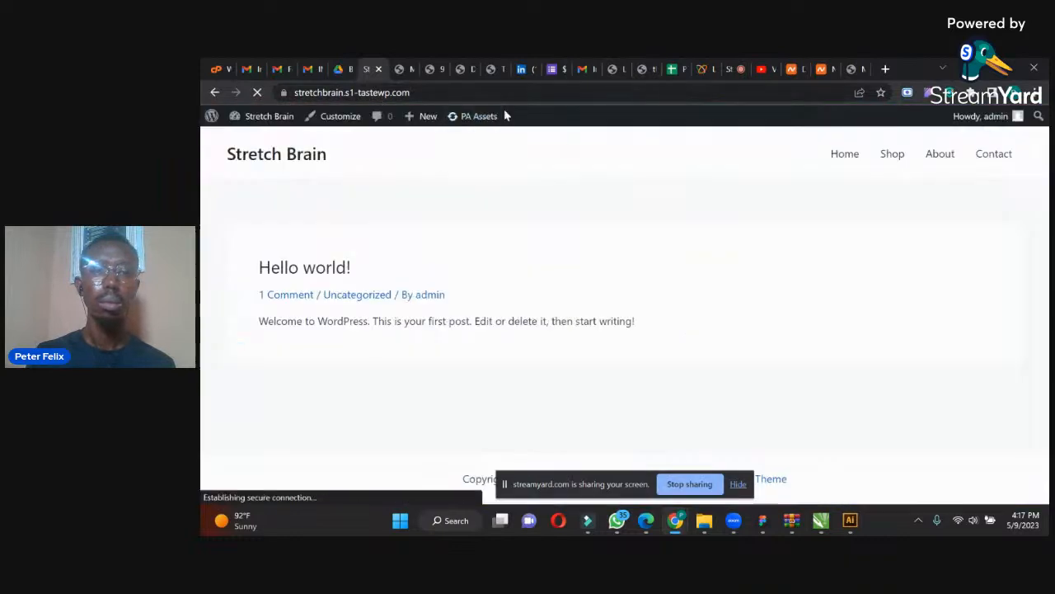
pyautogui.click(997, 158)
pyautogui.click(399, 68)
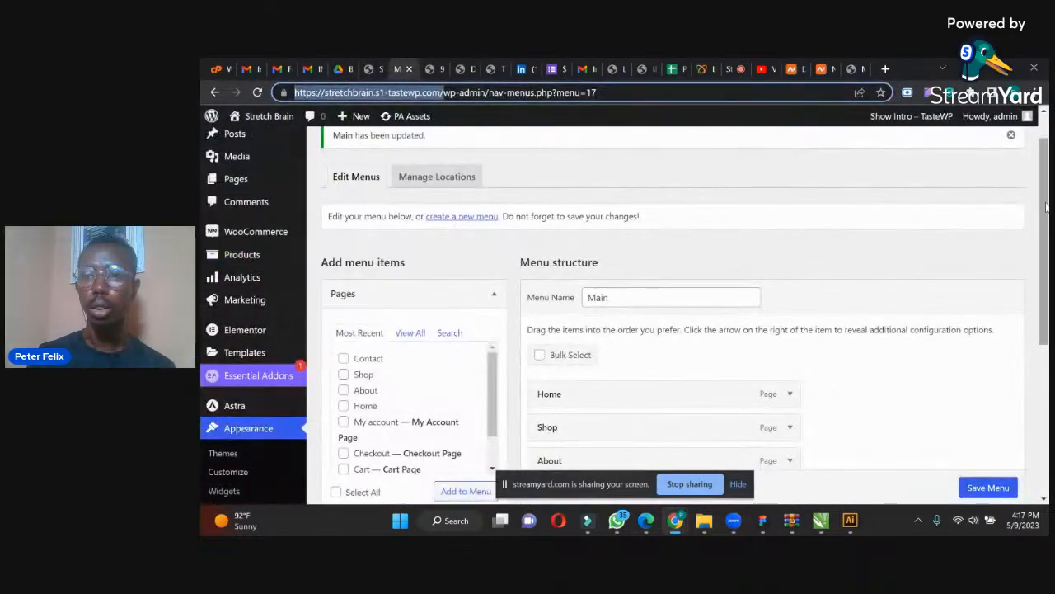
pyautogui.moveTo(1044, 203); pyautogui.dragTo(1047, 134)
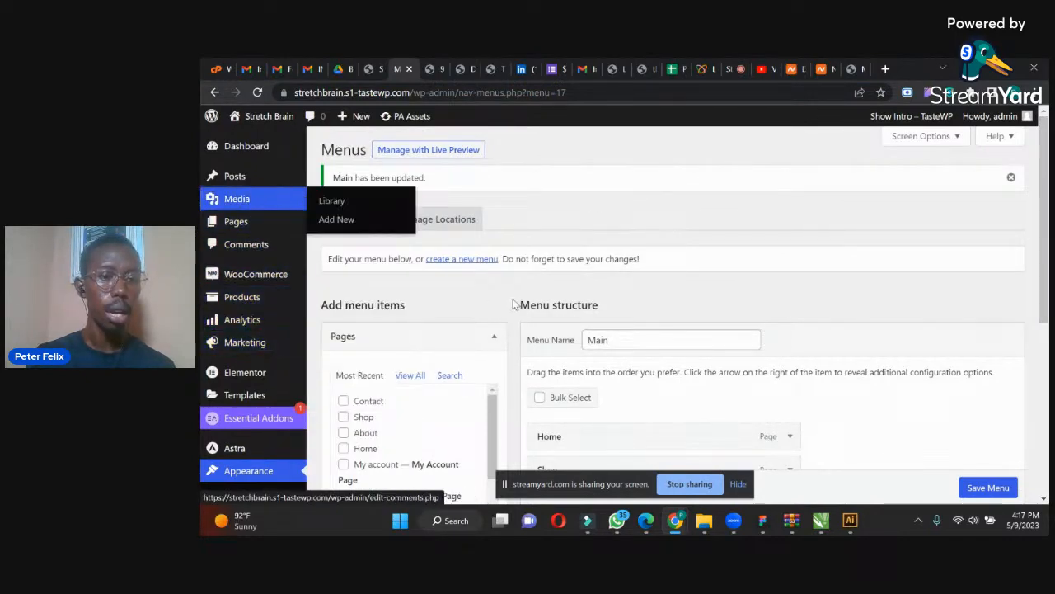
pyautogui.moveTo(1045, 185); pyautogui.dragTo(1035, 233)
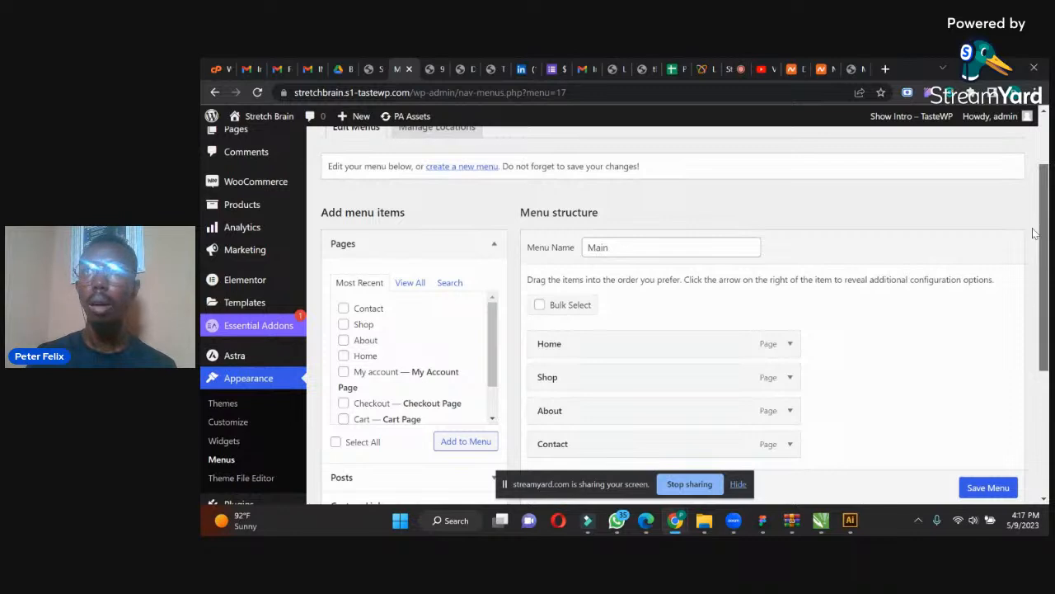
pyautogui.scroll(-3, 1034, 233)
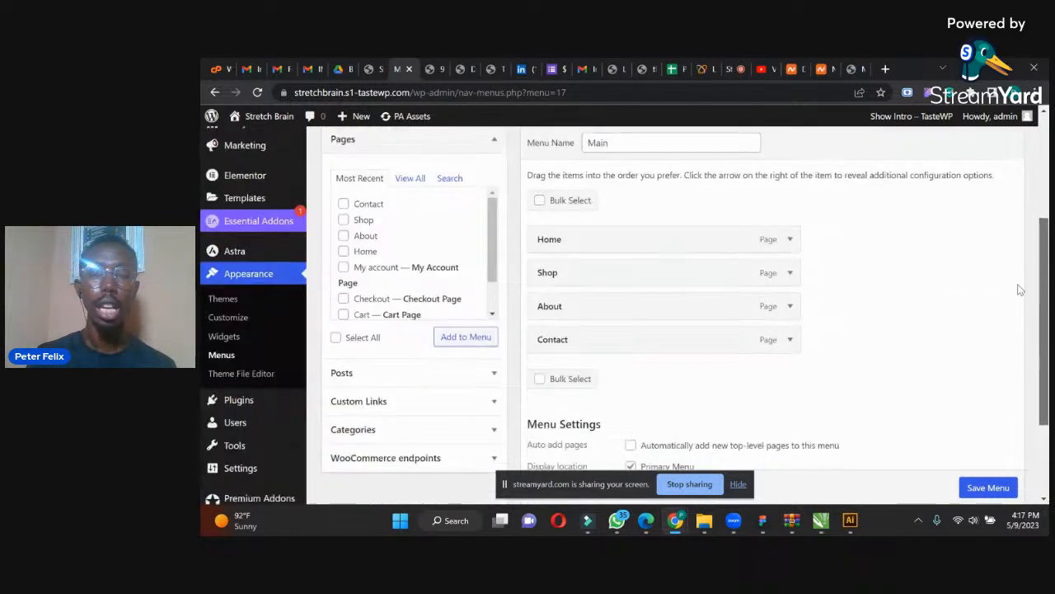
pyautogui.scroll(1, 1014, 297)
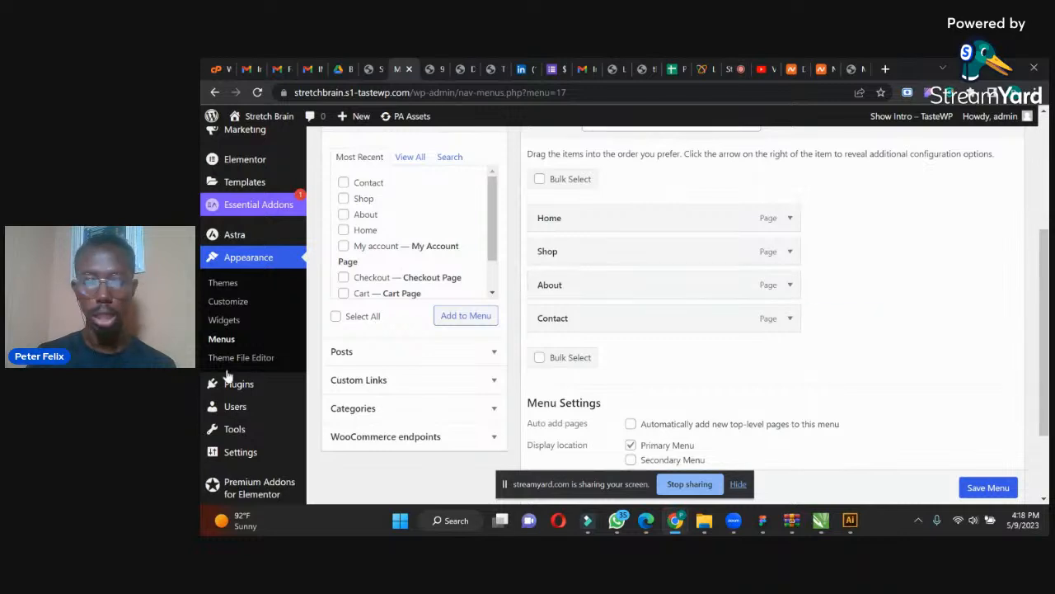
# Go to adding a new plugin and start choosing a plugin ZIP file to upload.
pyautogui.moveTo(235, 382)
pyautogui.click(328, 403)
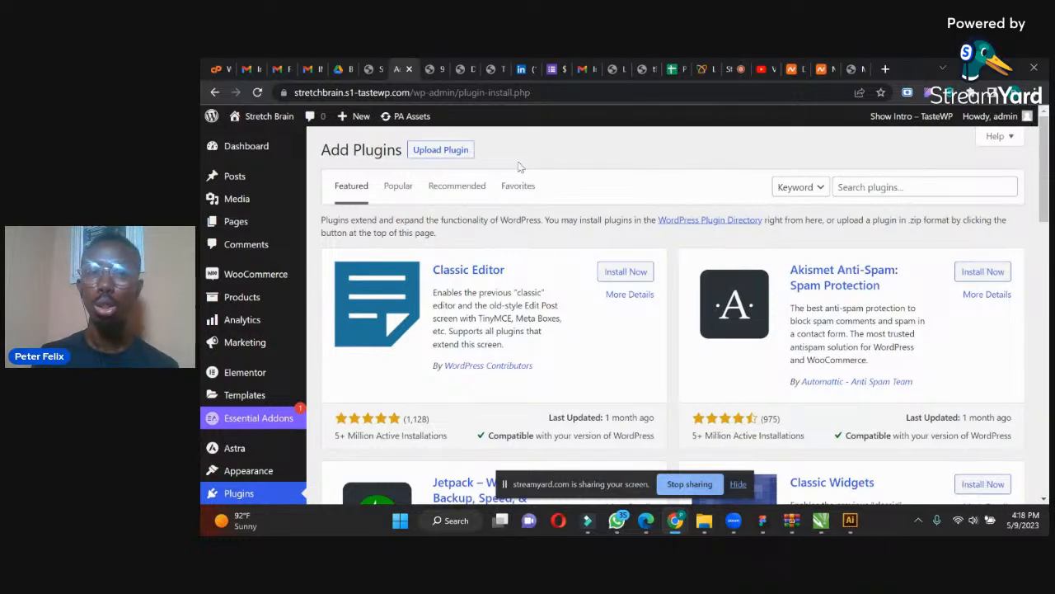
pyautogui.click(443, 153)
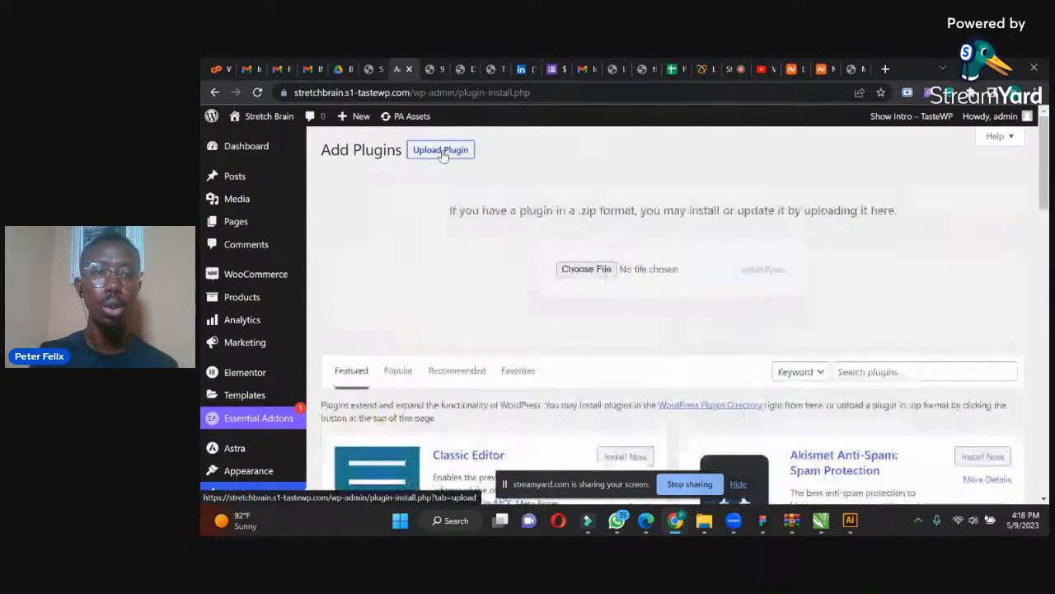
pyautogui.click(562, 274)
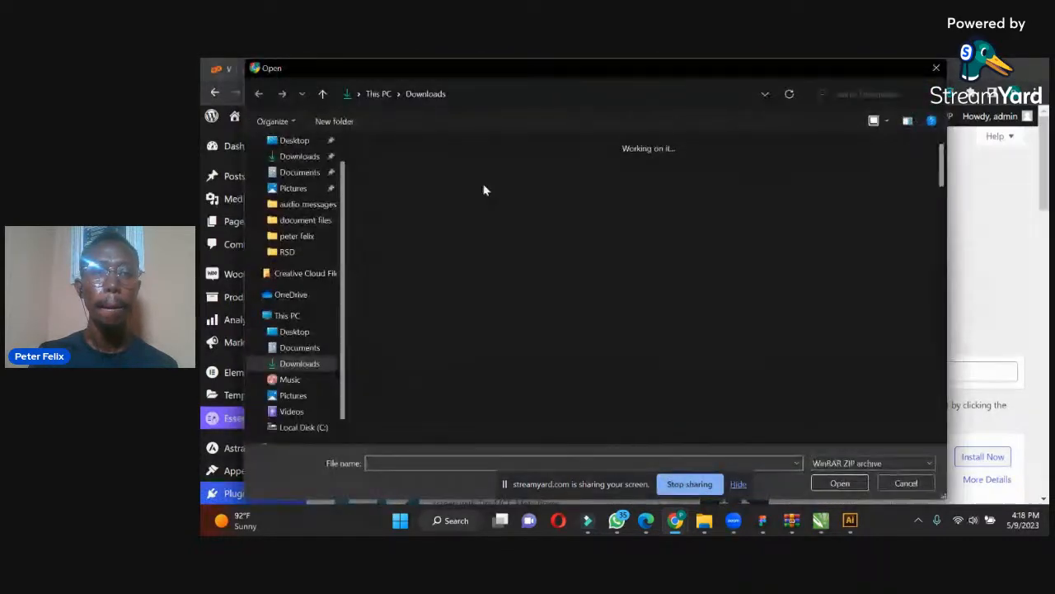
# Find the elementor-pro ZIP archive in the Downloads folder and choose it as the plugin file.
pyautogui.click(465, 198)
pyautogui.scroll(-5, 466, 198)
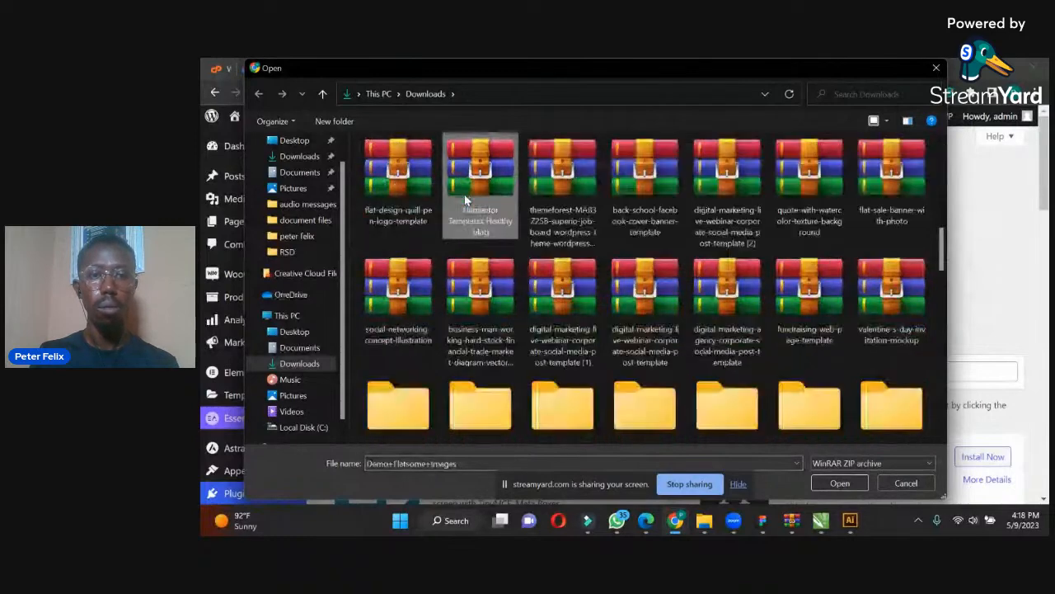
pyautogui.press('e')
pyautogui.press('e')
pyautogui.press('e')
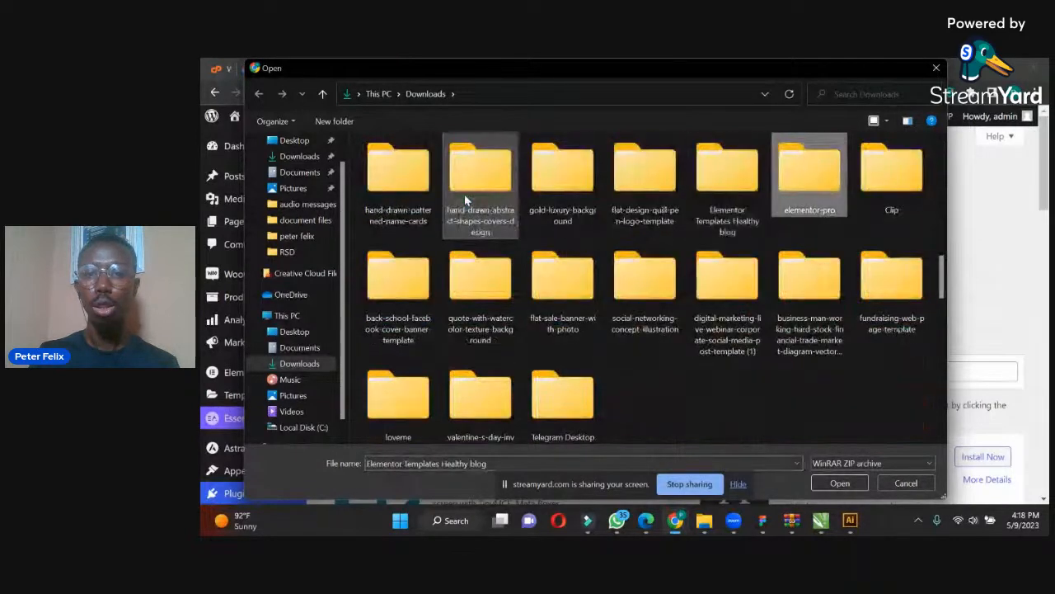
pyautogui.press('e')
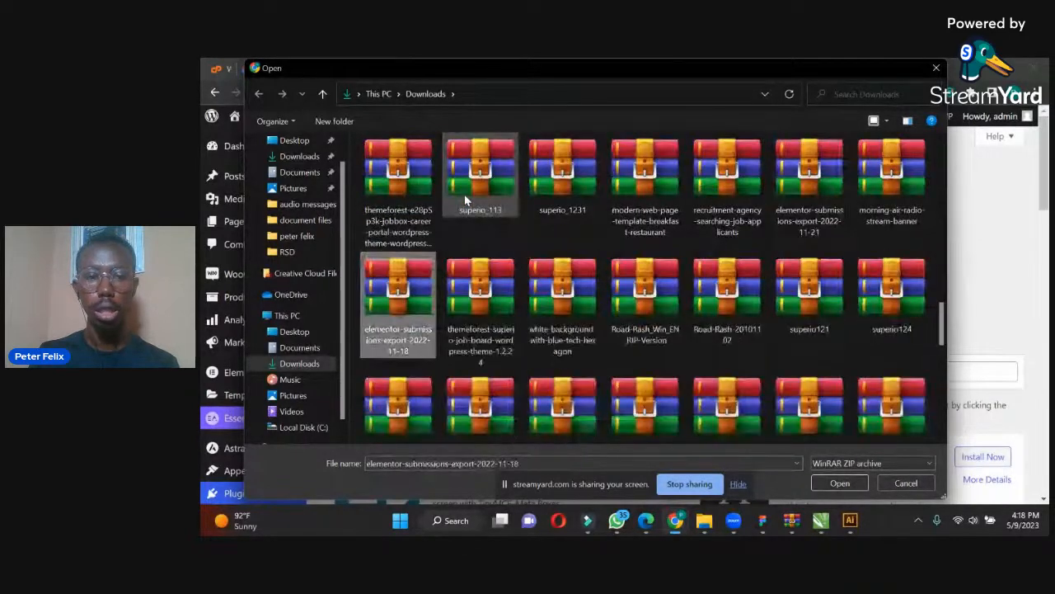
pyautogui.press('e')
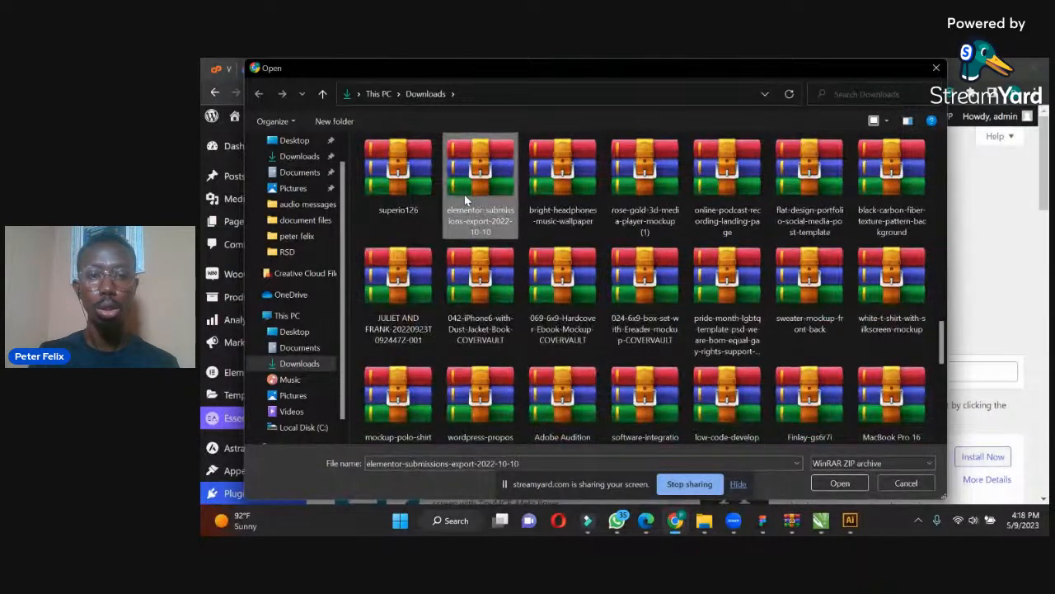
pyautogui.press('e')
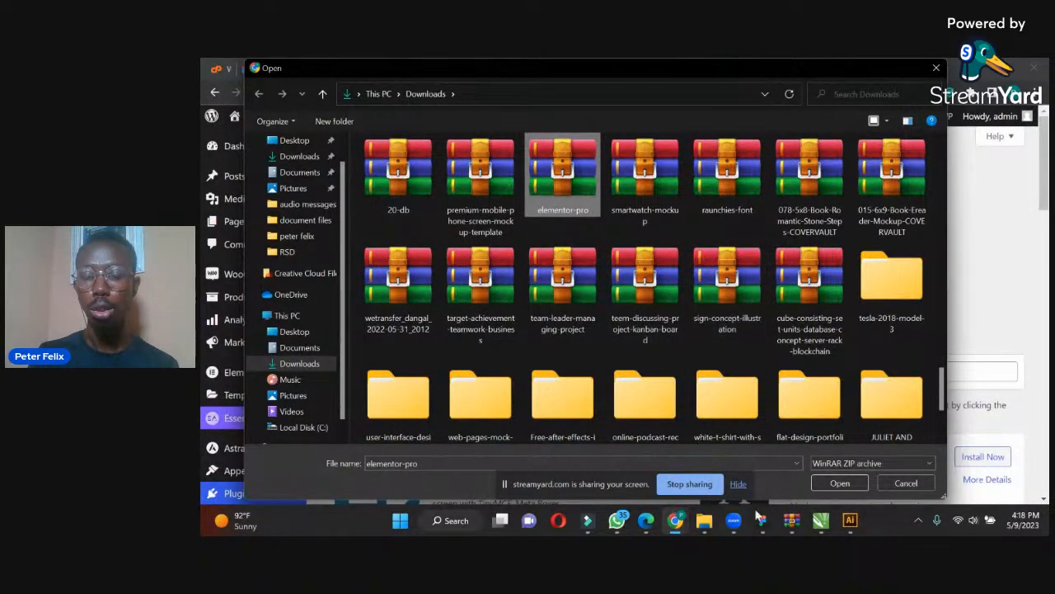
pyautogui.click(834, 483)
# Install the plugin from the chosen elementor-pro.zip file and activate it.
pyautogui.click(754, 280)
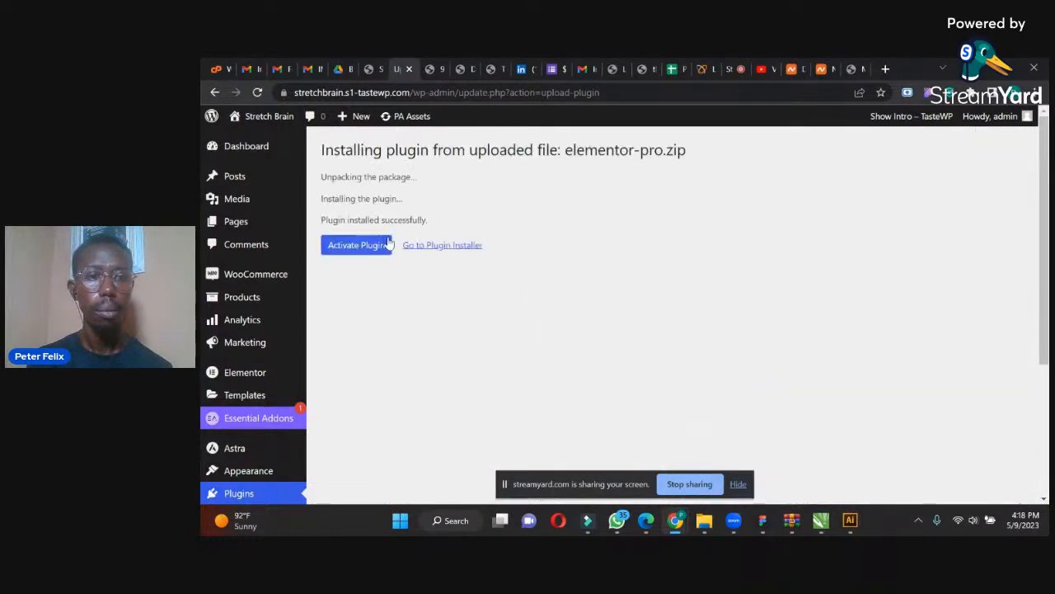
pyautogui.click(353, 245)
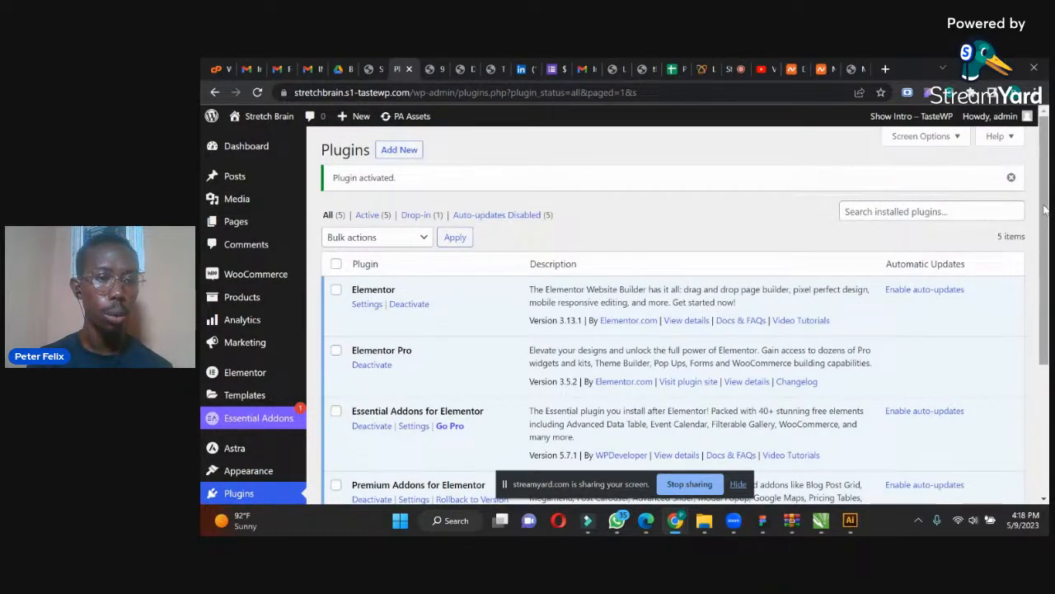
# Create a new Header template in the Theme Builder and close the block library to start from an empty layout.
pyautogui.scroll(-2, 906, 264)
pyautogui.moveTo(272, 302)
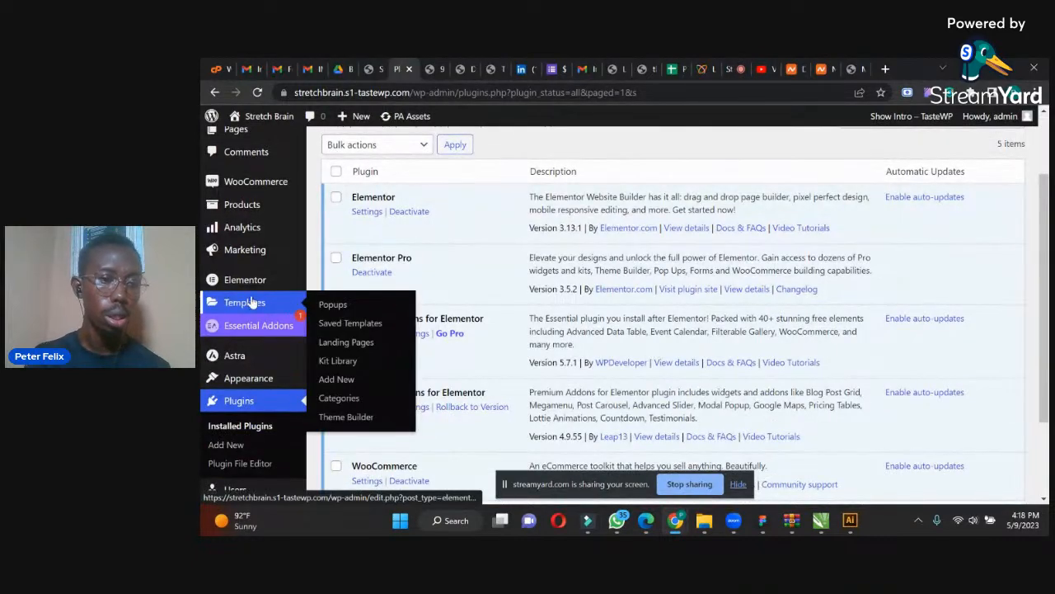
pyautogui.click(336, 421)
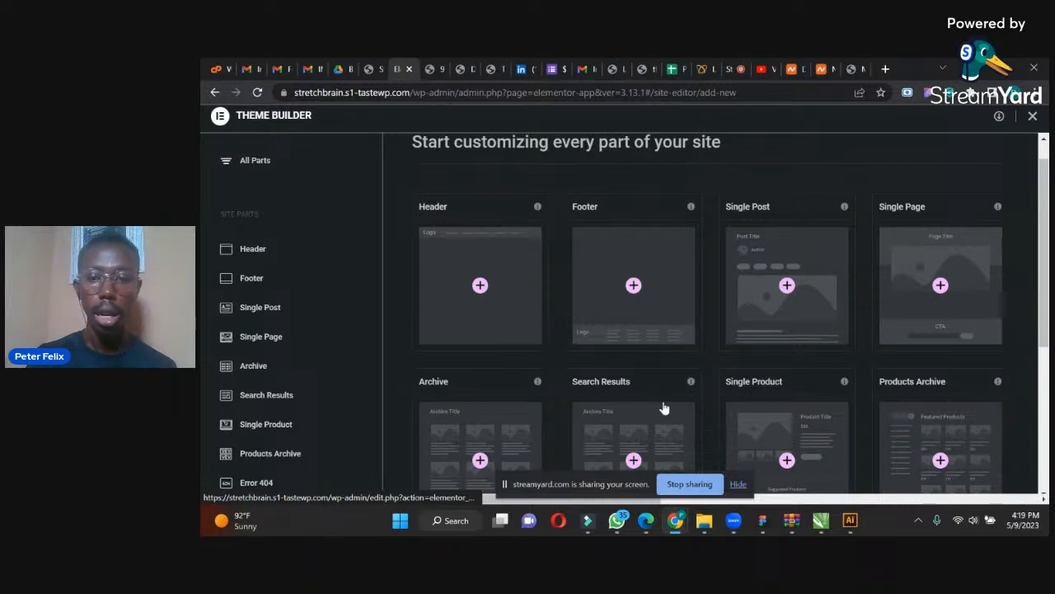
pyautogui.click(473, 264)
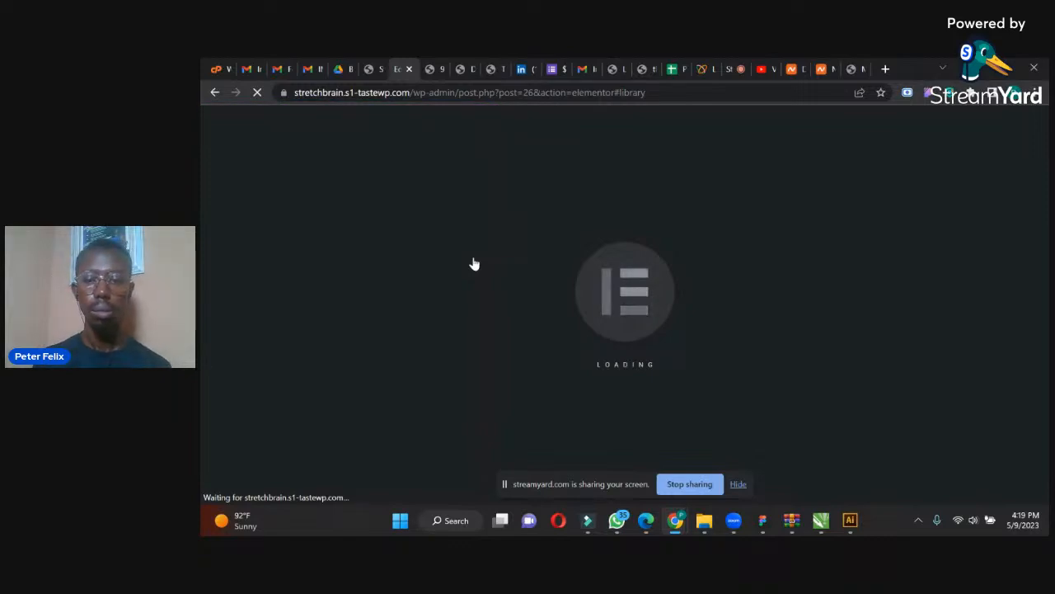
pyautogui.click(737, 484)
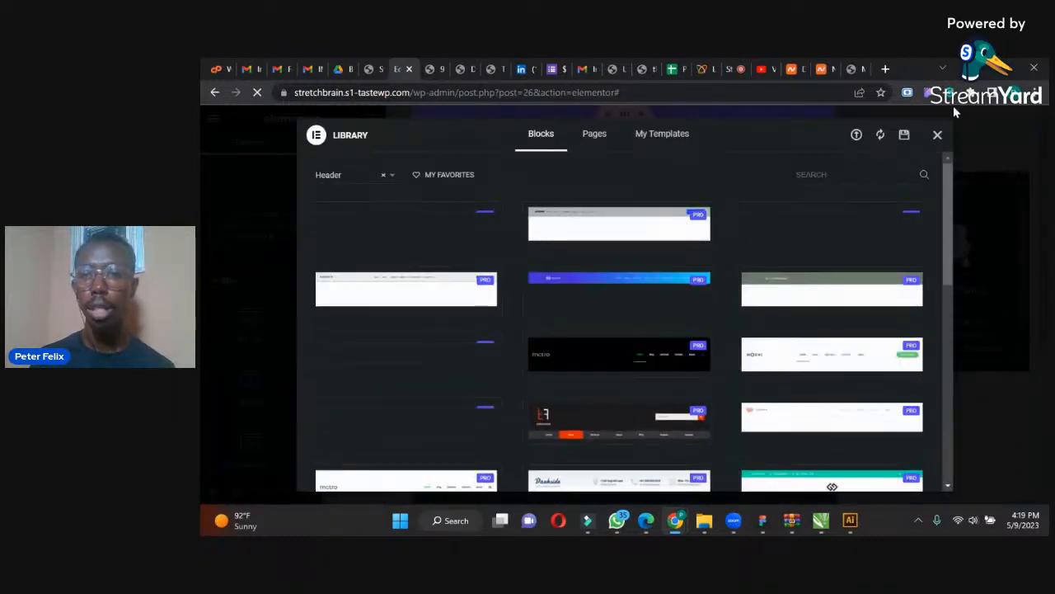
pyautogui.click(937, 135)
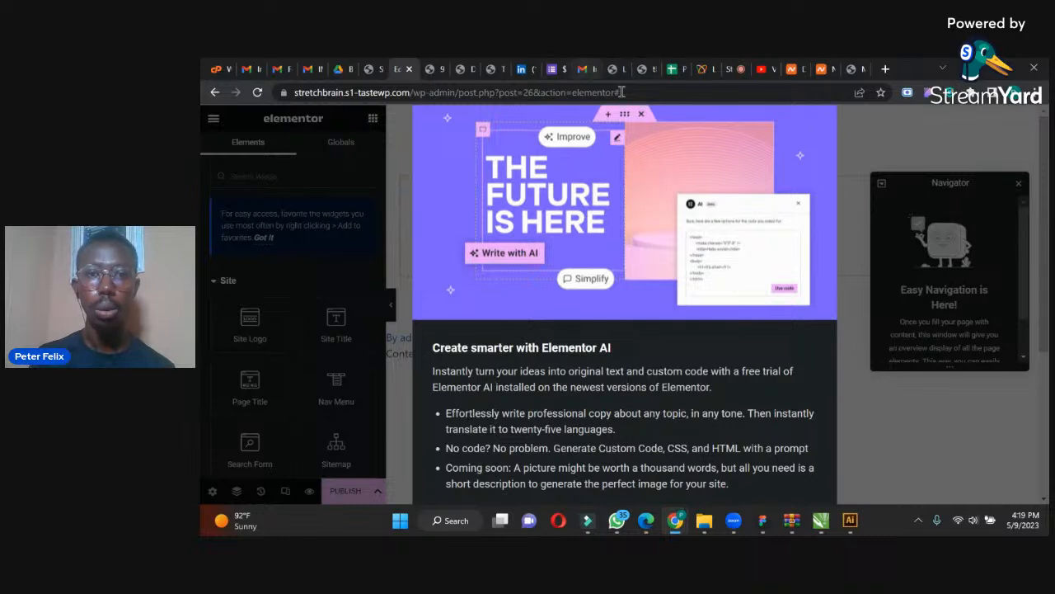
# Continue from the What's New announcement to the Elementor experiments settings, set Flexbox Container to Active and save the changes.
pyautogui.hotkey('ctrl', '-')
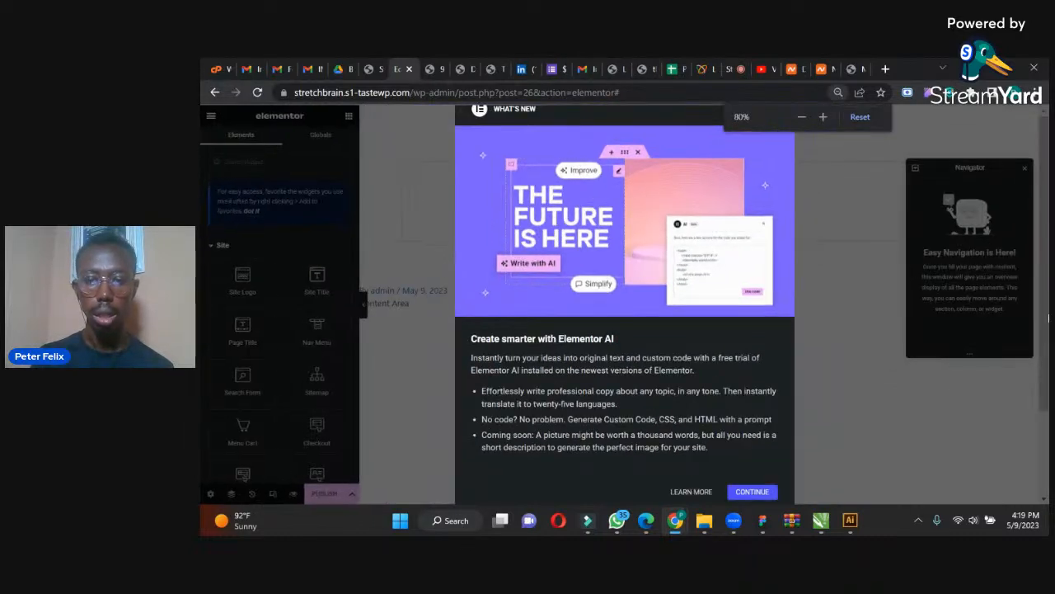
pyautogui.click(759, 492)
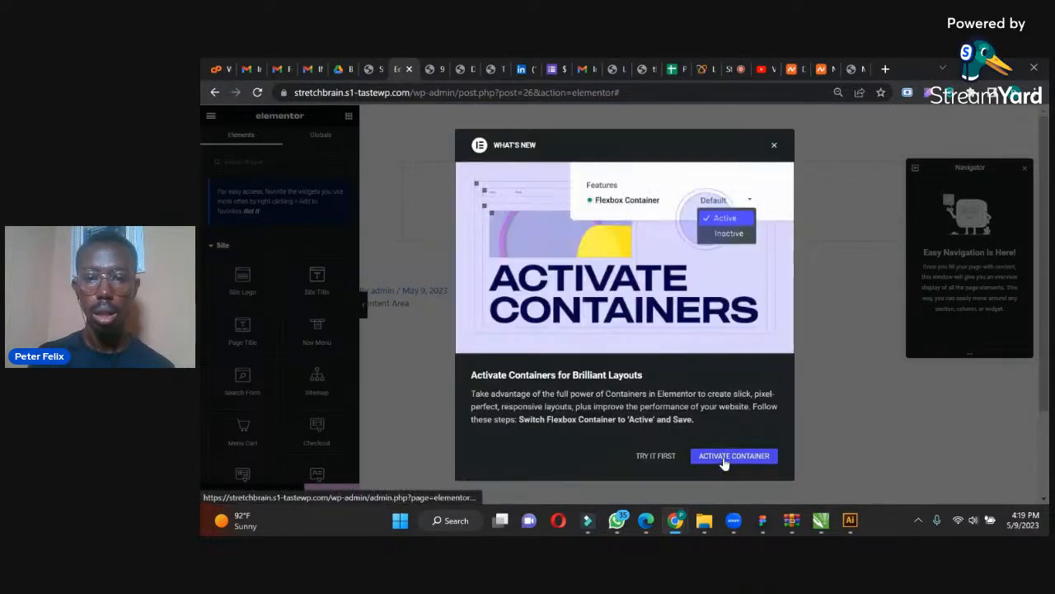
pyautogui.click(725, 458)
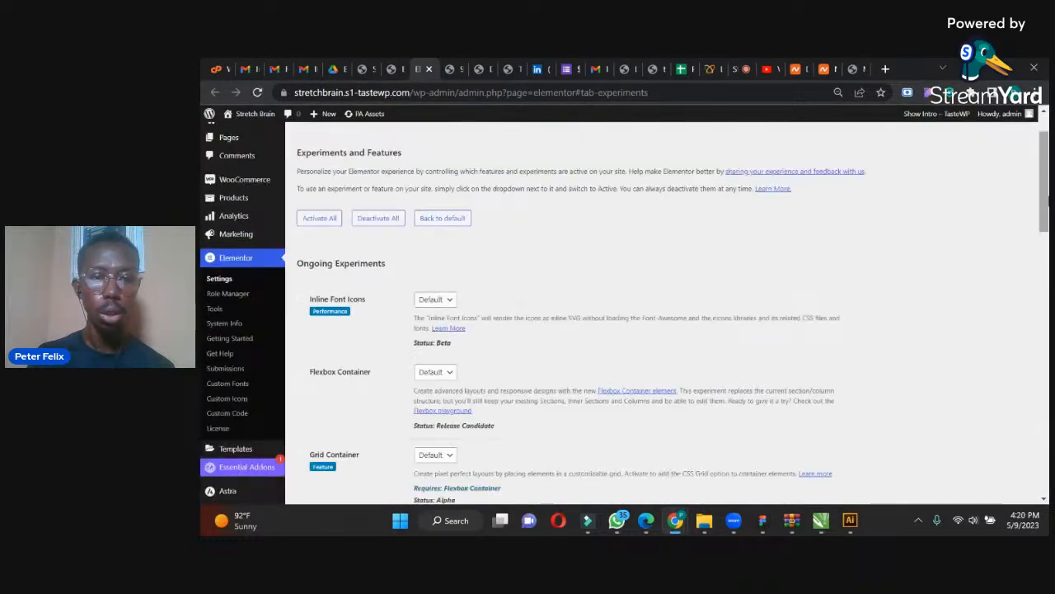
pyautogui.click(433, 372)
pyautogui.click(433, 397)
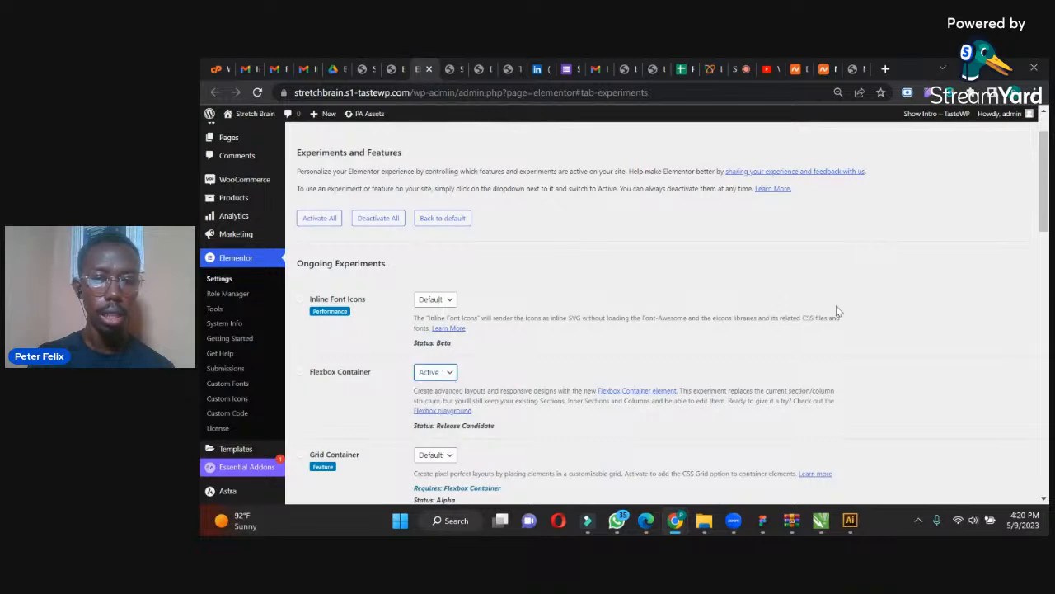
pyautogui.moveTo(1045, 191); pyautogui.dragTo(1046, 326)
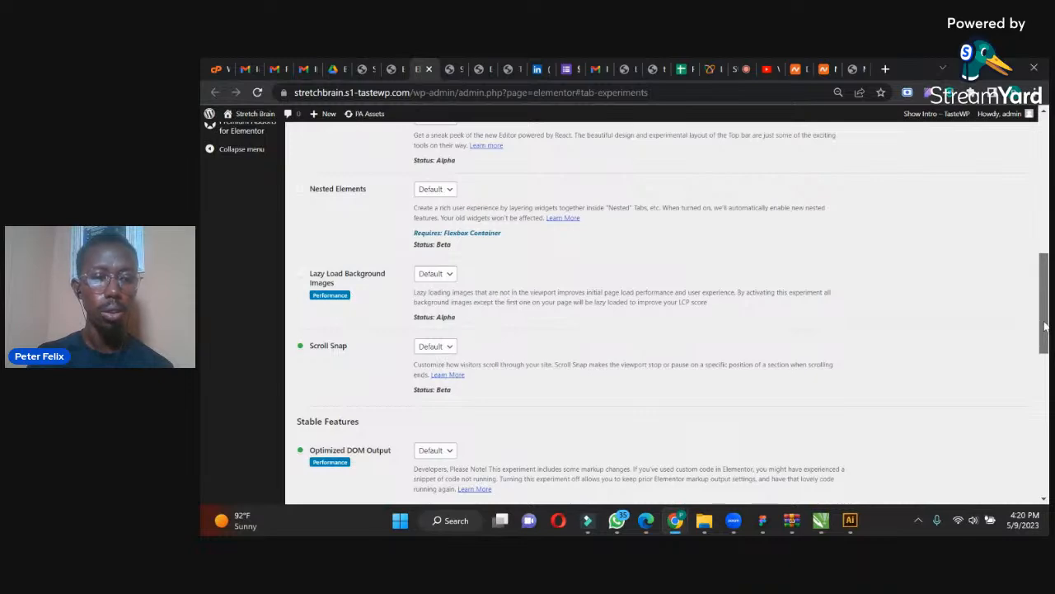
pyautogui.moveTo(1046, 326); pyautogui.dragTo(1045, 461)
pyautogui.click(324, 448)
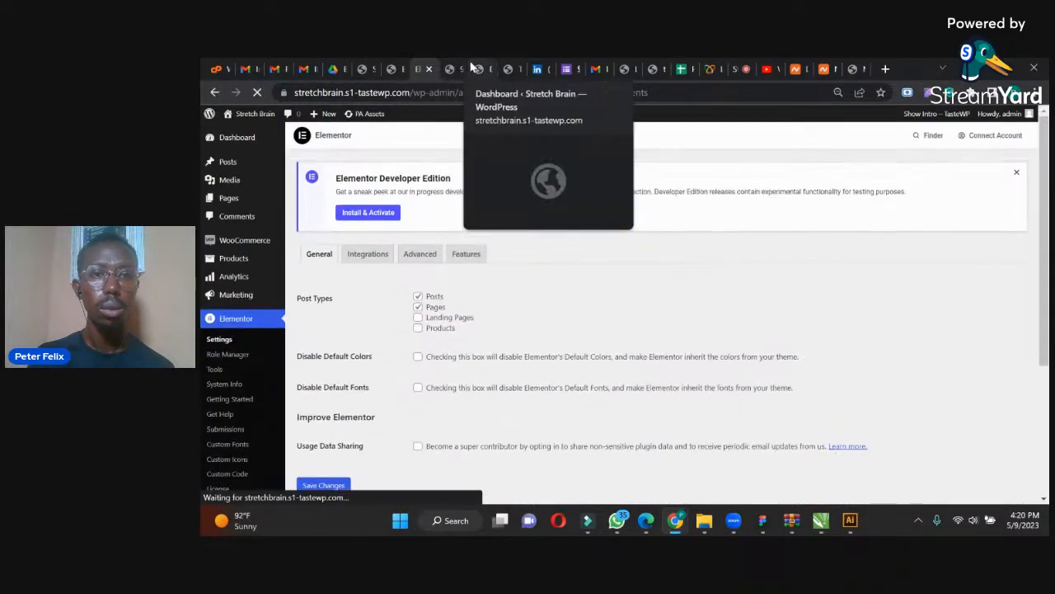
# Return to the header template editor, close the Navigator and reload the editor.
pyautogui.click(396, 66)
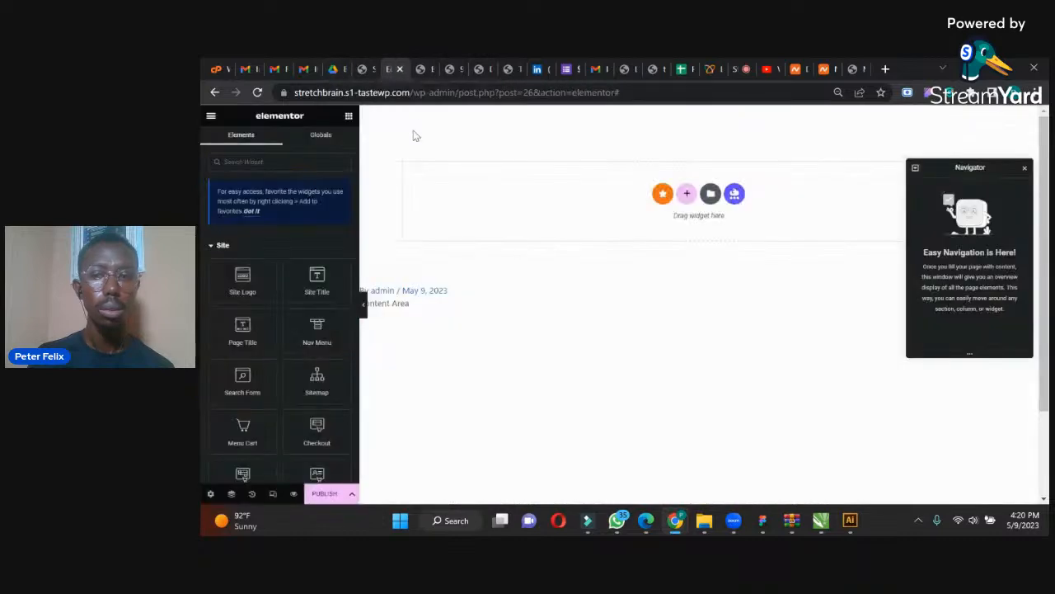
pyautogui.click(1024, 170)
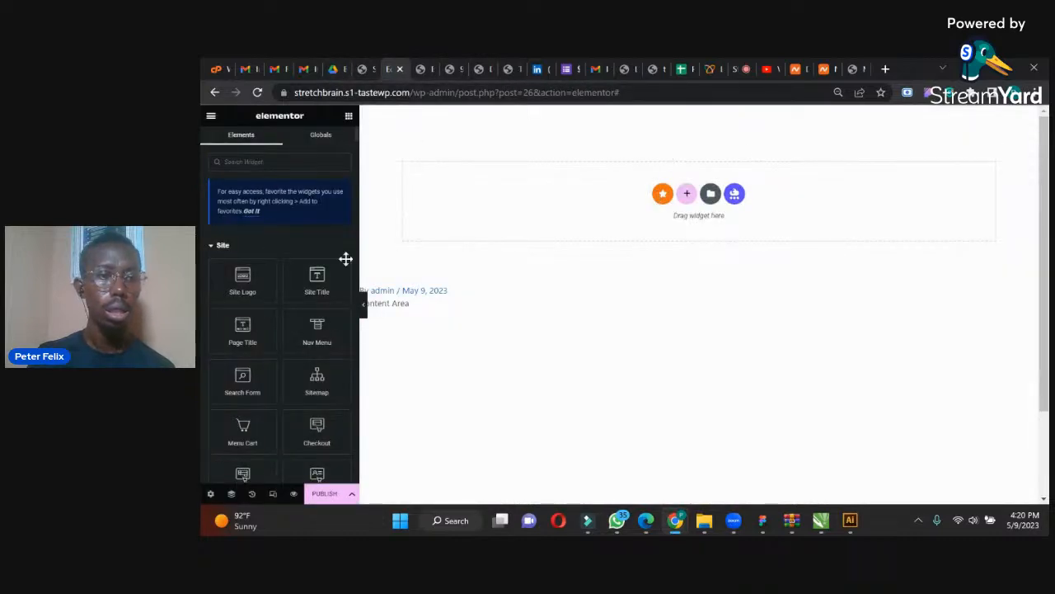
pyautogui.click(257, 93)
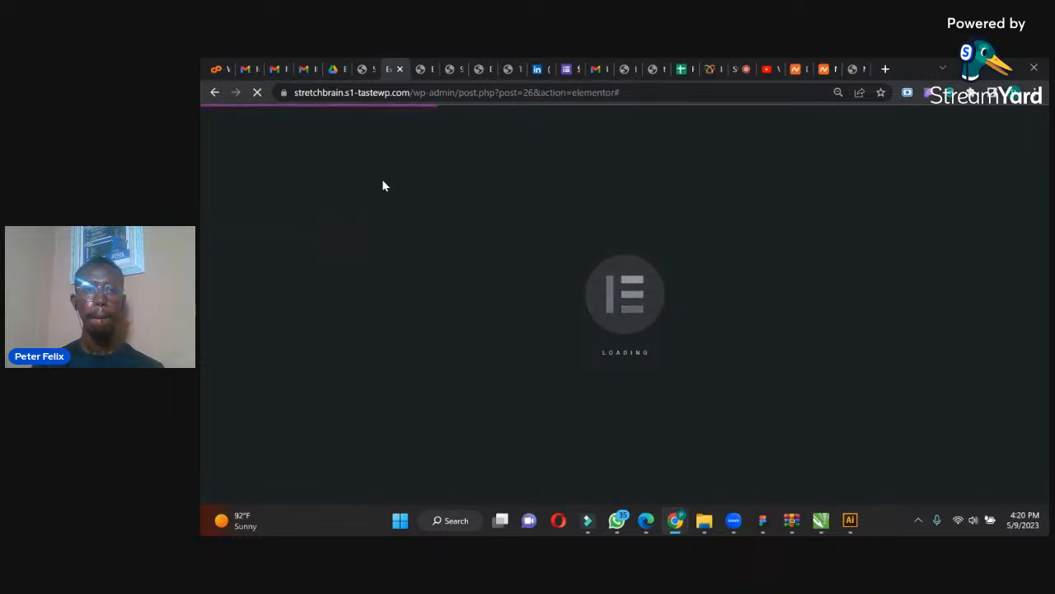
# Examine the header layout on the ewealthbuilderacademy.com reference store and return to the header template editor.
pyautogui.click(456, 69)
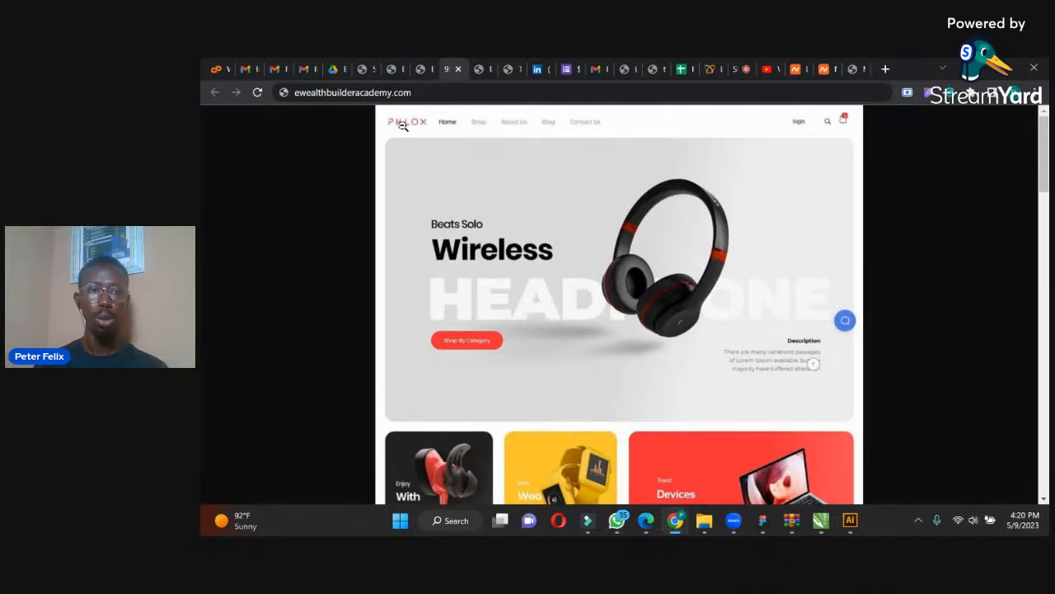
pyautogui.click(424, 68)
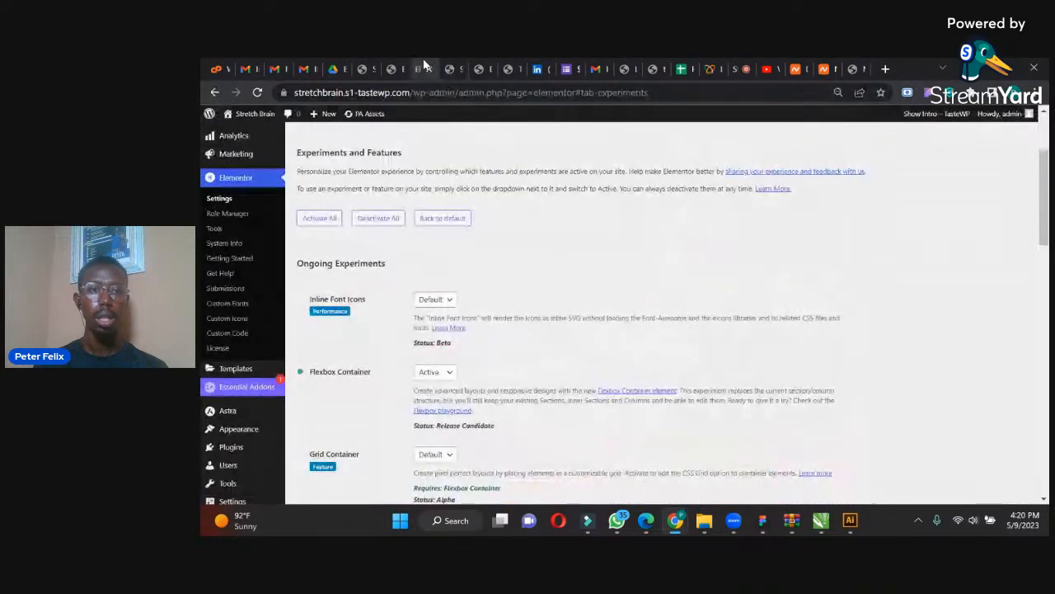
pyautogui.click(391, 68)
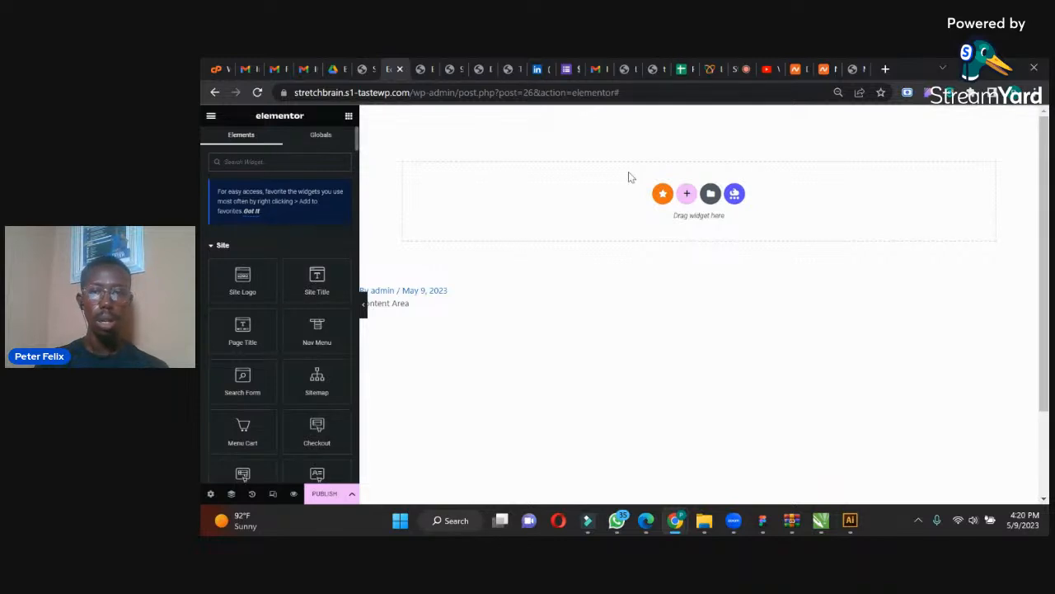
pyautogui.click(688, 196)
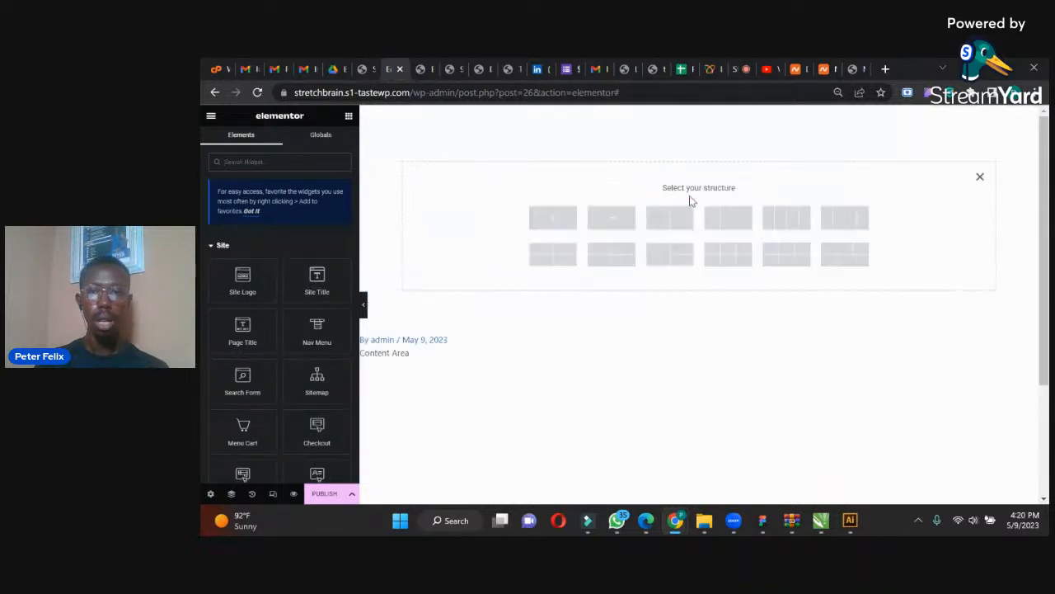
pyautogui.click(553, 217)
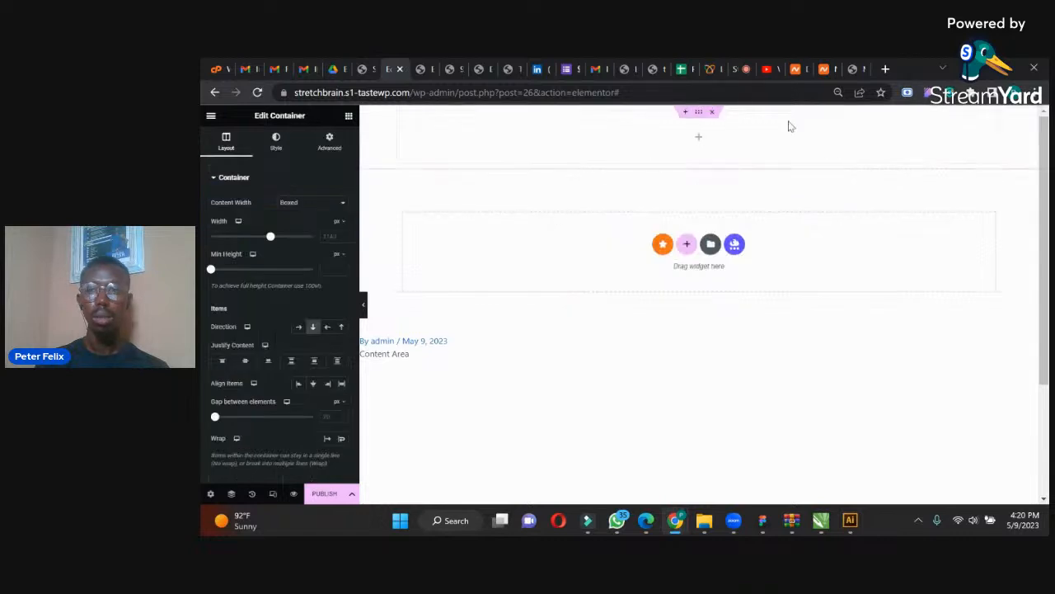
pyautogui.click(713, 112)
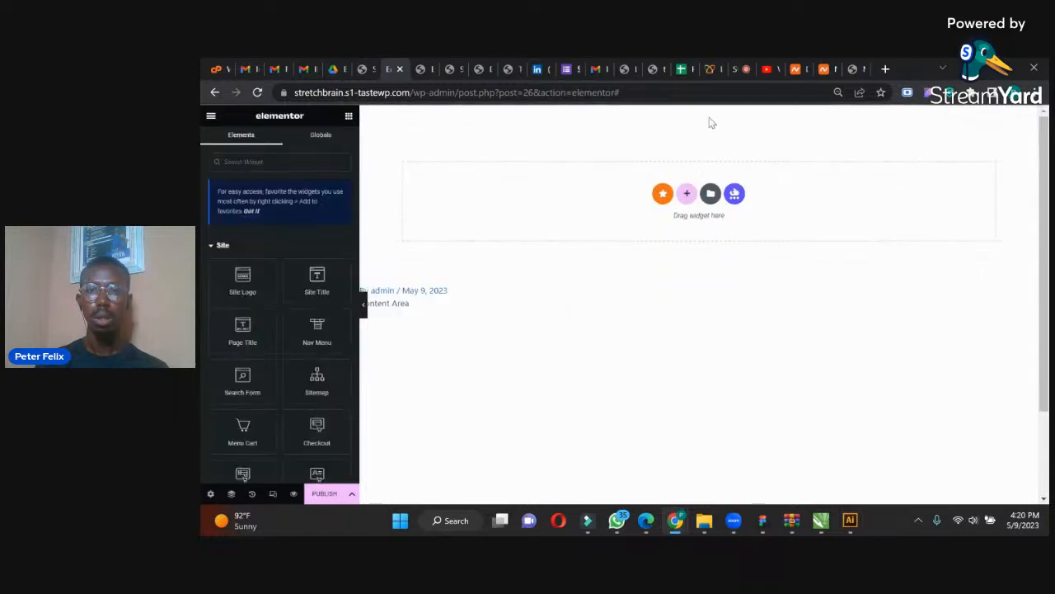
# Add a two-column container to the header and, after consulting the reference store's header, duplicate its first column.
pyautogui.click(686, 194)
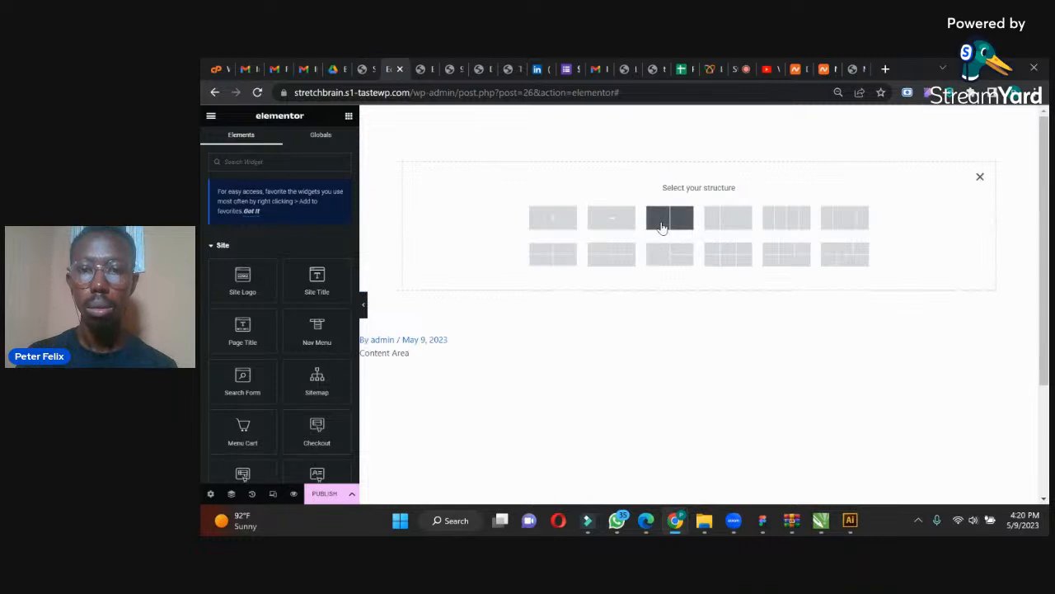
pyautogui.click(651, 223)
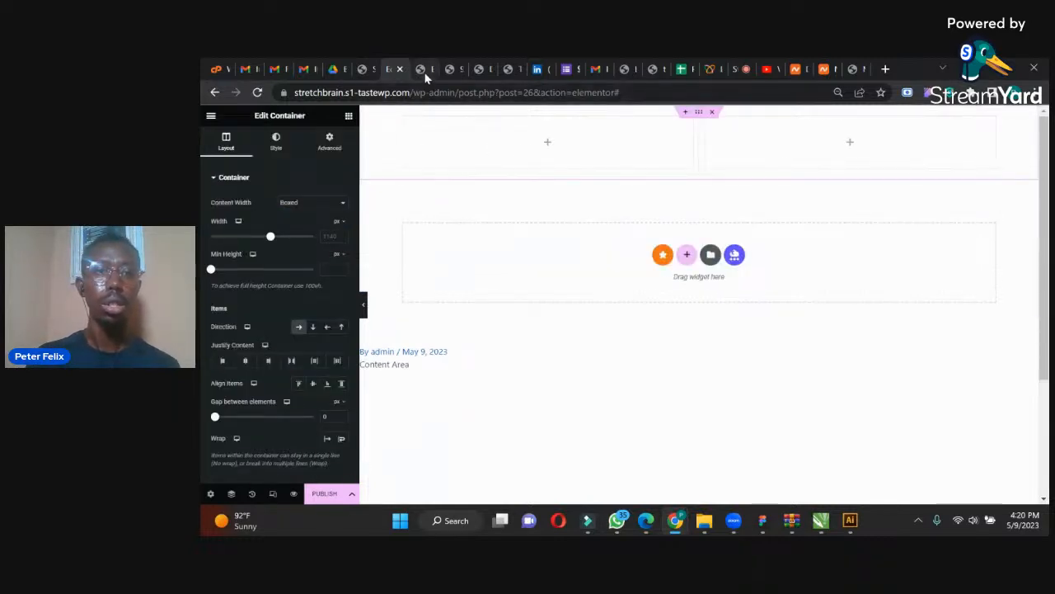
pyautogui.click(448, 68)
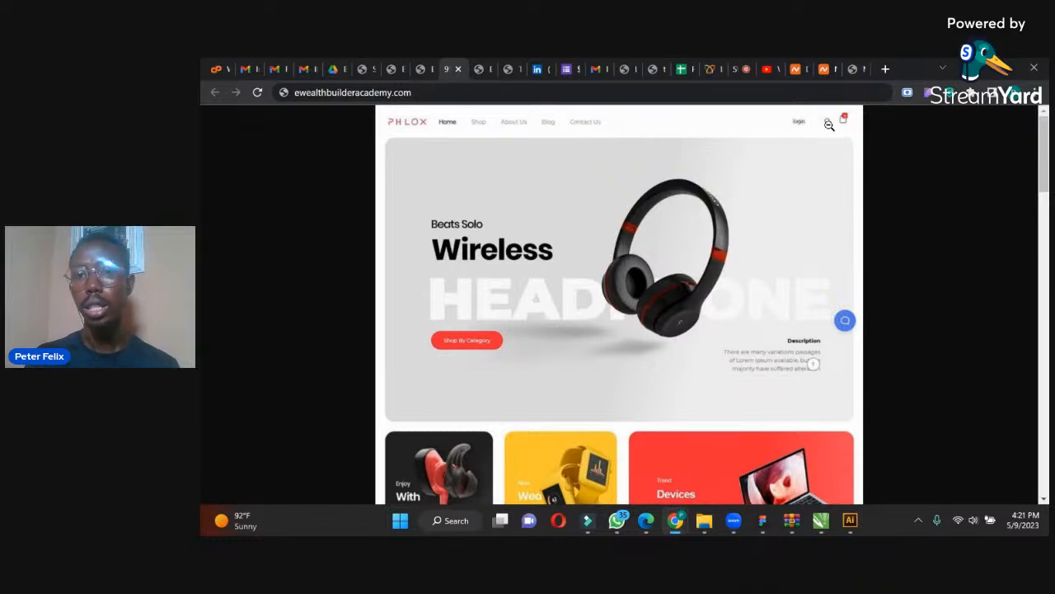
pyautogui.click(485, 68)
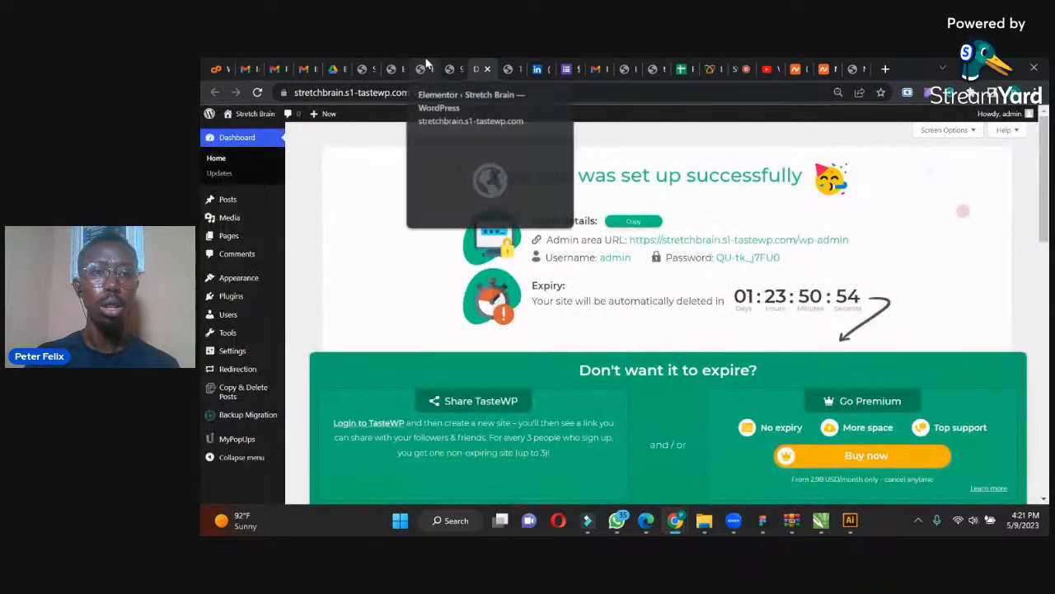
pyautogui.click(428, 66)
pyautogui.click(394, 68)
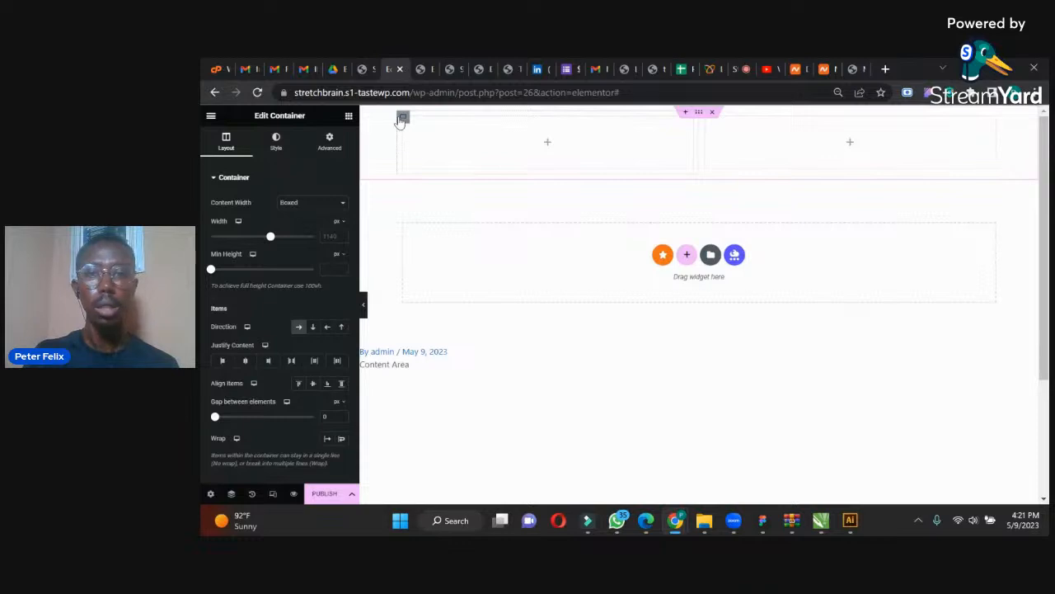
pyautogui.rightClick(403, 118)
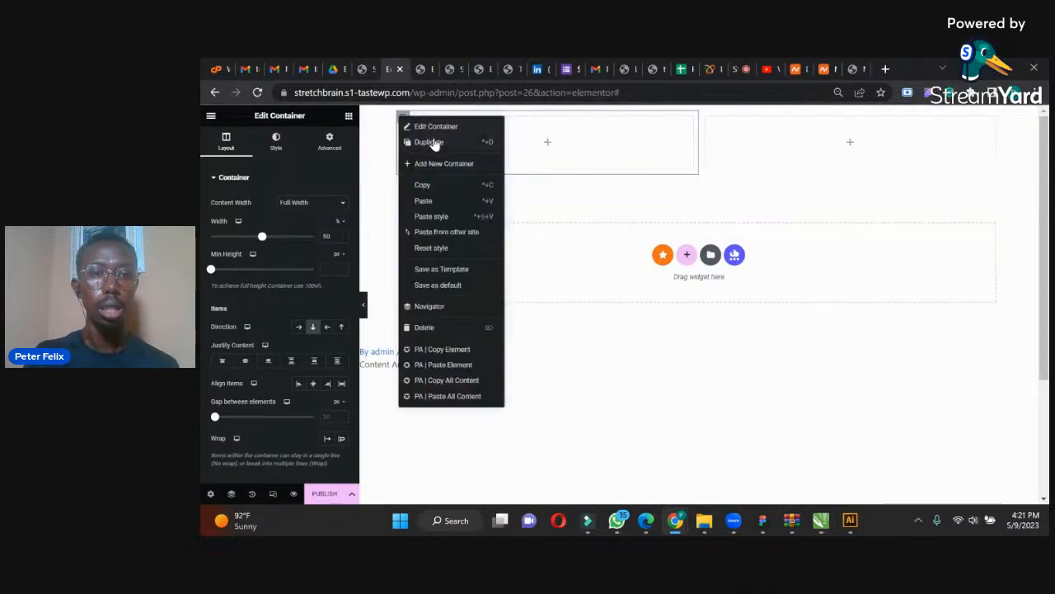
pyautogui.click(433, 142)
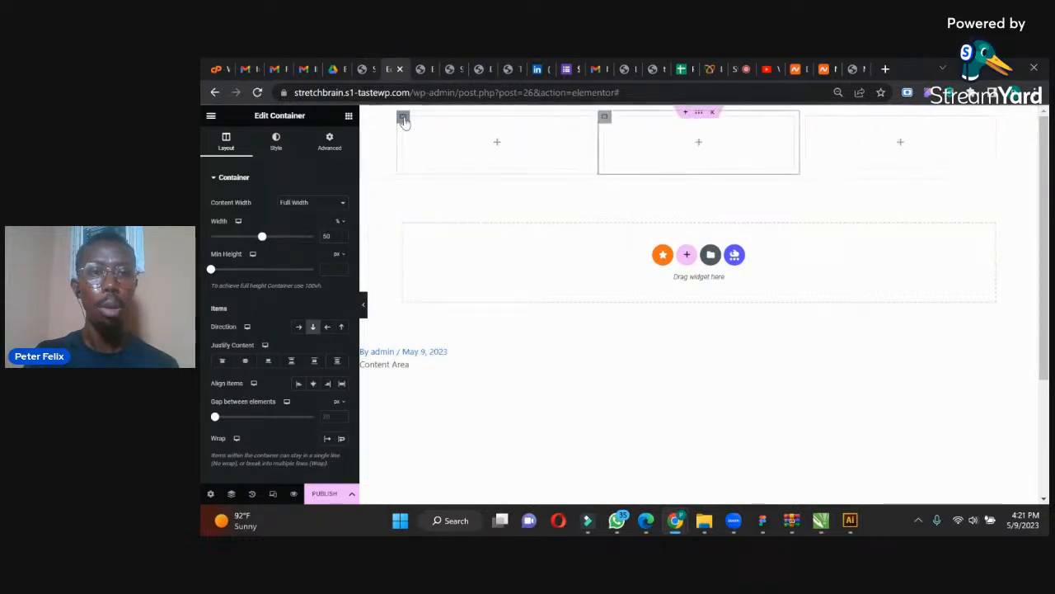
# Set the first column's width to 20% and the last column's width to 30%.
pyautogui.click(403, 119)
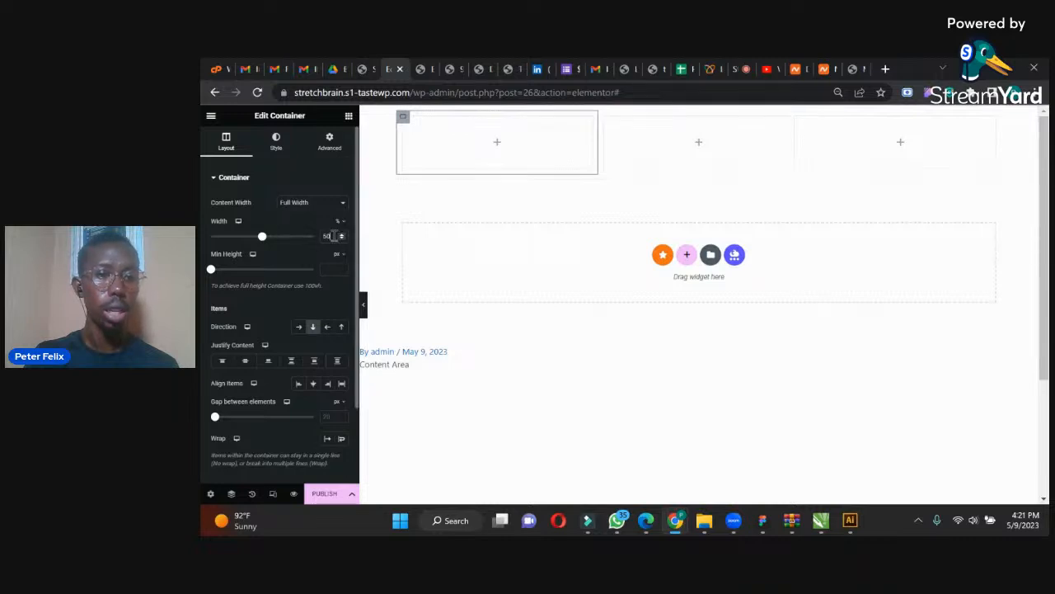
pyautogui.moveTo(334, 236); pyautogui.dragTo(291, 234)
pyautogui.write('3')
pyautogui.press('BackSpace')
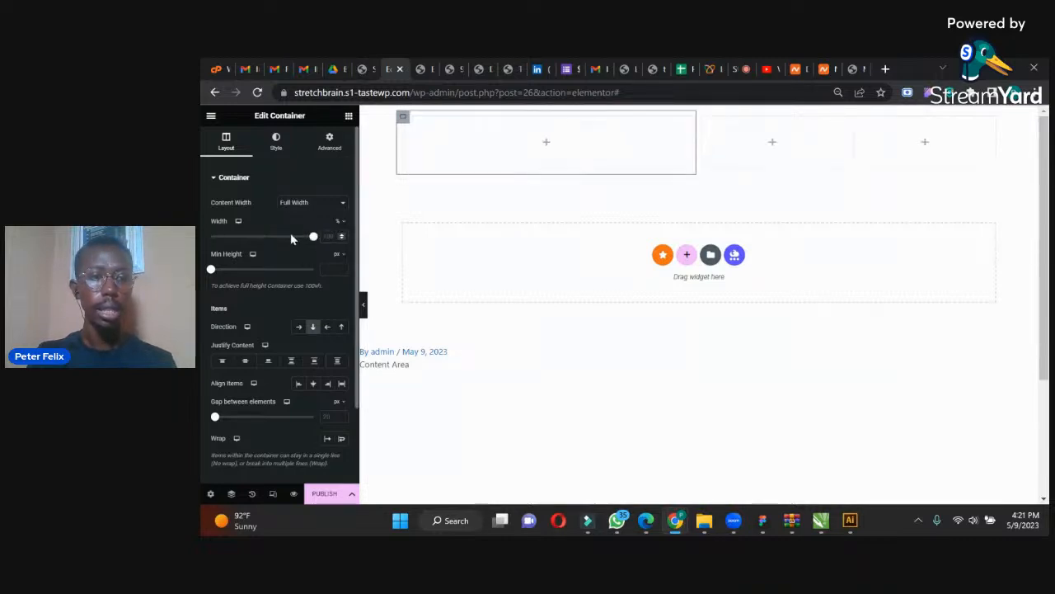
pyautogui.write('20')
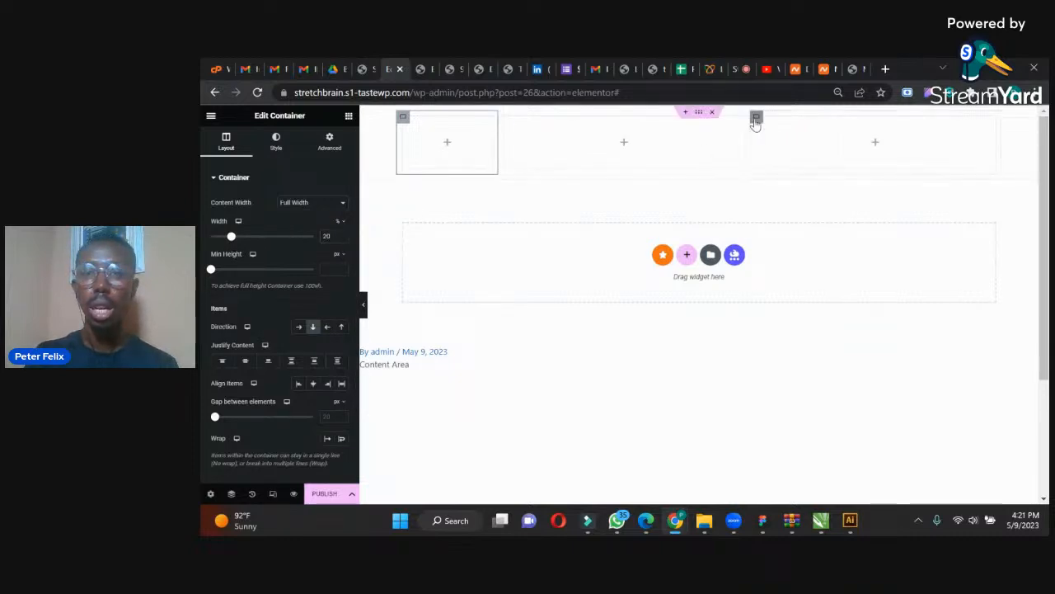
pyautogui.click(756, 119)
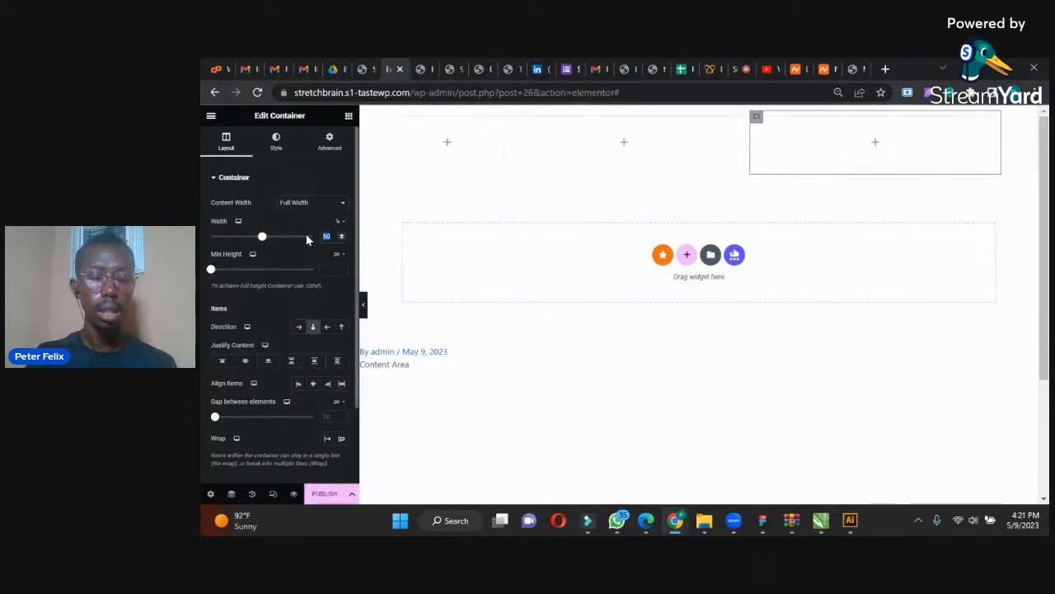
pyautogui.write('30')
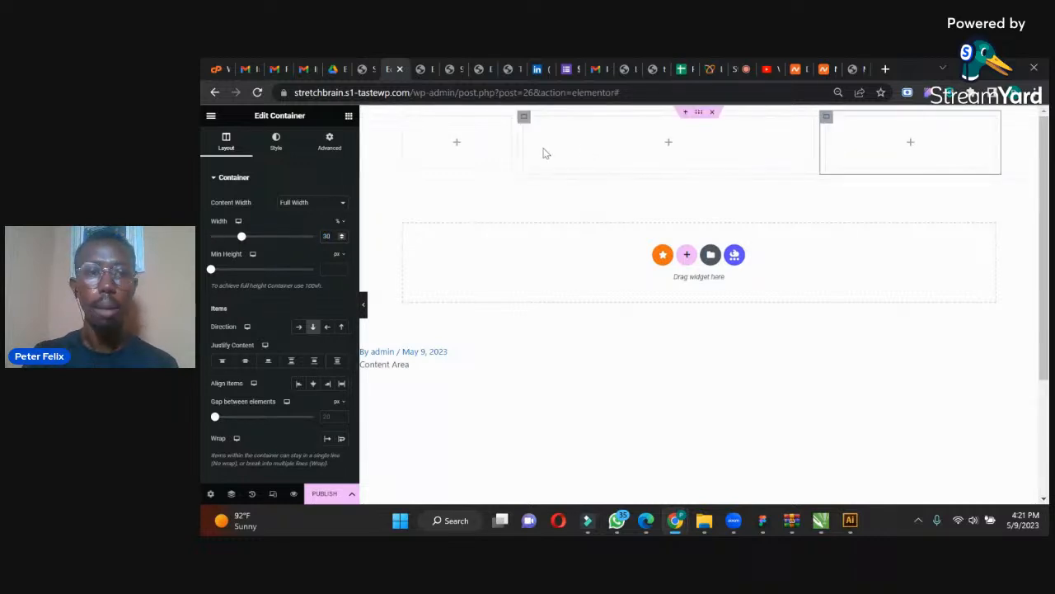
# Place a Site Logo widget in the header's first column and return to the widget list.
pyautogui.click(458, 146)
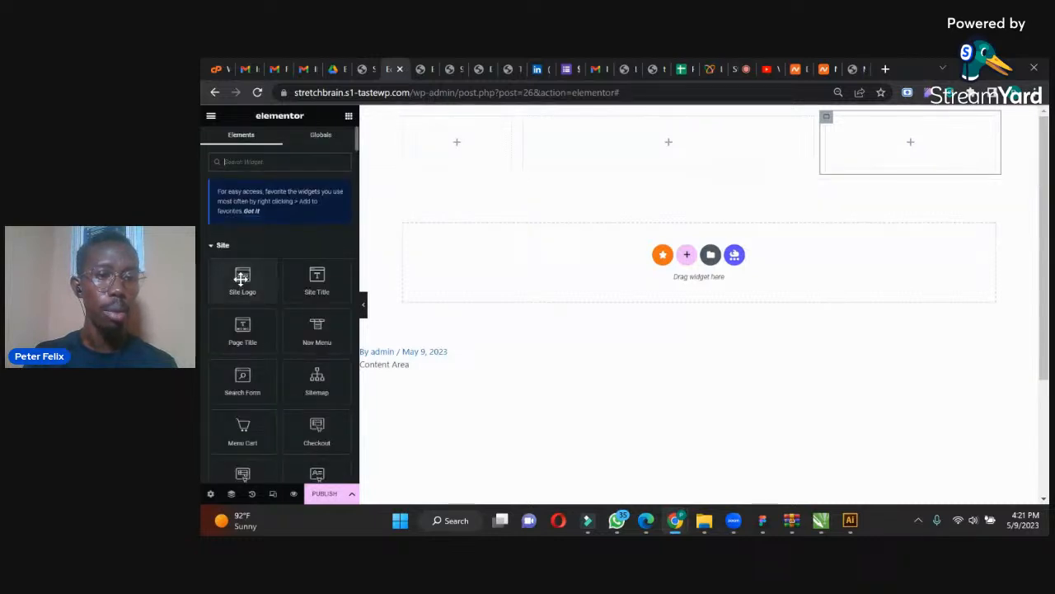
pyautogui.moveTo(241, 278); pyautogui.dragTo(481, 146)
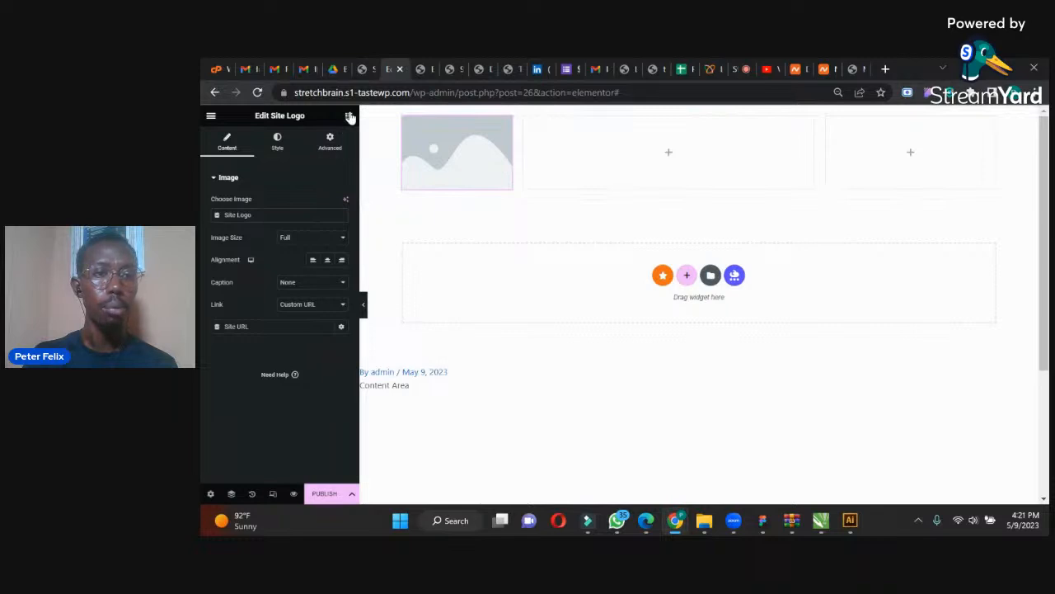
pyautogui.click(348, 117)
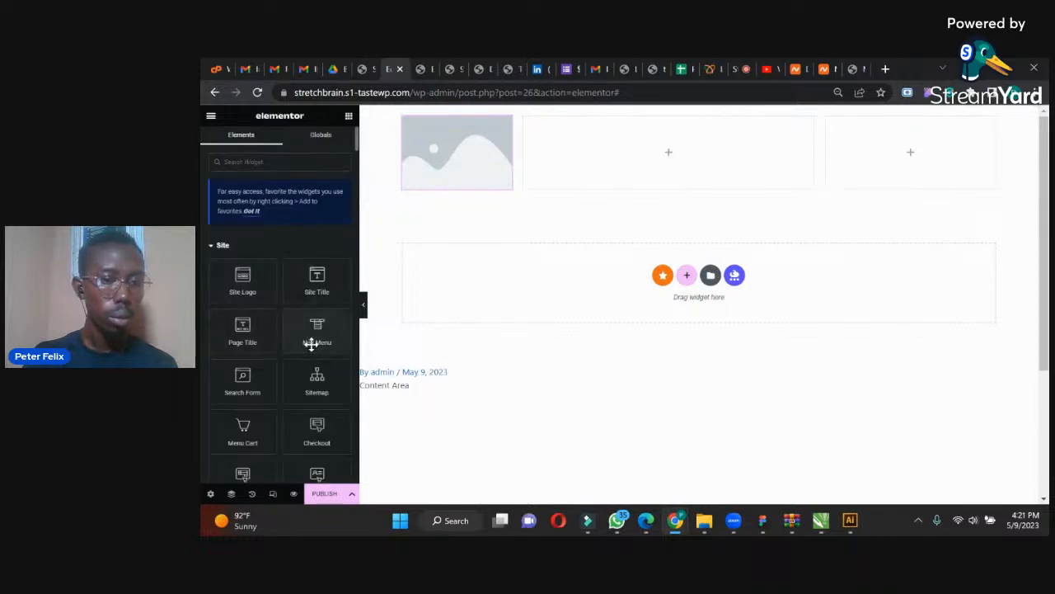
# Place a Nav Menu widget in the header's middle column and center the parent container's items horizontally and vertically.
pyautogui.moveTo(313, 327); pyautogui.dragTo(678, 154)
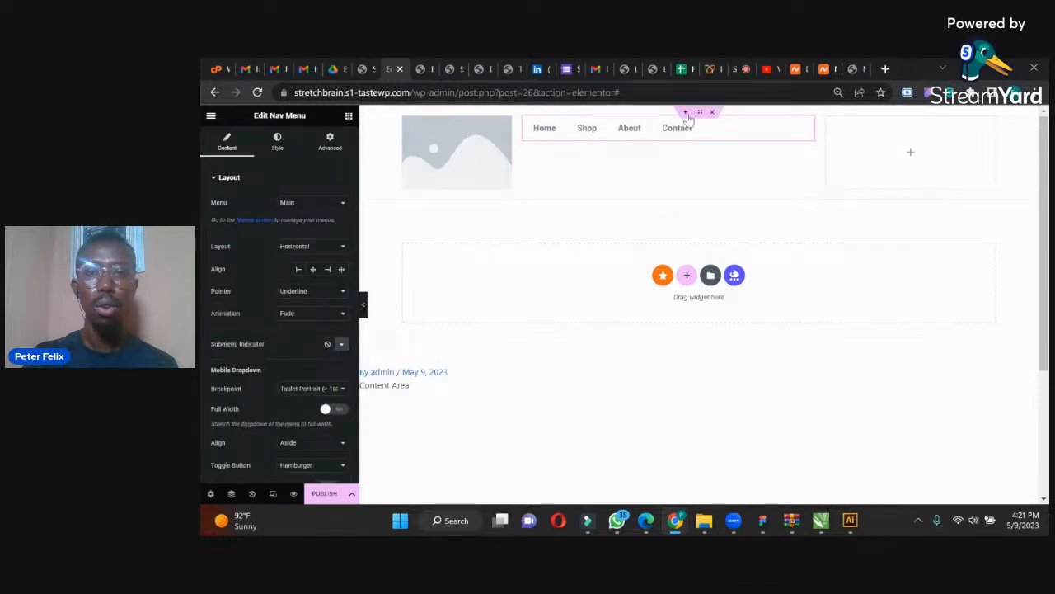
pyautogui.click(698, 116)
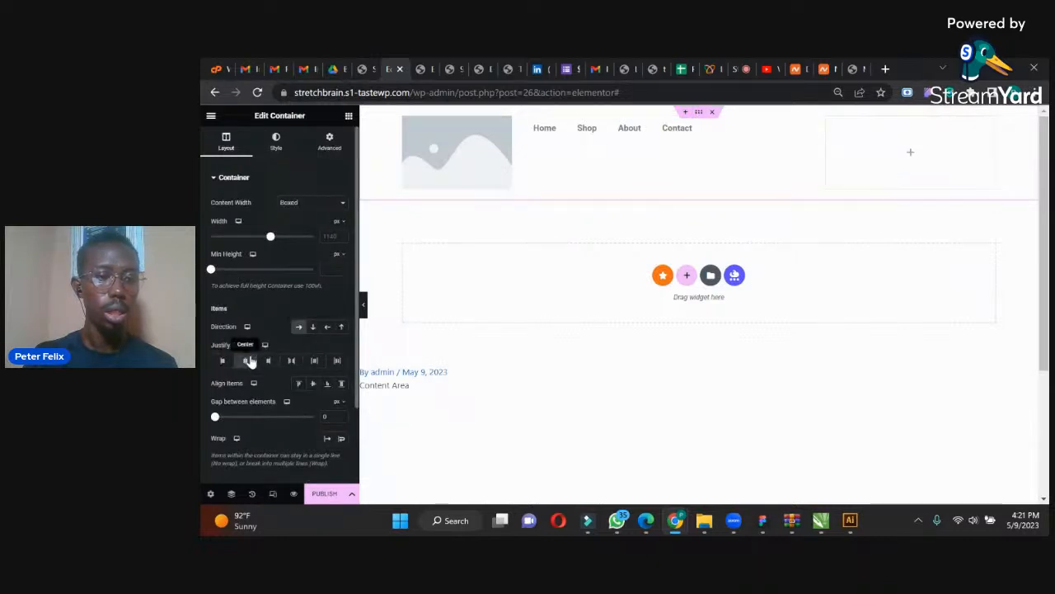
pyautogui.click(245, 360)
pyautogui.click(312, 383)
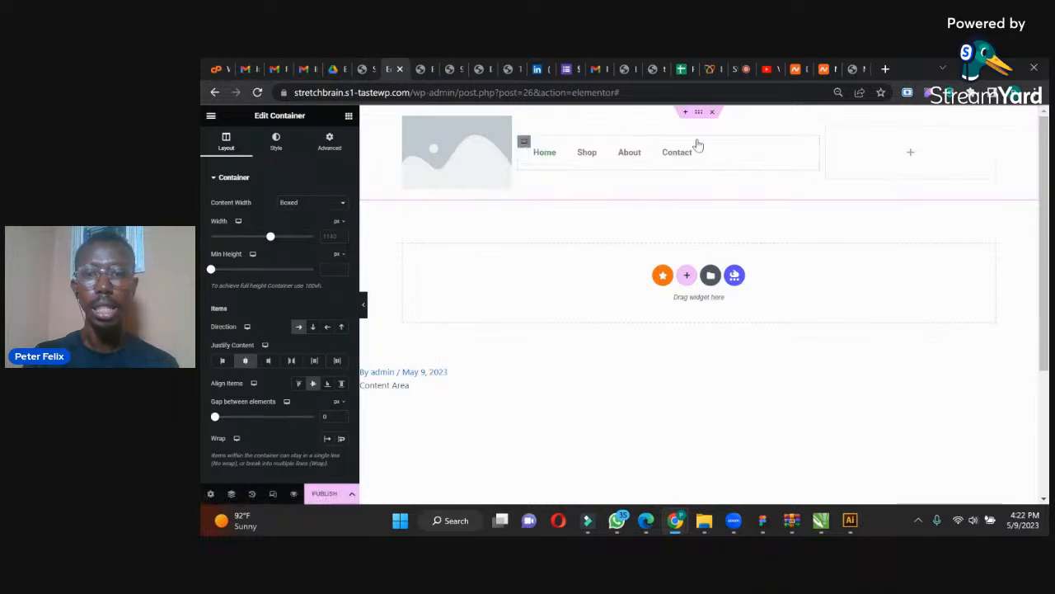
# Center the nav menu within the middle column by setting both its content justification and item alignment to Center.
pyautogui.click(794, 137)
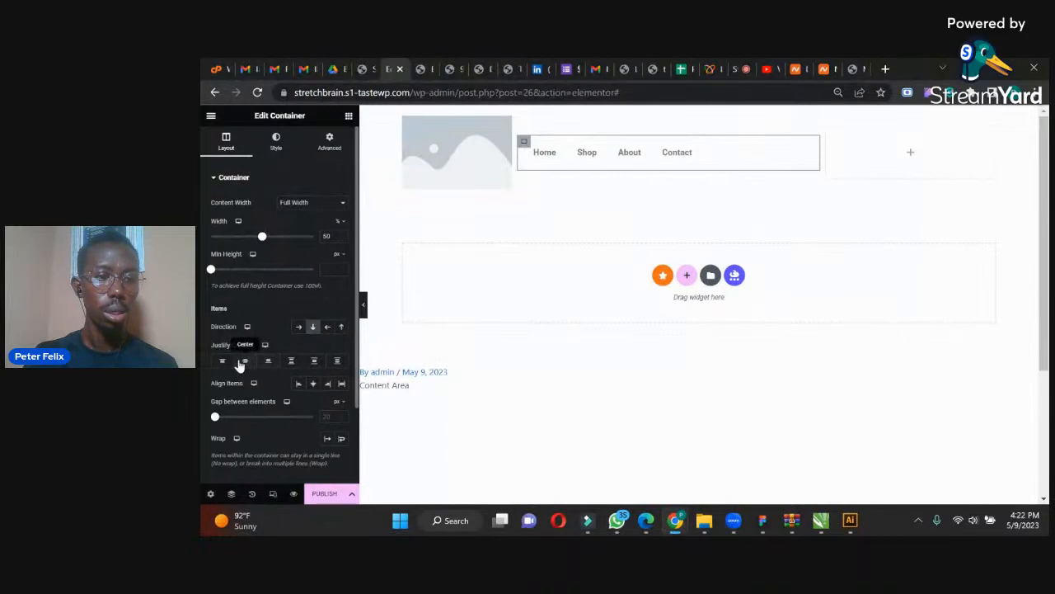
pyautogui.click(243, 364)
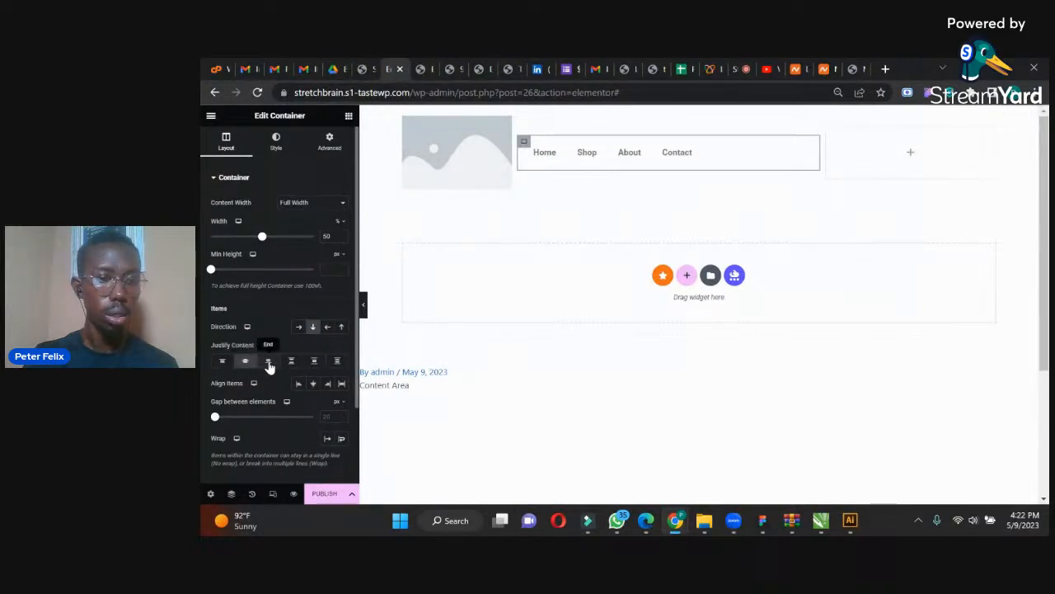
pyautogui.click(312, 383)
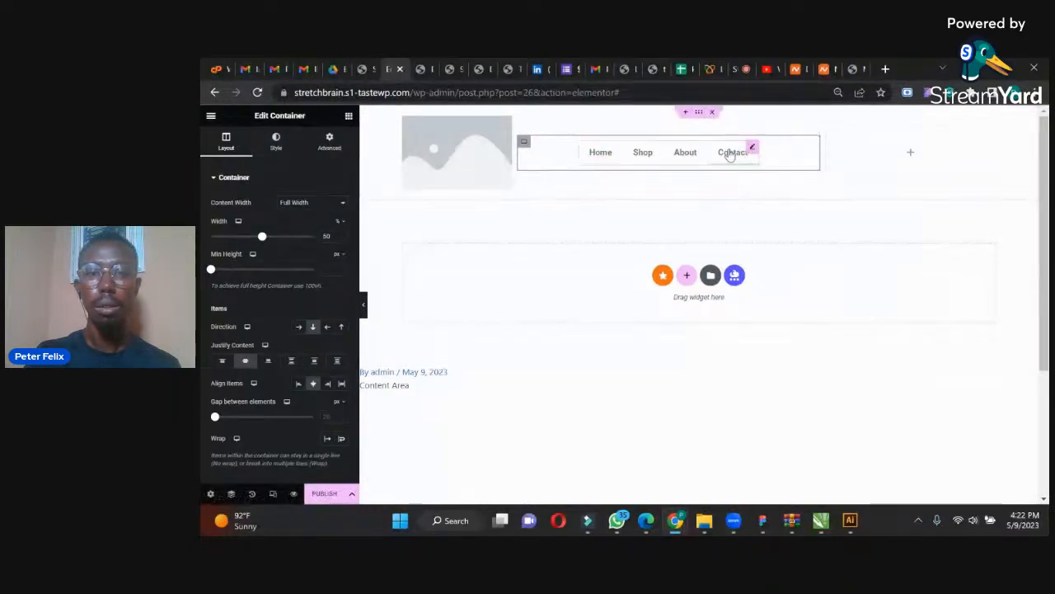
# Set the nav menu's normal text color to the global Theme Color 1.
pyautogui.click(744, 155)
pyautogui.click(274, 145)
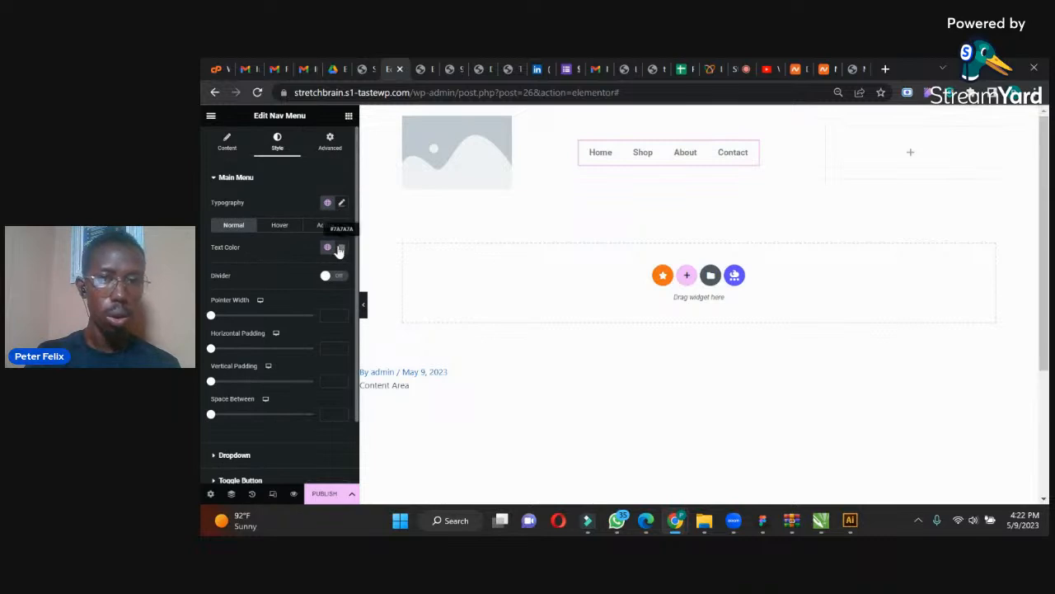
pyautogui.click(338, 249)
pyautogui.click(327, 247)
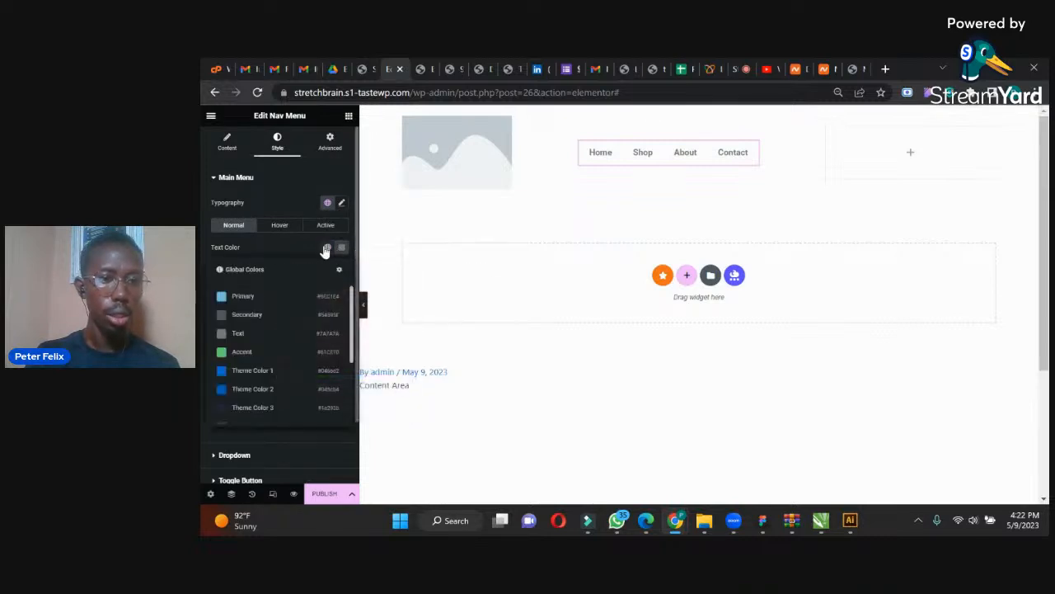
pyautogui.click(226, 371)
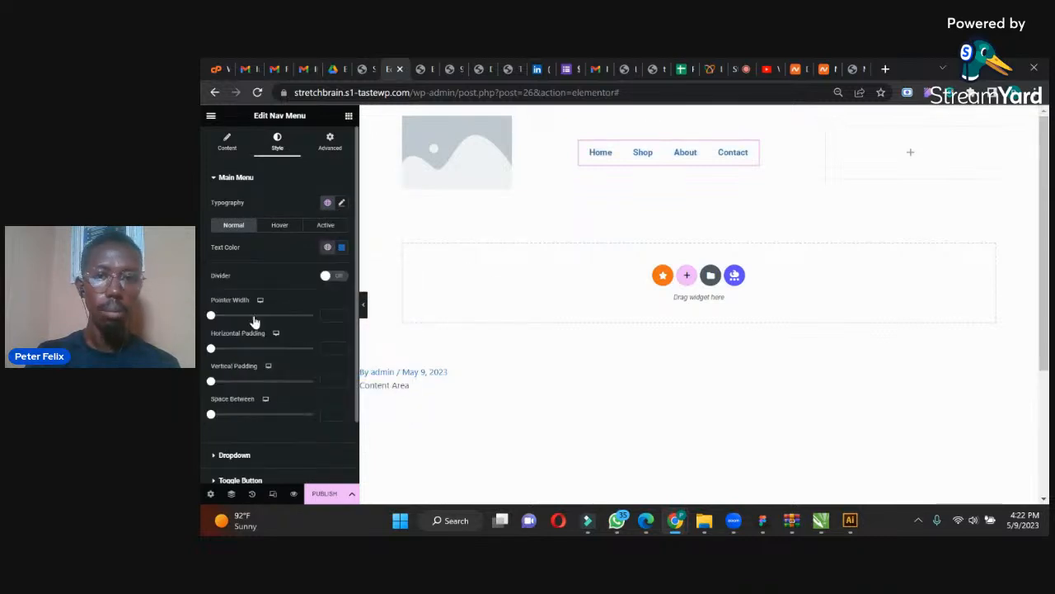
# Set the nav menu's hover text color to black and its hover pointer color to the global Theme Color 1.
pyautogui.click(278, 225)
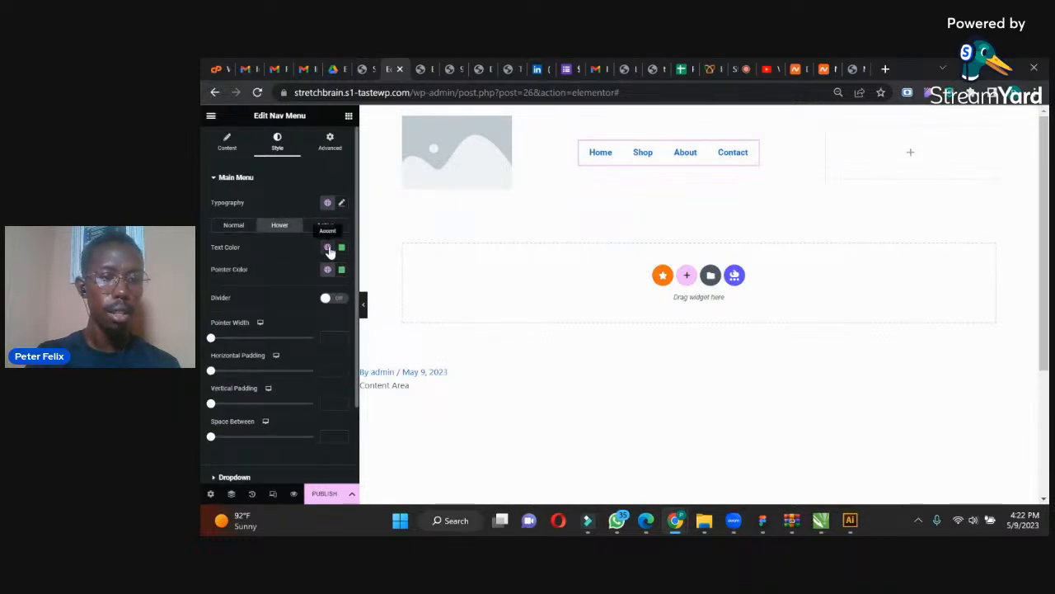
pyautogui.click(340, 246)
pyautogui.click(282, 370)
pyautogui.click(267, 357)
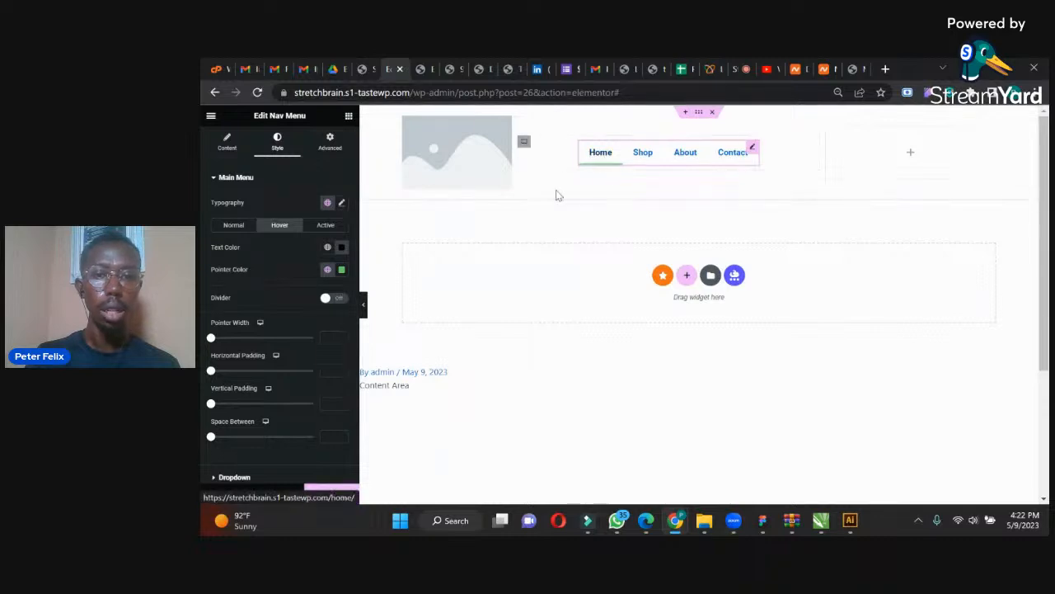
pyautogui.click(341, 270)
pyautogui.click(296, 279)
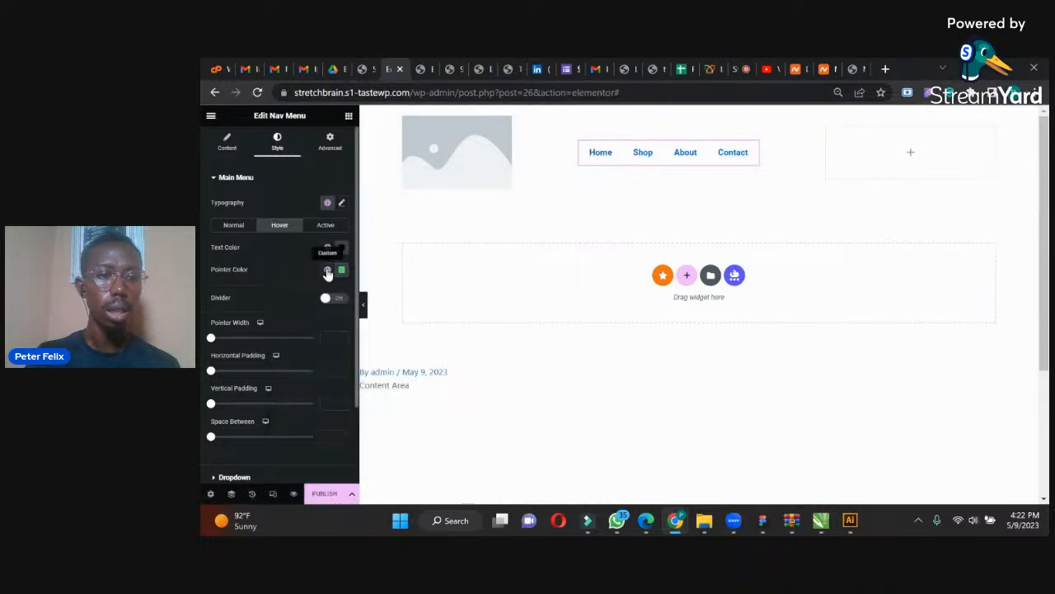
pyautogui.click(327, 270)
pyautogui.click(226, 393)
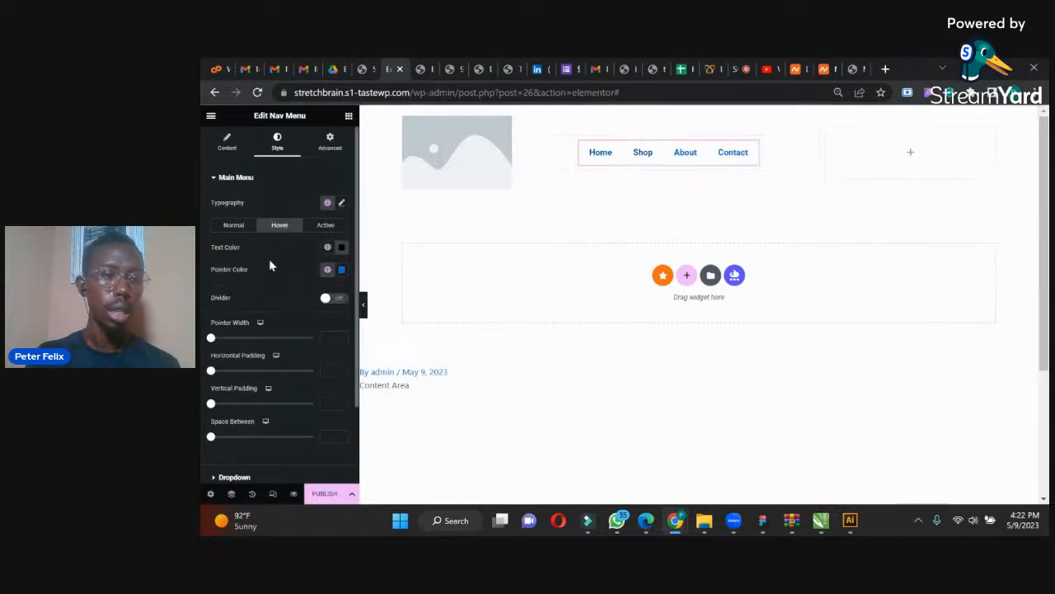
# Set the nav menu's pointer width to 0 and review the active-state style options.
pyautogui.moveTo(211, 340); pyautogui.dragTo(216, 338)
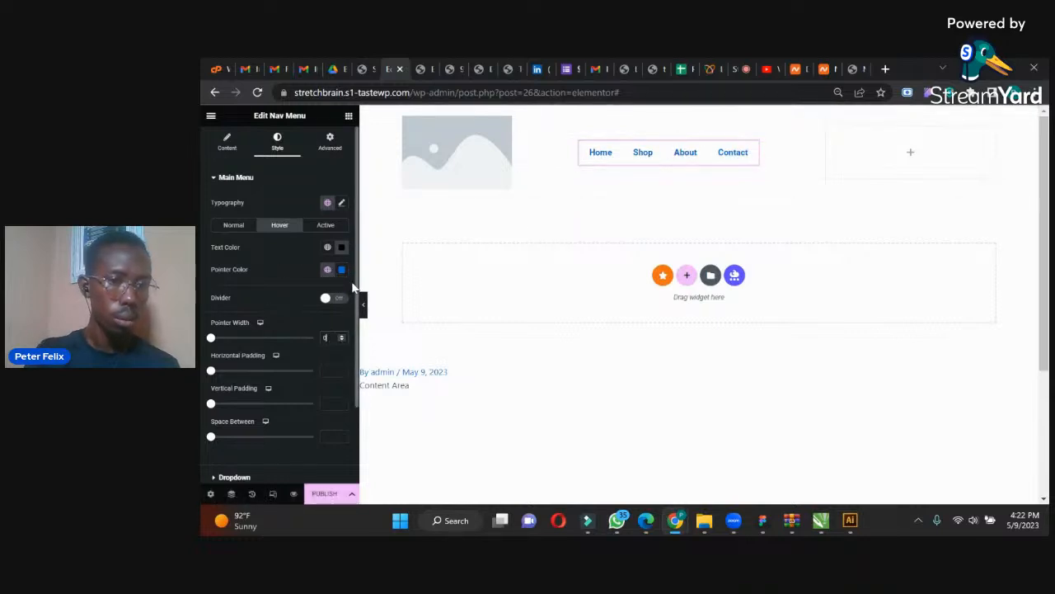
pyautogui.click(328, 226)
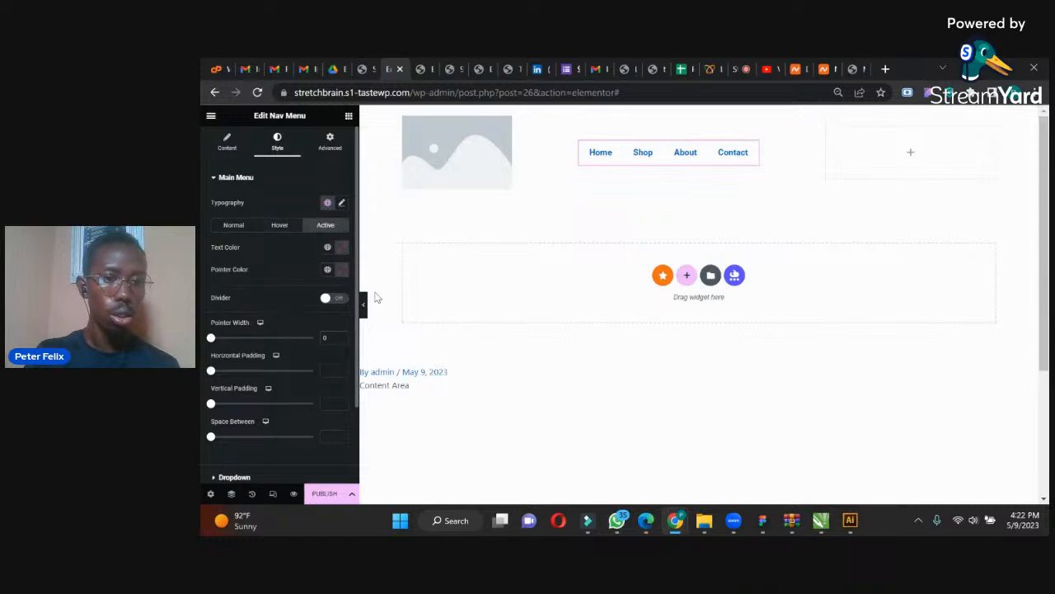
pyautogui.scroll(-1, 348, 367)
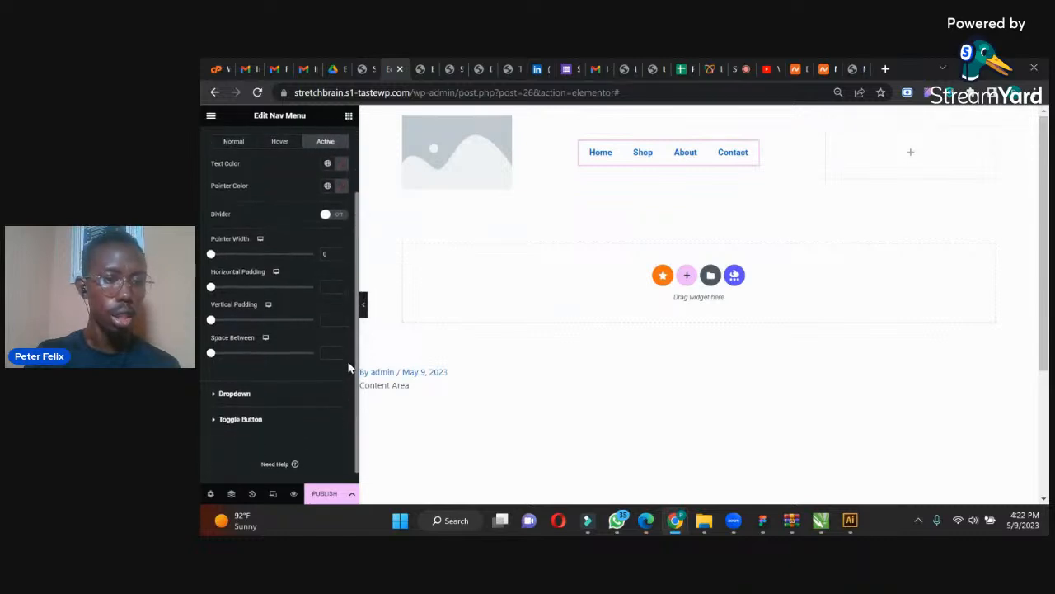
pyautogui.scroll(1, 346, 379)
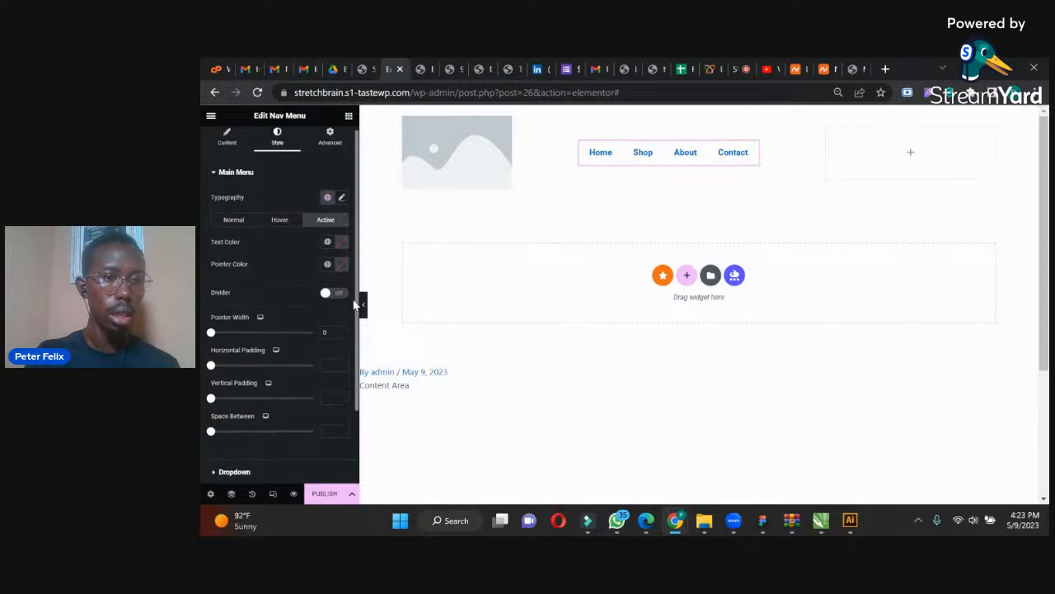
# Set the nav menu's font size to 16 px and its horizontal padding to 20.
pyautogui.click(237, 220)
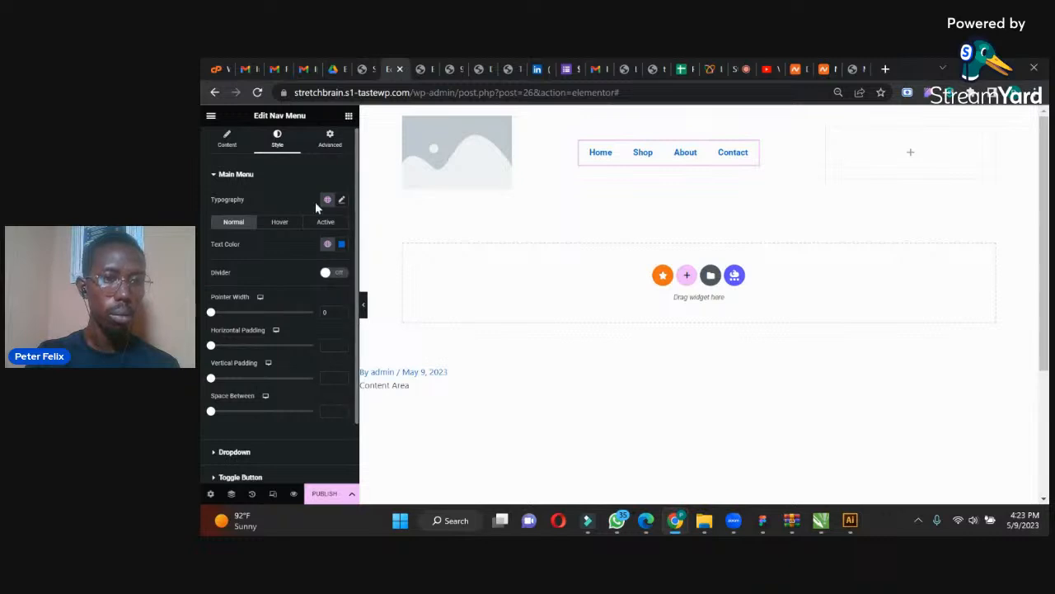
pyautogui.click(341, 200)
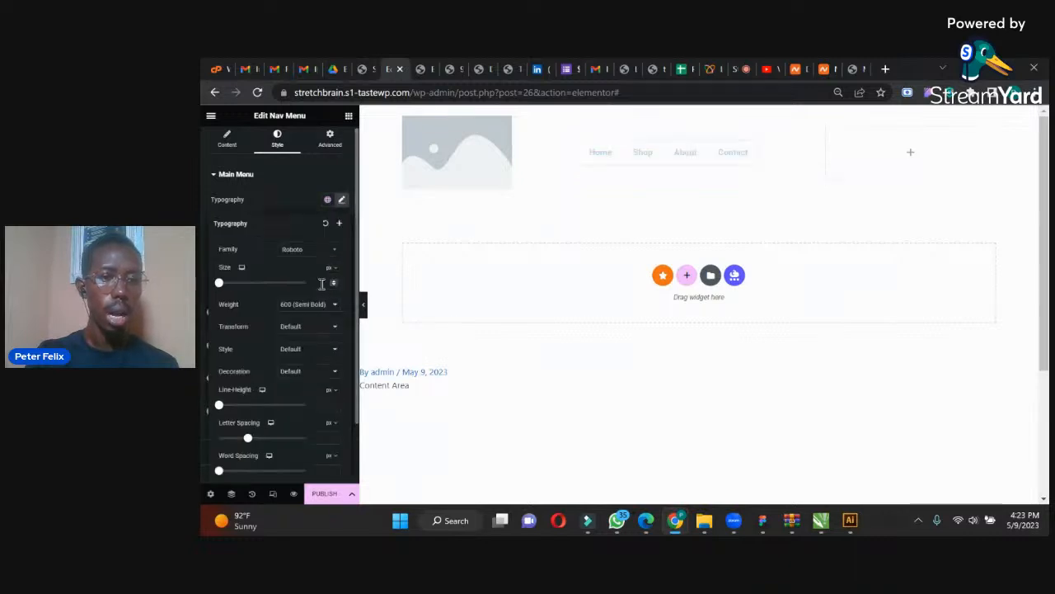
pyautogui.click(321, 282)
pyautogui.write('16')
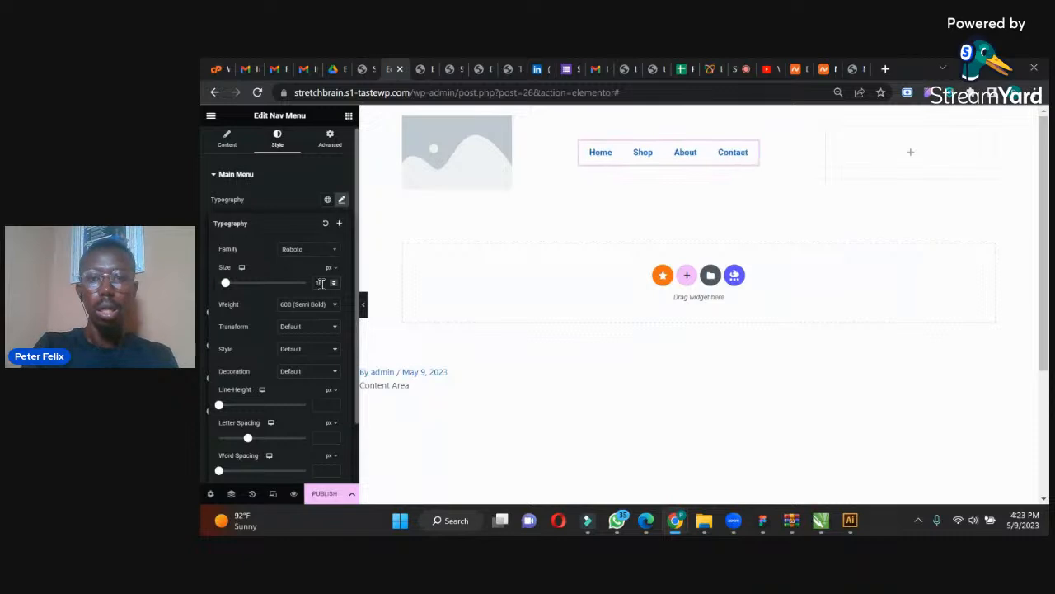
pyautogui.click(333, 281)
pyautogui.click(333, 281)
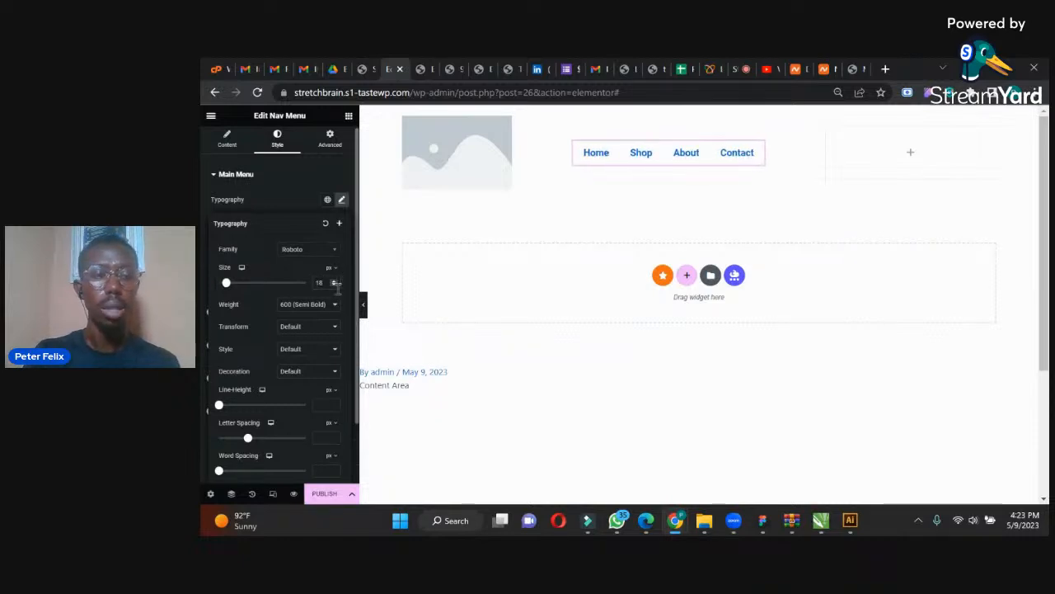
pyautogui.click(334, 285)
pyautogui.click(333, 285)
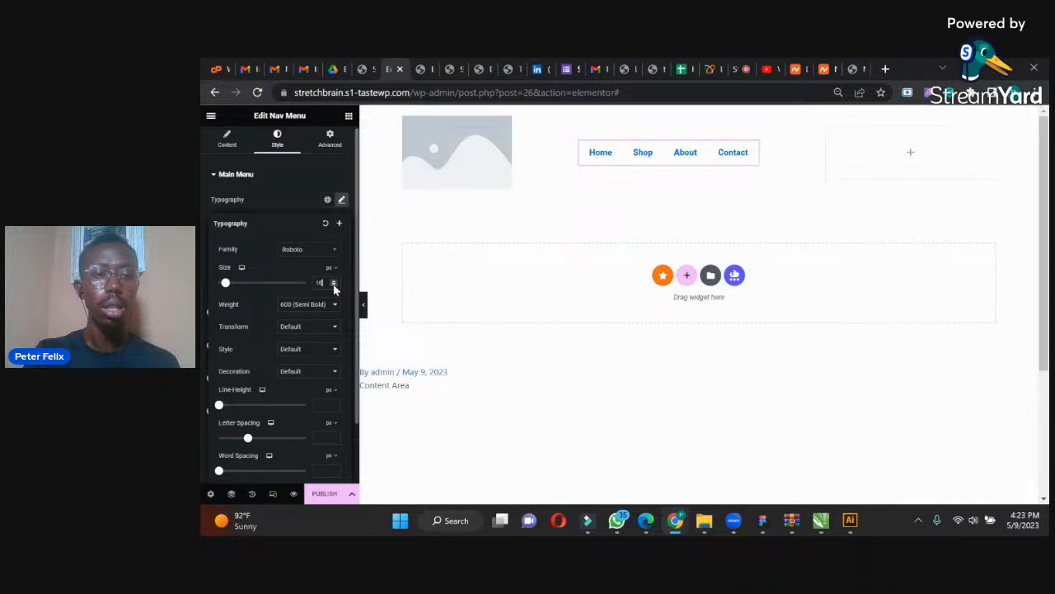
pyautogui.click(329, 493)
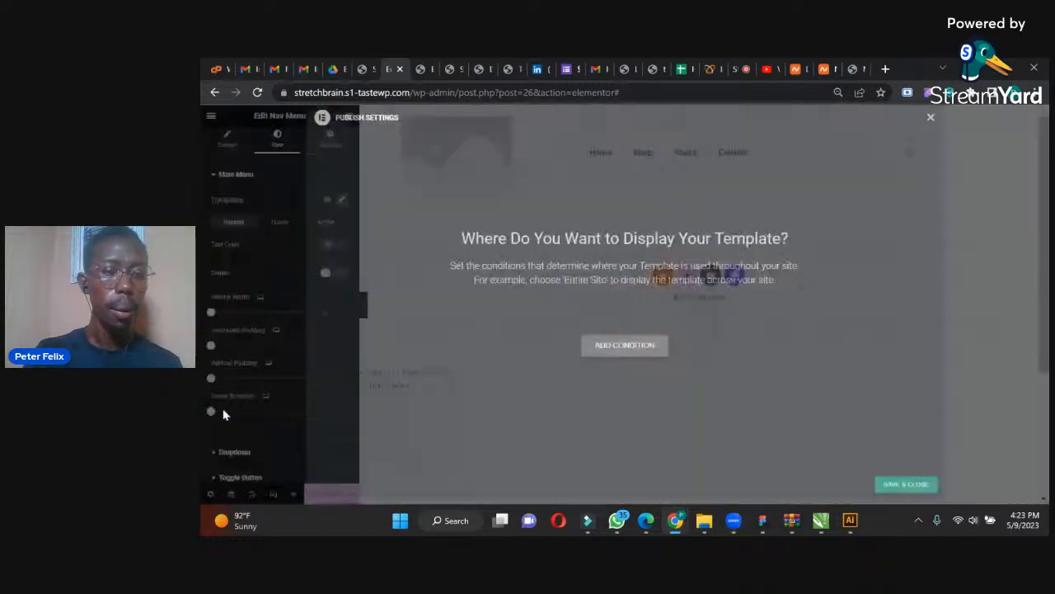
pyautogui.click(929, 120)
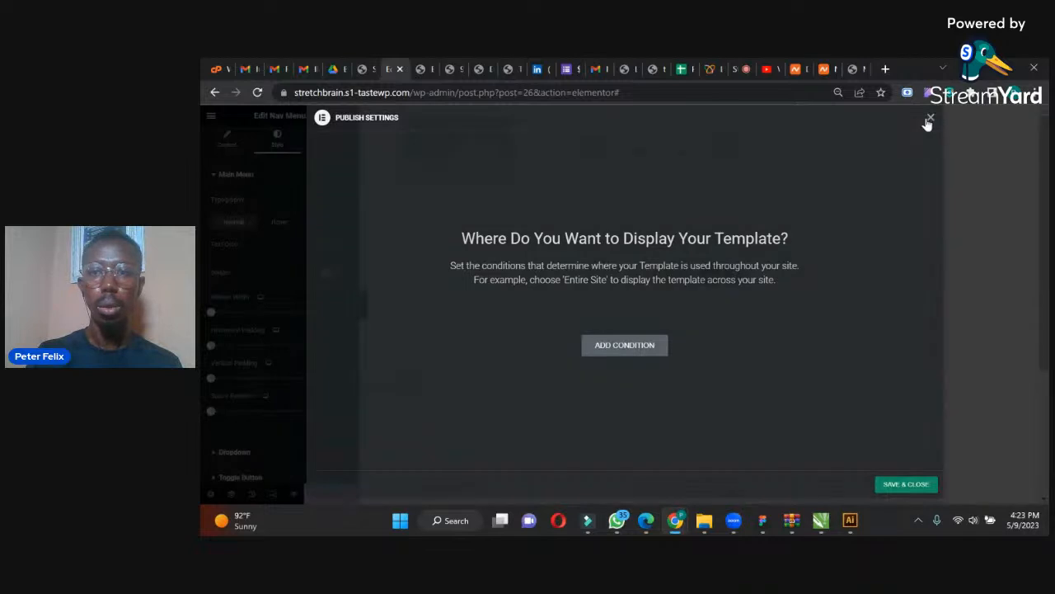
pyautogui.moveTo(213, 350); pyautogui.dragTo(254, 359)
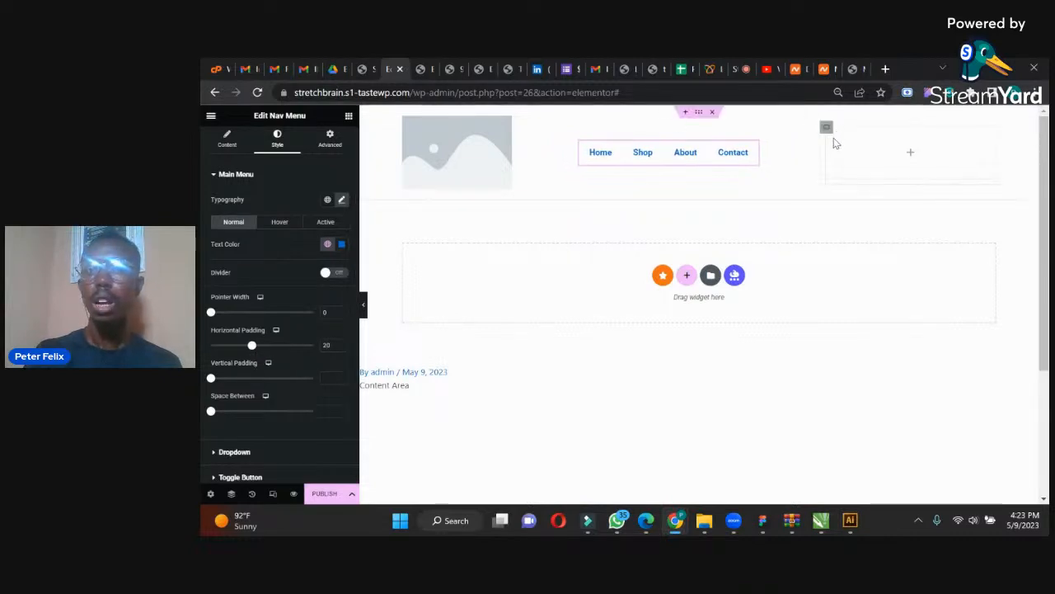
# Set the header's last column width to 20% and the nav menu column's width to 60%.
pyautogui.click(826, 128)
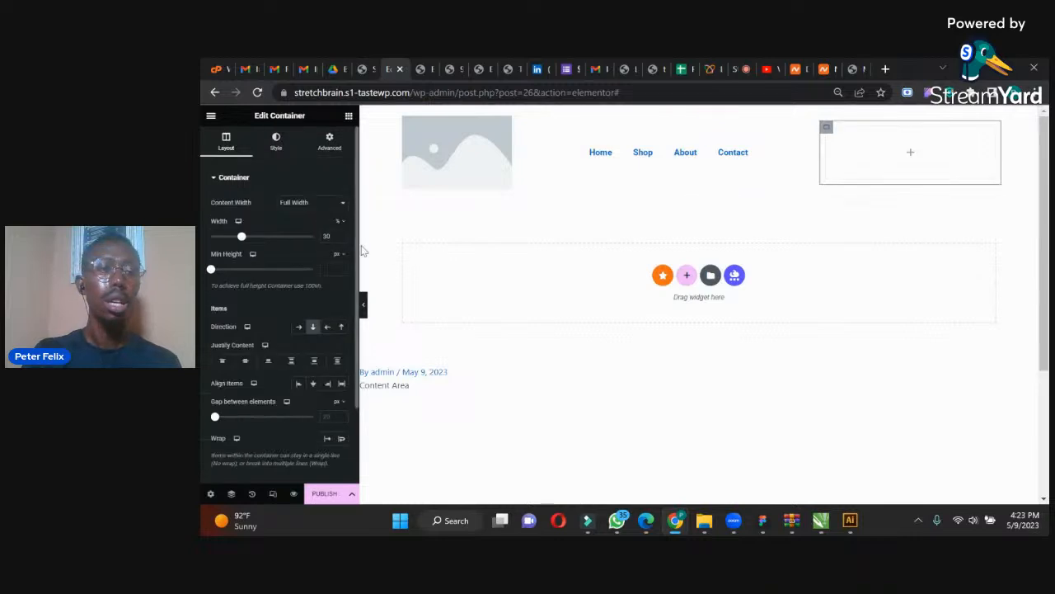
pyautogui.doubleClick(327, 236)
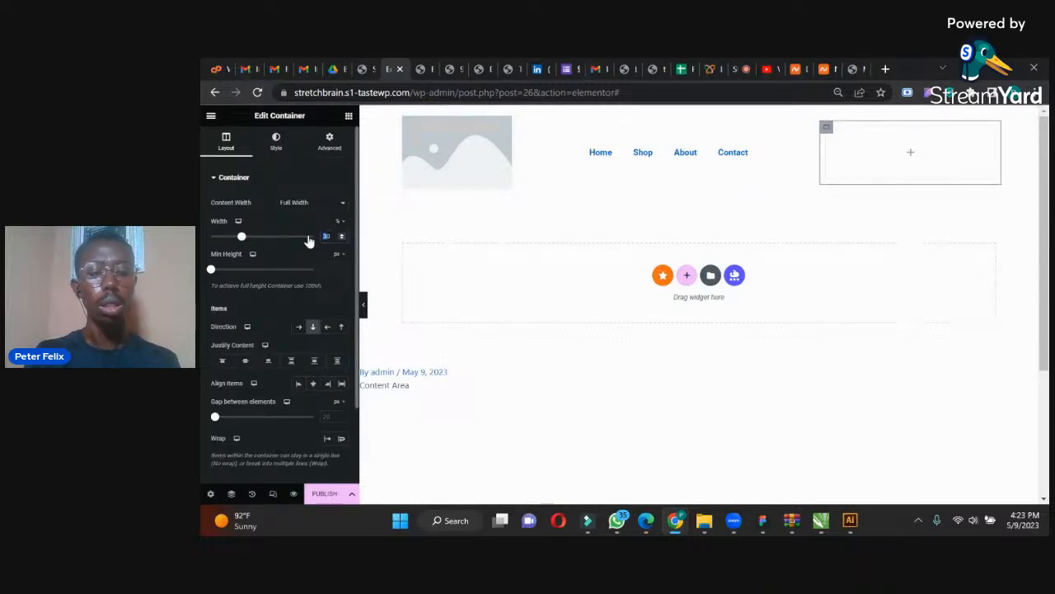
pyautogui.write('20')
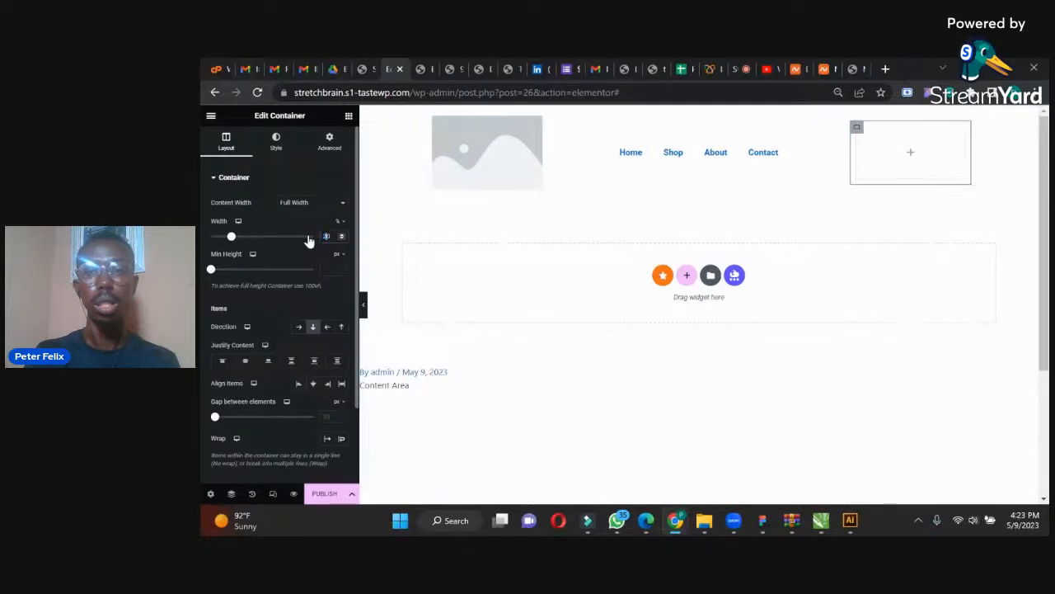
pyautogui.click(555, 144)
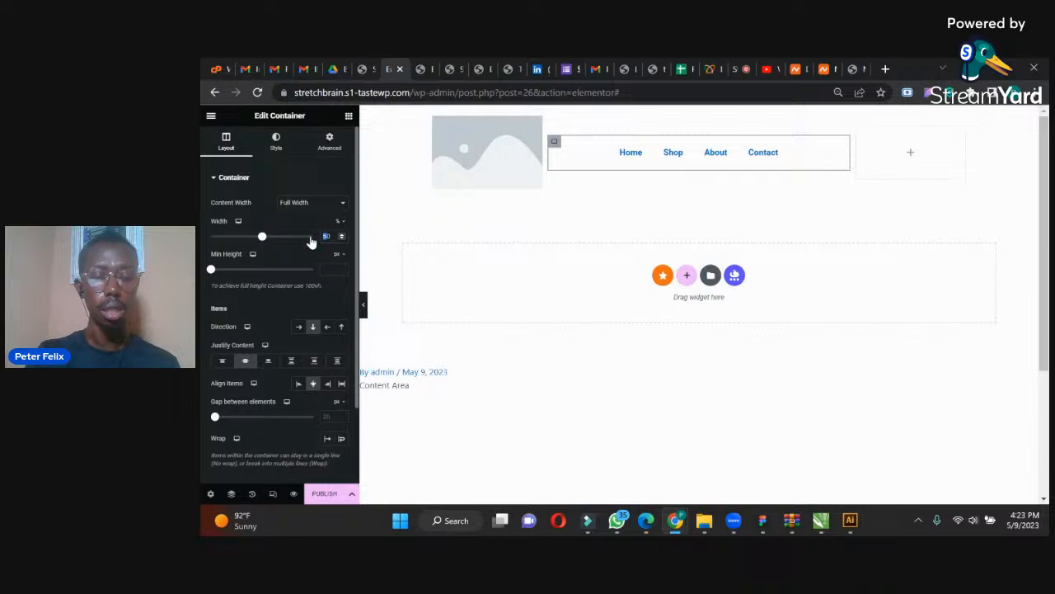
pyautogui.write('60')
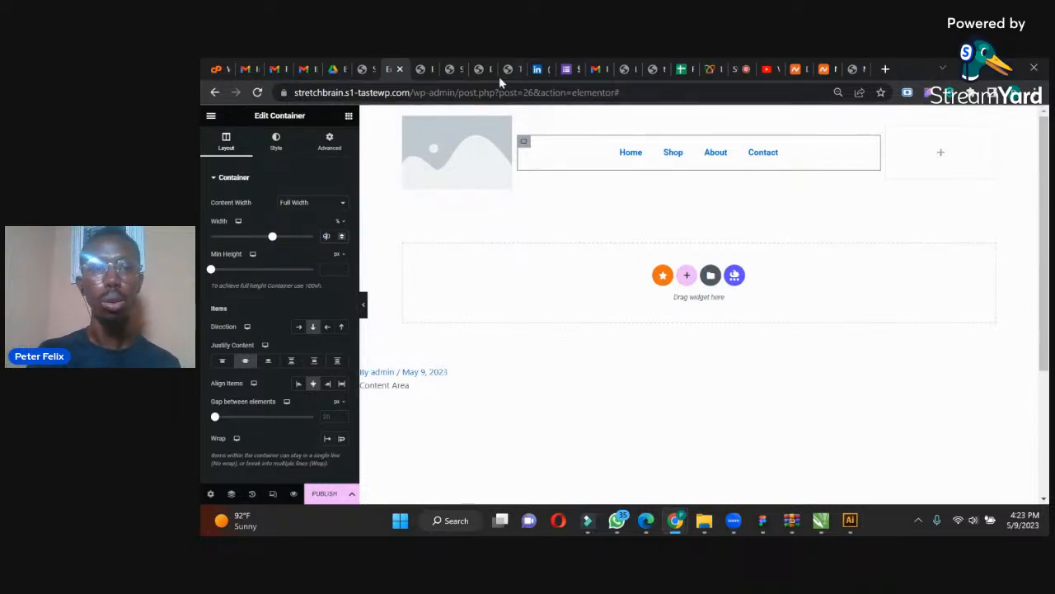
# Check the header layout of the reference store at ewealthbuilderacademy.com, including its cart icon, and return to the header editor.
pyautogui.click(420, 68)
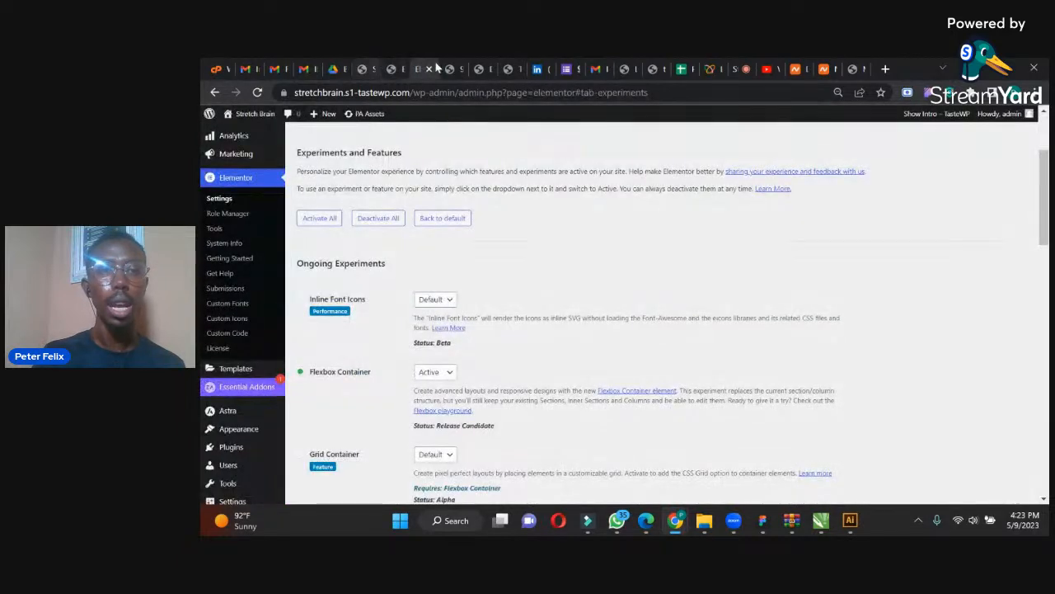
pyautogui.click(450, 68)
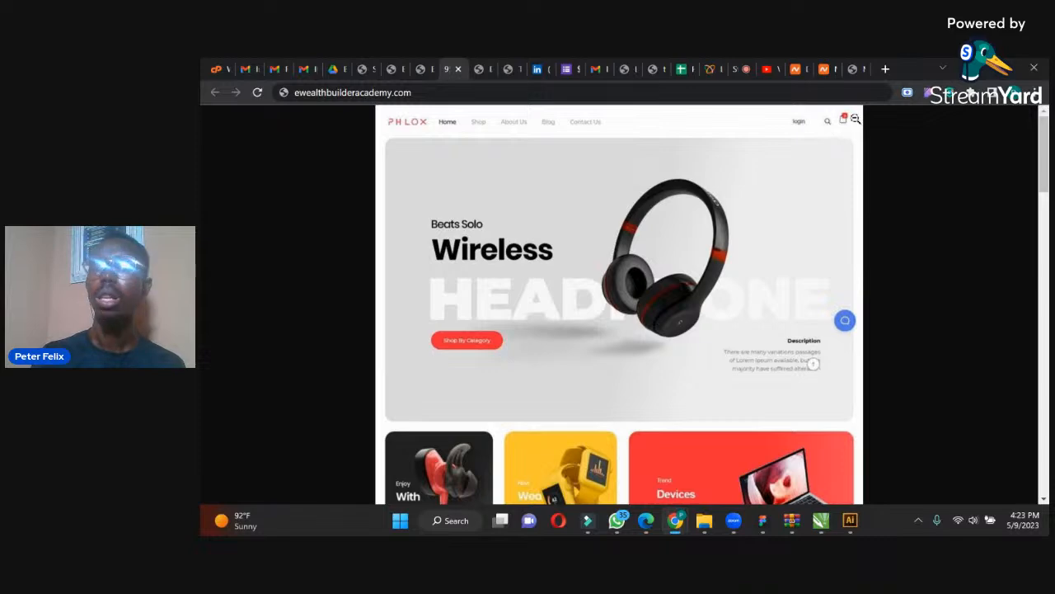
pyautogui.click(417, 66)
pyautogui.click(399, 66)
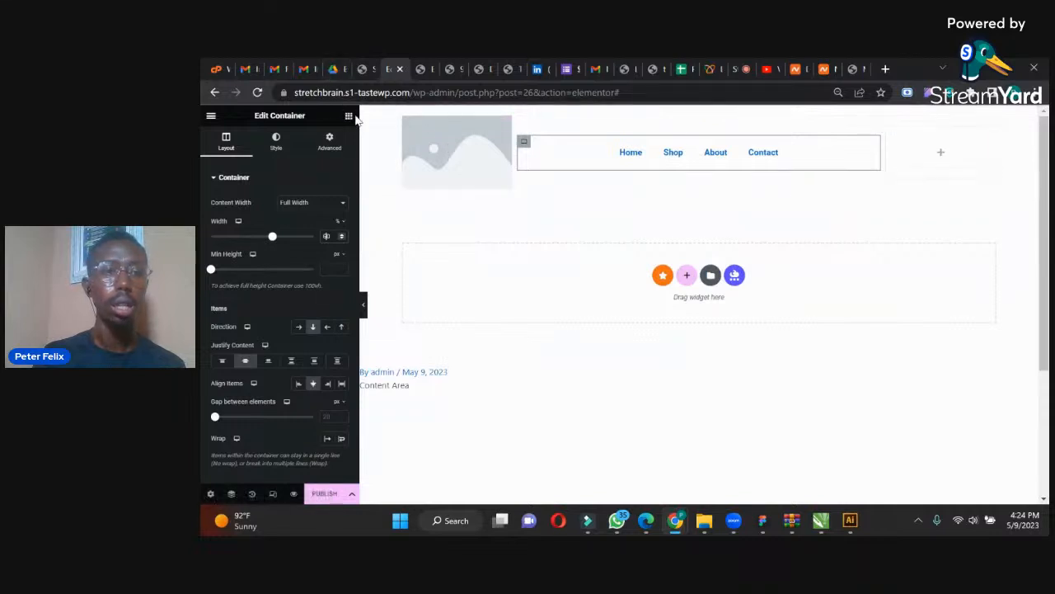
# Search the widgets for "cart" and place a Woo Cart widget in the header's last column.
pyautogui.click(349, 117)
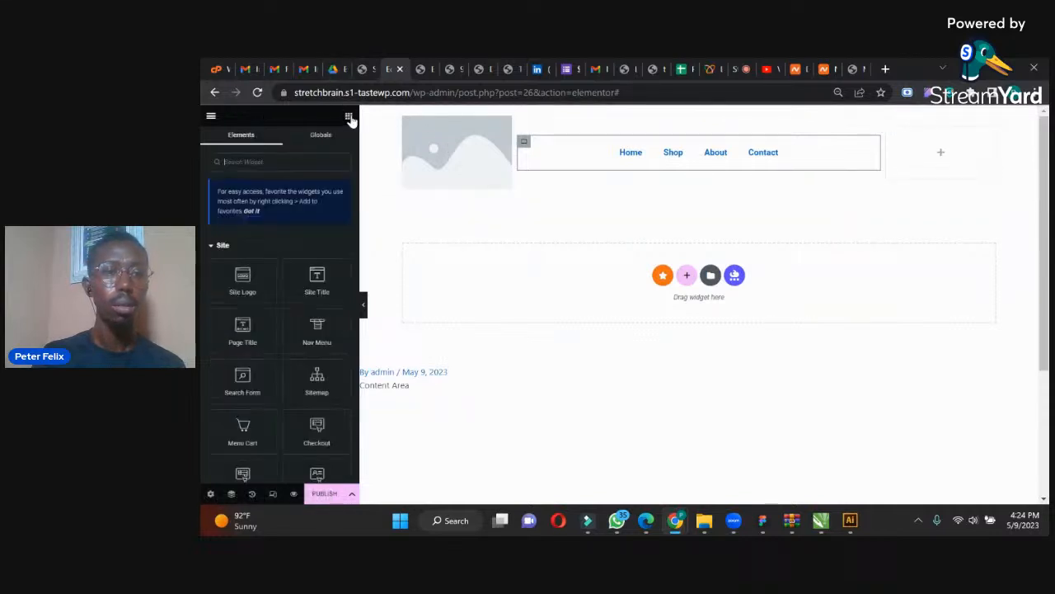
pyautogui.click(282, 162)
pyautogui.write('cart')
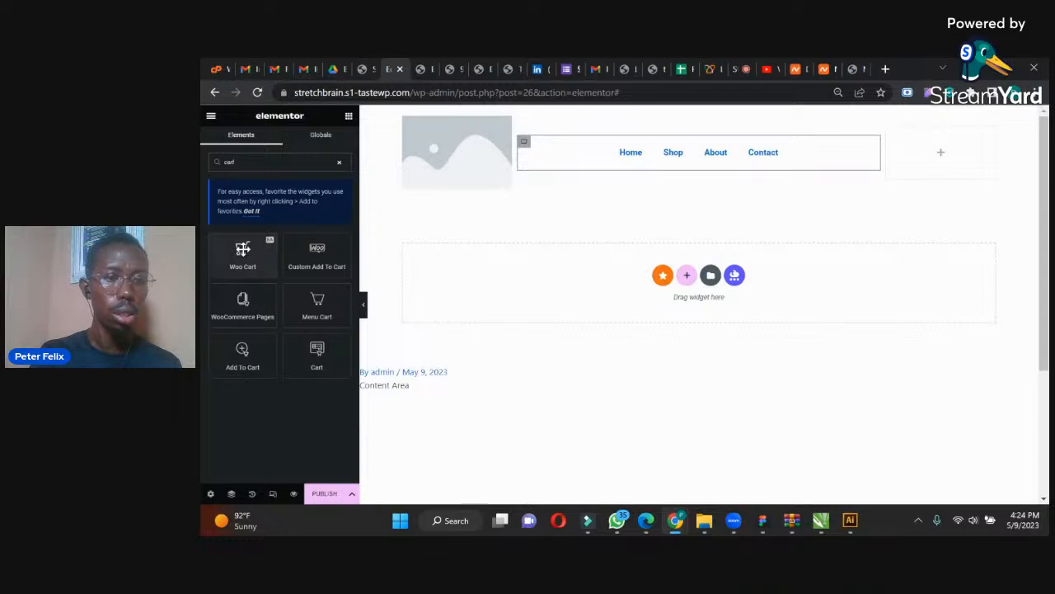
pyautogui.moveTo(242, 247); pyautogui.dragTo(937, 144)
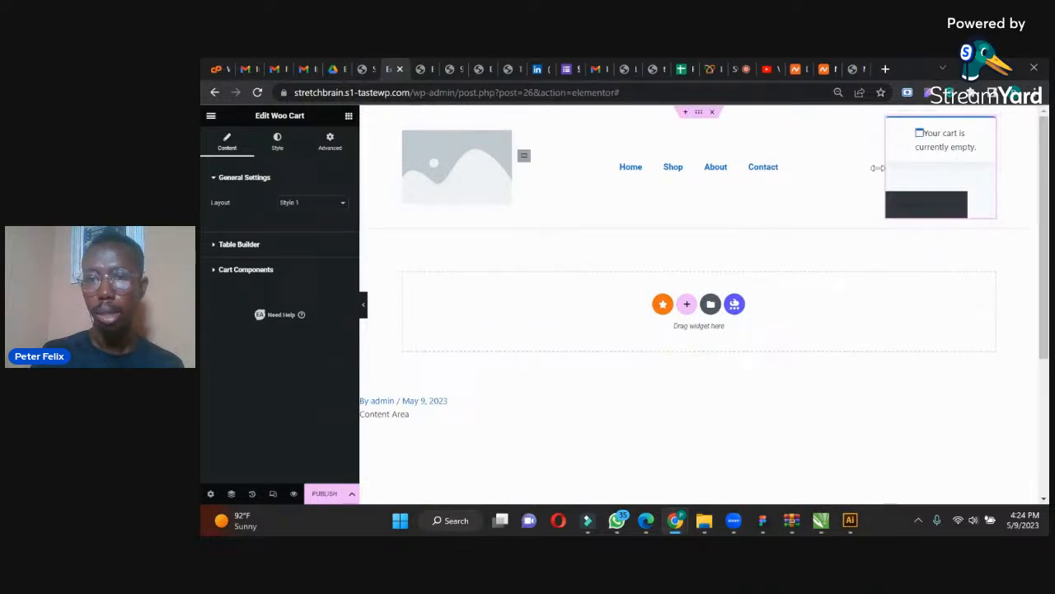
# Try the Style 2 layout on the Woo Cart widget and switch it back to Style 1.
pyautogui.click(305, 205)
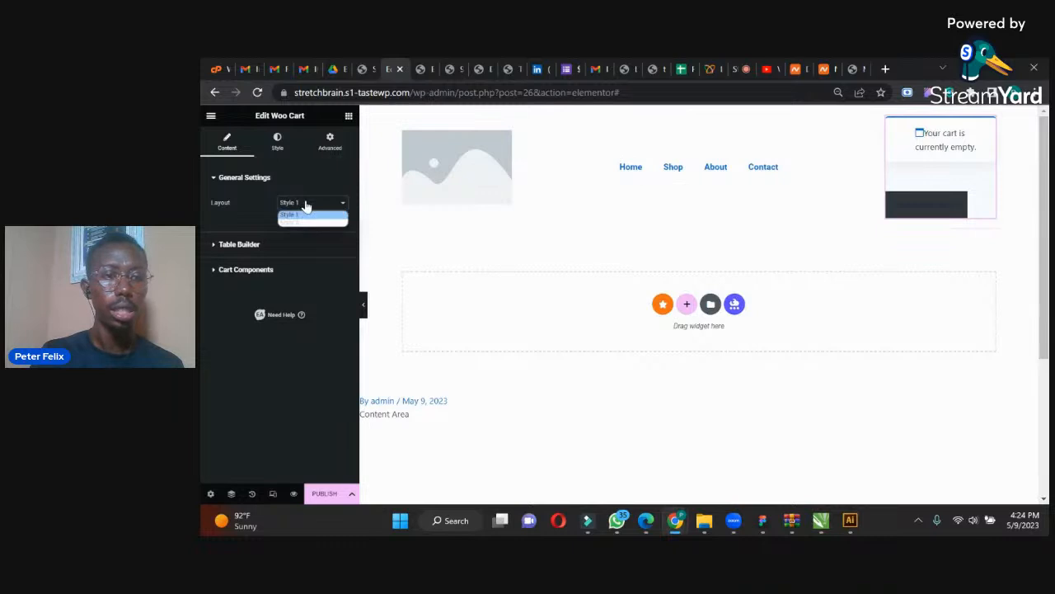
pyautogui.click(297, 217)
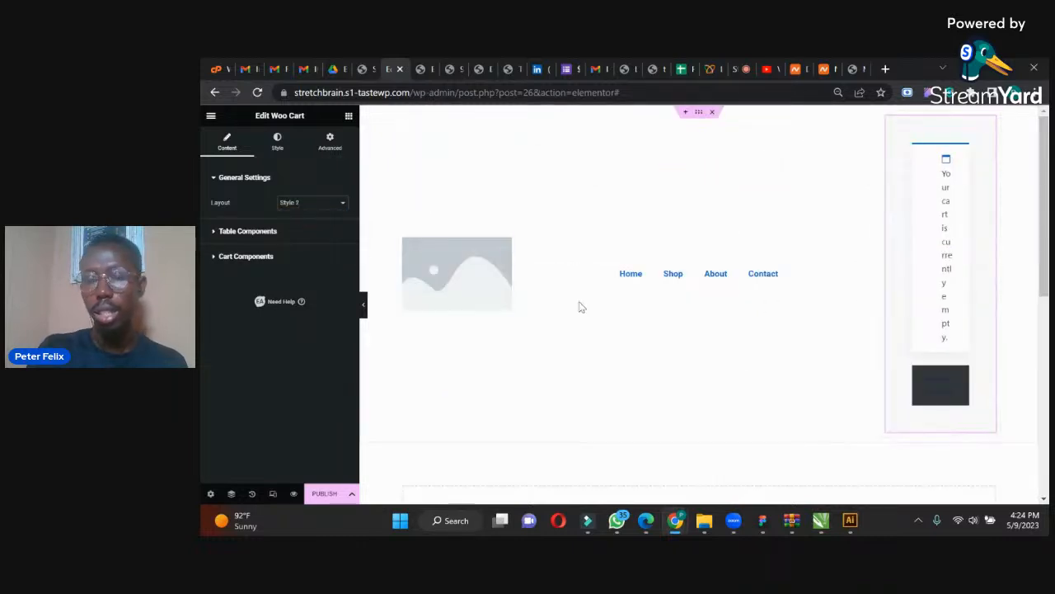
pyautogui.click(301, 208)
pyautogui.click(300, 215)
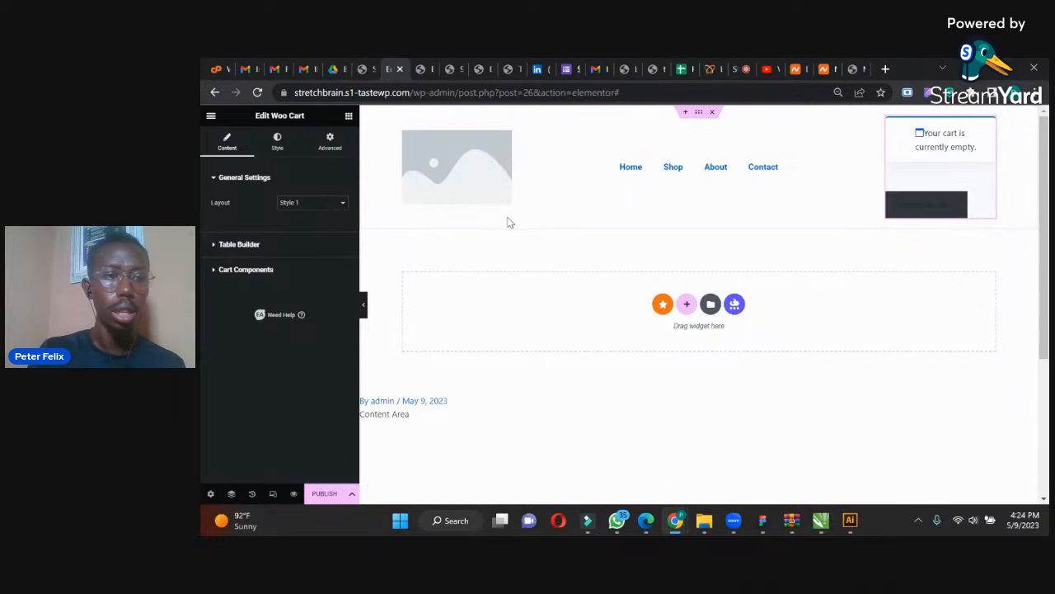
# Look through the Woo Cart's table builder items and delete the widget from the header's last column.
pyautogui.click(246, 246)
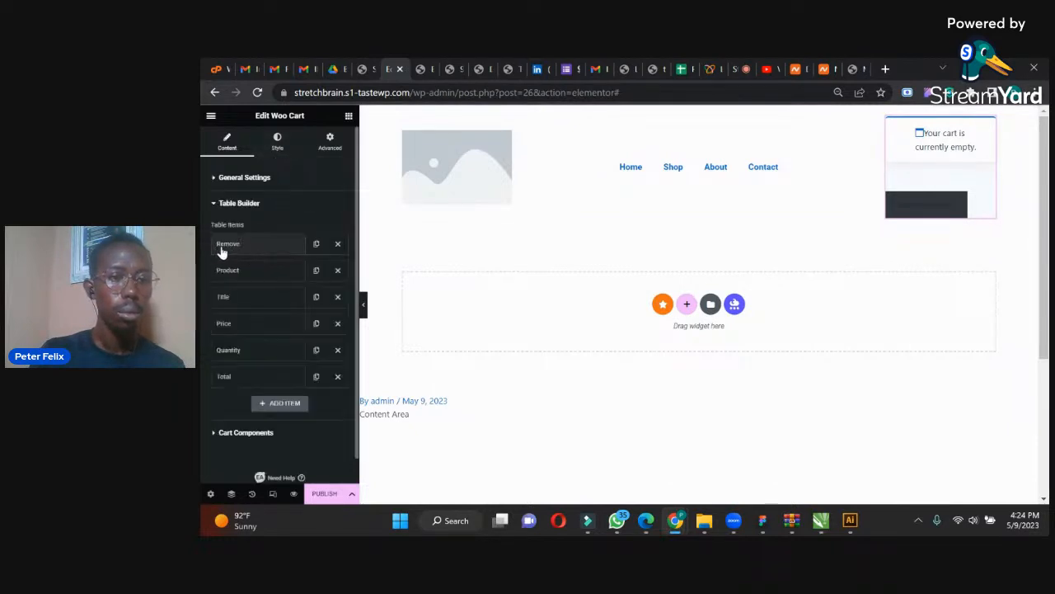
pyautogui.click(241, 206)
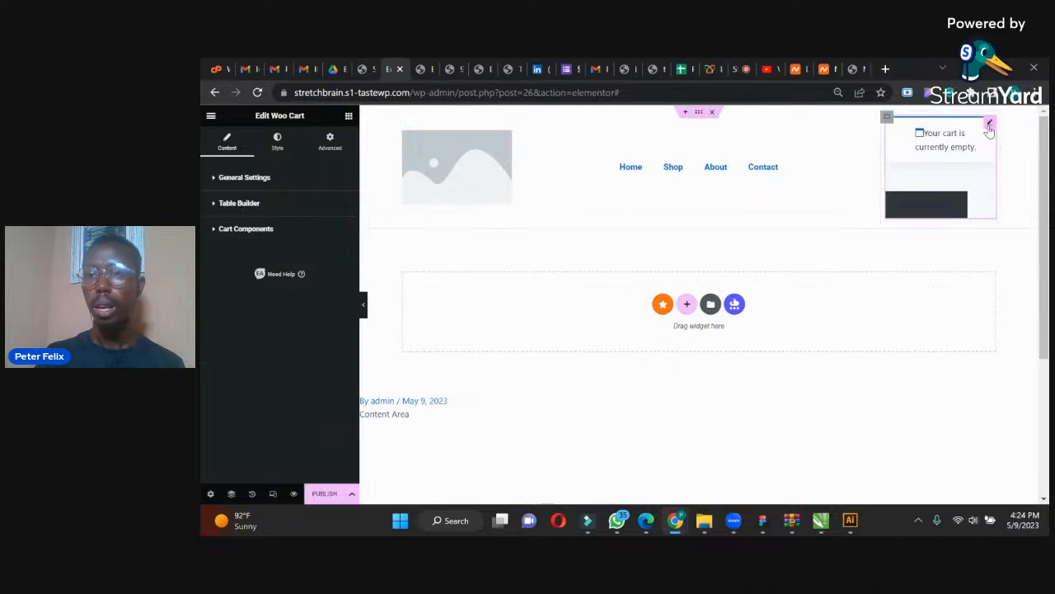
pyautogui.rightClick(990, 129)
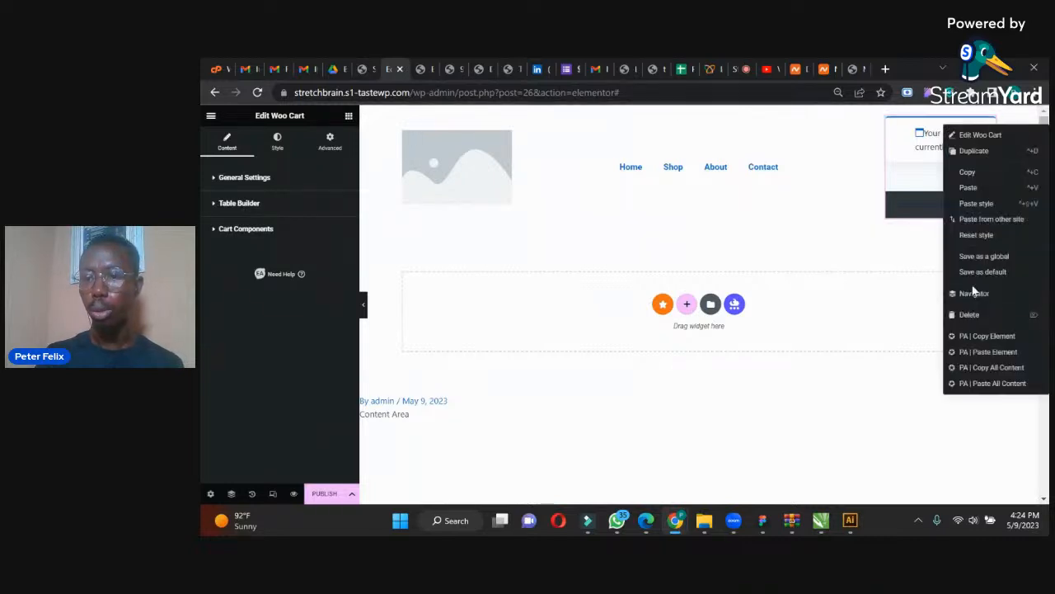
pyautogui.click(966, 315)
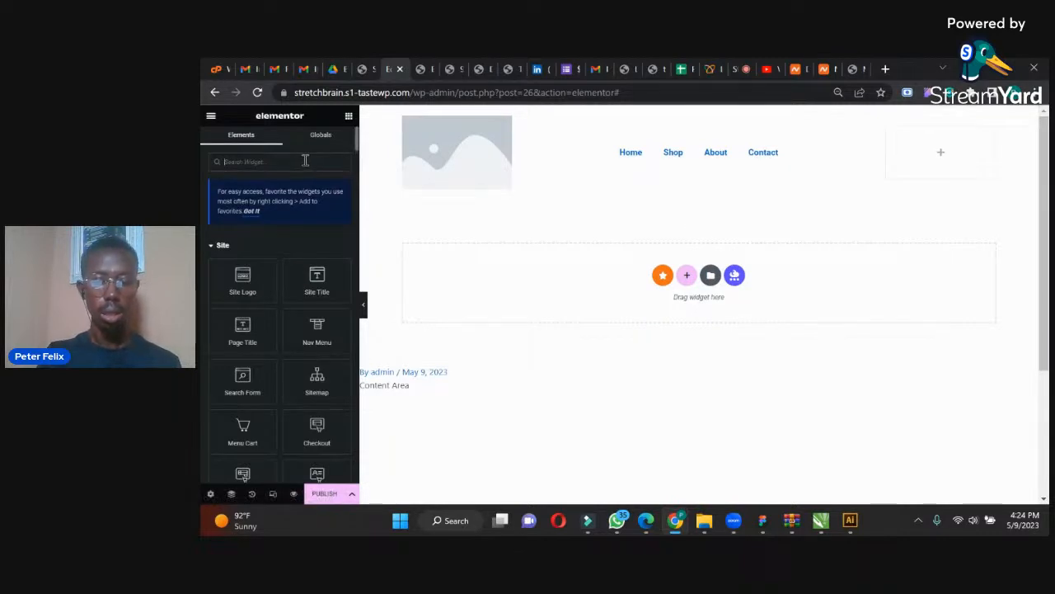
# Search the widgets for "cart" and place a Menu Cart widget in the header's last column.
pyautogui.write('car')
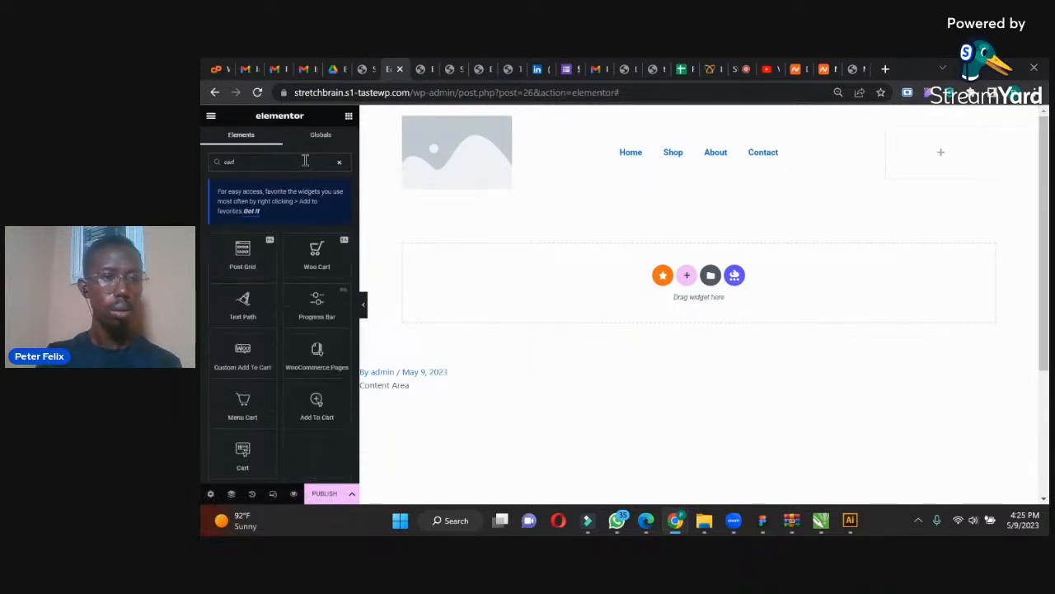
pyautogui.write('t')
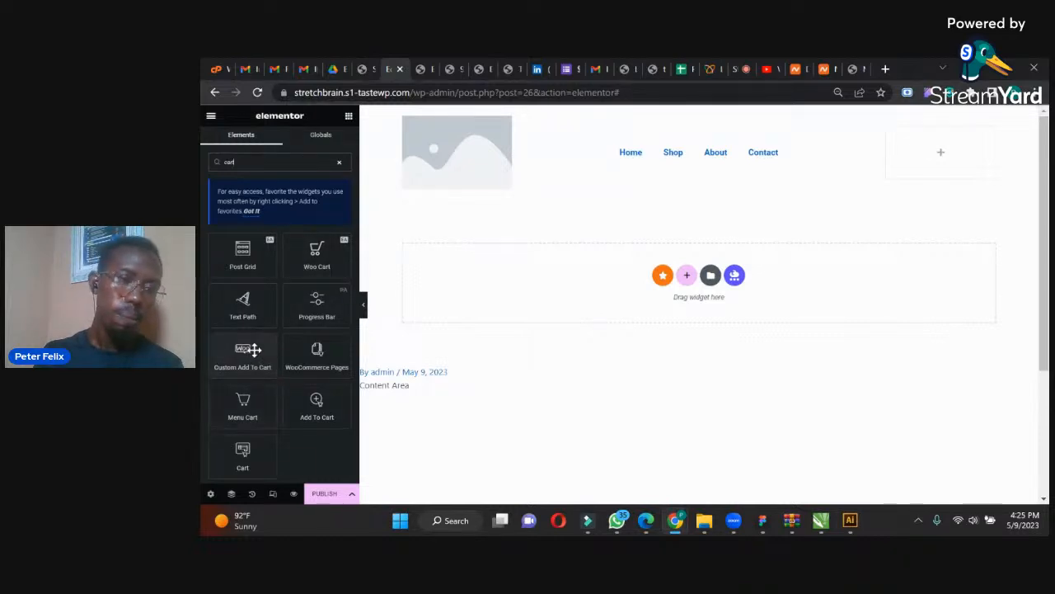
pyautogui.moveTo(245, 401); pyautogui.dragTo(959, 156)
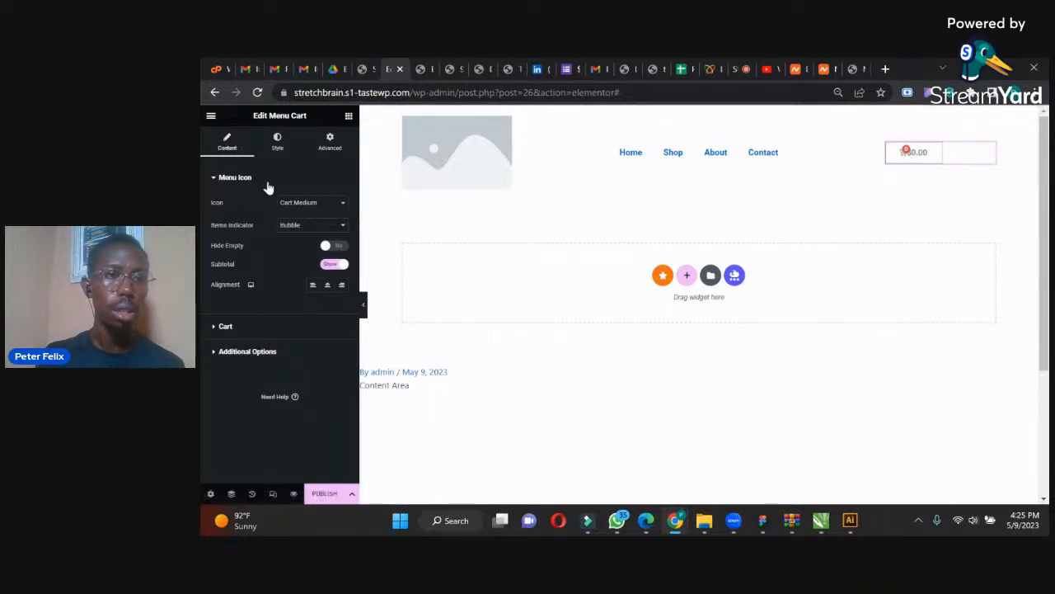
# Try the Cart Light icon on the menu cart and set its icon to Basket Light.
pyautogui.click(307, 204)
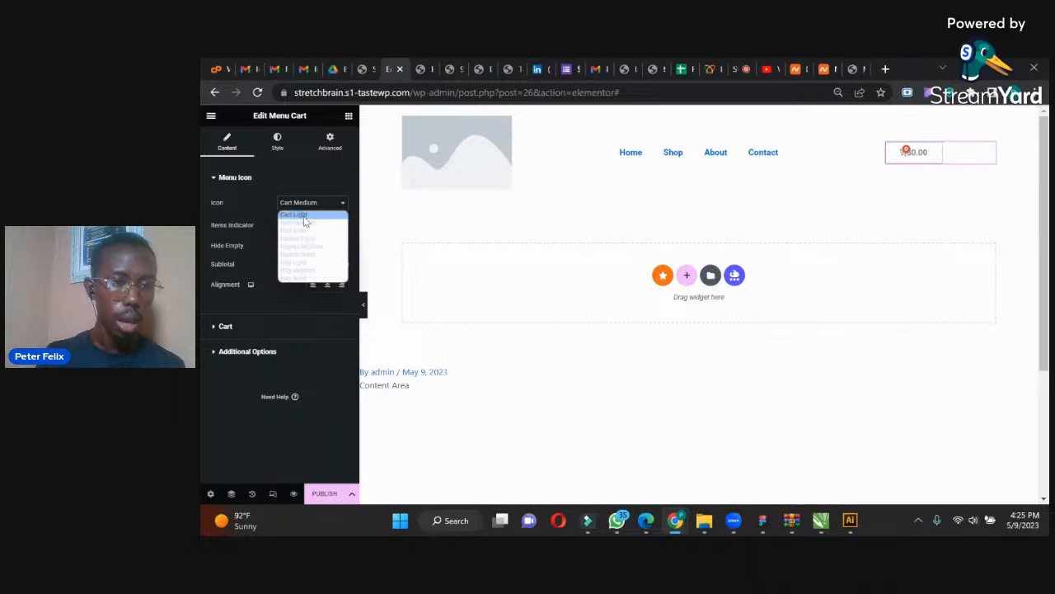
pyautogui.click(304, 216)
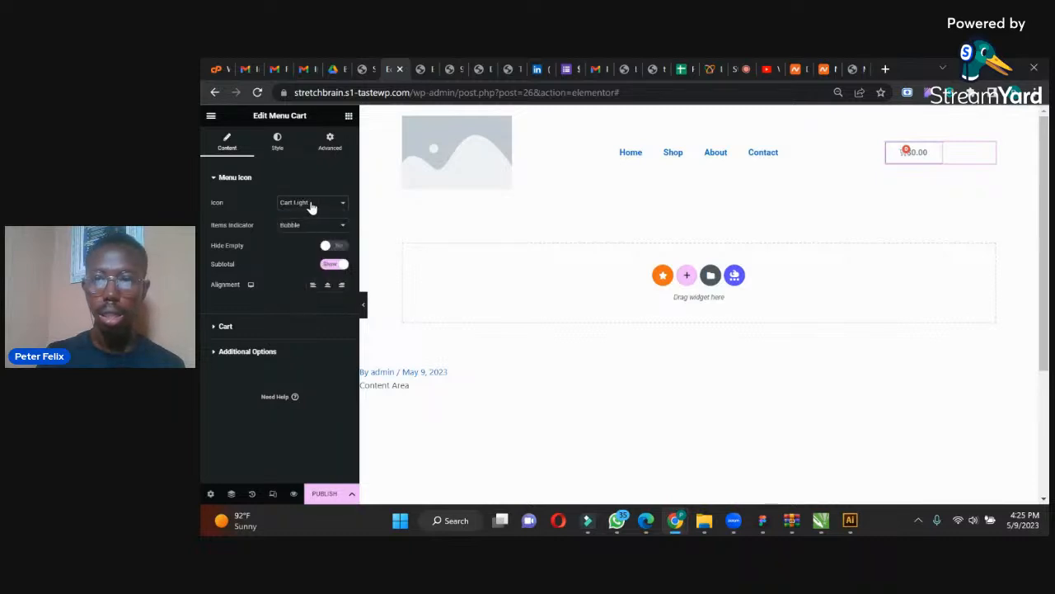
pyautogui.click(312, 206)
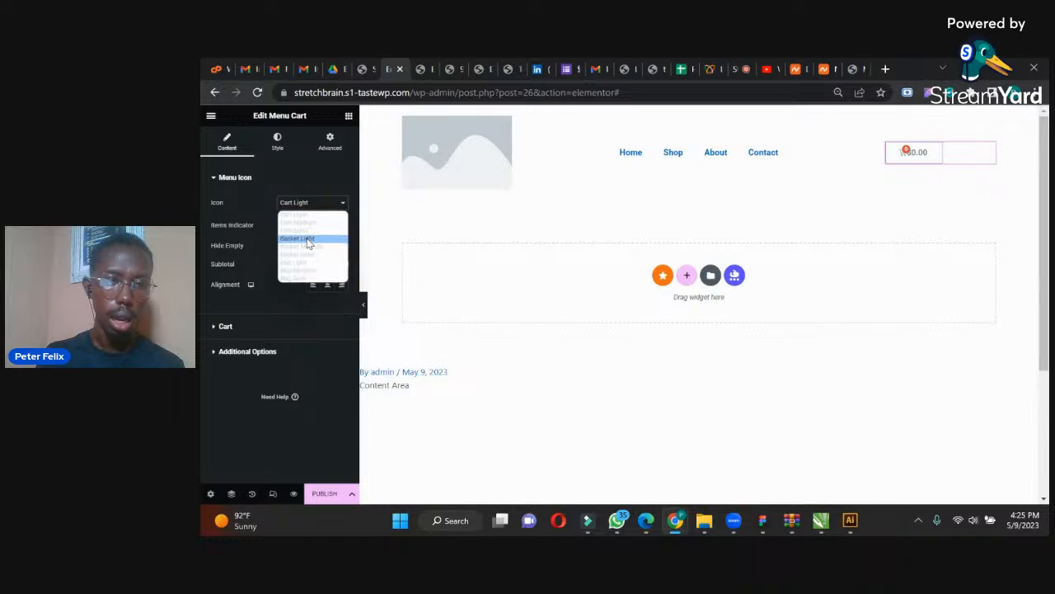
pyautogui.click(307, 240)
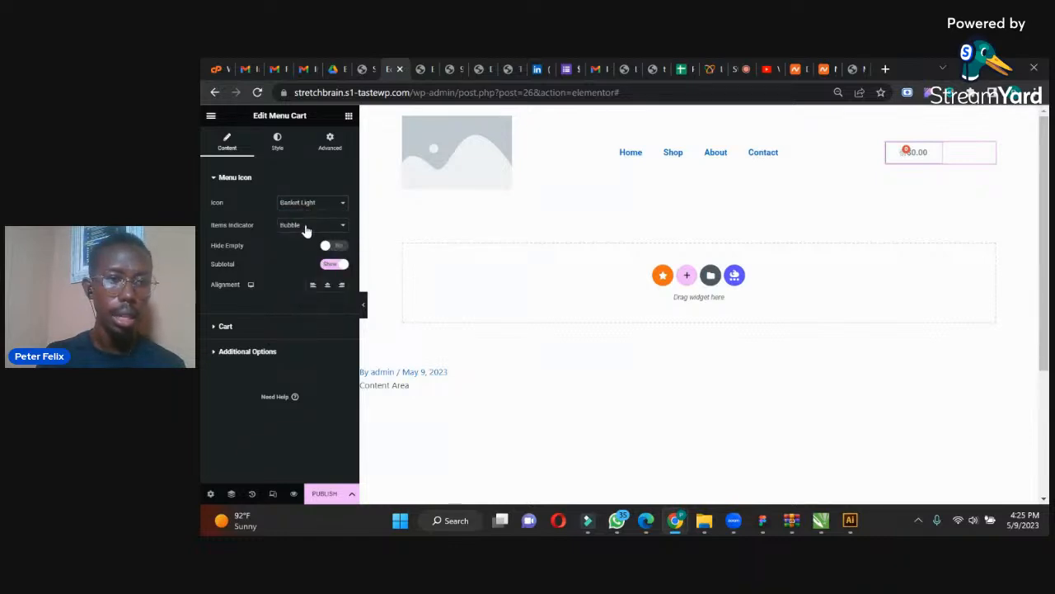
# Try the Plain items indicator, set it back to Bubble, and align the menu cart to the left.
pyautogui.click(305, 228)
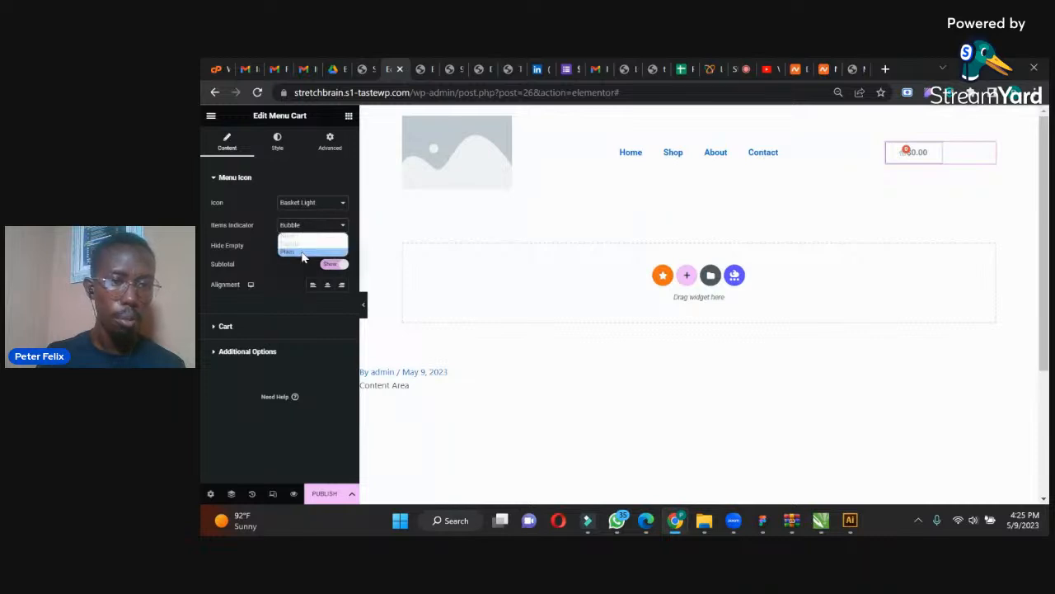
pyautogui.click(304, 252)
pyautogui.click(303, 228)
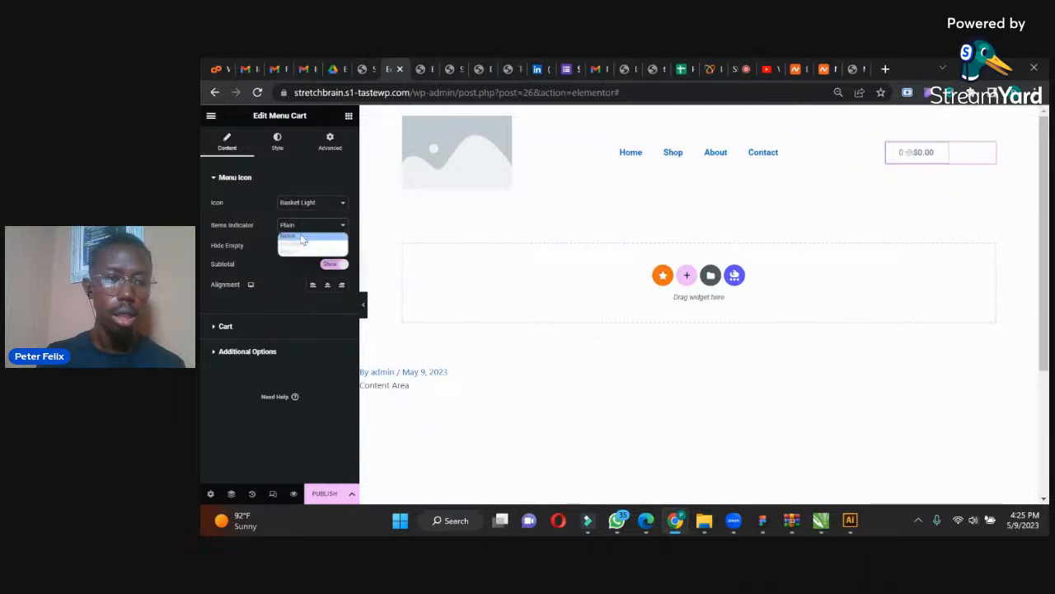
pyautogui.click(300, 245)
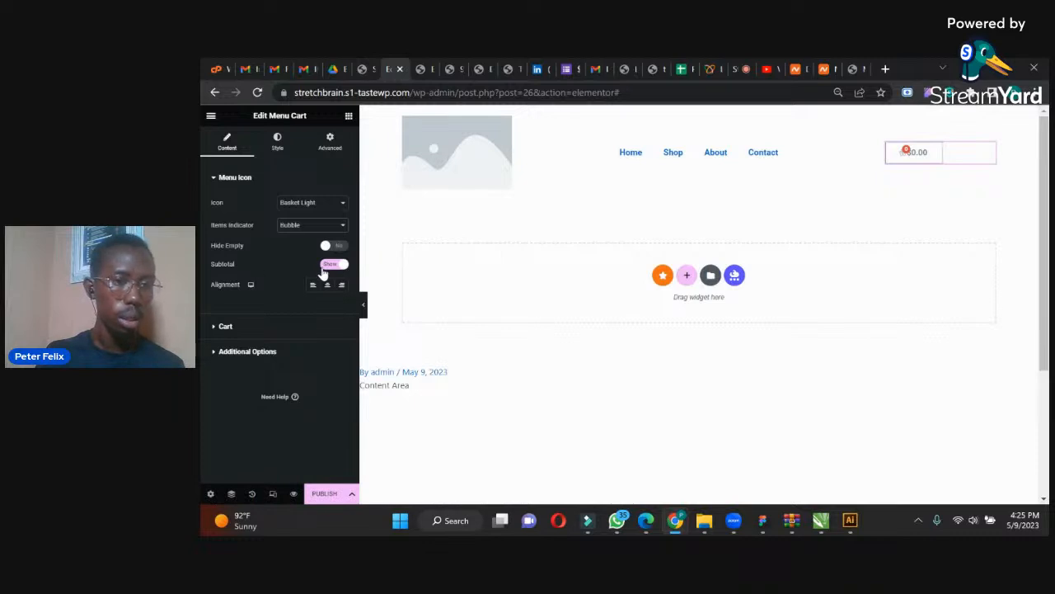
pyautogui.click(328, 286)
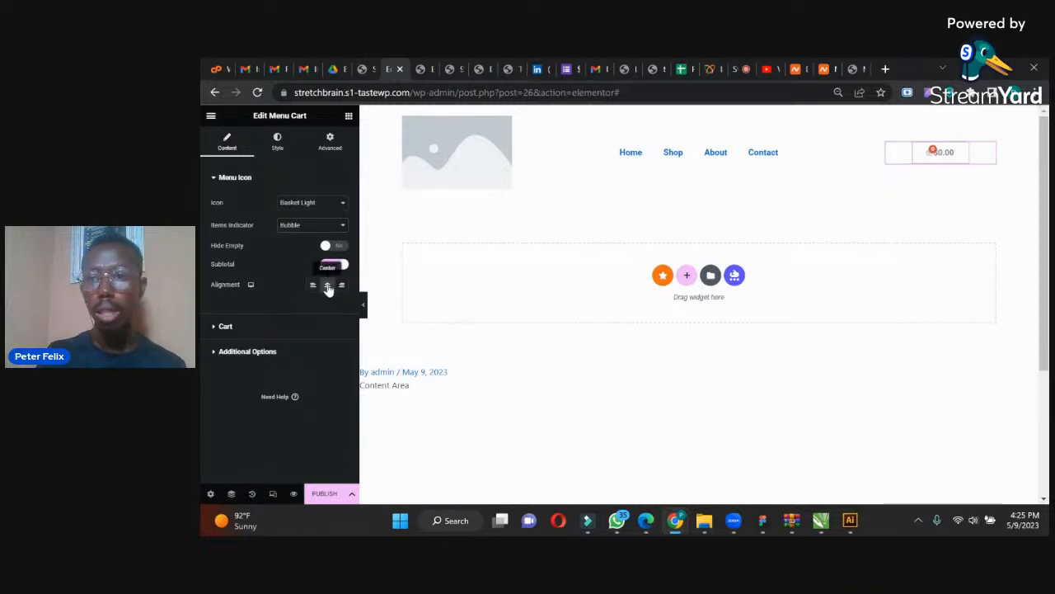
pyautogui.click(311, 285)
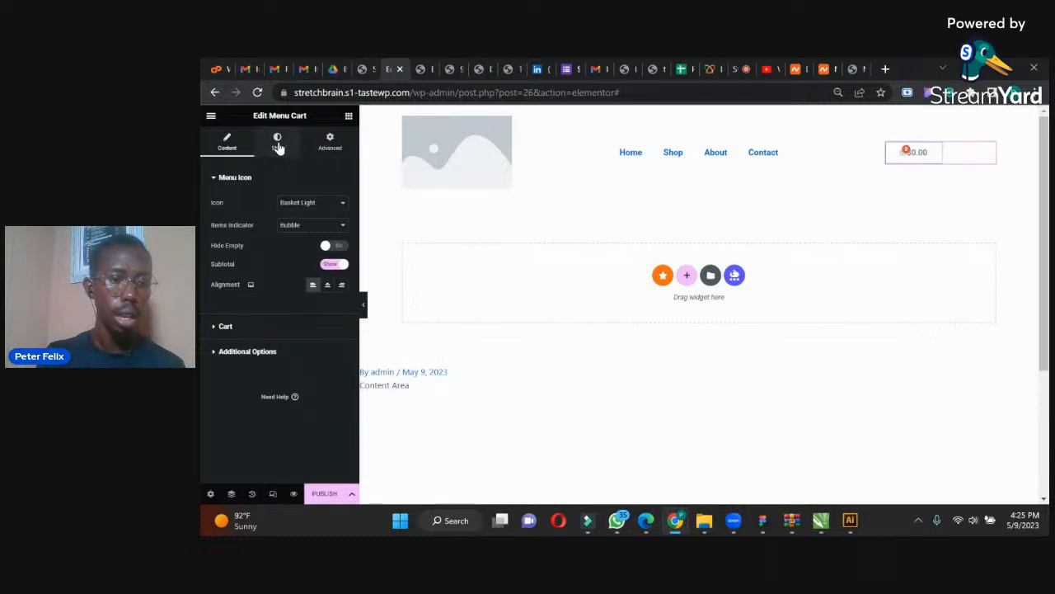
# Review the menu cart's additional options and its cart type, opening, close icon, remove item and button settings.
pyautogui.click(239, 351)
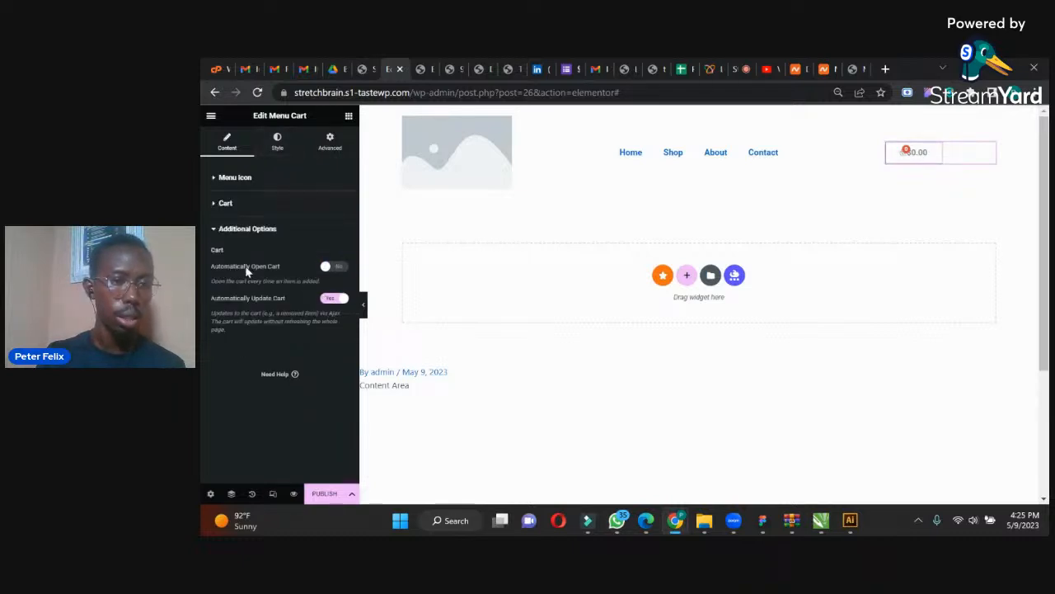
pyautogui.click(222, 204)
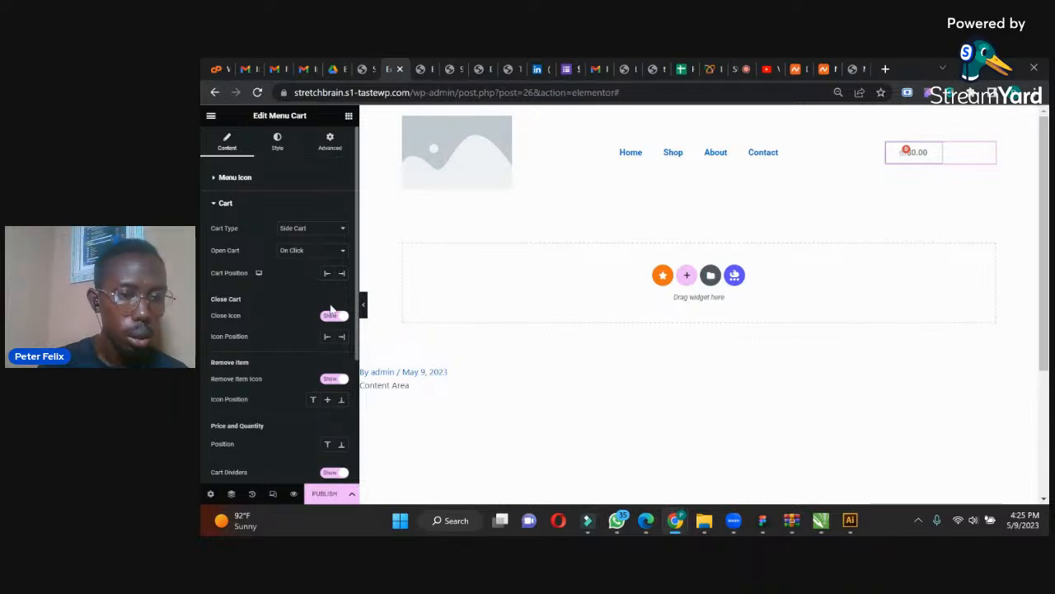
pyautogui.click(334, 251)
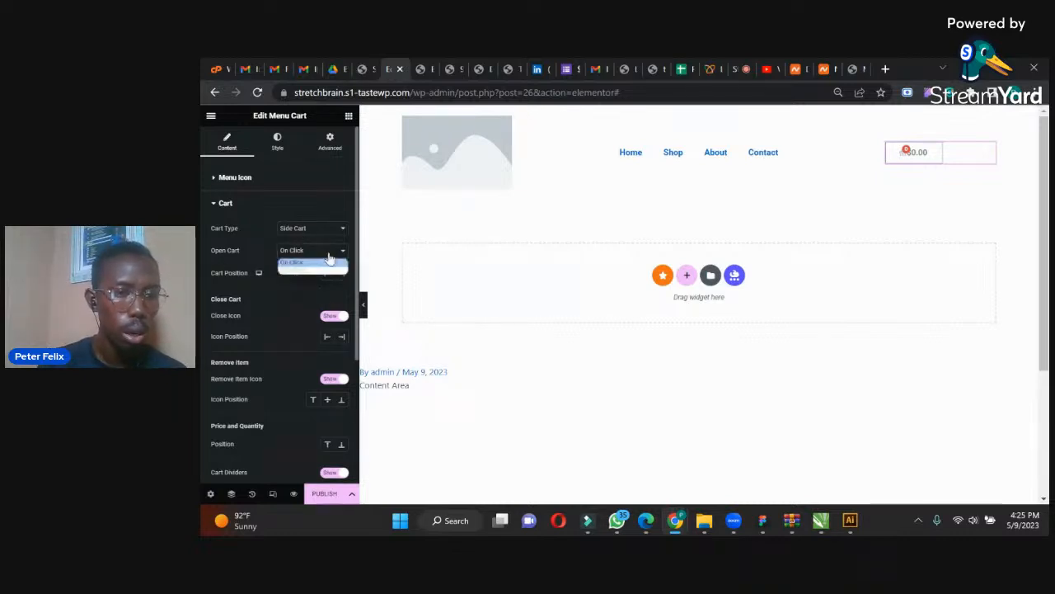
pyautogui.click(329, 258)
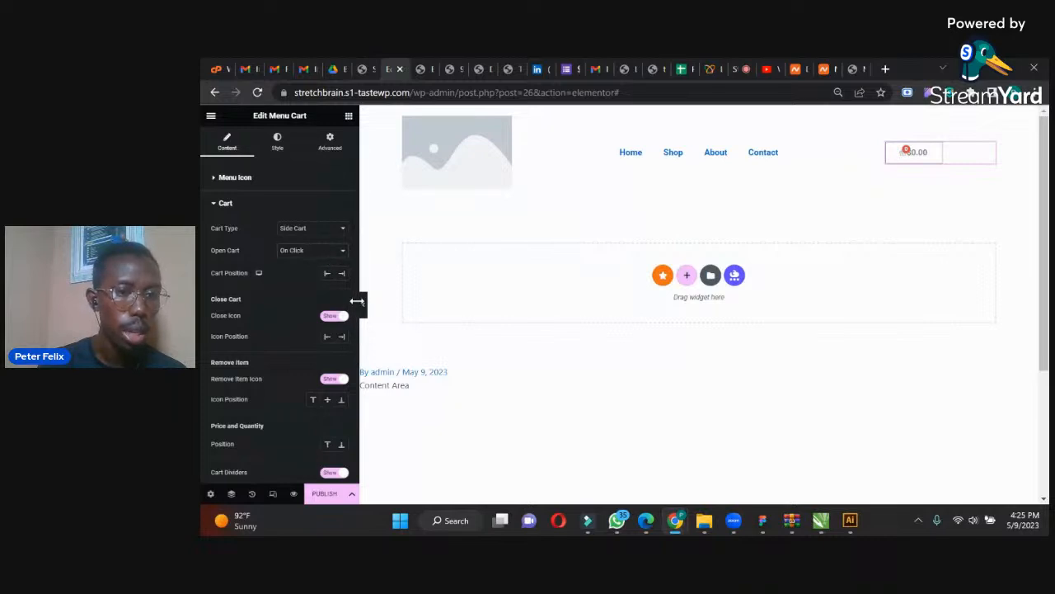
pyautogui.scroll(-3, 356, 307)
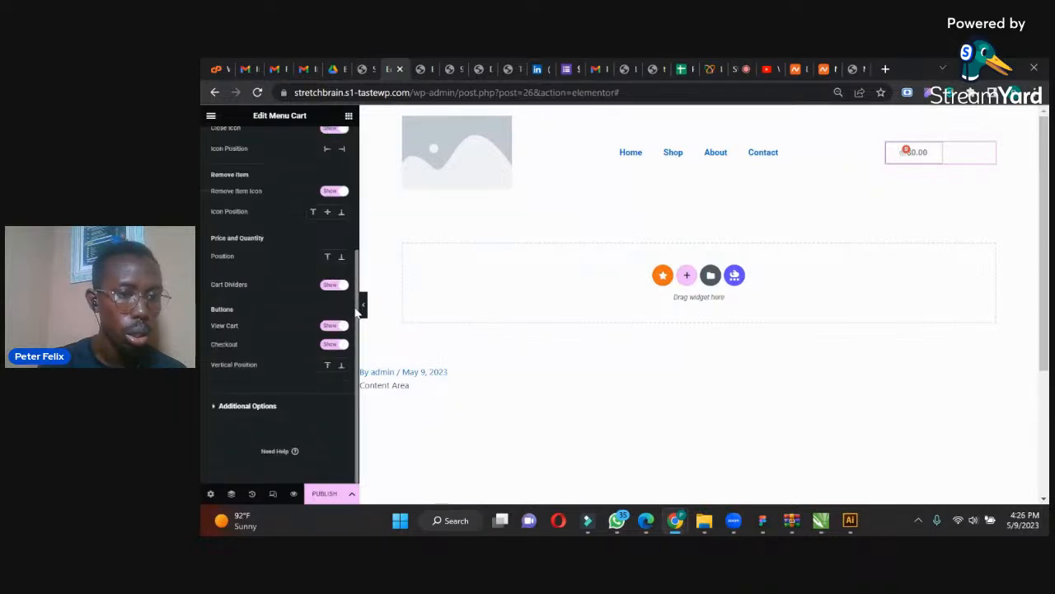
pyautogui.moveTo(356, 306); pyautogui.dragTo(344, 141)
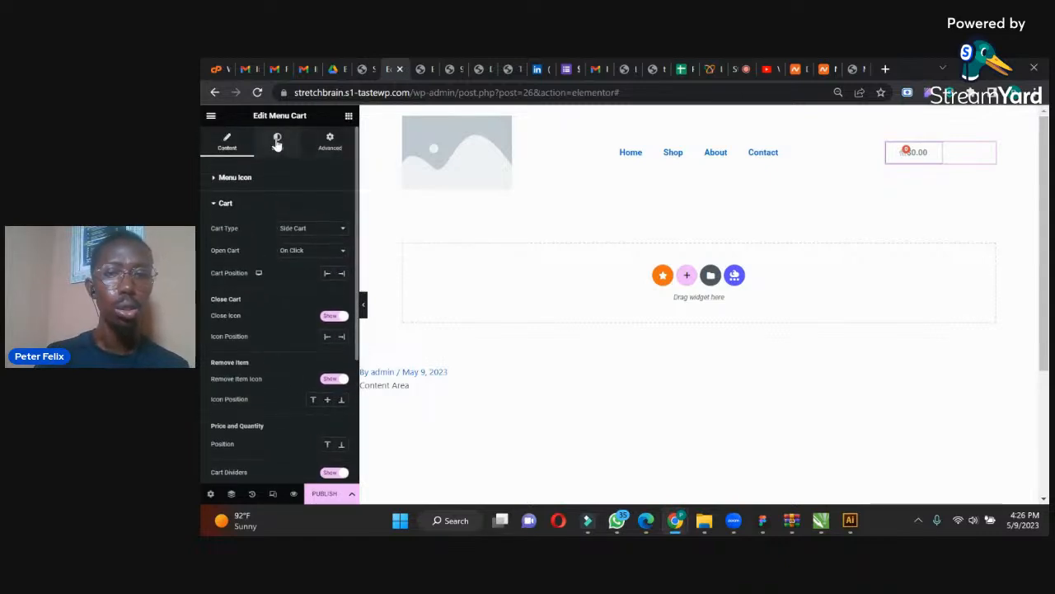
# Set the menu cart's normal text color to #000000.
pyautogui.click(277, 143)
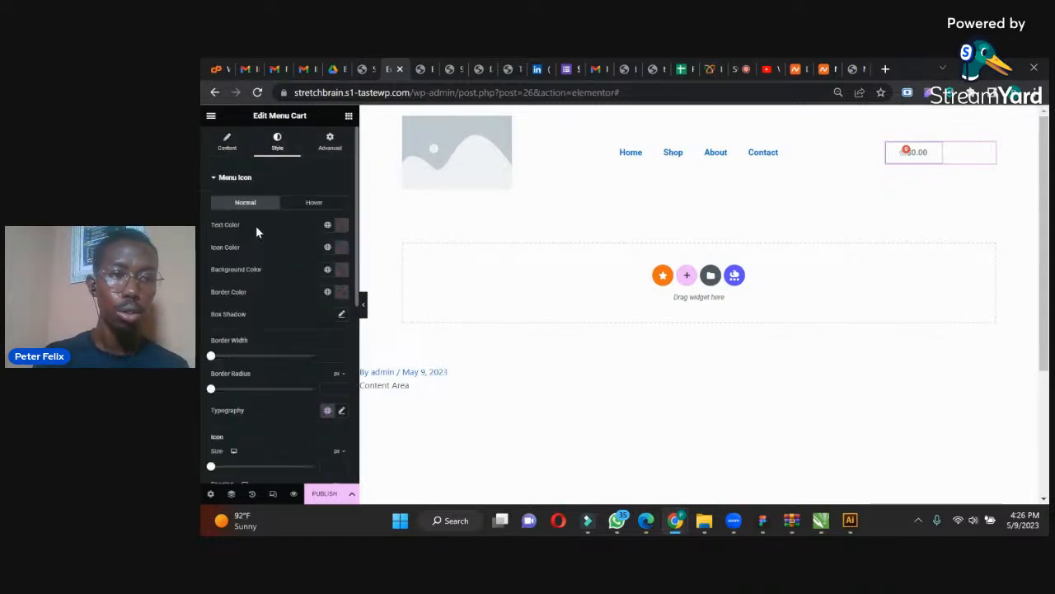
pyautogui.click(340, 225)
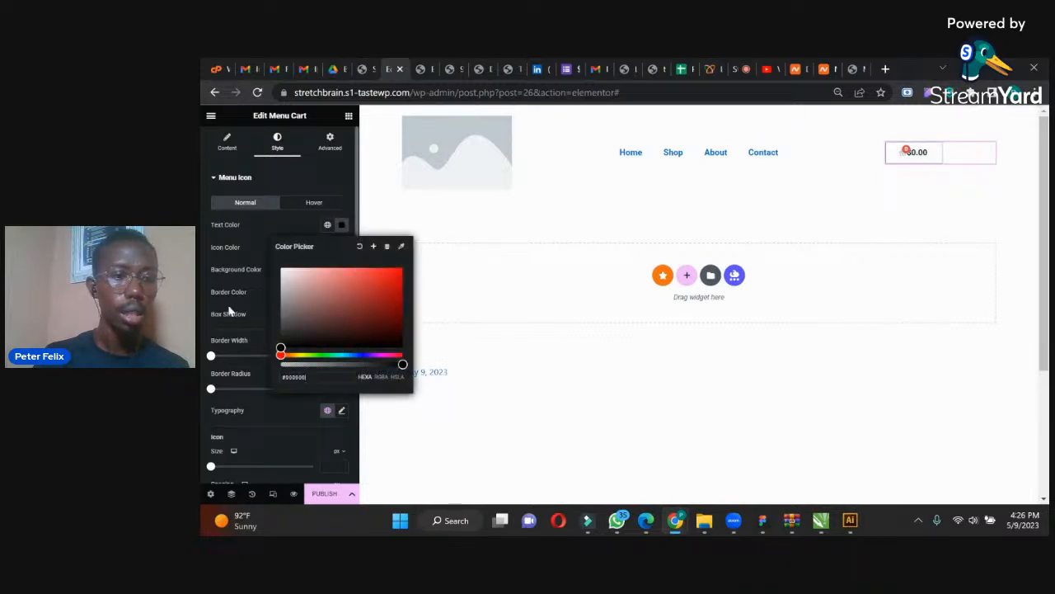
pyautogui.click(230, 310)
# Set the menu cart's icon color to the global Theme Color 1 and its icon size to 22 px.
pyautogui.click(341, 247)
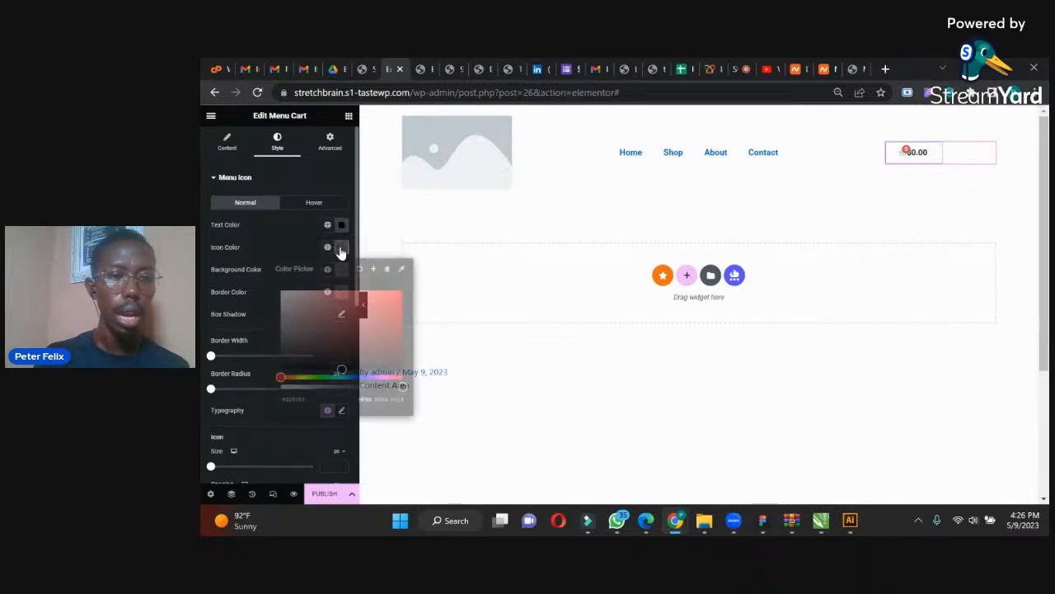
pyautogui.click(328, 247)
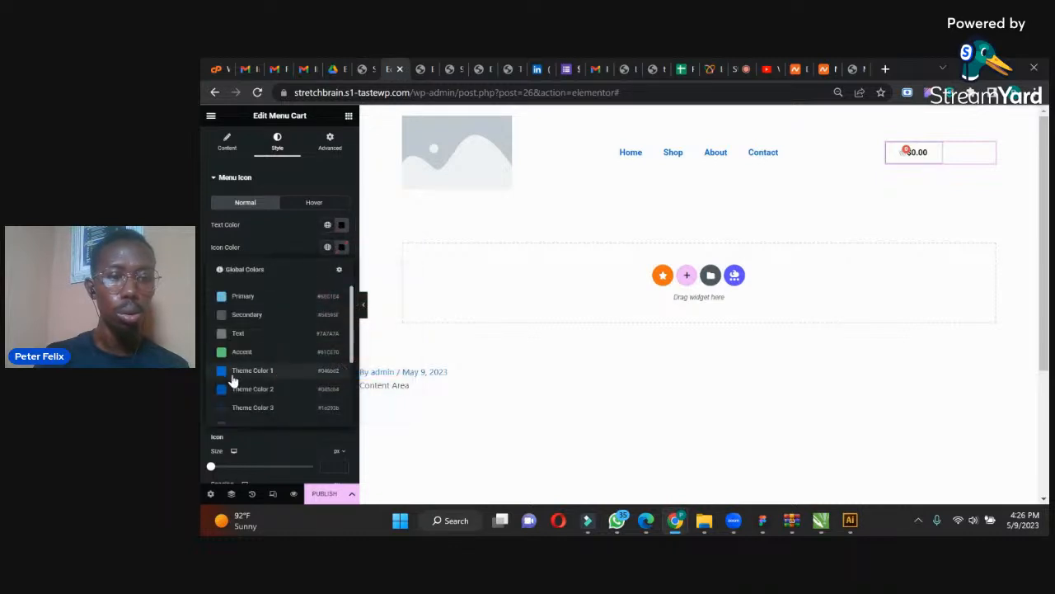
pyautogui.click(233, 372)
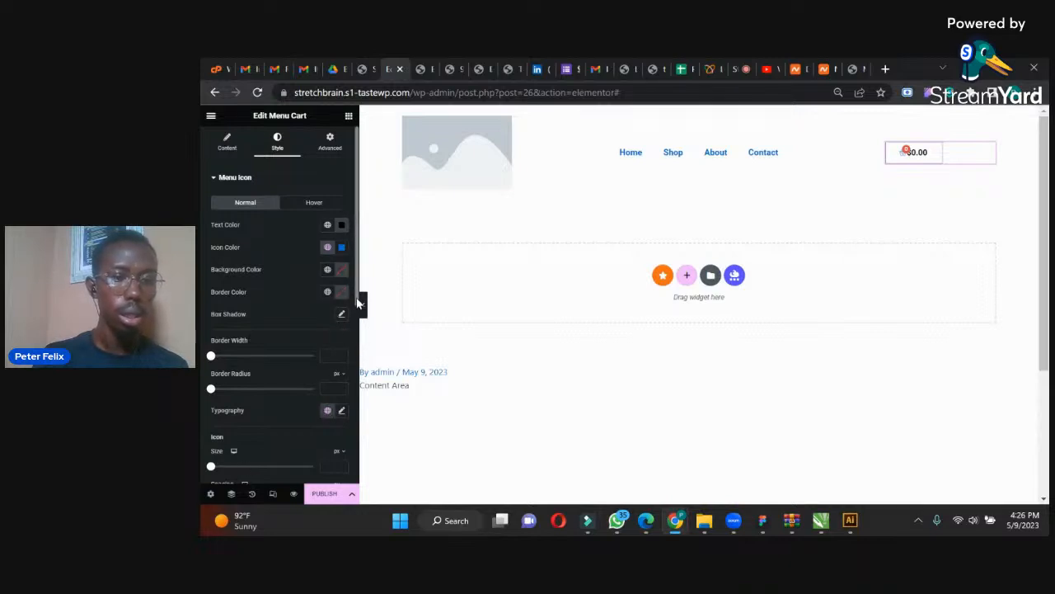
pyautogui.scroll(-3, 255, 363)
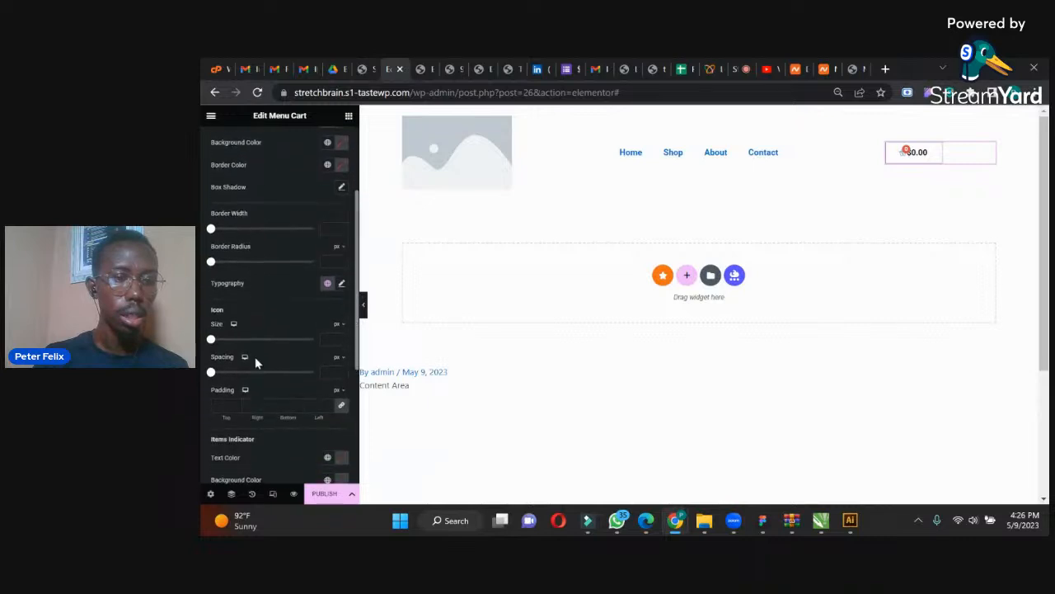
pyautogui.moveTo(212, 339); pyautogui.dragTo(257, 345)
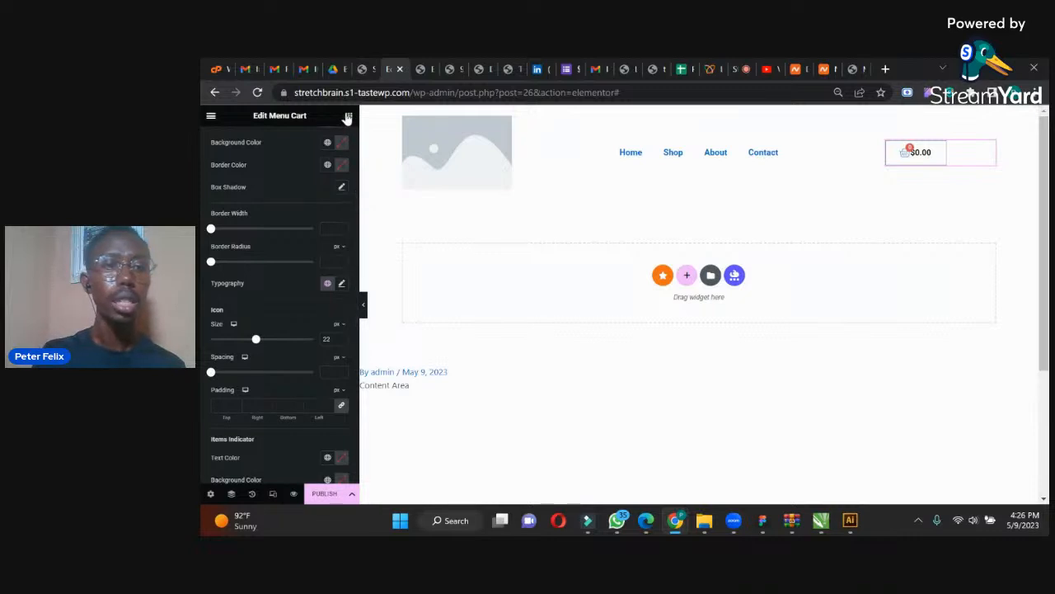
# Search the widgets for "sear" and place a Search Form in the header's last column beneath the menu cart.
pyautogui.click(348, 117)
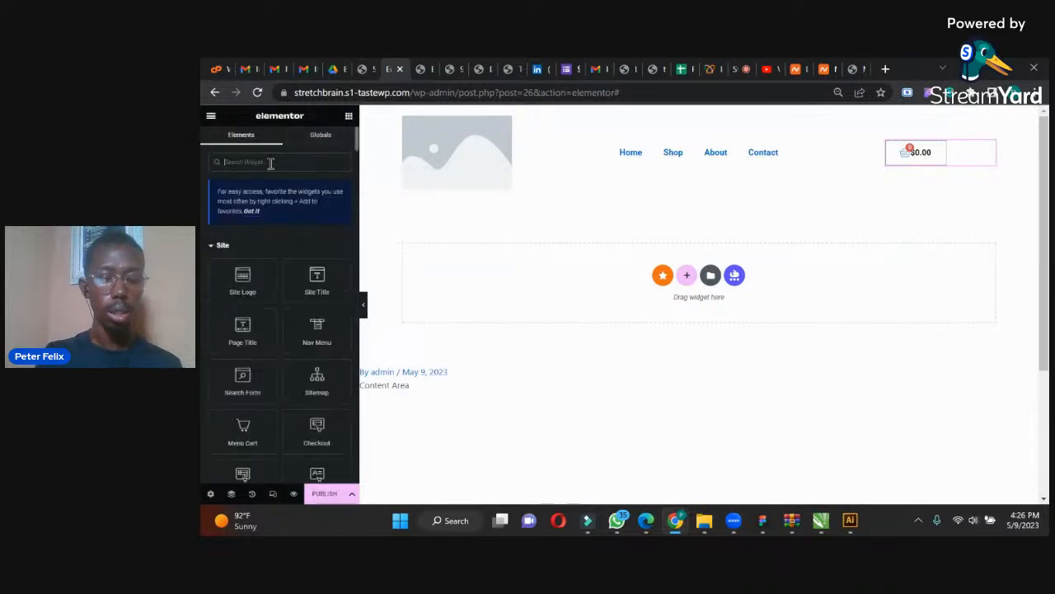
pyautogui.write('sea')
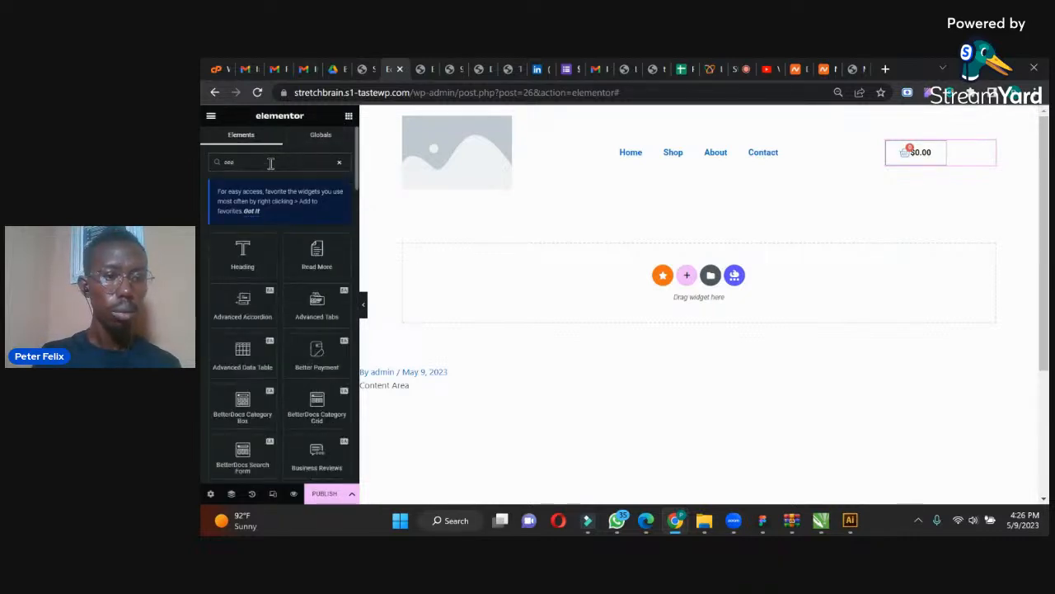
pyautogui.write('r')
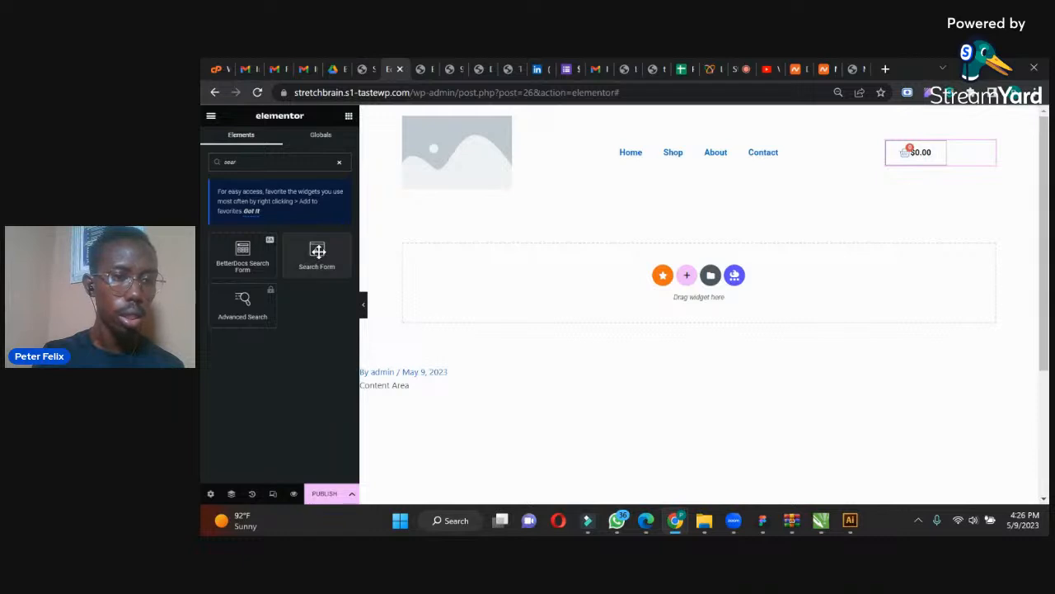
pyautogui.moveTo(318, 251); pyautogui.dragTo(983, 157)
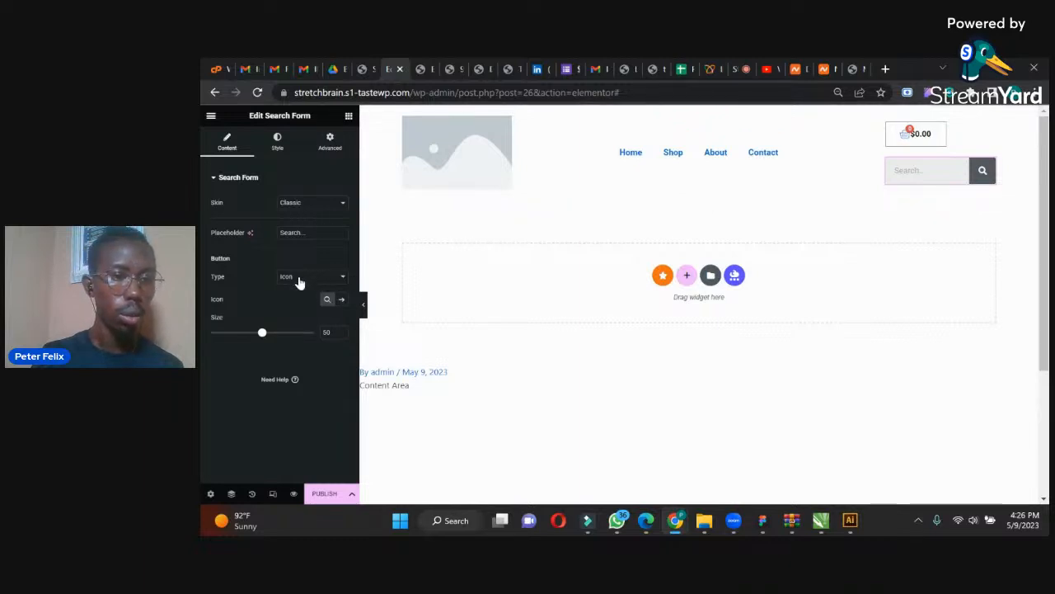
# Clear the search form's placeholder text and set its skin to Full Screen.
pyautogui.click(300, 280)
pyautogui.click(299, 284)
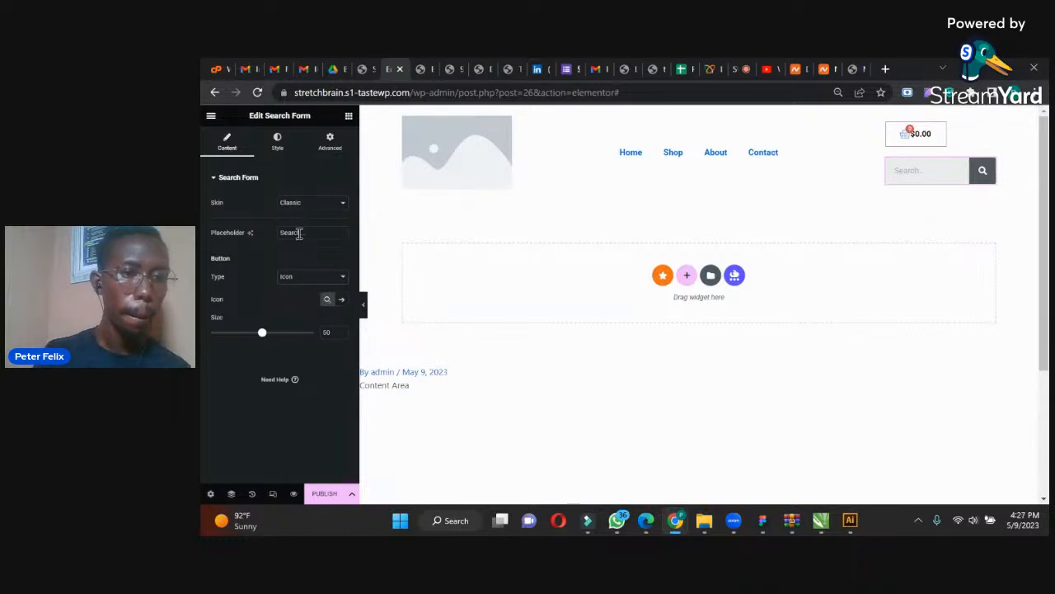
pyautogui.moveTo(312, 232); pyautogui.dragTo(281, 232)
pyautogui.press('BackSpace')
pyautogui.click(303, 203)
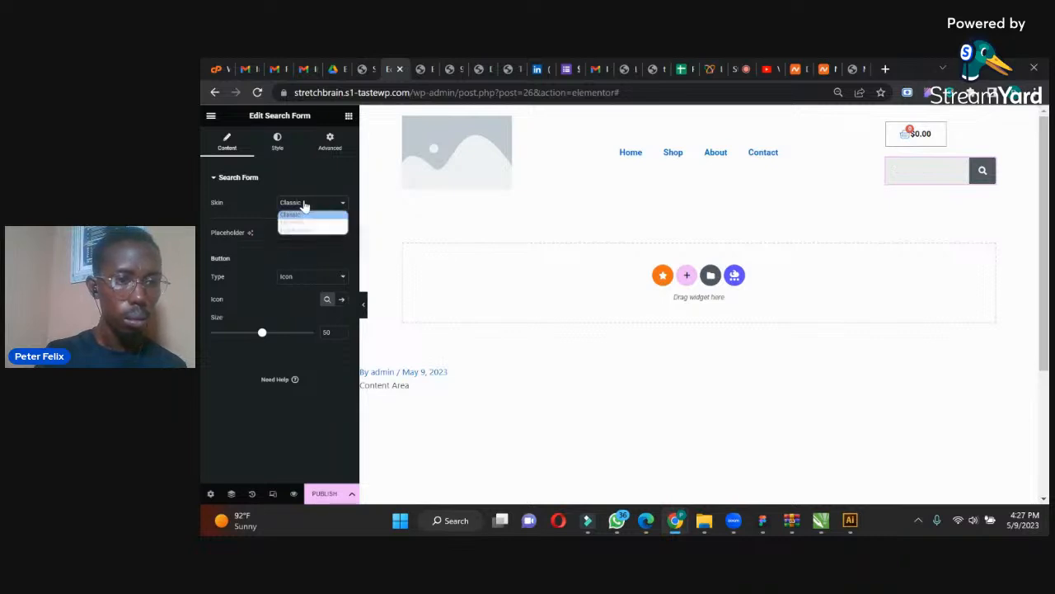
pyautogui.click(303, 221)
pyautogui.click(306, 205)
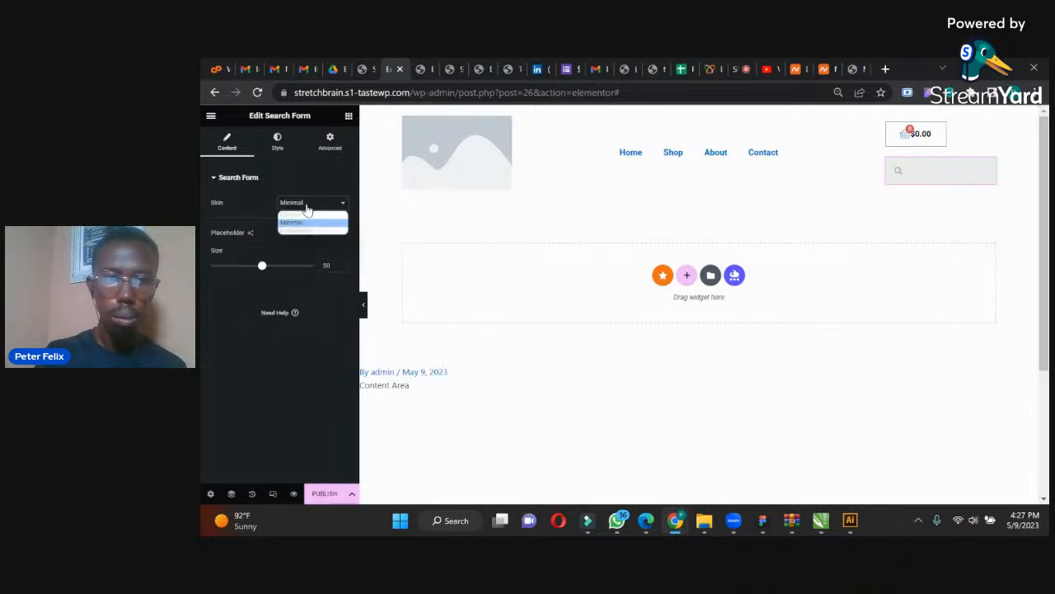
pyautogui.click(308, 233)
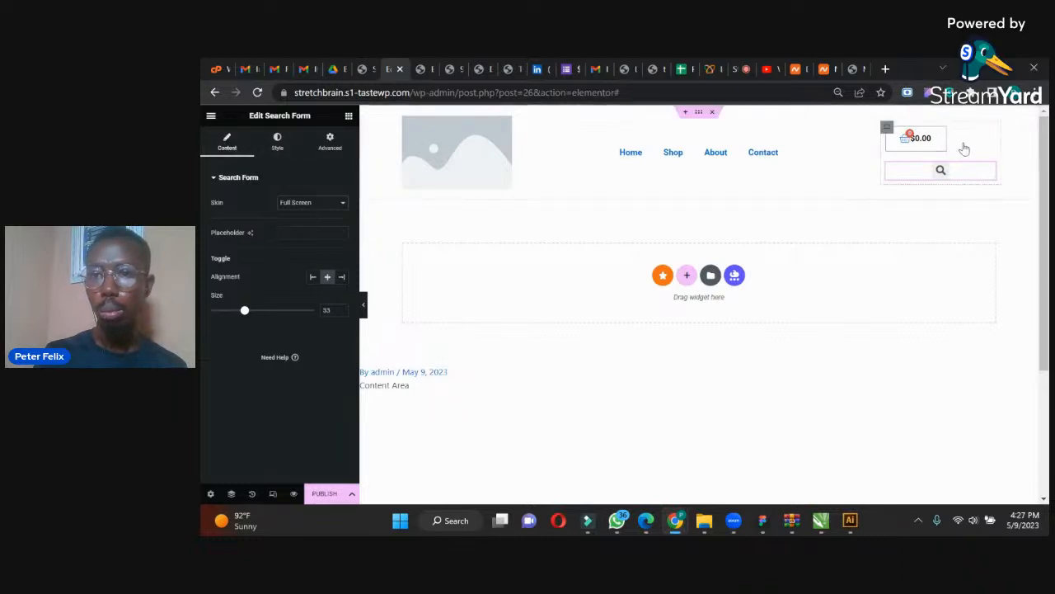
# Lay out the header's last container as a row with its items vertically centered.
pyautogui.click(943, 157)
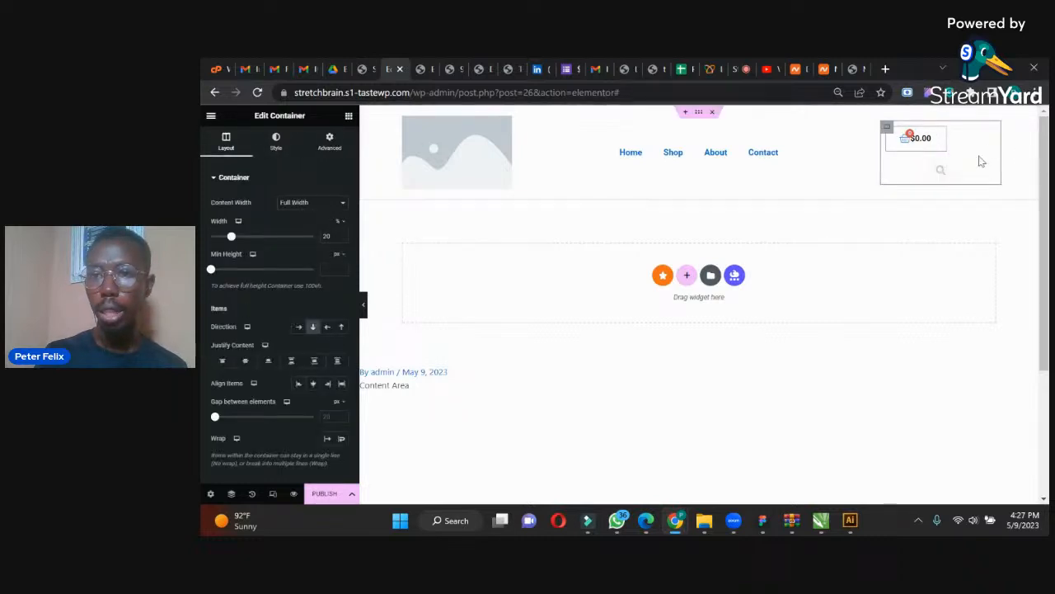
pyautogui.click(299, 327)
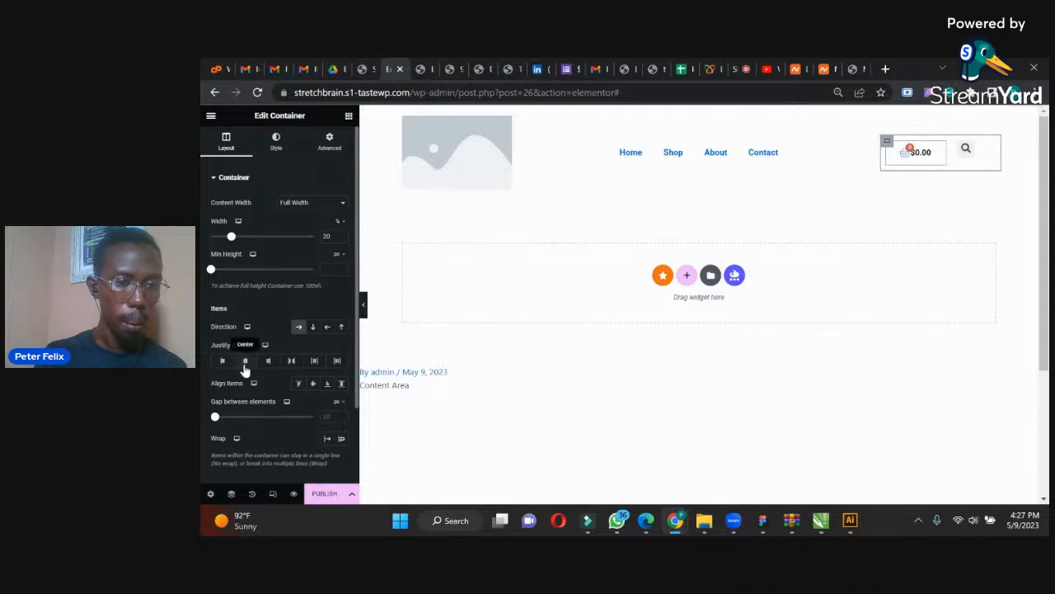
pyautogui.click(313, 384)
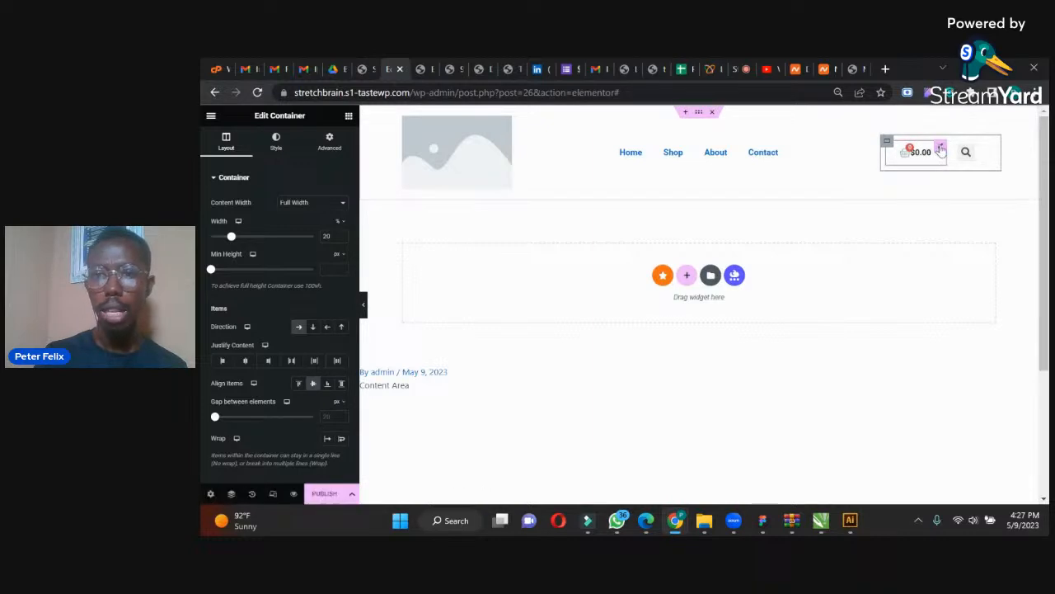
# Set the menu cart's padding to 0 px on all four sides.
pyautogui.click(939, 149)
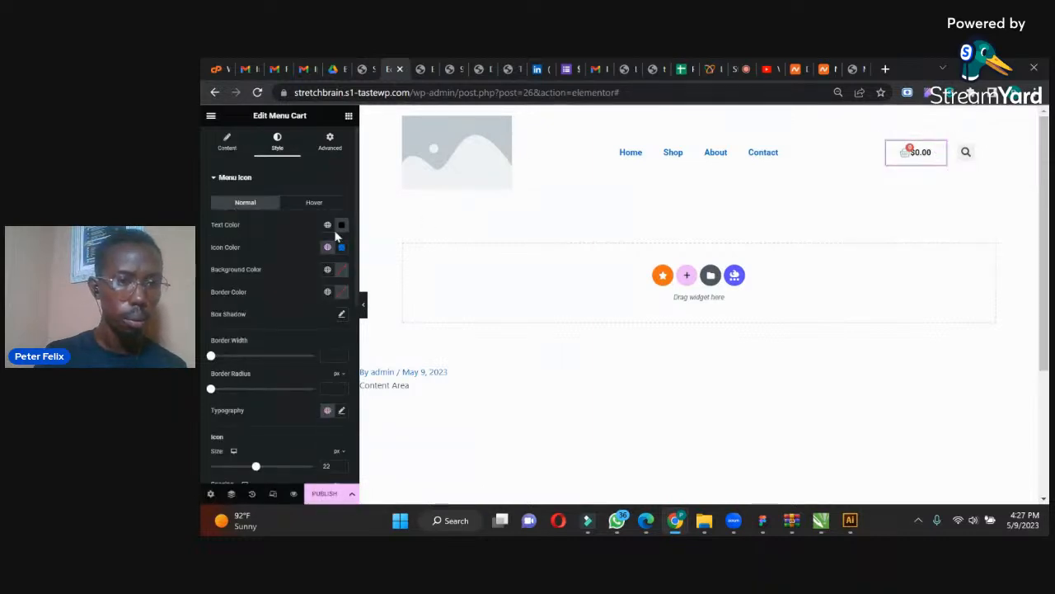
pyautogui.scroll(-5, 353, 229)
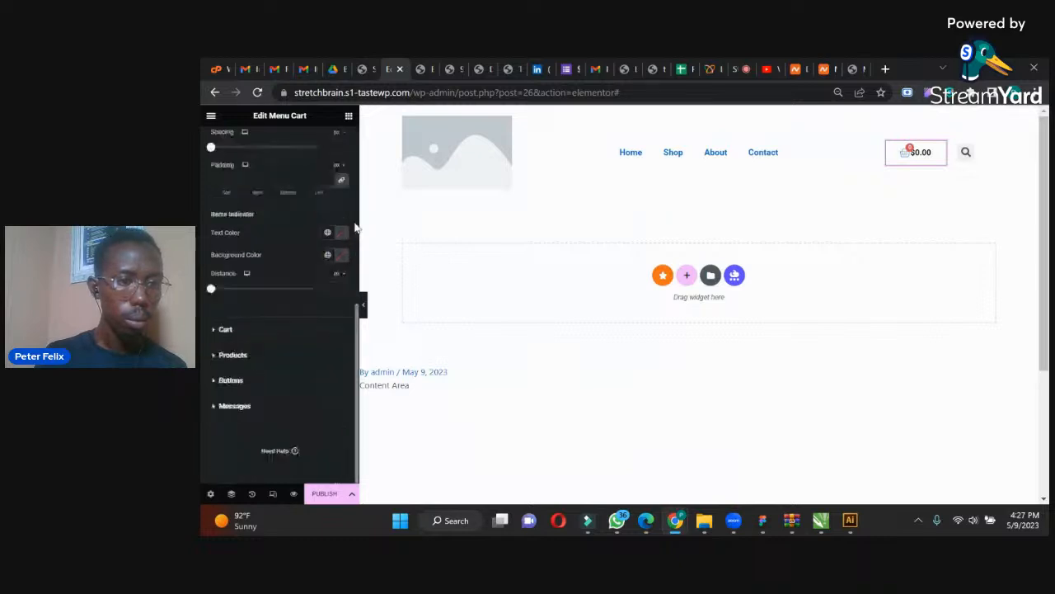
pyautogui.click(344, 181)
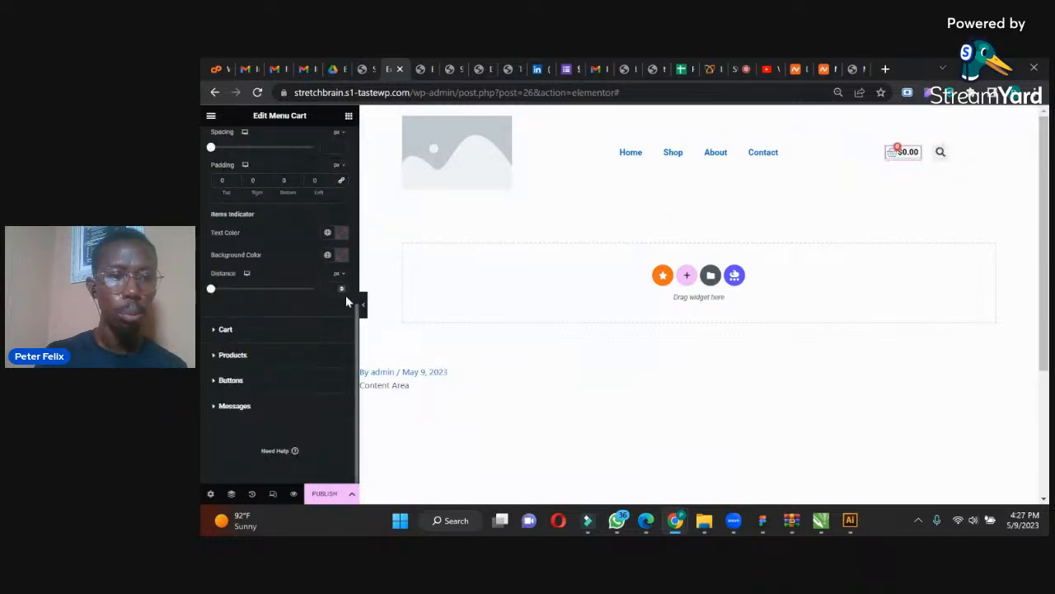
pyautogui.moveTo(356, 327); pyautogui.dragTo(337, 173)
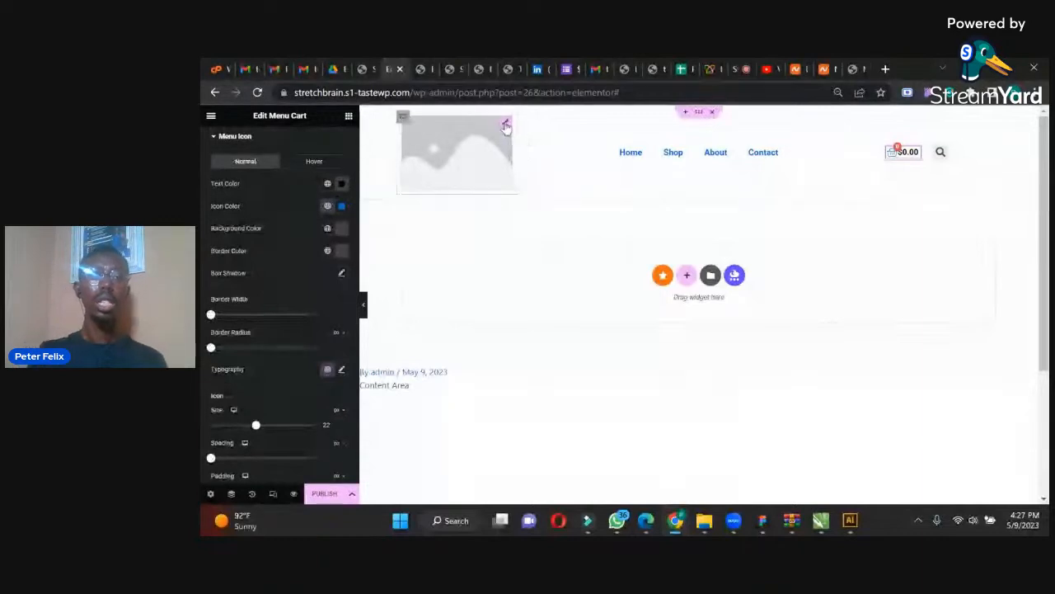
# Set the site logo image's width to 36%.
pyautogui.click(506, 125)
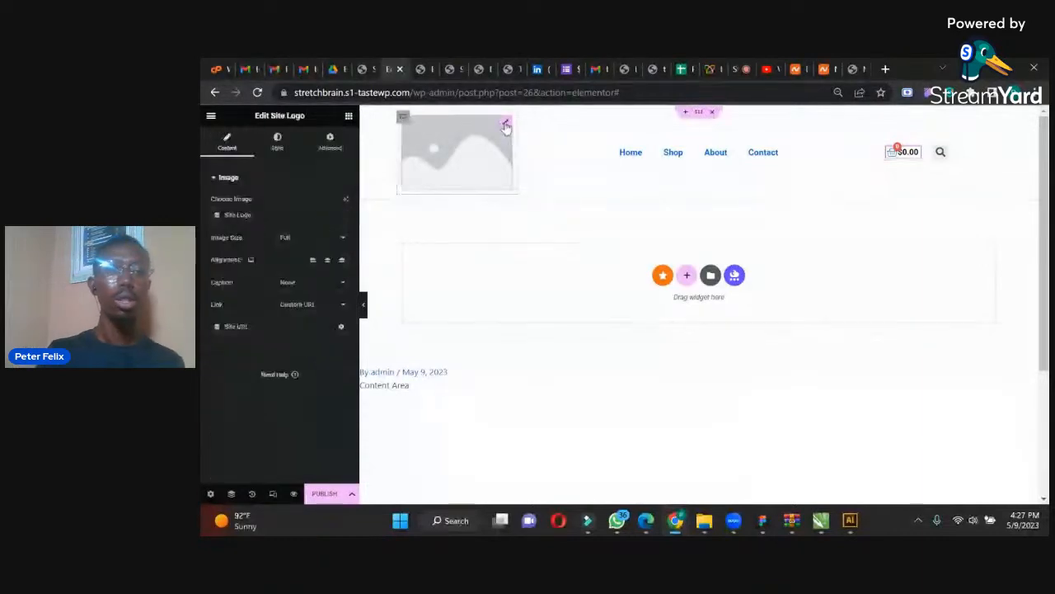
pyautogui.click(277, 141)
pyautogui.moveTo(211, 216); pyautogui.dragTo(247, 214)
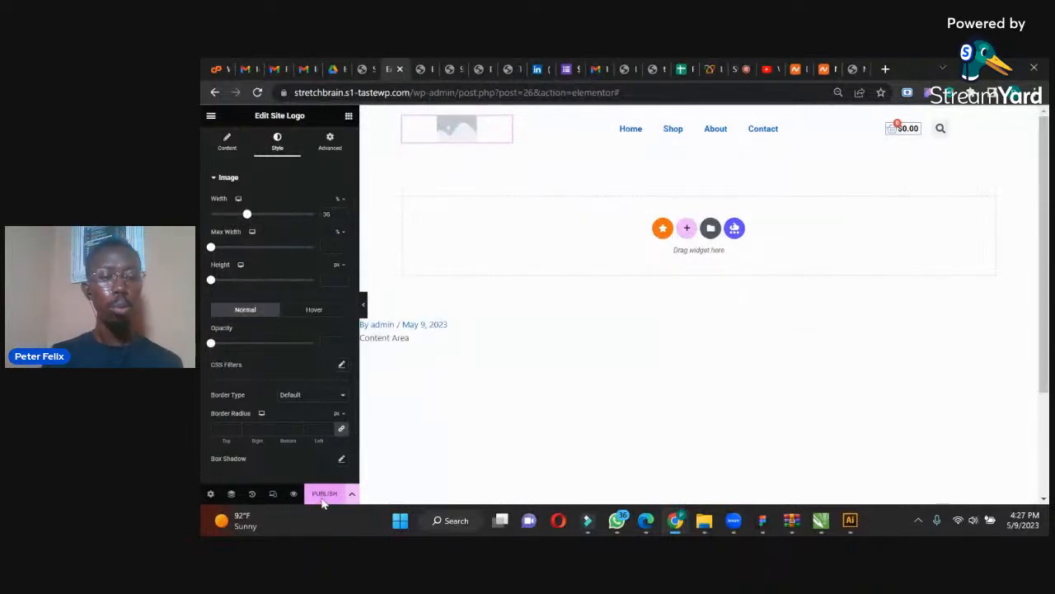
# Publish the header template with an Include display condition covering the entire site.
pyautogui.click(323, 493)
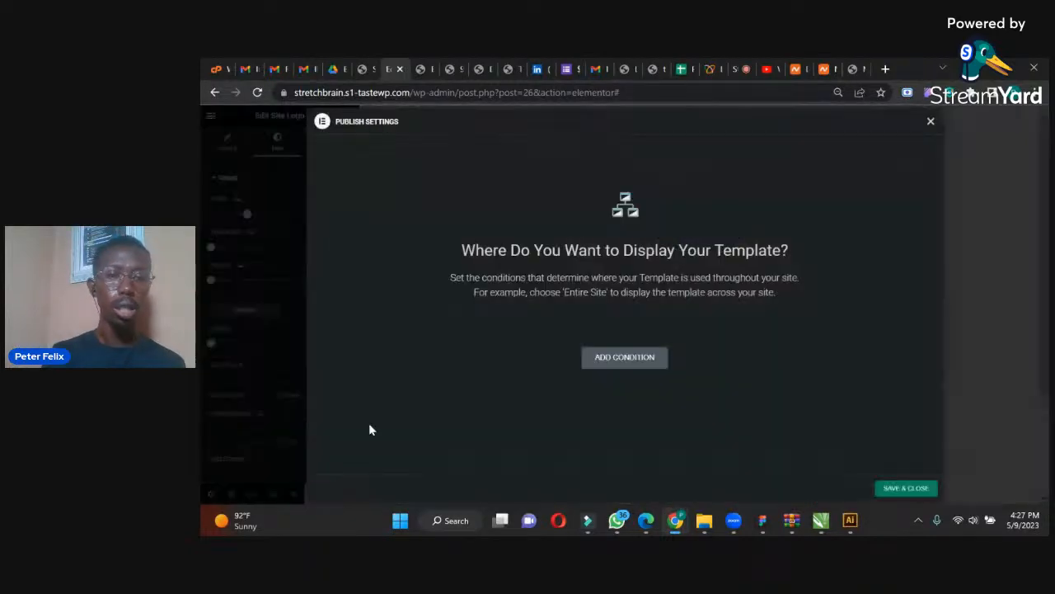
pyautogui.click(614, 358)
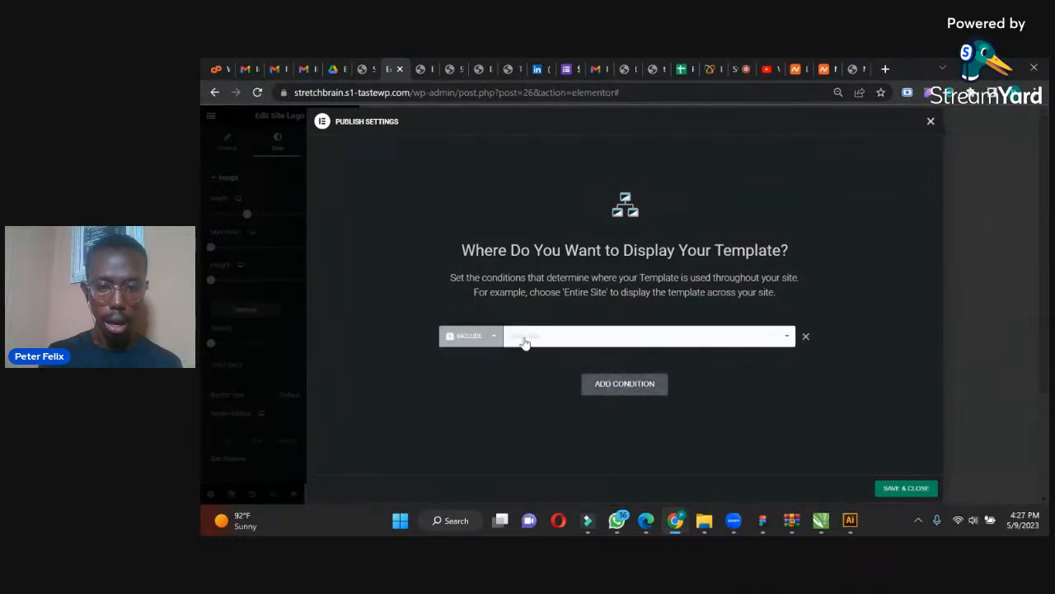
pyautogui.click(906, 488)
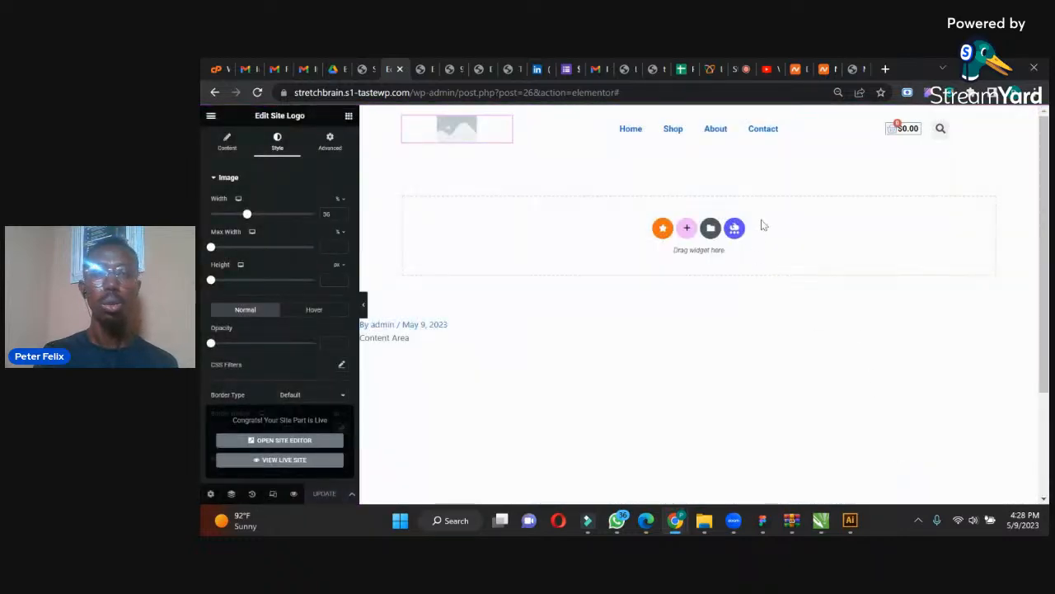
# Reload the live site to check the published header, and return to the header editor.
pyautogui.click(361, 69)
pyautogui.click(257, 93)
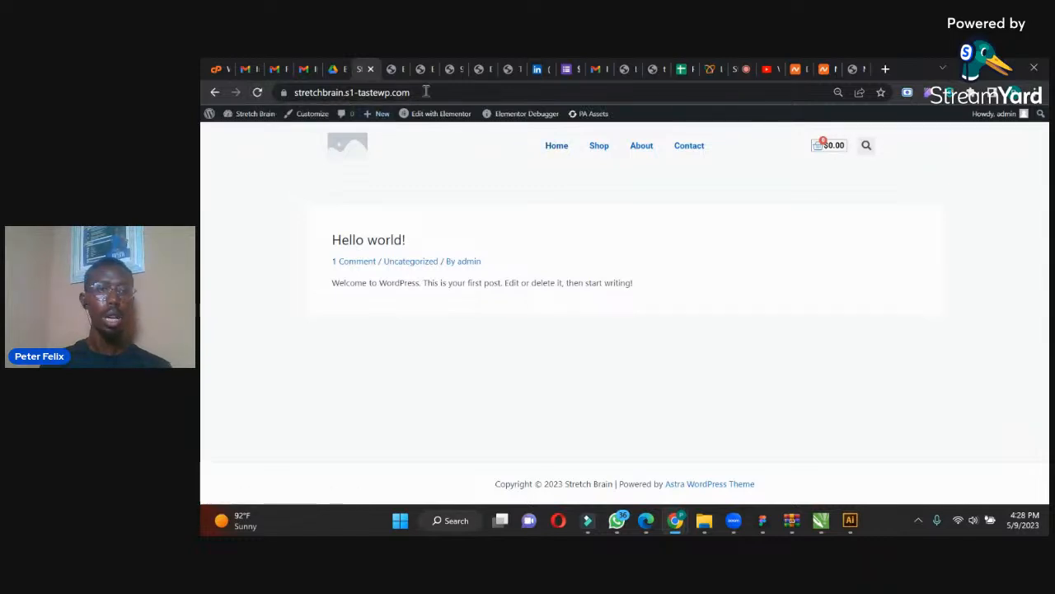
pyautogui.click(391, 67)
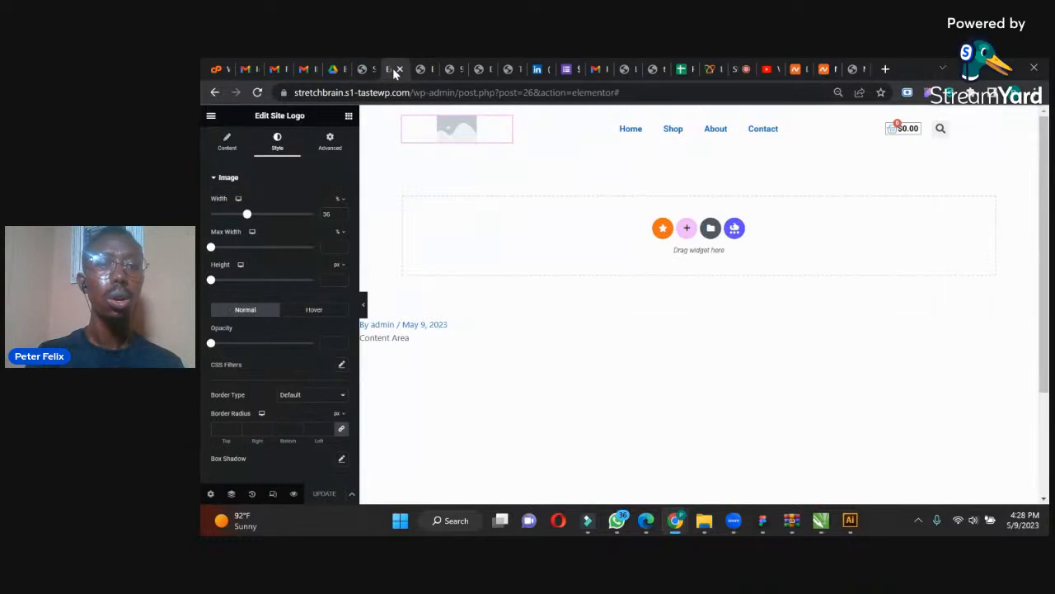
# Leave the header editor for the WordPress admin and open the Customizer for the active theme.
pyautogui.click(212, 92)
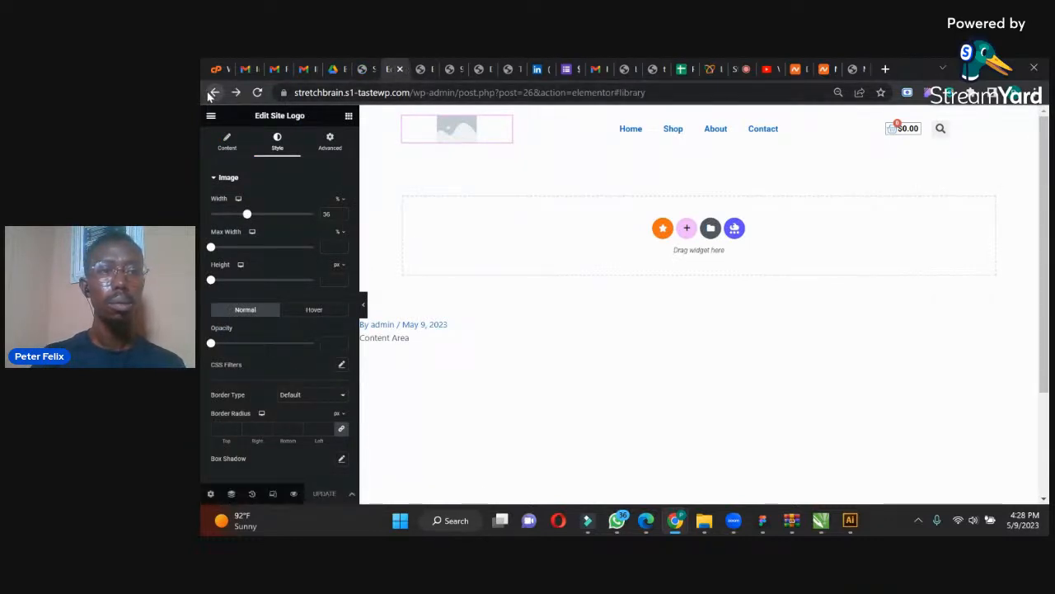
pyautogui.click(213, 93)
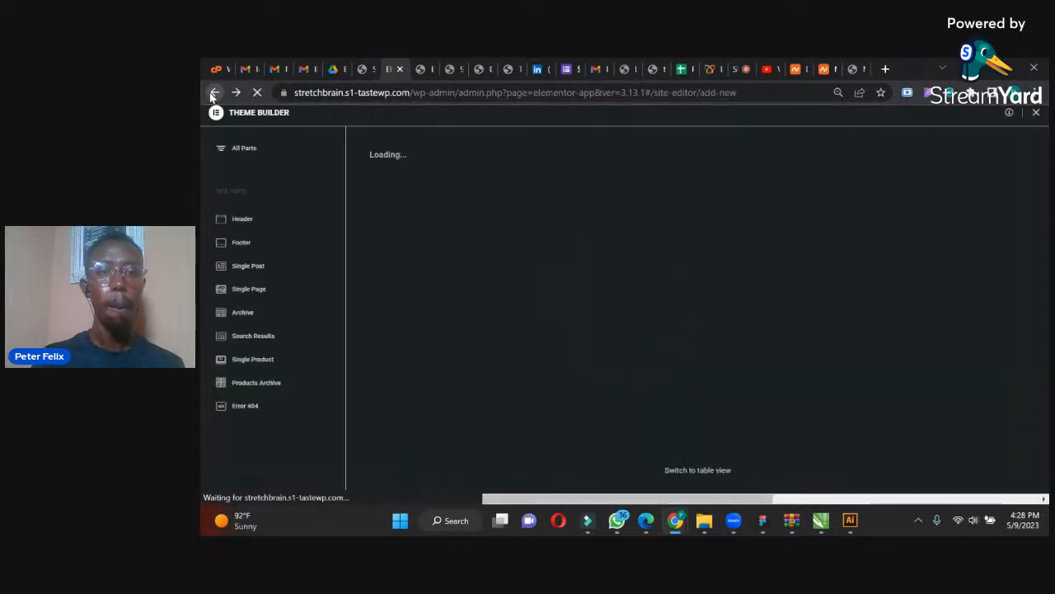
pyautogui.click(213, 93)
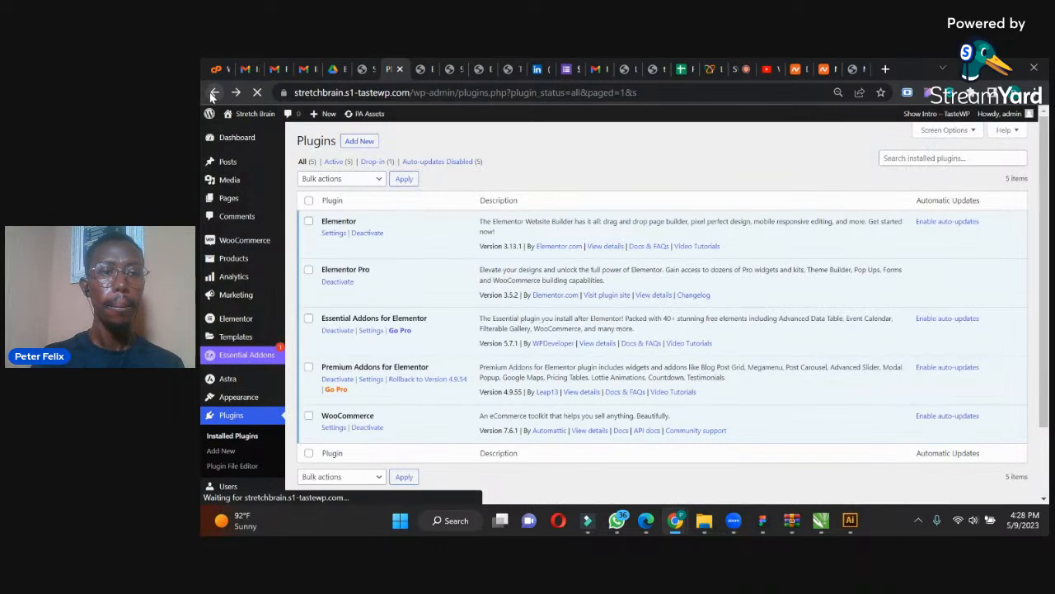
pyautogui.moveTo(251, 261)
pyautogui.scroll(-2, 251, 261)
pyautogui.moveTo(1046, 231); pyautogui.dragTo(1047, 168)
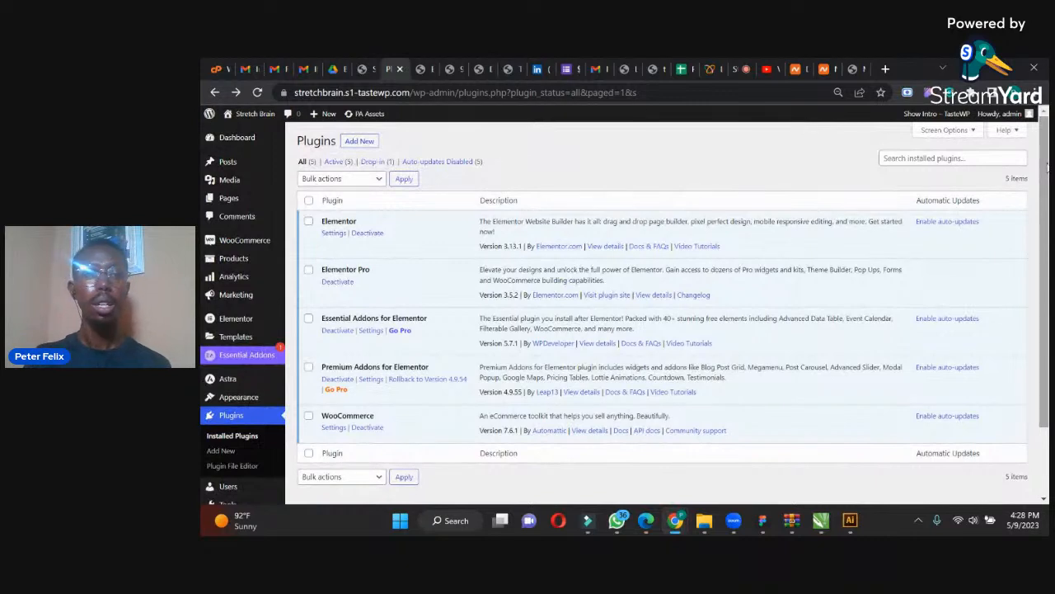
pyautogui.moveTo(241, 171)
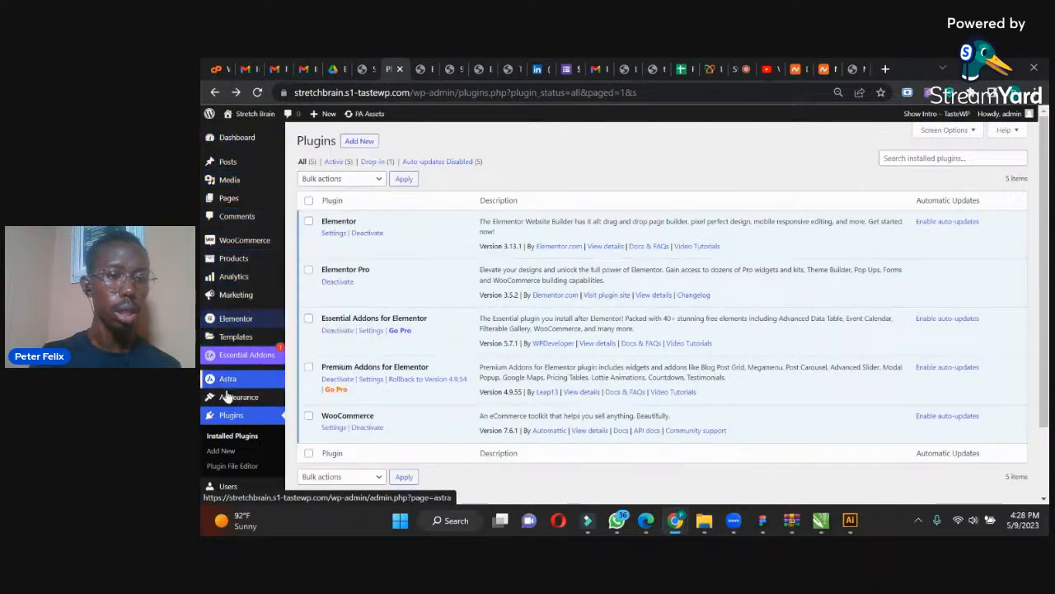
pyautogui.moveTo(226, 396)
pyautogui.click(301, 415)
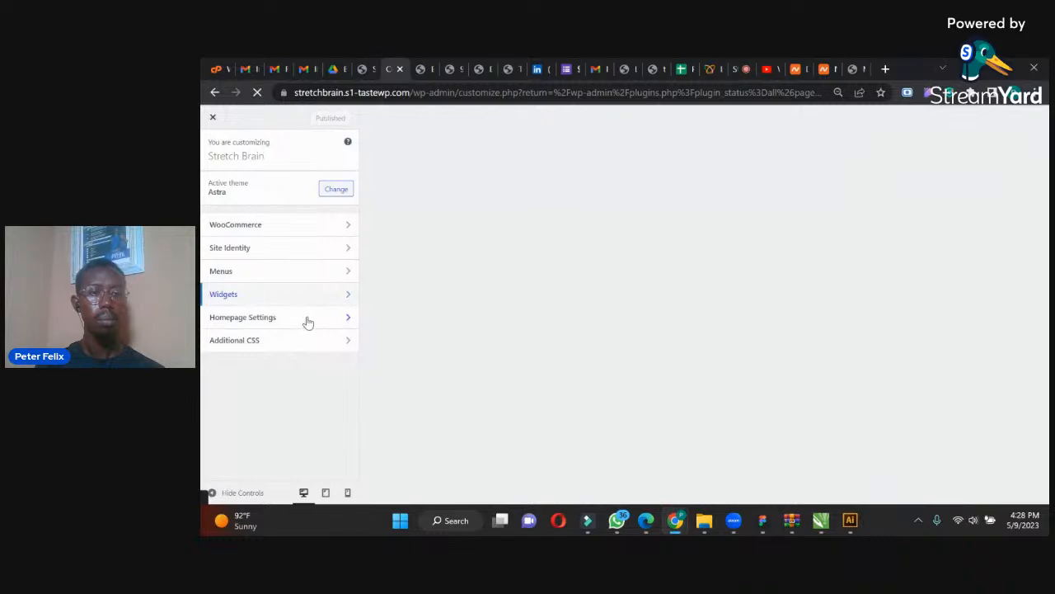
# Set the homepage to display the static page Home, publish the change, and close the Customizer.
pyautogui.click(302, 321)
pyautogui.scroll(-2, 247, 302)
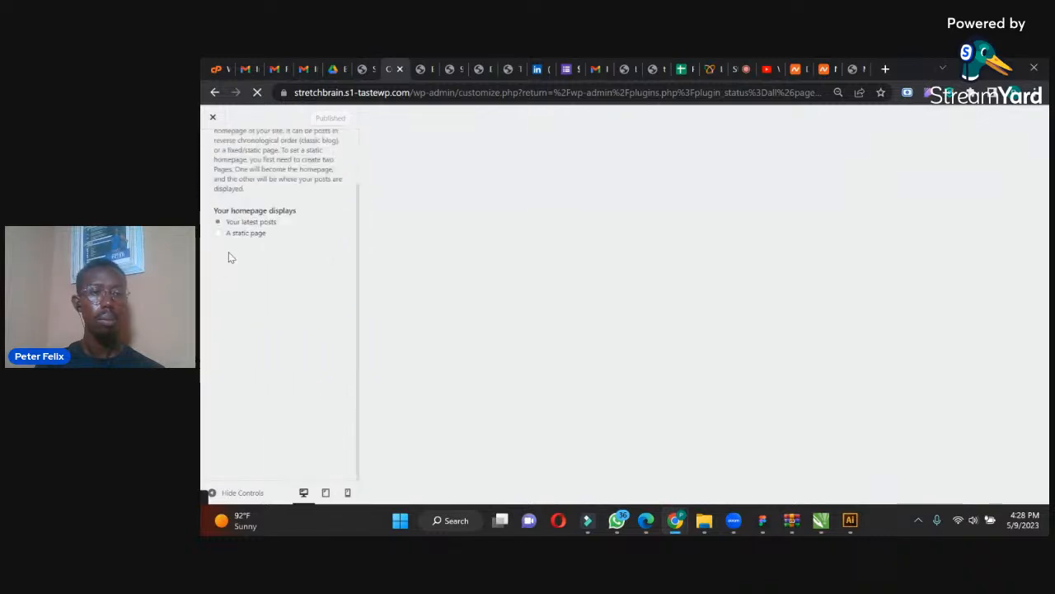
pyautogui.scroll(2, 227, 260)
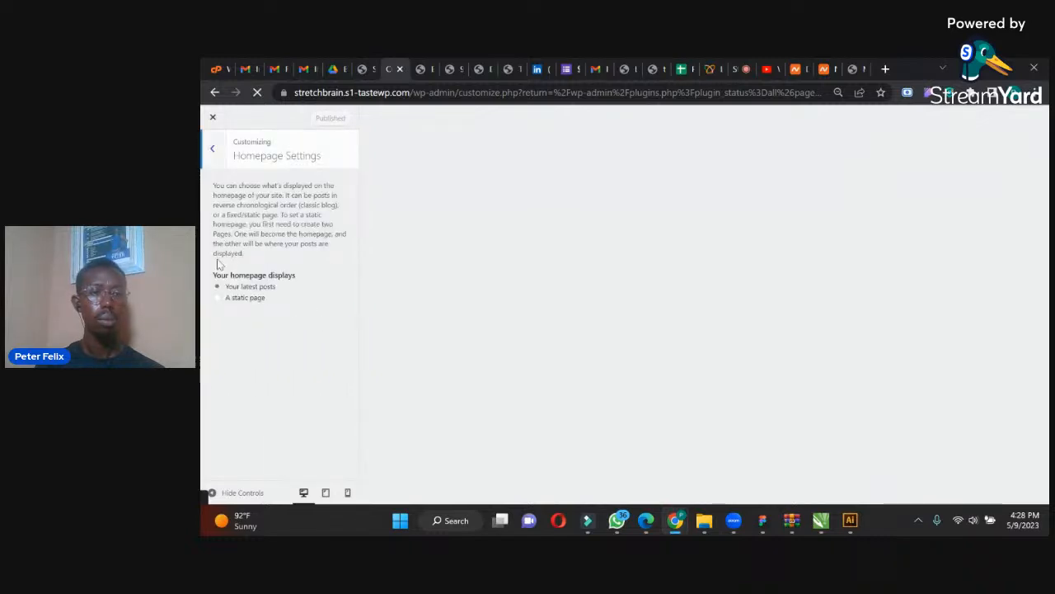
pyautogui.click(244, 306)
pyautogui.click(244, 340)
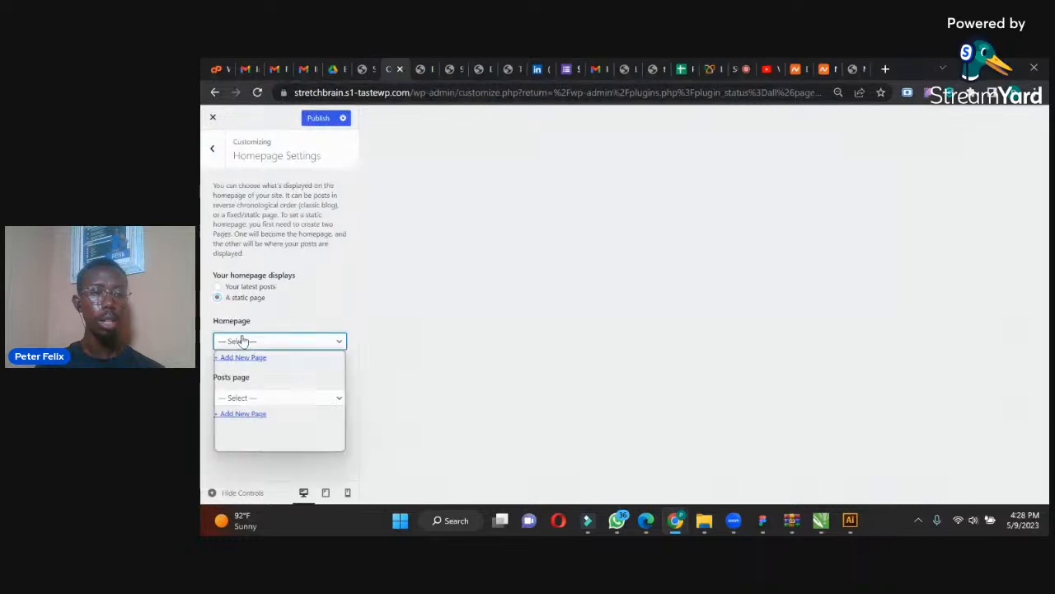
pyautogui.click(240, 407)
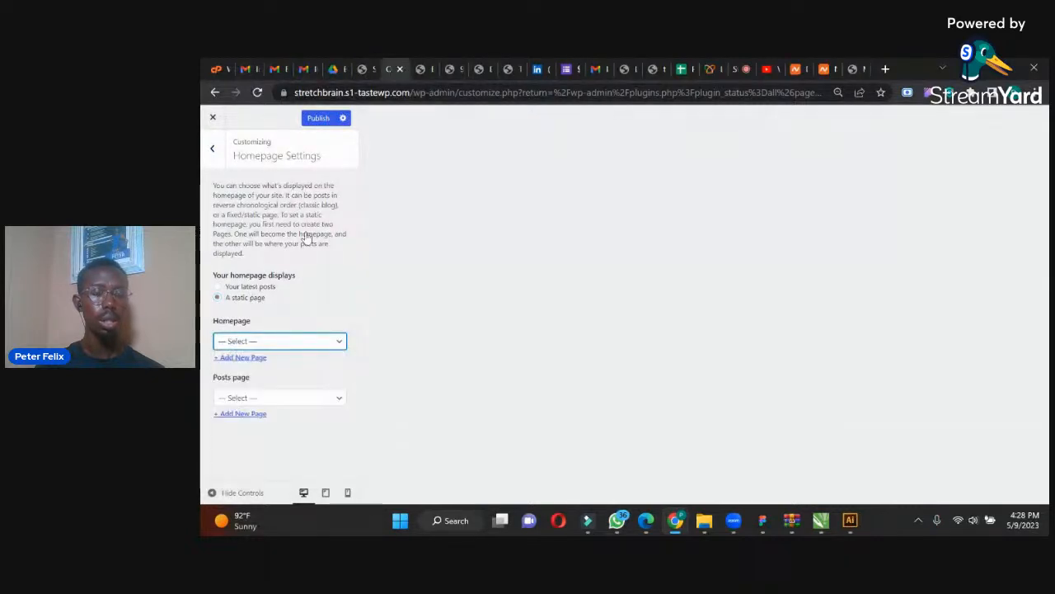
pyautogui.click(318, 119)
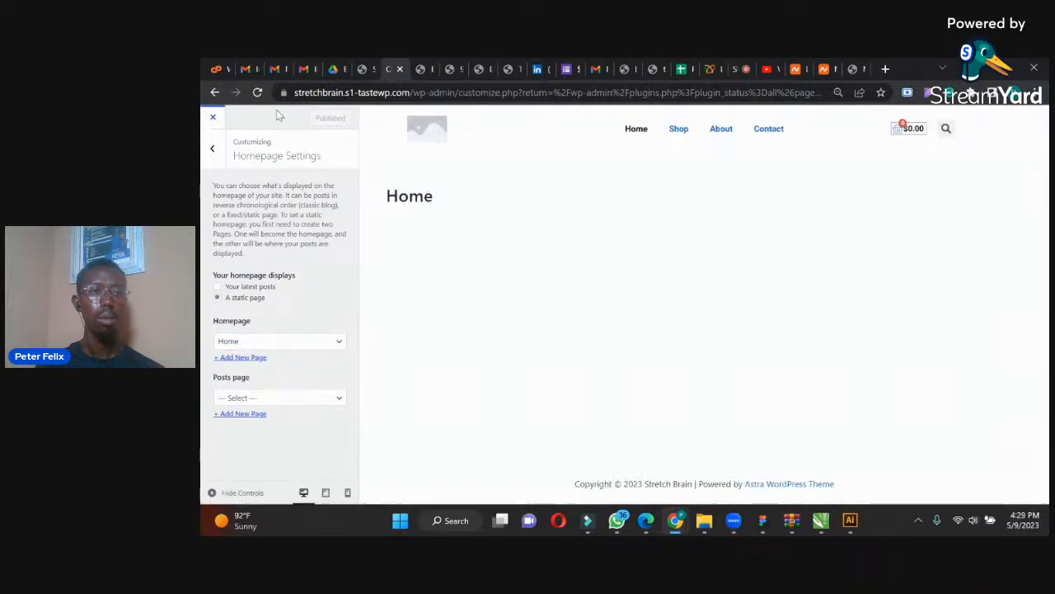
pyautogui.click(212, 118)
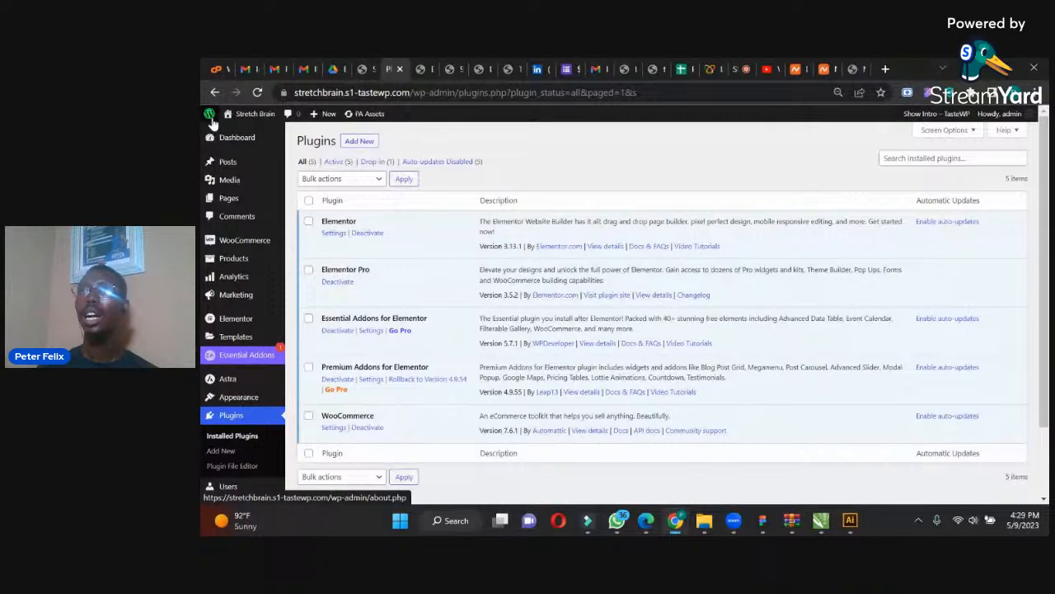
# Create a new WooCommerce product, dismiss the guided tour, and name the product Smart Watch.
pyautogui.moveTo(235, 260)
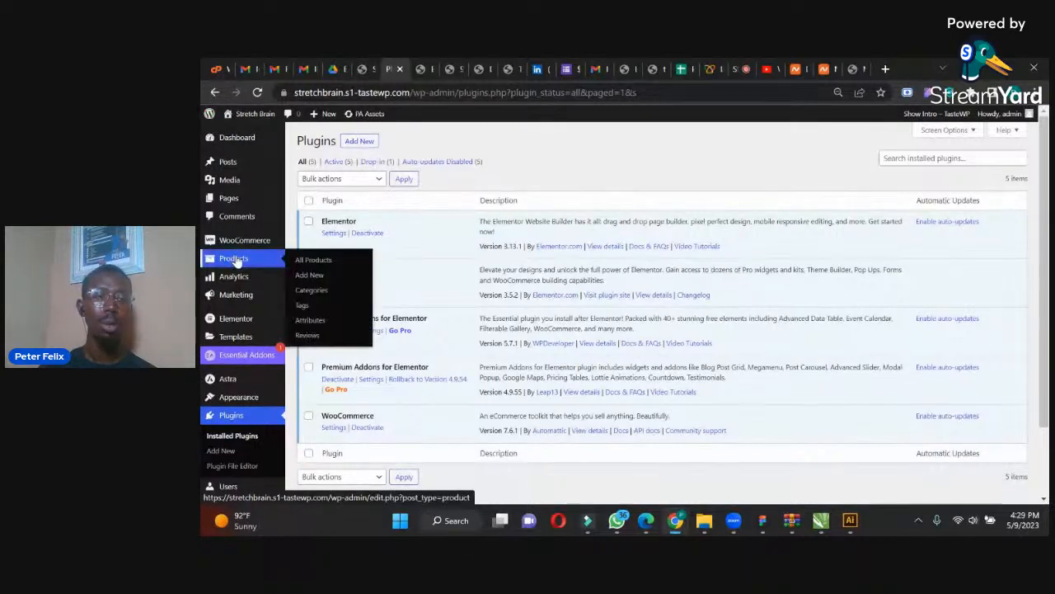
pyautogui.click(311, 261)
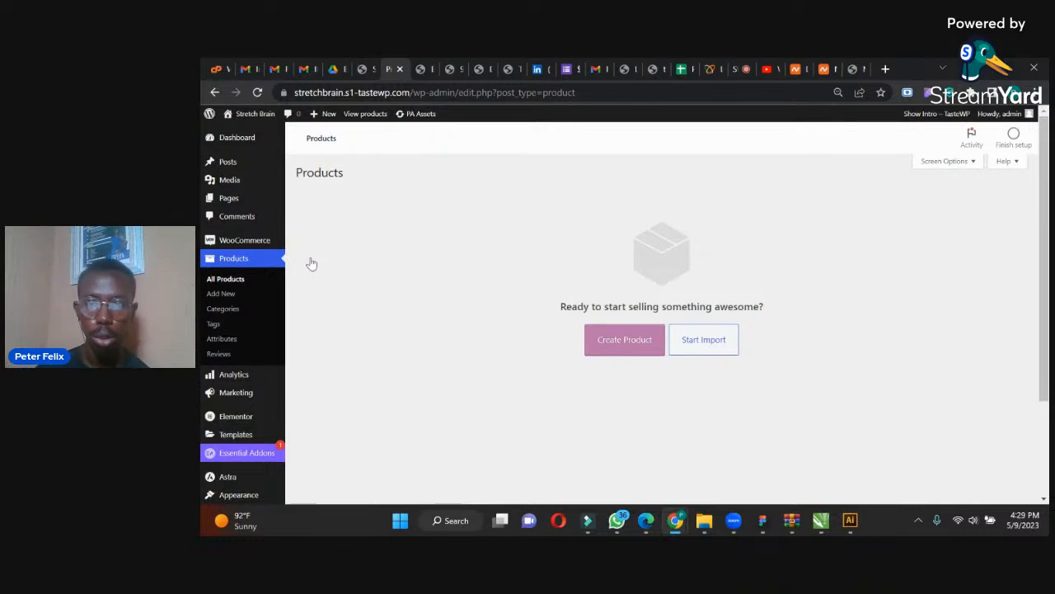
pyautogui.click(642, 345)
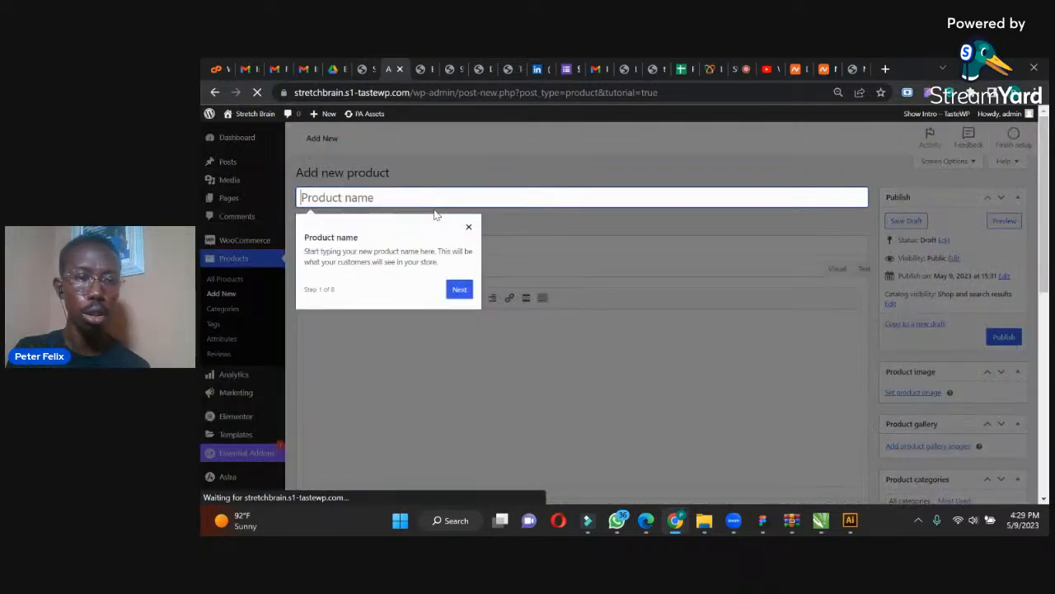
pyautogui.click(469, 228)
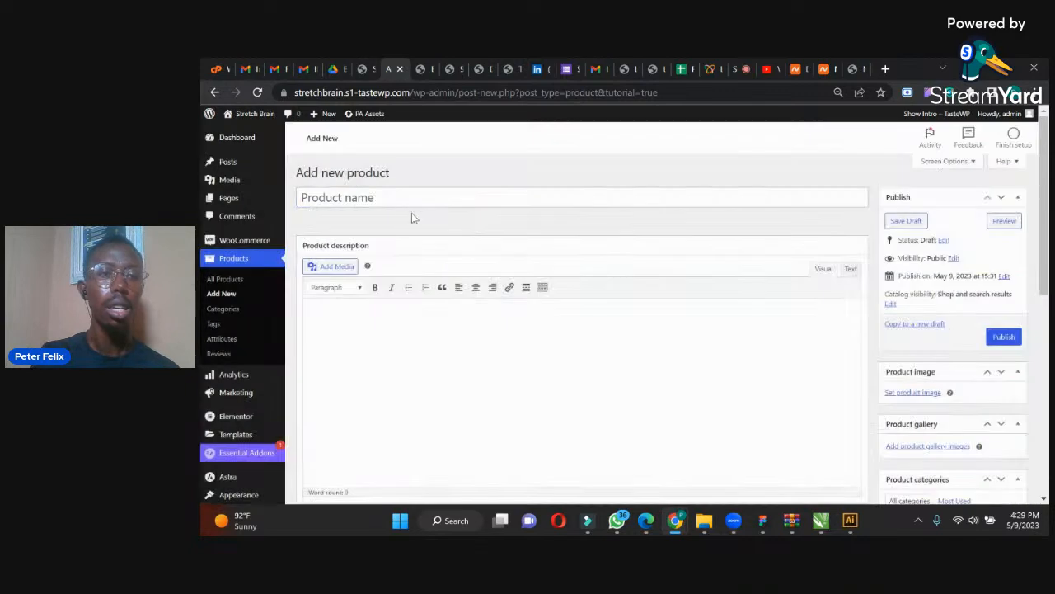
pyautogui.click(388, 195)
pyautogui.write('S')
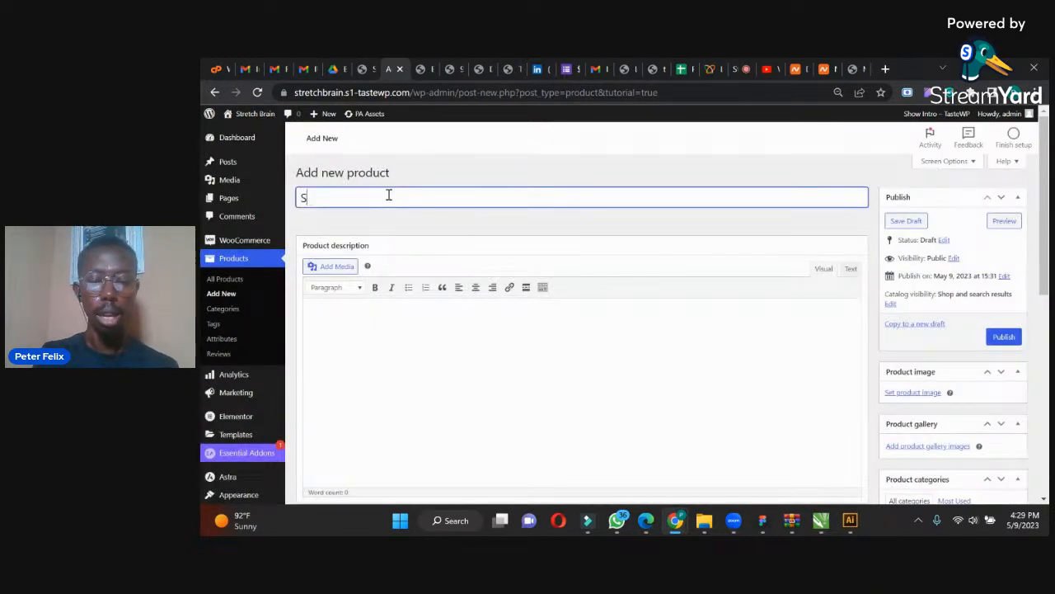
pyautogui.write('mart Watc')
pyautogui.click(370, 343)
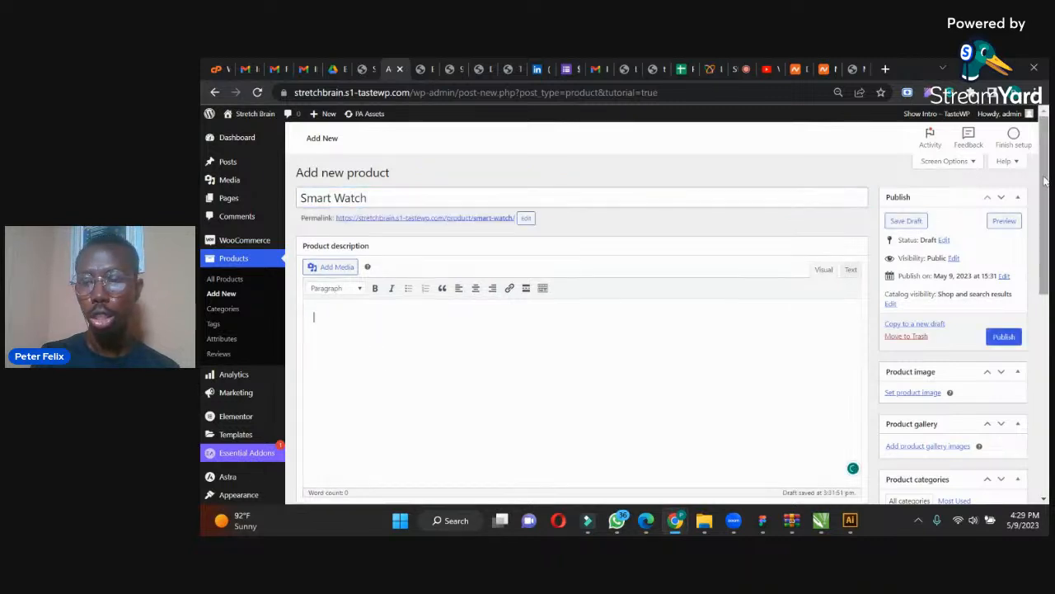
pyautogui.moveTo(1045, 179); pyautogui.dragTo(1045, 196)
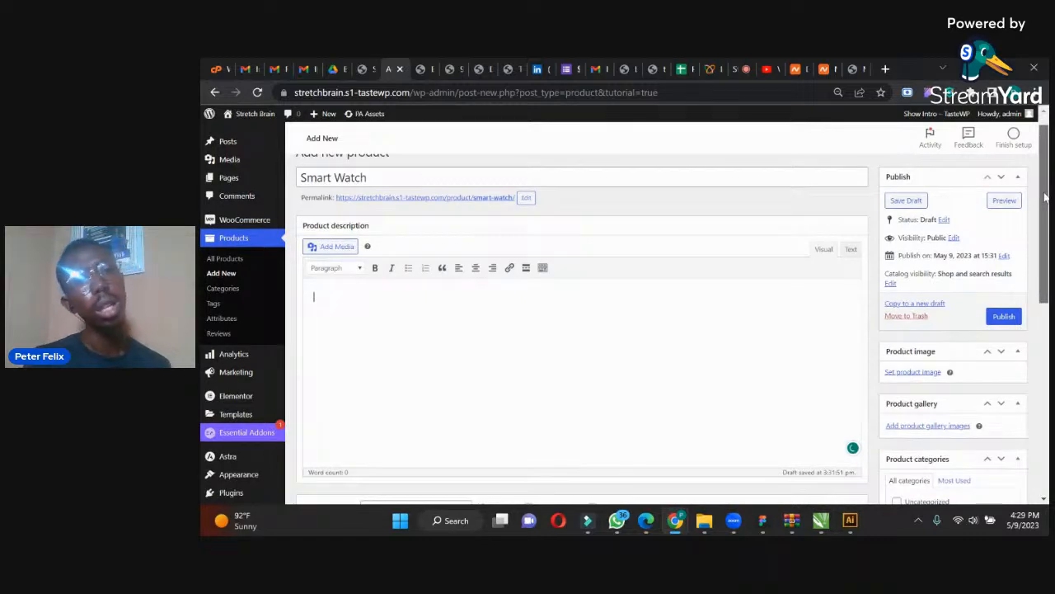
pyautogui.moveTo(1045, 196); pyautogui.dragTo(1044, 187)
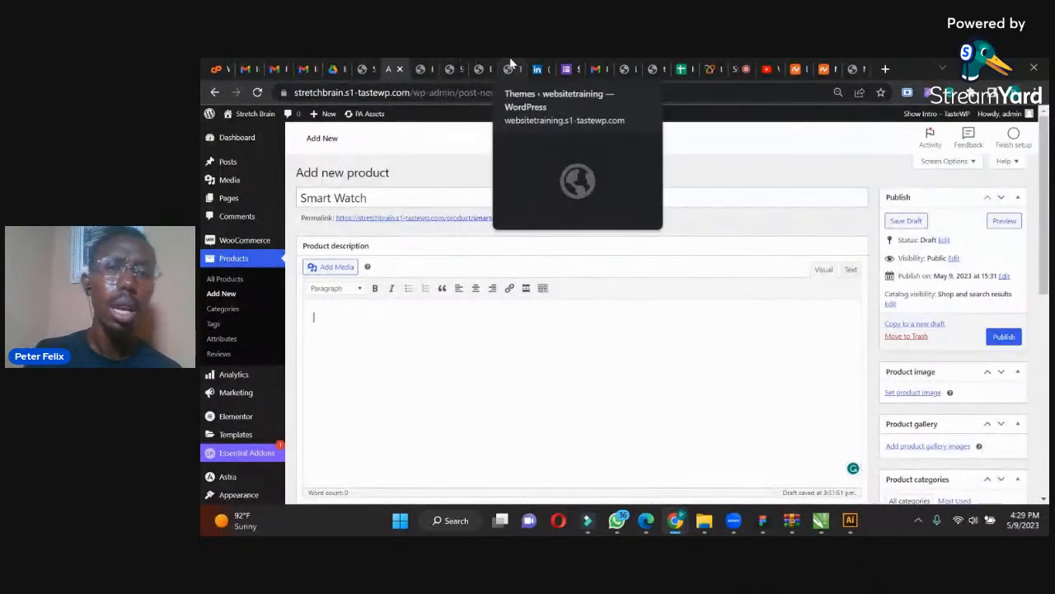
# Search the web for jumia in the blog's browser tab and open the Jumia Nigeria store.
pyautogui.click(852, 66)
pyautogui.click(654, 93)
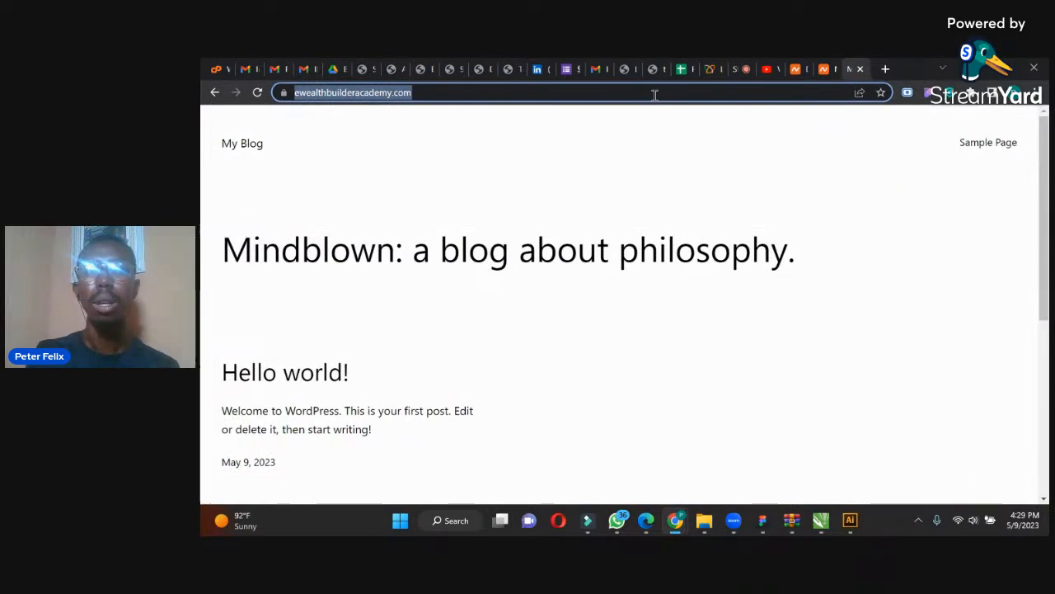
pyautogui.write('jumia')
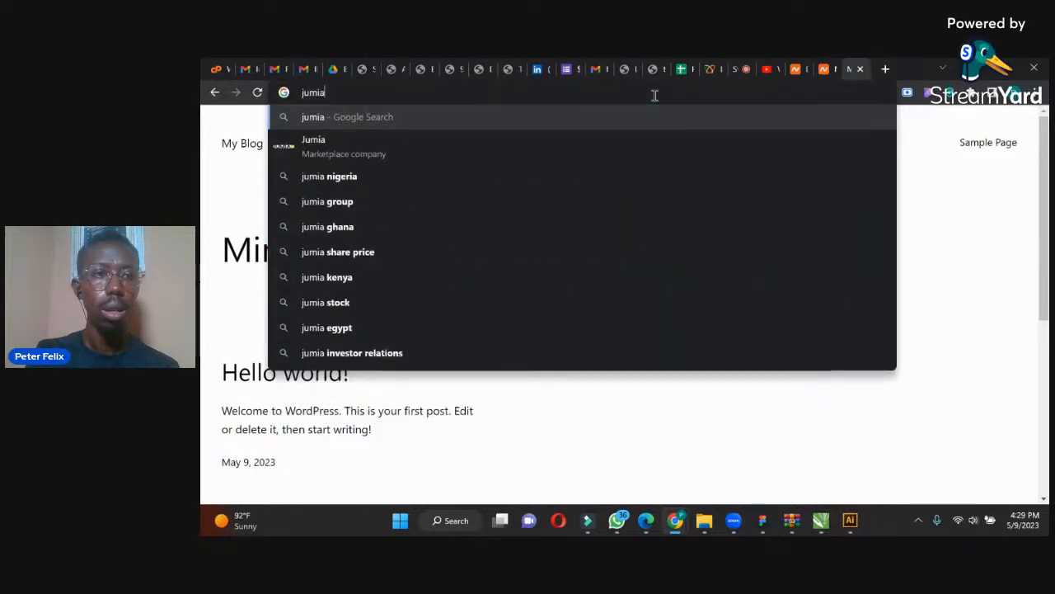
pyautogui.press('Return')
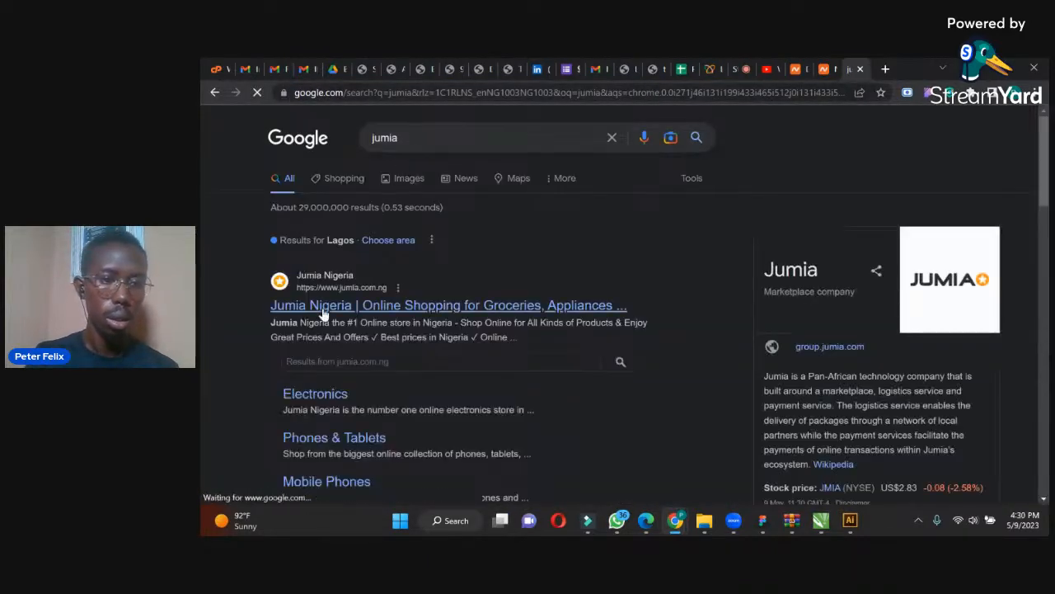
pyautogui.click(328, 306)
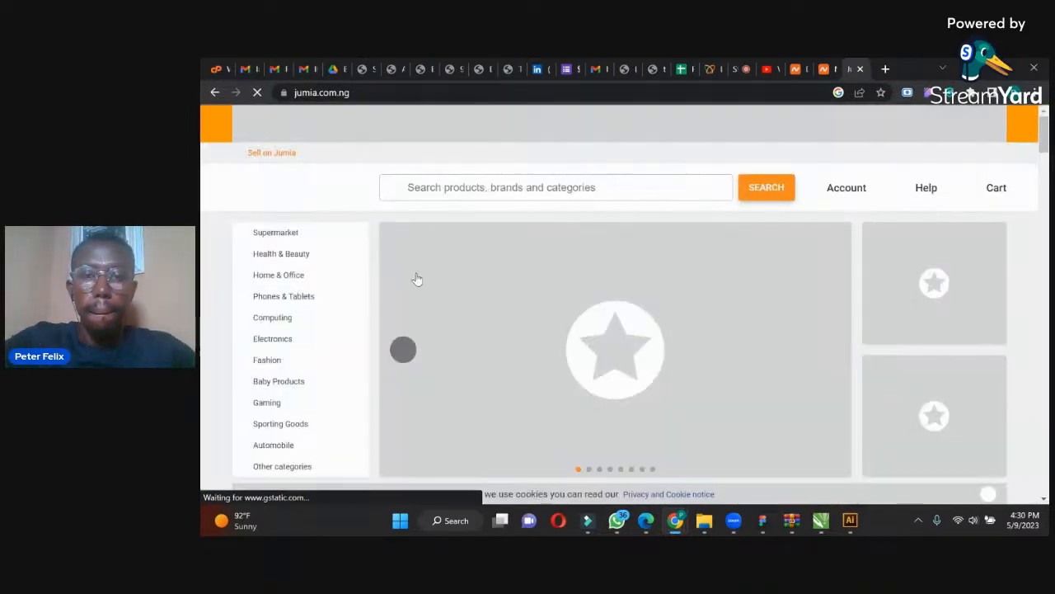
# Search Jumia for smart watch and open the Smart Watch Ultra 8 Door Access Unlock Smartwatch Series 8 listing.
pyautogui.click(459, 191)
pyautogui.write('s')
pyautogui.press('BackSpace')
pyautogui.write('smart')
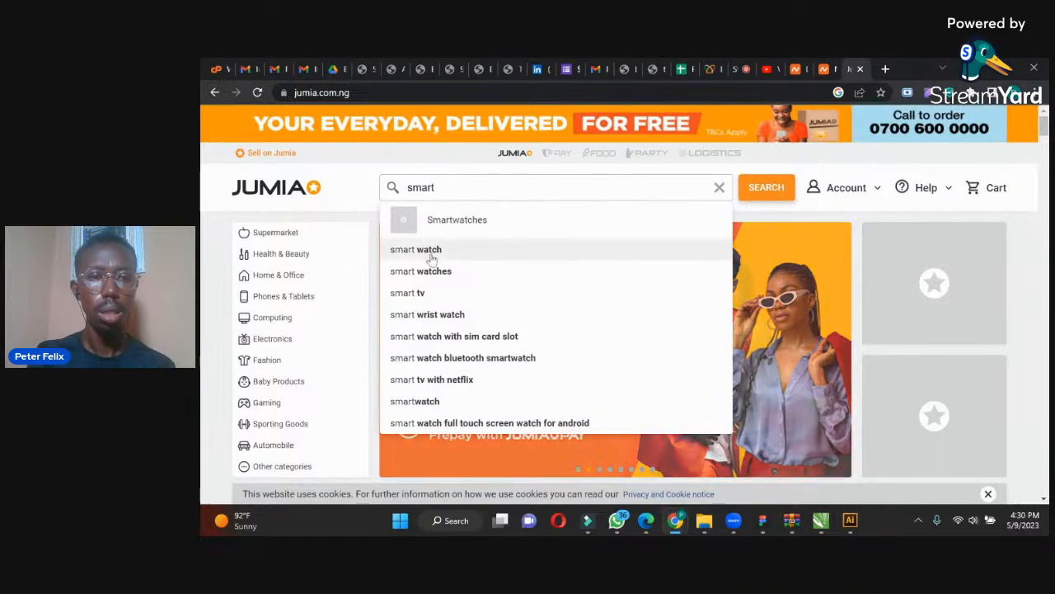
pyautogui.click(430, 256)
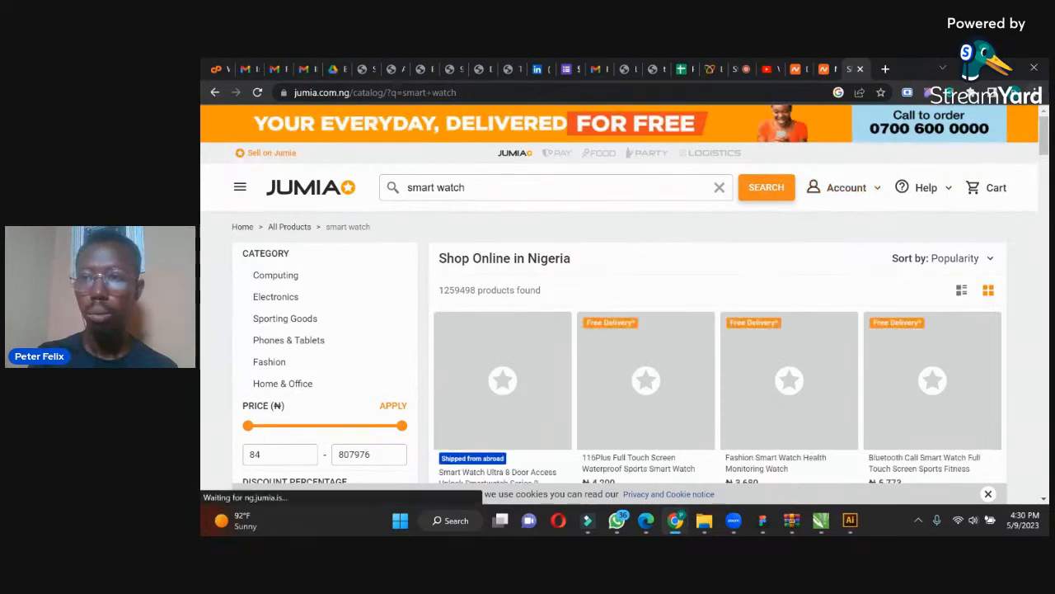
pyautogui.scroll(-2, 1046, 132)
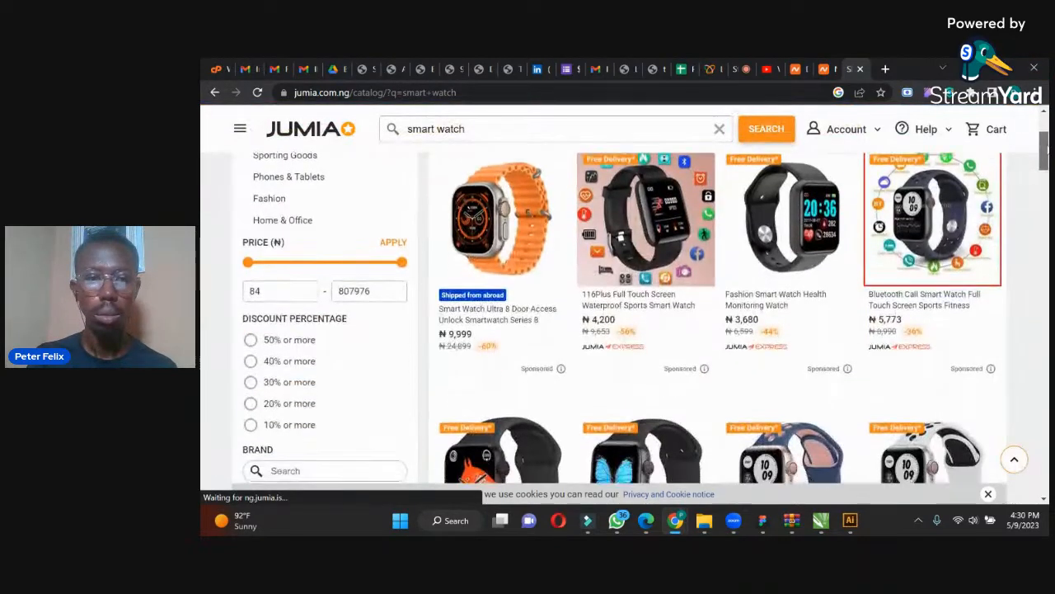
pyautogui.click(520, 222)
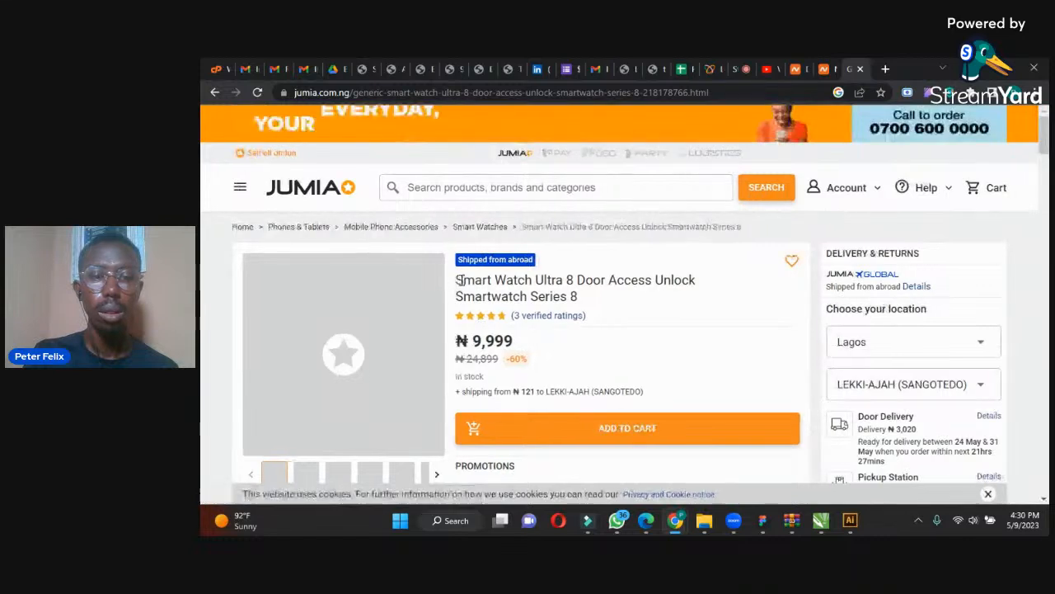
# Copy the Jumia listing's title and replace the new product's name with Smart Watch Ultra 8 Door Access Unlock Smartwatch Series 8.
pyautogui.moveTo(457, 280); pyautogui.dragTo(591, 297)
pyautogui.hotkey('ctrl', 'c')
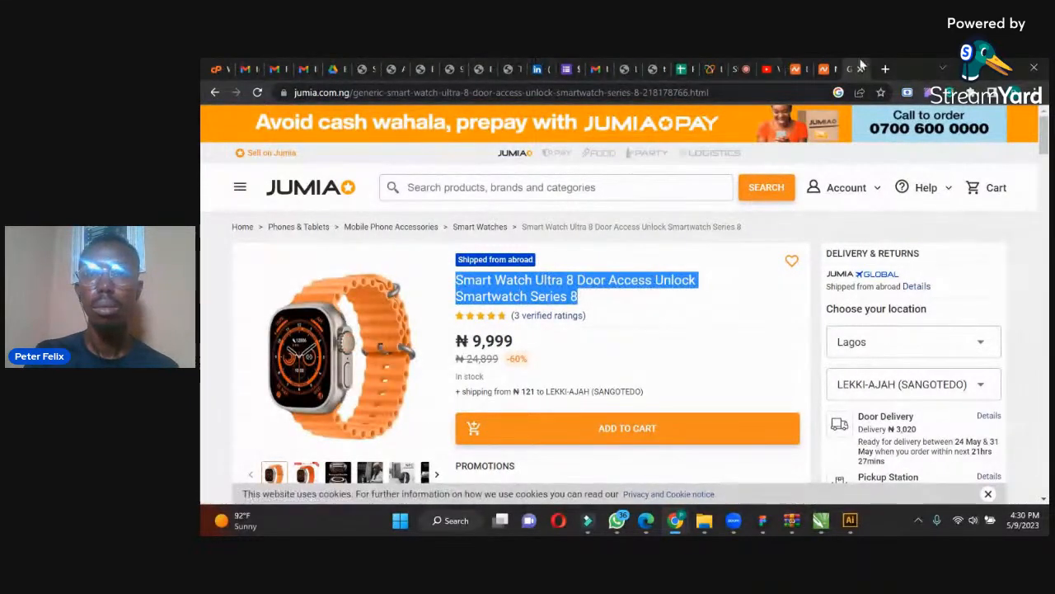
pyautogui.moveTo(854, 66); pyautogui.dragTo(428, 65)
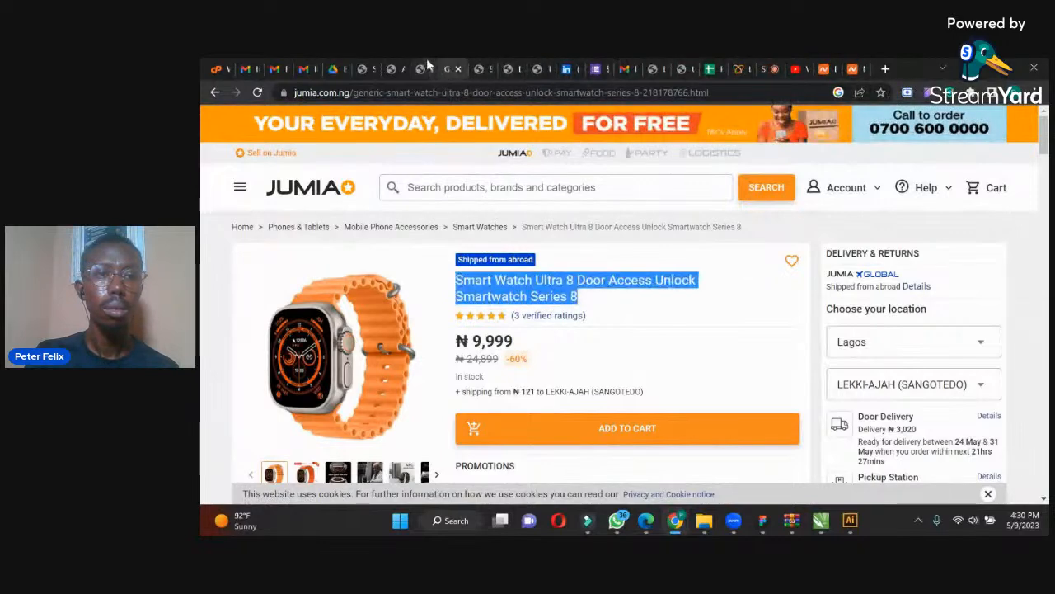
pyautogui.click(427, 66)
pyautogui.click(393, 66)
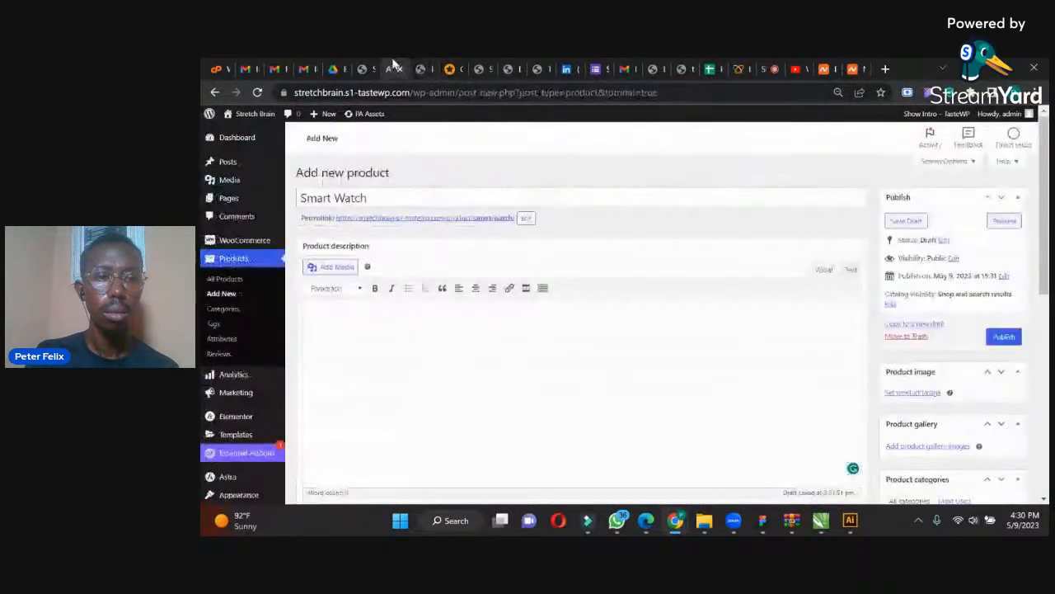
pyautogui.moveTo(371, 195); pyautogui.dragTo(292, 200)
pyautogui.hotkey('ctrl', 'v')
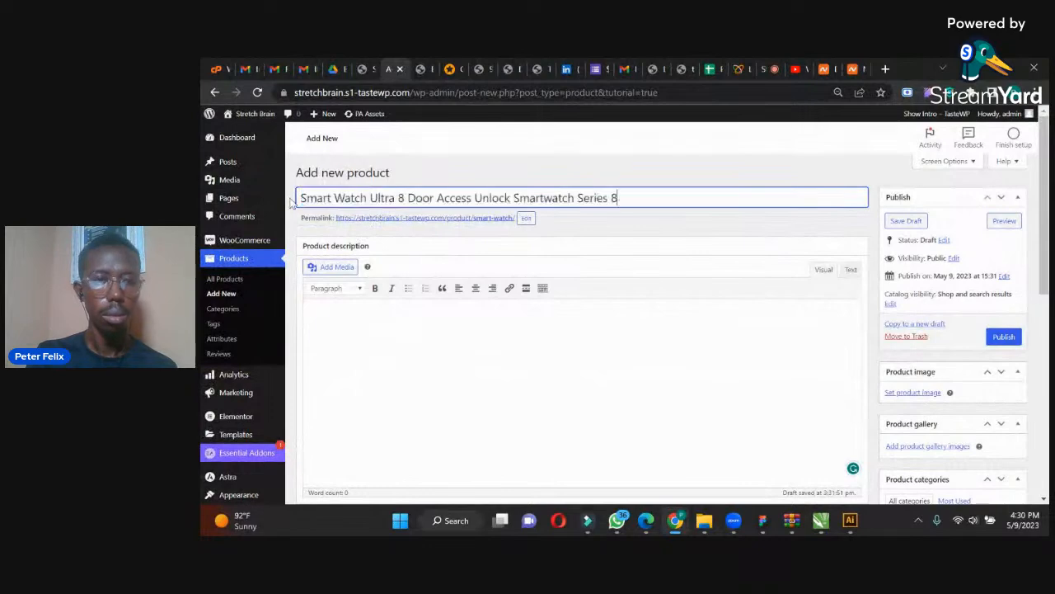
# Return to the Jumia listing and select the description text under Product details.
pyautogui.click(447, 69)
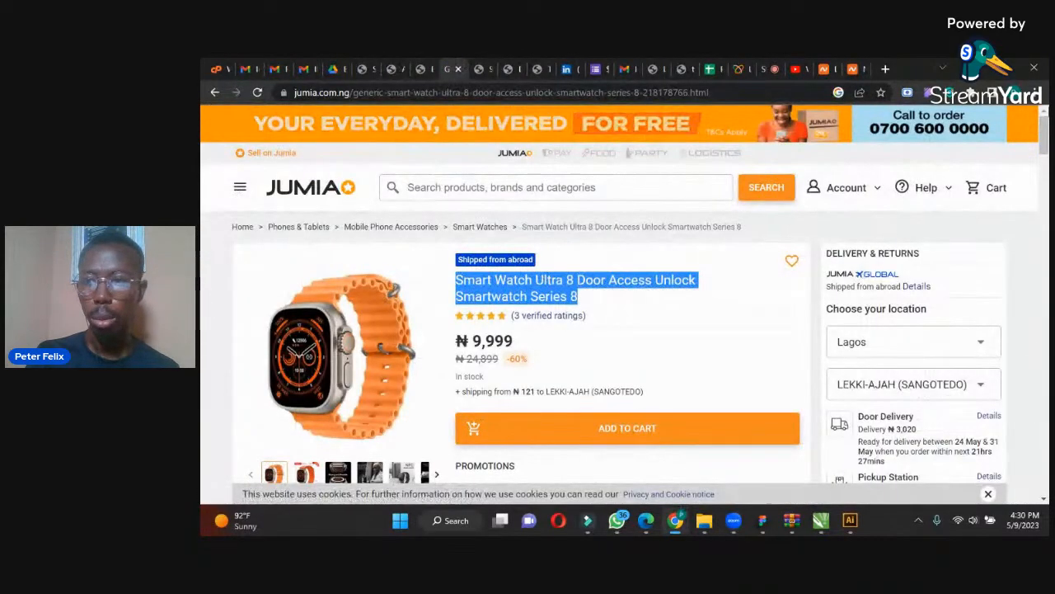
pyautogui.moveTo(1044, 127); pyautogui.dragTo(1043, 189)
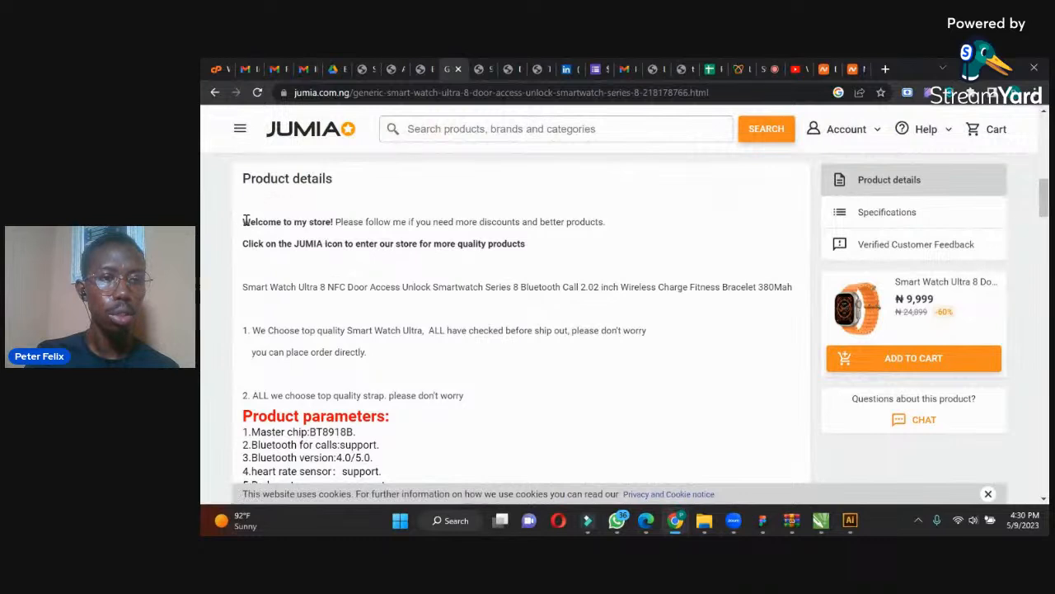
pyautogui.moveTo(244, 217); pyautogui.dragTo(338, 255)
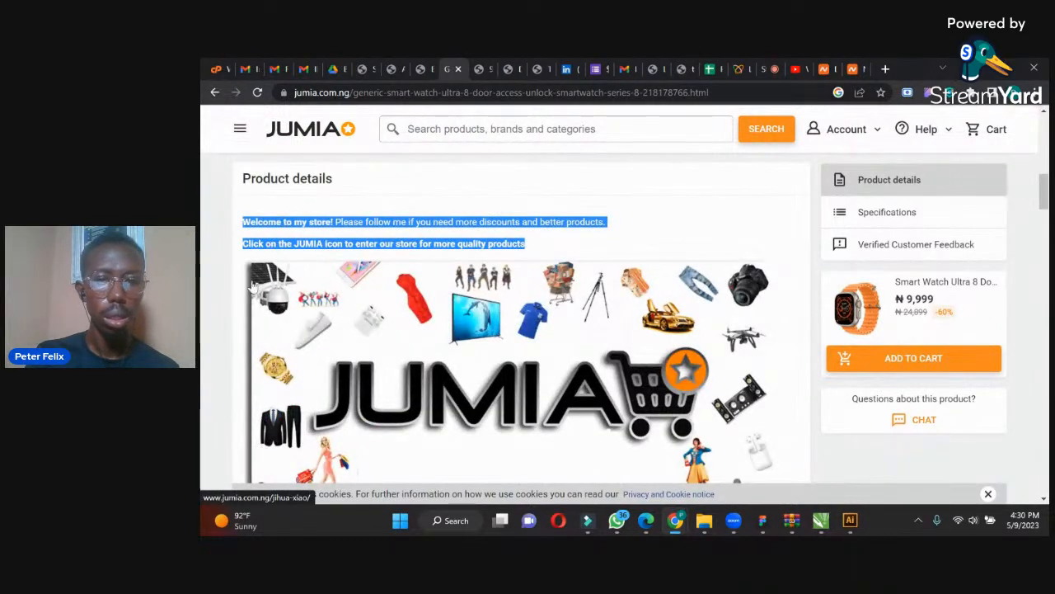
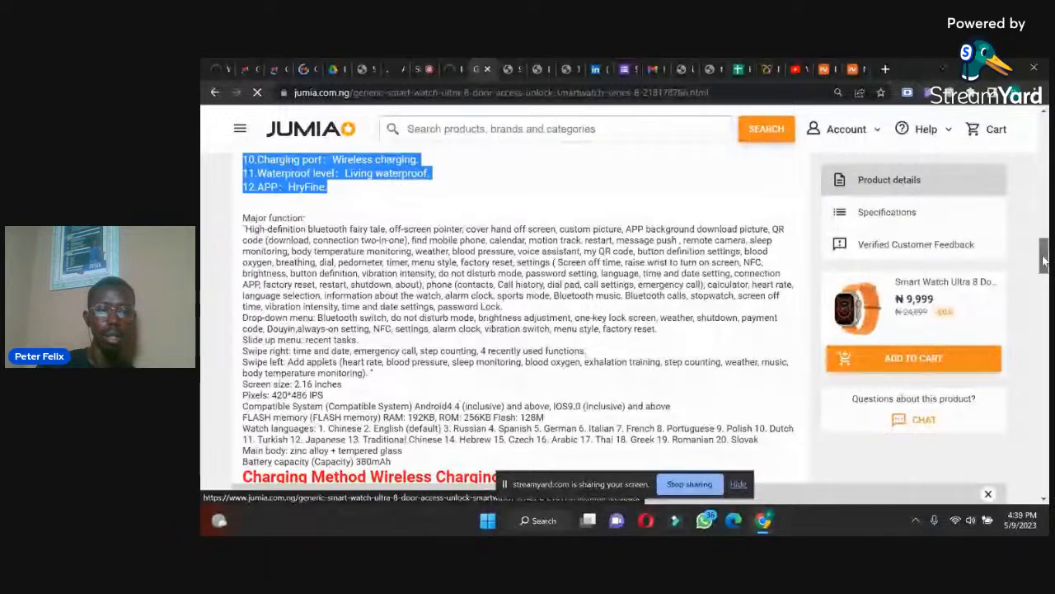
# View the Jumia listing's Specifications, and switch to the store's Elementor settings page.
pyautogui.click(887, 212)
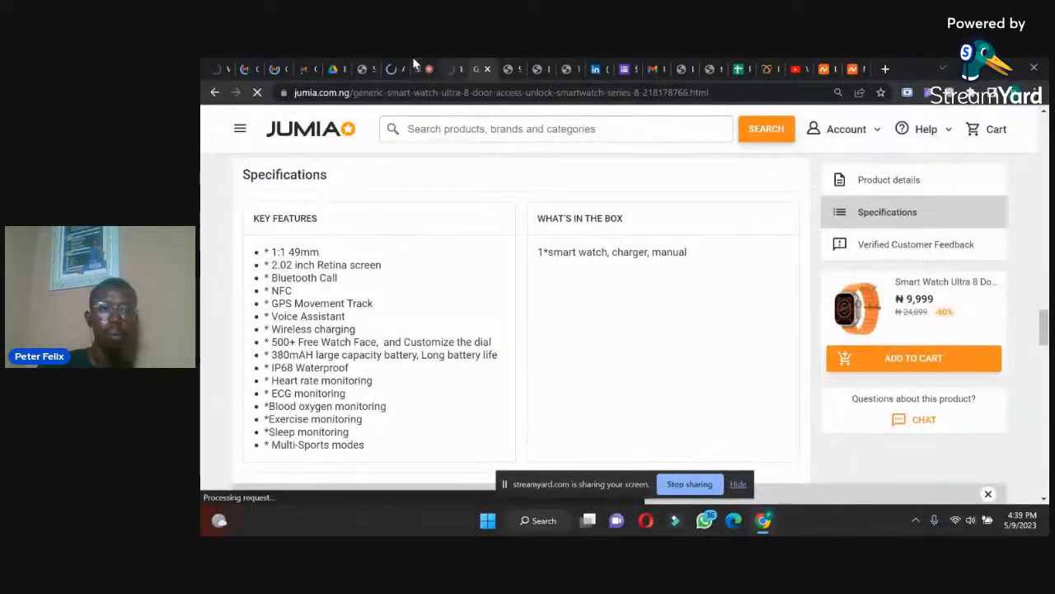
pyautogui.click(450, 66)
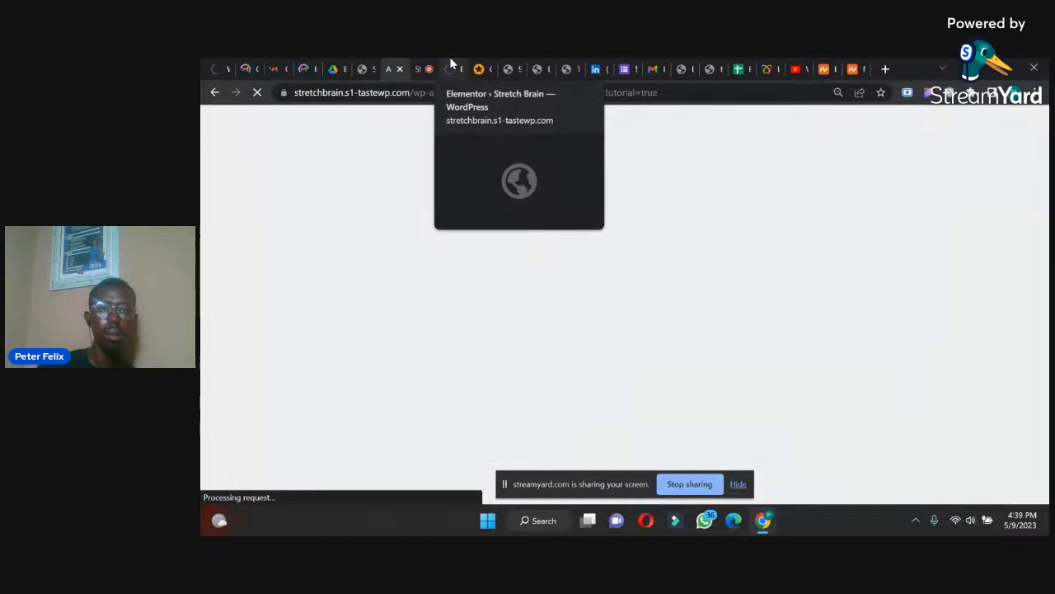
pyautogui.click(451, 66)
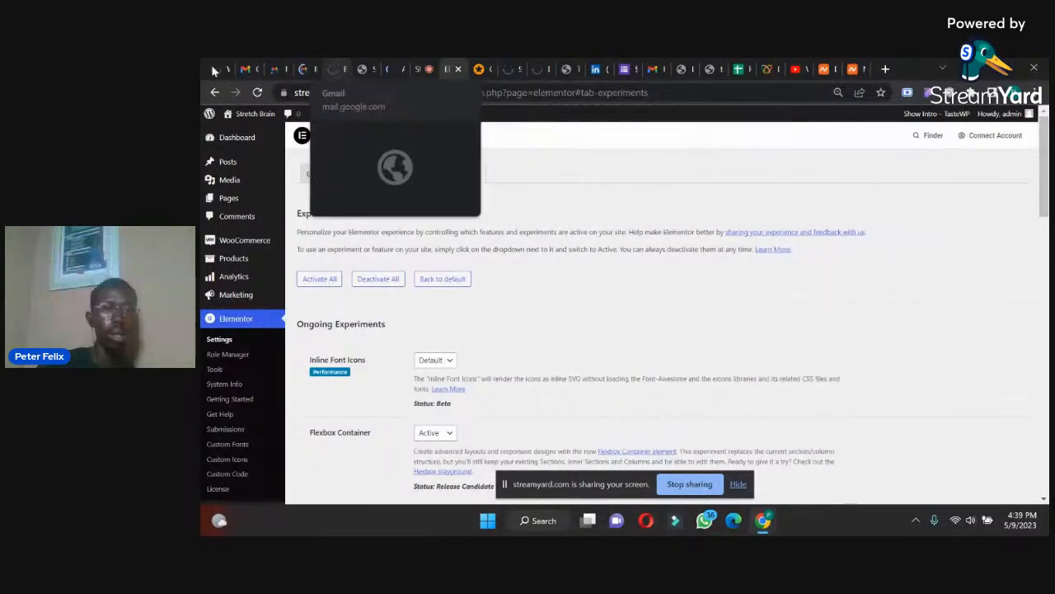
# On the Add new product page, close the product name tip and paste the copied smartwatch details into the product description.
pyautogui.click(396, 66)
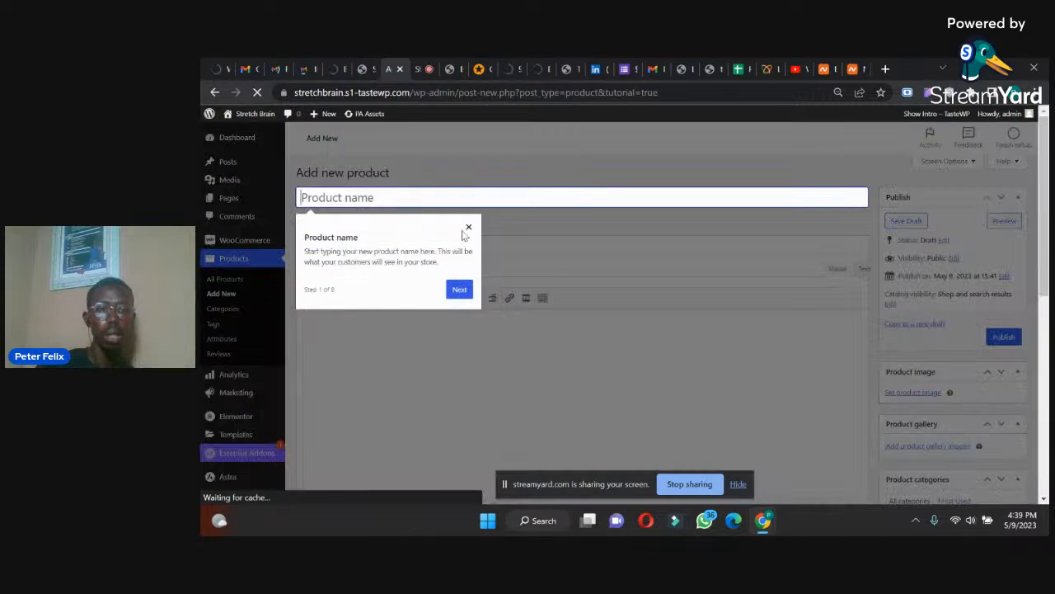
pyautogui.click(468, 230)
pyautogui.click(352, 327)
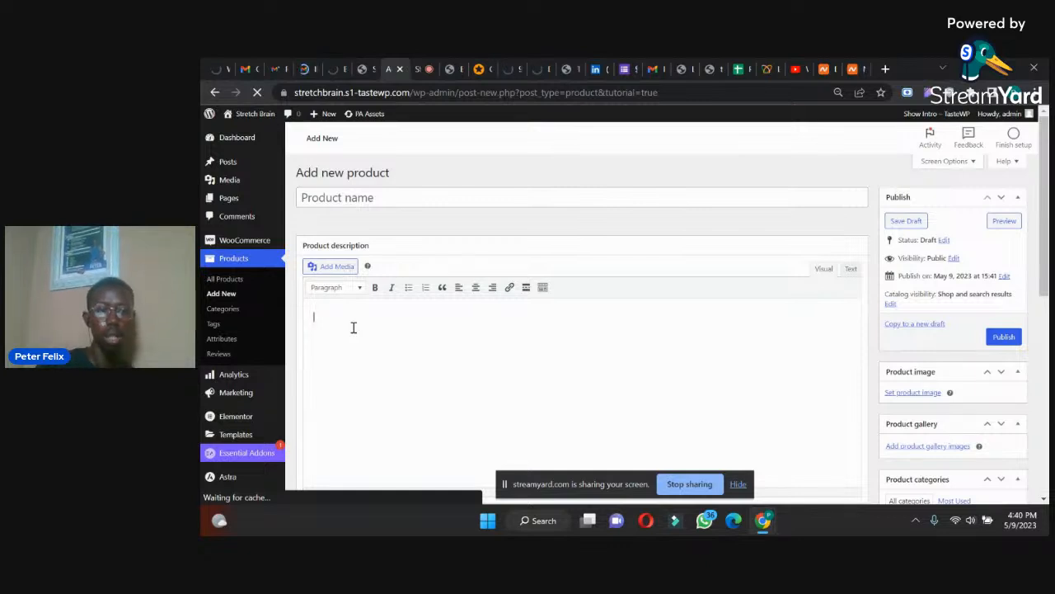
# Copy the title "Smart Watch Ultra 8 Door Access Unlock Smartwatch Series 8" from the Jumia page and paste it as the WordPress product name.
pyautogui.click(479, 70)
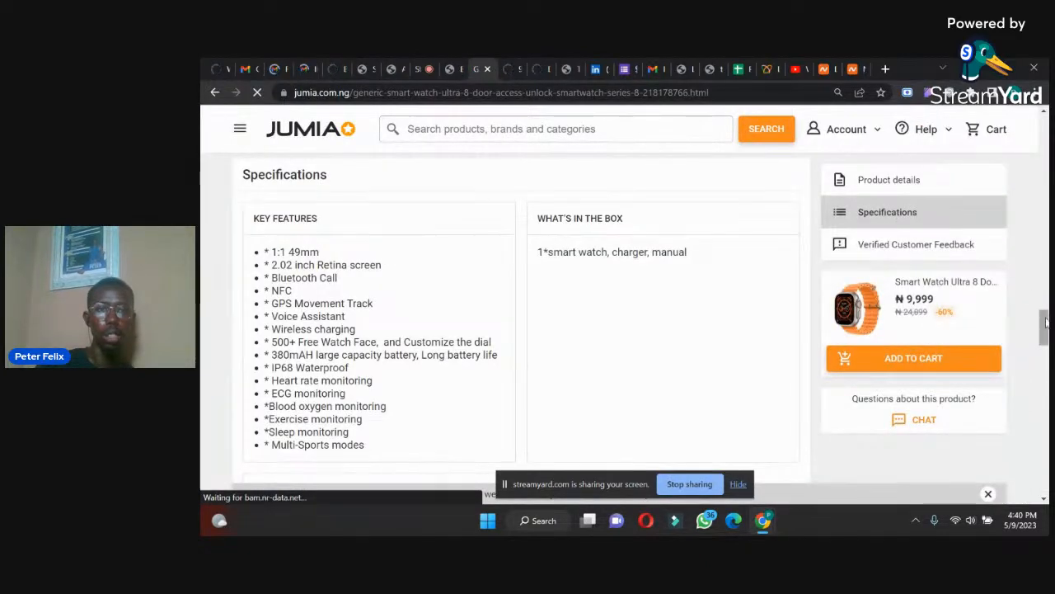
pyautogui.moveTo(1045, 322); pyautogui.dragTo(1045, 317)
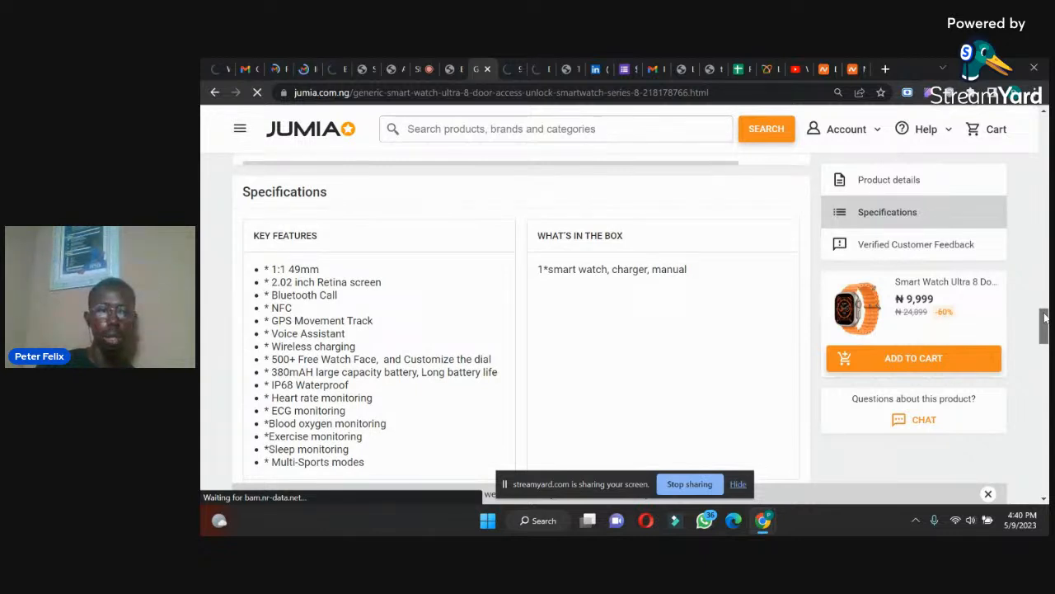
pyautogui.moveTo(1045, 317); pyautogui.dragTo(1046, 124)
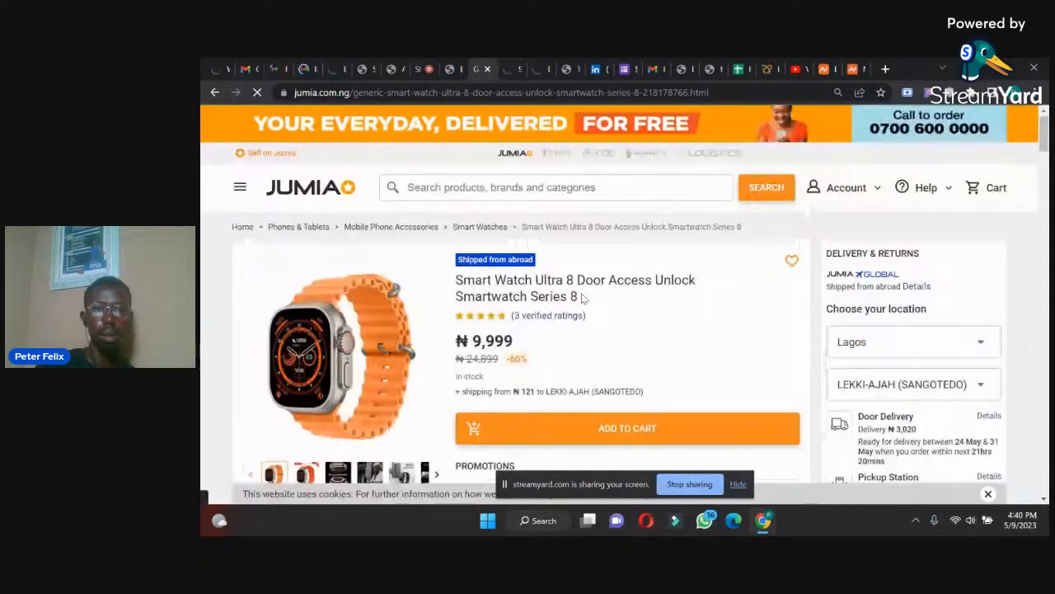
pyautogui.moveTo(580, 297); pyautogui.dragTo(455, 280)
pyautogui.hotkey('ctrl', 'c')
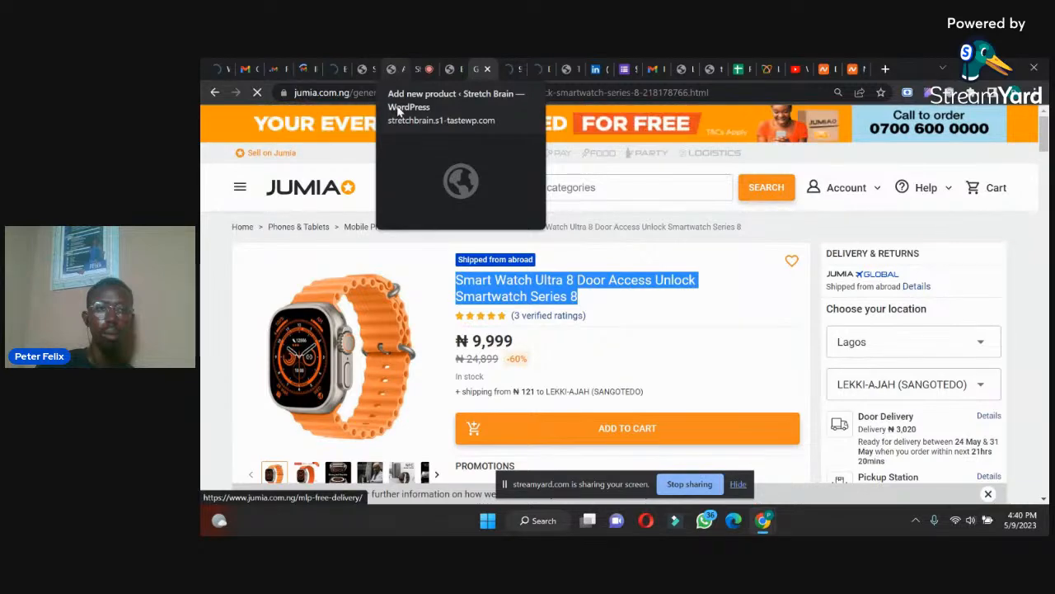
pyautogui.click(394, 68)
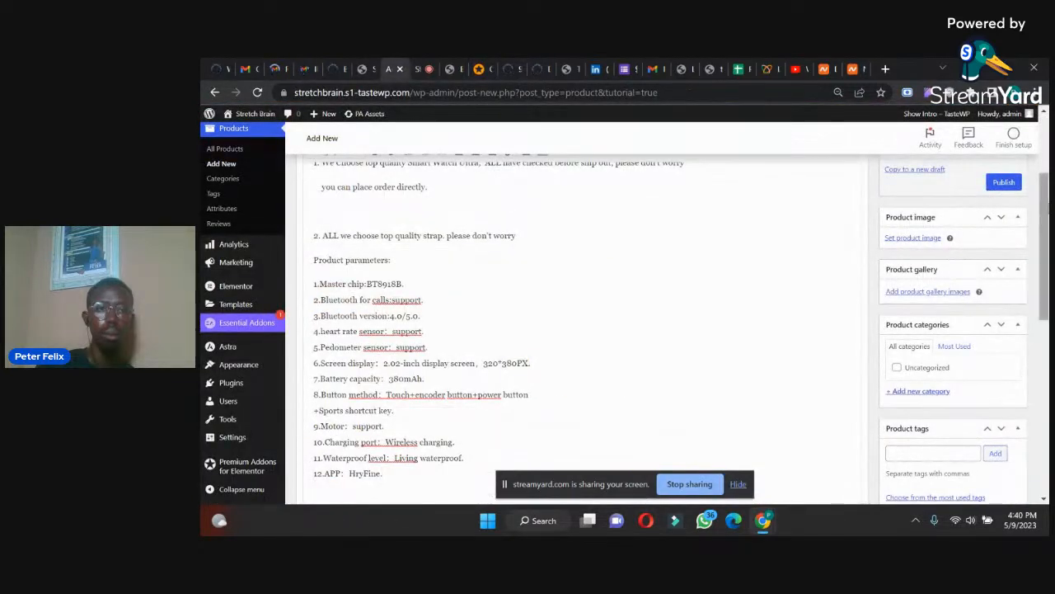
pyautogui.moveTo(1045, 210); pyautogui.dragTo(1036, 145)
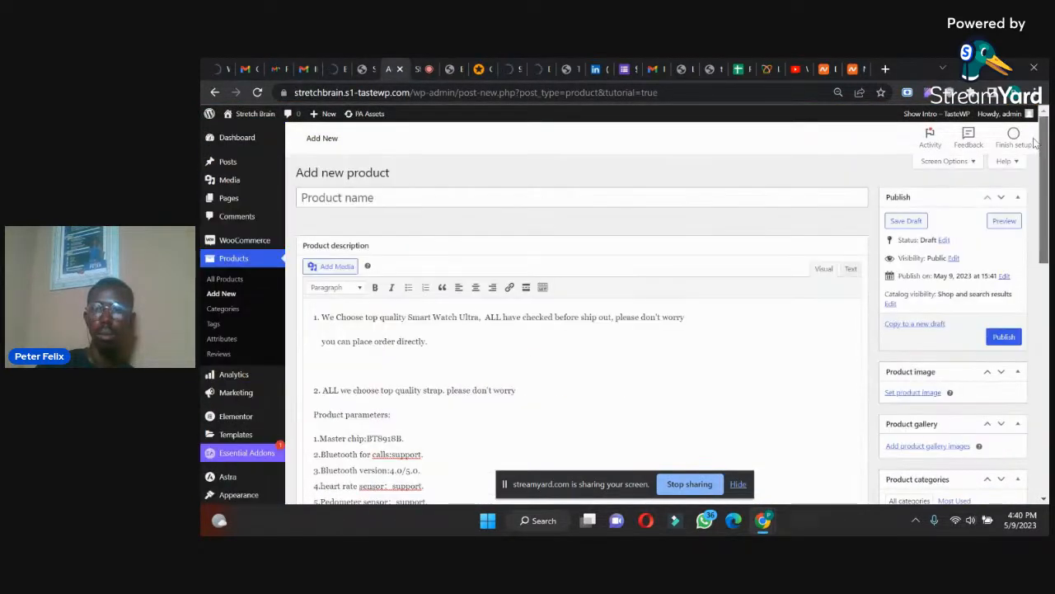
pyautogui.click(552, 201)
pyautogui.hotkey('ctrl', 'v')
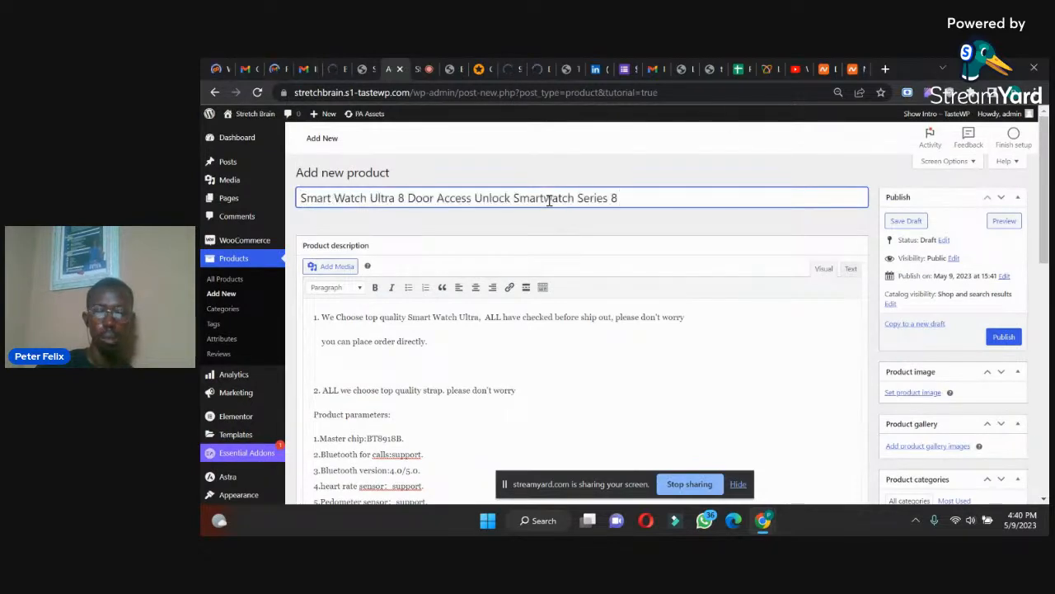
# Set the page zoom to 100% and enter 30000 as the regular price in the product data.
pyautogui.hotkey('ctrl', '+')
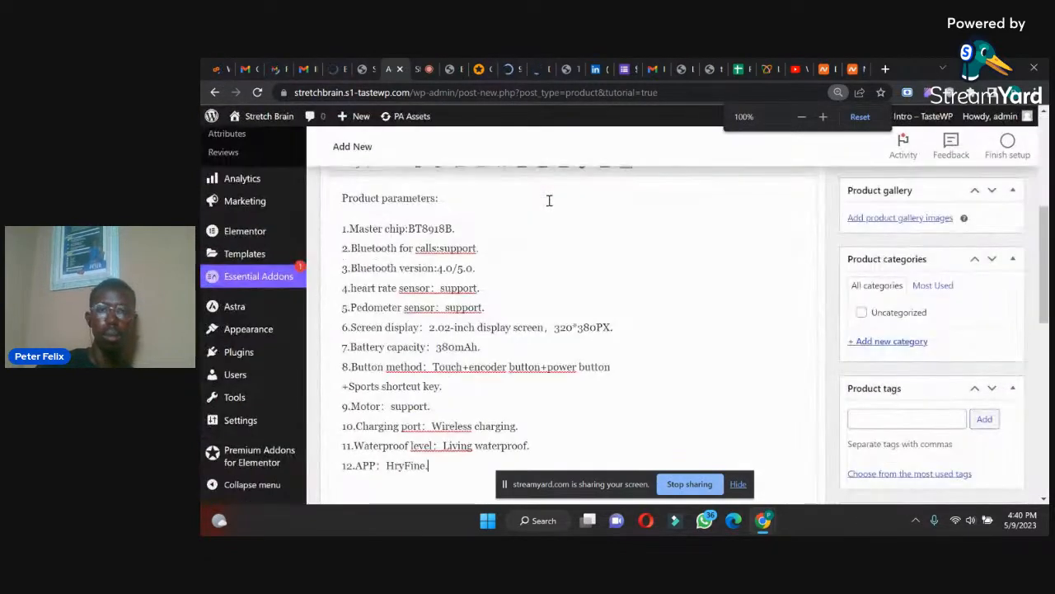
pyautogui.hotkey('ctrl', '-')
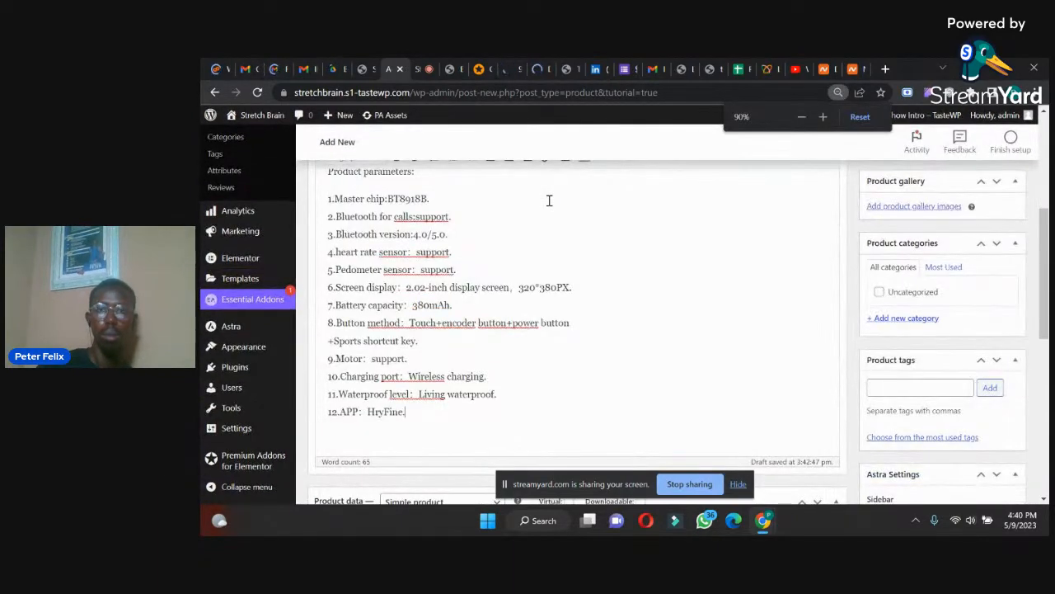
pyautogui.hotkey('ctrl', '+')
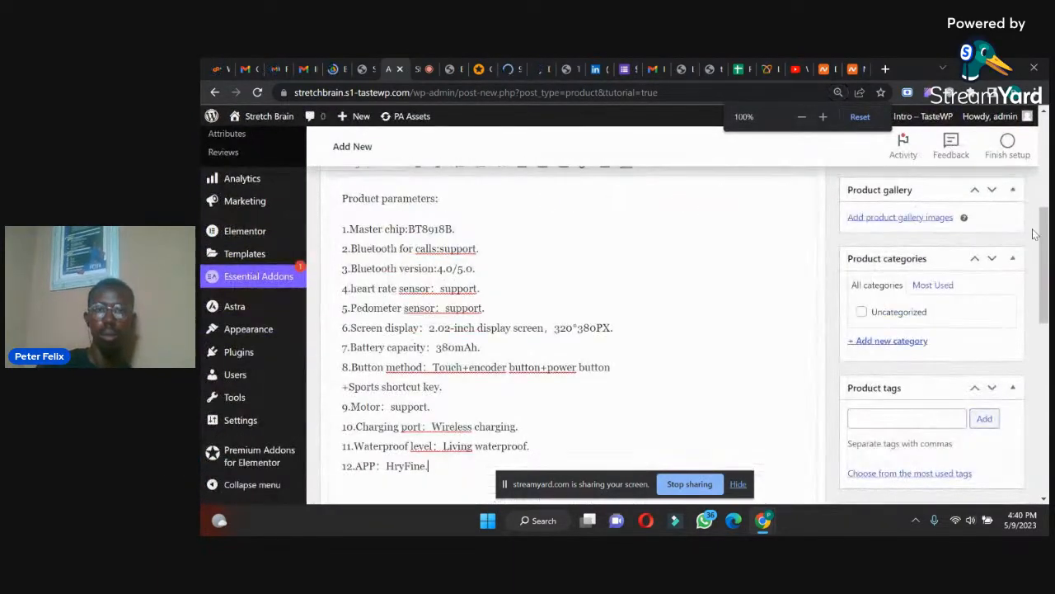
pyautogui.moveTo(1047, 237); pyautogui.dragTo(1046, 326)
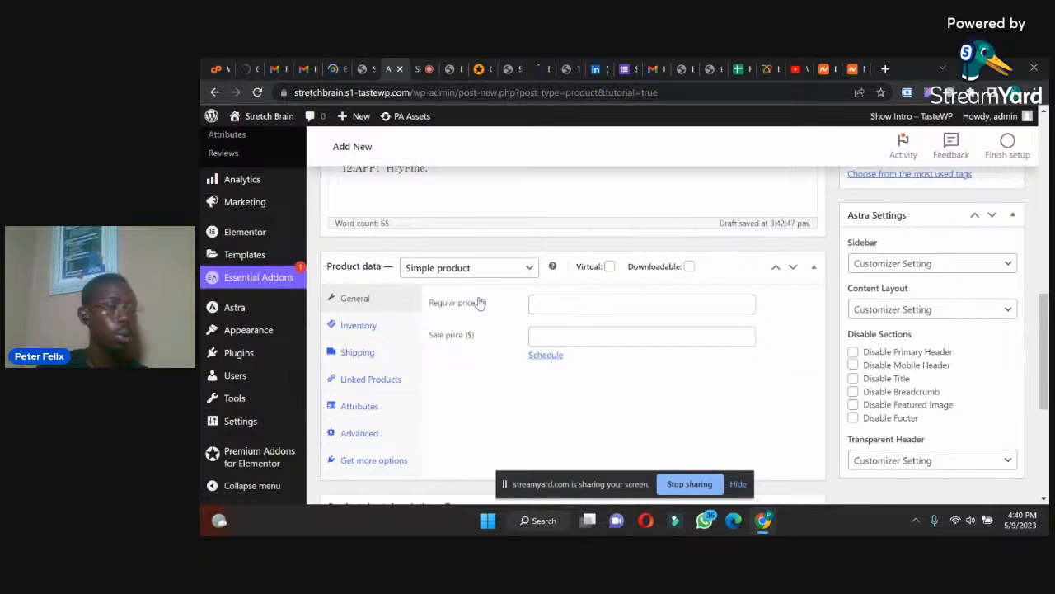
pyautogui.click(569, 303)
pyautogui.click(613, 330)
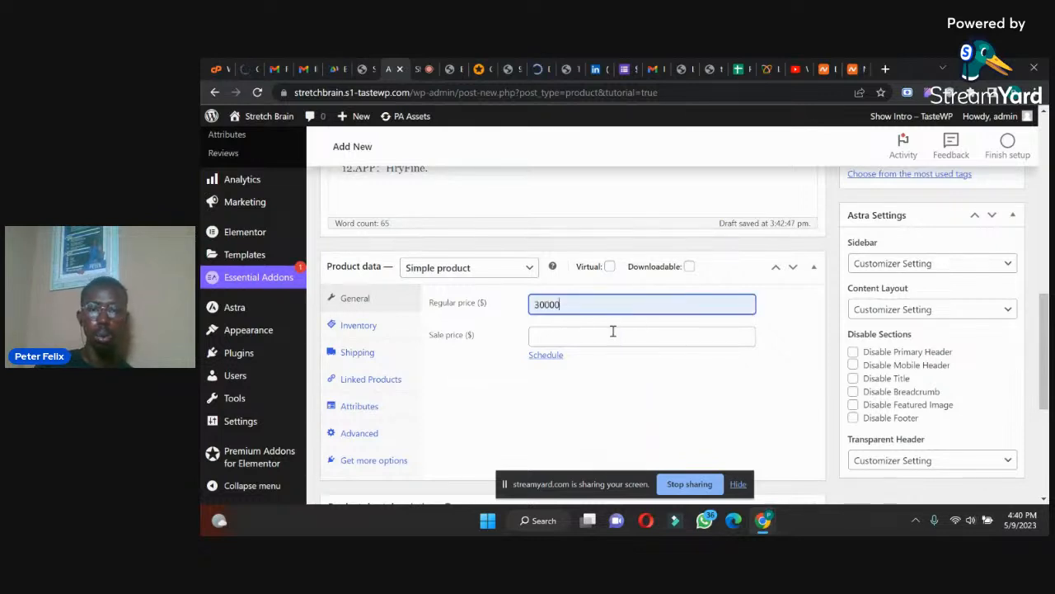
pyautogui.doubleClick(552, 298)
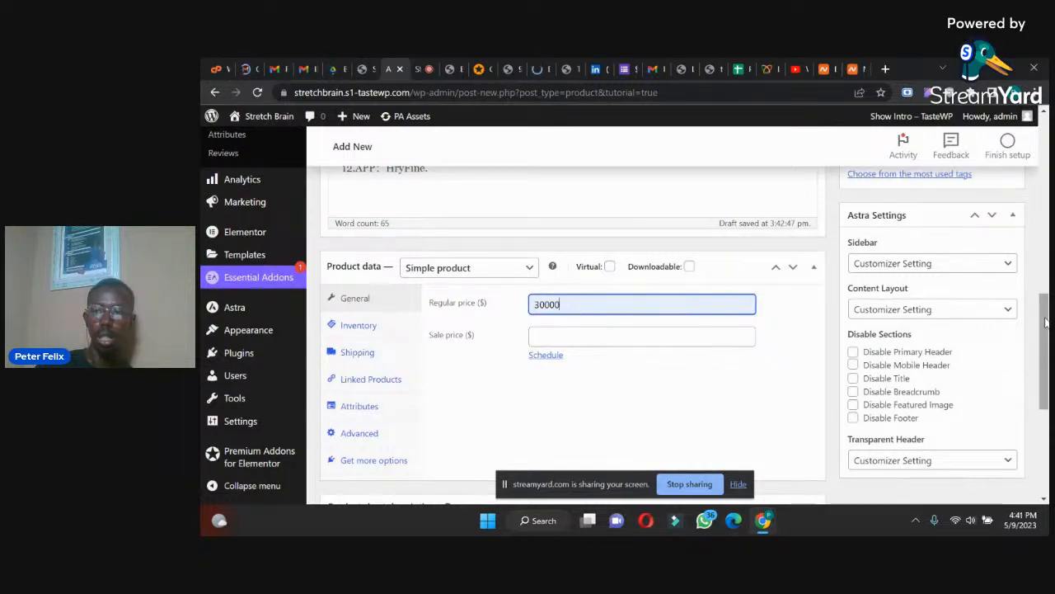
# Copy the smartwatch's key features list from the Jumia specifications and paste it into the product short description in WordPress.
pyautogui.moveTo(1046, 328); pyautogui.dragTo(1043, 363)
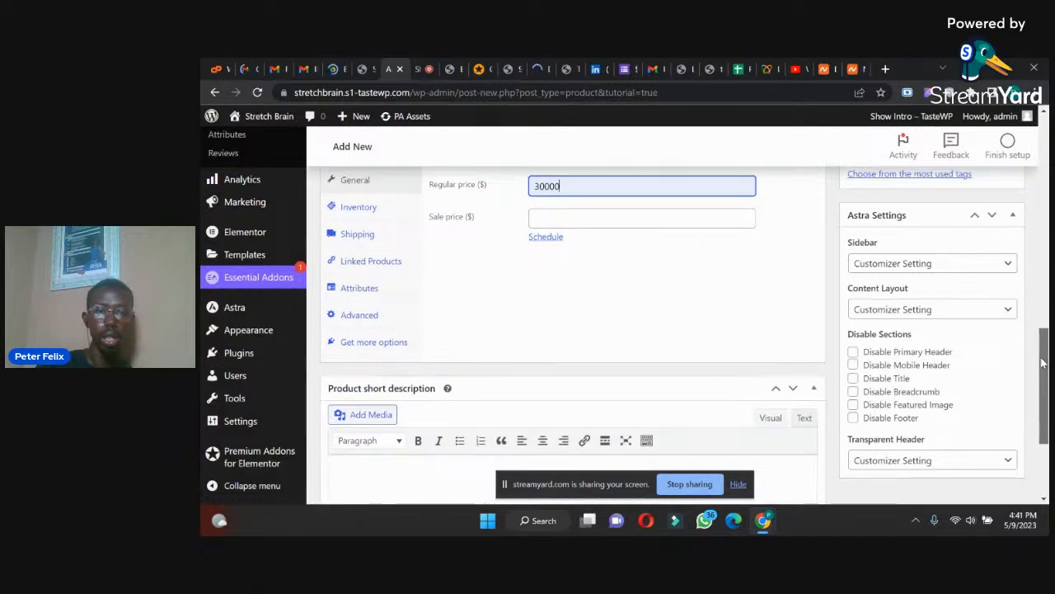
pyautogui.scroll(-2, 1042, 362)
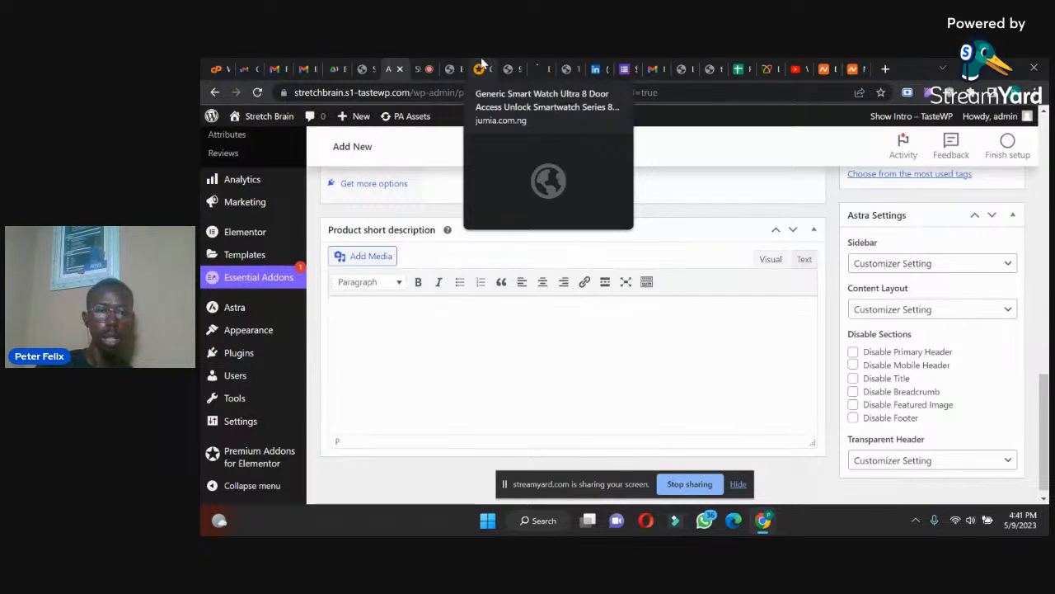
pyautogui.click(482, 66)
pyautogui.moveTo(263, 266); pyautogui.dragTo(394, 466)
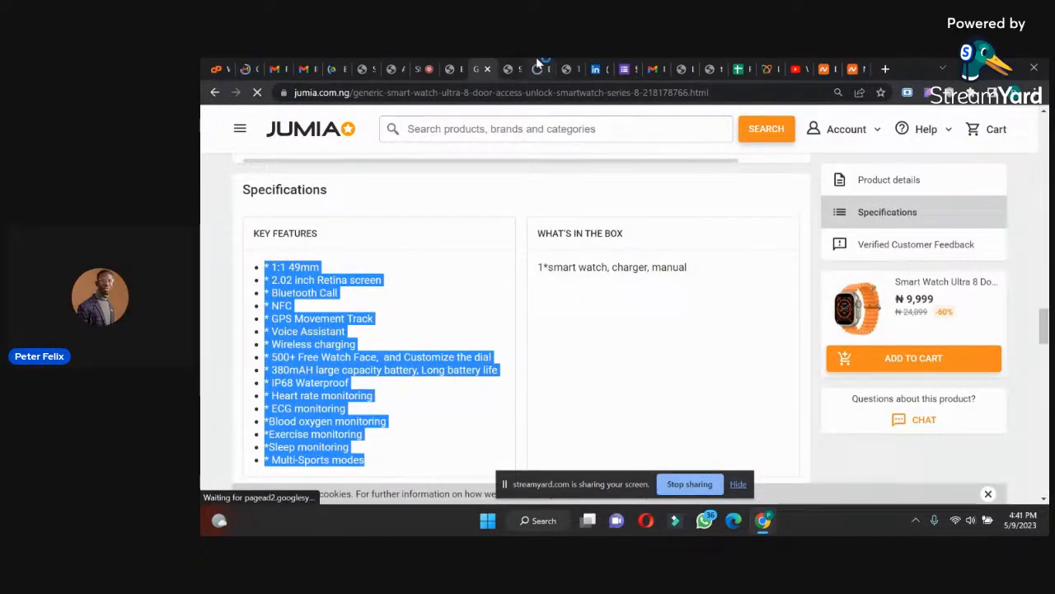
pyautogui.click(392, 65)
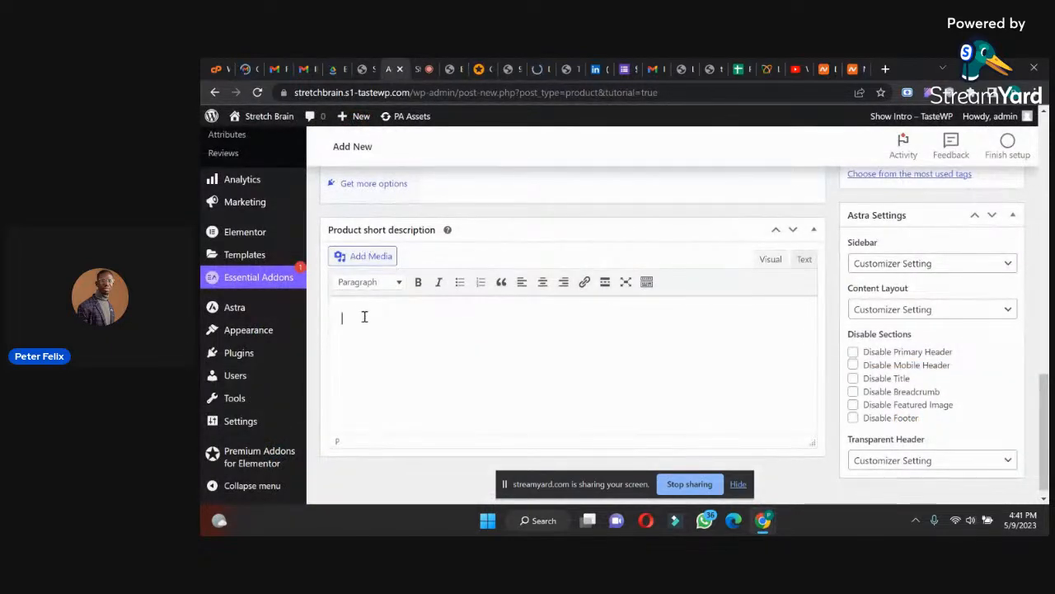
pyautogui.hotkey('ctrl', 'v')
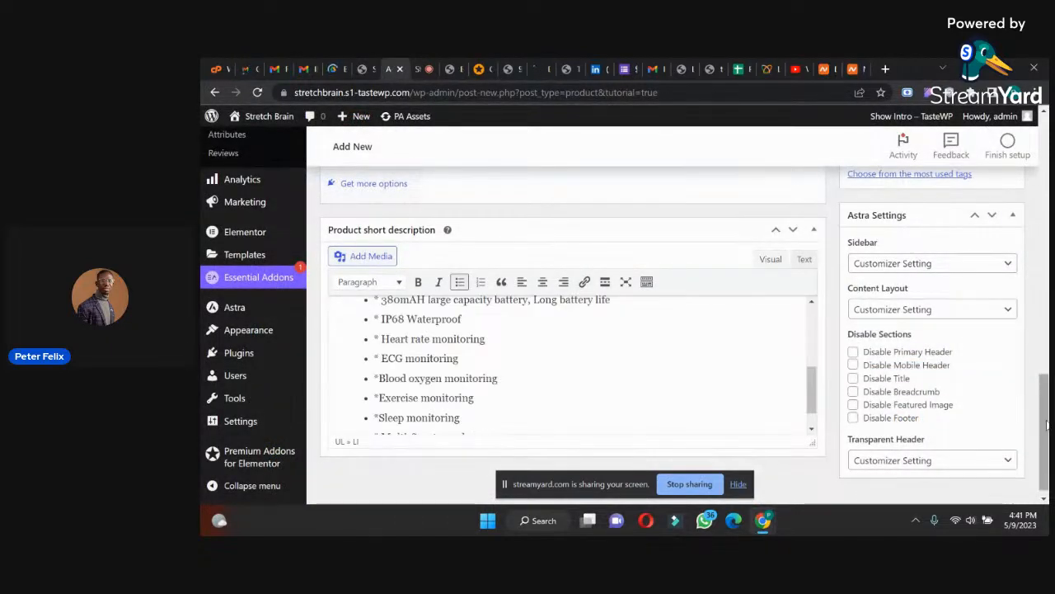
# Open the product image upload dialog, and save the main smartwatch picture from the Jumia page as 1.jpg.
pyautogui.moveTo(1047, 424); pyautogui.dragTo(1049, 198)
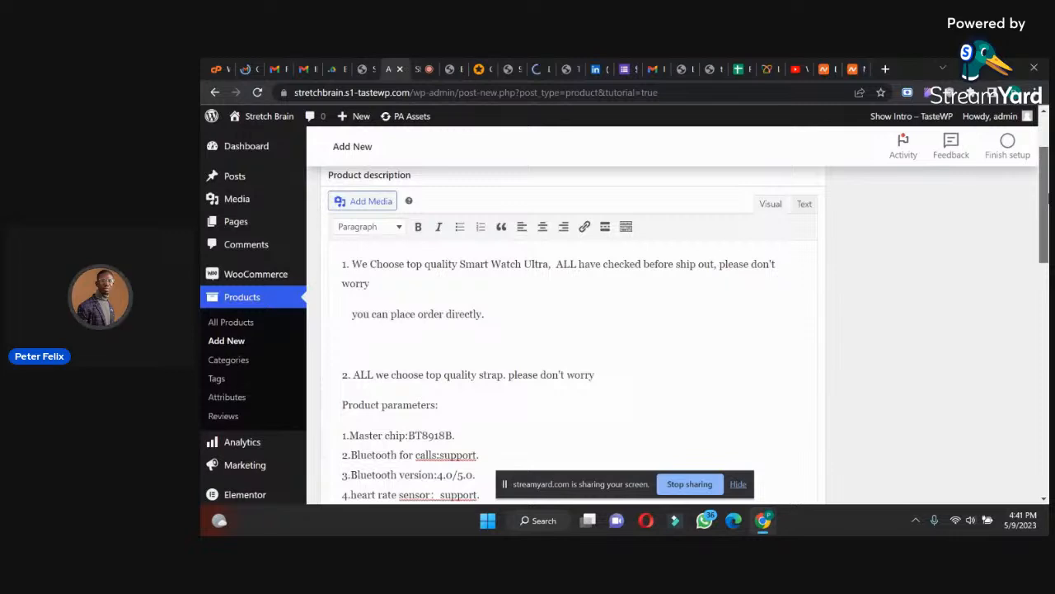
pyautogui.scroll(-1, 888, 302)
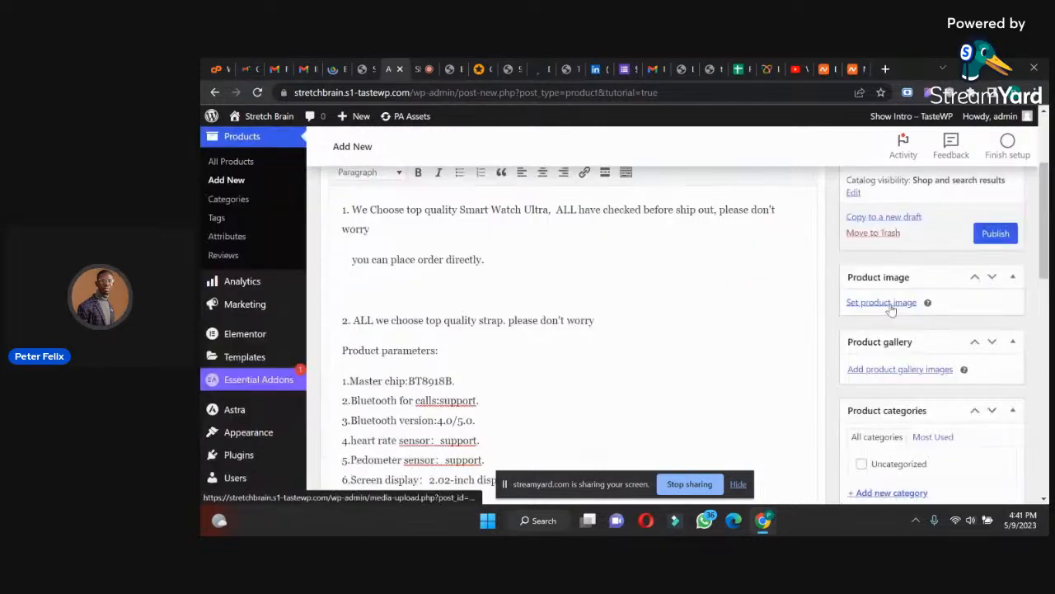
pyautogui.click(881, 302)
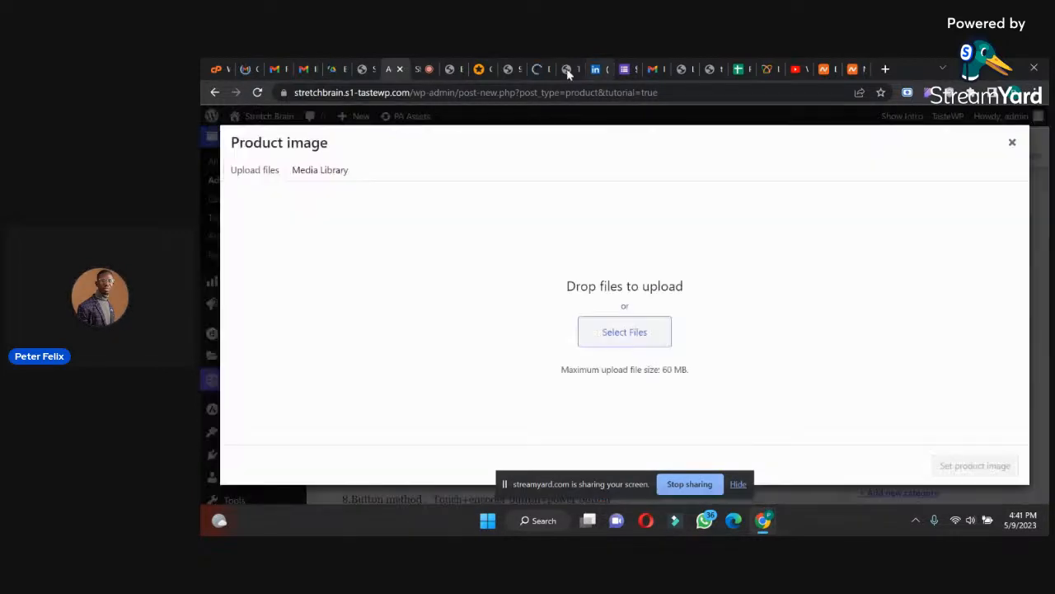
pyautogui.click(477, 69)
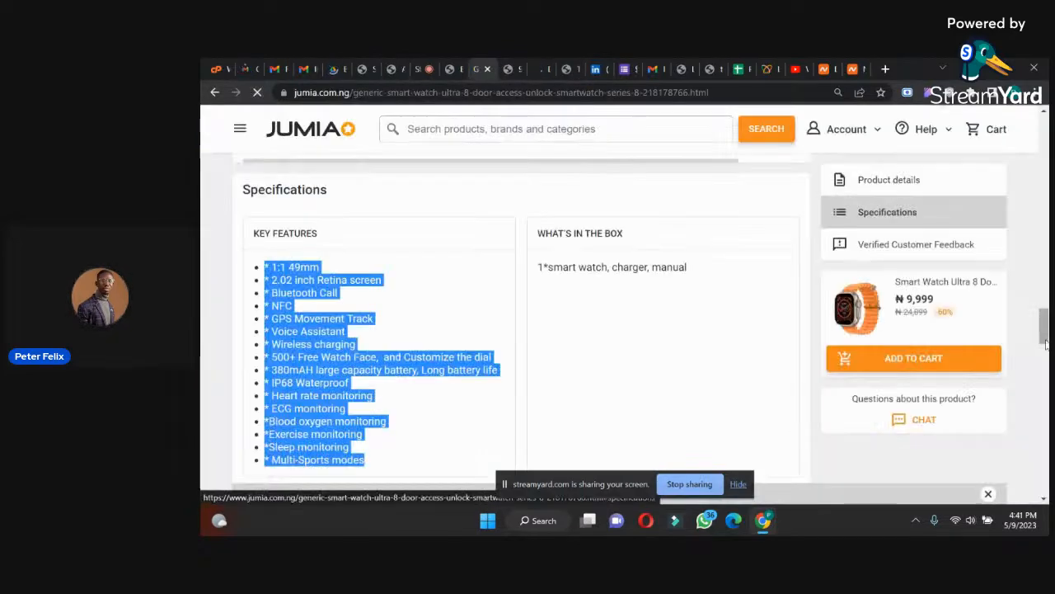
pyautogui.moveTo(1044, 338); pyautogui.dragTo(1041, 306)
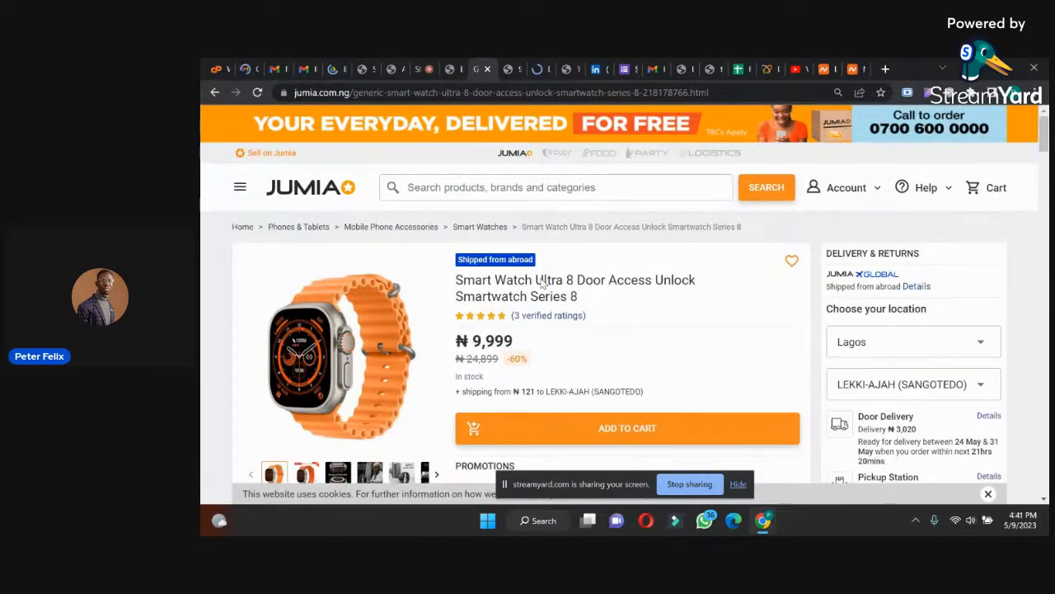
pyautogui.hotkey('ctrl', 's')
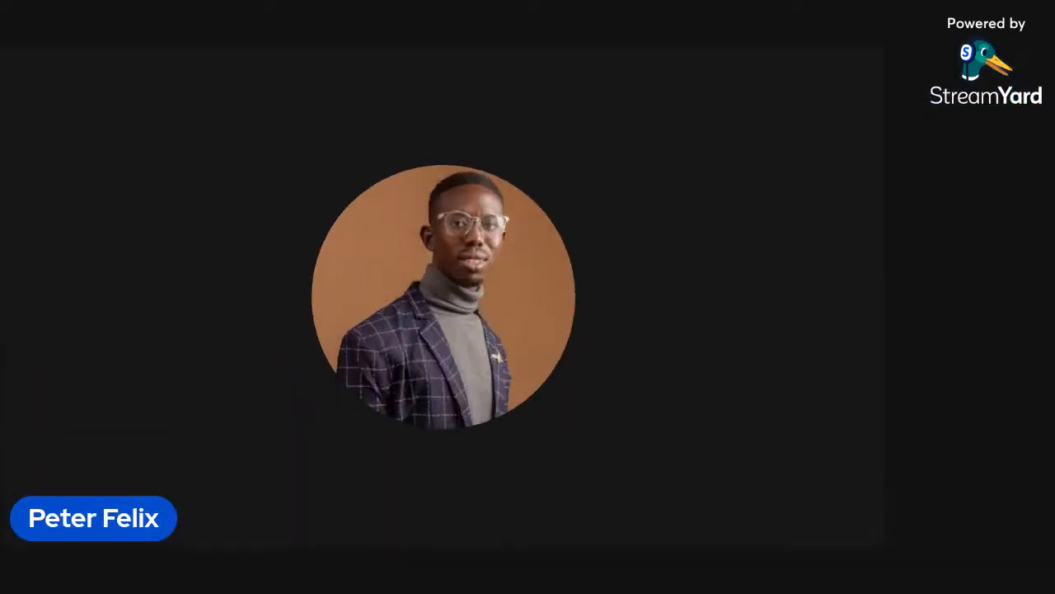
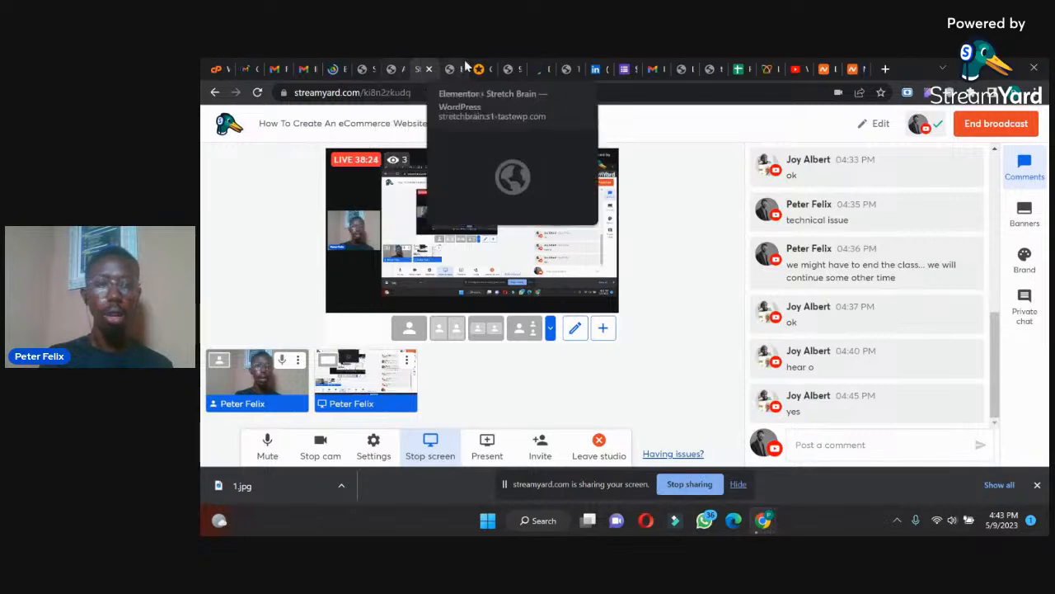
# Upload the downloaded 1.jpg from the Downloads folder in WordPress and set it as the product image.
pyautogui.click(481, 68)
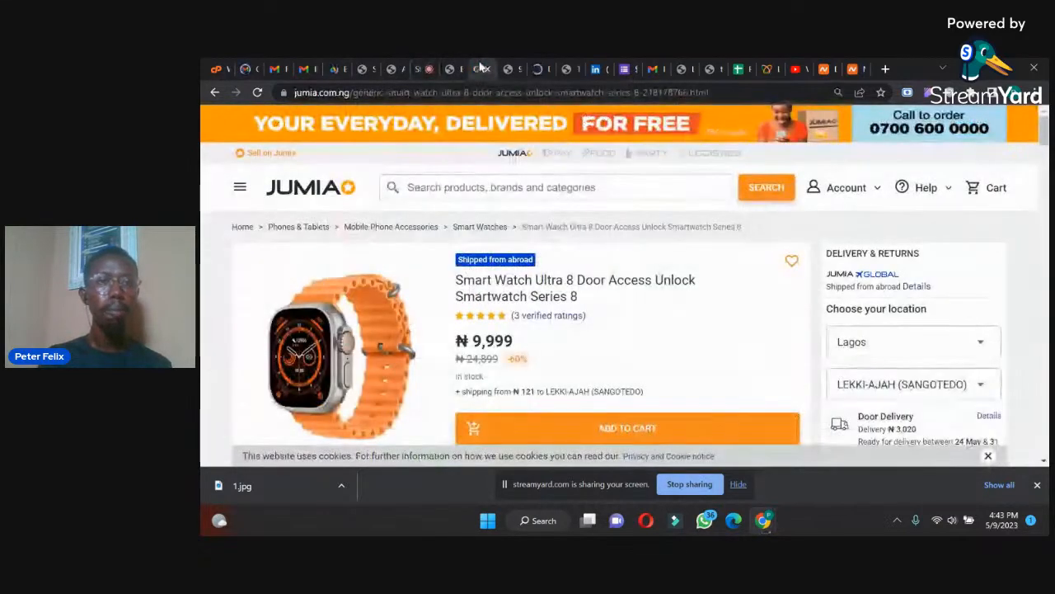
pyautogui.click(387, 69)
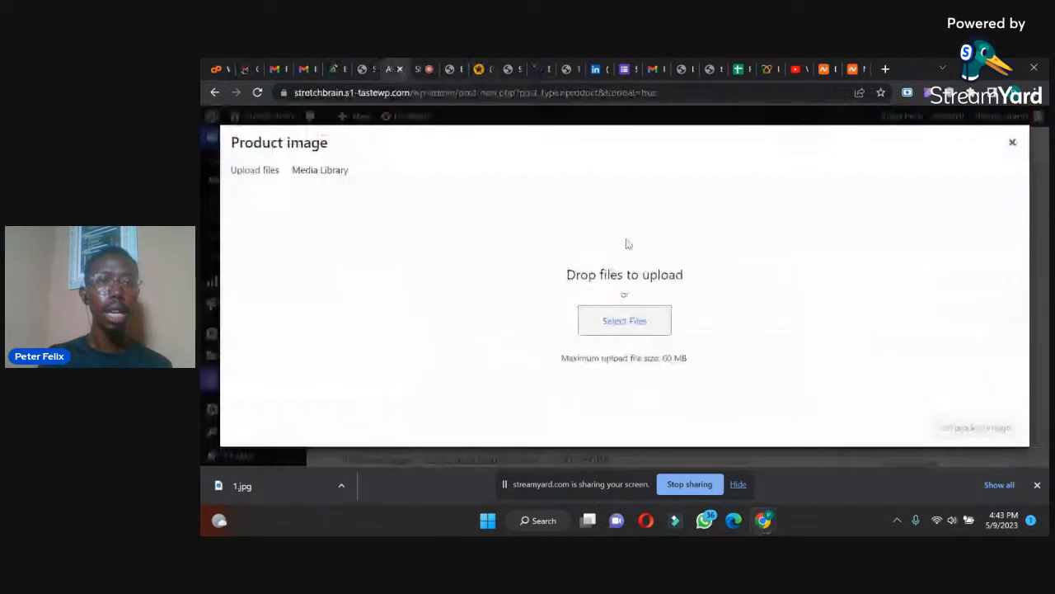
pyautogui.click(629, 326)
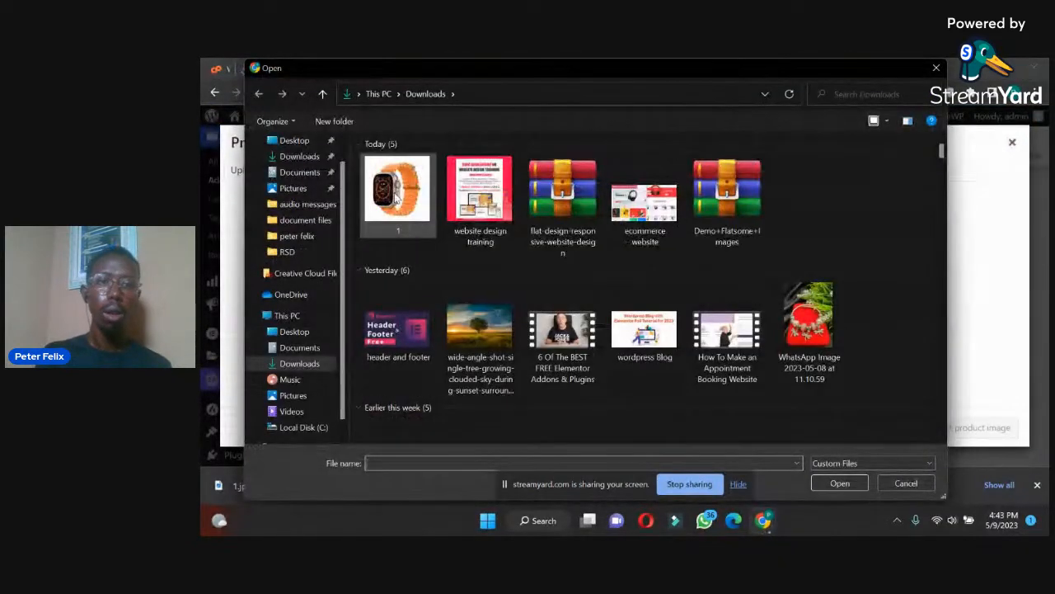
pyautogui.click(397, 193)
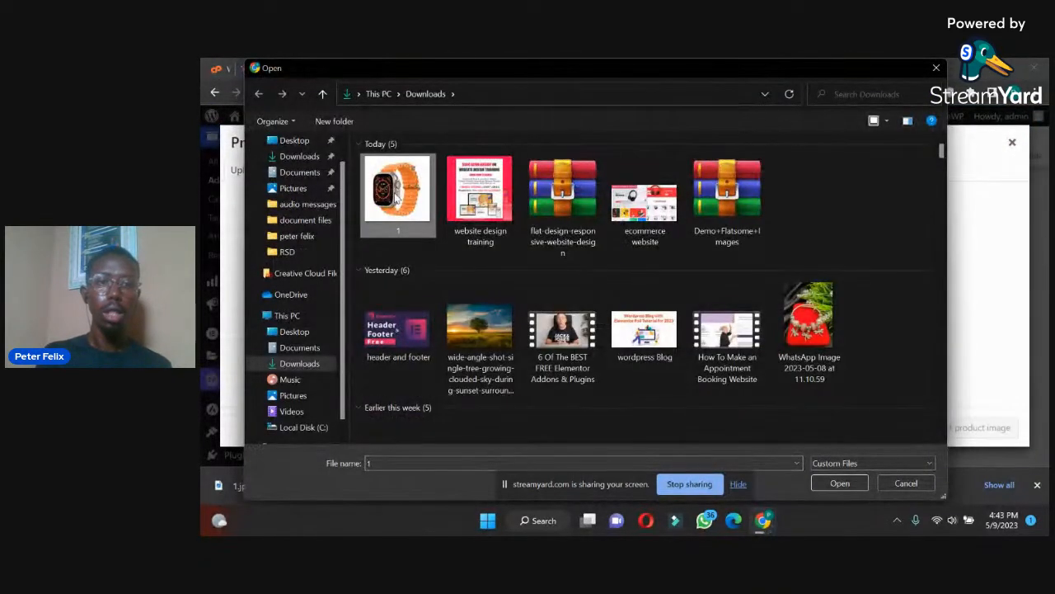
pyautogui.click(840, 483)
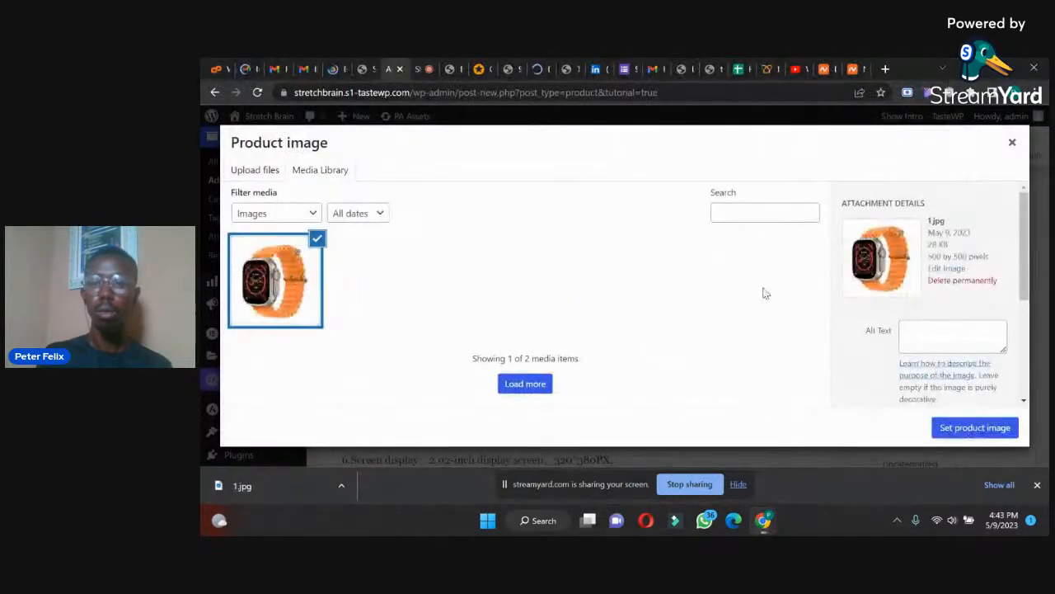
pyautogui.click(962, 431)
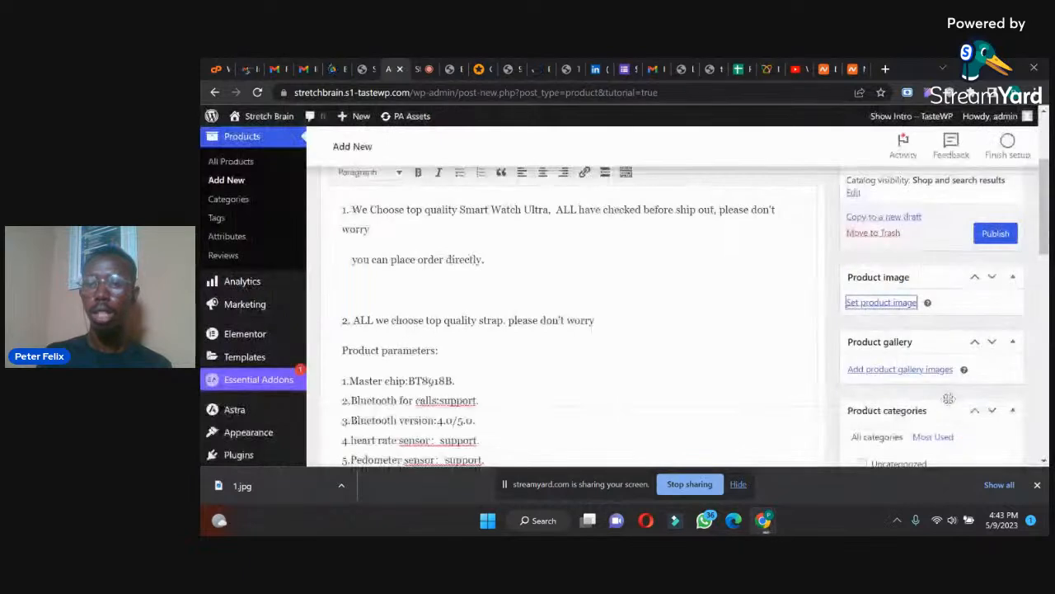
pyautogui.moveTo(1046, 206)
pyautogui.mouseDown()
pyautogui.moveTo(1045, 151)
pyautogui.moveTo(1044, 203)
pyautogui.mouseUp()
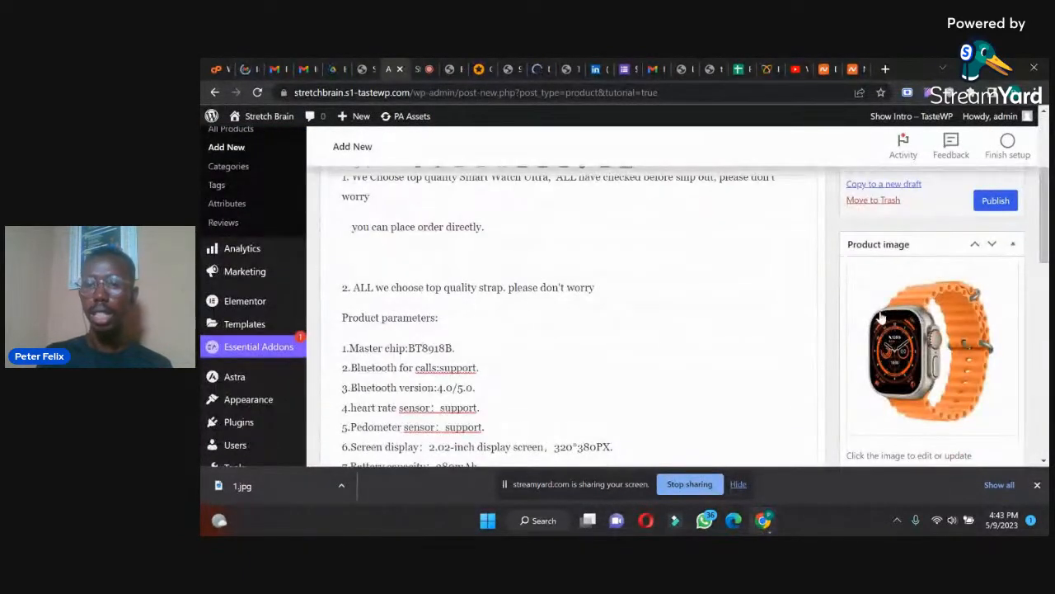
# Browse the smartwatch pictures in the Jumia listing and save the NFC Access Control picture as 5.jpg and the second picture as 2.jpg.
pyautogui.click(476, 68)
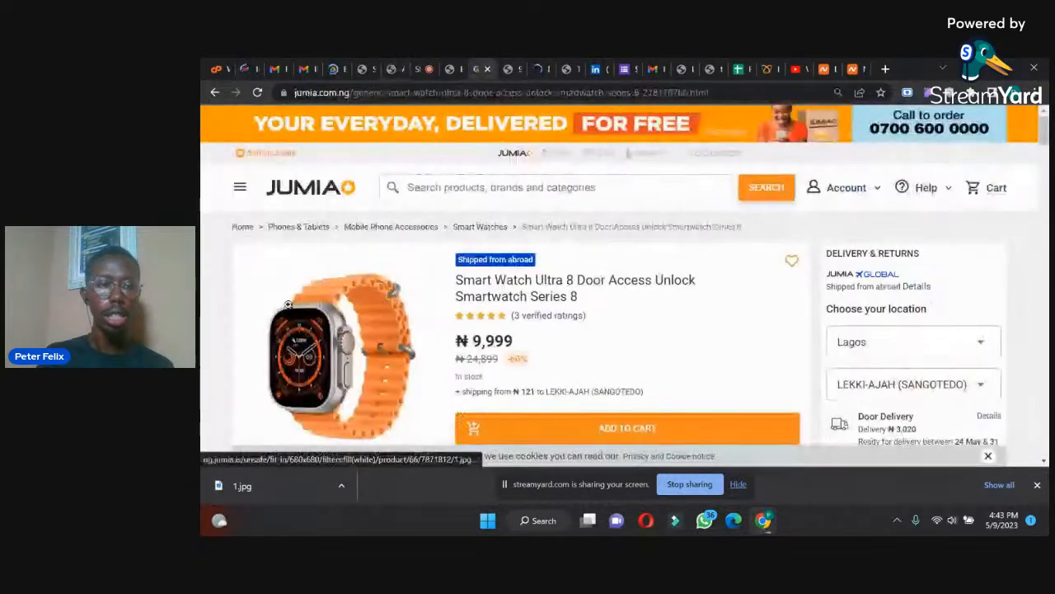
pyautogui.scroll(-3, 660, 207)
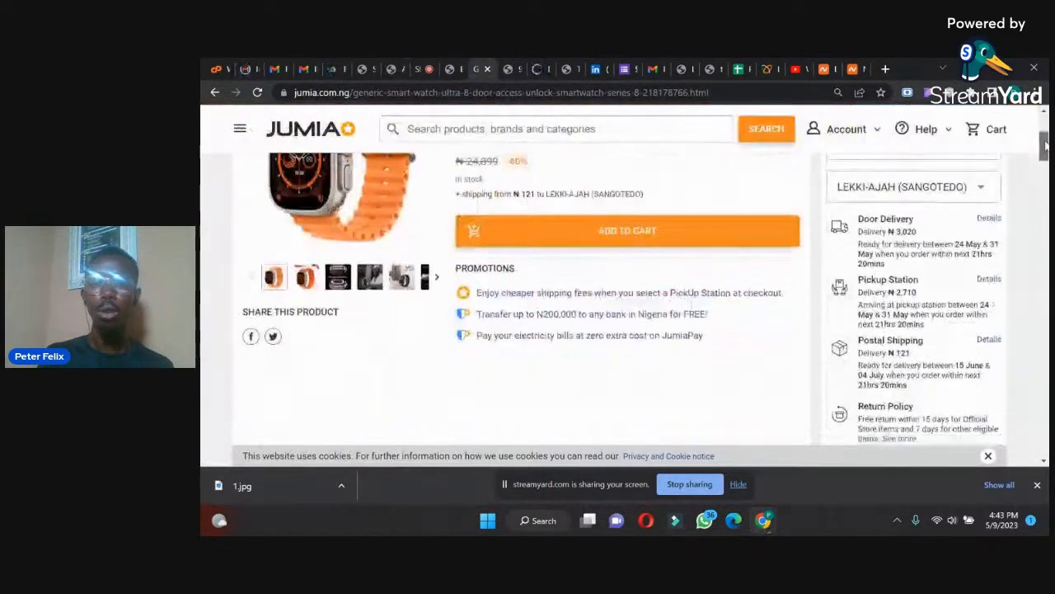
pyautogui.click(305, 257)
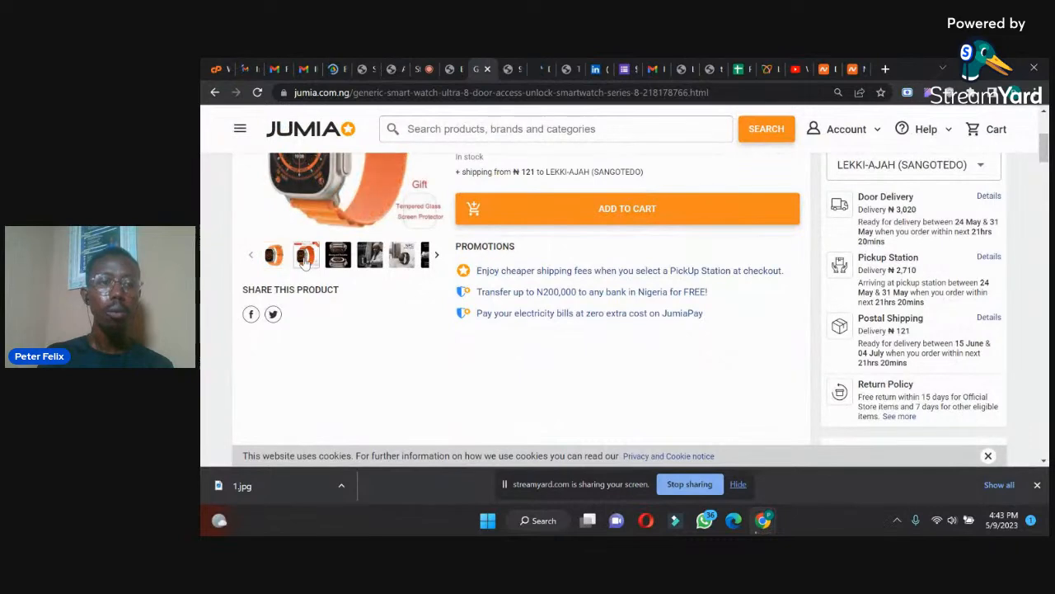
pyautogui.scroll(2, 488, 290)
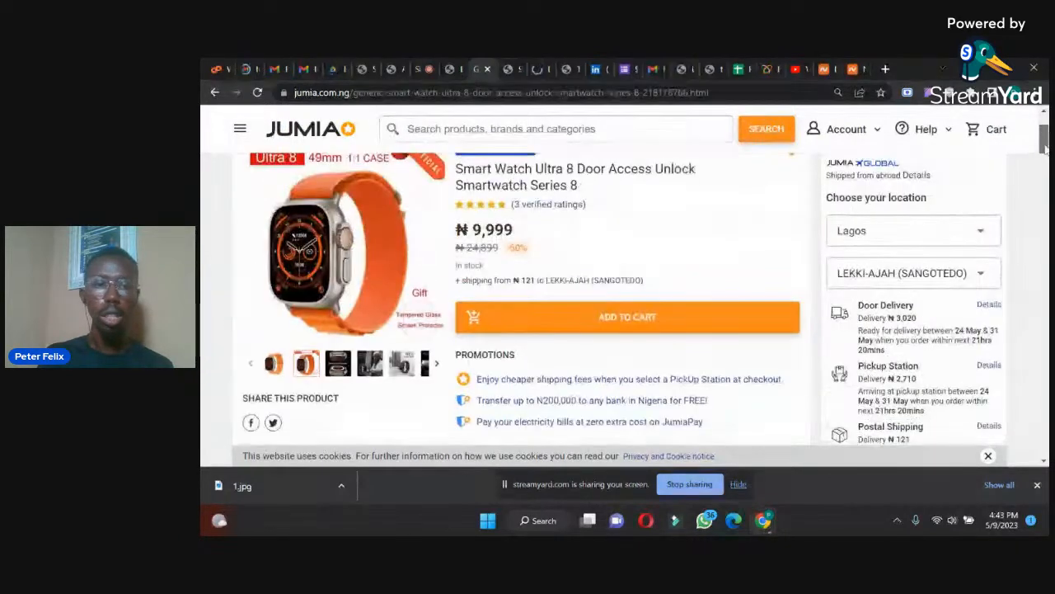
pyautogui.click(340, 367)
pyautogui.click(375, 368)
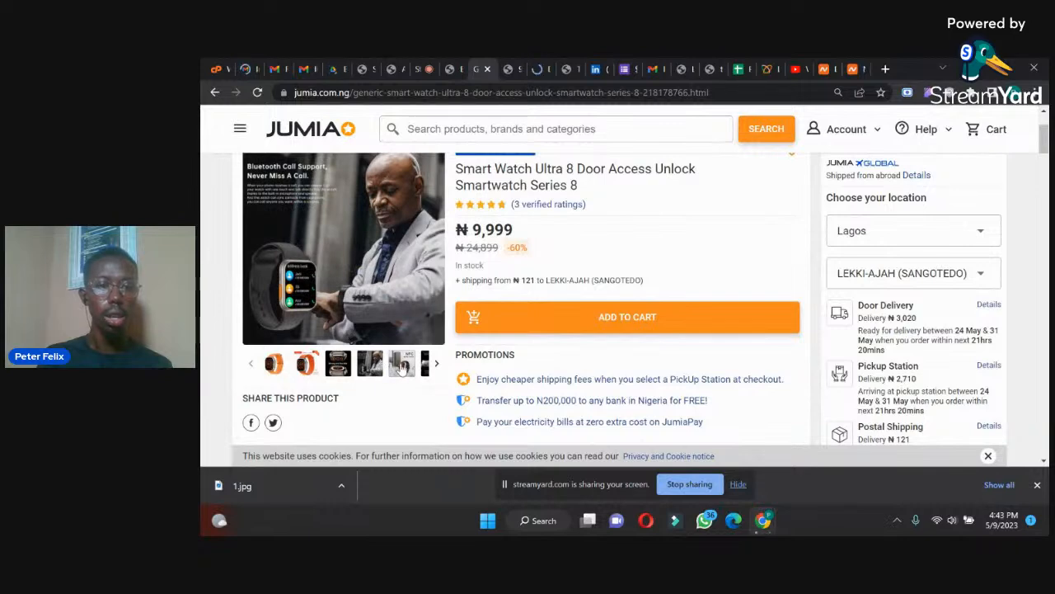
pyautogui.click(402, 366)
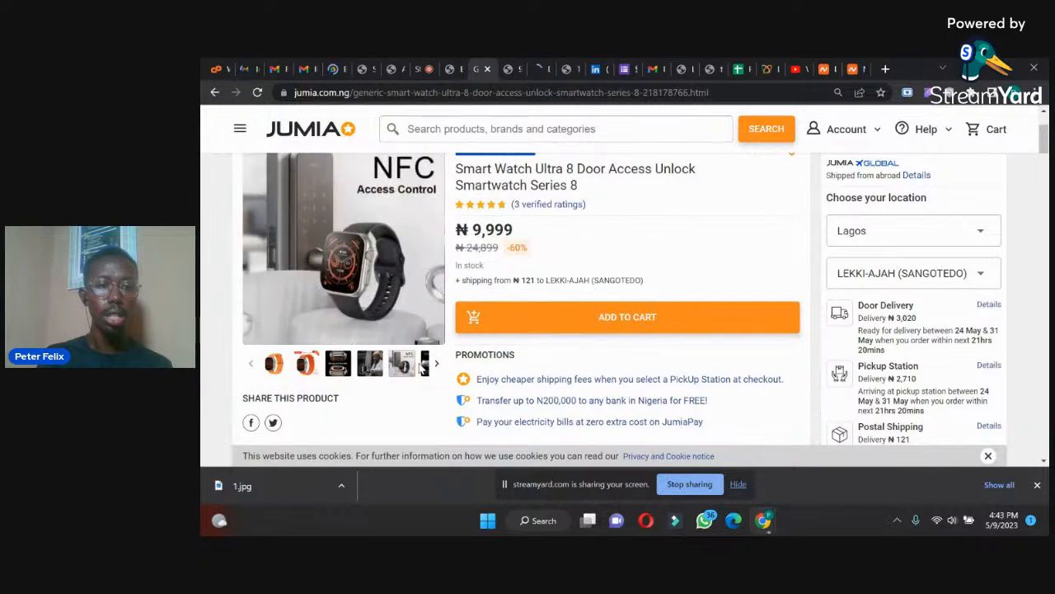
pyautogui.rightClick(341, 261)
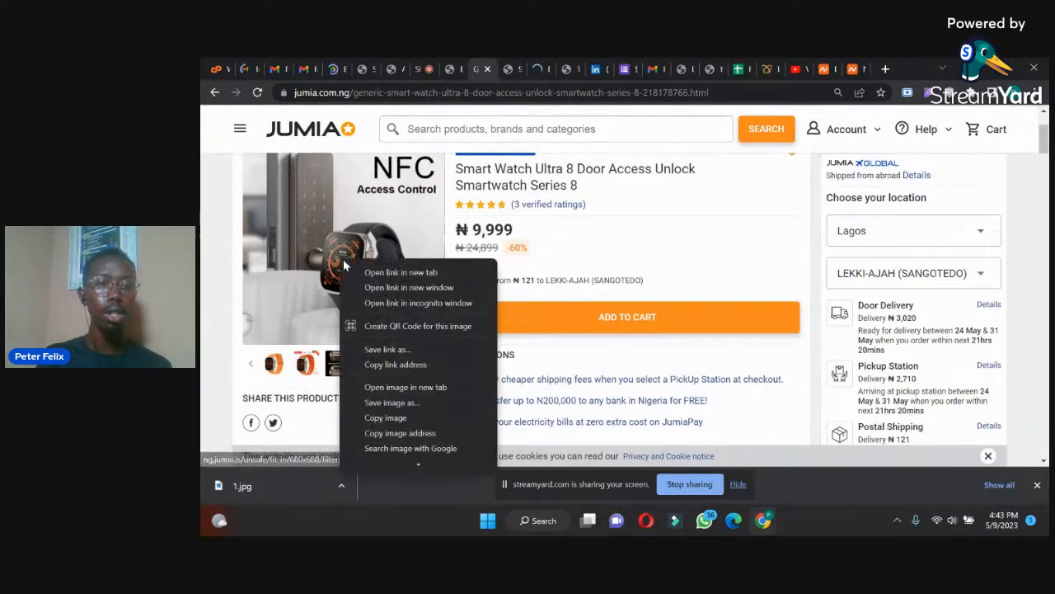
pyautogui.click(384, 403)
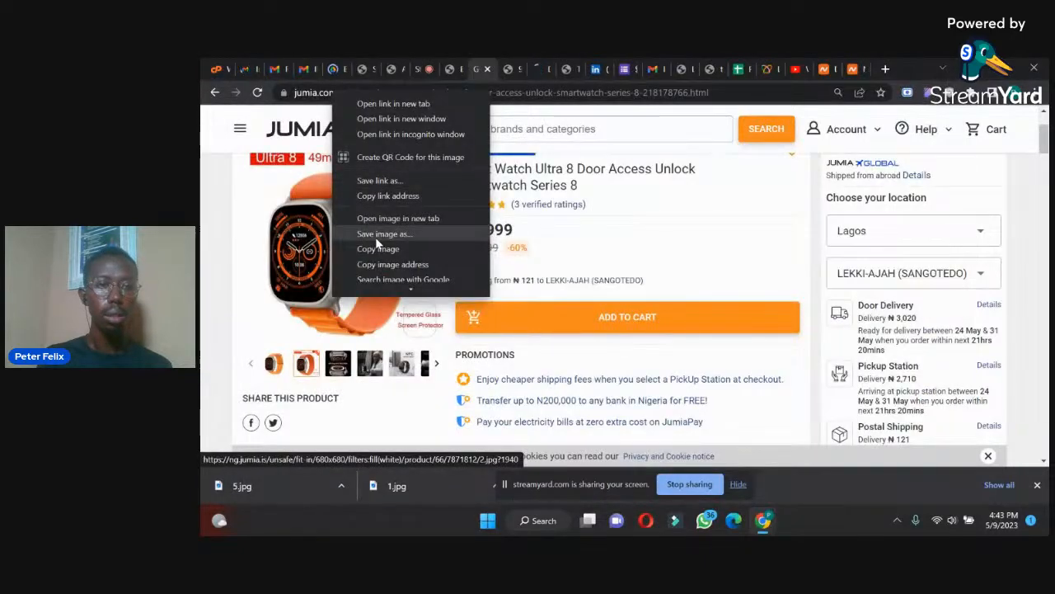
pyautogui.click(375, 238)
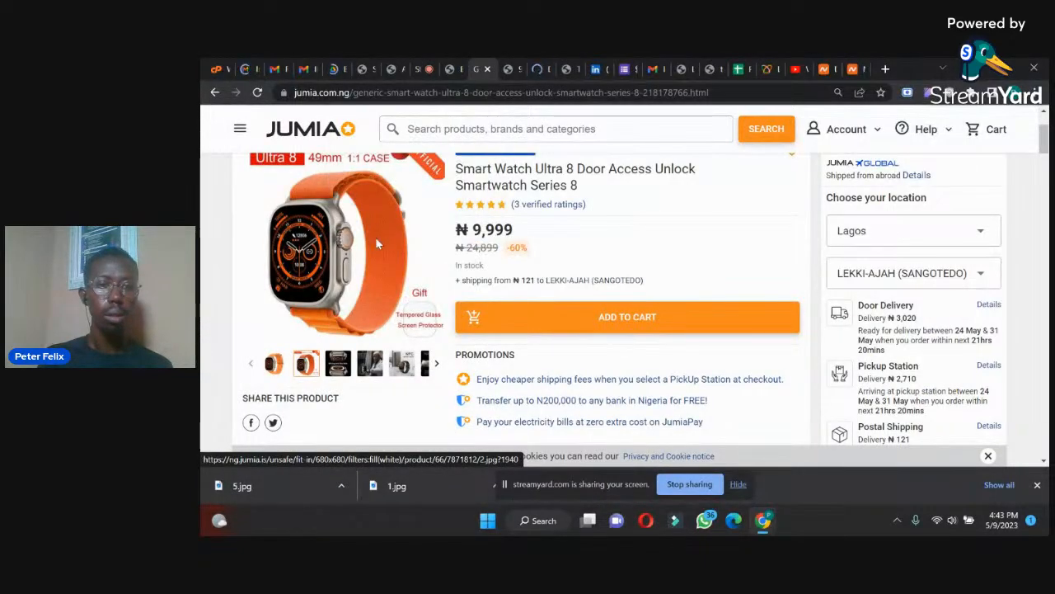
pyautogui.press('Return')
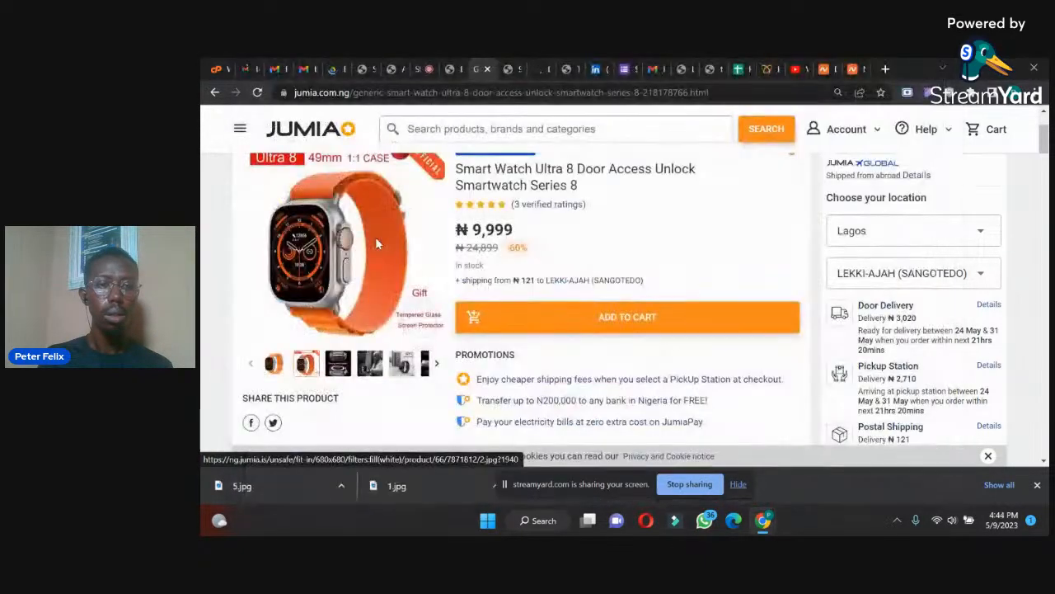
# Return to the WordPress product being added and open the file upload for its product gallery images.
pyautogui.click(510, 69)
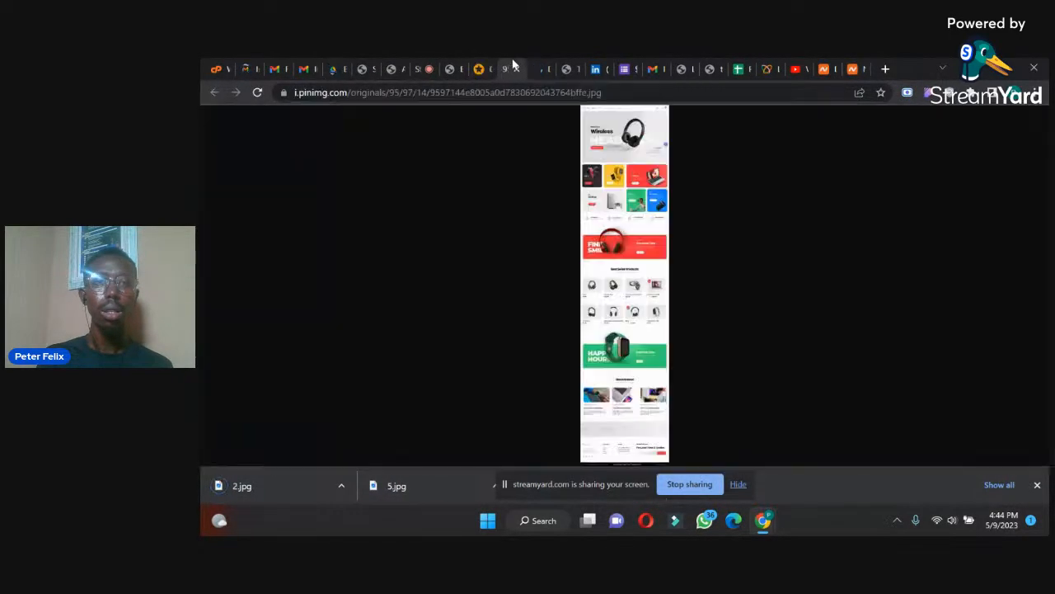
pyautogui.click(392, 69)
pyautogui.moveTo(1047, 221); pyautogui.dragTo(945, 234)
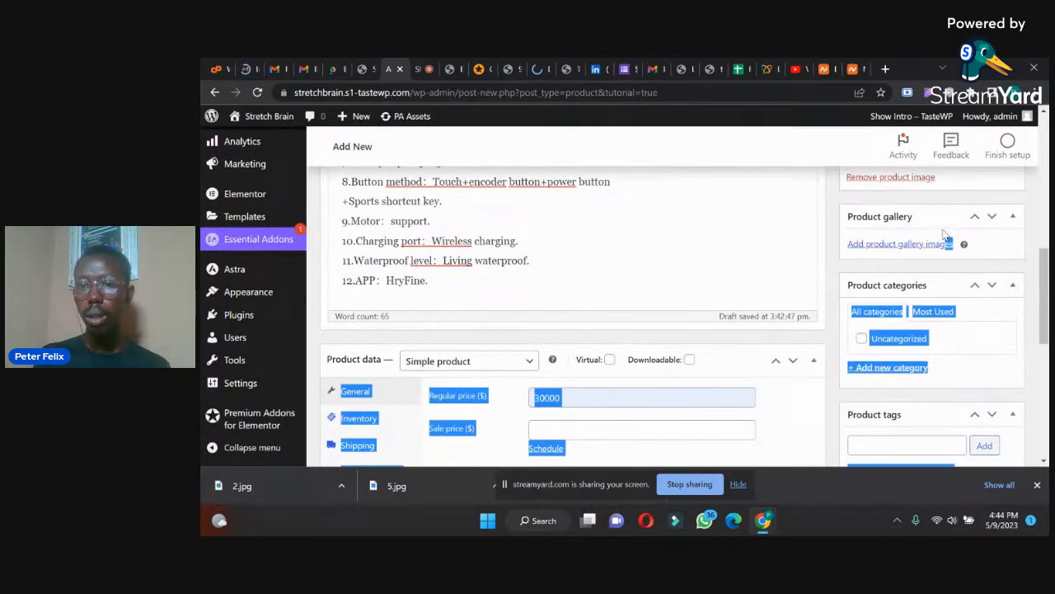
pyautogui.click(946, 236)
pyautogui.click(881, 244)
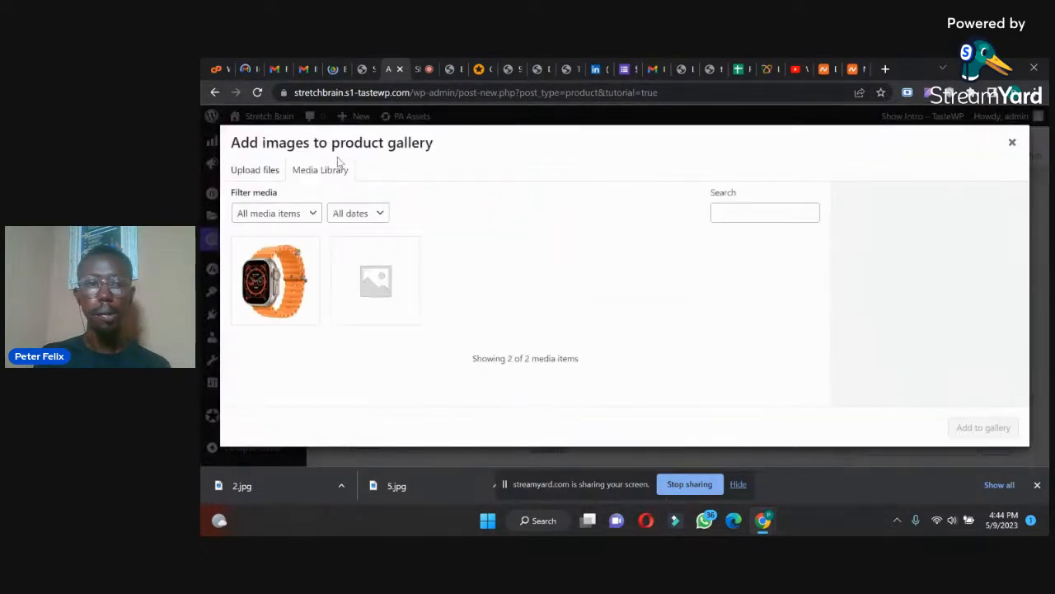
pyautogui.click(257, 170)
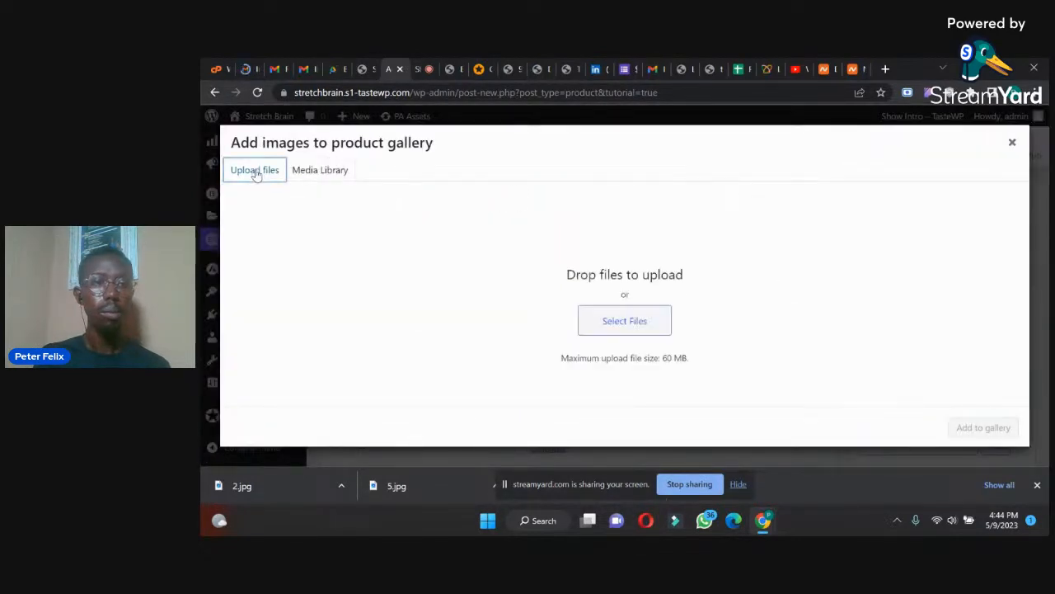
# Upload pictures 2, 5 and 1 from the Downloads folder and add them to the product gallery.
pyautogui.click(618, 320)
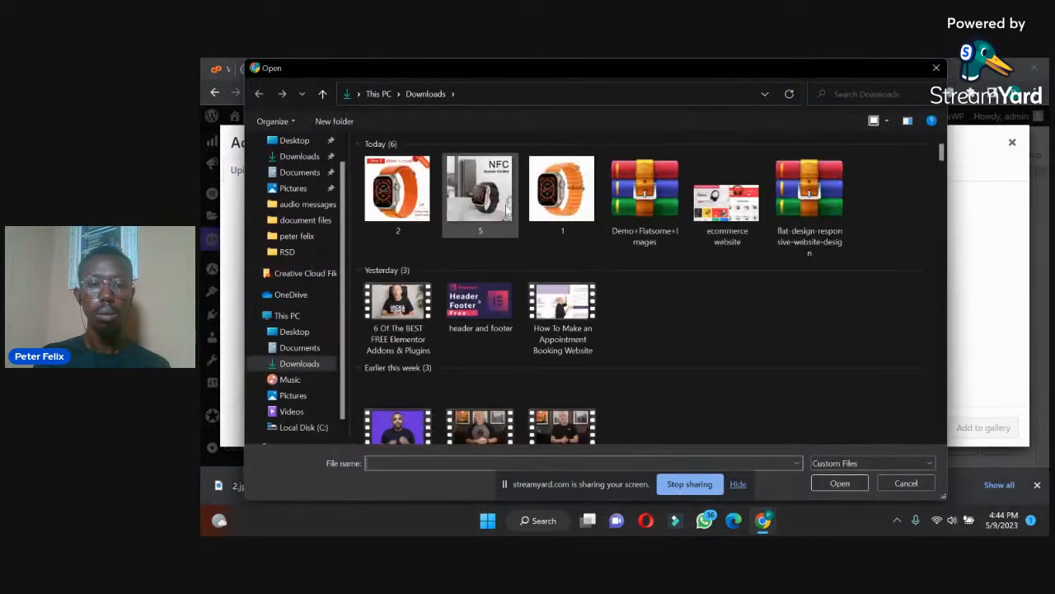
pyautogui.keyDown('ctrl'); pyautogui.click(478, 196); pyautogui.keyUp('ctrl')
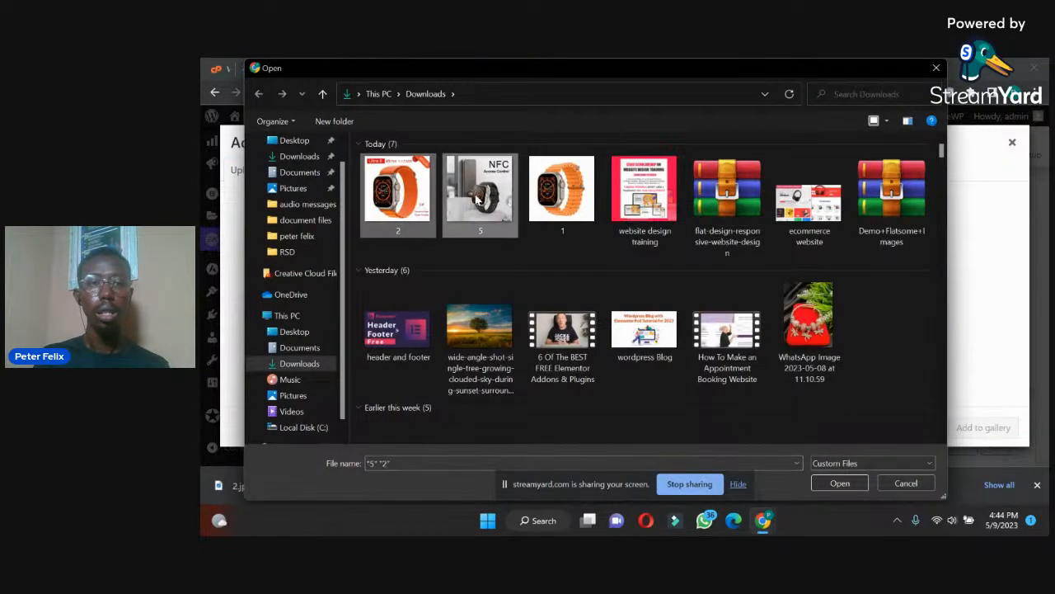
pyautogui.keyDown('ctrl'); pyautogui.click(541, 205); pyautogui.keyUp('ctrl')
pyautogui.click(835, 483)
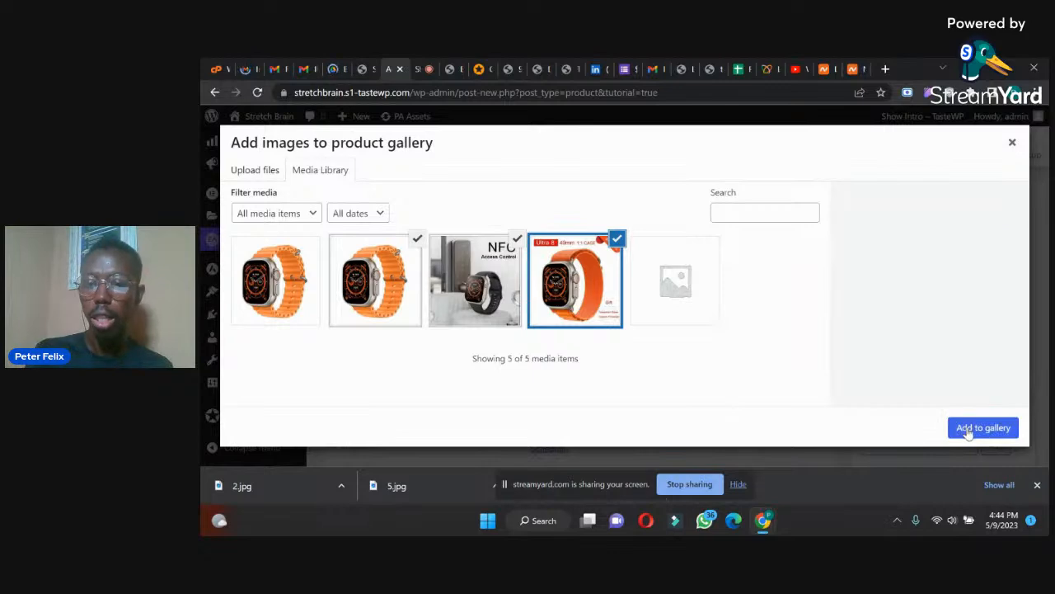
pyautogui.click(969, 429)
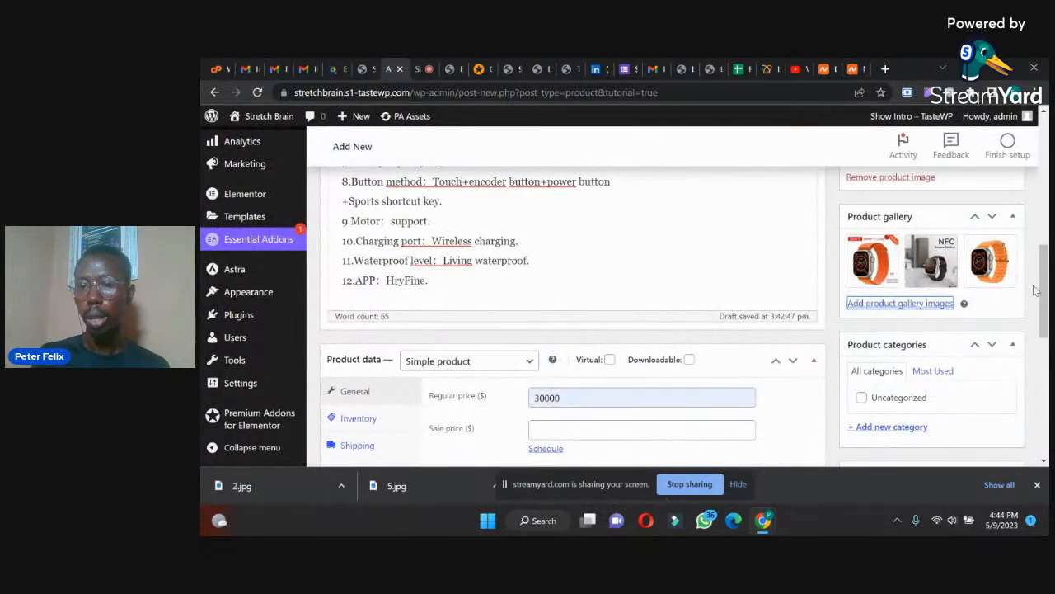
# Create the product category Men Wrist Watch for the smartwatch and publish the product.
pyautogui.moveTo(1043, 291); pyautogui.dragTo(1045, 320)
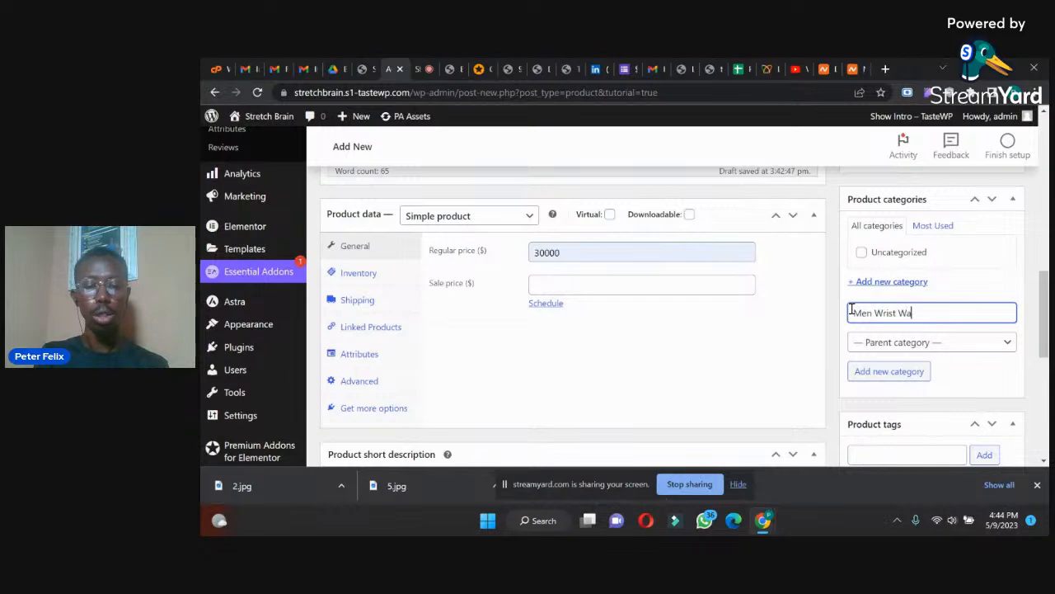
pyautogui.press('Return')
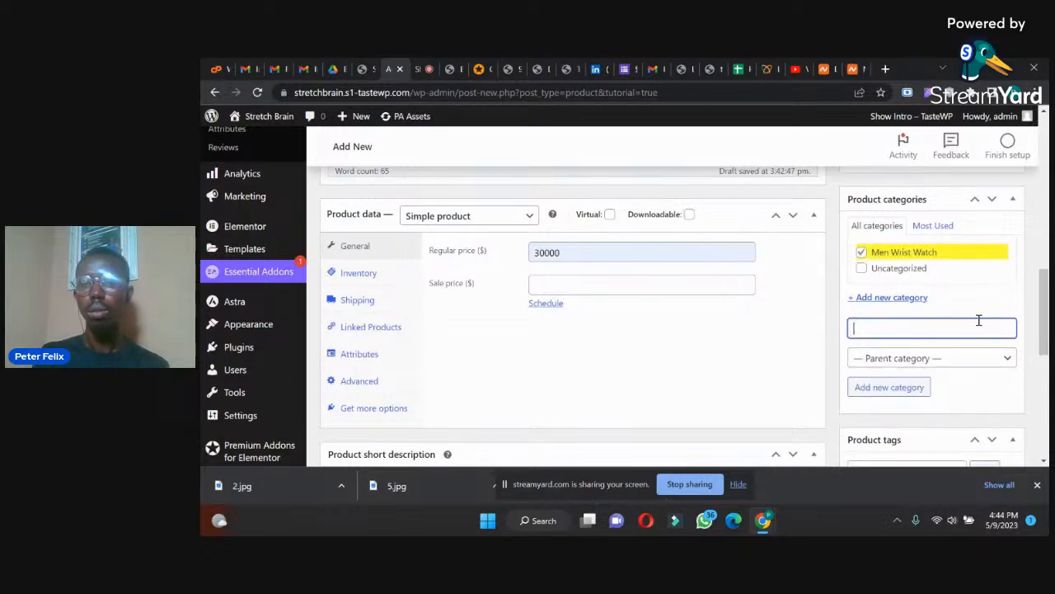
pyautogui.scroll(-3, 1045, 306)
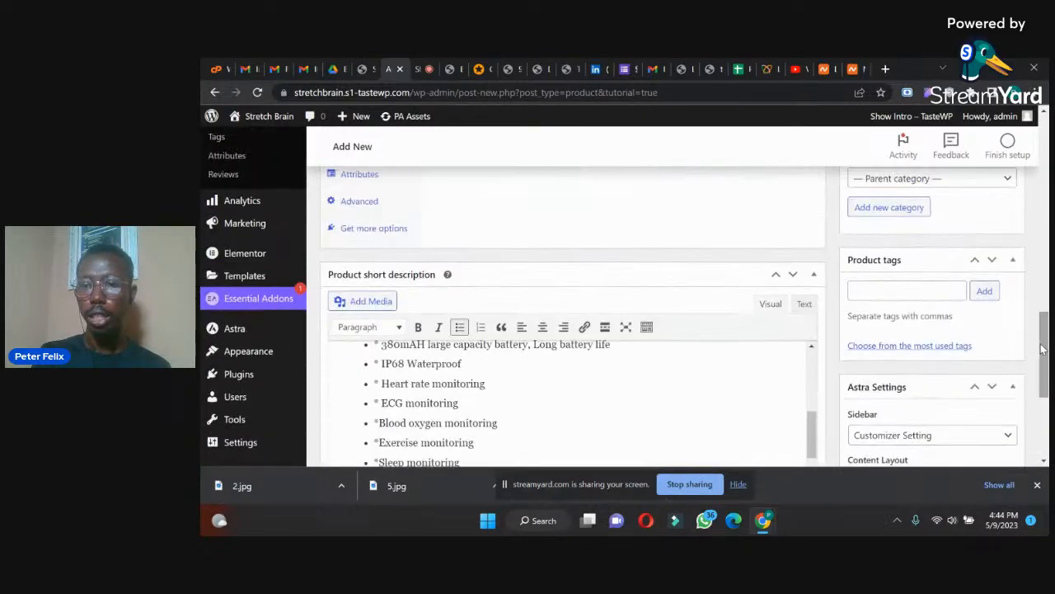
pyautogui.moveTo(1045, 318); pyautogui.dragTo(1044, 149)
pyautogui.click(997, 318)
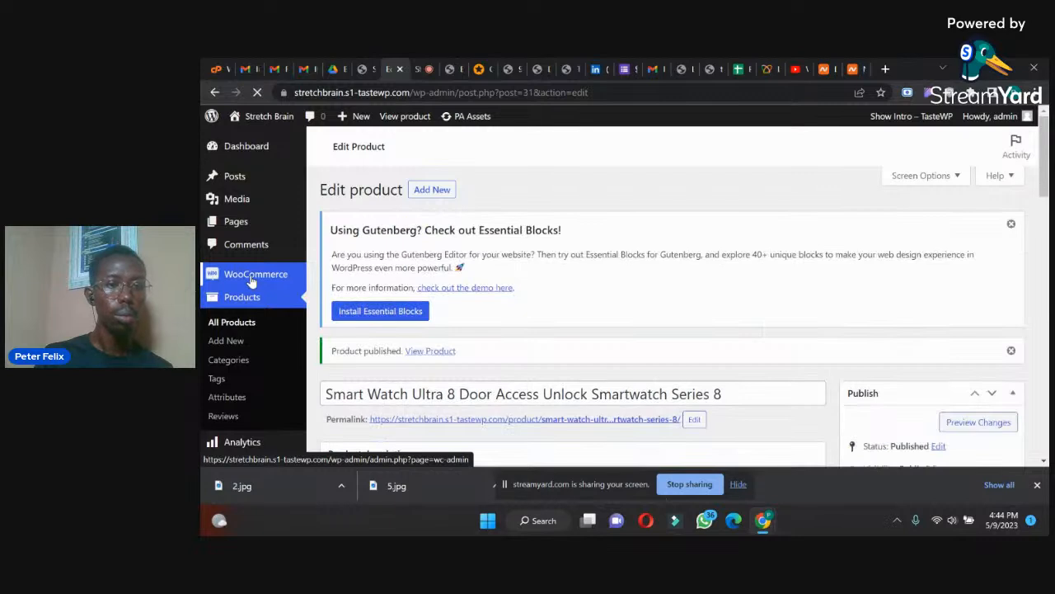
# Open the WooCommerce general settings and set the store's Country / State to Nigeria — Abuja.
pyautogui.click(328, 284)
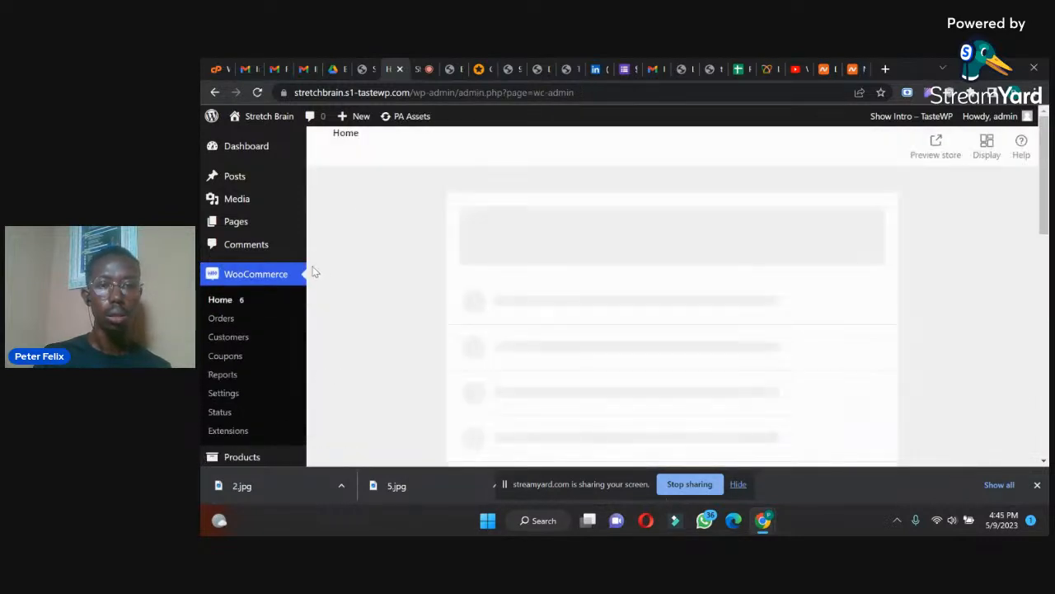
pyautogui.click(225, 394)
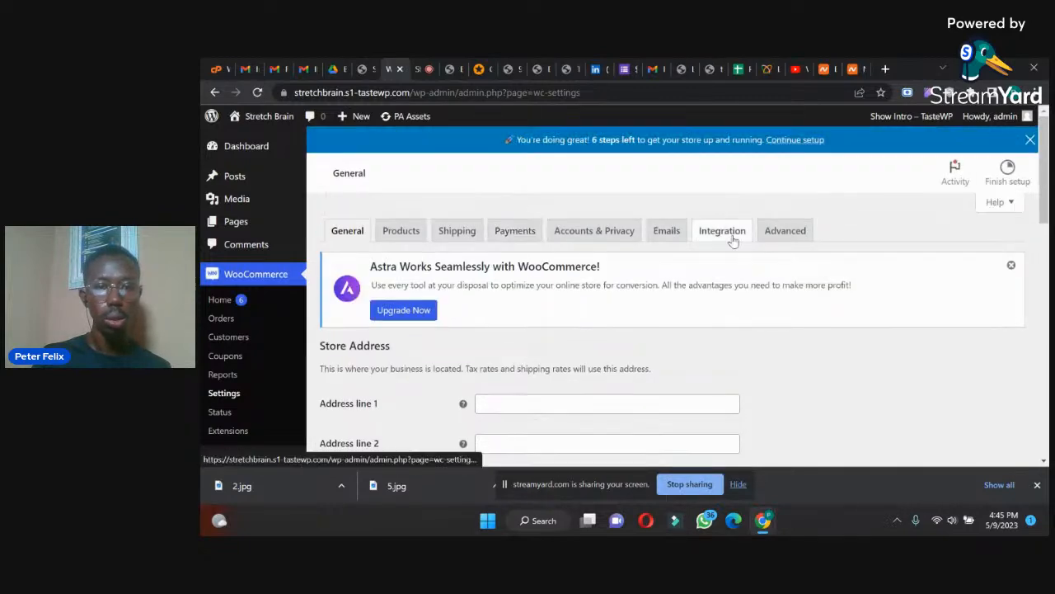
pyautogui.moveTo(1044, 176); pyautogui.dragTo(1046, 260)
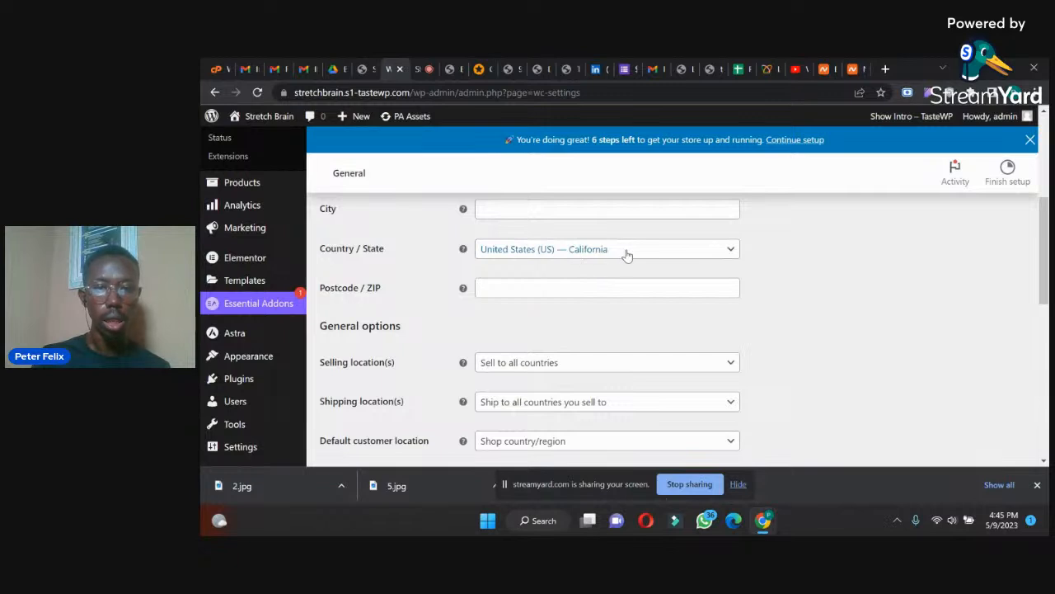
pyautogui.click(627, 256)
pyautogui.click(595, 279)
pyautogui.write('nih')
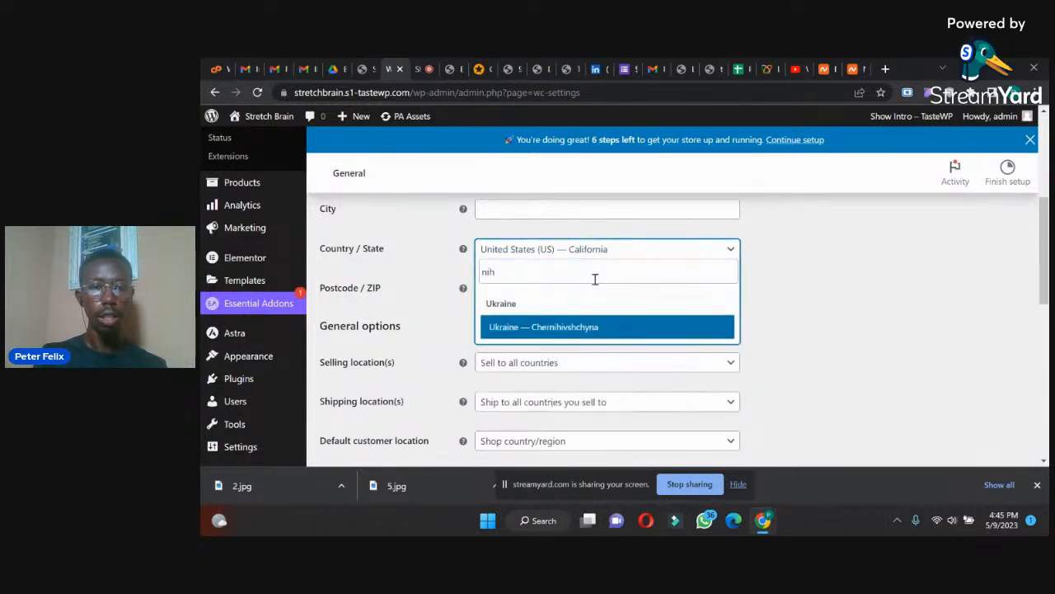
pyautogui.press('BackSpace')
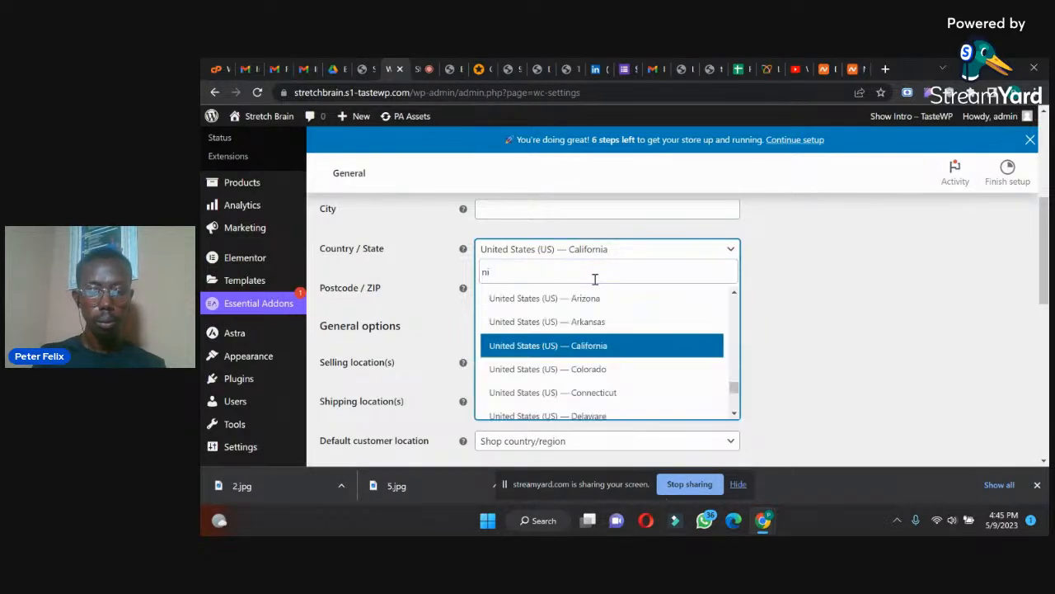
pyautogui.write('ge')
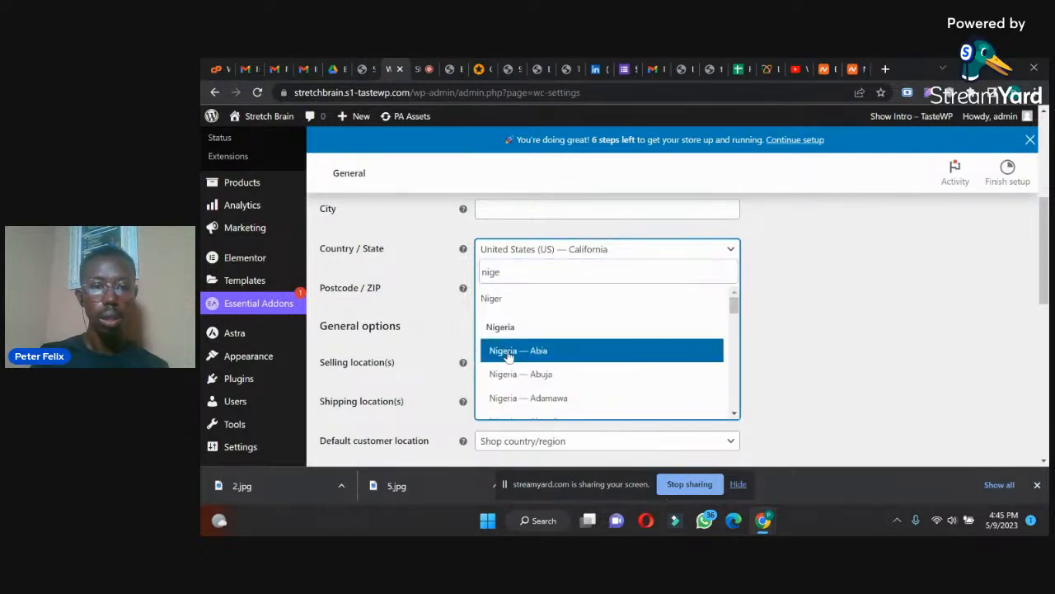
pyautogui.click(526, 383)
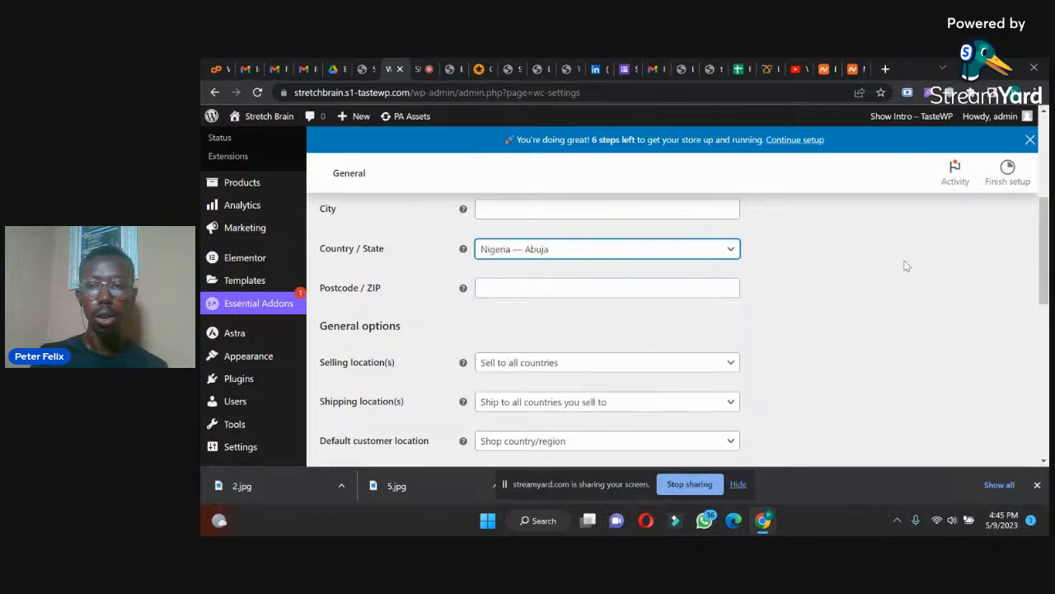
# Set the store currency to Nigerian naira (₦) in the currency options.
pyautogui.moveTo(1049, 241); pyautogui.dragTo(1045, 369)
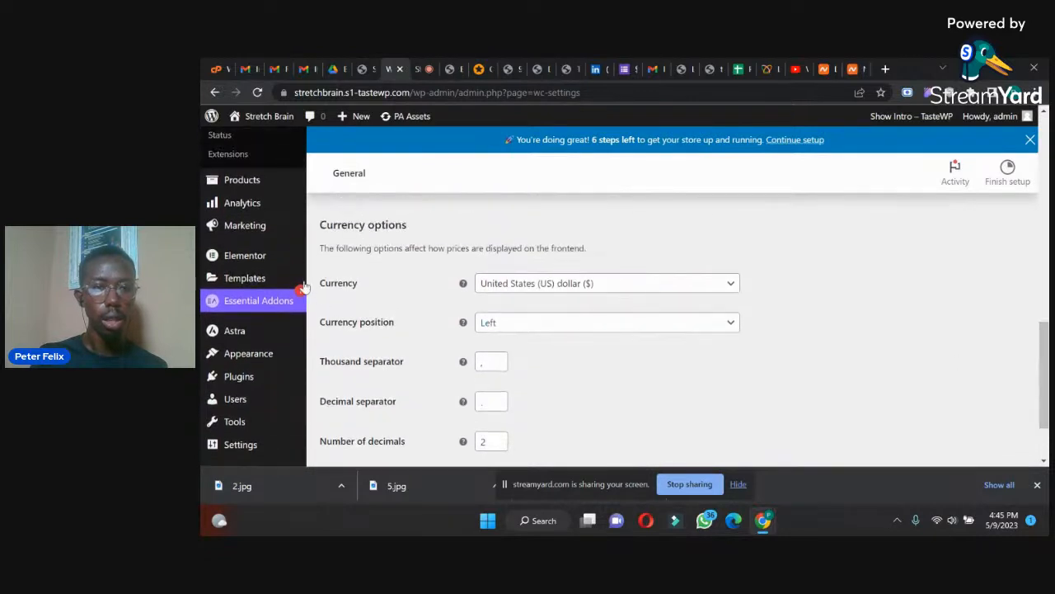
pyautogui.click(565, 288)
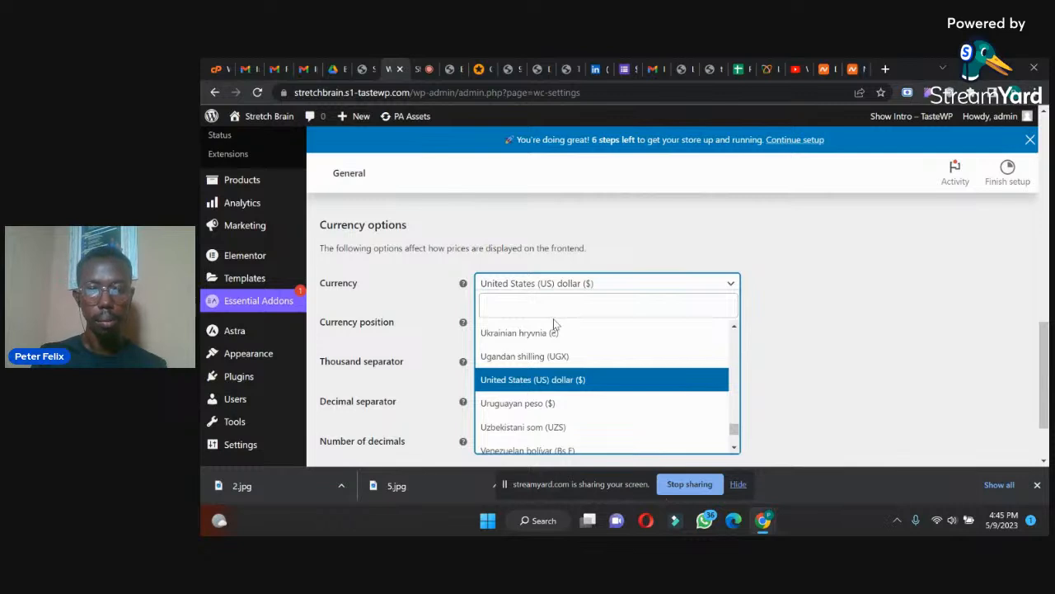
pyautogui.click(537, 302)
pyautogui.write('nai')
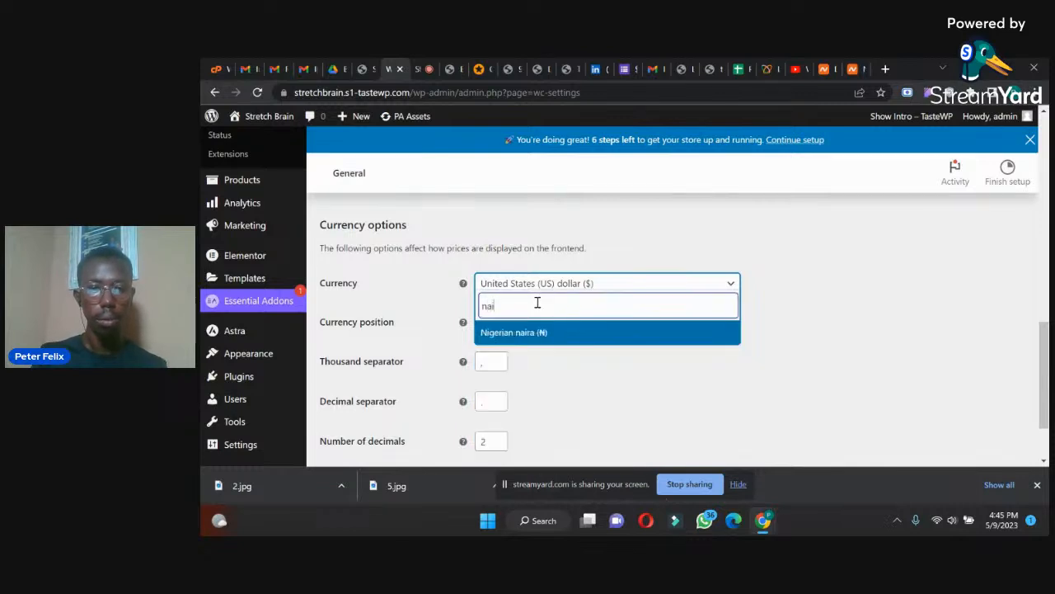
pyautogui.click(508, 333)
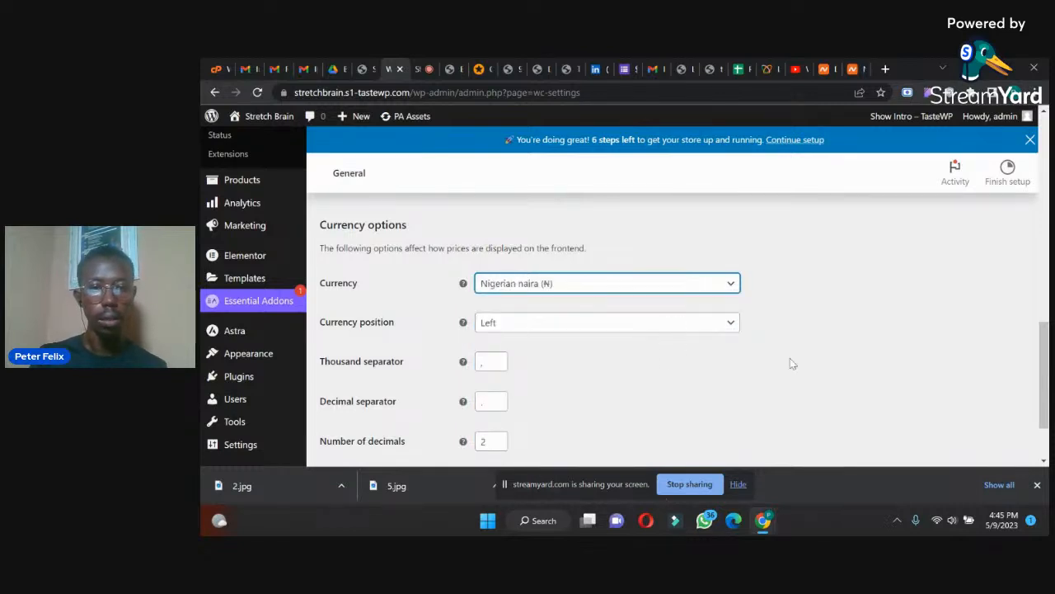
pyautogui.scroll(-2, 1049, 375)
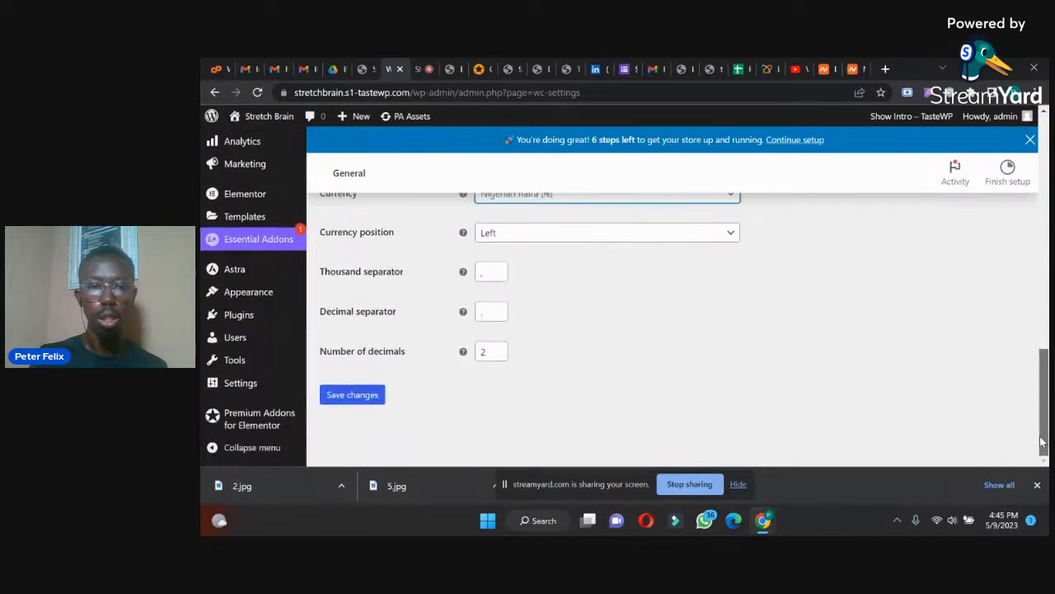
pyautogui.moveTo(298, 383)
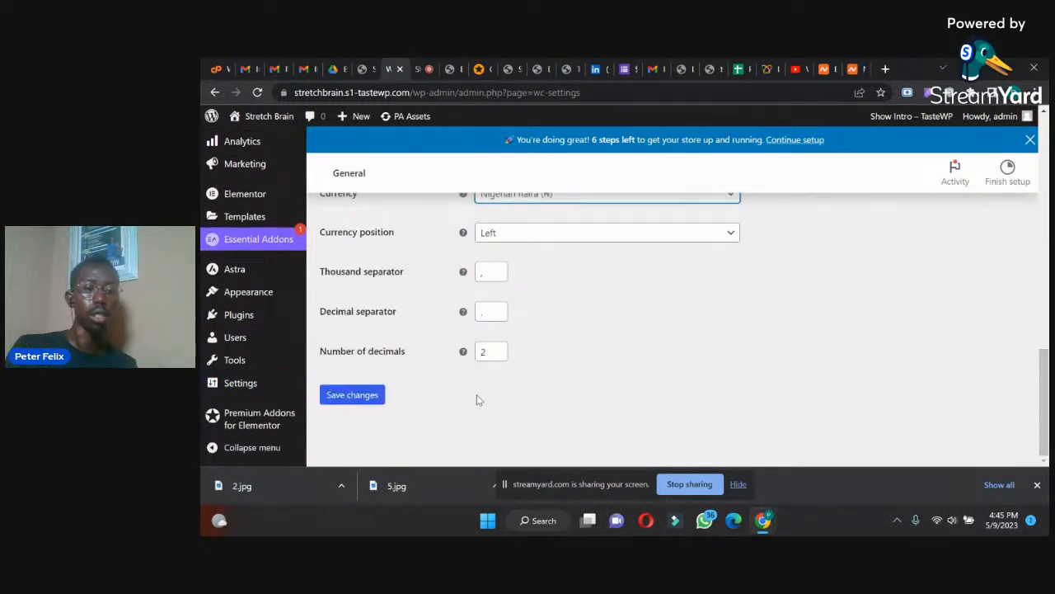
# Save the WooCommerce general settings and open the list of all products.
pyautogui.click(348, 399)
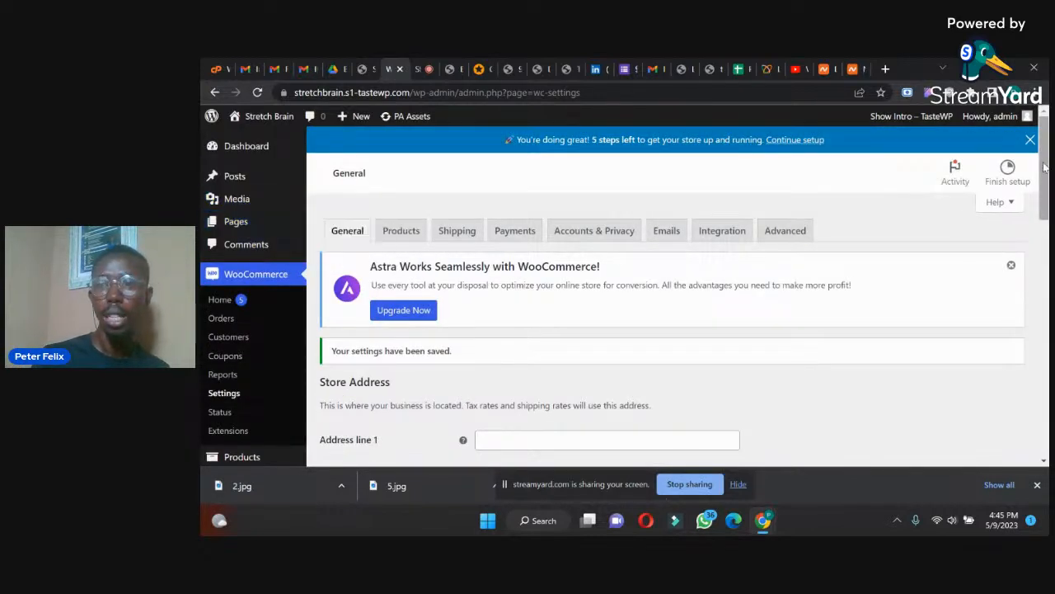
pyautogui.scroll(-4, 1045, 165)
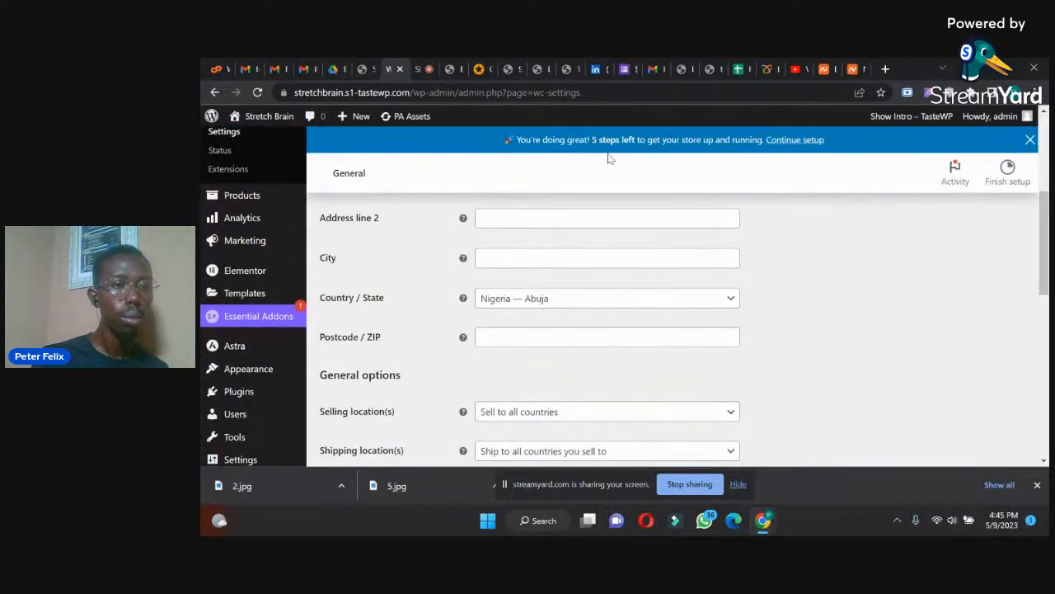
pyautogui.moveTo(246, 204)
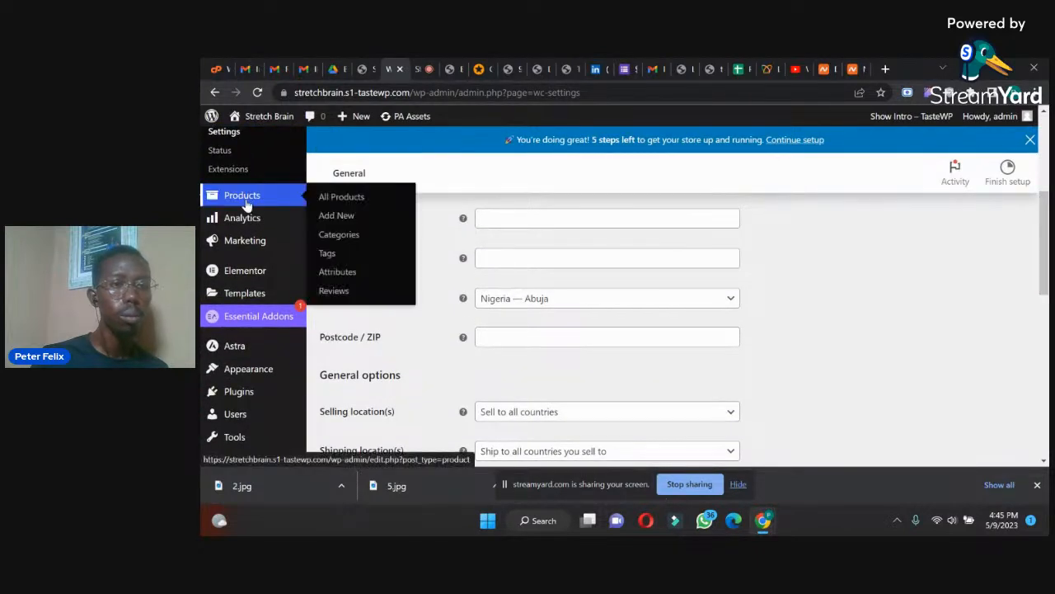
pyautogui.click(322, 200)
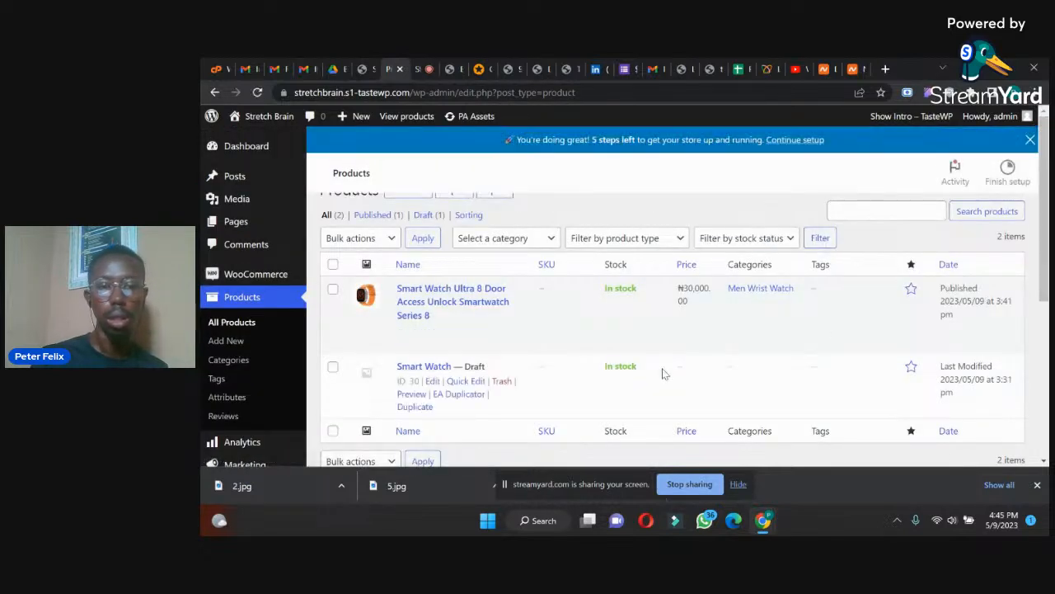
# Move the Smart Watch draft to the trash and duplicate the published Smart Watch Ultra 8 product.
pyautogui.moveTo(1043, 200); pyautogui.dragTo(1041, 270)
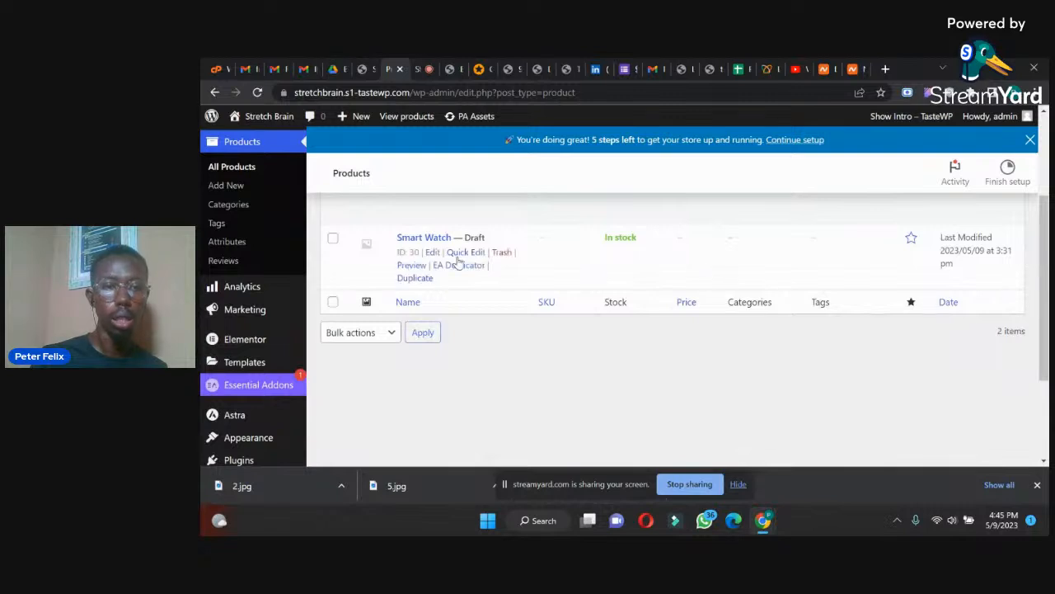
pyautogui.click(501, 253)
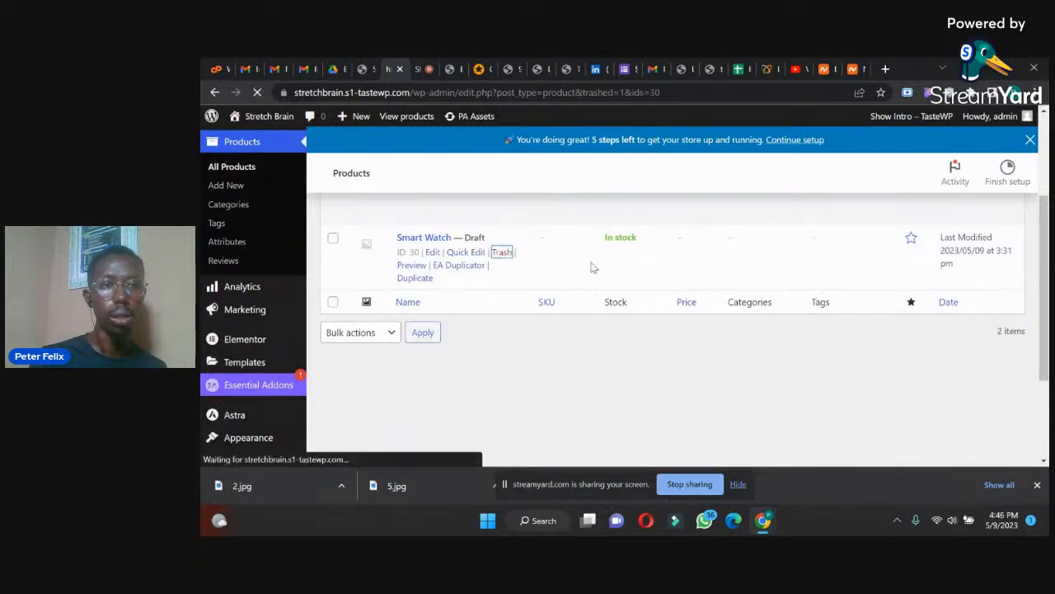
pyautogui.moveTo(1042, 195); pyautogui.dragTo(1043, 231)
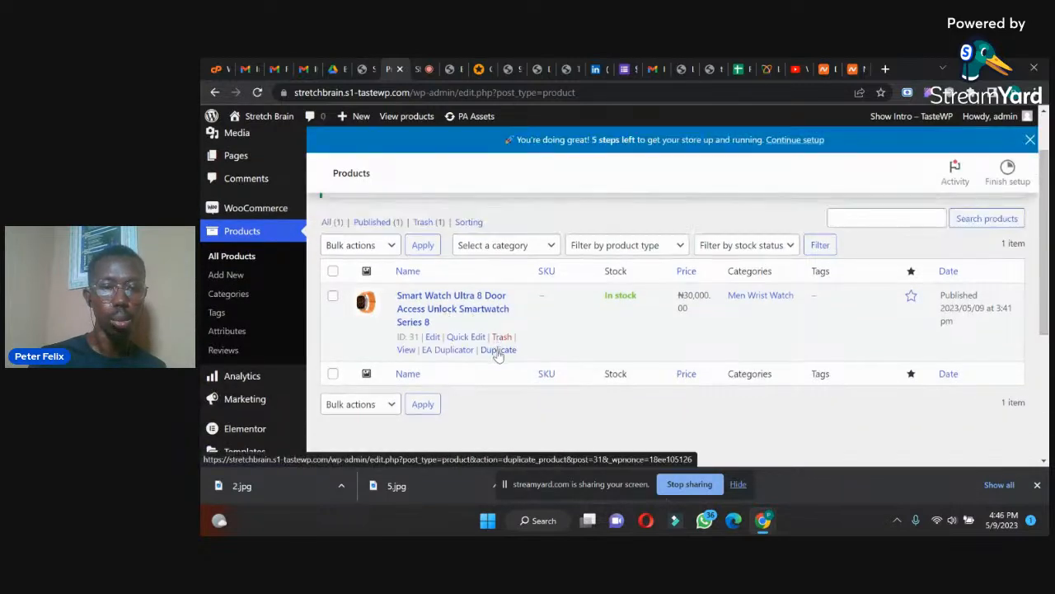
pyautogui.click(498, 350)
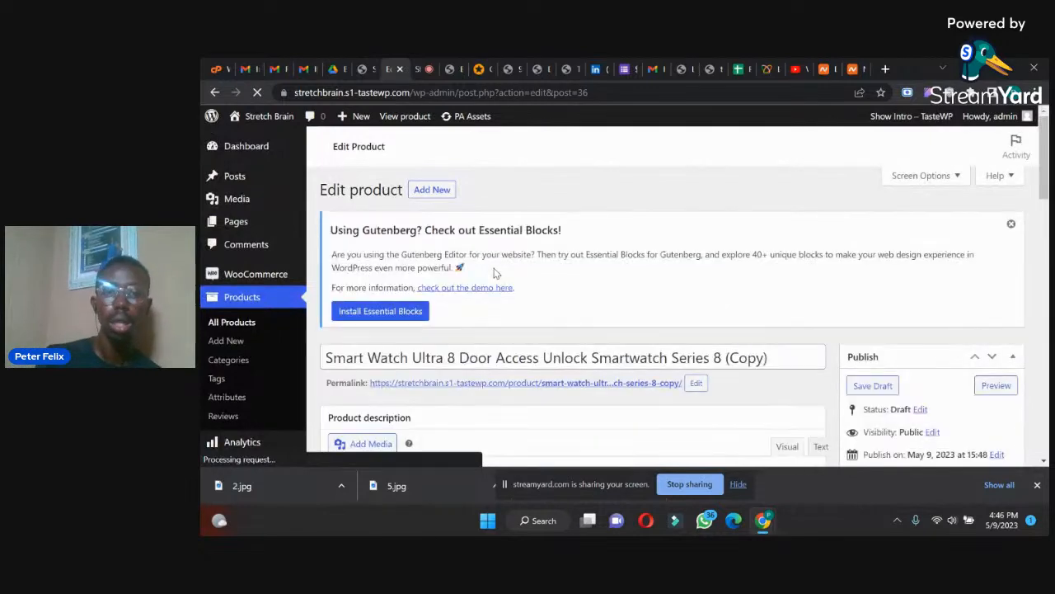
# Switch to the Jumia site and search its catalog for "men suit".
pyautogui.click(482, 66)
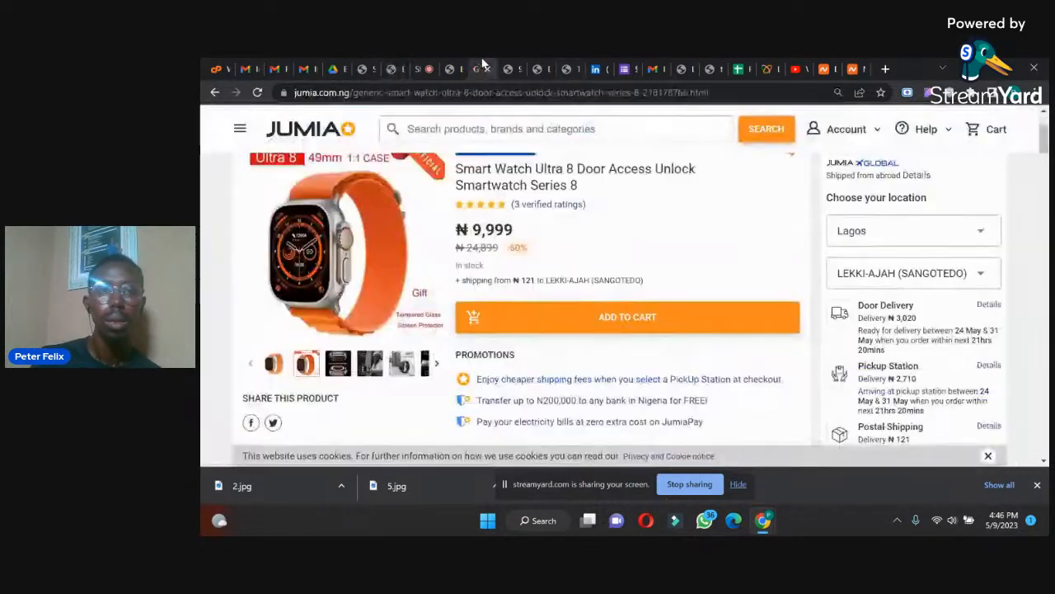
pyautogui.moveTo(1046, 140); pyautogui.dragTo(1040, 112)
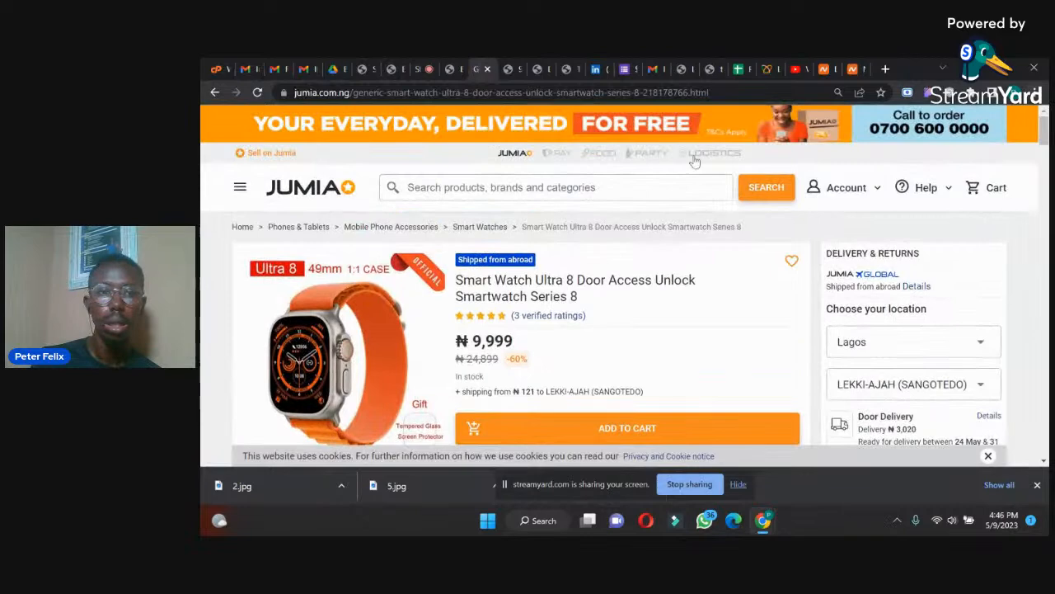
pyautogui.click(611, 186)
pyautogui.write('me')
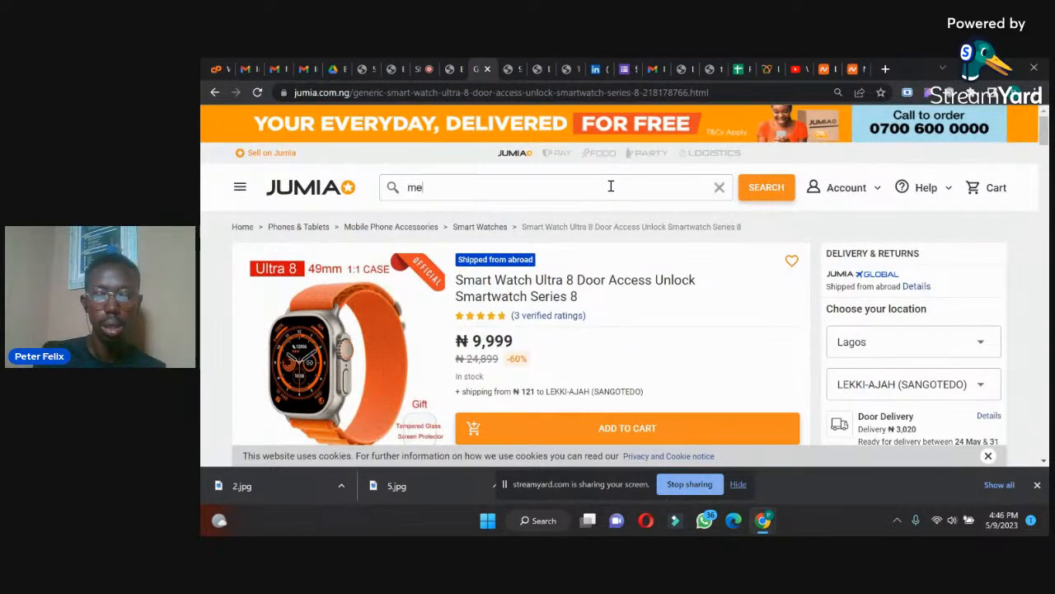
pyautogui.write('n suit')
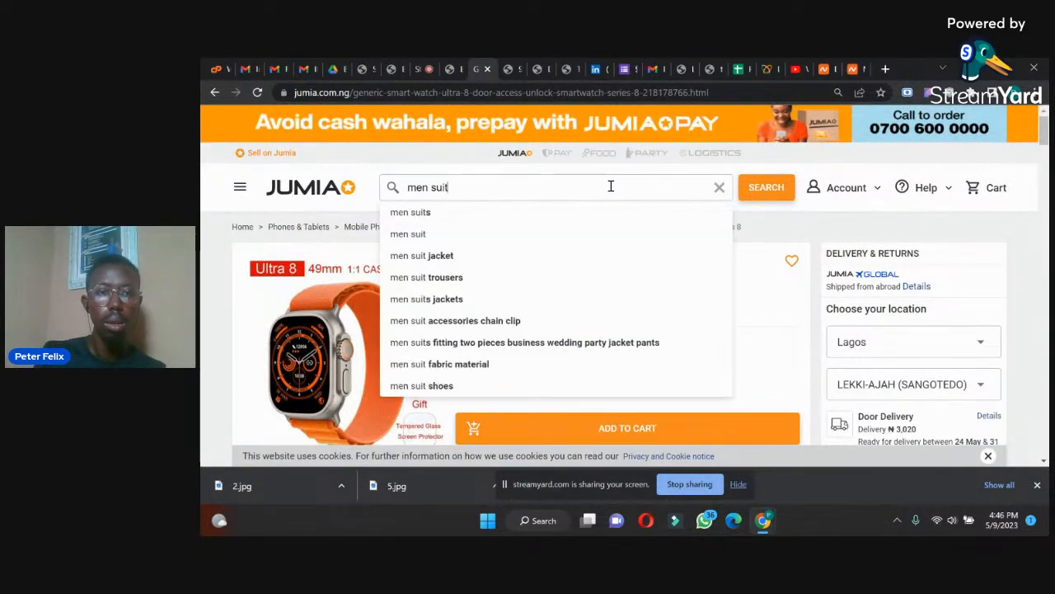
pyautogui.press('Return')
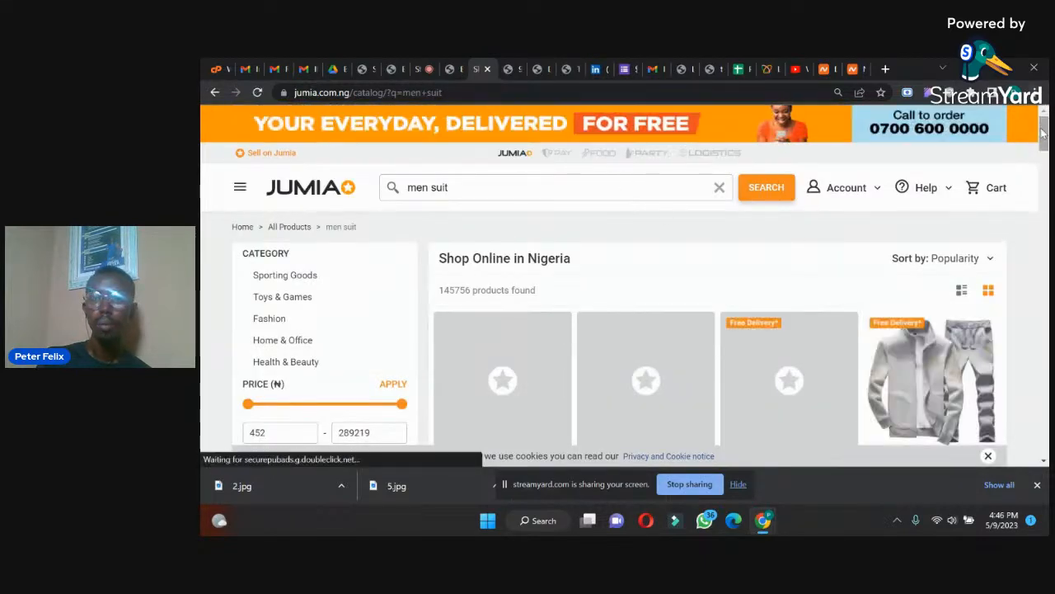
# Open the product page of Men's Corporate Suit Navy Blue from the search results.
pyautogui.scroll(-2, 1045, 149)
pyautogui.moveTo(1045, 149); pyautogui.dragTo(1042, 206)
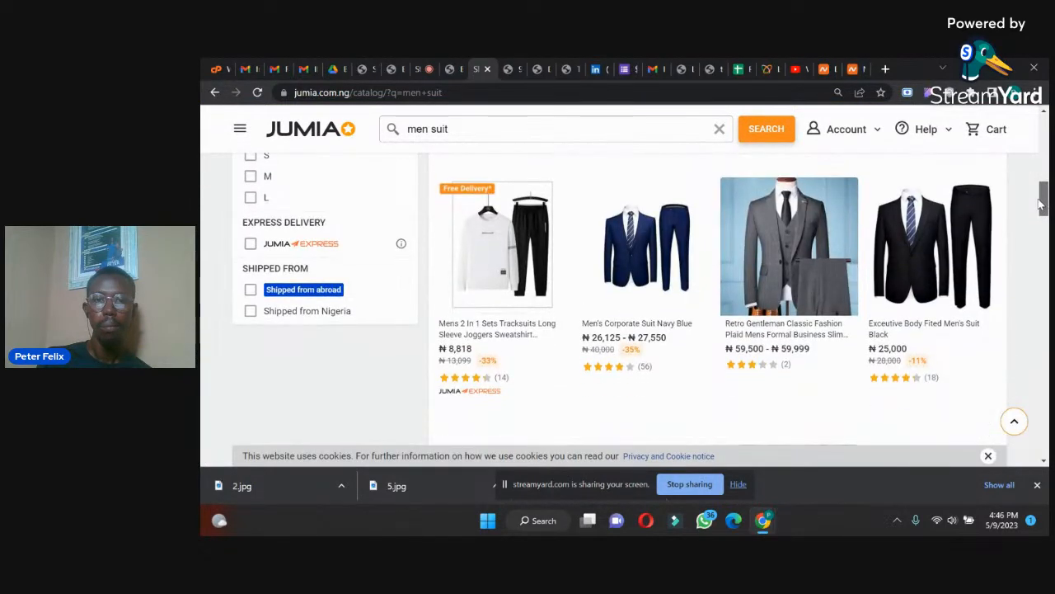
pyautogui.click(632, 252)
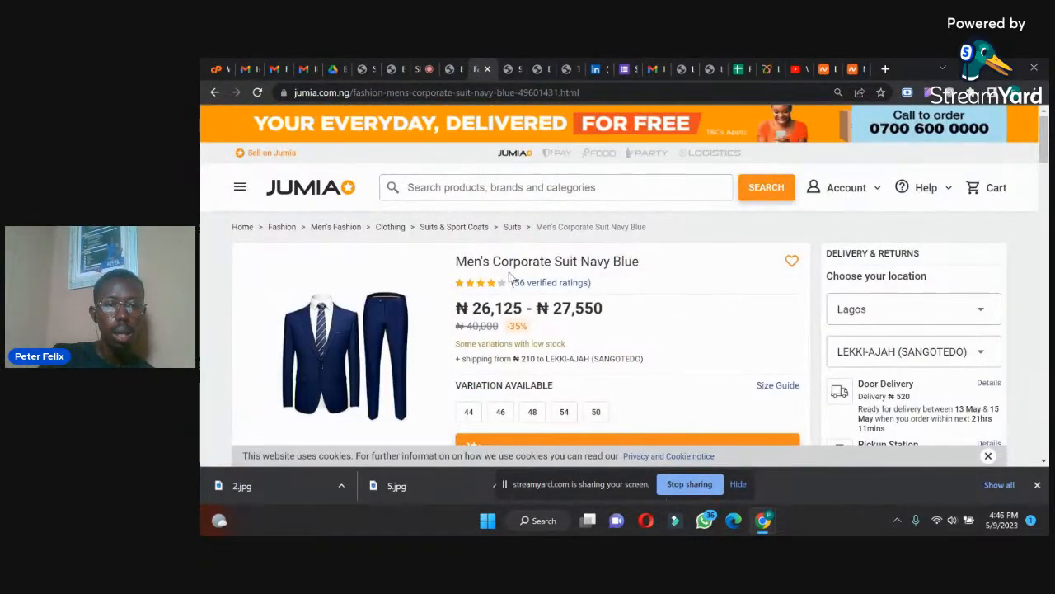
# Save the navy blue suit's product picture to the computer as 1 (1).jpg.
pyautogui.moveTo(1045, 129); pyautogui.dragTo(1046, 147)
pyautogui.rightClick(331, 229)
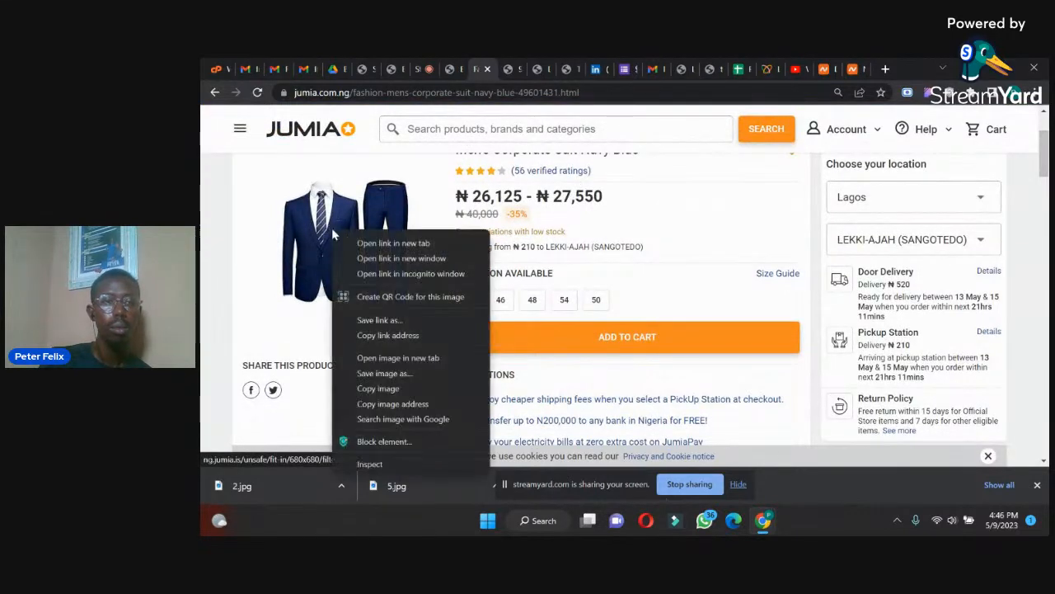
pyautogui.click(380, 388)
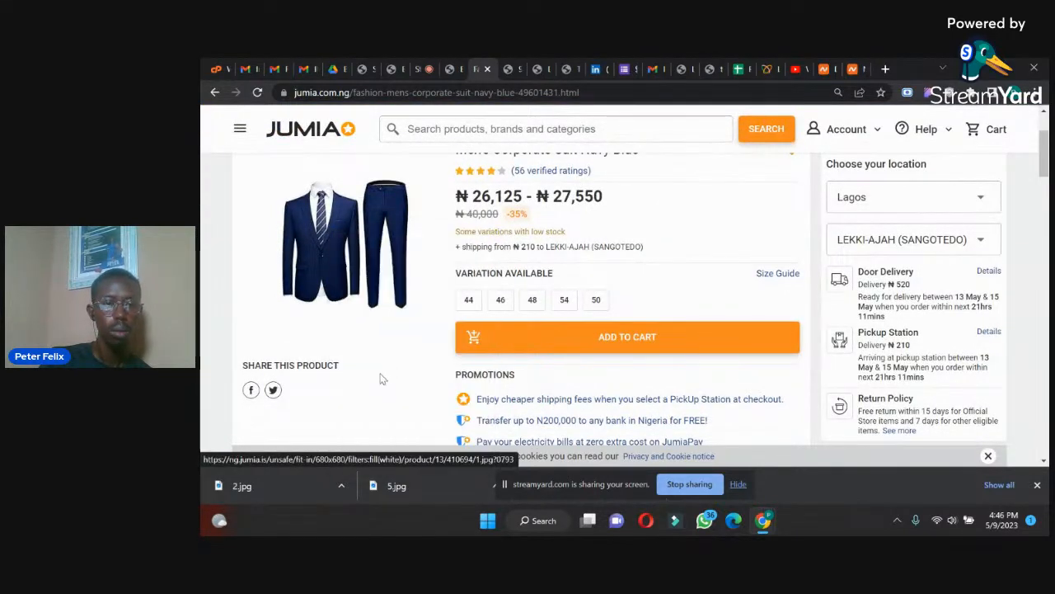
pyautogui.press('Return')
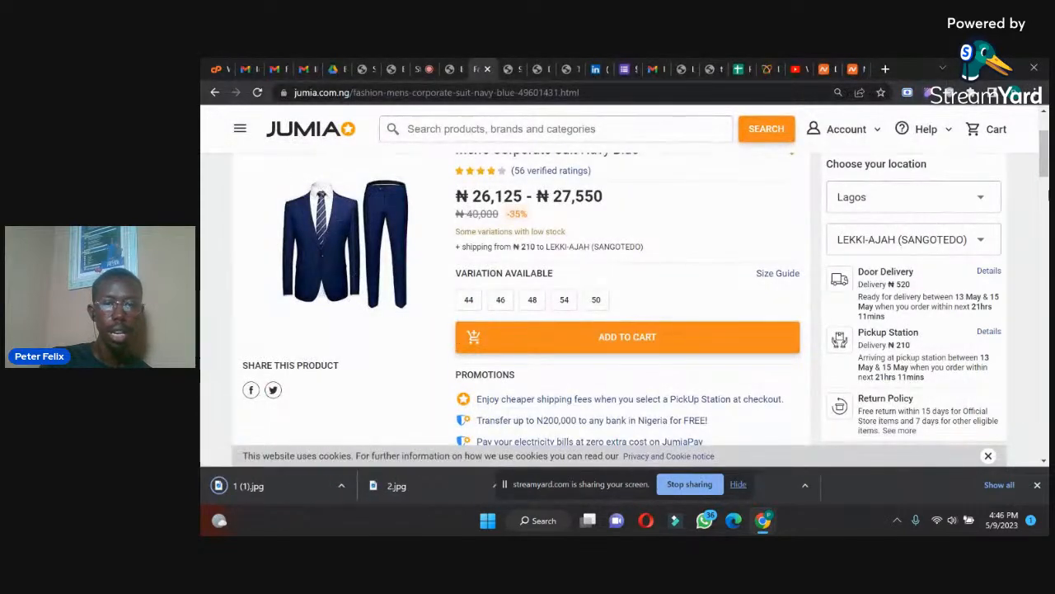
# Copy the suit's name from Jumia and replace the duplicated product's title with "Men's Corporate Suit Navy Blue".
pyautogui.moveTo(1044, 164)
pyautogui.mouseDown()
pyautogui.moveTo(1046, 142)
pyautogui.moveTo(1047, 188)
pyautogui.moveTo(1045, 154)
pyautogui.mouseUp()
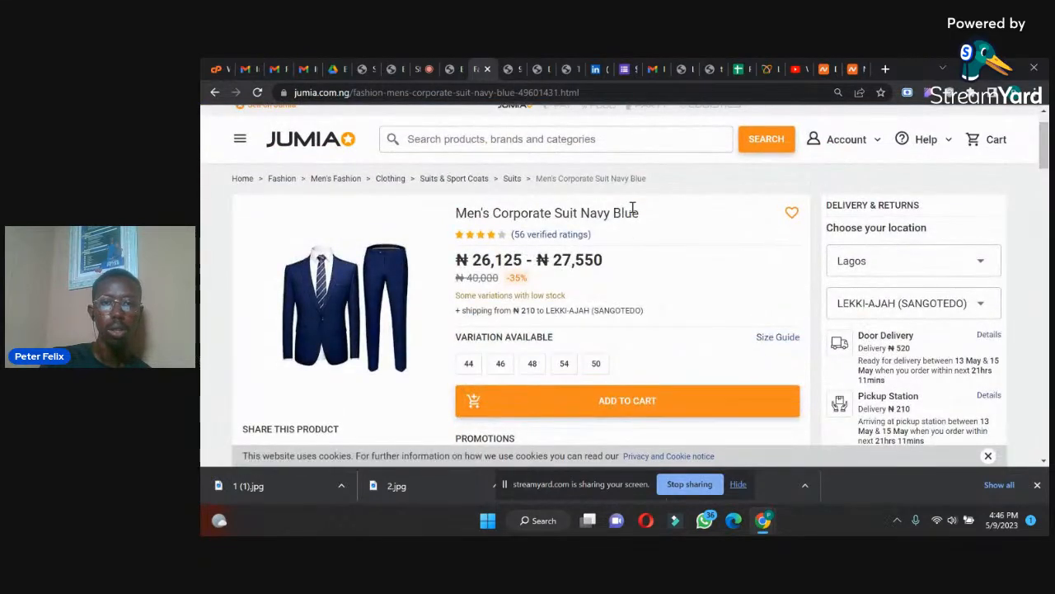
pyautogui.moveTo(641, 216); pyautogui.dragTo(454, 224)
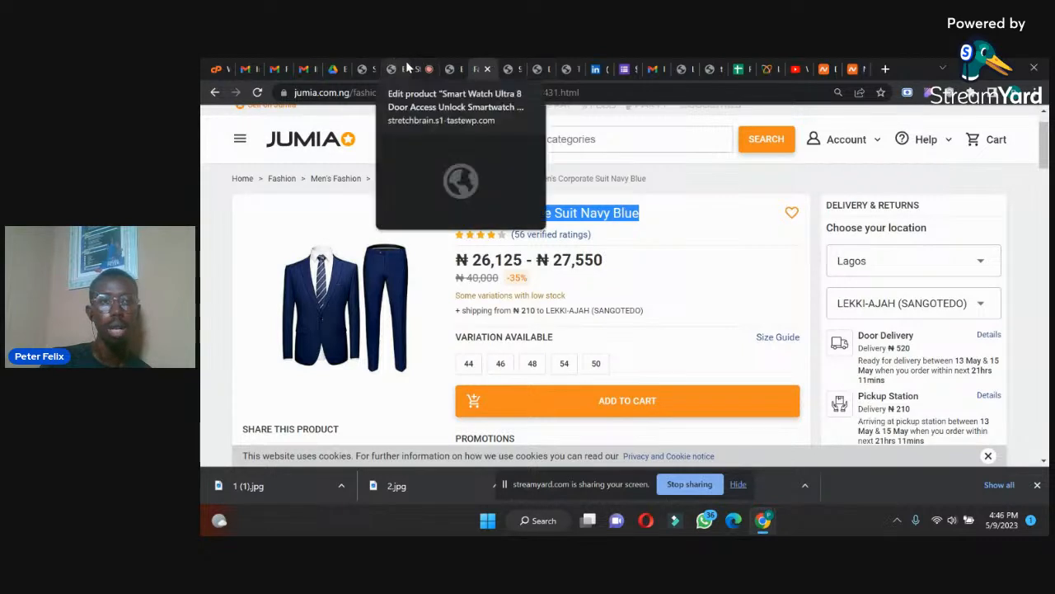
pyautogui.click(373, 59)
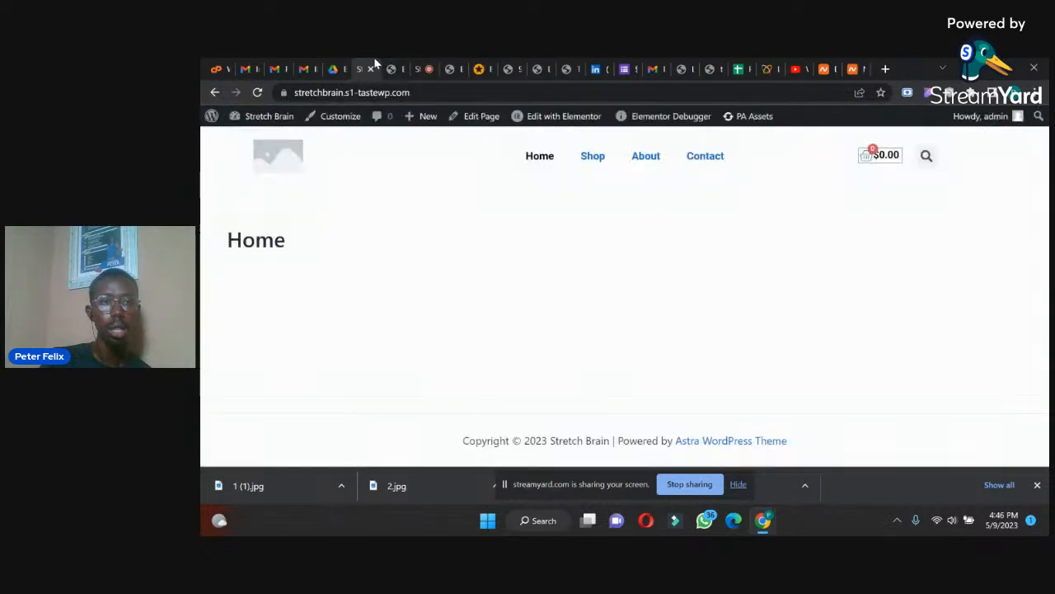
pyautogui.click(393, 63)
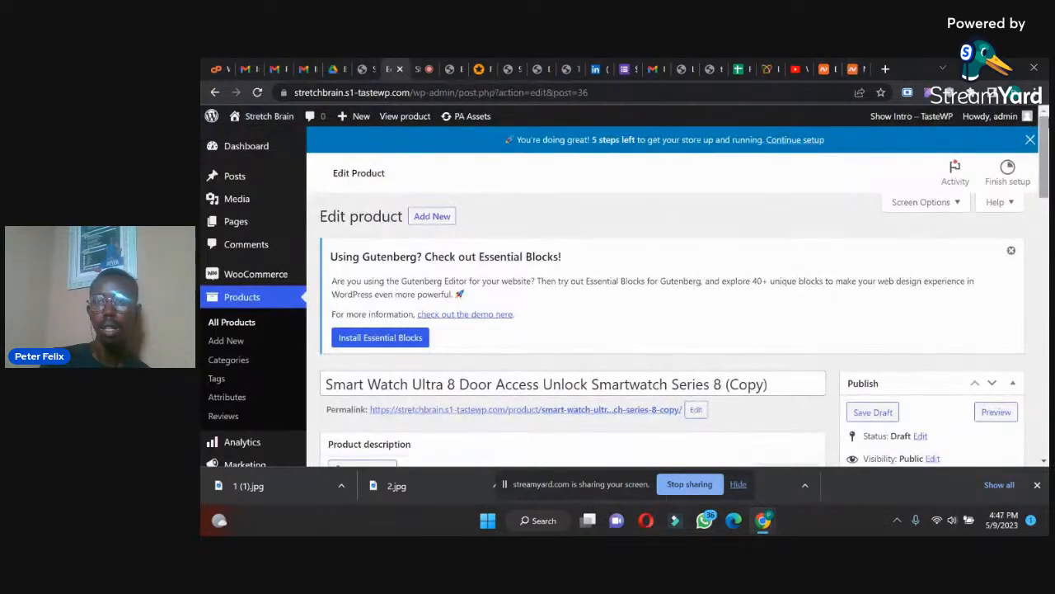
pyautogui.scroll(-3, 795, 247)
pyautogui.scroll(2, 796, 247)
pyautogui.click(795, 259)
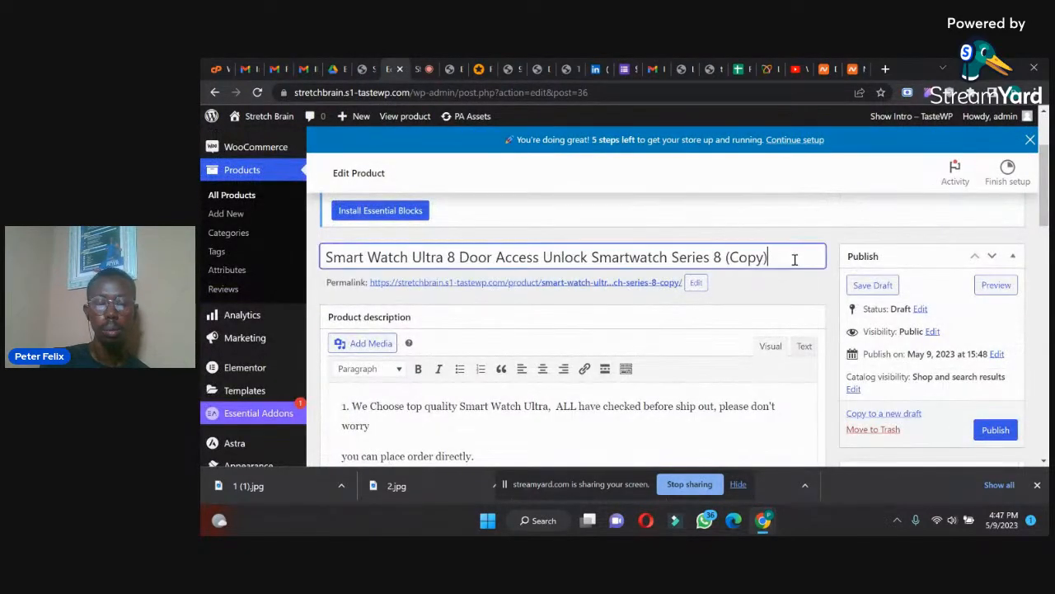
pyautogui.hotkey('ctrl', 'a')
pyautogui.hotkey('ctrl', 'v')
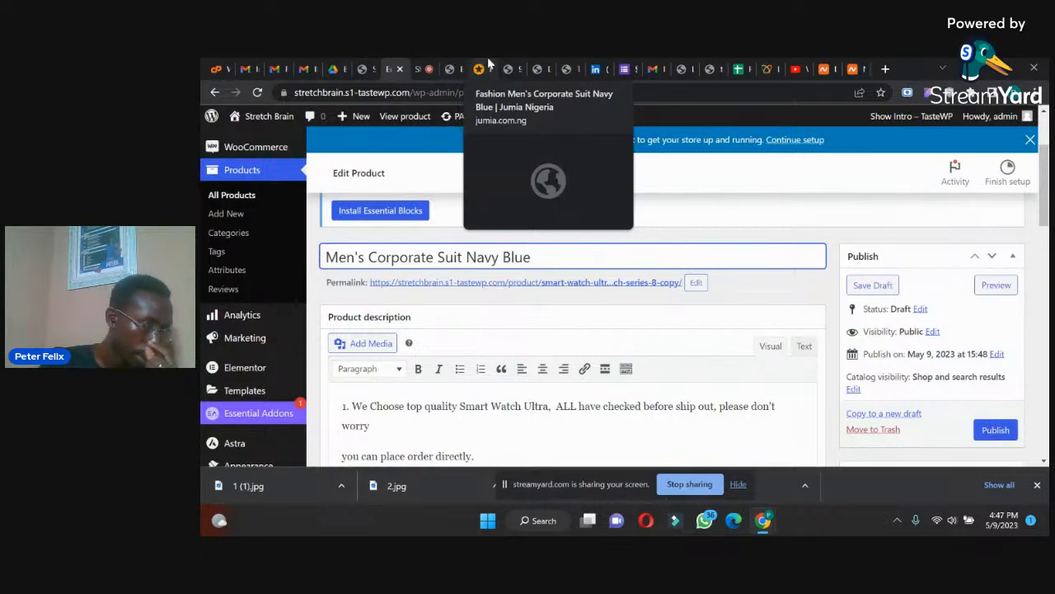
# Copy the full Product details text from the navy blue suit's Jumia page.
pyautogui.click(488, 60)
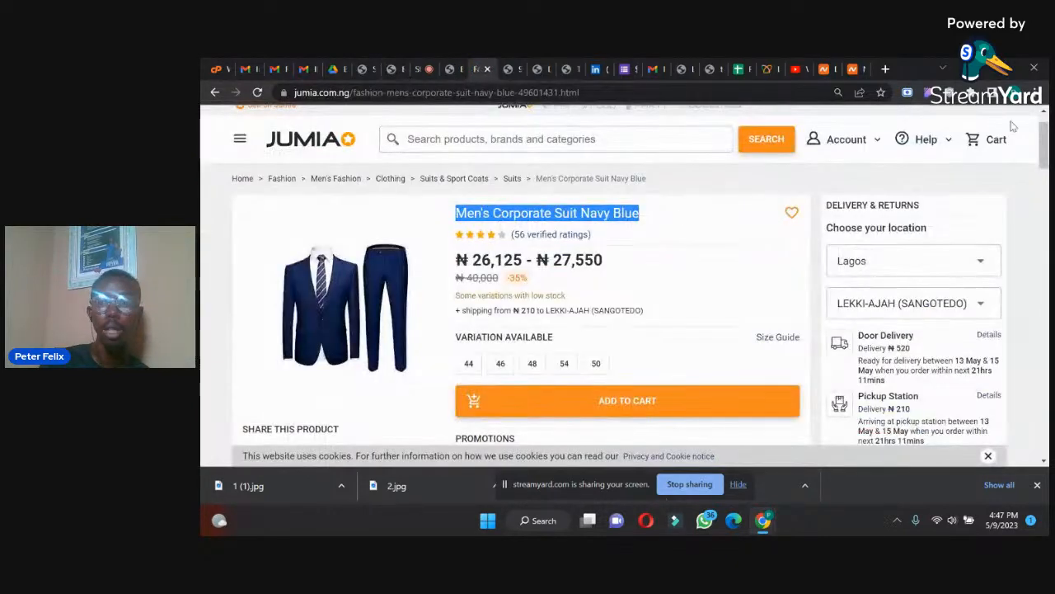
pyautogui.moveTo(1044, 144); pyautogui.dragTo(1041, 224)
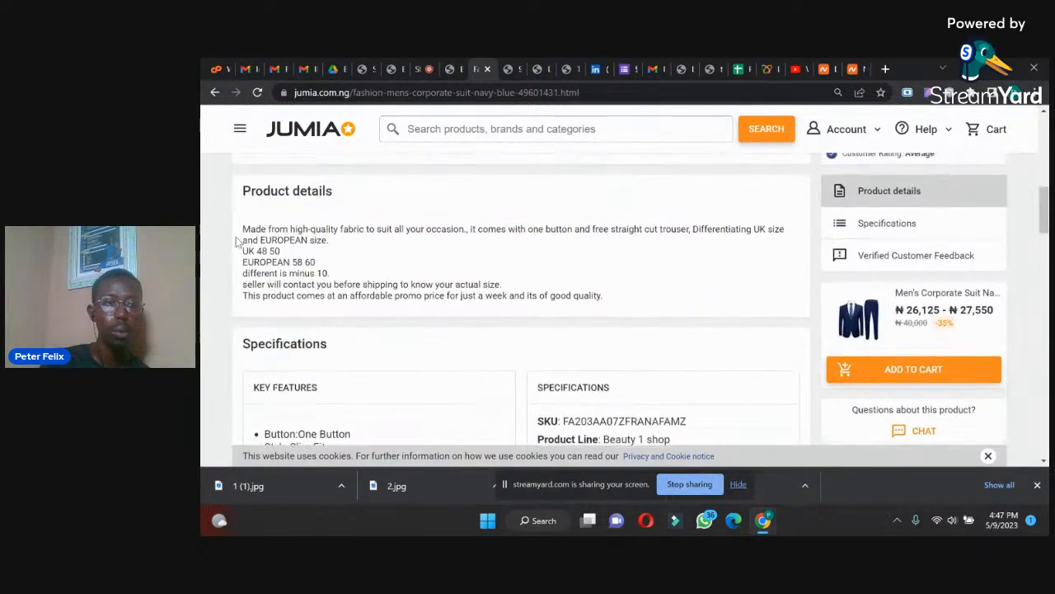
pyautogui.moveTo(244, 229); pyautogui.dragTo(610, 307)
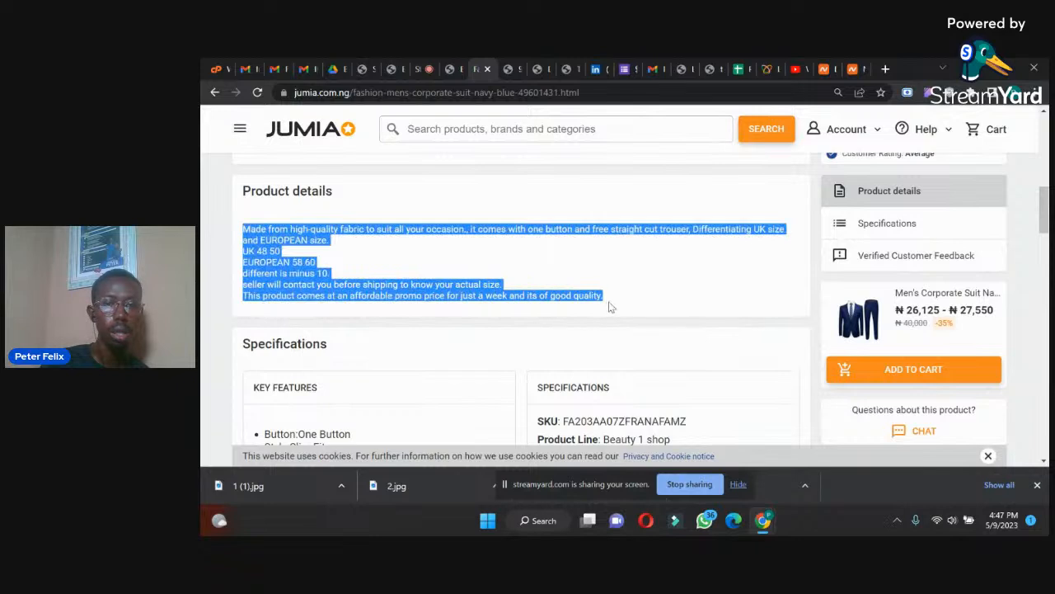
# Close the browser page showing the Elementor experiments and features settings.
pyautogui.click(516, 65)
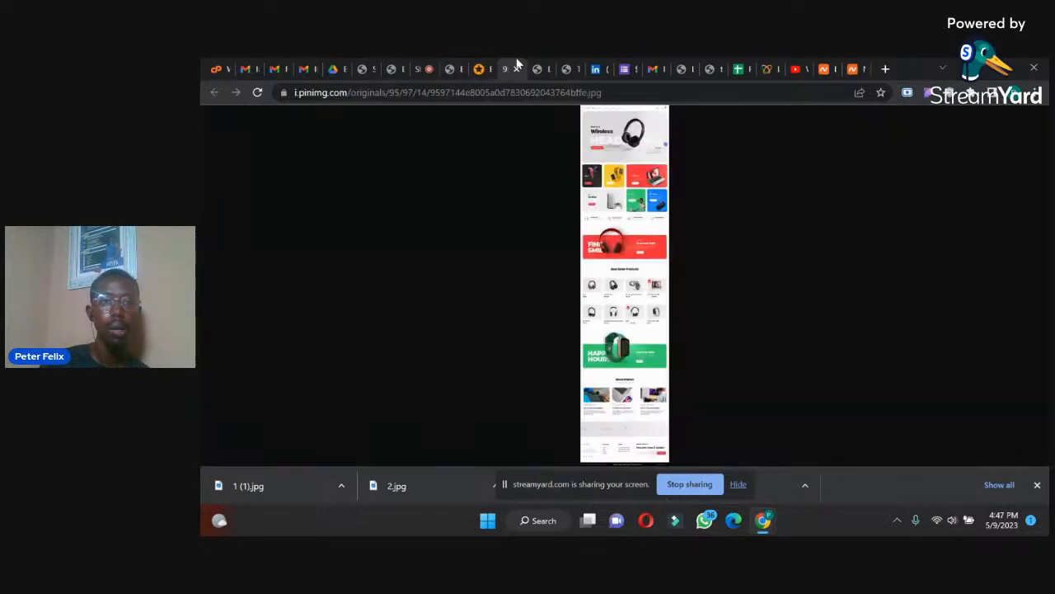
pyautogui.click(454, 64)
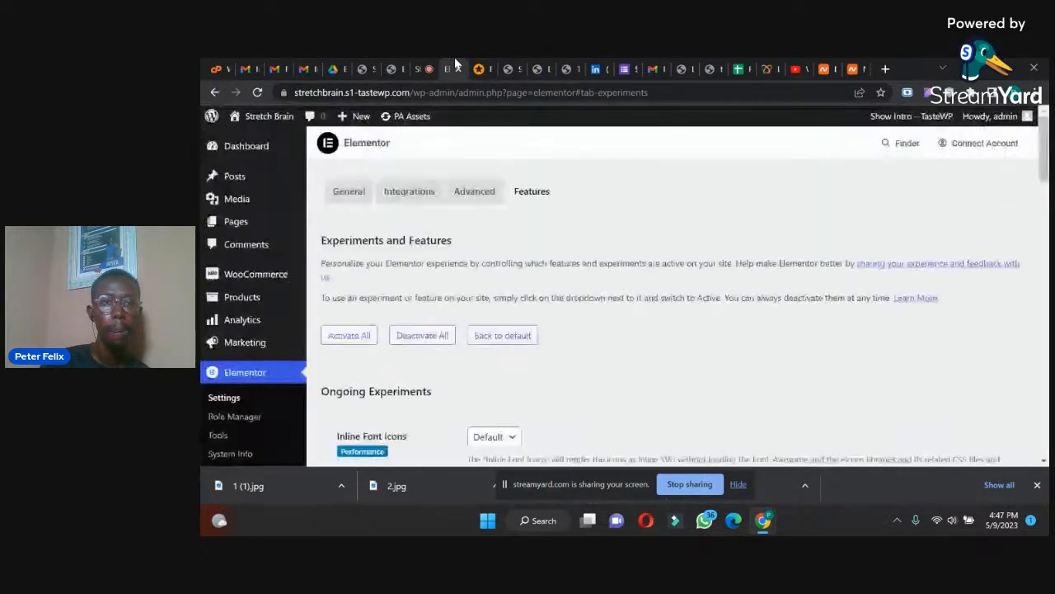
pyautogui.scroll(-2, 824, 165)
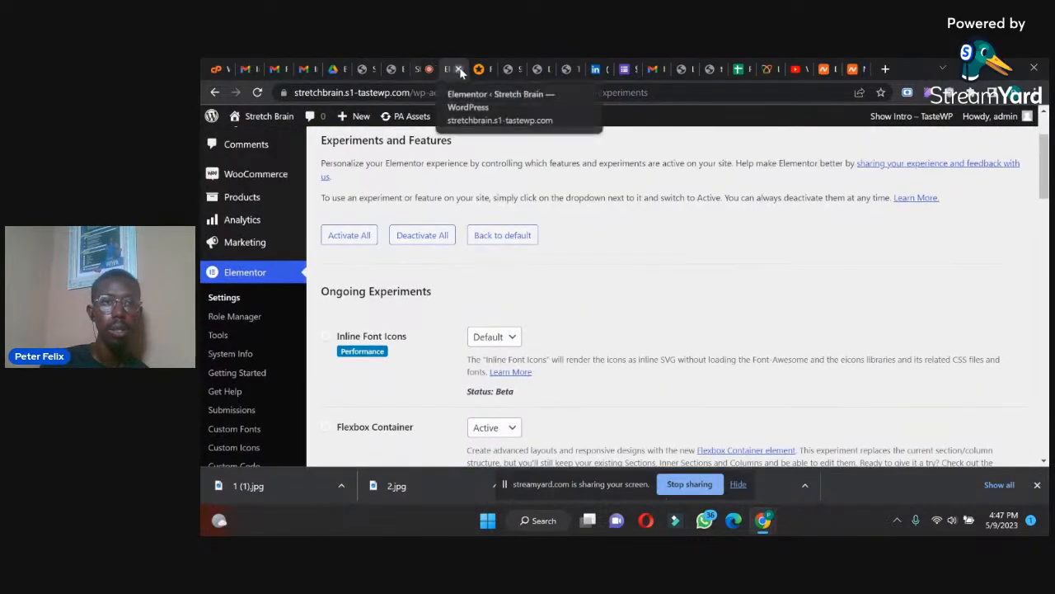
pyautogui.click(458, 69)
# Replace the whole product description of the duplicated product with the copied suit details text.
pyautogui.click(404, 69)
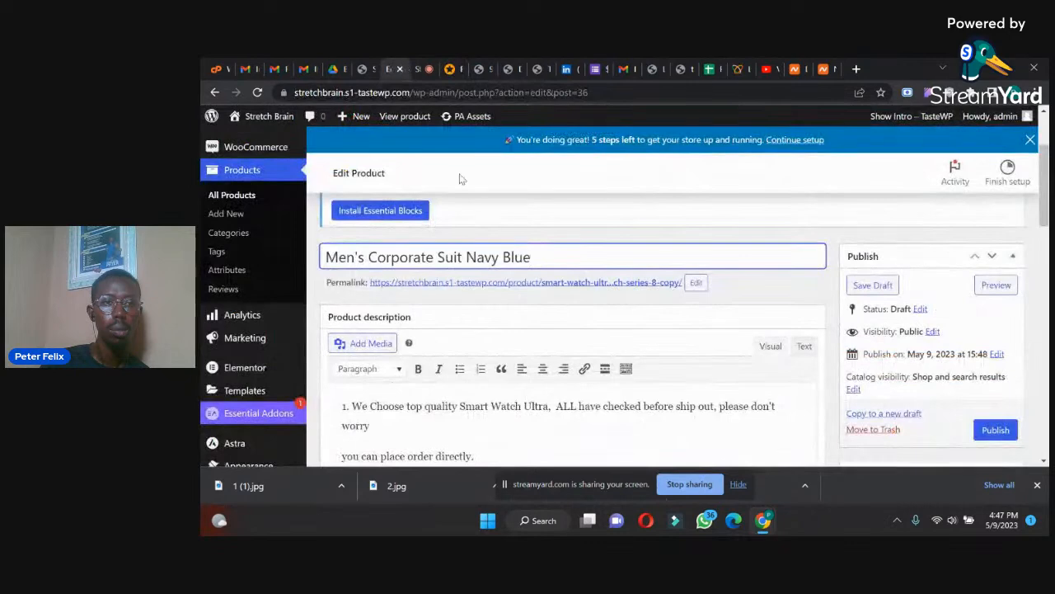
pyautogui.moveTo(1046, 174); pyautogui.dragTo(1029, 201)
pyautogui.click(571, 308)
pyautogui.hotkey('ctrl', 'a')
pyautogui.press('BackSpace')
pyautogui.hotkey('ctrl', 'v')
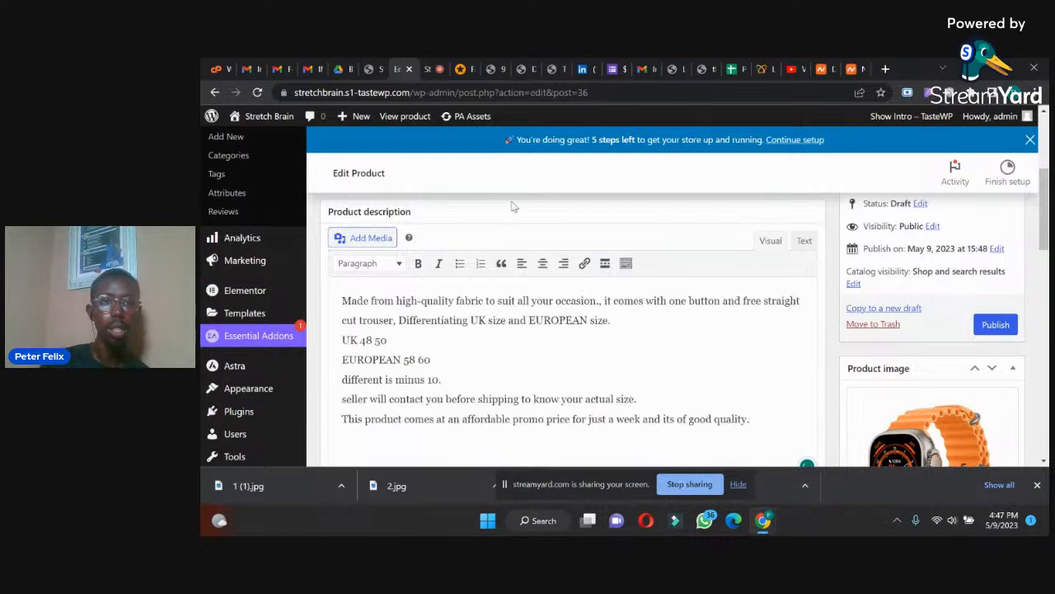
# Copy the Key Features list from the Specifications section of the suit's Jumia page.
pyautogui.click(463, 68)
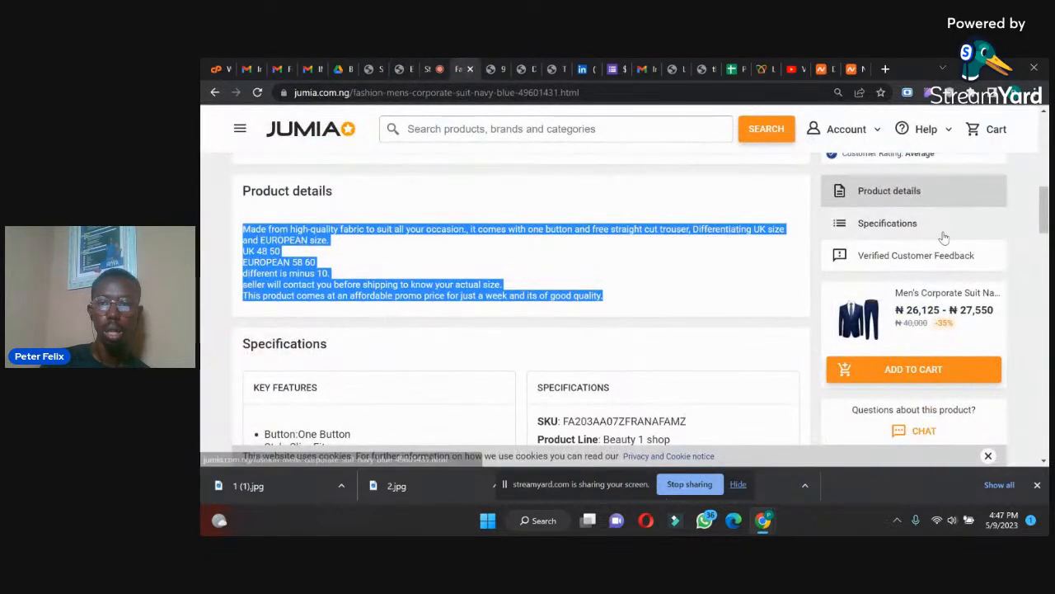
pyautogui.scroll(-2, 550, 286)
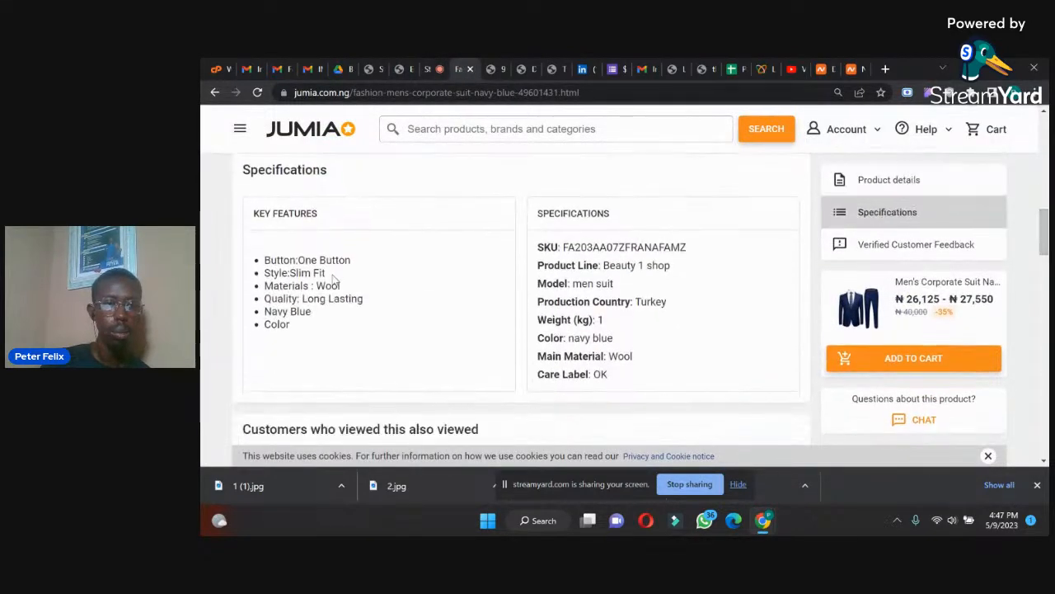
pyautogui.moveTo(295, 331); pyautogui.dragTo(247, 266)
pyautogui.hotkey('ctrl', 'c')
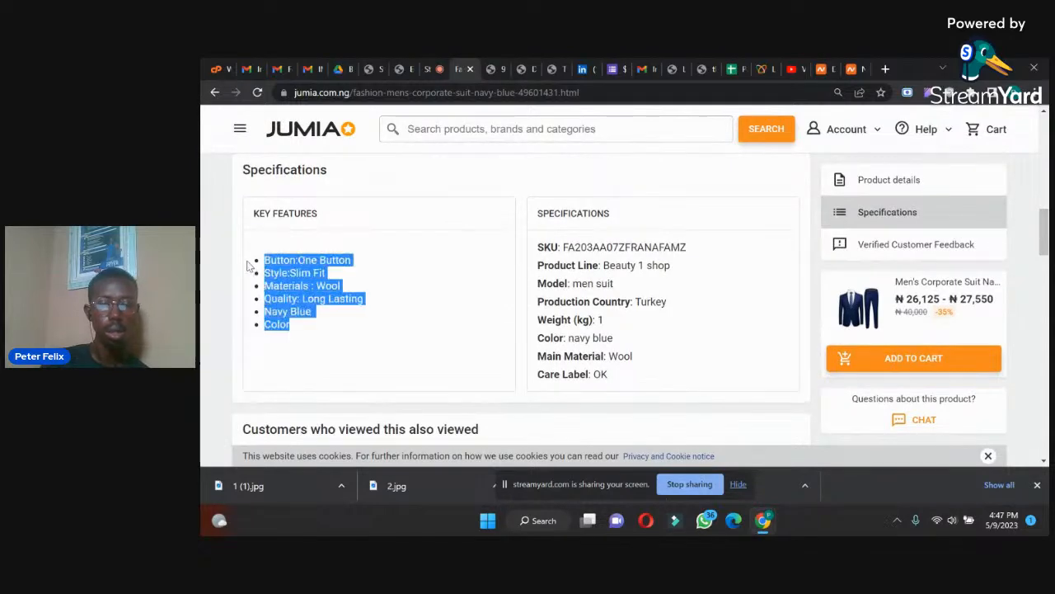
# Replace the whole product short description of the duplicated product with the copied Key Features list of the suit.
pyautogui.click(402, 69)
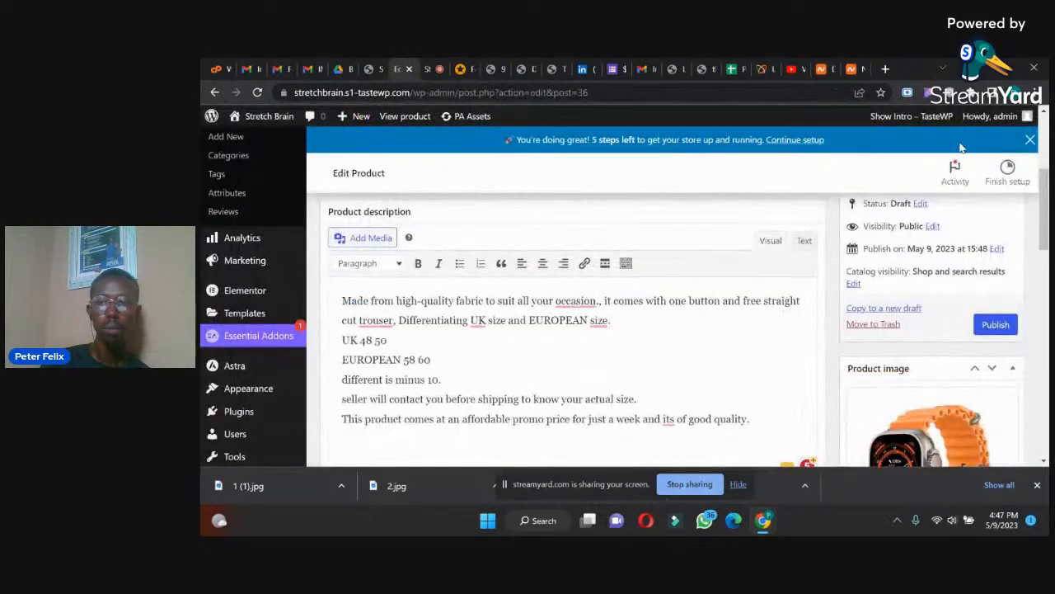
pyautogui.moveTo(1047, 193); pyautogui.dragTo(1037, 272)
pyautogui.scroll(-3, 521, 386)
pyautogui.click(508, 384)
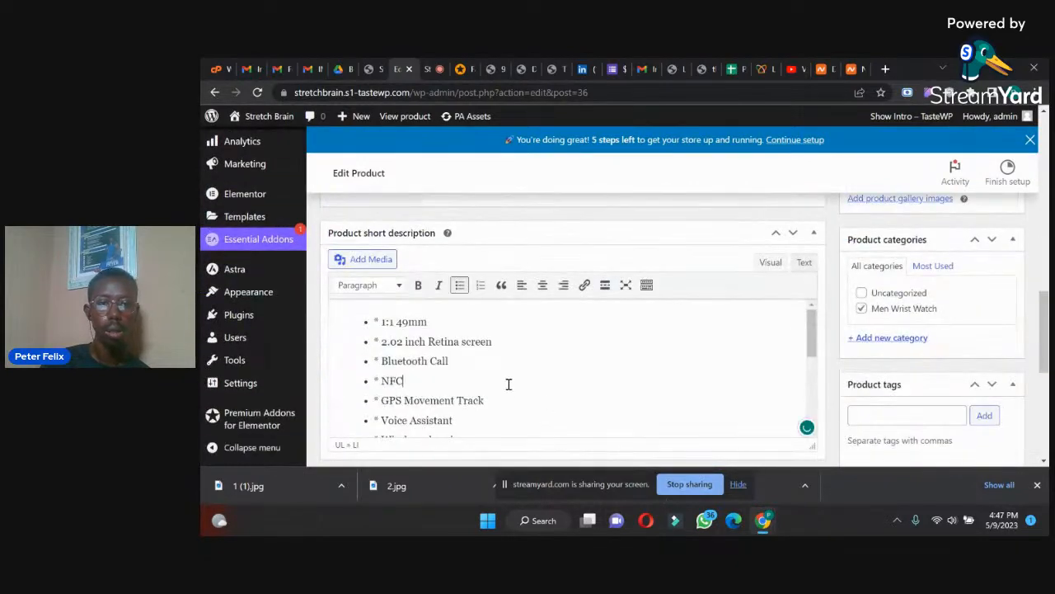
pyautogui.hotkey('ctrl', 'a')
pyautogui.hotkey('ctrl', 'v')
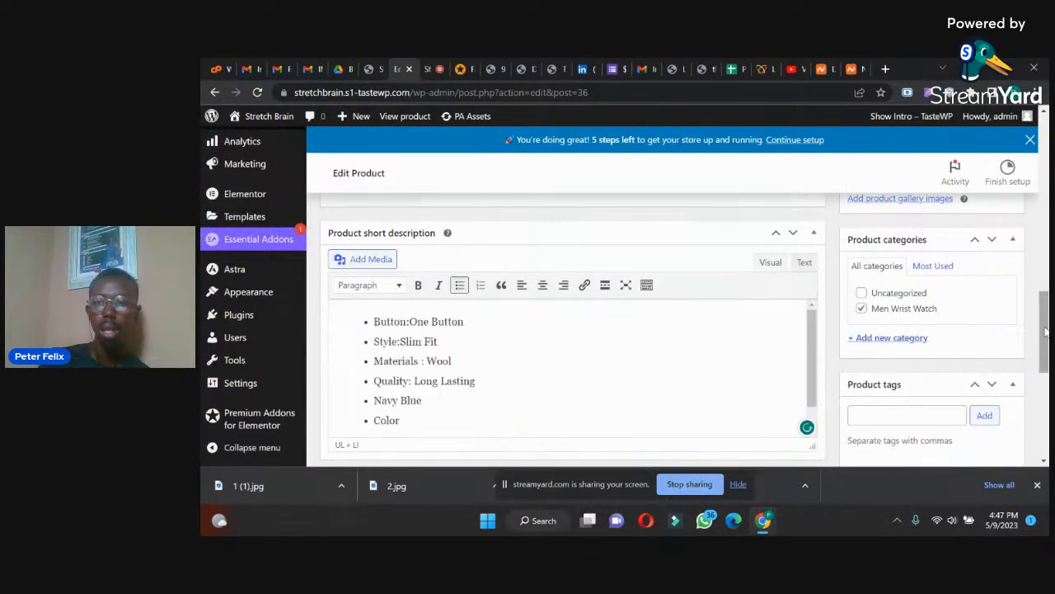
# Set the suit's regular price to 40000 and its sale price to 26000.
pyautogui.moveTo(1046, 327); pyautogui.dragTo(1045, 301)
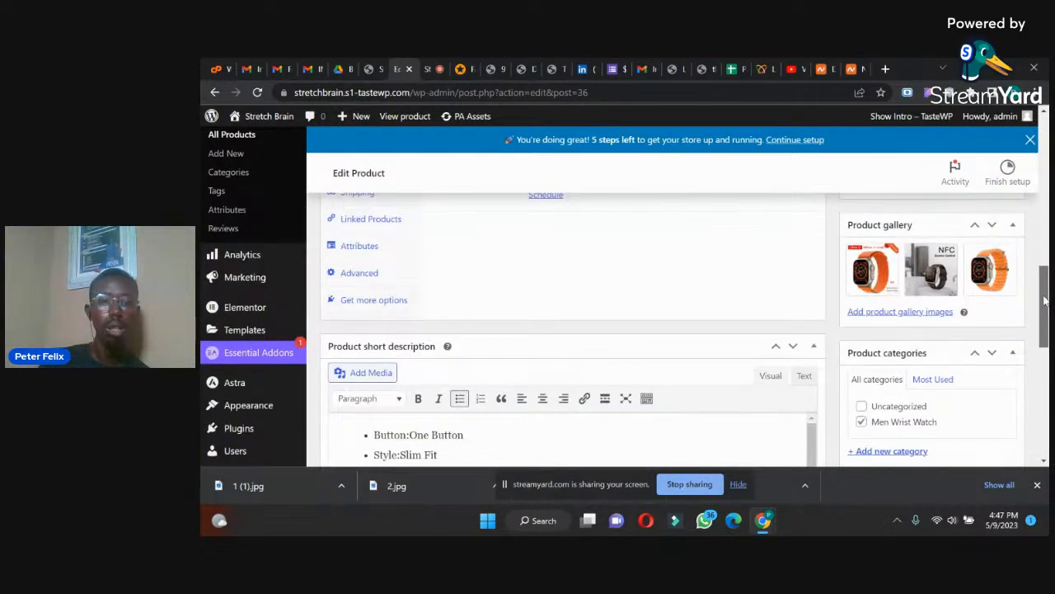
pyautogui.moveTo(1045, 301); pyautogui.dragTo(1044, 269)
pyautogui.moveTo(562, 284); pyautogui.dragTo(491, 286)
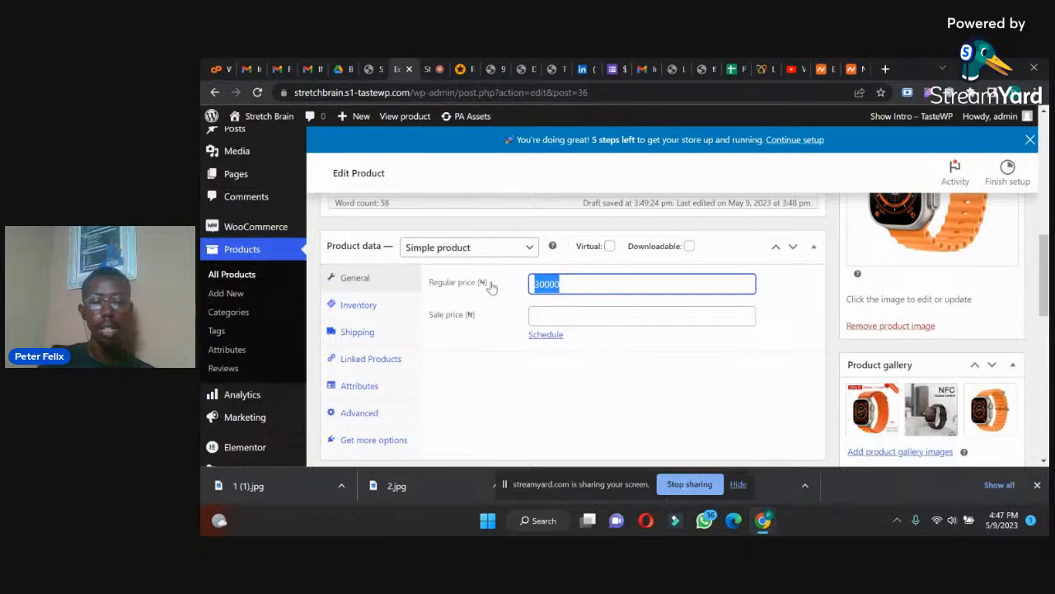
pyautogui.write('40000')
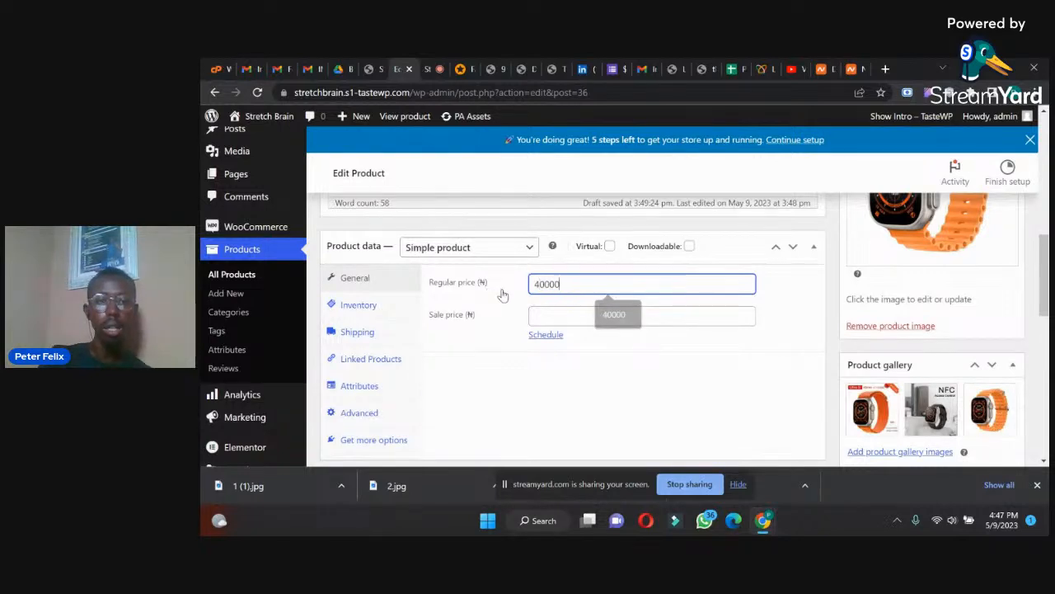
pyautogui.click(551, 315)
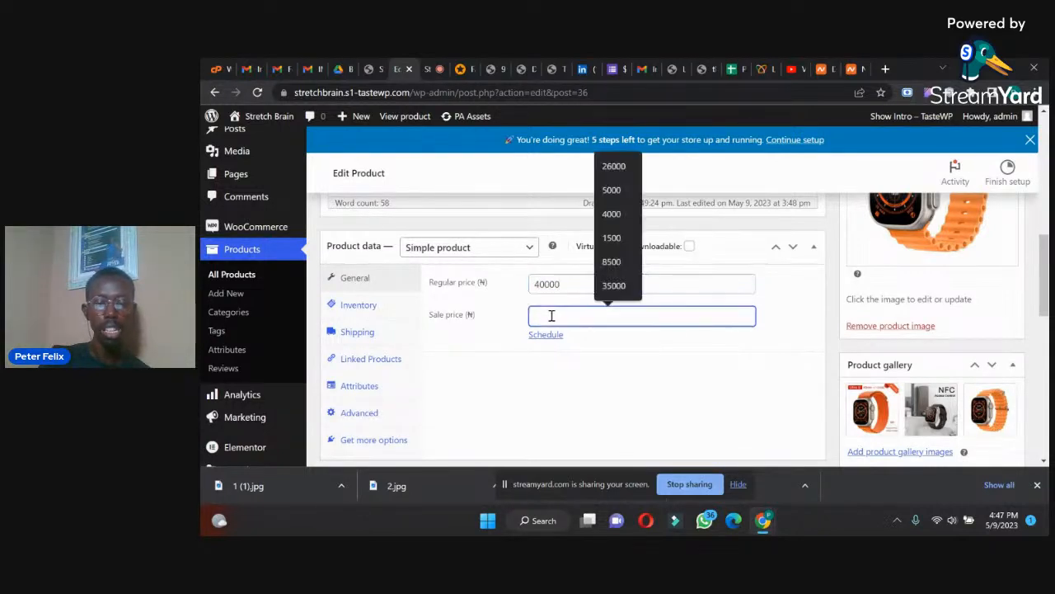
pyautogui.write('260')
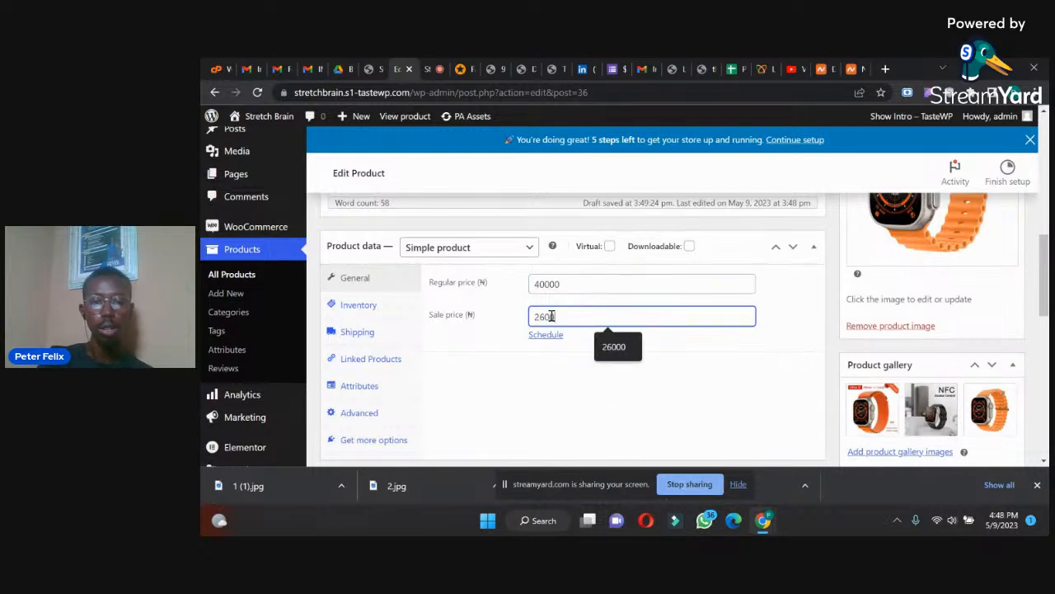
pyautogui.write('00')
pyautogui.click(610, 356)
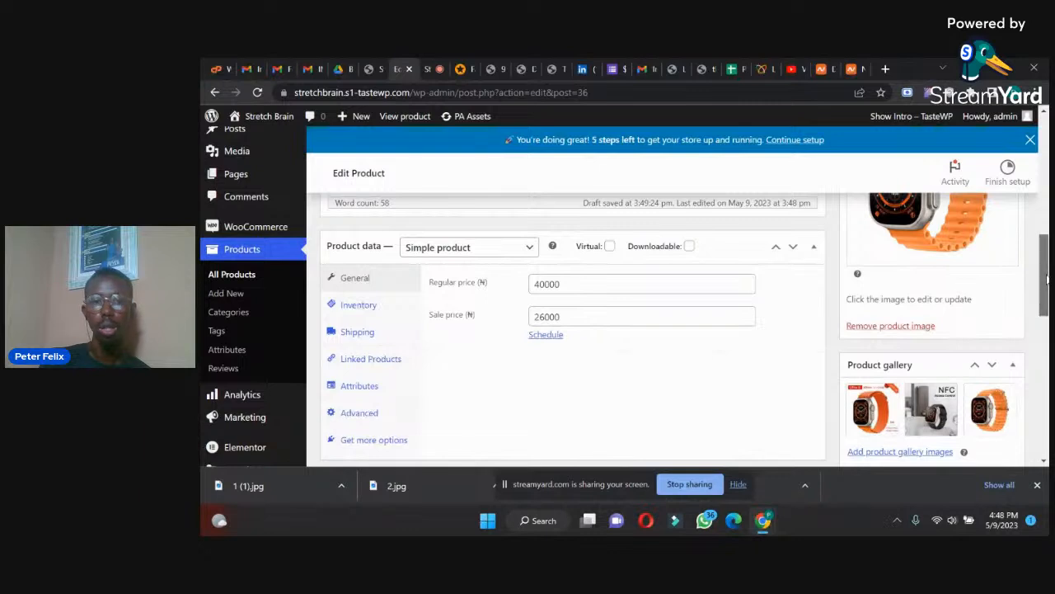
# Replace the smartwatch product image by uploading the navy suit picture 1 (1) from Downloads and setting it as the product image.
pyautogui.moveTo(1044, 284); pyautogui.dragTo(1047, 307)
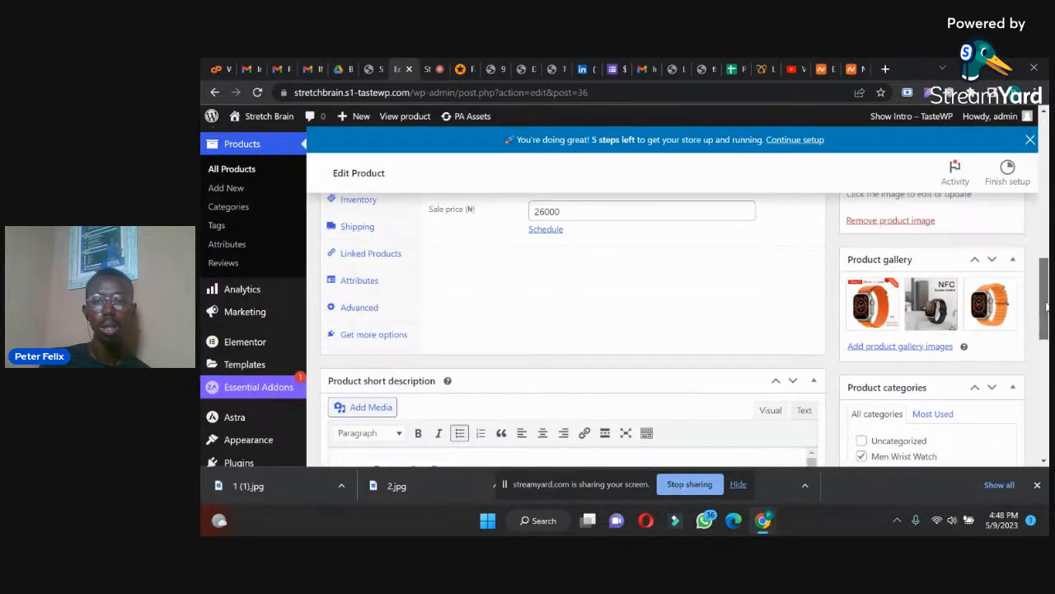
pyautogui.scroll(3, 1047, 307)
pyautogui.click(868, 332)
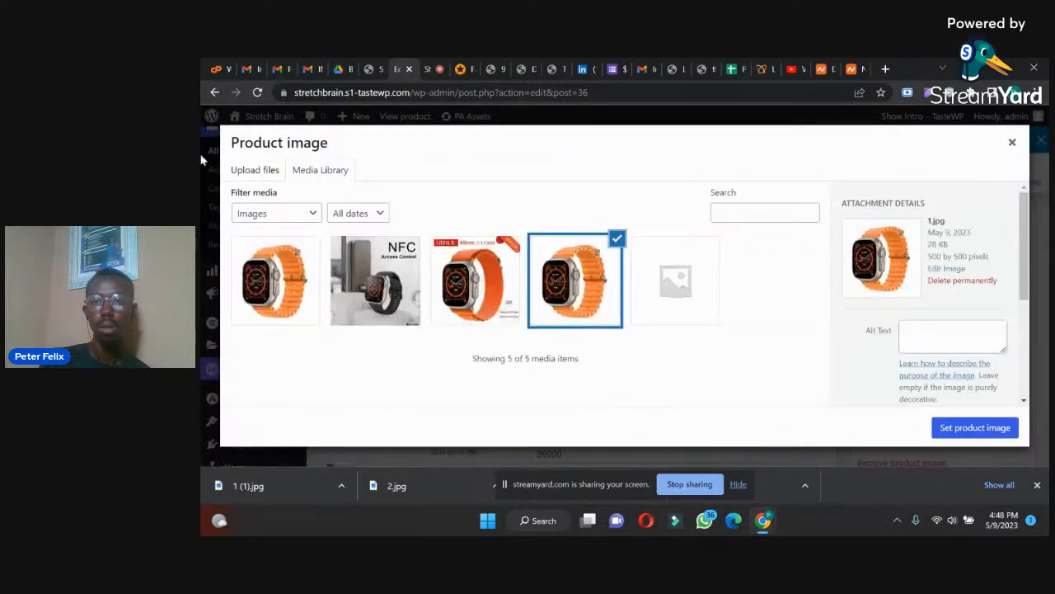
pyautogui.click(249, 169)
pyautogui.click(624, 323)
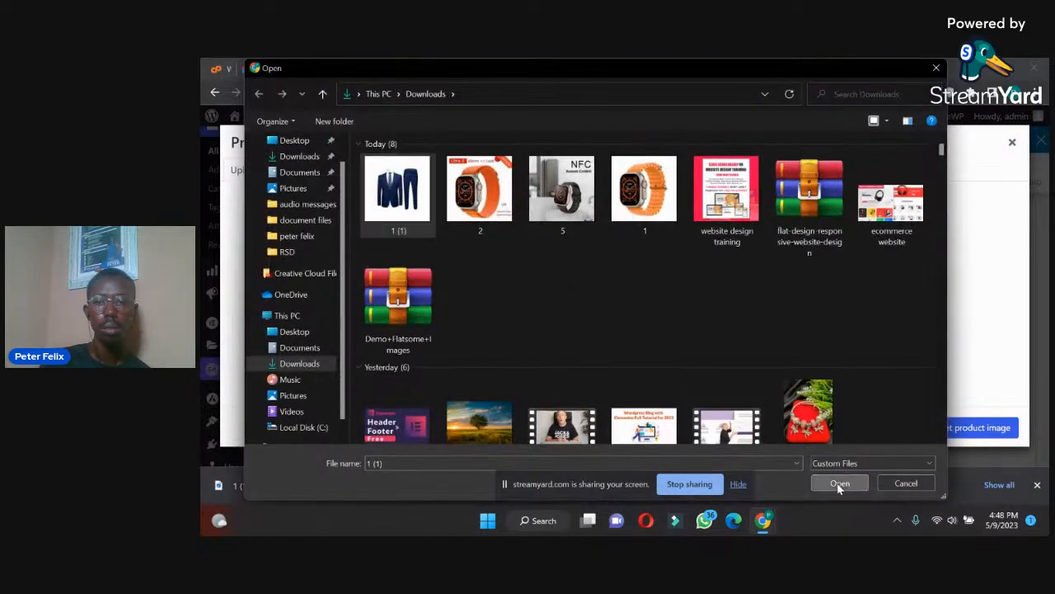
pyautogui.click(840, 483)
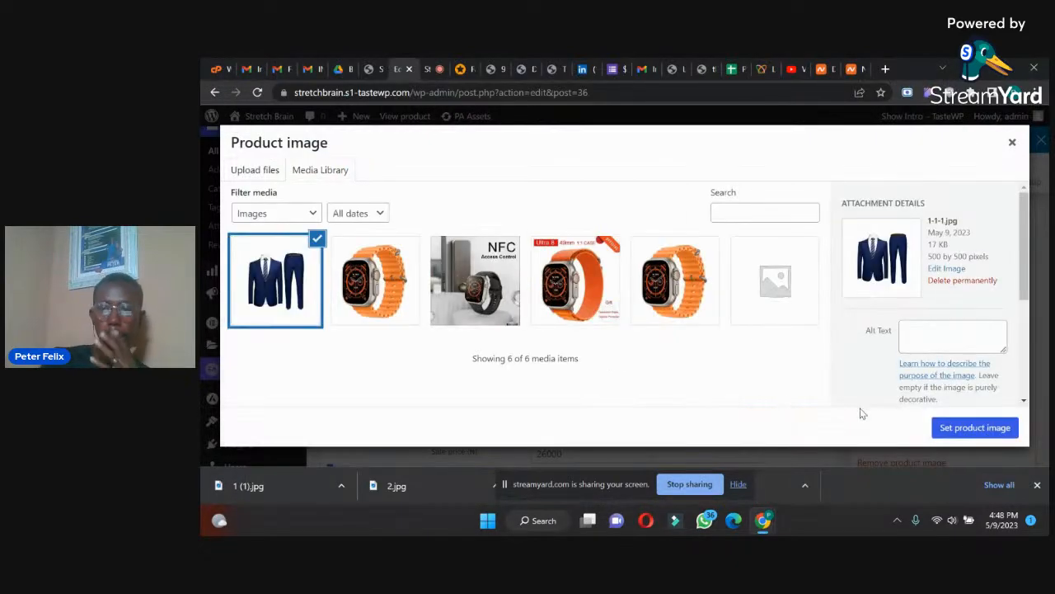
pyautogui.click(942, 428)
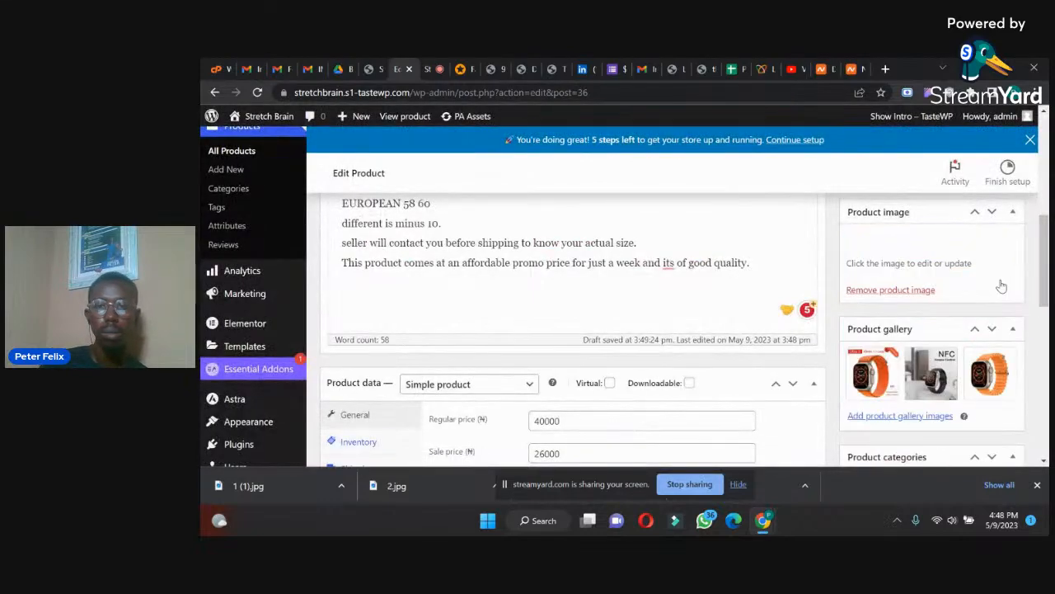
# Publish the Men's Corporate Suit Navy Blue product and return to the list of all products.
pyautogui.moveTo(1043, 254); pyautogui.dragTo(1039, 213)
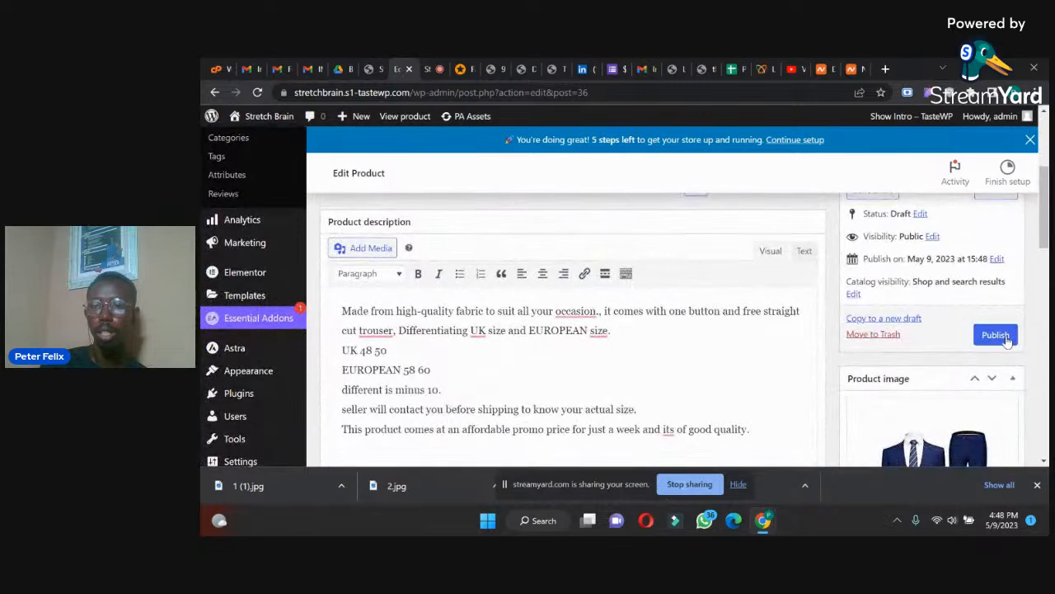
pyautogui.click(1006, 337)
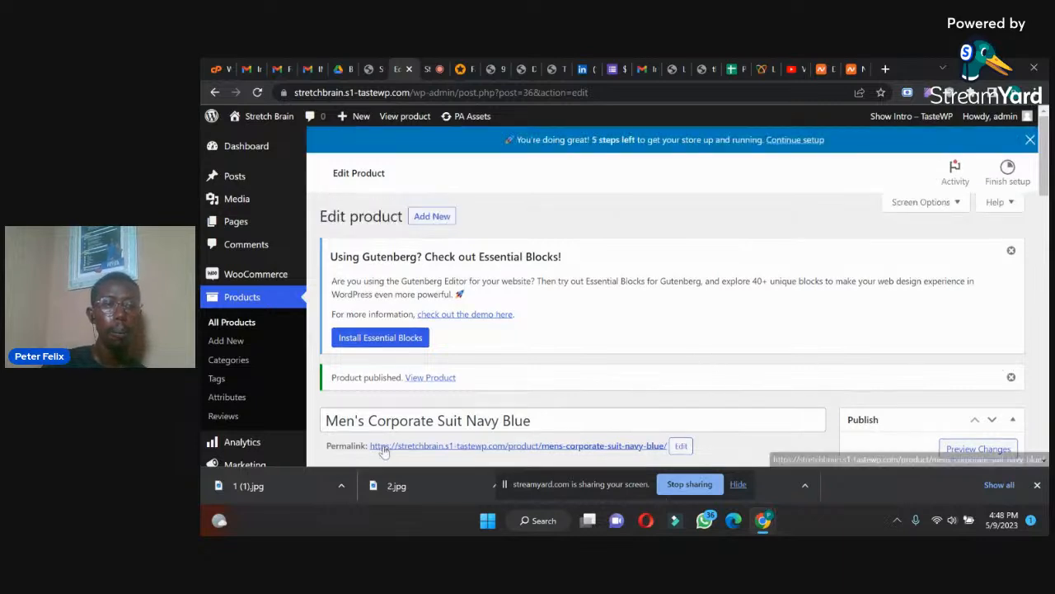
pyautogui.click(229, 323)
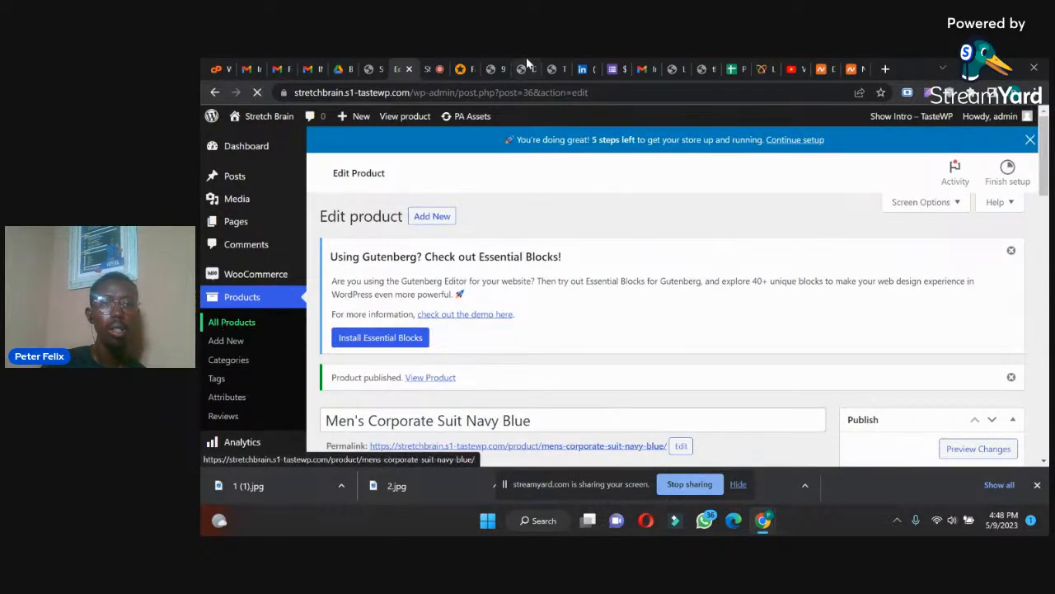
# Search Jumia for "ladies suit" and open the beige Women Two Pieces Ladies Business Casual Trouser Suits listing priced ₦ 44,999.
pyautogui.click(462, 68)
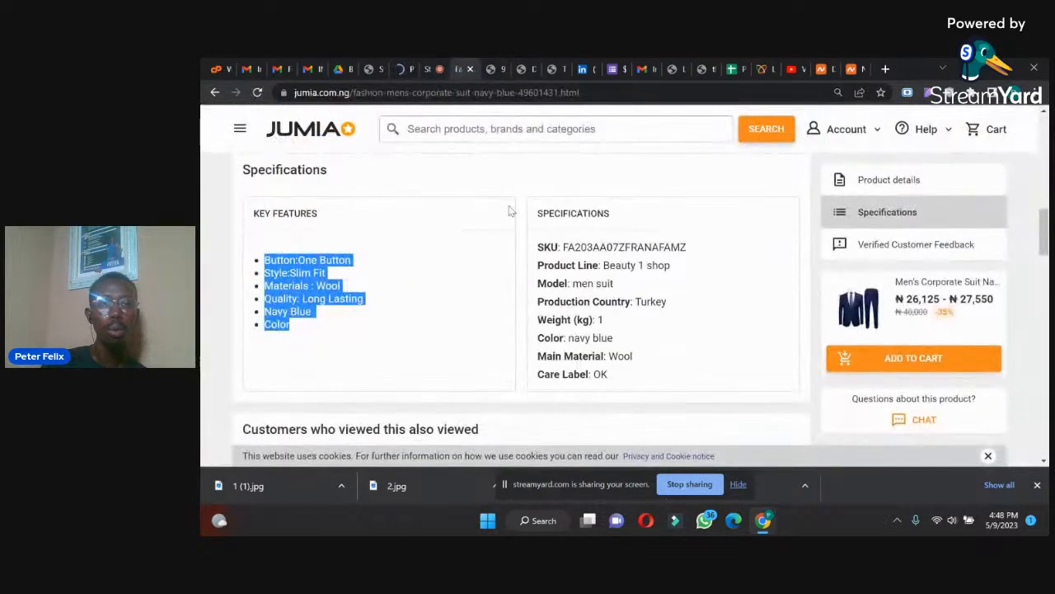
pyautogui.click(584, 130)
pyautogui.write('lad')
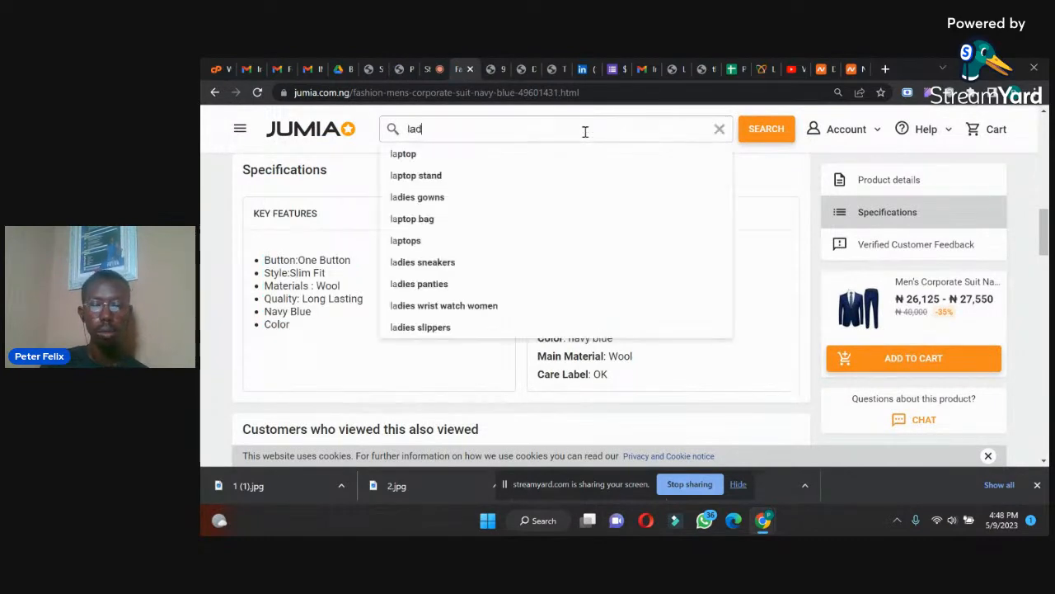
pyautogui.write('ies suit')
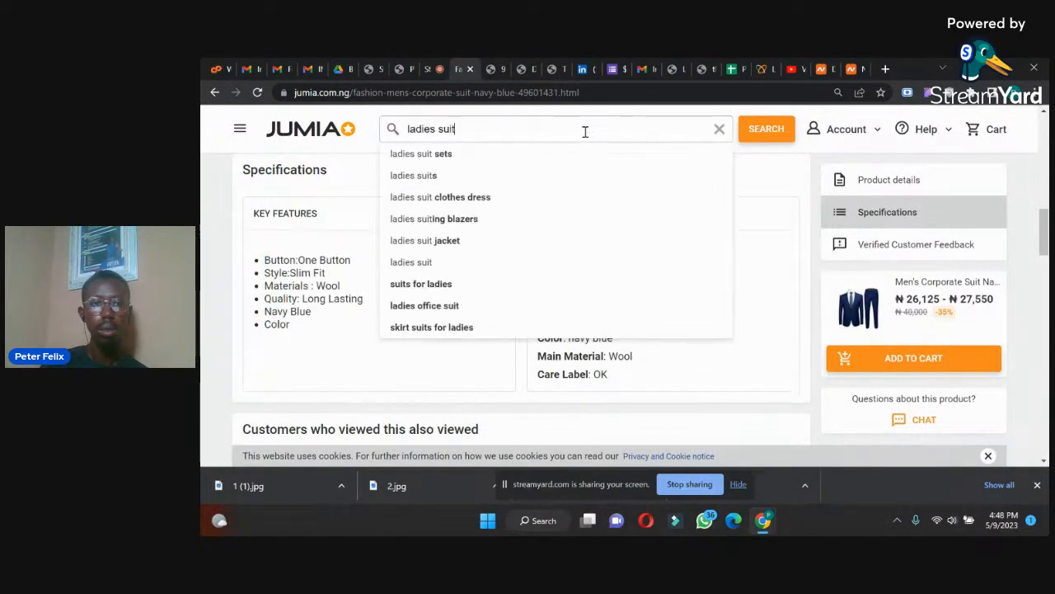
pyautogui.press('Return')
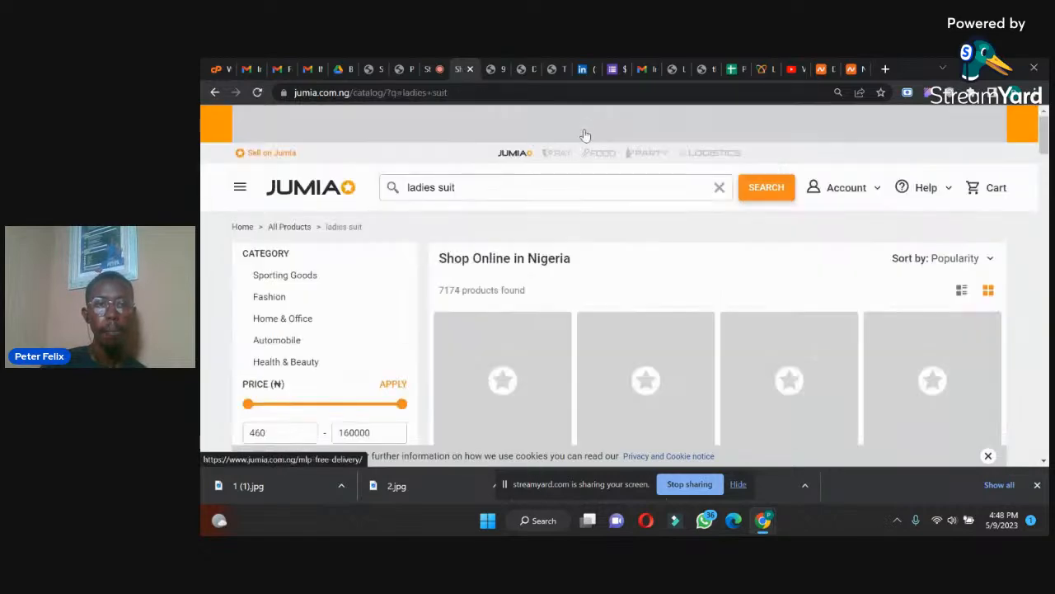
pyautogui.scroll(-3, 626, 289)
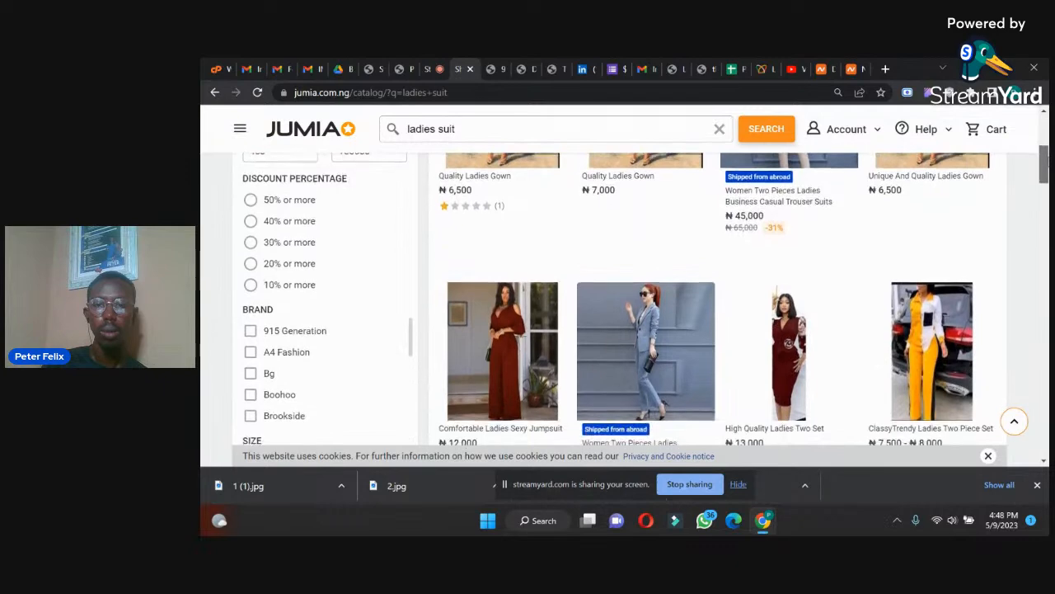
pyautogui.scroll(2, 626, 297)
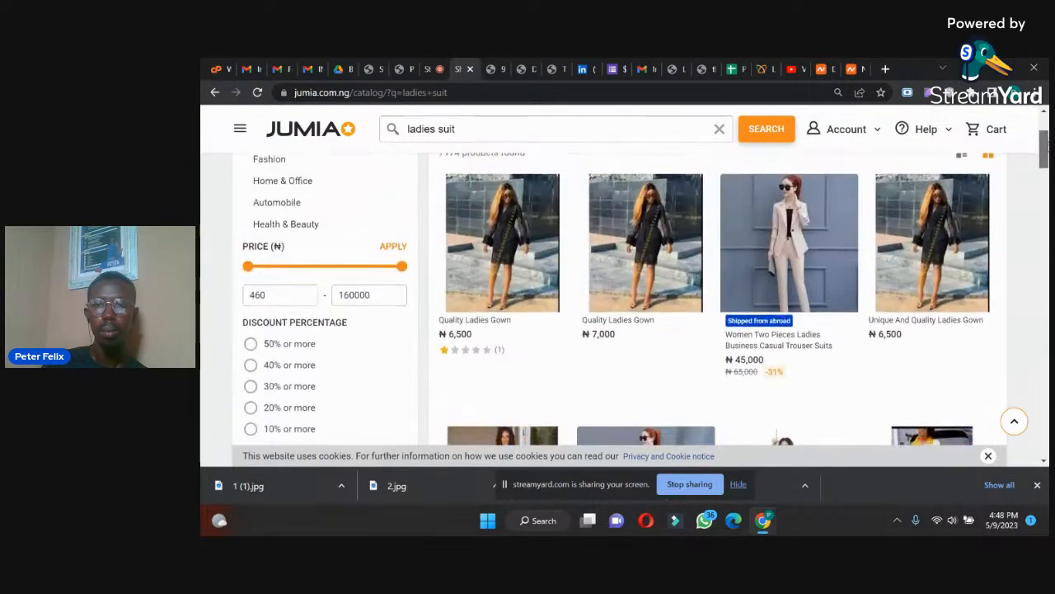
pyautogui.scroll(-5, 627, 297)
pyautogui.scroll(-4, 626, 297)
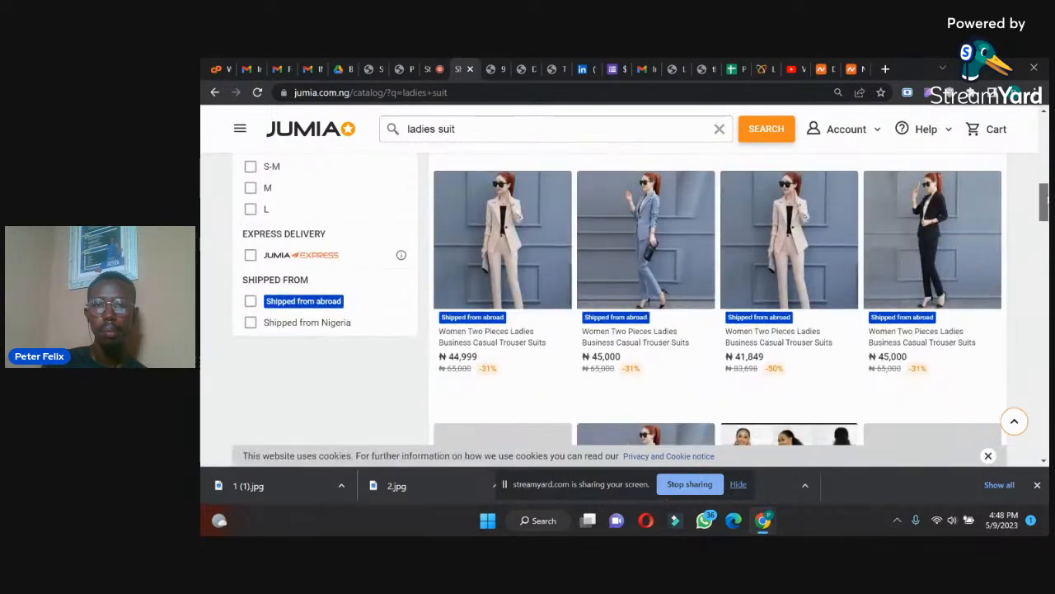
pyautogui.moveTo(1046, 227); pyautogui.dragTo(1044, 207)
pyautogui.click(496, 253)
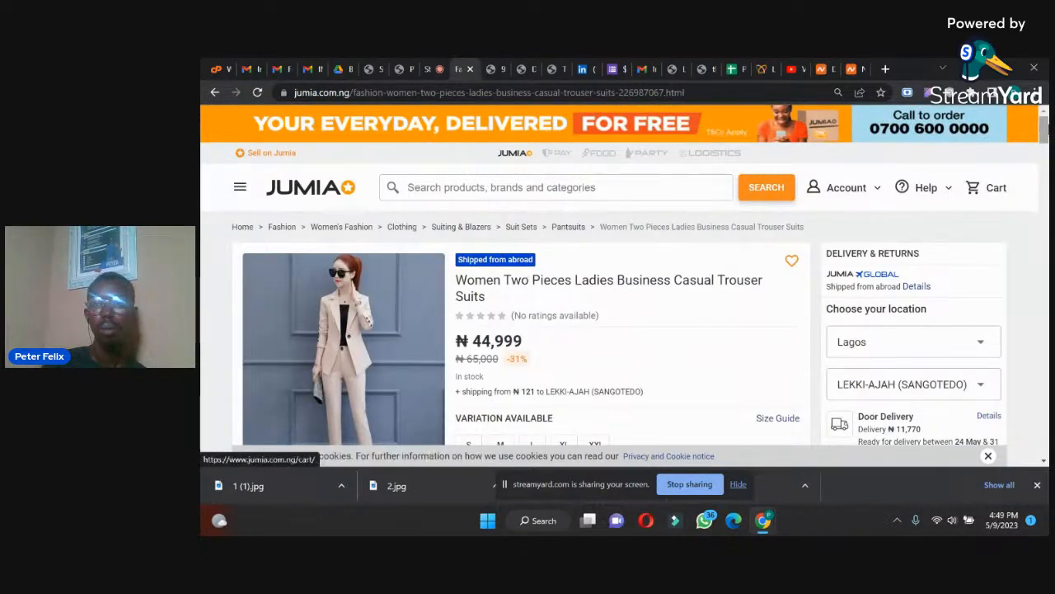
# Copy the title of the women's two-piece trouser suit from its Jumia page.
pyautogui.scroll(-1, 528, 313)
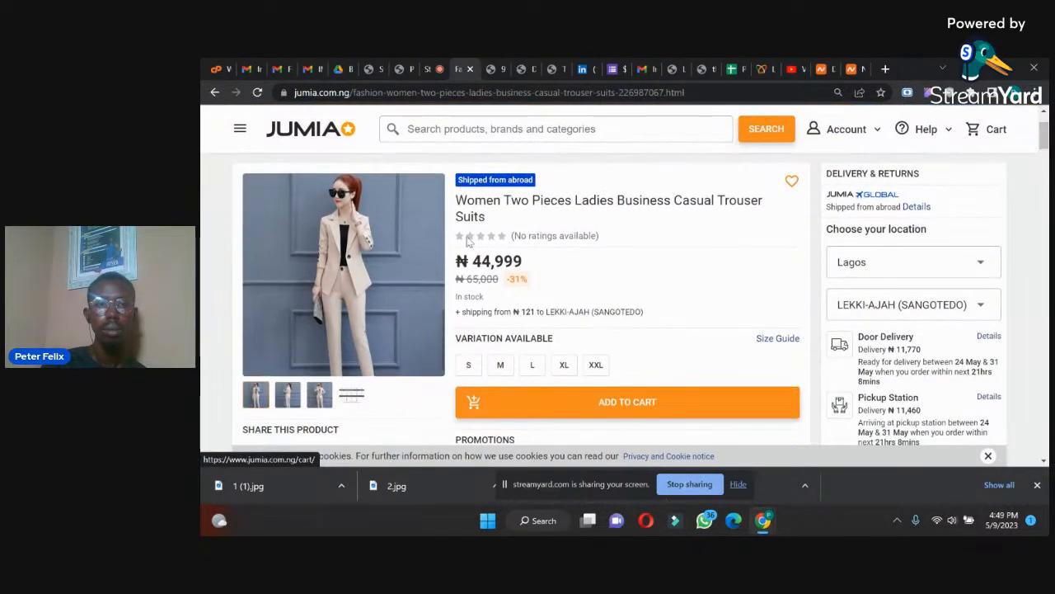
pyautogui.moveTo(489, 231); pyautogui.dragTo(448, 204)
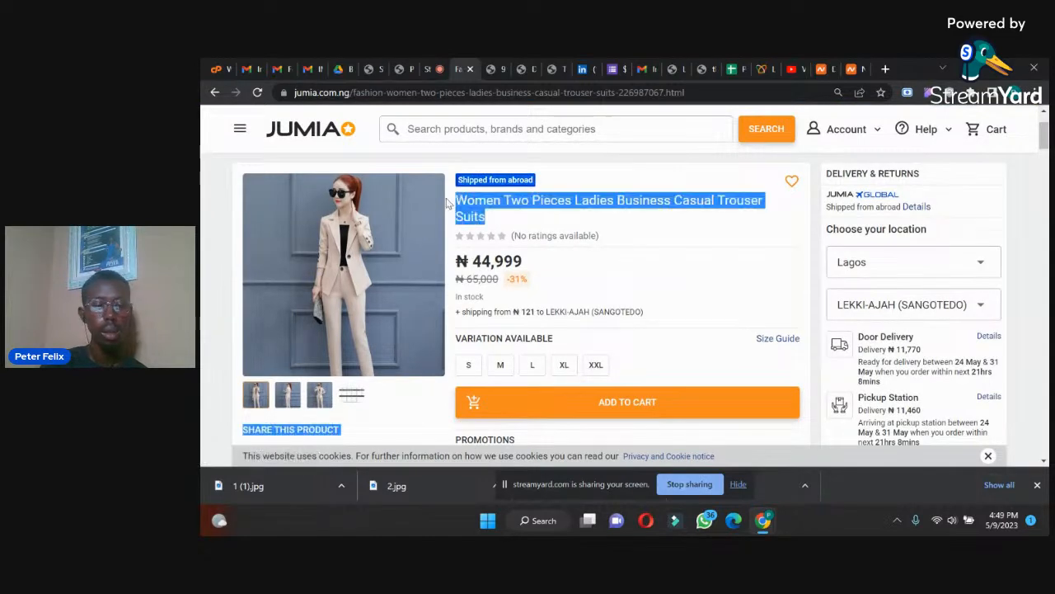
pyautogui.click(490, 223)
pyautogui.moveTo(474, 214); pyautogui.dragTo(454, 203)
pyautogui.hotkey('ctrl', 'c')
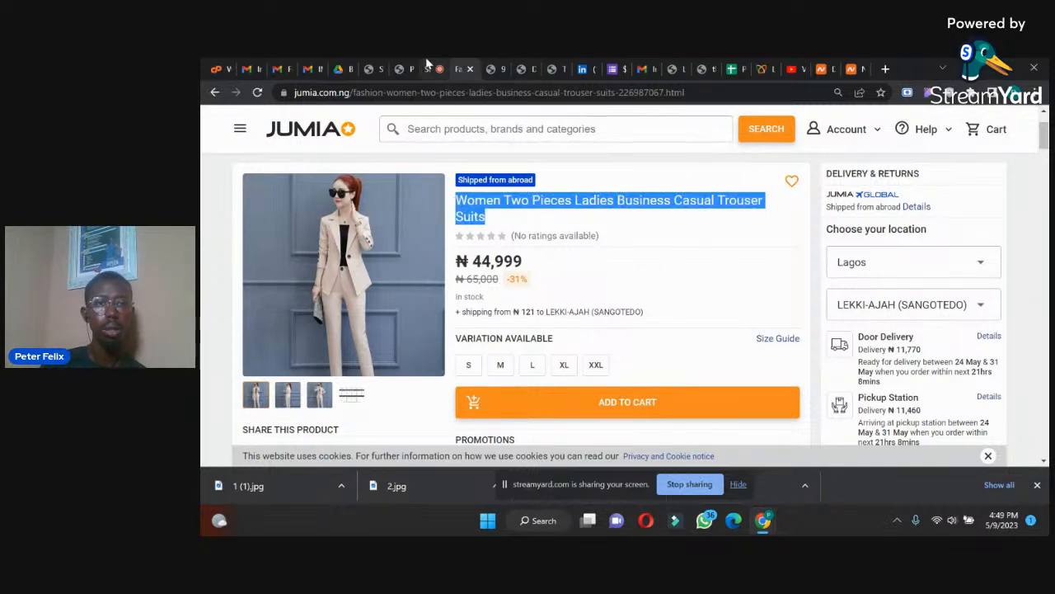
# Duplicate the Men's Corporate Suit Navy Blue product and replace the copy's name with "Women Two Pieces Ladies Business Casual Trouser Suits".
pyautogui.click(402, 68)
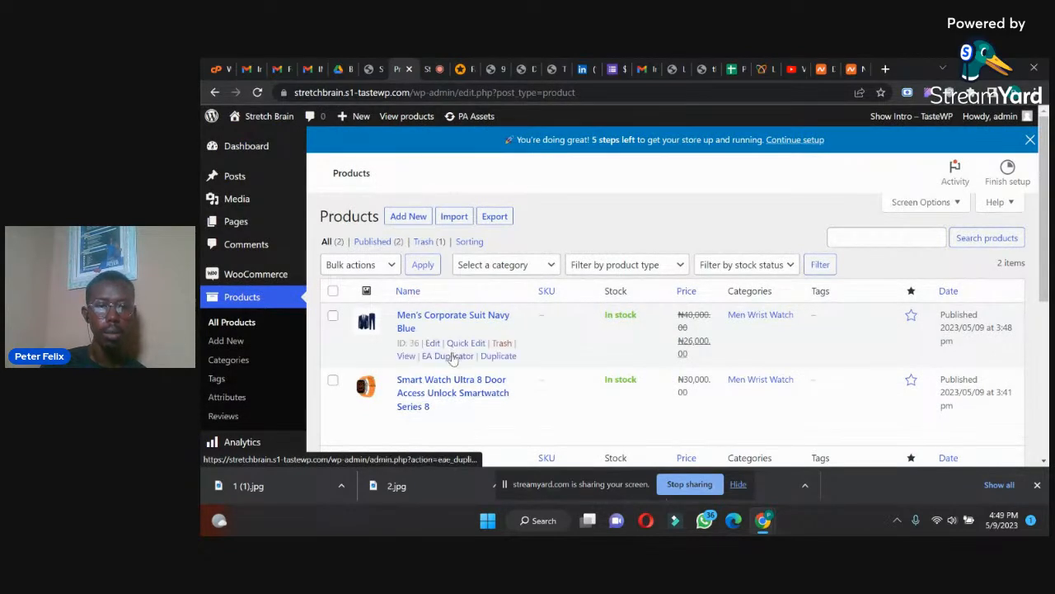
pyautogui.click(491, 355)
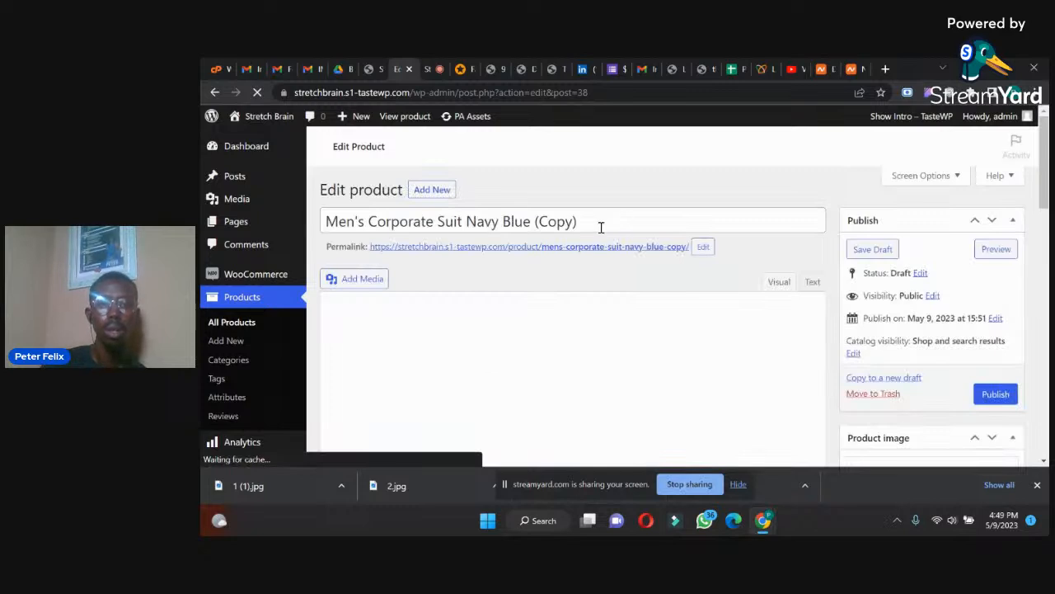
pyautogui.moveTo(602, 360); pyautogui.dragTo(309, 356)
pyautogui.hotkey('ctrl', 'v')
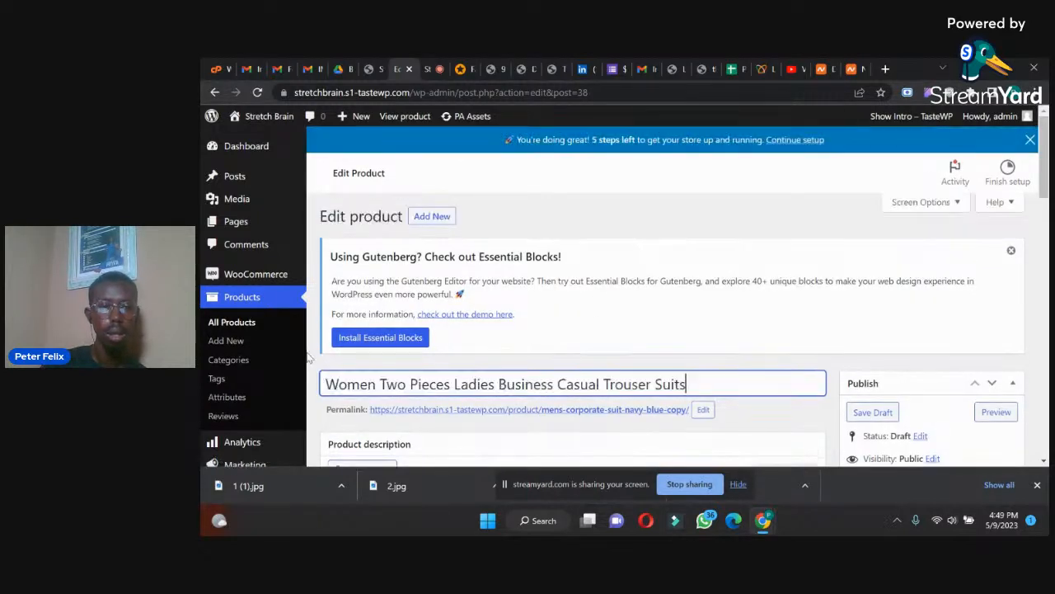
# Save the main front-view picture of the women's suit from its Jumia page to Downloads as 1 (2).
pyautogui.click(461, 69)
pyautogui.rightClick(336, 281)
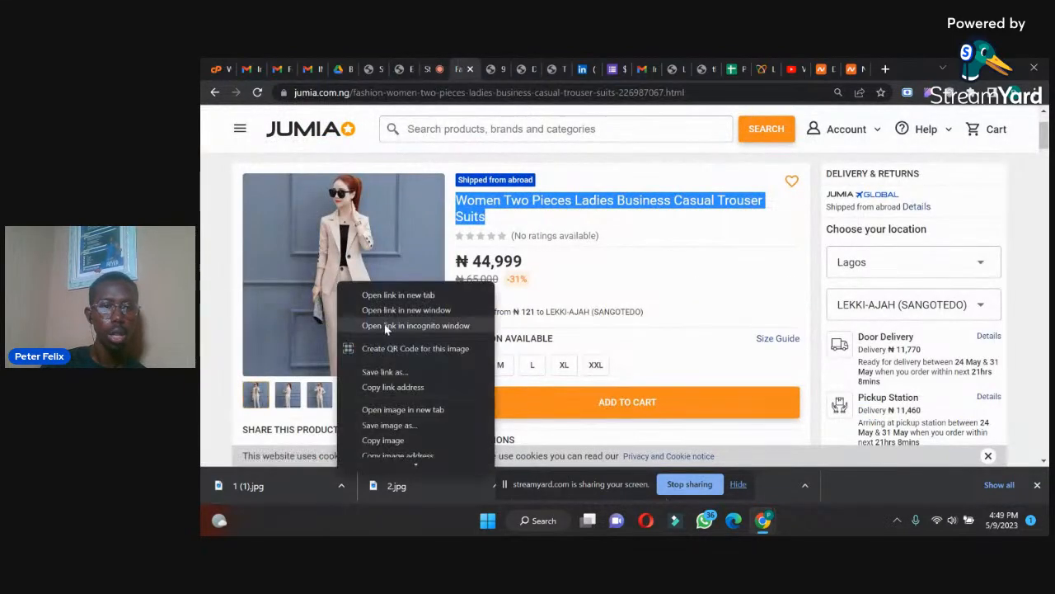
pyautogui.click(386, 425)
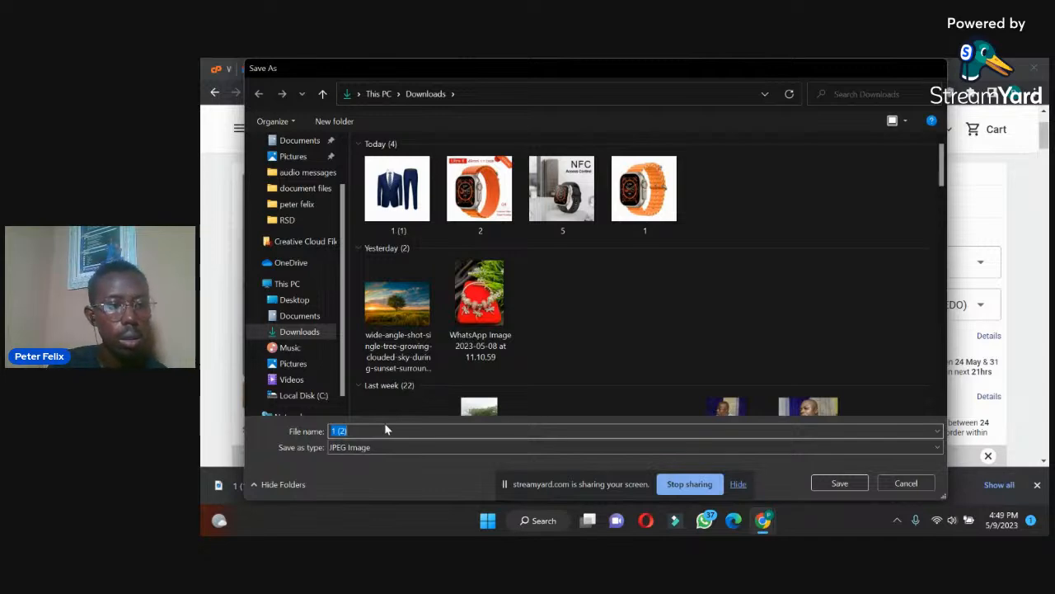
pyautogui.press('Return')
# Save the back-view picture and the third picture of the women's suit from Jumia to Downloads as 2 (1) and 3.
pyautogui.rightClick(332, 275)
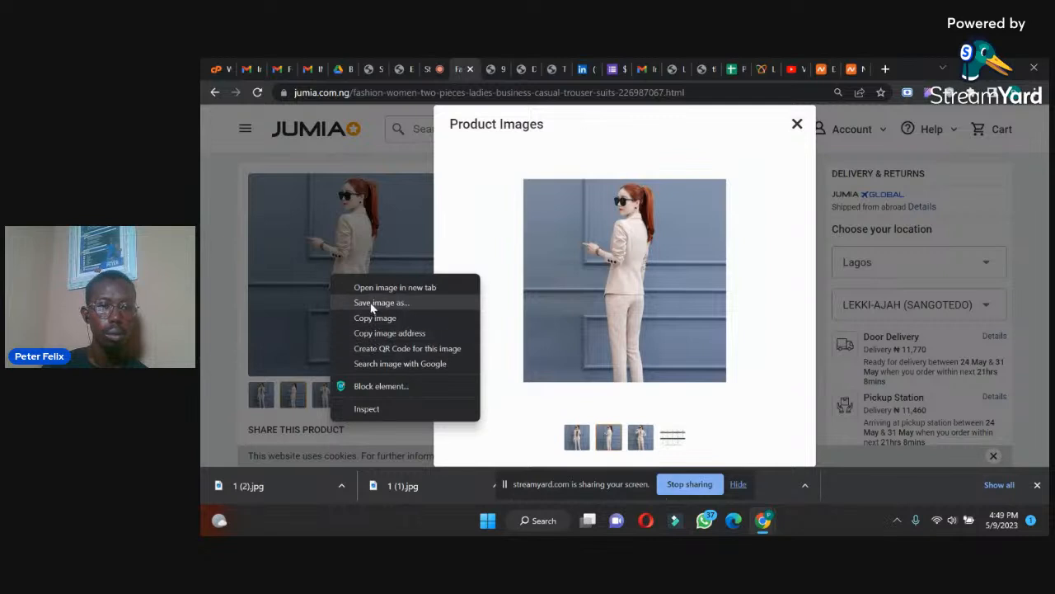
pyautogui.click(370, 302)
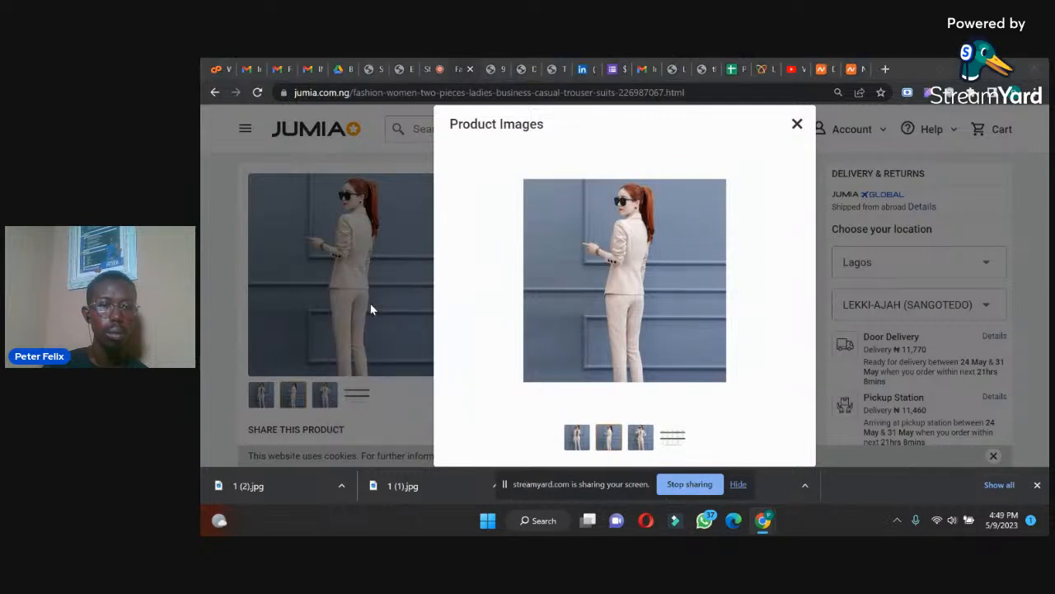
pyautogui.press('Return')
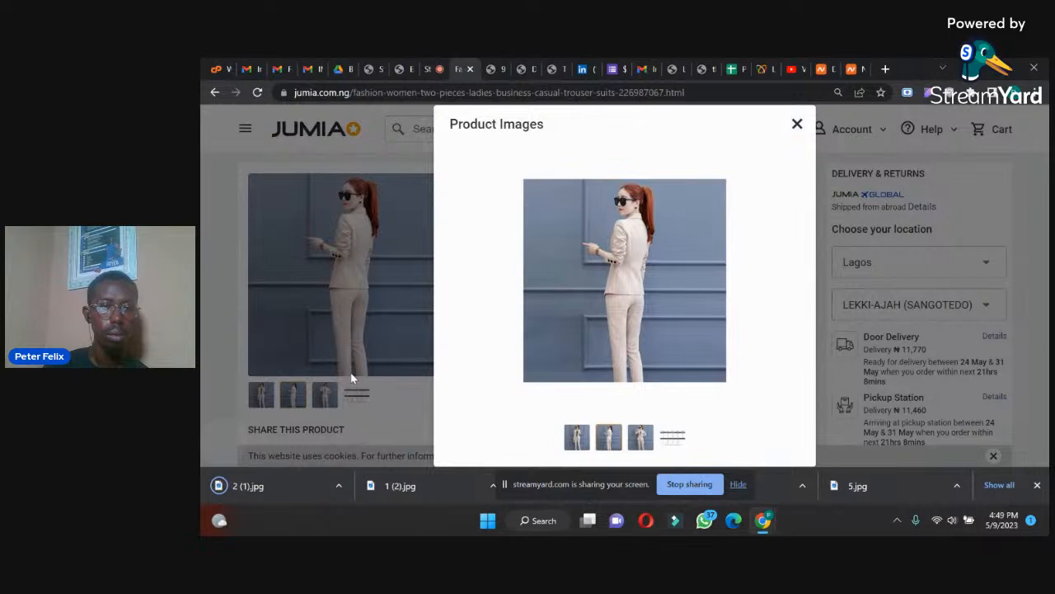
pyautogui.click(351, 372)
pyautogui.rightClick(345, 283)
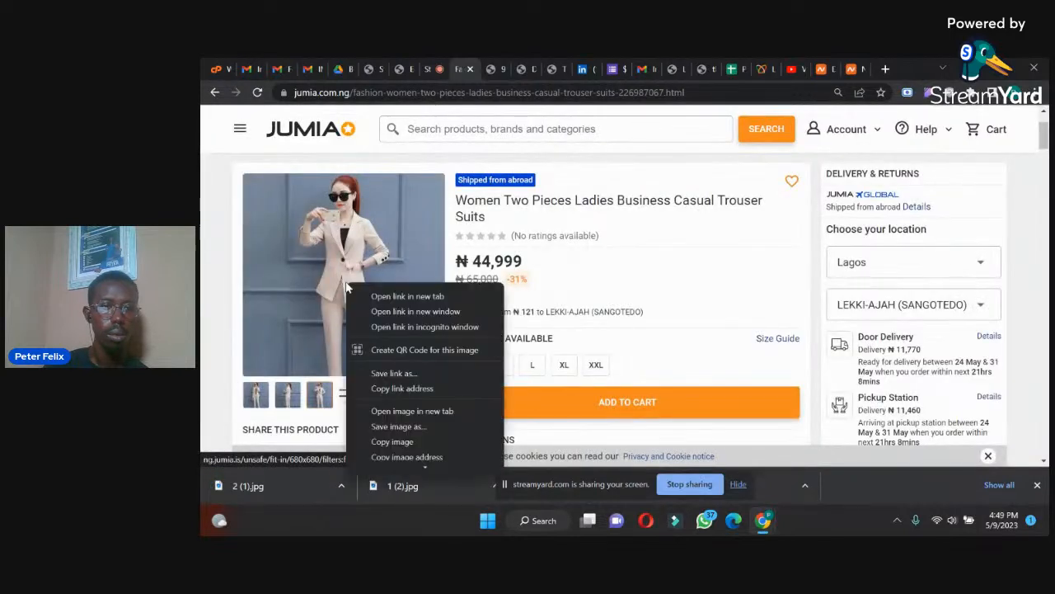
pyautogui.click(378, 432)
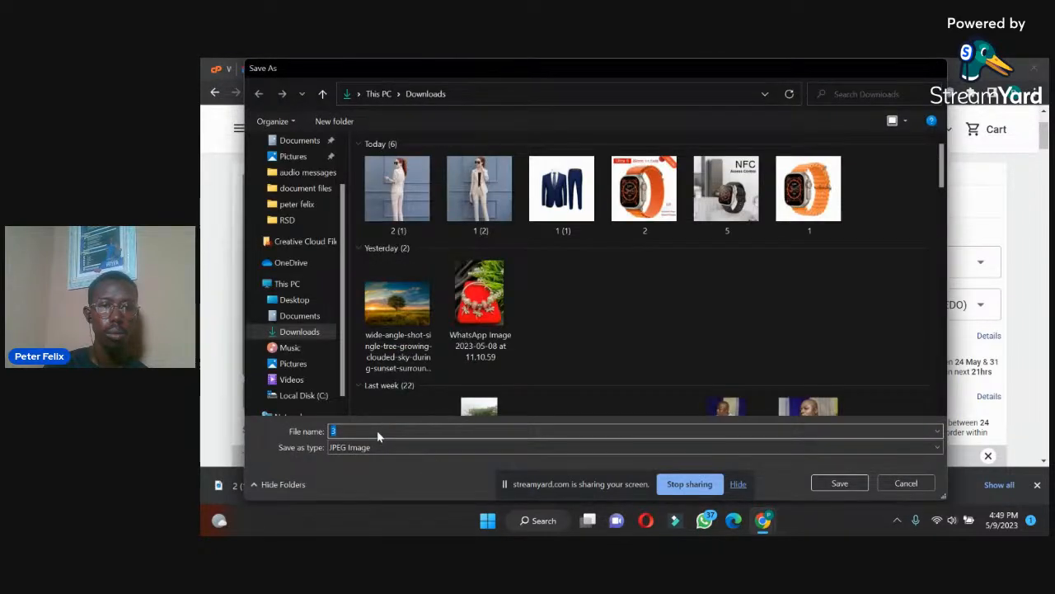
pyautogui.press('Return')
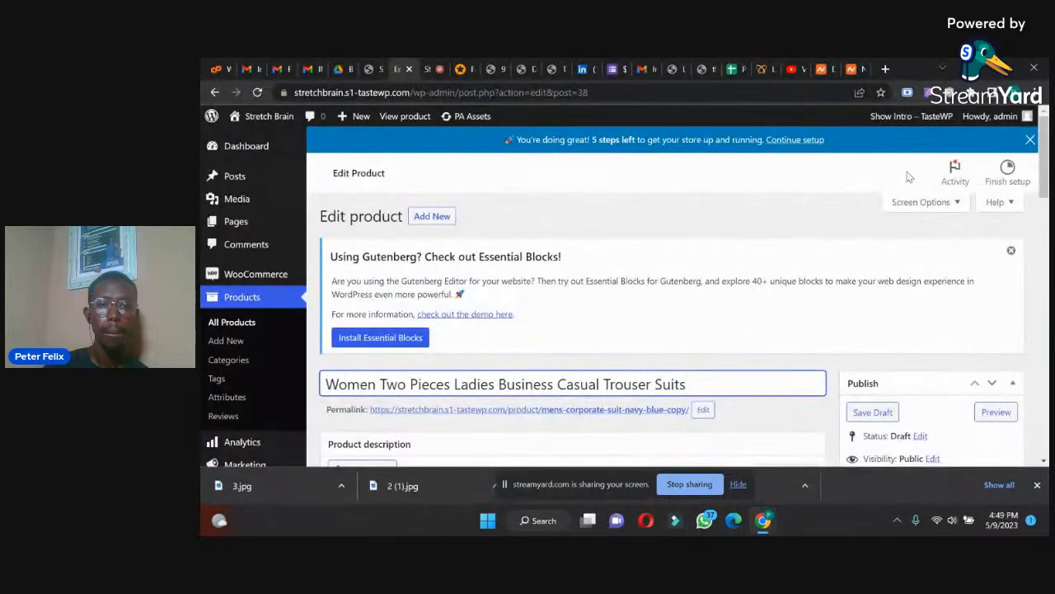
# Copy the full eight-item key features list of the women's trouser suit from its Jumia page.
pyautogui.scroll(-3, 812, 383)
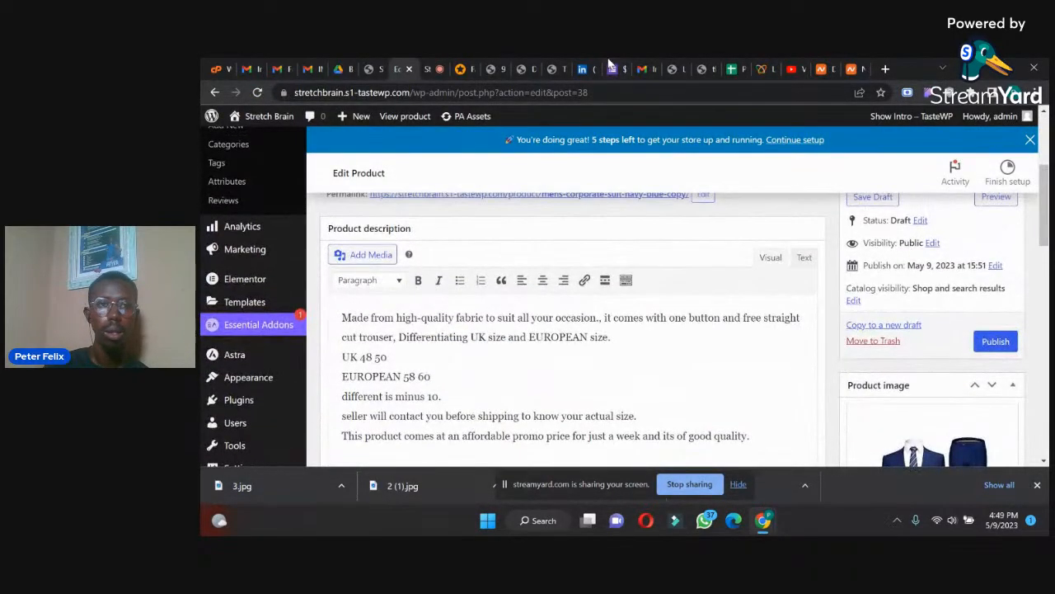
pyautogui.click(460, 68)
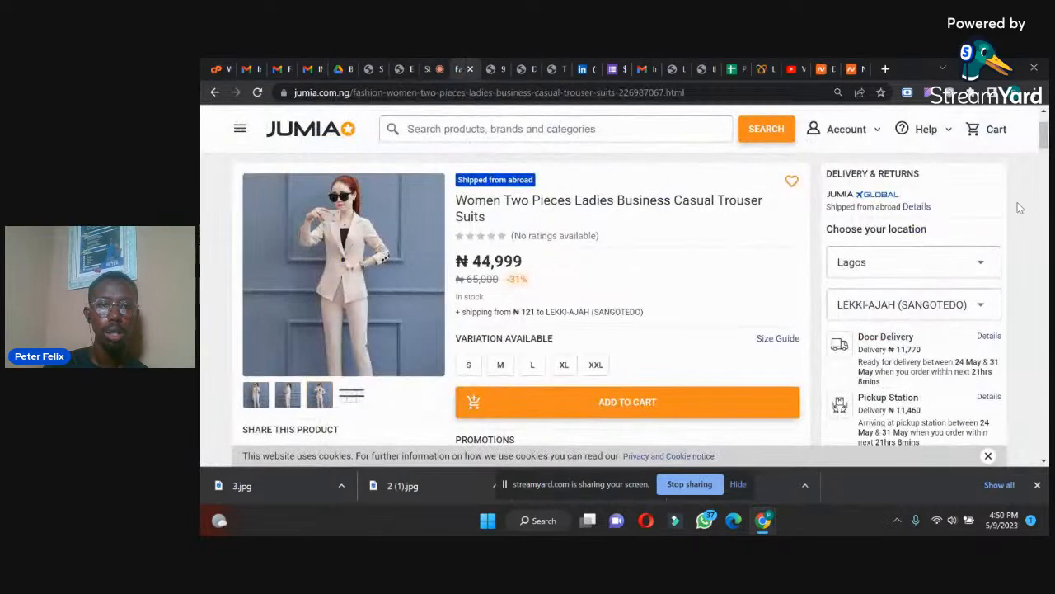
pyautogui.moveTo(1042, 136); pyautogui.dragTo(1024, 325)
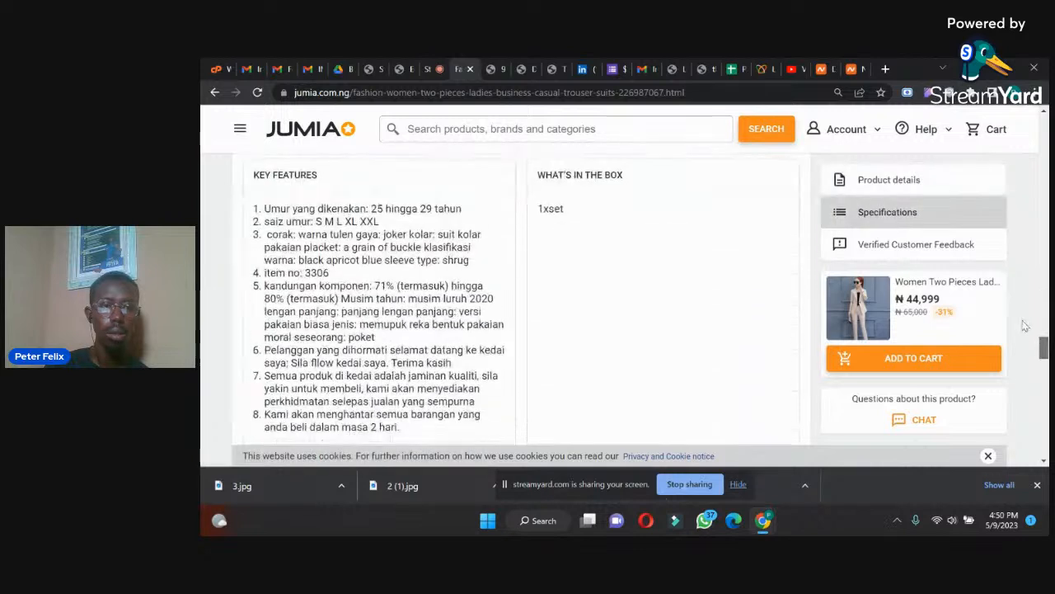
pyautogui.moveTo(406, 433); pyautogui.dragTo(239, 206)
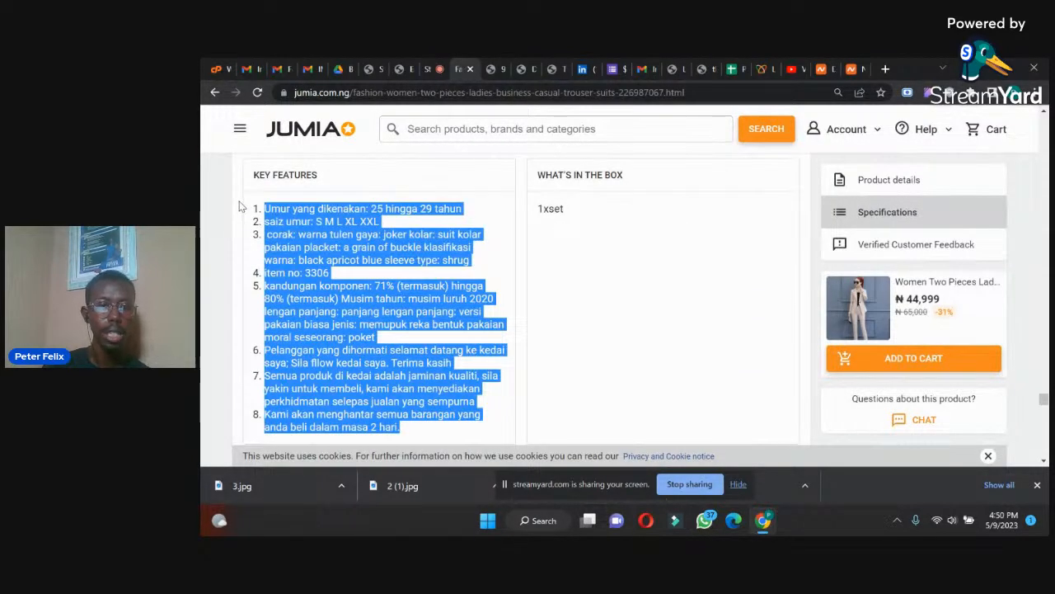
# Clear the men's suit text from the main product description of the women's suit in the store's product editor.
pyautogui.click(399, 66)
pyautogui.moveTo(1045, 169); pyautogui.dragTo(1046, 171)
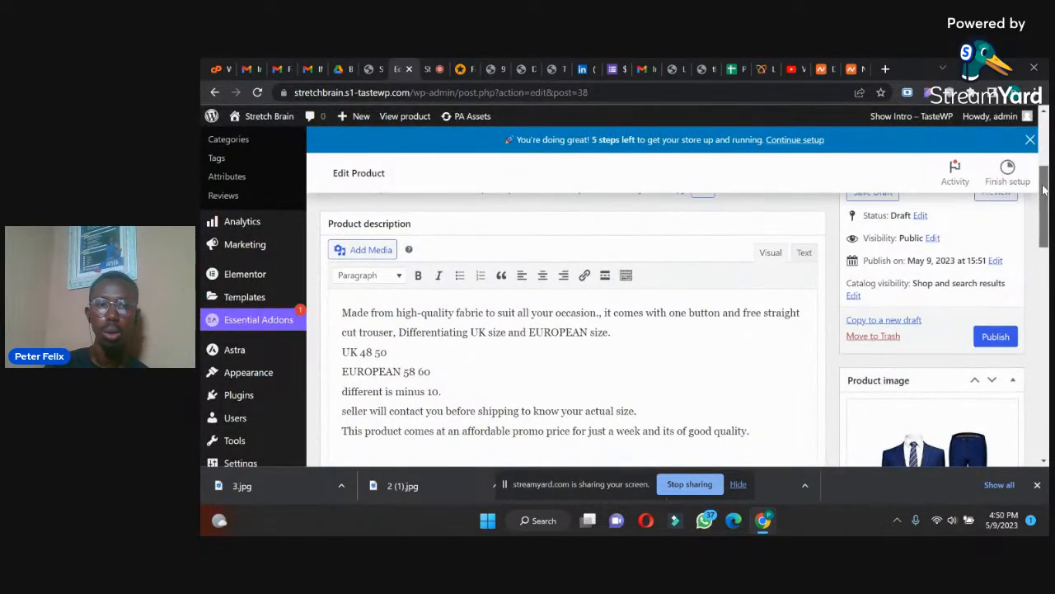
pyautogui.hotkey('ctrl', 'a')
pyautogui.press('BackSpace')
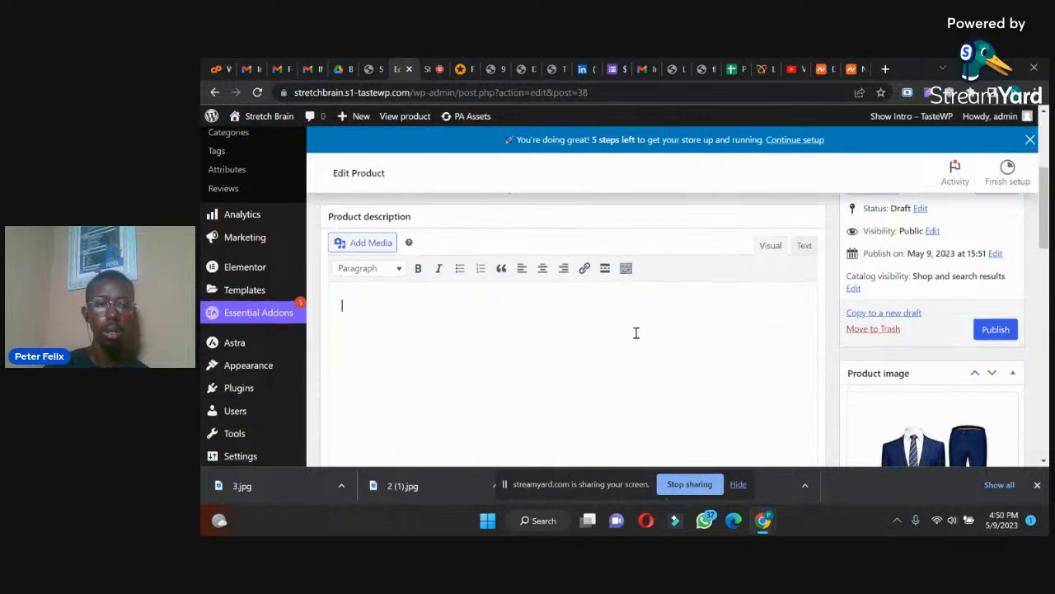
# Set the women's suit's regular price to 60000 and its sale price to 40000 naira.
pyautogui.scroll(-5, 958, 303)
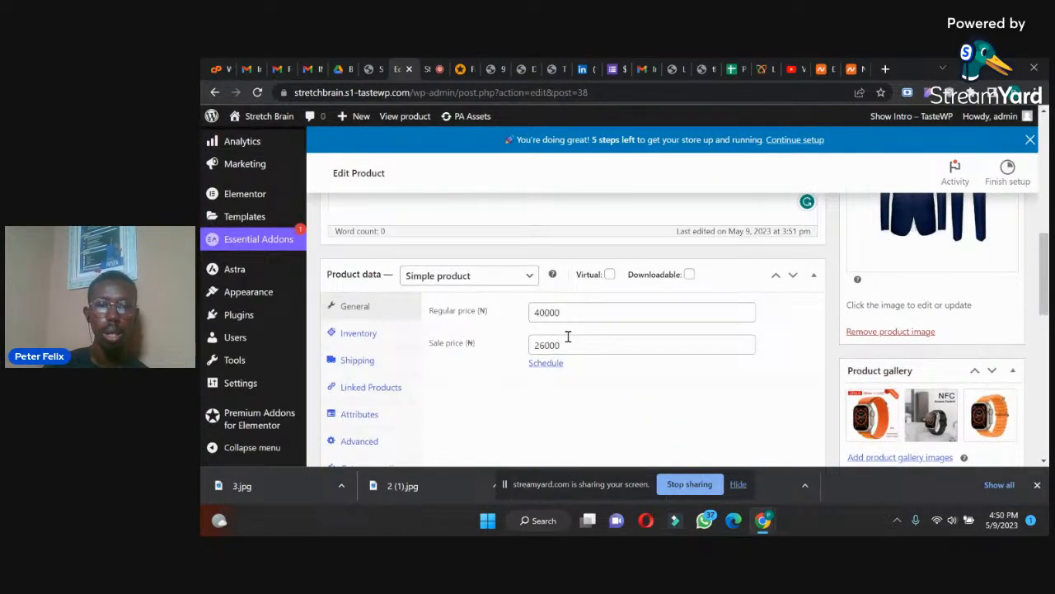
pyautogui.moveTo(541, 315); pyautogui.dragTo(507, 349)
pyautogui.write('4')
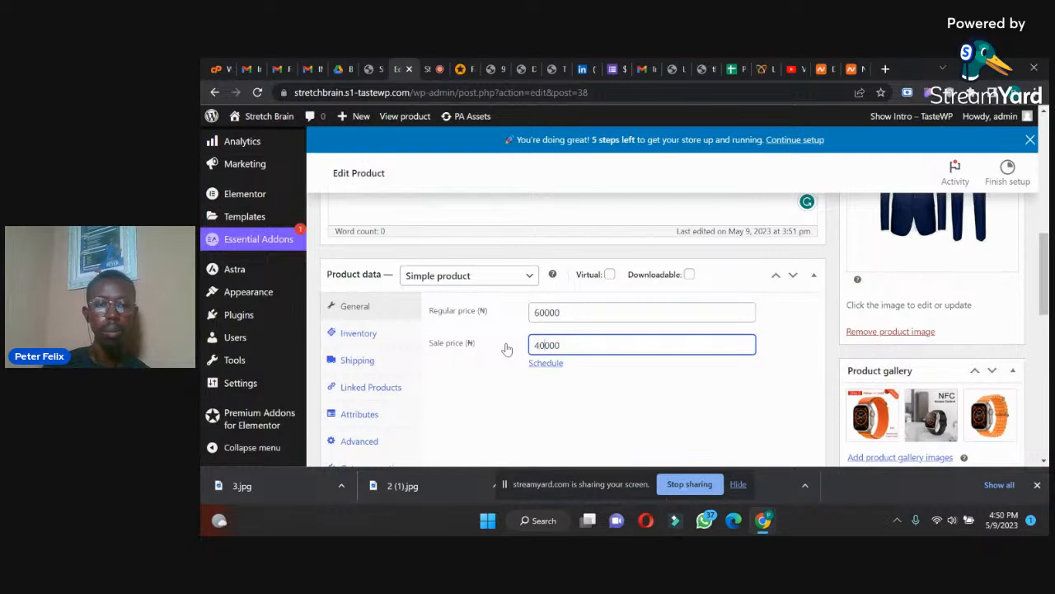
# Replace the product short description with the key features copied from Jumia.
pyautogui.moveTo(1044, 272); pyautogui.dragTo(1044, 359)
pyautogui.click(584, 308)
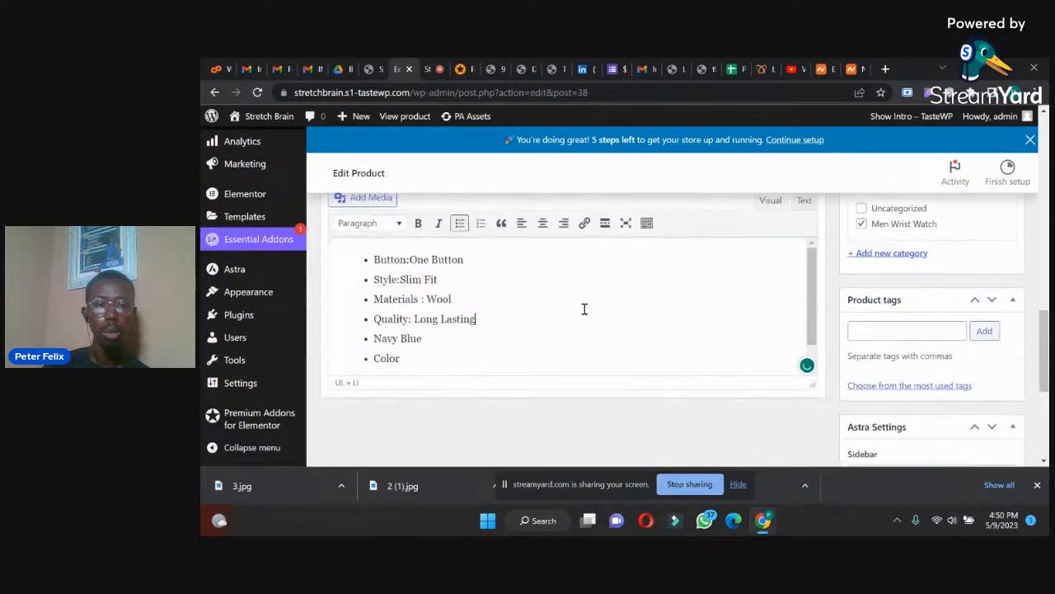
pyautogui.hotkey('ctrl', 'a')
pyautogui.hotkey('ctrl', 'v')
# Upload the pictures 1 (2), 2 (1) and 3 from Downloads and set 1-2.jpg as the product image.
pyautogui.moveTo(1044, 346); pyautogui.dragTo(1043, 239)
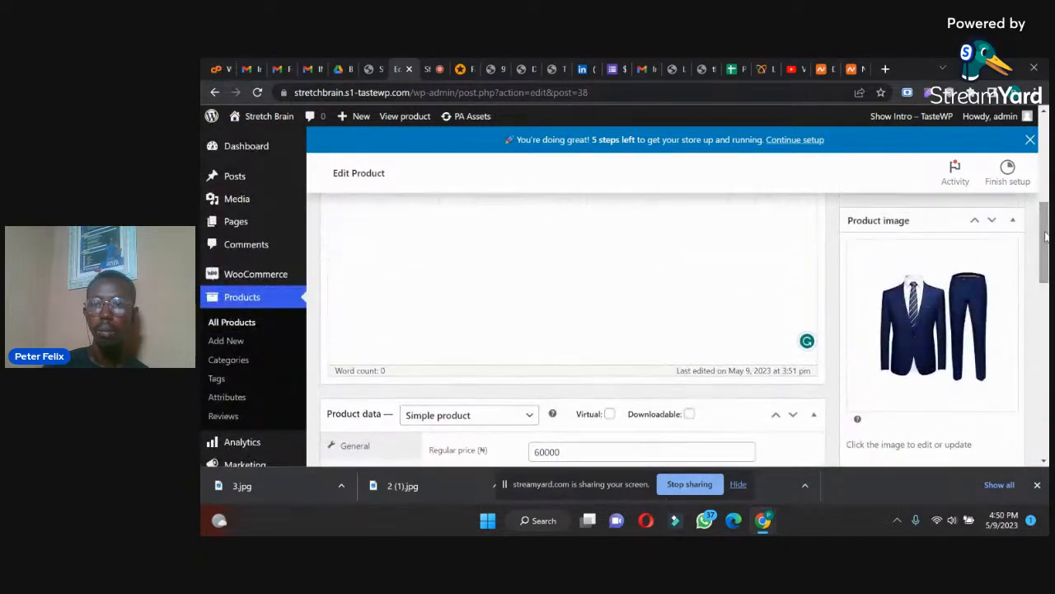
pyautogui.click(948, 323)
pyautogui.click(247, 169)
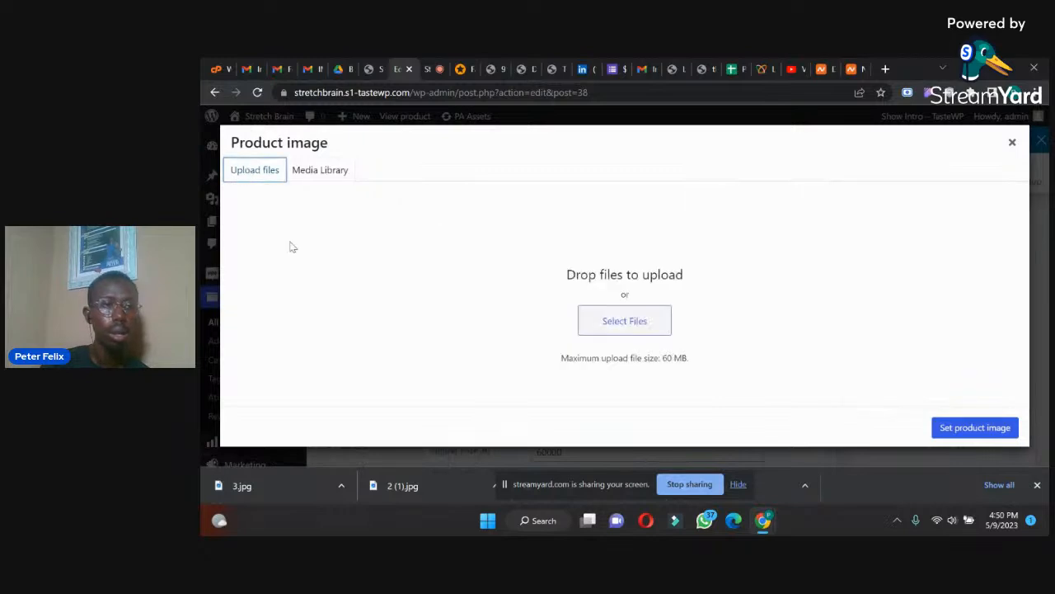
pyautogui.click(601, 320)
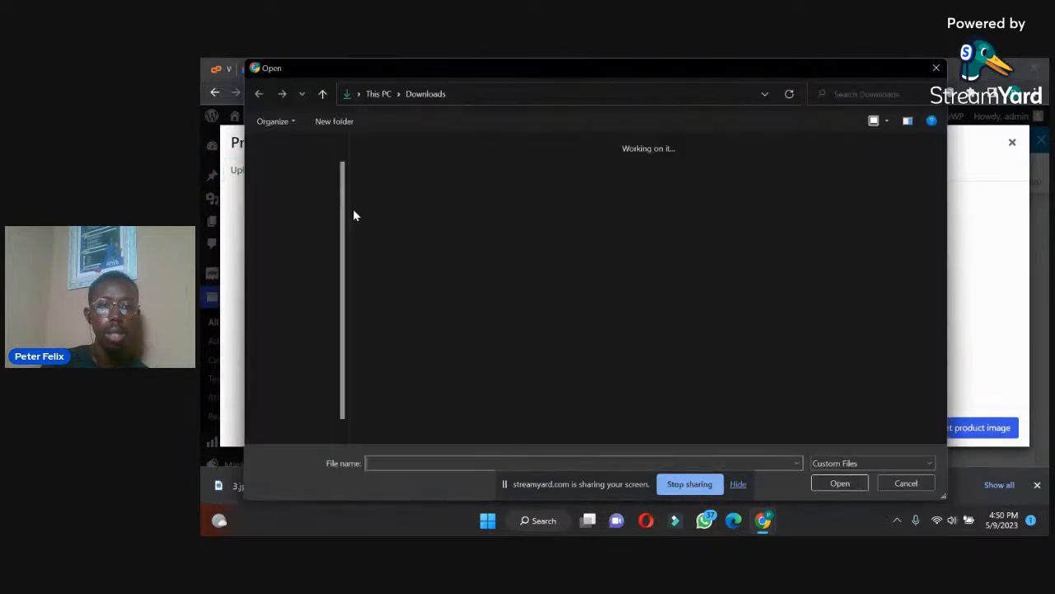
pyautogui.click(392, 204)
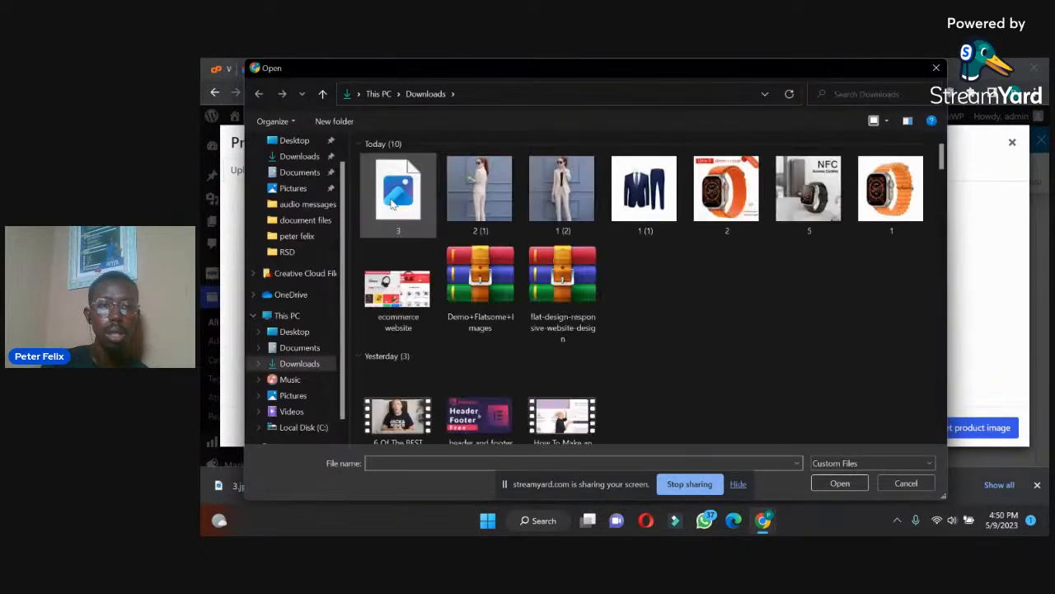
pyautogui.keyDown('shift'); pyautogui.click(529, 193); pyautogui.keyUp('shift')
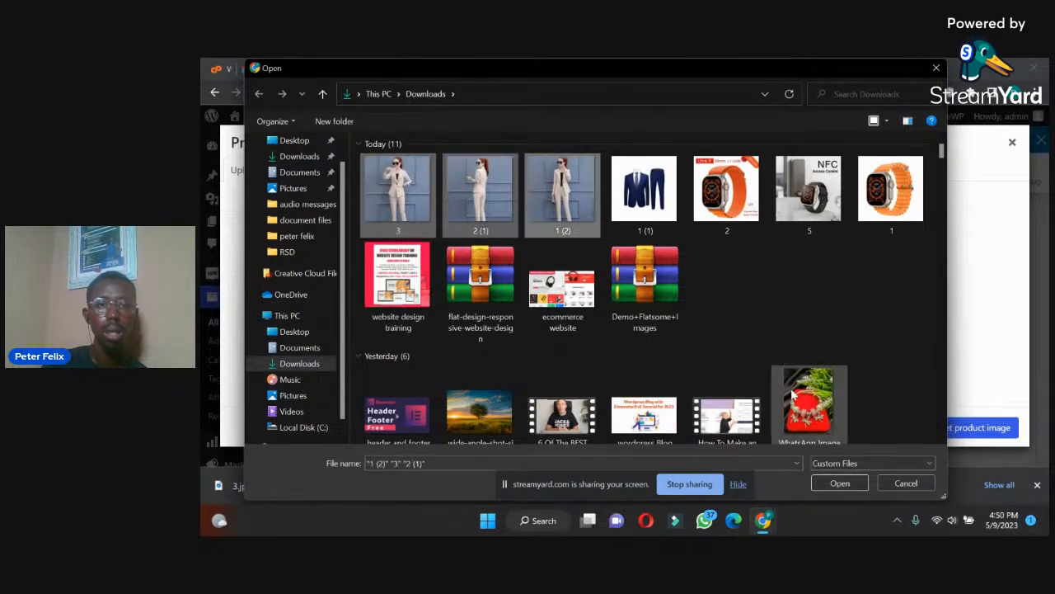
pyautogui.click(824, 481)
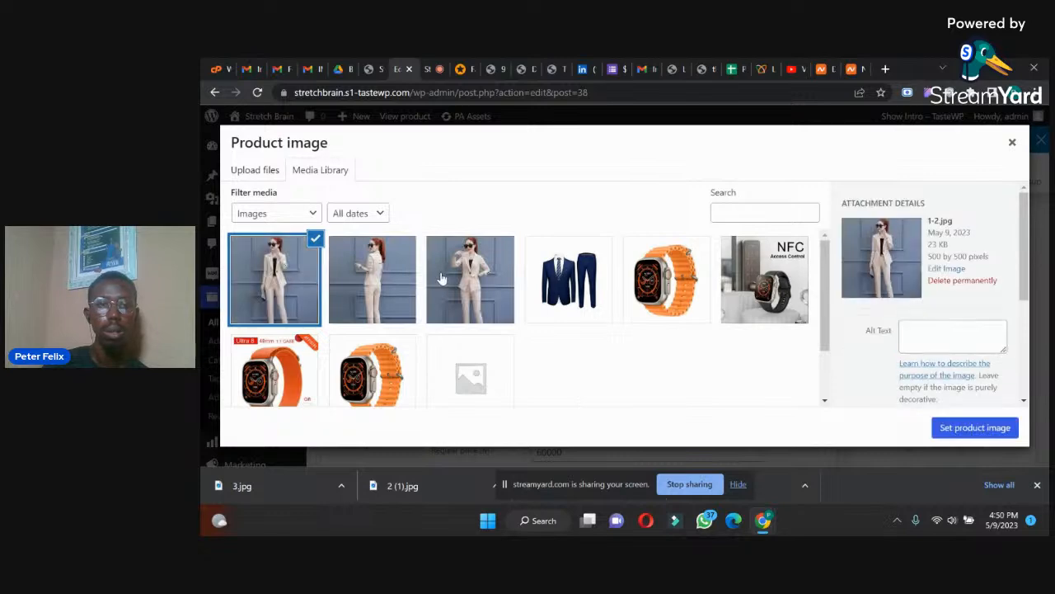
pyautogui.click(975, 427)
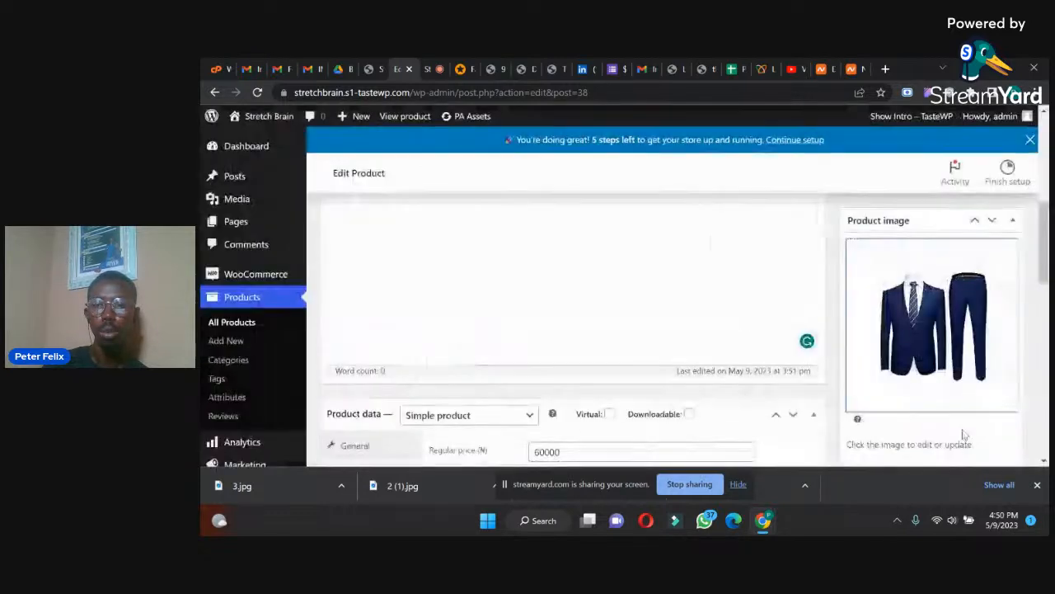
# Add the three women's suit pictures 1-2.jpg, 3.jpg and 2-1.jpg from the media library to the product gallery.
pyautogui.moveTo(1044, 257); pyautogui.dragTo(1045, 272)
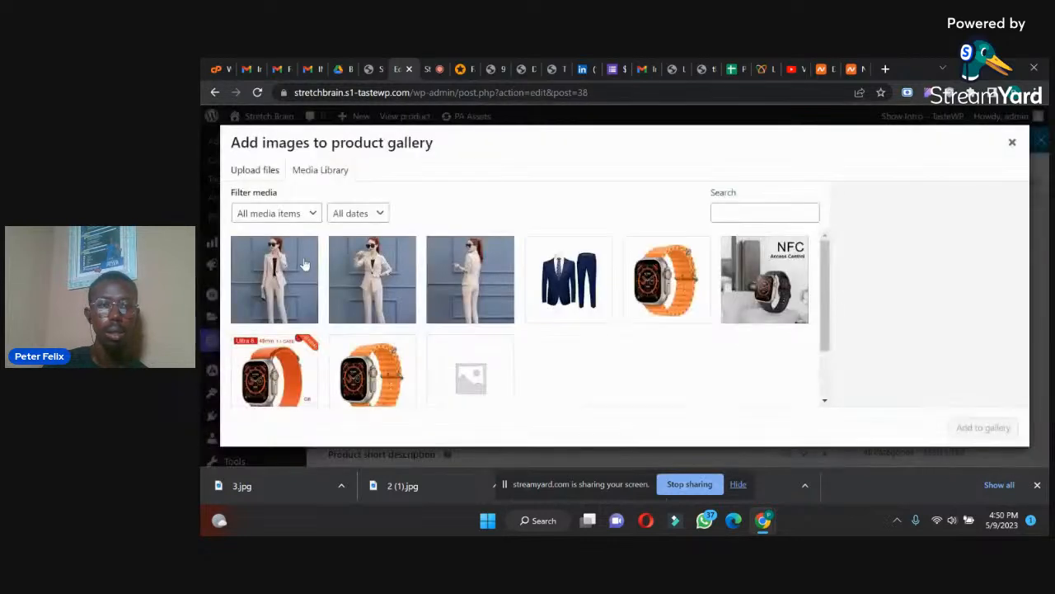
pyautogui.click(305, 266)
pyautogui.keyDown('ctrl'); pyautogui.click(376, 279); pyautogui.keyUp('ctrl')
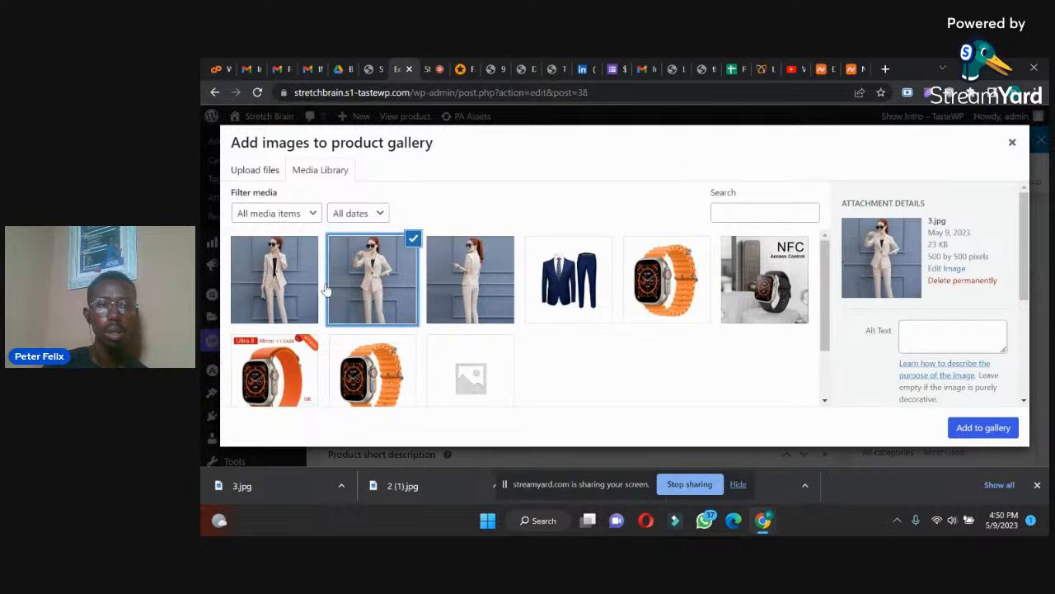
pyautogui.keyDown('ctrl'); pyautogui.click(296, 284); pyautogui.keyUp('ctrl')
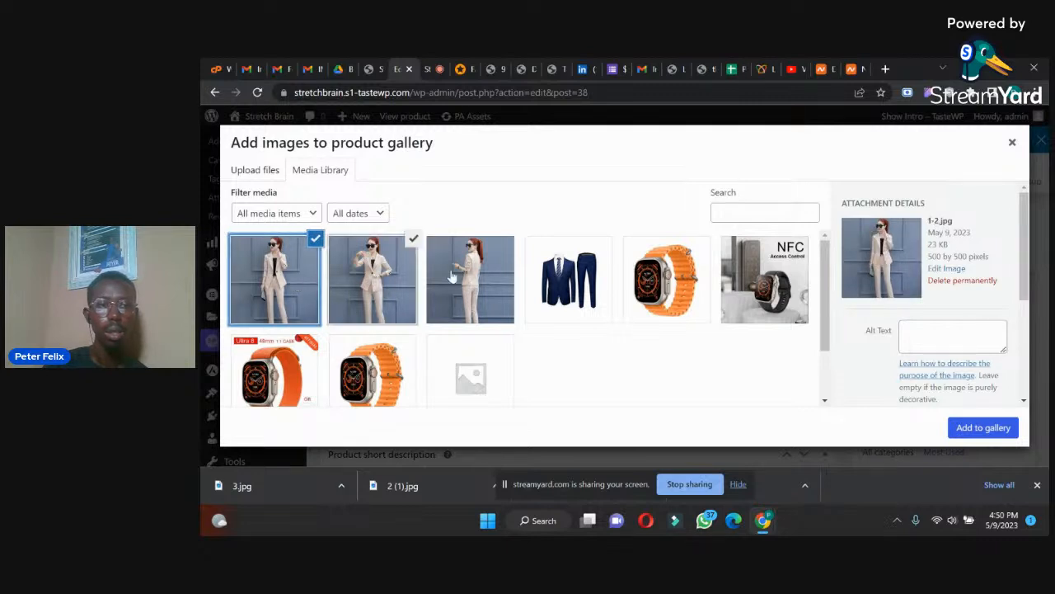
pyautogui.keyDown('ctrl'); pyautogui.click(495, 288); pyautogui.keyUp('ctrl')
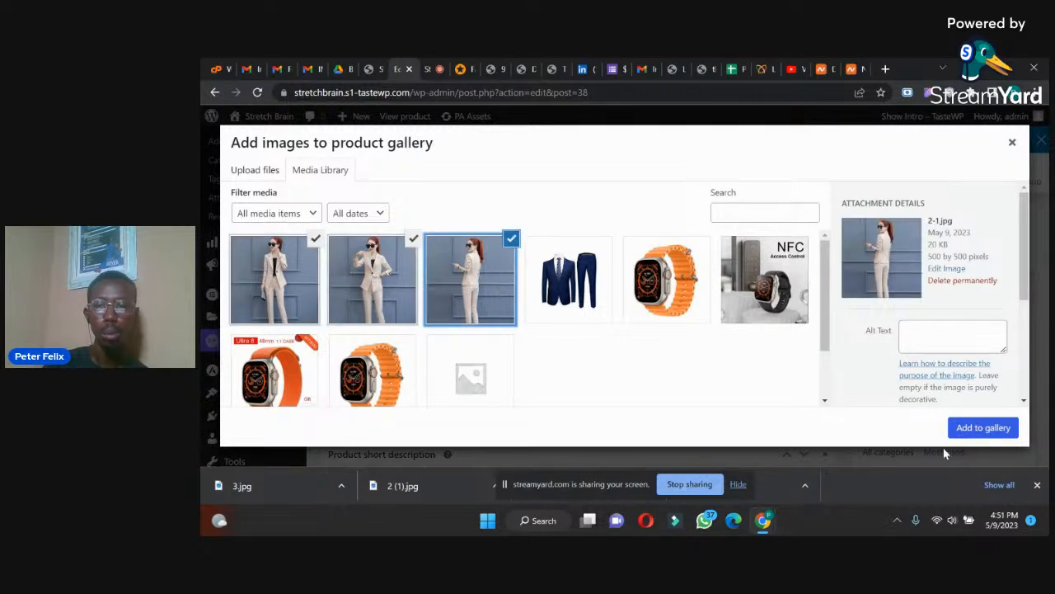
pyautogui.click(964, 425)
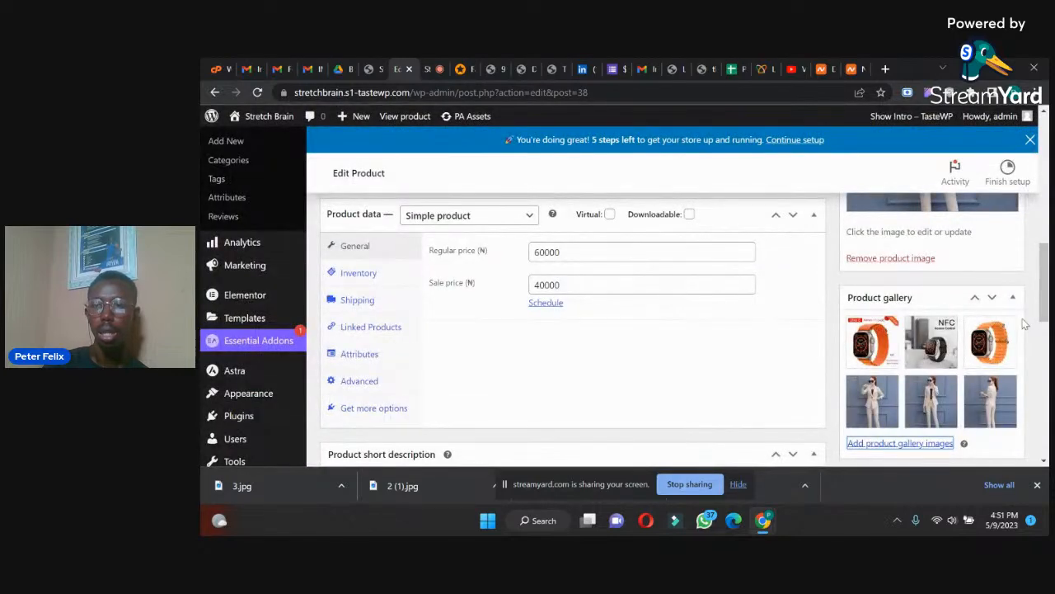
# Delete the three smartwatch images from the product gallery, keeping only the women's suit pictures.
pyautogui.click(1016, 319)
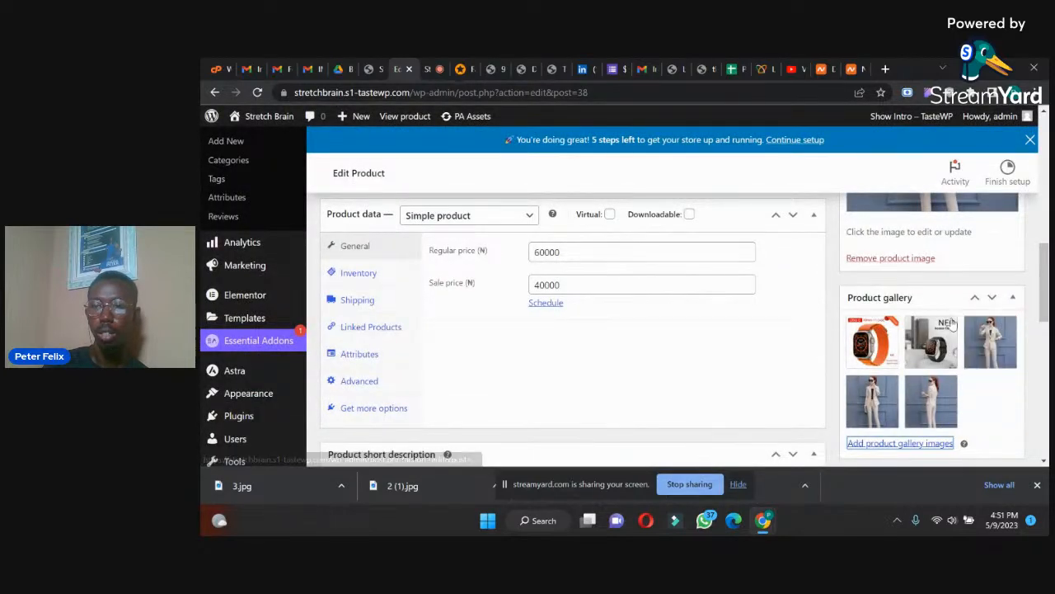
pyautogui.click(896, 319)
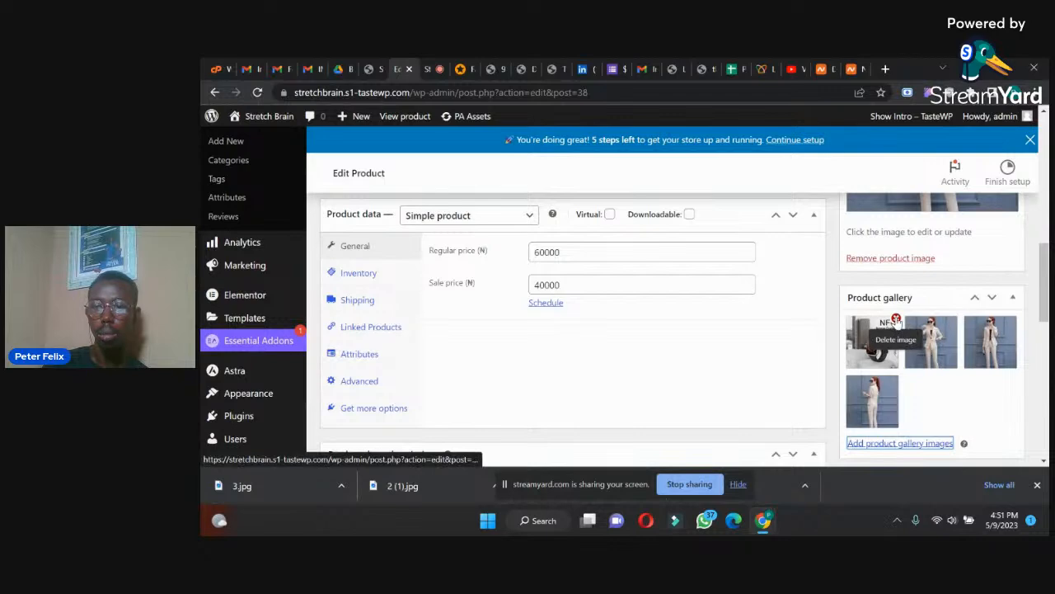
pyautogui.click(896, 319)
# Create a new product category named "Ladies wear" and assign it to the women's suit.
pyautogui.moveTo(1047, 279); pyautogui.dragTo(1037, 312)
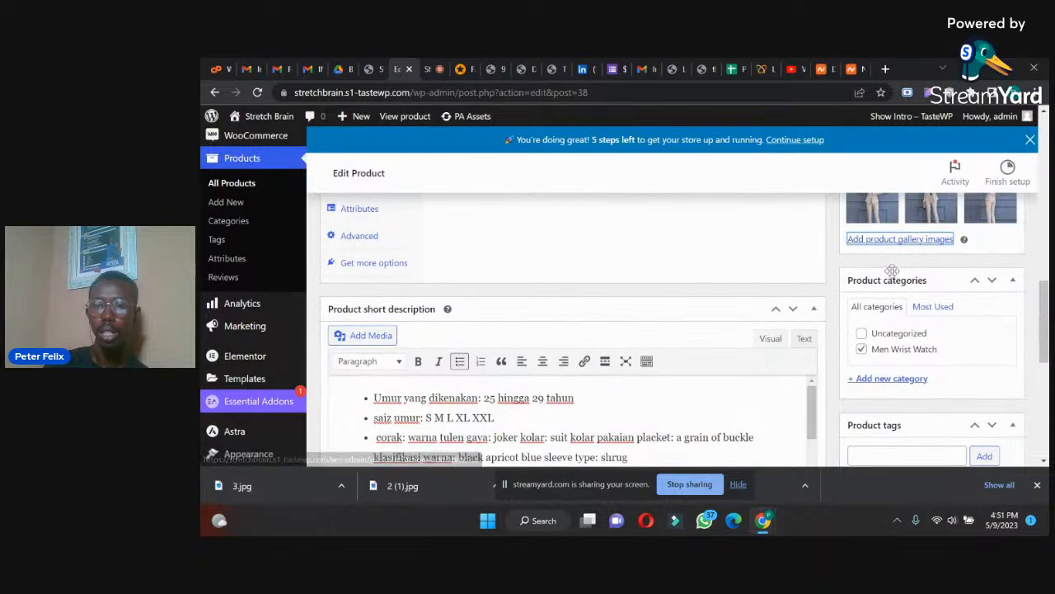
pyautogui.click(894, 381)
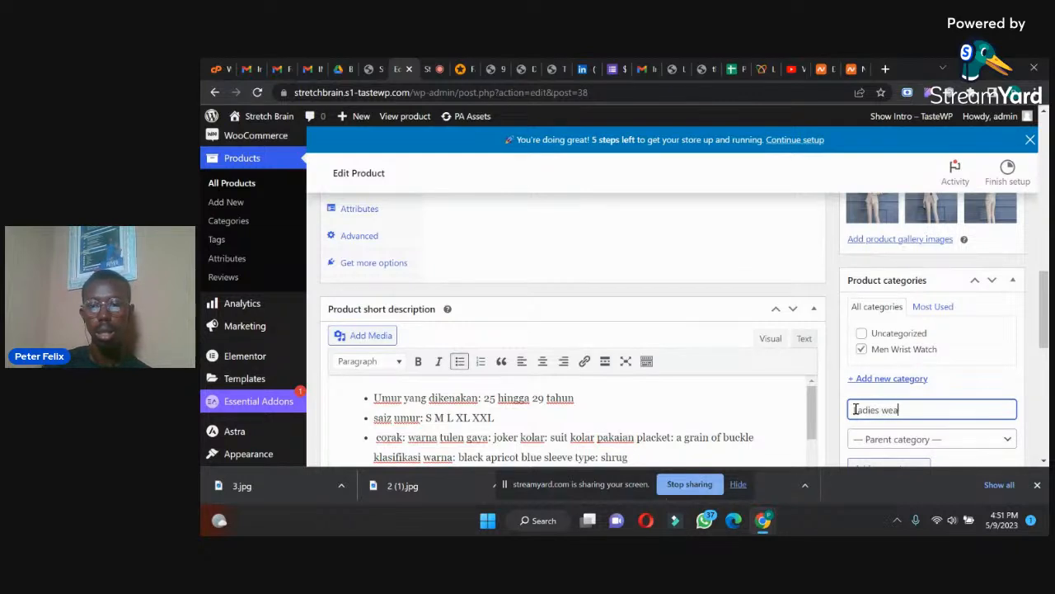
pyautogui.press('Return')
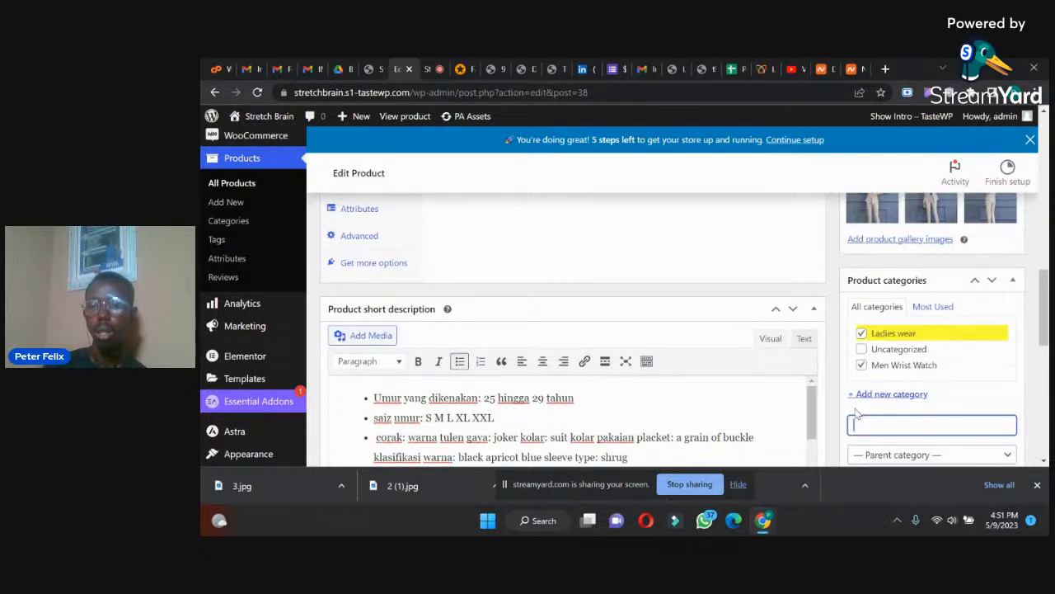
# Publish the Women Two Pieces Ladies Business Casual Trouser Suits product and open the list of all site pages.
pyautogui.moveTo(1043, 286); pyautogui.dragTo(1043, 167)
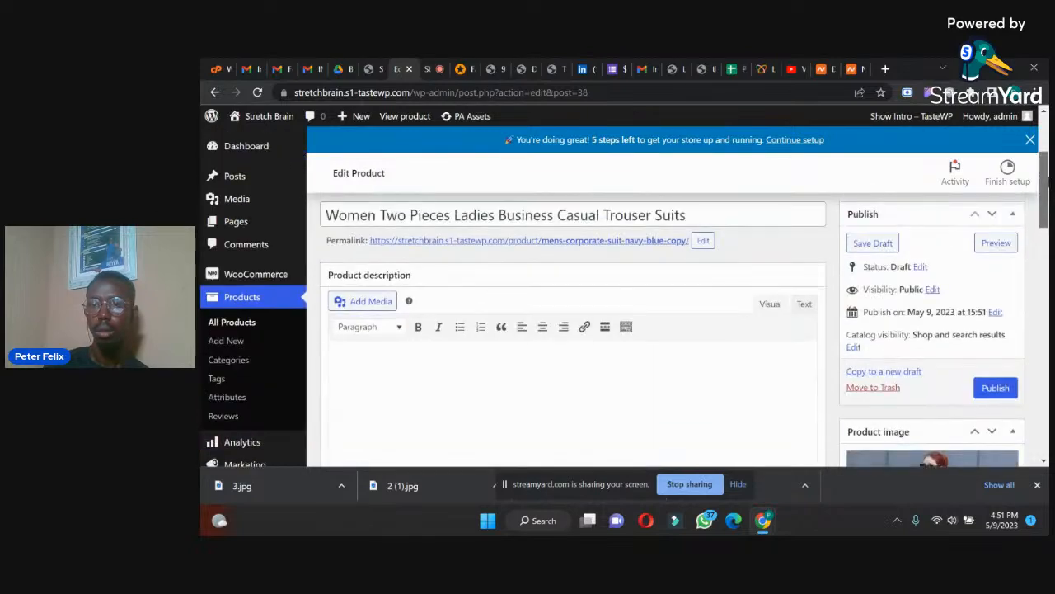
pyautogui.click(994, 388)
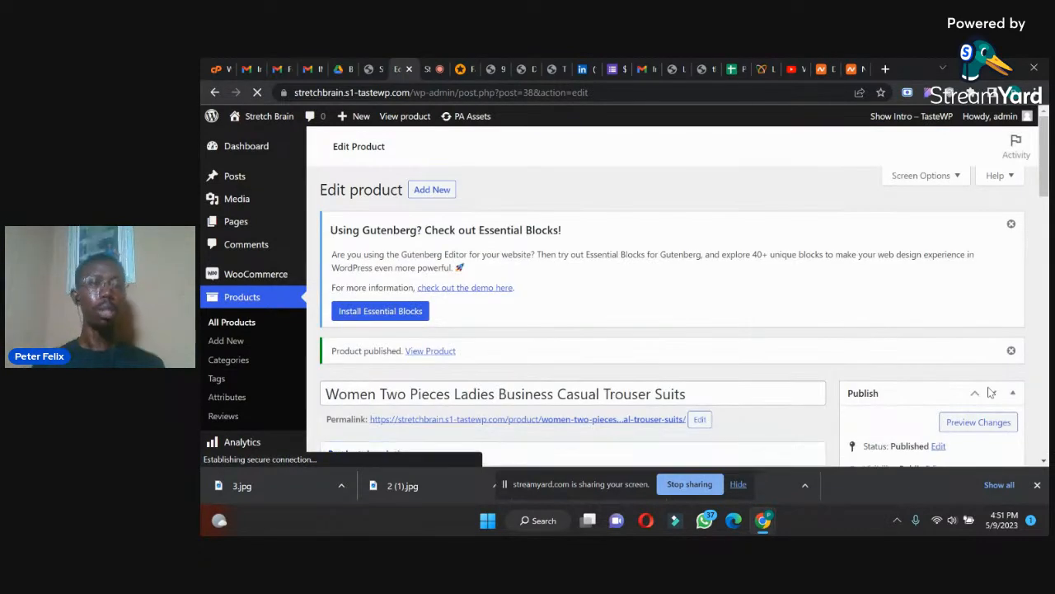
pyautogui.click(216, 224)
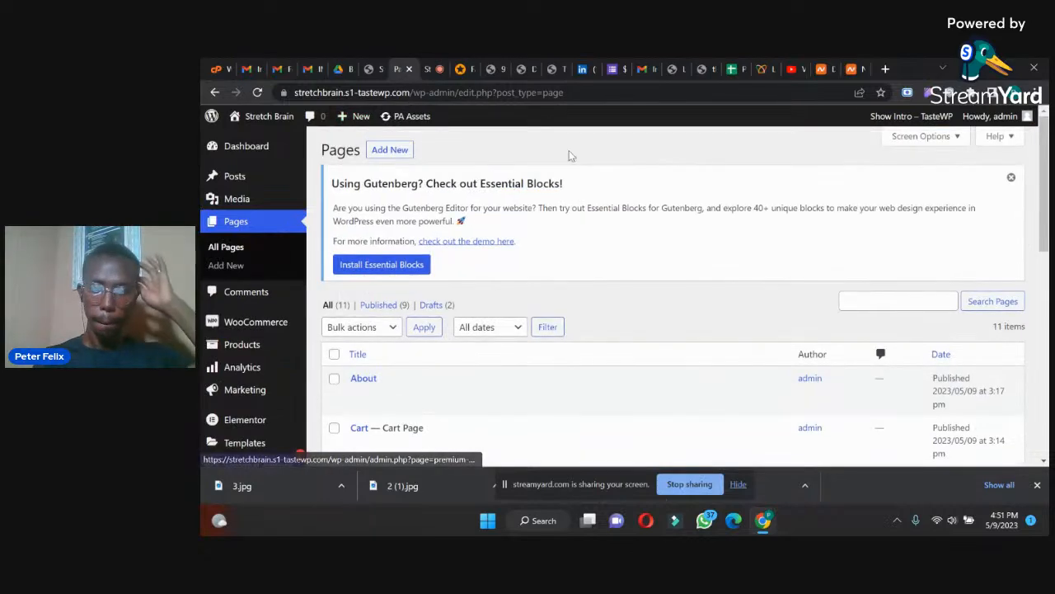
# Open the Home page for editing in a new browser tab and launch it in the Elementor editor.
pyautogui.moveTo(1042, 155); pyautogui.dragTo(1042, 276)
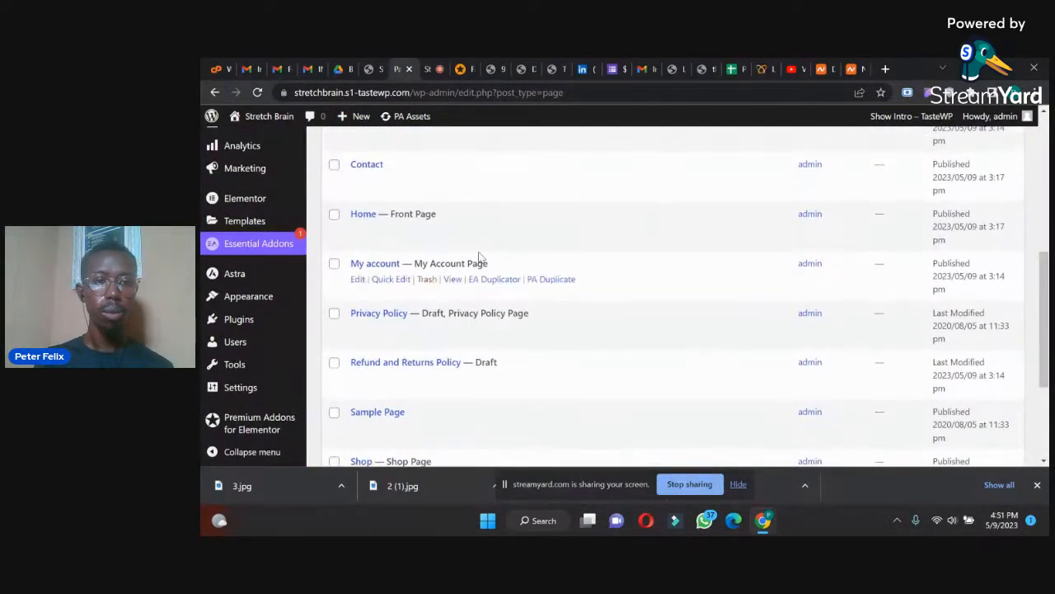
pyautogui.rightClick(358, 237)
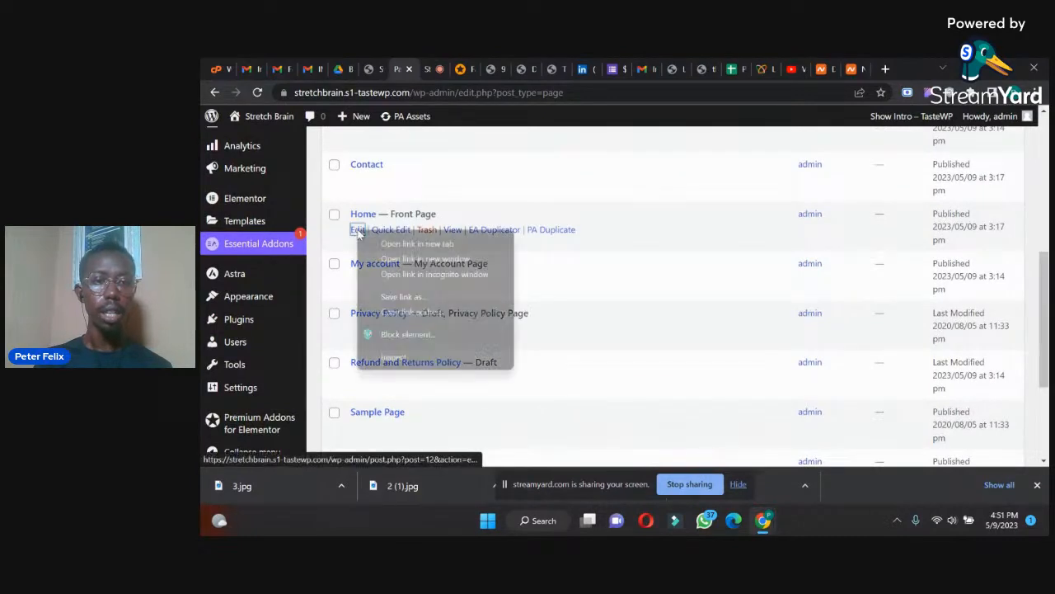
pyautogui.click(417, 246)
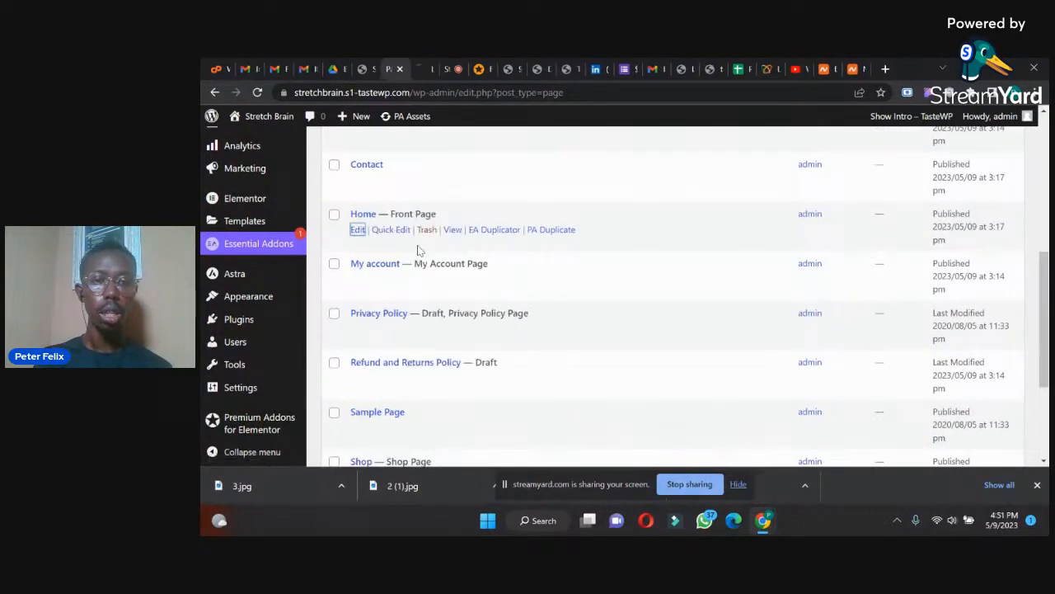
pyautogui.click(421, 64)
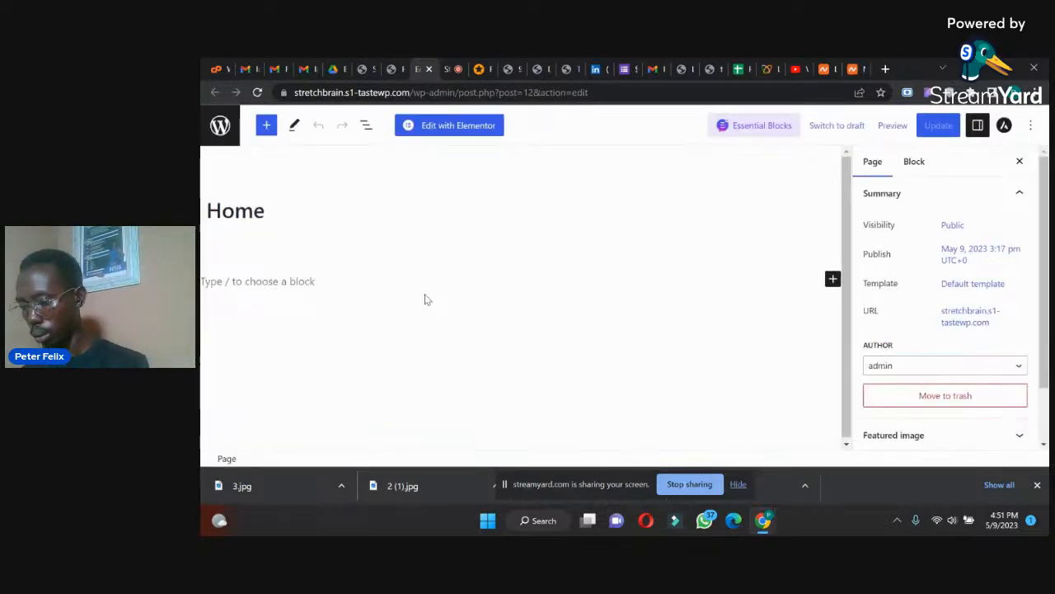
pyautogui.click(462, 128)
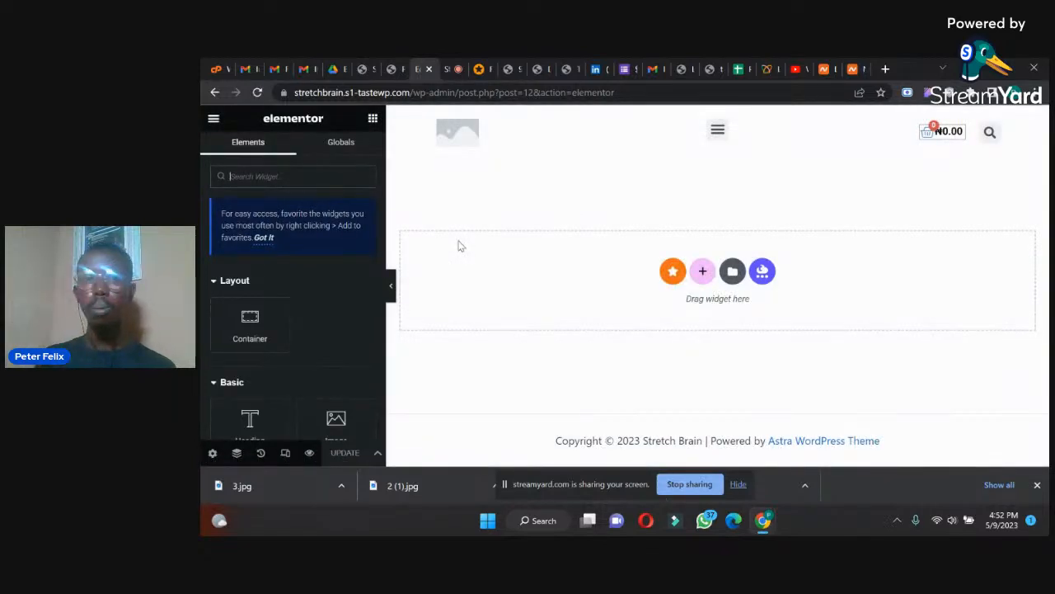
# Bring up the pinimg.com headphone store design and place its browser tab directly after the Elementor one.
pyautogui.click(510, 69)
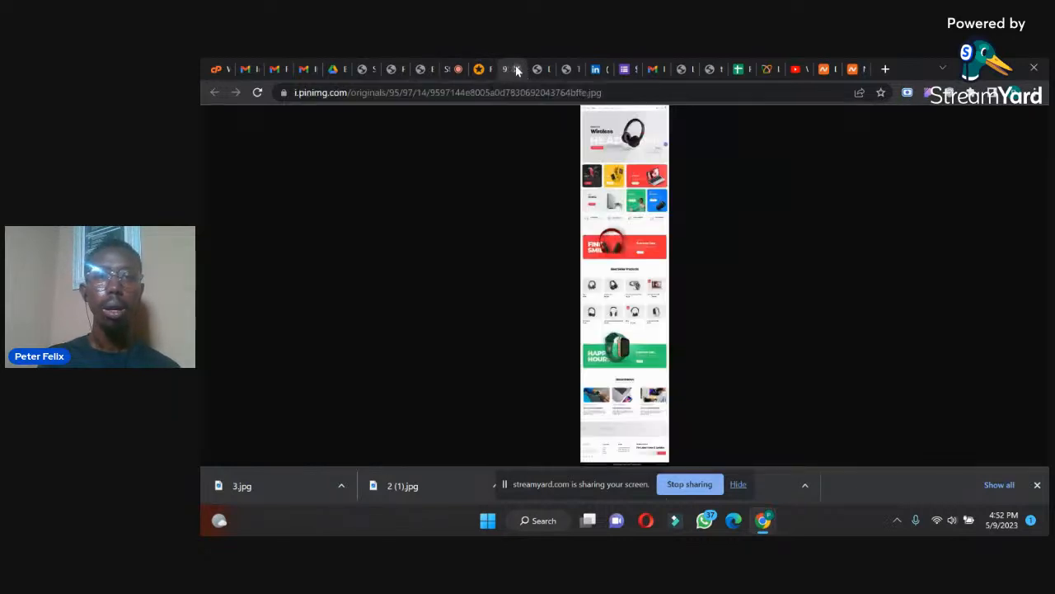
pyautogui.click(539, 68)
pyautogui.click(517, 69)
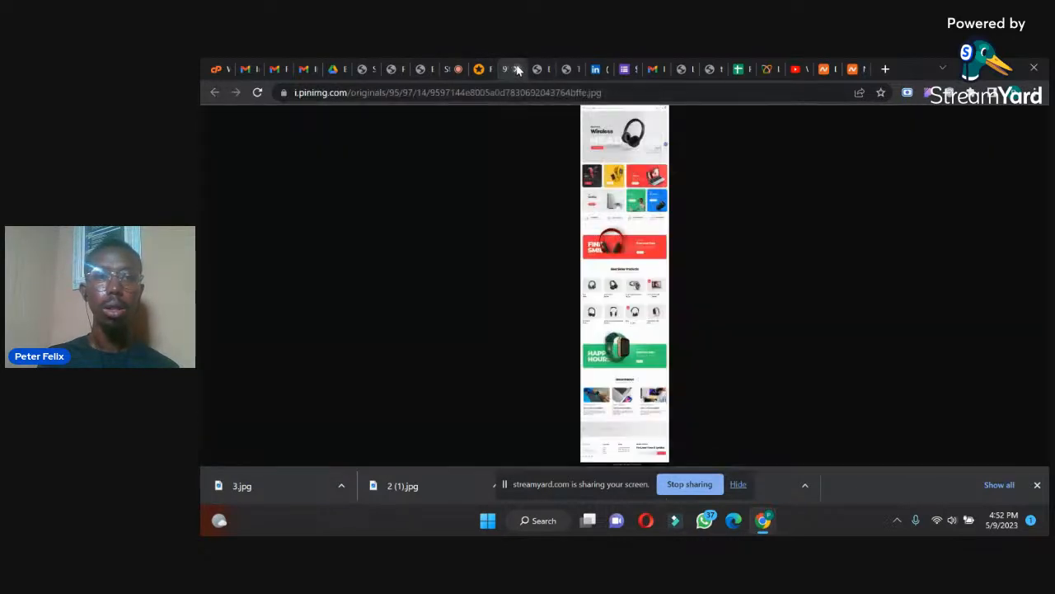
pyautogui.moveTo(516, 70); pyautogui.dragTo(422, 63)
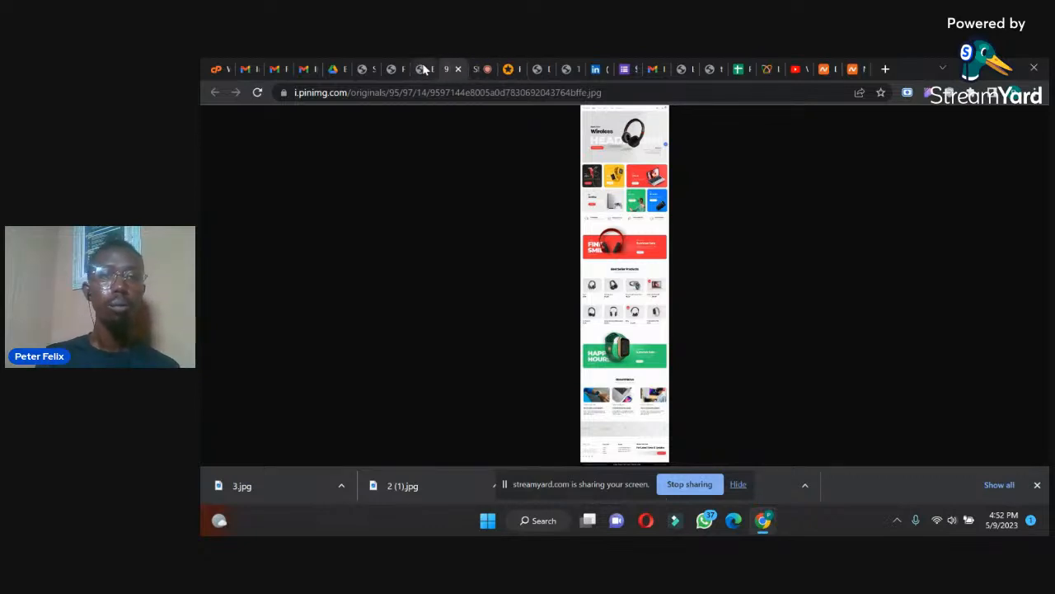
# Examine the header and Wireless Headphone hero banner of the reference design and compare them with the empty Home page.
pyautogui.click(592, 153)
pyautogui.click(582, 162)
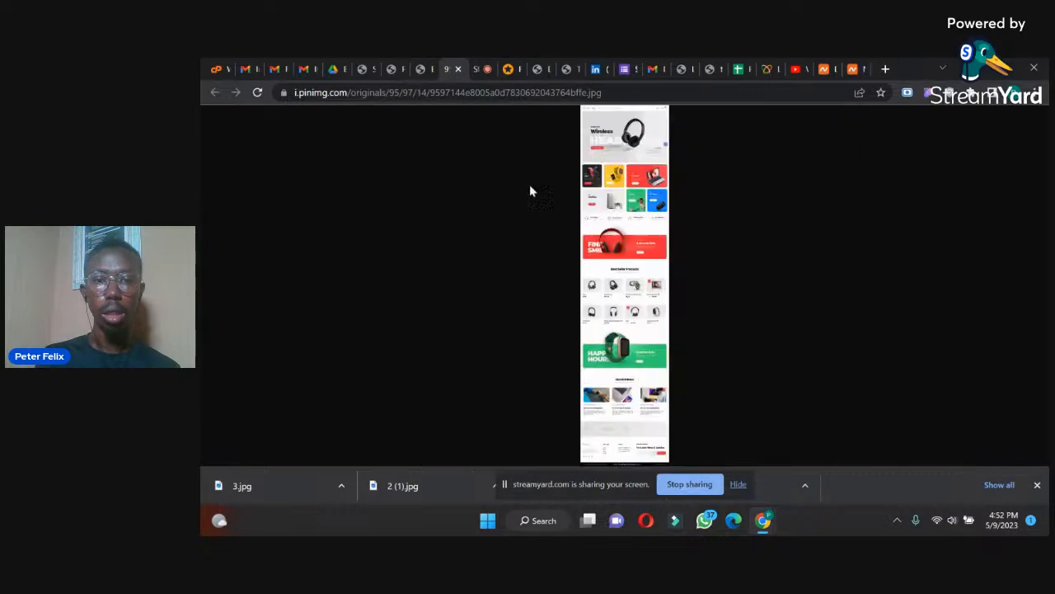
pyautogui.click(658, 158)
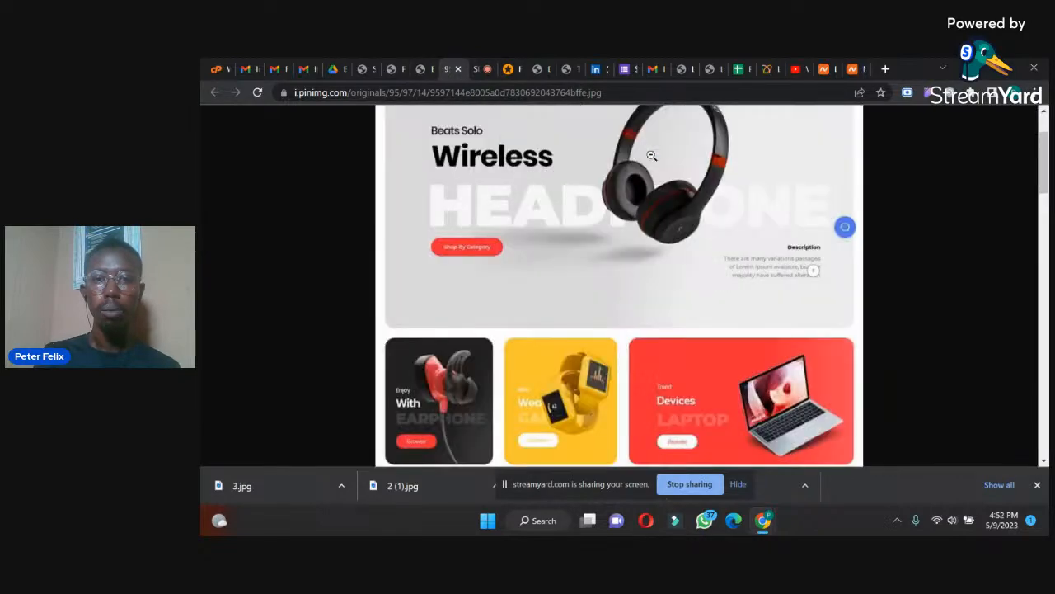
pyautogui.scroll(2, 1022, 204)
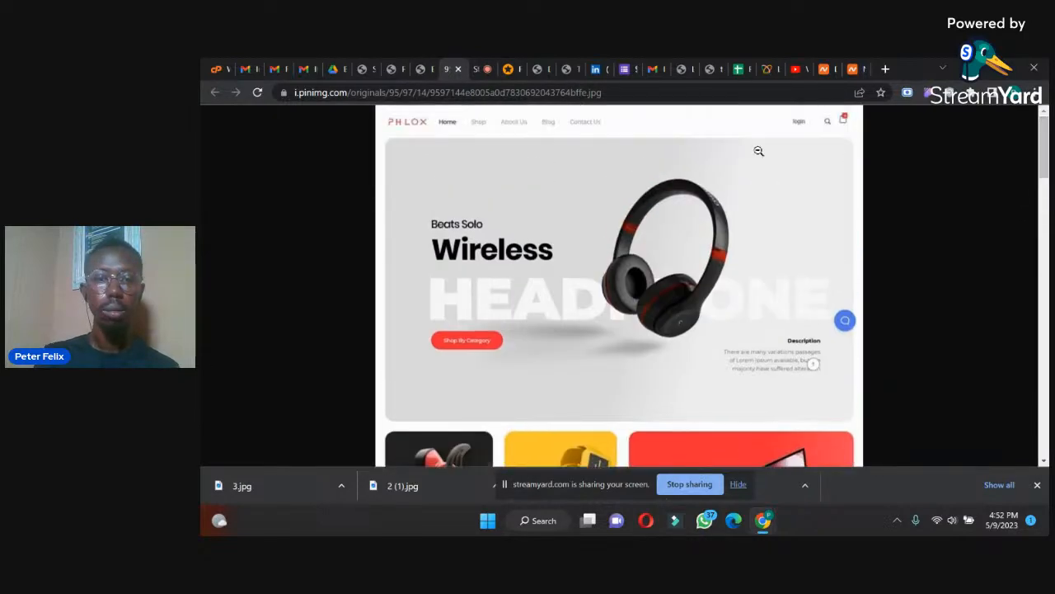
pyautogui.click(752, 151)
pyautogui.click(646, 123)
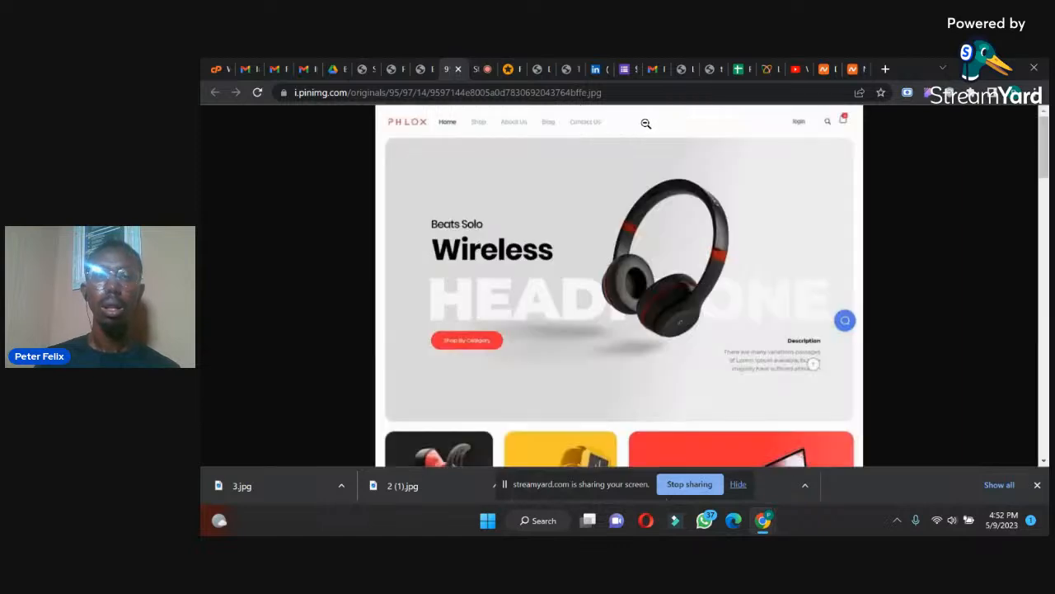
pyautogui.click(424, 63)
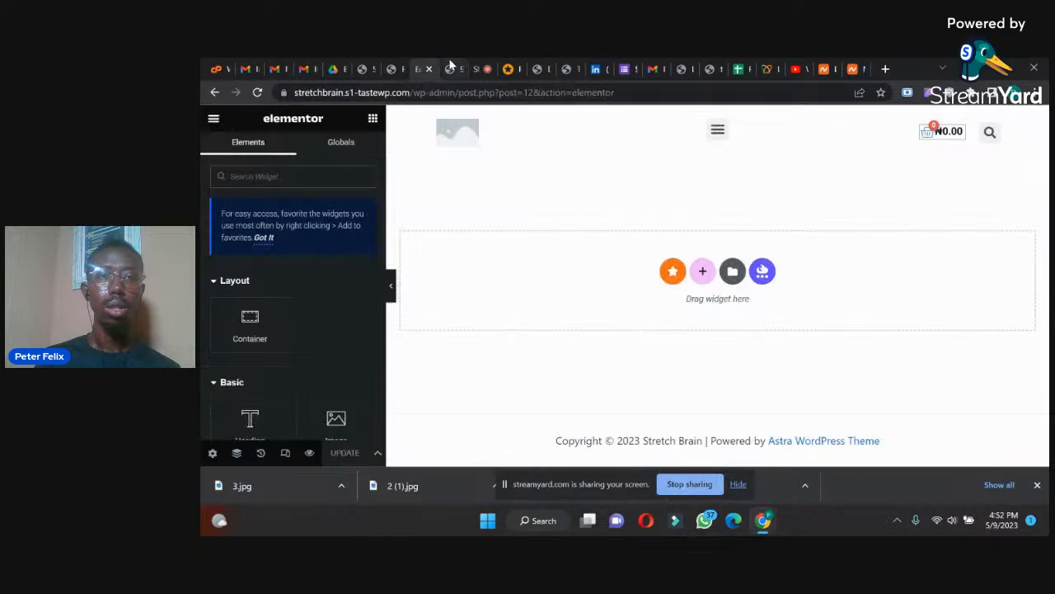
pyautogui.click(449, 66)
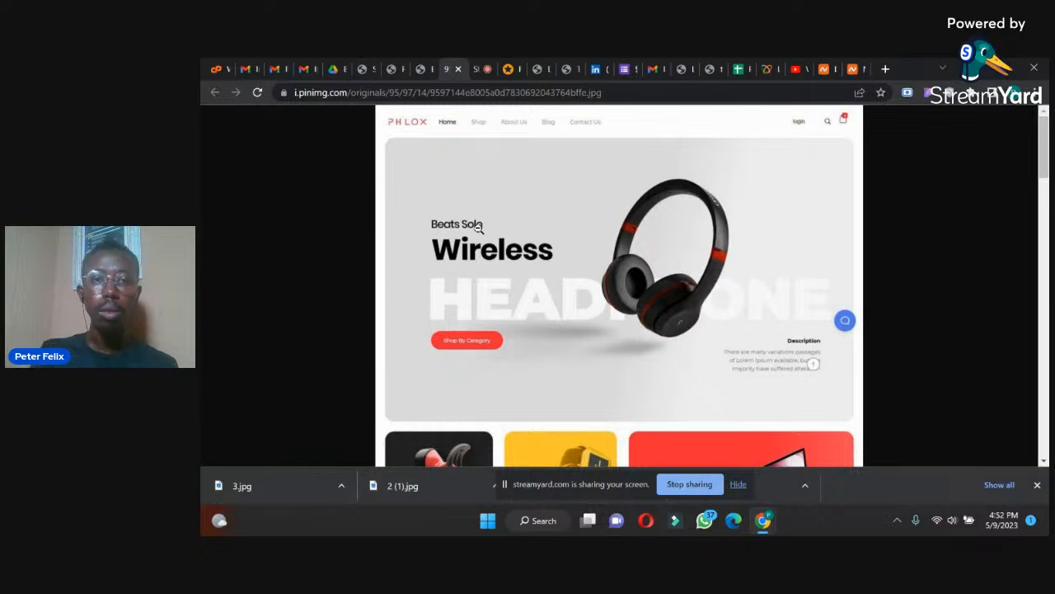
pyautogui.click(421, 62)
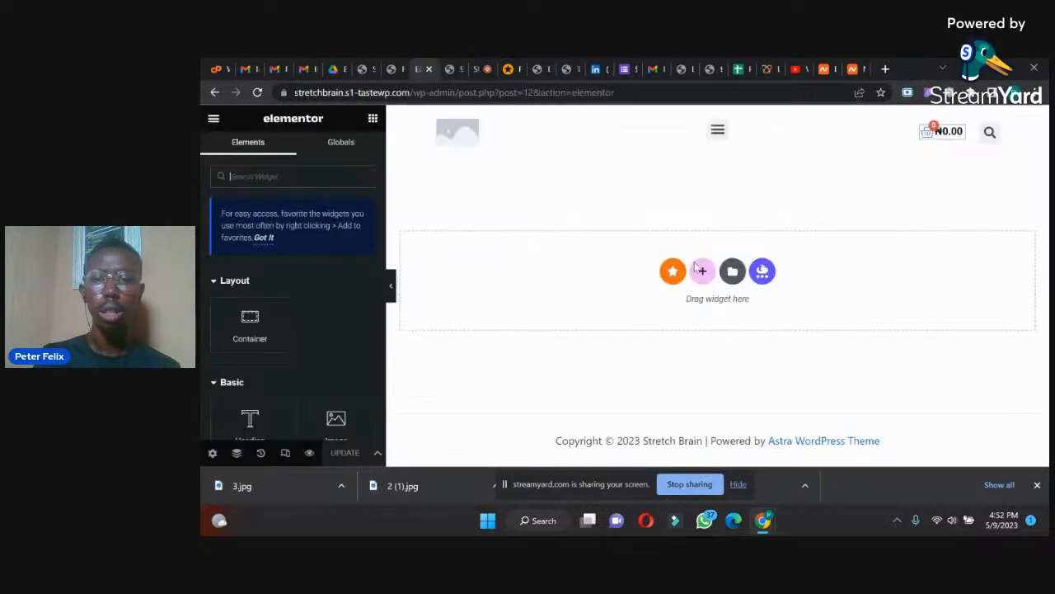
# Add a two-column container to the Home page with a 538 px minimum height and 1100 px boxed width.
pyautogui.click(701, 270)
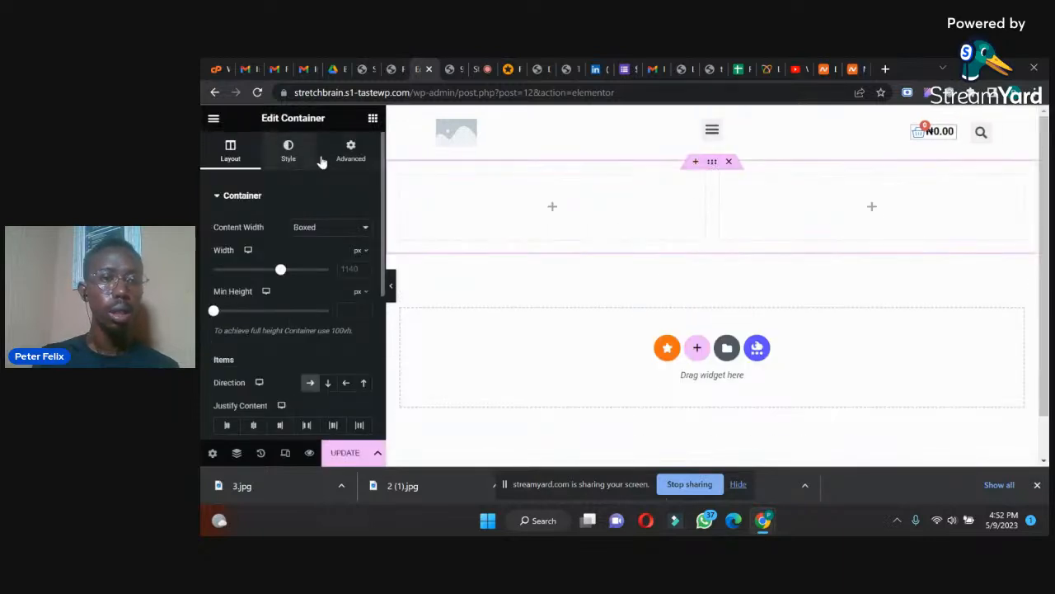
pyautogui.moveTo(214, 312); pyautogui.dragTo(256, 311)
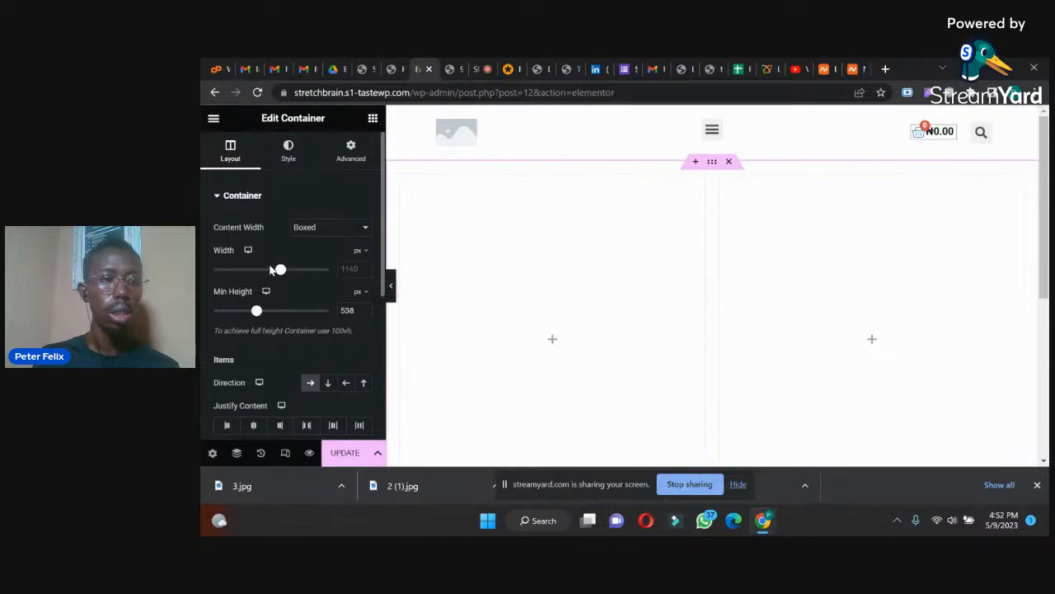
pyautogui.moveTo(281, 273)
pyautogui.mouseDown()
pyautogui.moveTo(264, 275)
pyautogui.moveTo(277, 277)
pyautogui.mouseUp()
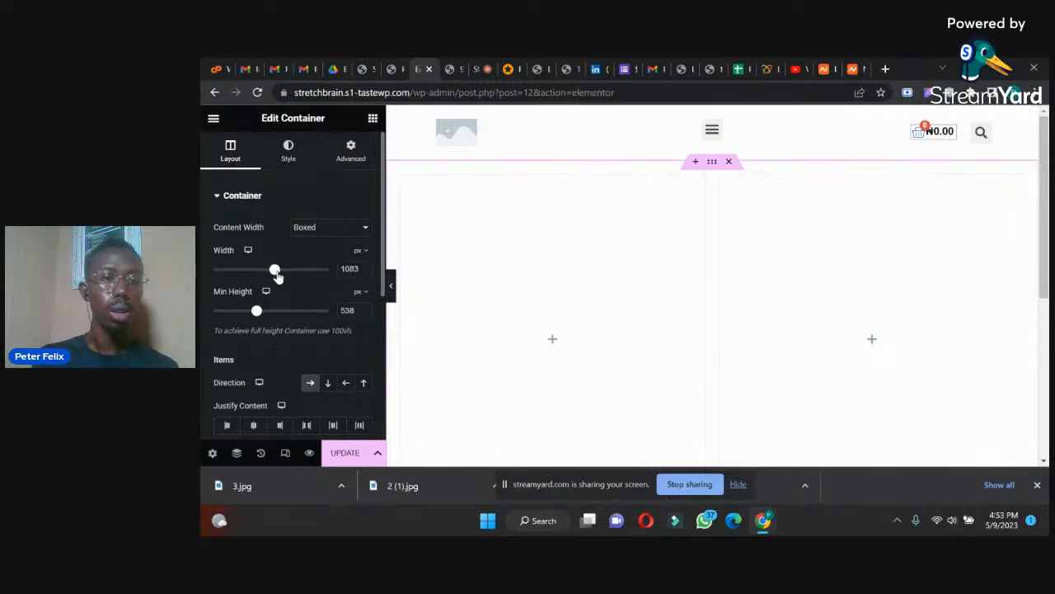
pyautogui.click(364, 267)
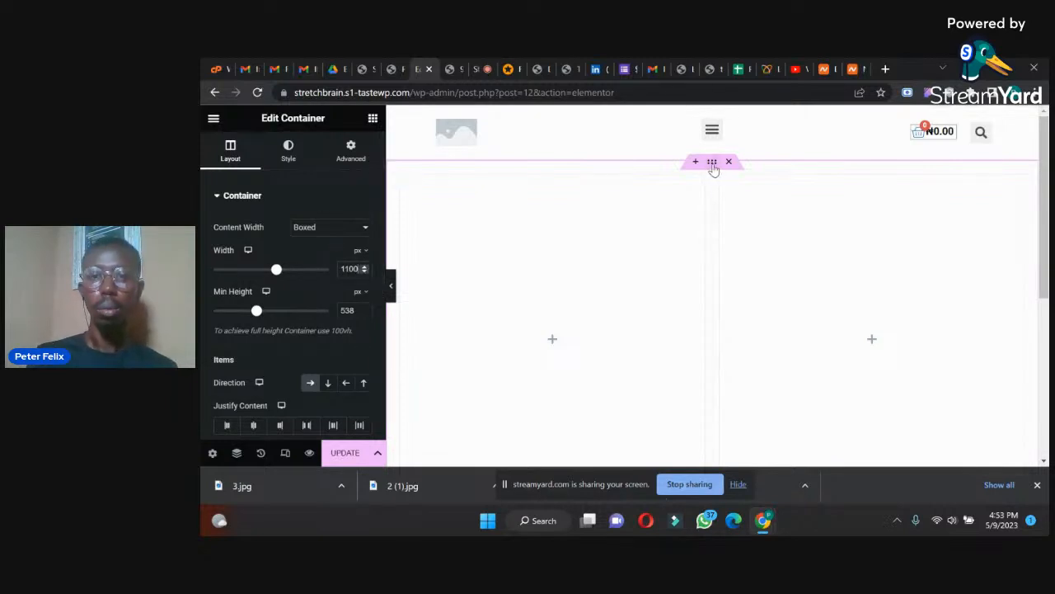
# Give the two-column container a classic background in plain white.
pyautogui.click(288, 150)
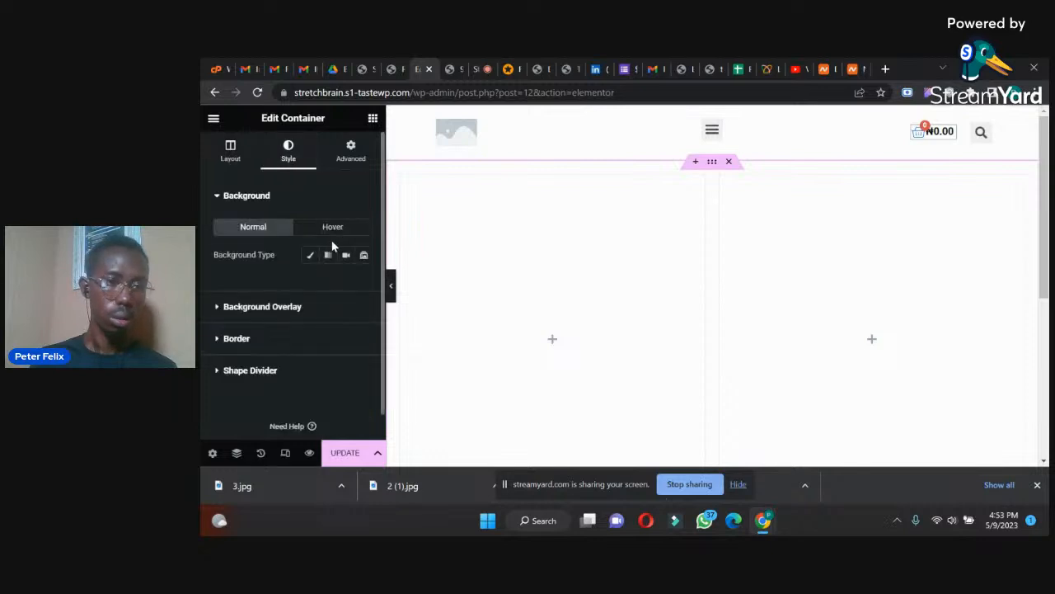
pyautogui.click(312, 254)
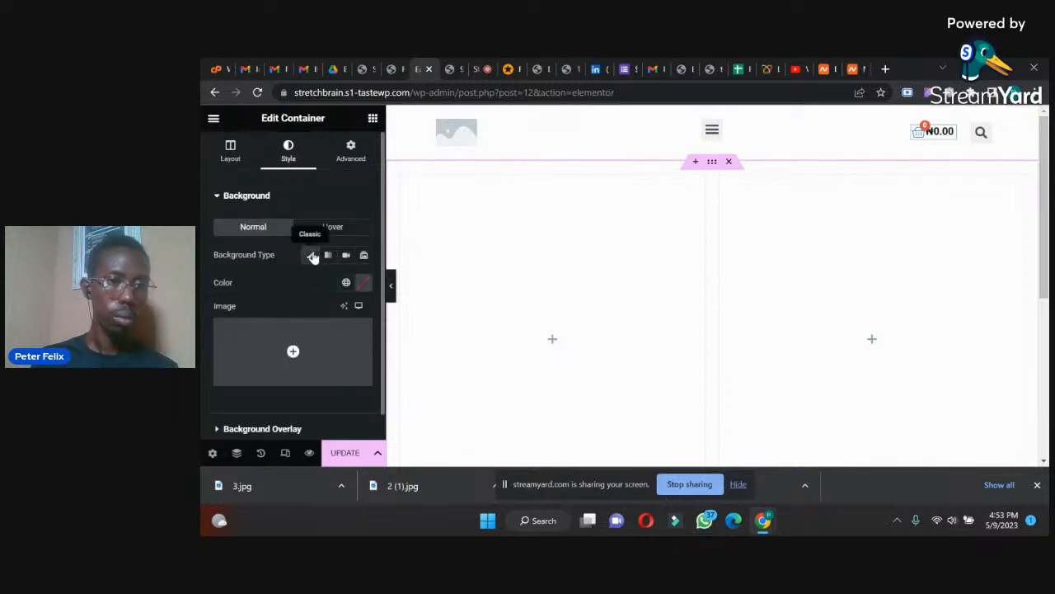
pyautogui.click(363, 282)
pyautogui.click(430, 289)
pyautogui.moveTo(416, 289); pyautogui.dragTo(378, 235)
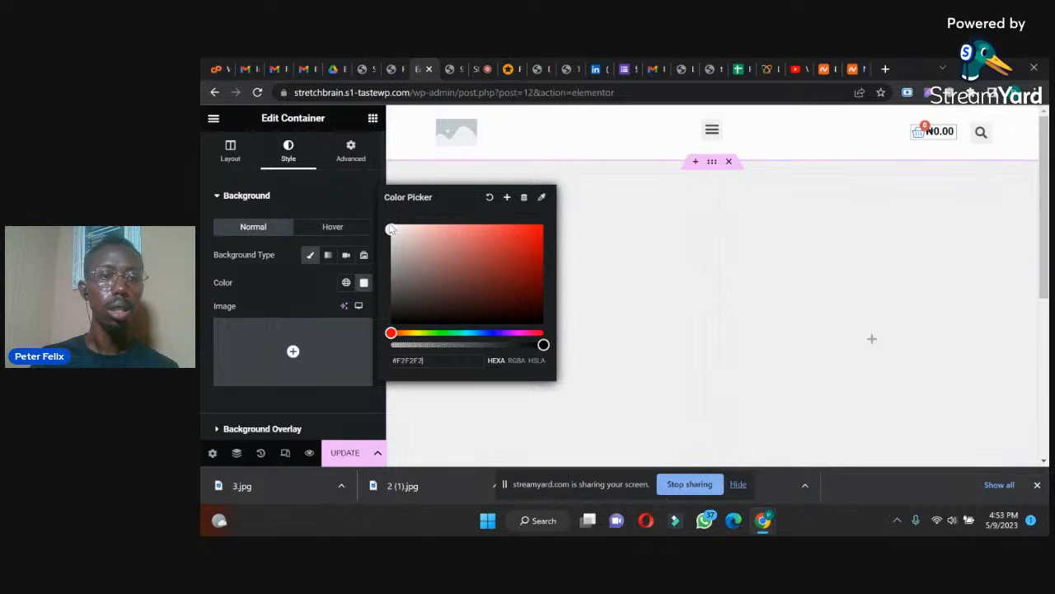
pyautogui.moveTo(390, 216); pyautogui.dragTo(387, 216)
pyautogui.click(321, 193)
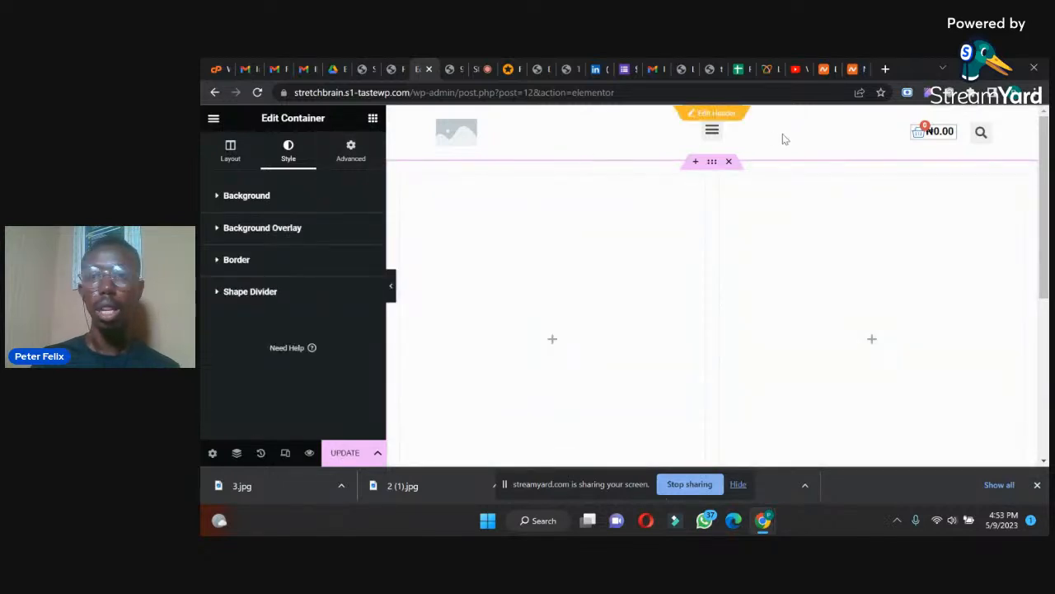
# Add a Heading widget to the left column of the container.
pyautogui.moveTo(1044, 151); pyautogui.dragTo(1046, 171)
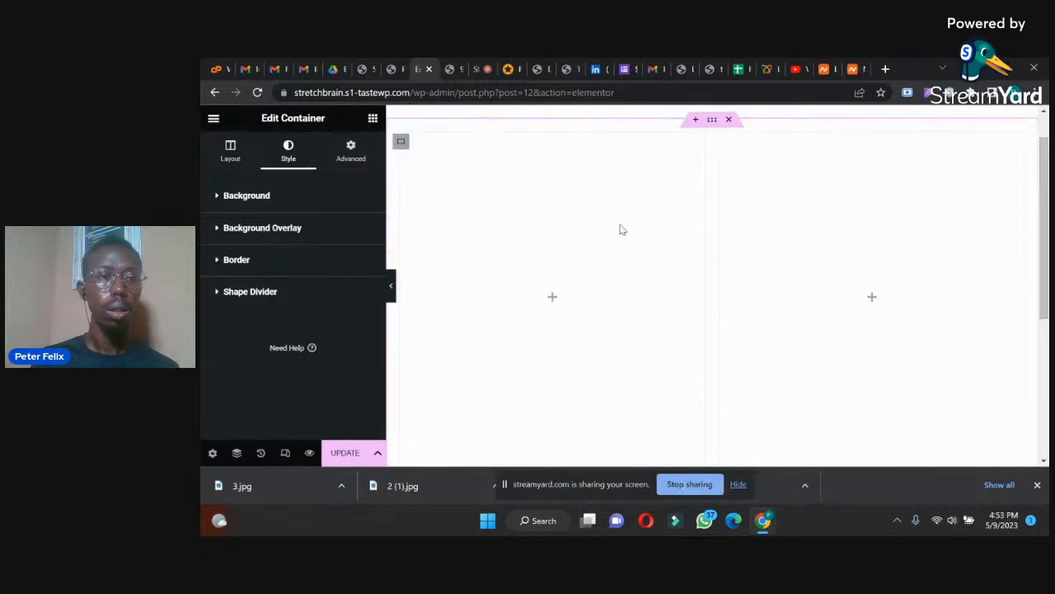
pyautogui.click(374, 120)
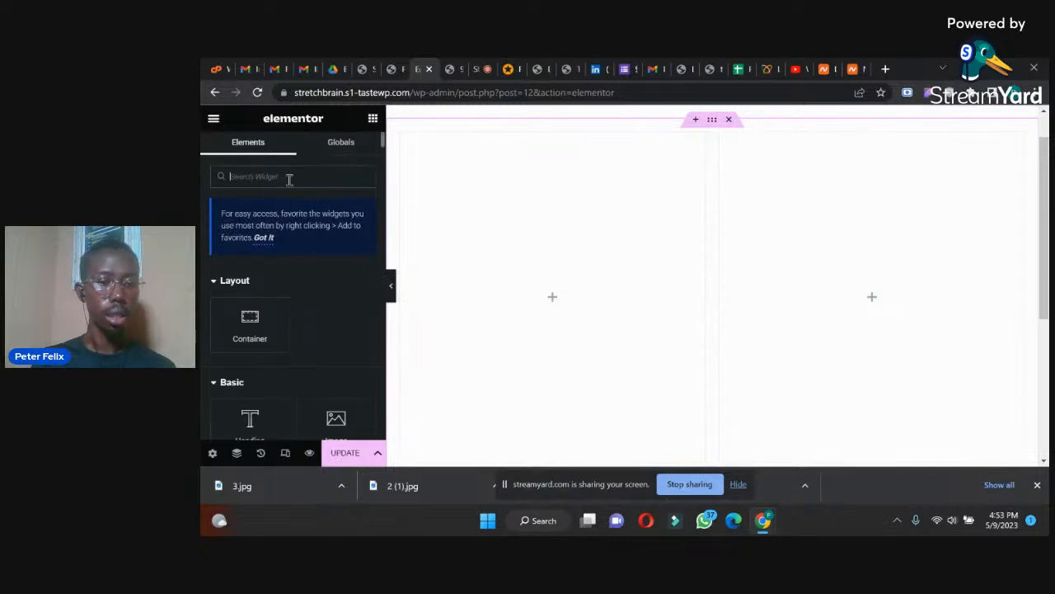
pyautogui.moveTo(239, 410); pyautogui.dragTo(569, 262)
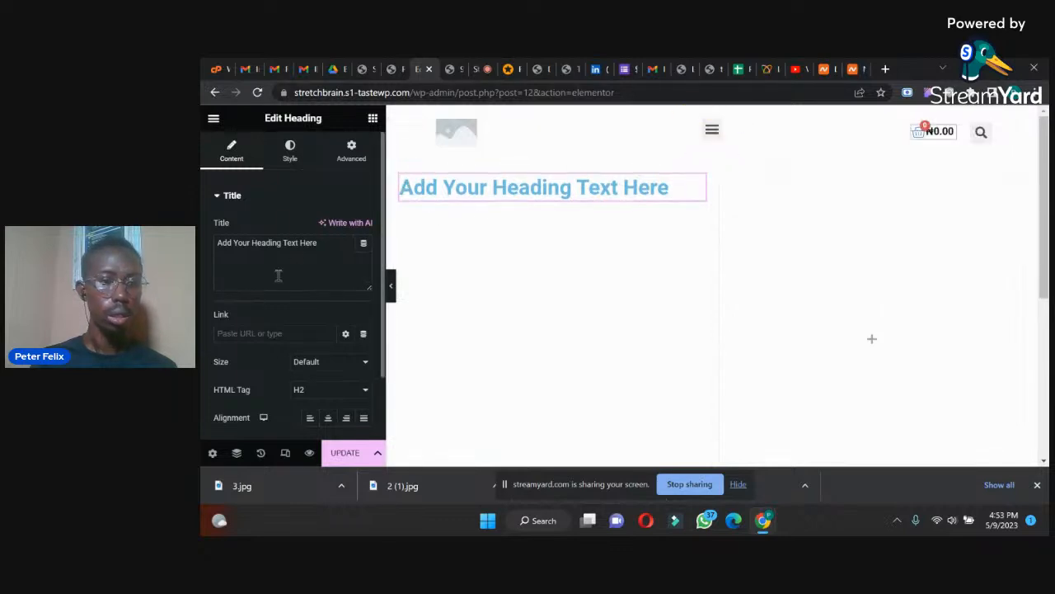
# Set the parent container's item alignment to center so its columns sit at mid-height.
pyautogui.click(593, 176)
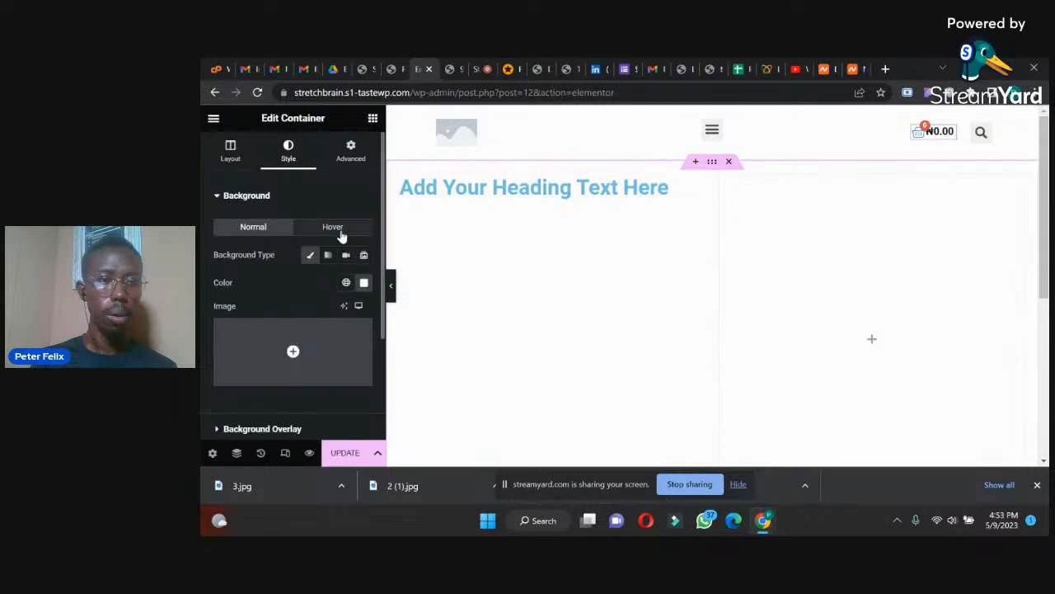
pyautogui.click(235, 165)
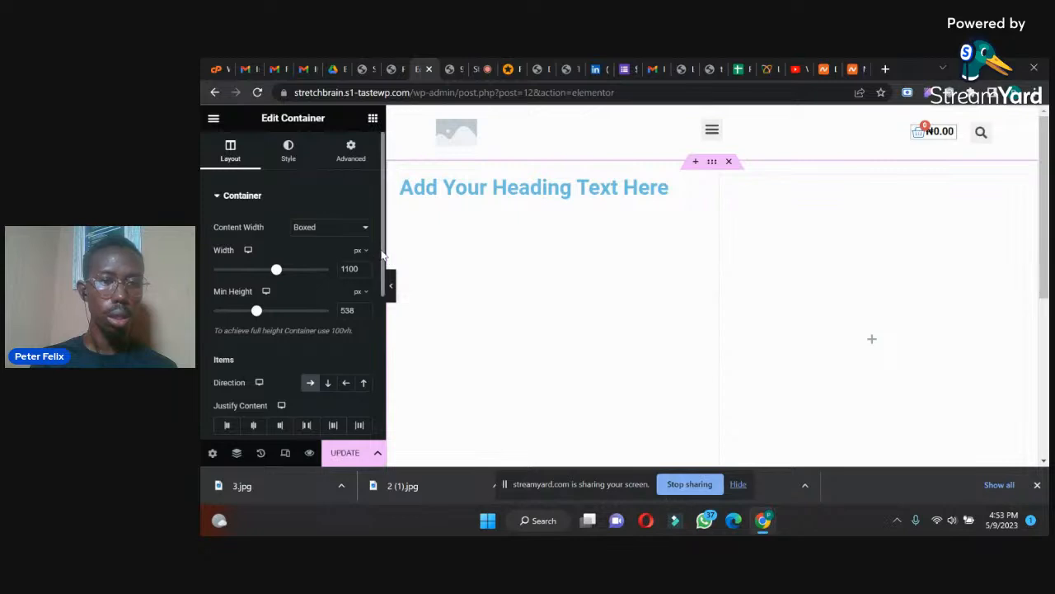
pyautogui.scroll(-3, 382, 256)
pyautogui.click(329, 298)
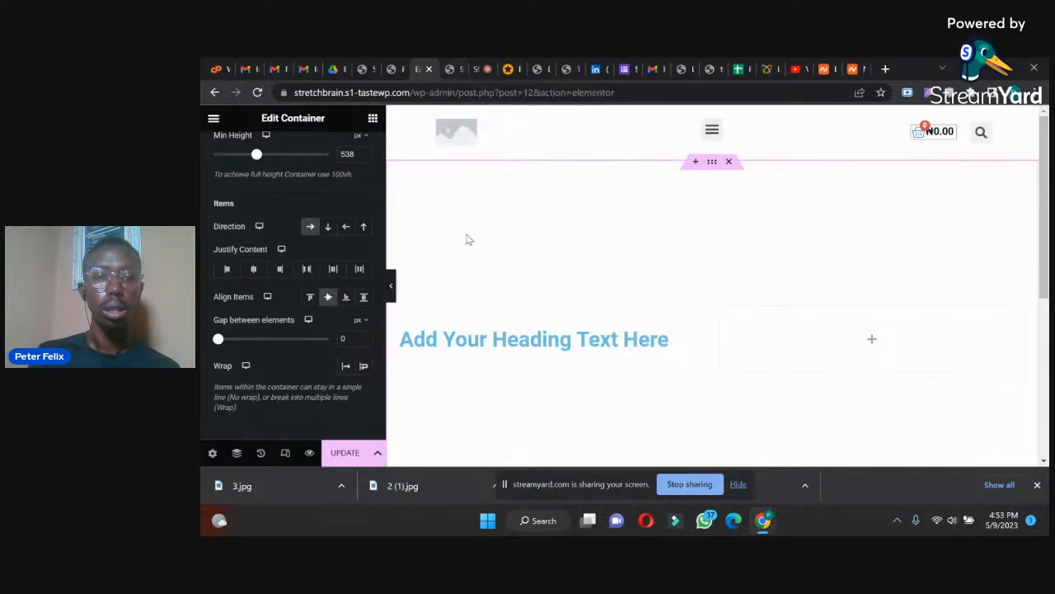
# Replace the left column heading's text with "#1 ECOMMERCE PLATFORM IN NIGERIA".
pyautogui.click(466, 353)
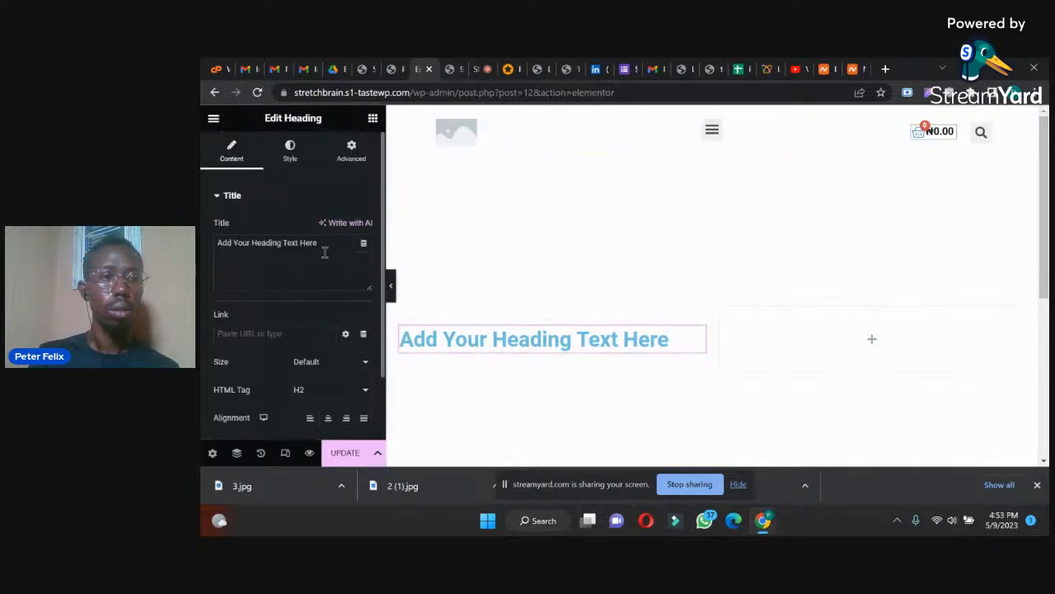
pyautogui.moveTo(322, 257); pyautogui.dragTo(200, 253)
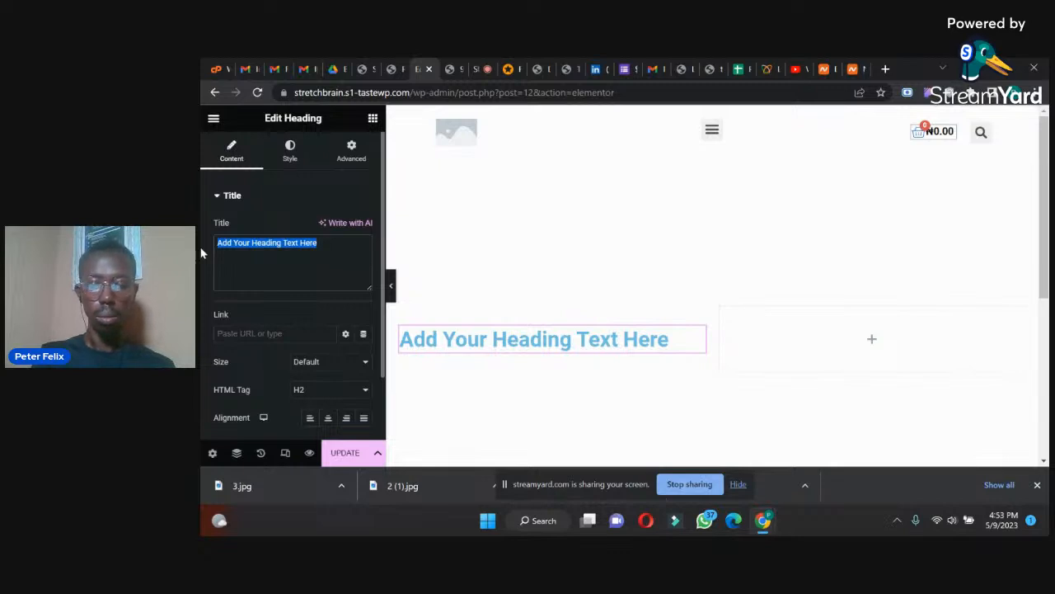
pyautogui.write('#1')
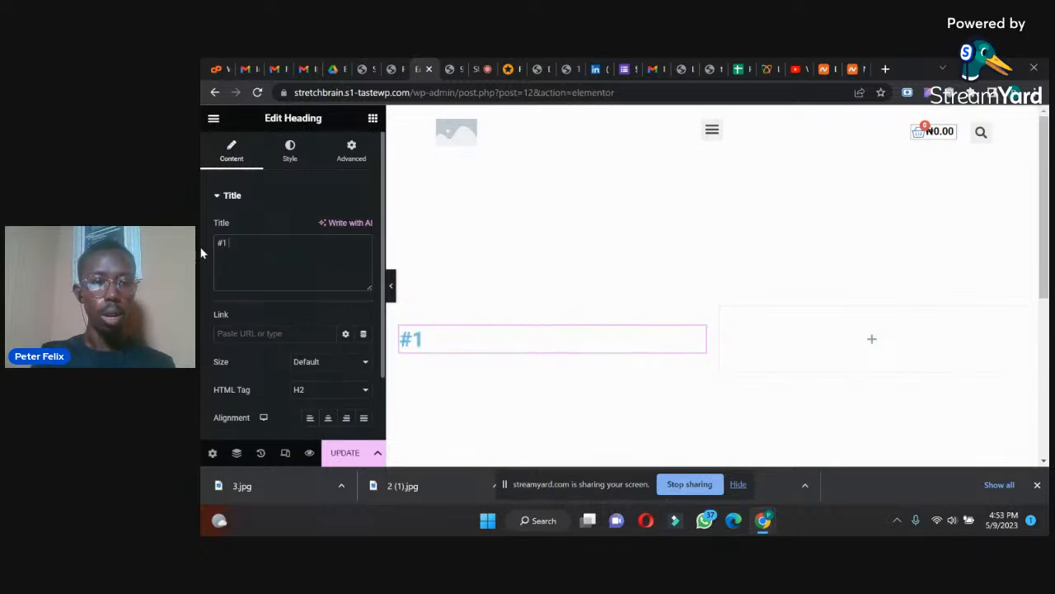
pyautogui.write(' ECOMMERCE PLATO')
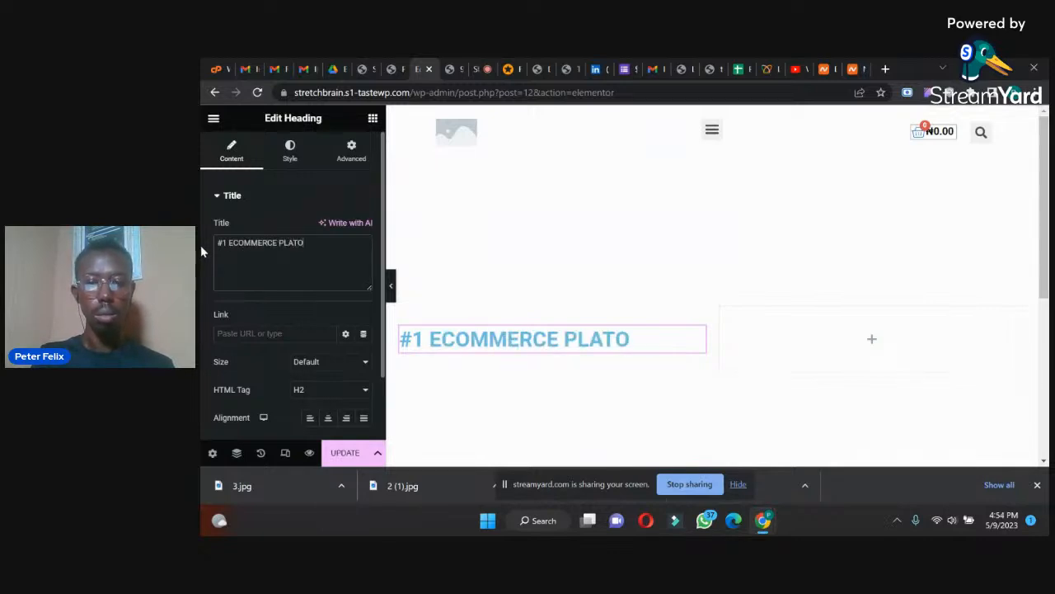
pyautogui.press('BackSpace')
pyautogui.write('F')
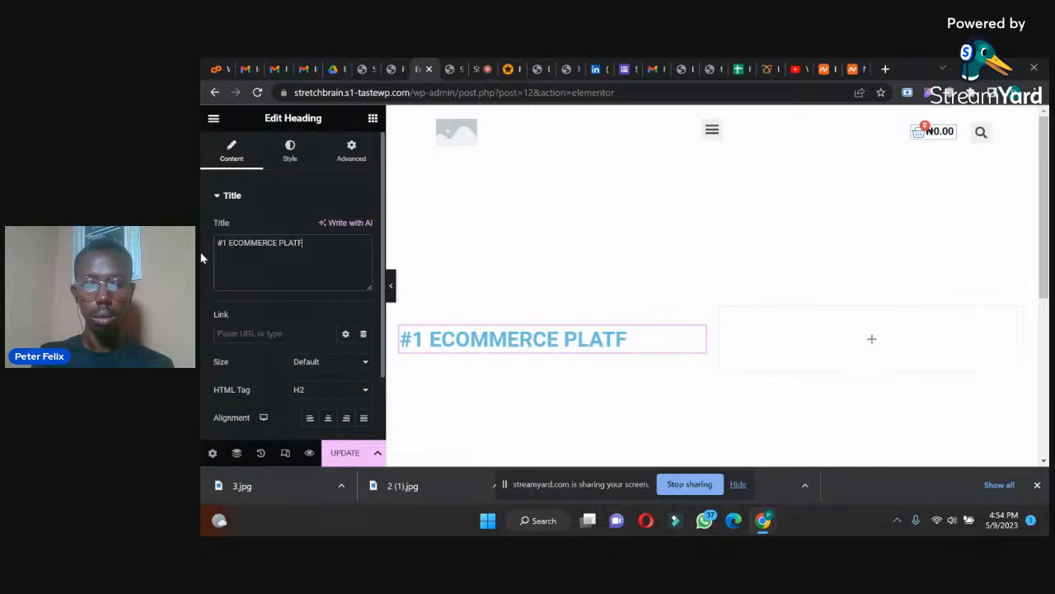
pyautogui.write('ORM IN NIGE')
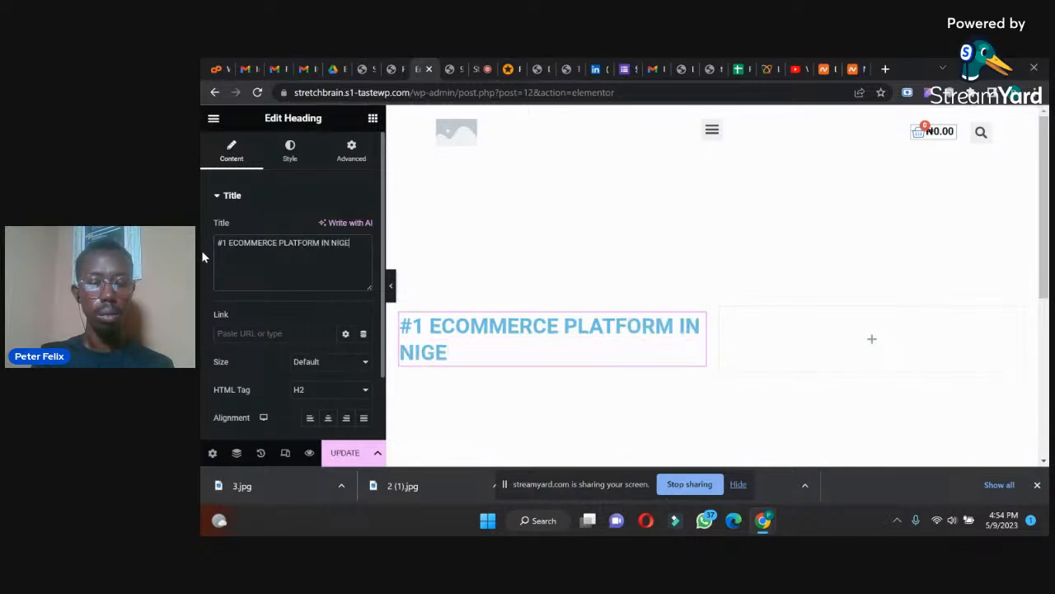
pyautogui.write('RIA')
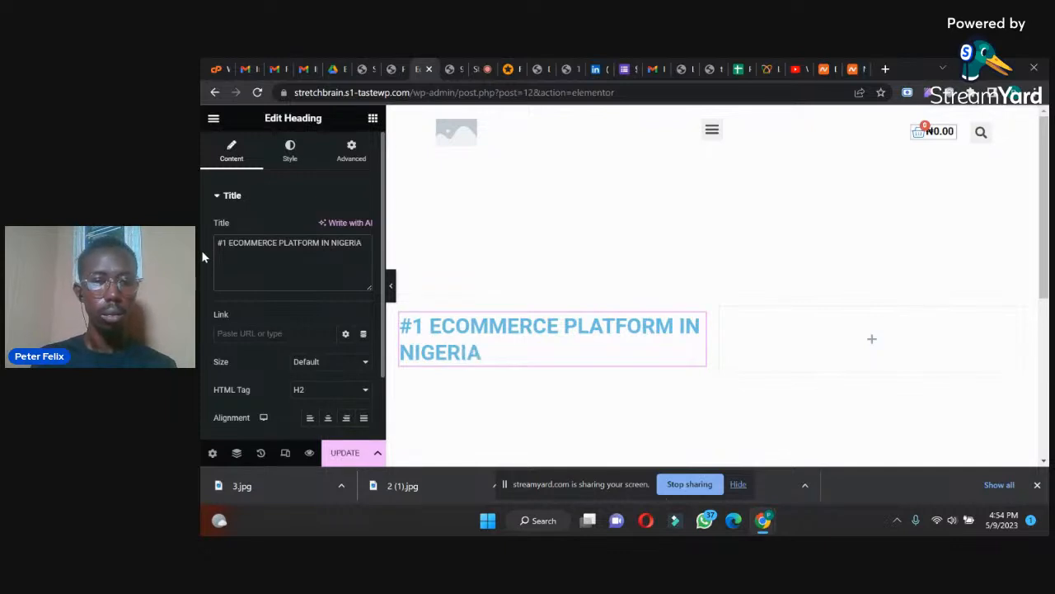
# Set the heading's text color to the global Theme Color 1 and its font size to 47 px.
pyautogui.click(290, 150)
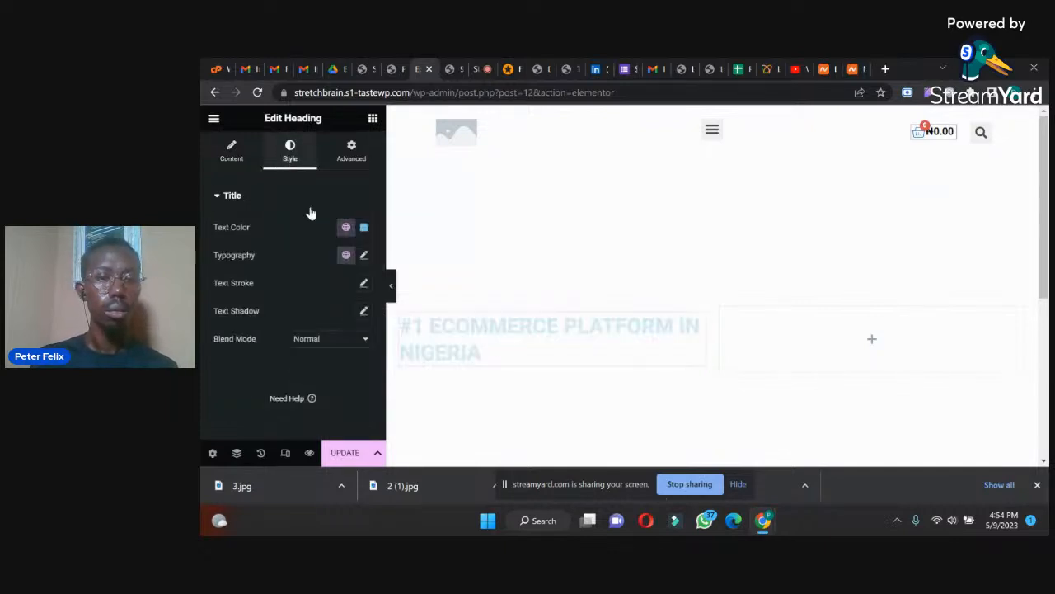
pyautogui.click(346, 226)
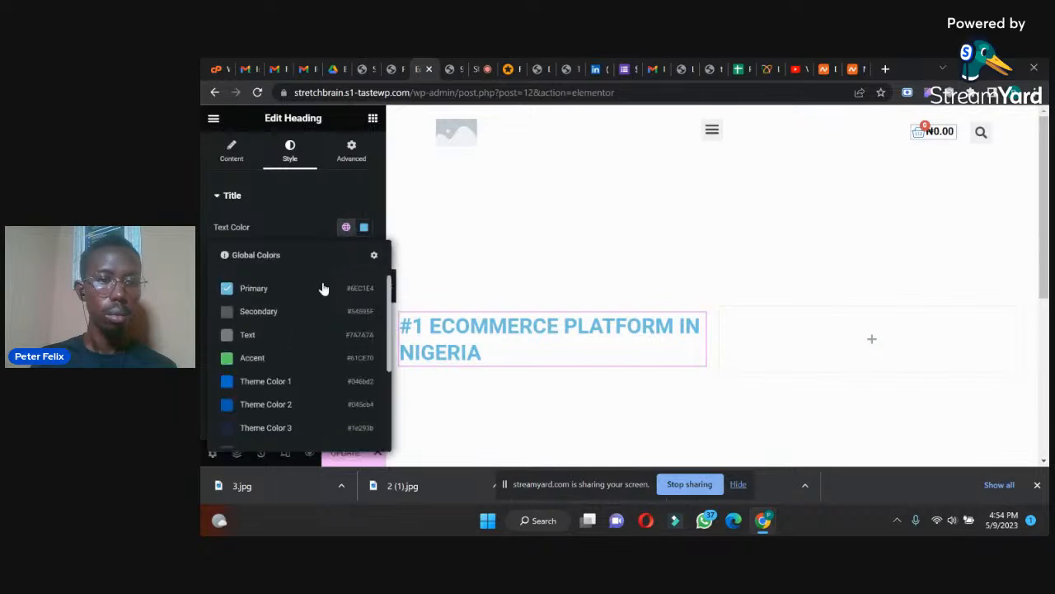
pyautogui.click(244, 381)
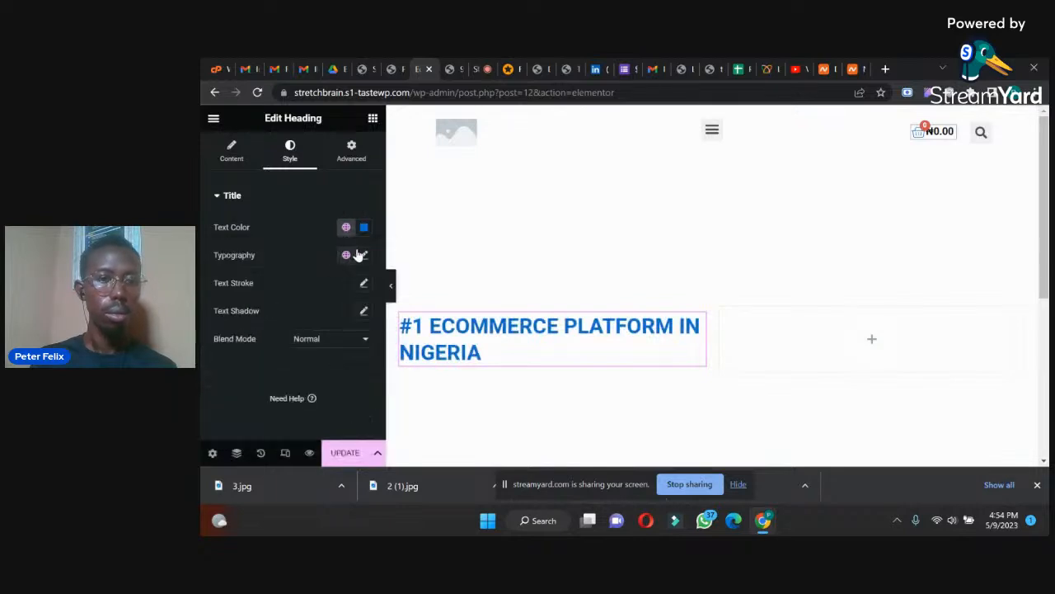
pyautogui.click(363, 256)
pyautogui.moveTo(223, 360); pyautogui.dragTo(244, 361)
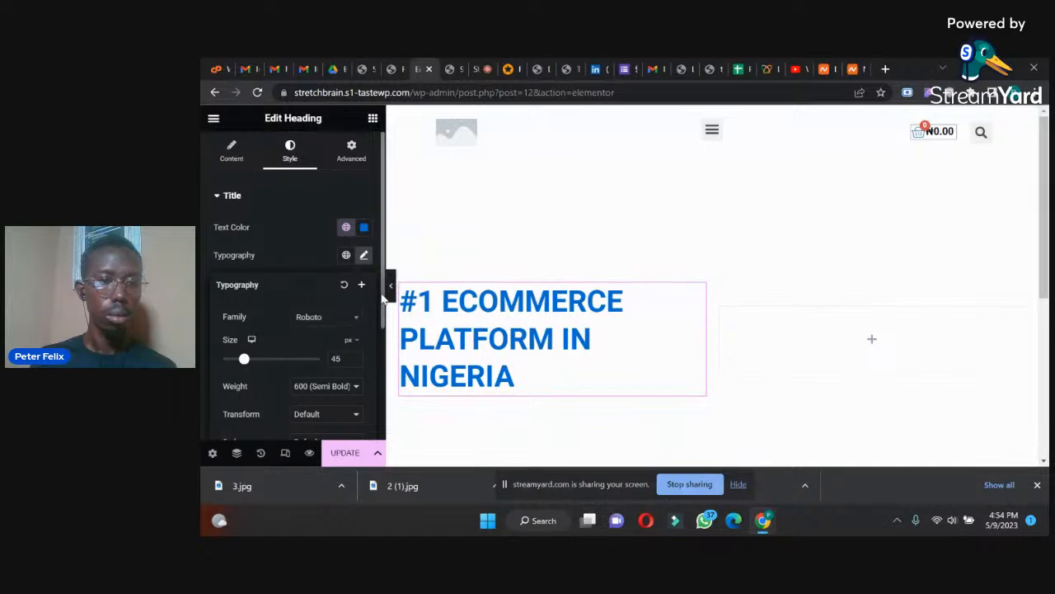
pyautogui.click(355, 358)
pyautogui.click(355, 359)
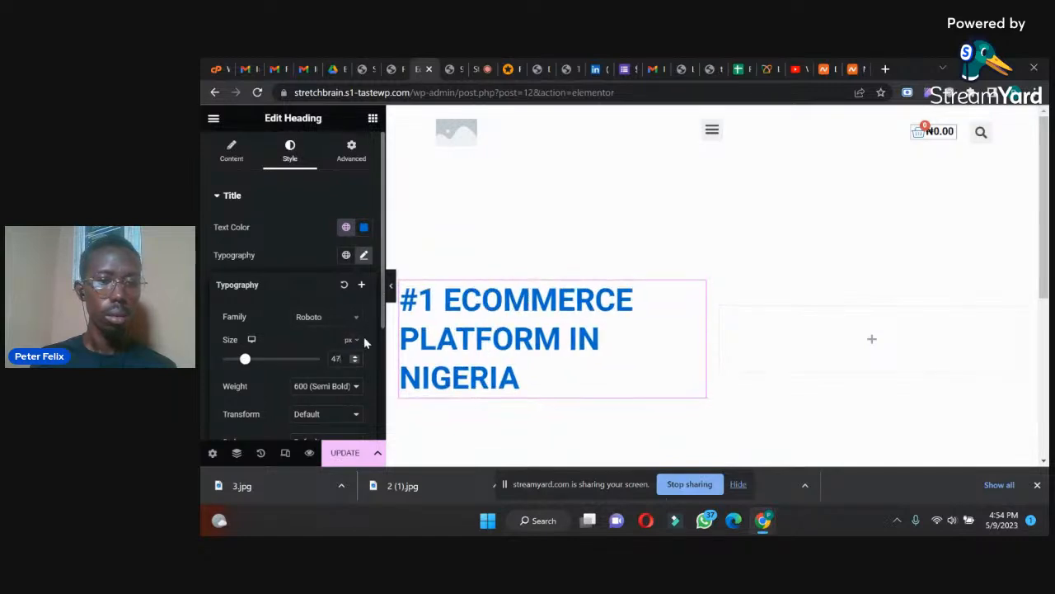
# Try a text shadow on the heading and reset it to default.
pyautogui.scroll(-1, 383, 322)
pyautogui.scroll(-1, 384, 321)
pyautogui.click(341, 331)
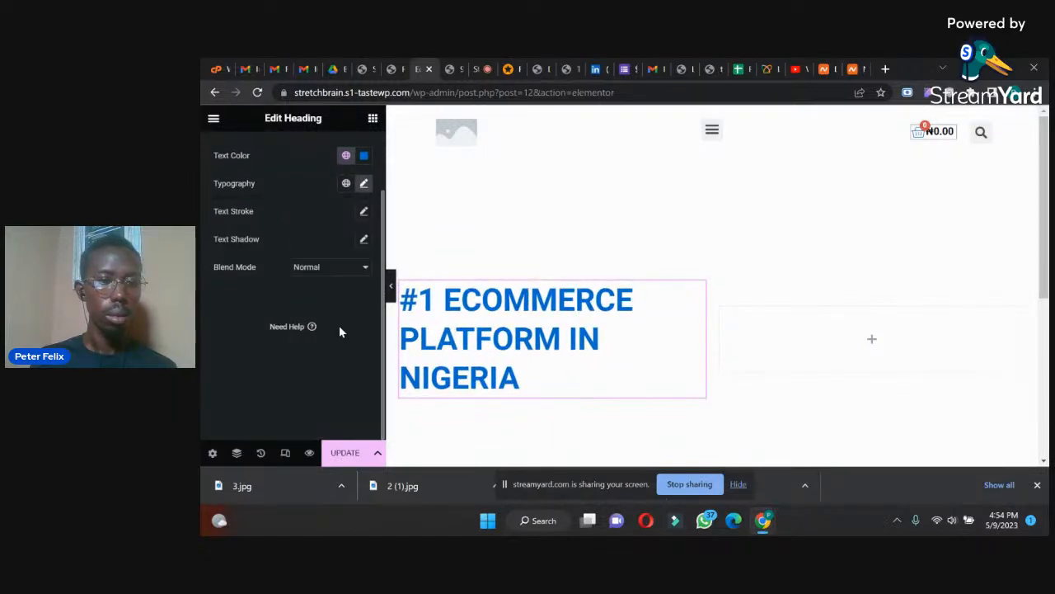
pyautogui.click(363, 239)
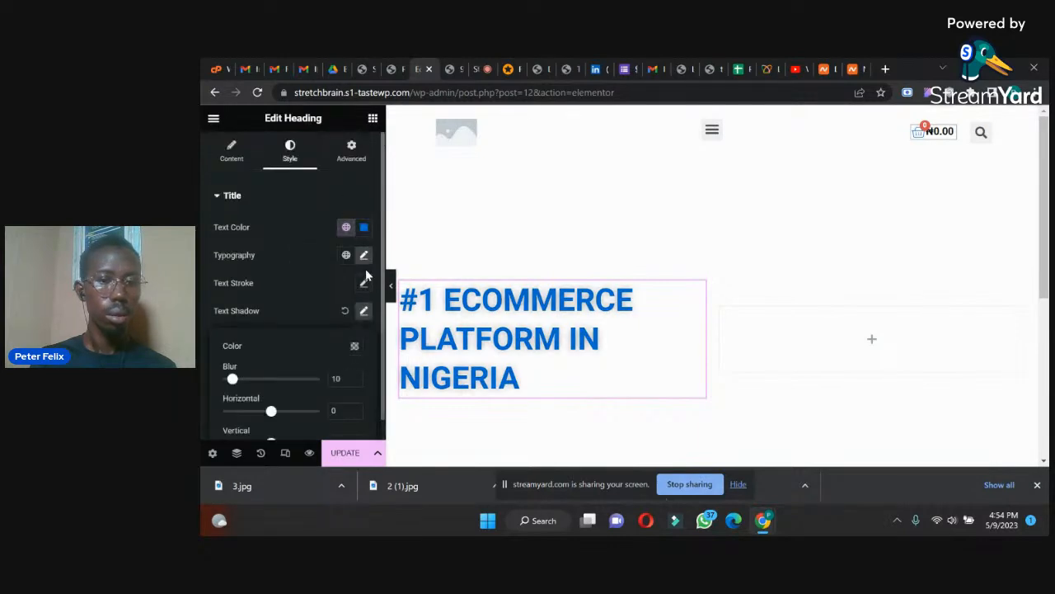
pyautogui.click(345, 311)
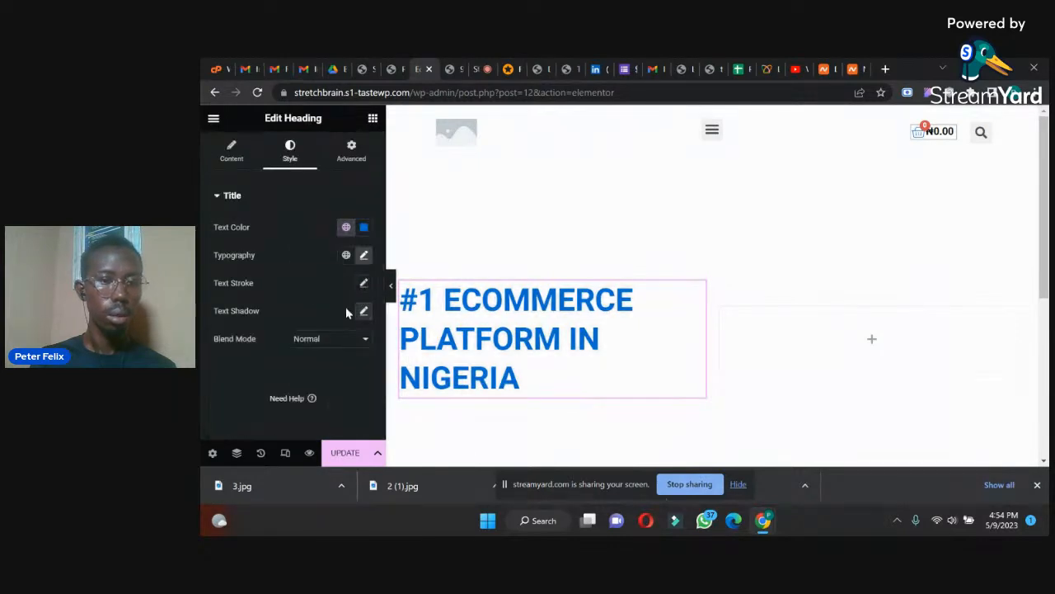
# Increase the heading's font size to 52 px and set its weight to 900 (Black).
pyautogui.click(365, 255)
pyautogui.scroll(-3, 364, 267)
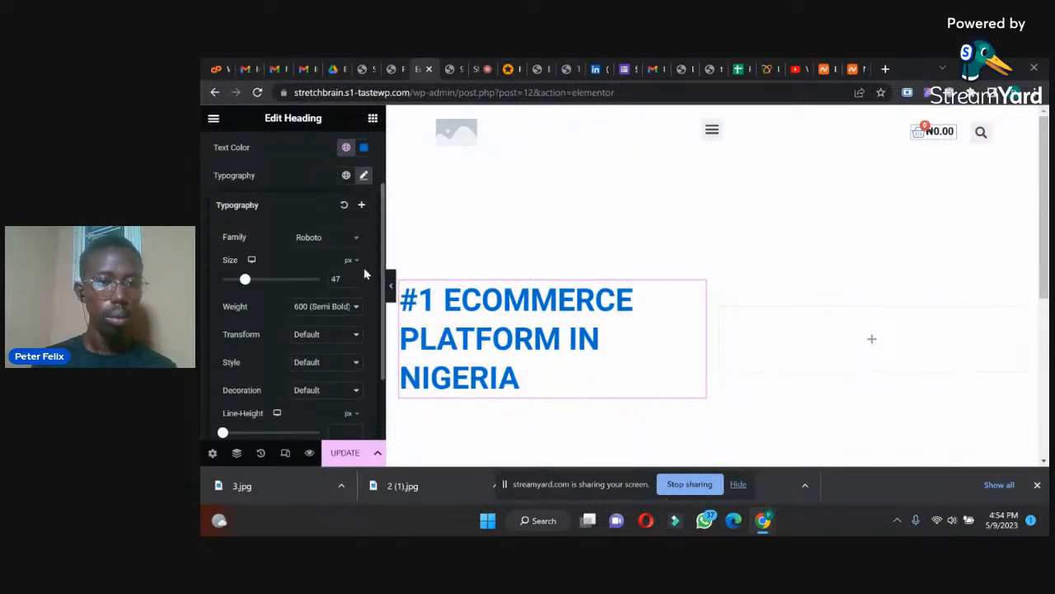
pyautogui.click(355, 217)
pyautogui.click(355, 217)
pyautogui.click(354, 217)
pyautogui.click(355, 217)
pyautogui.click(355, 217)
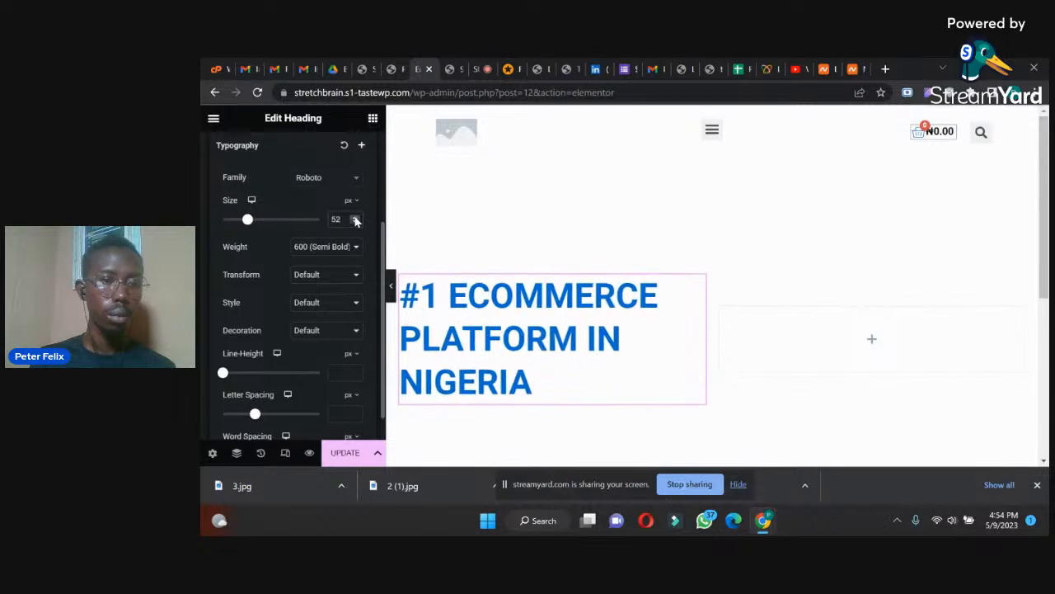
pyautogui.click(330, 251)
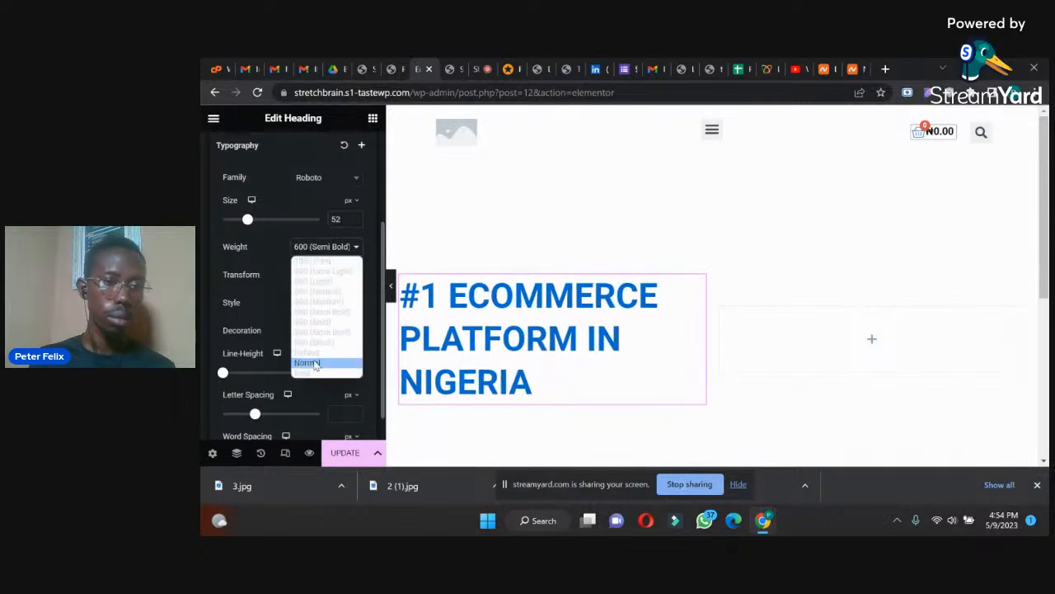
pyautogui.click(352, 350)
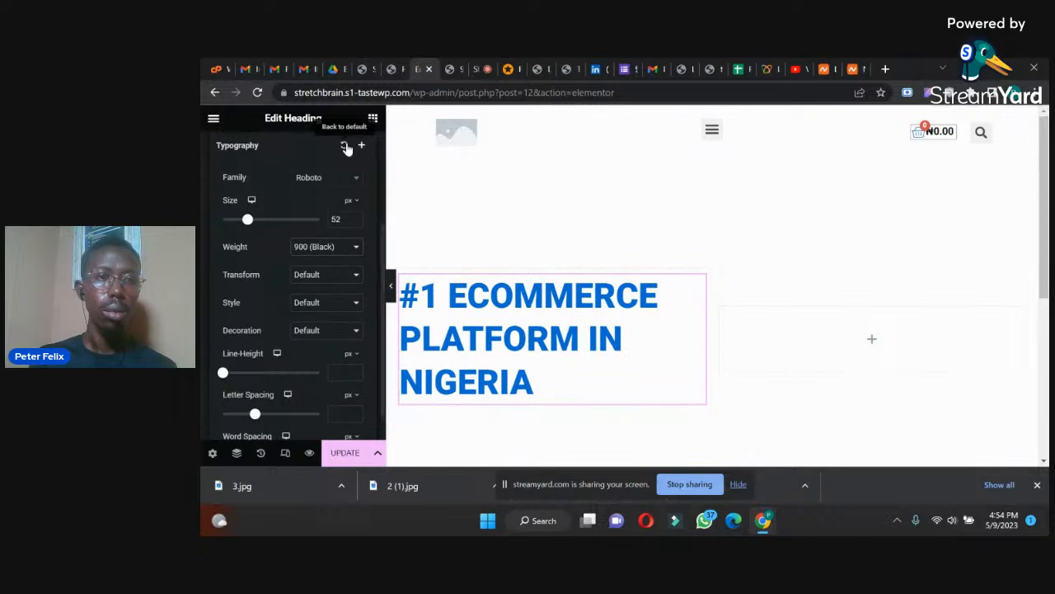
# Set the heading column's width to 65% and the empty column's width to 35%.
pyautogui.click(402, 282)
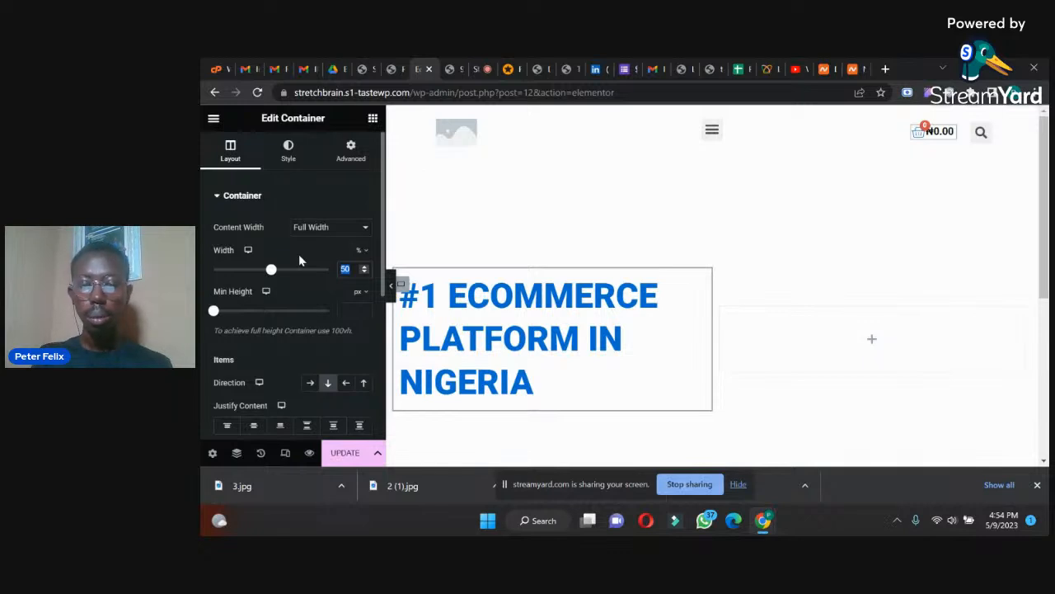
pyautogui.write('65')
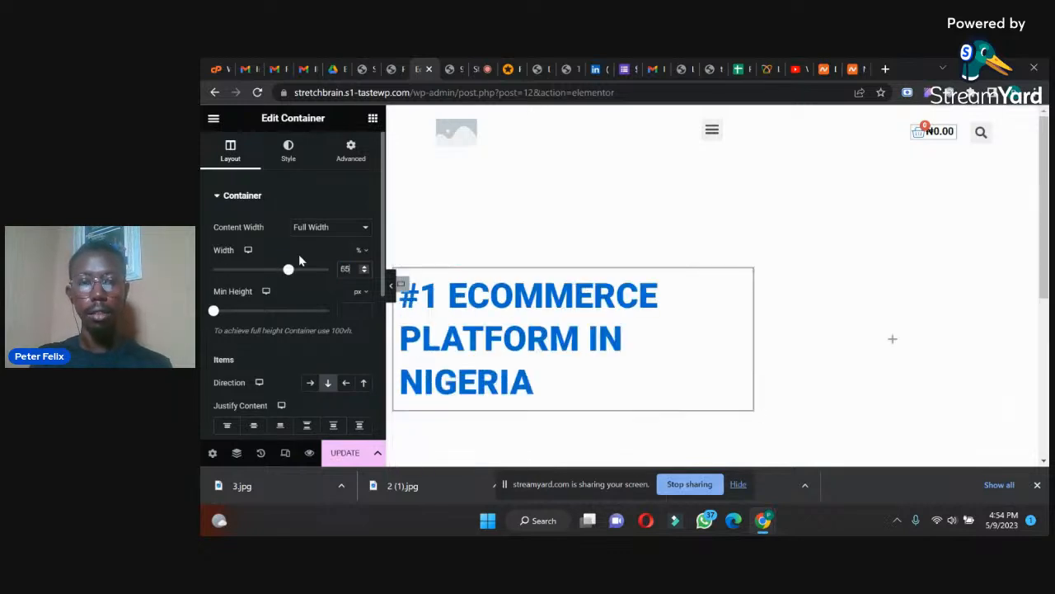
pyautogui.click(763, 317)
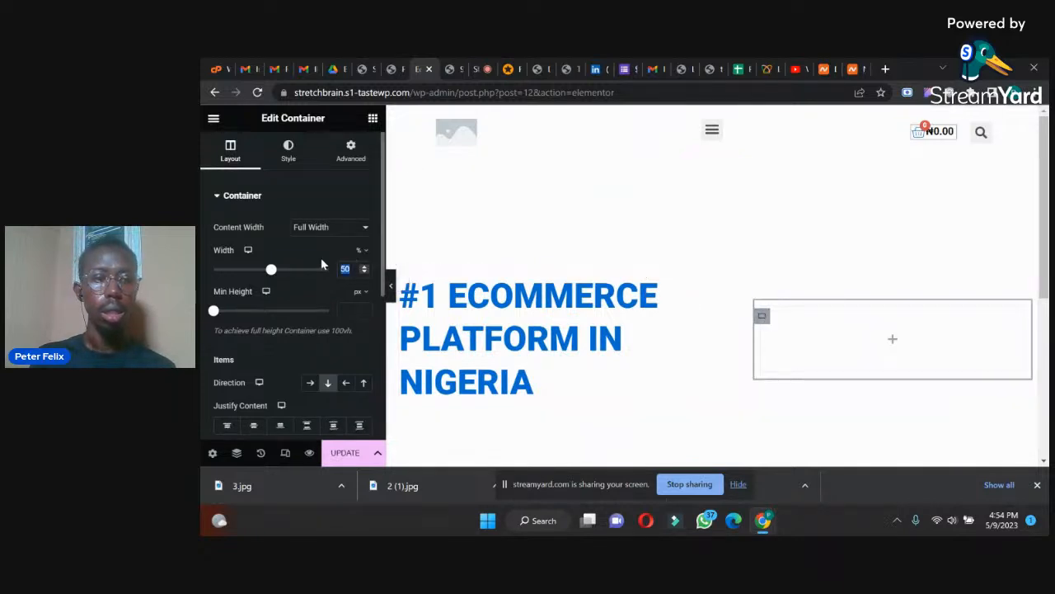
pyautogui.write('35')
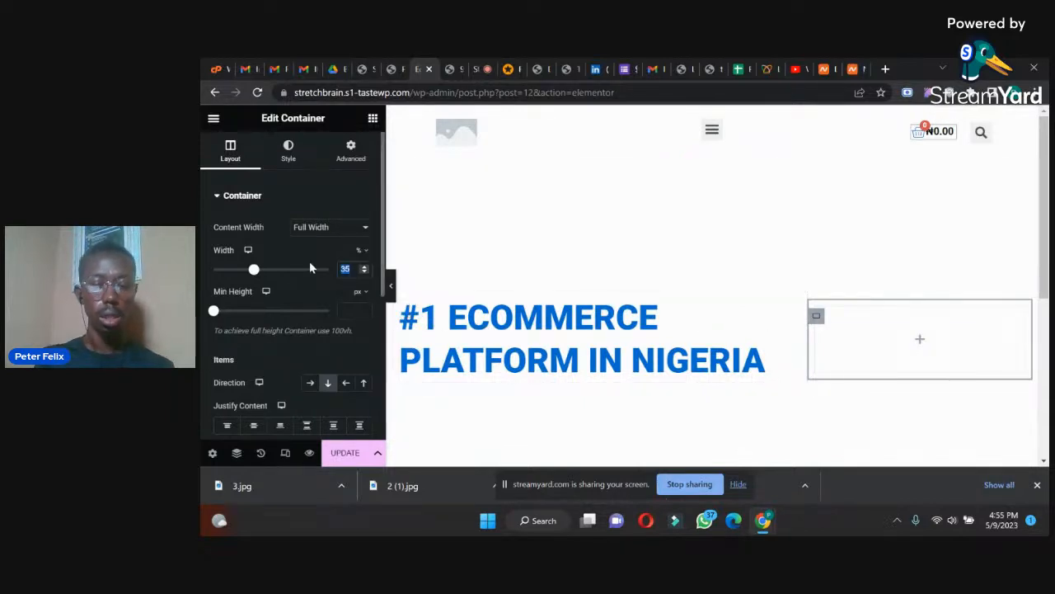
# Set the empty column's width to 40% and the heading column's width to 60%.
pyautogui.write('40')
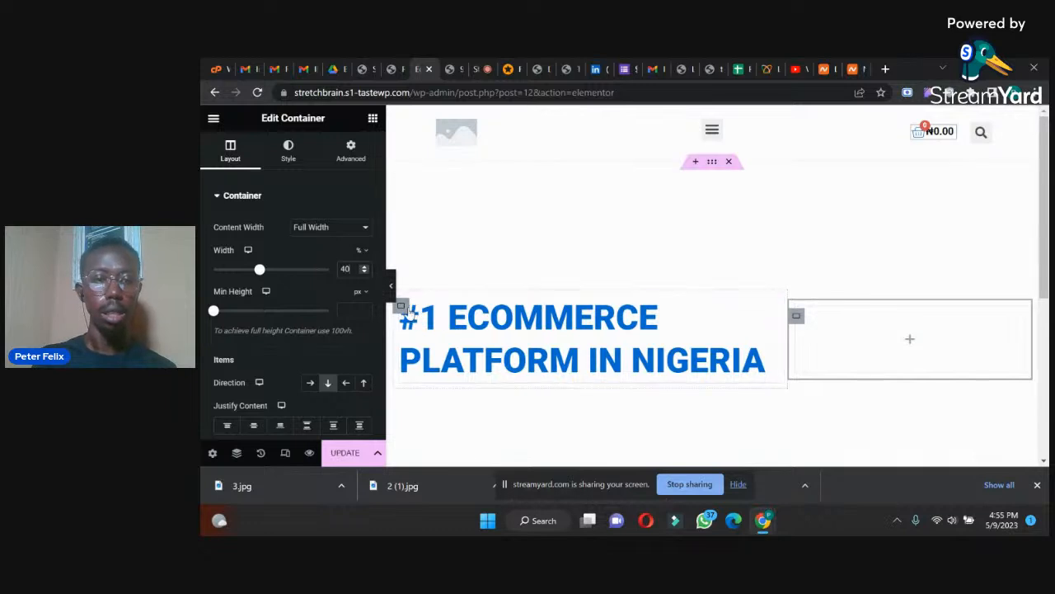
pyautogui.click(402, 306)
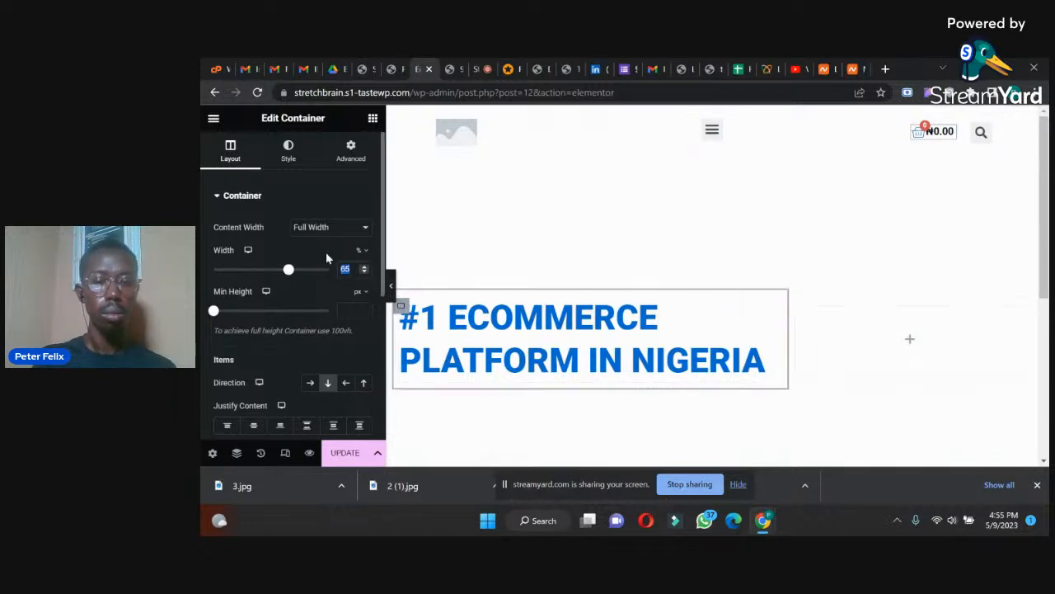
pyautogui.write('60')
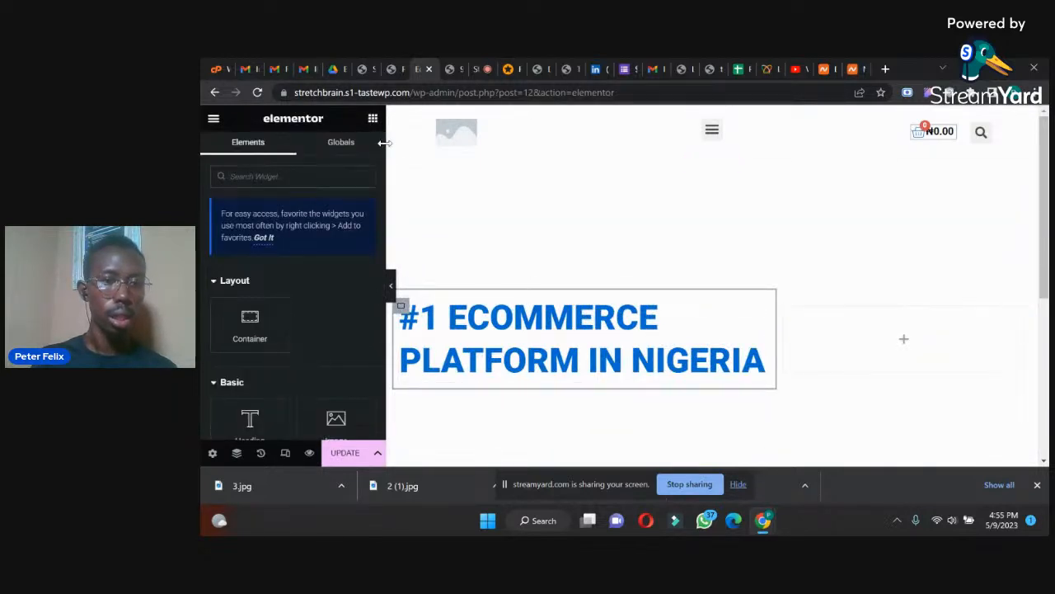
# Add a Text Editor widget below the heading and a Button widget beneath that text.
pyautogui.moveTo(381, 147); pyautogui.dragTo(381, 156)
pyautogui.moveTo(272, 221); pyautogui.dragTo(462, 367)
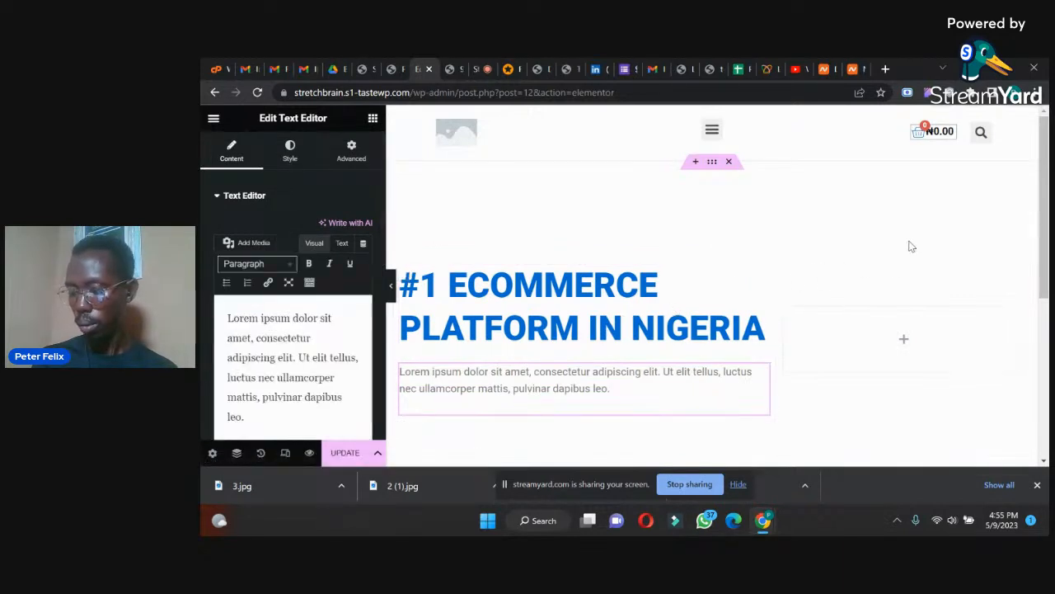
pyautogui.scroll(-2, 957, 206)
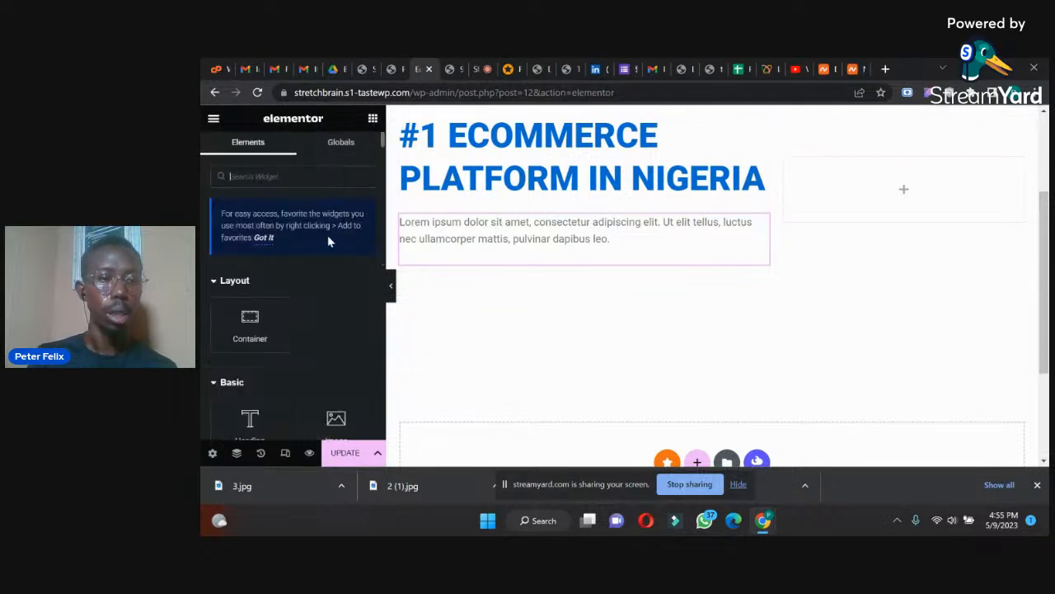
pyautogui.moveTo(381, 142); pyautogui.dragTo(379, 153)
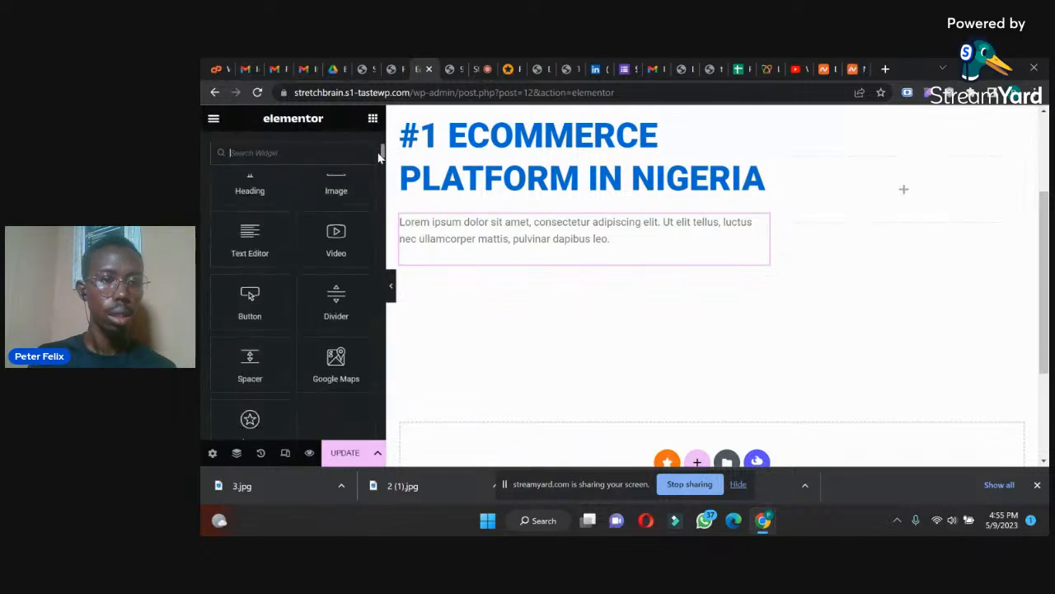
pyautogui.moveTo(244, 301); pyautogui.dragTo(486, 256)
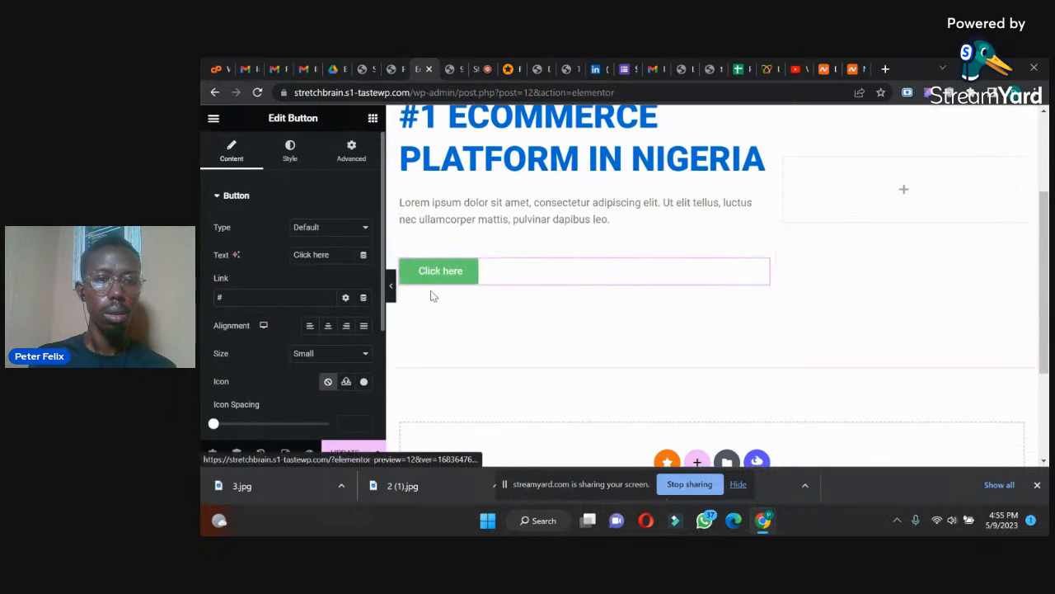
# Set the button's text to "Shop Now" and open its style settings.
pyautogui.tripleClick(336, 251)
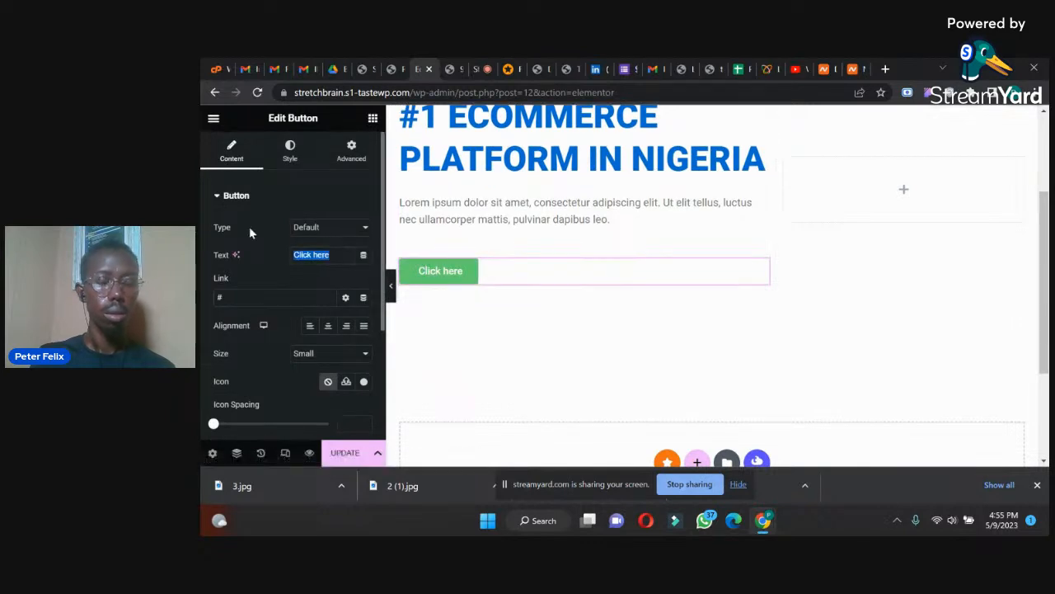
pyautogui.write('Sh')
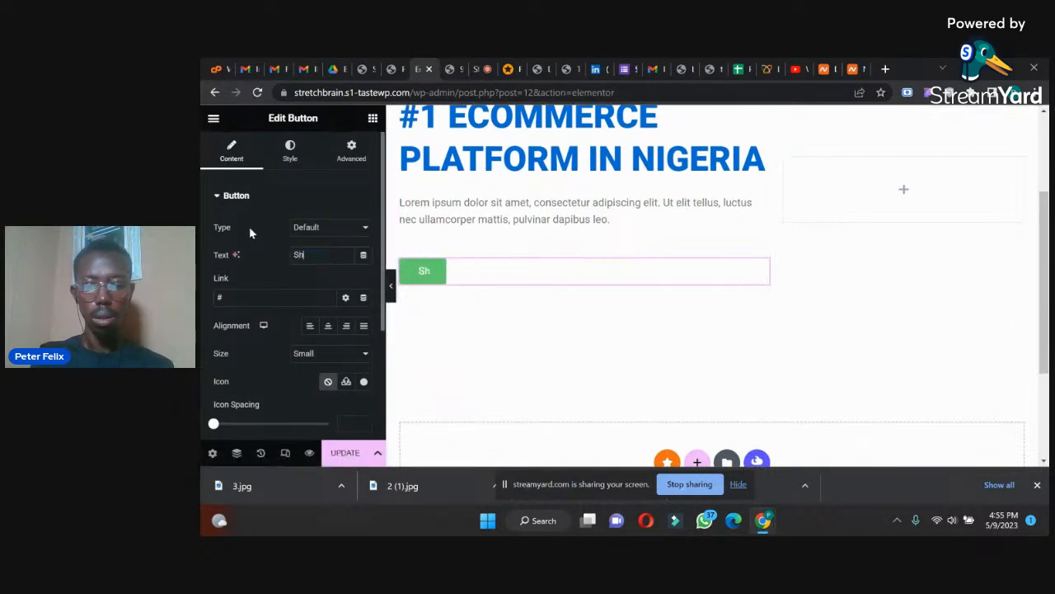
pyautogui.write('op N')
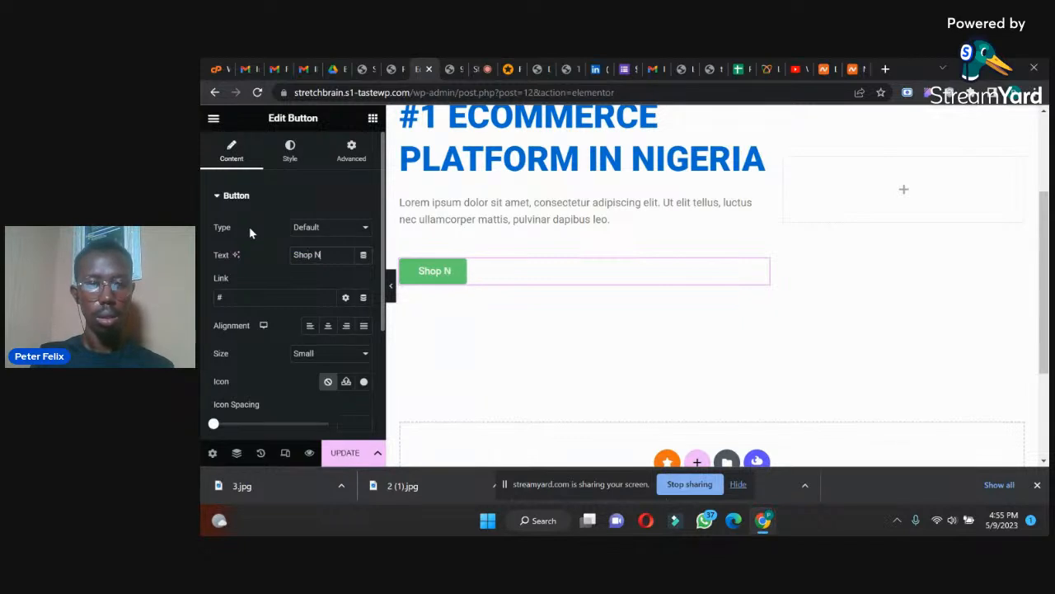
pyautogui.write('ow')
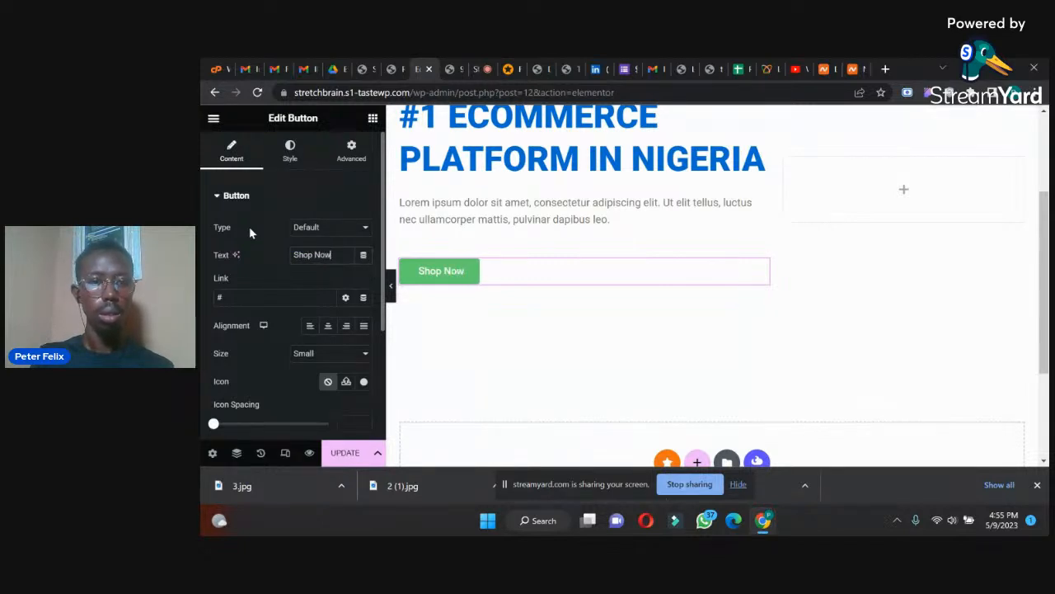
pyautogui.click(290, 151)
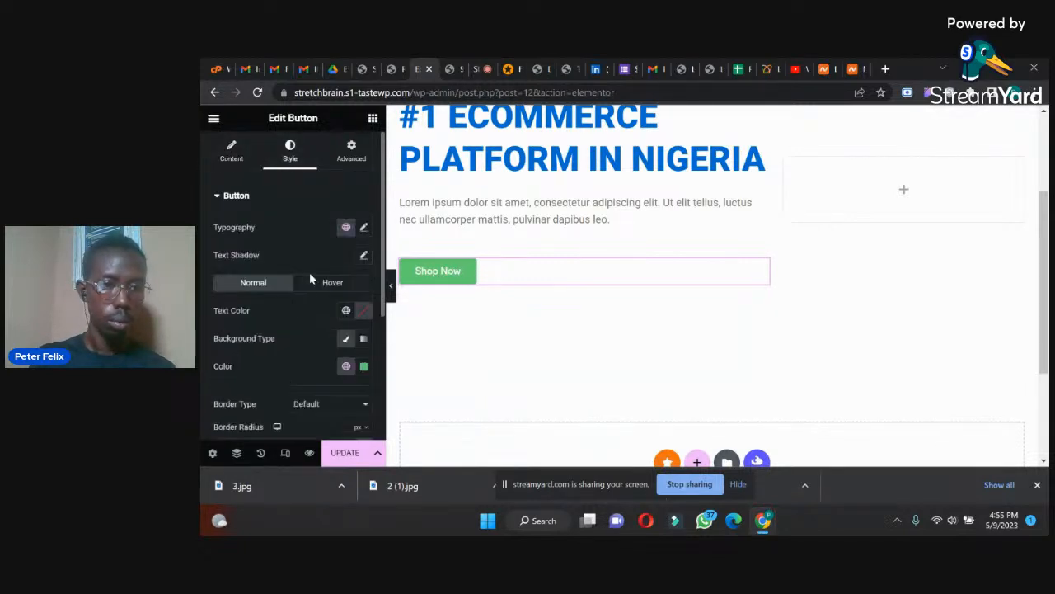
# Change the Shop Now button's background colour to the blue global colour.
pyautogui.click(346, 365)
pyautogui.click(235, 294)
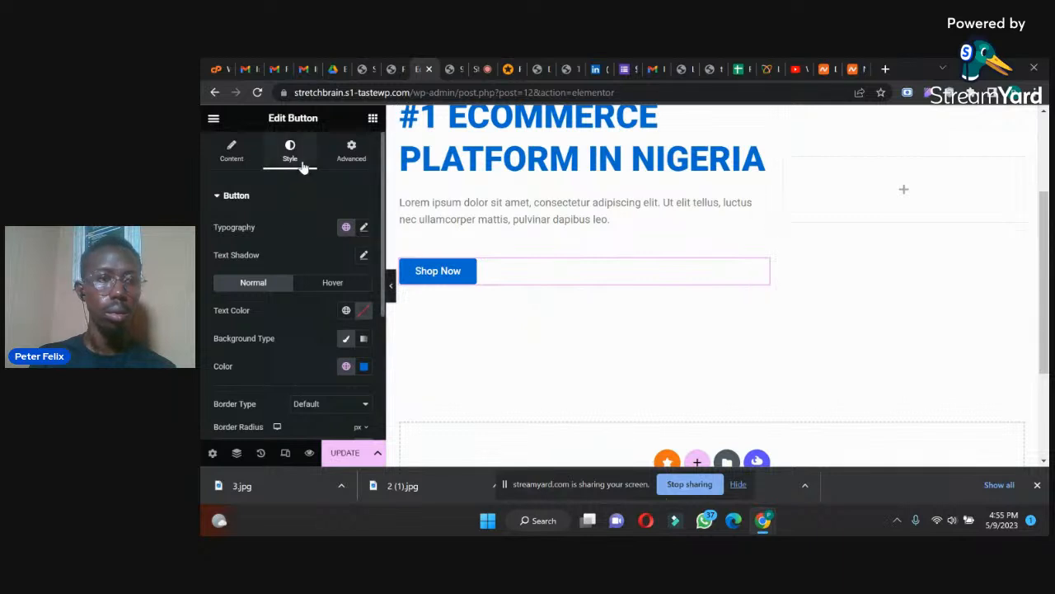
# Set the Shop Now button's top margin to -14 px with the other sides at 0, and update the page.
pyautogui.click(351, 153)
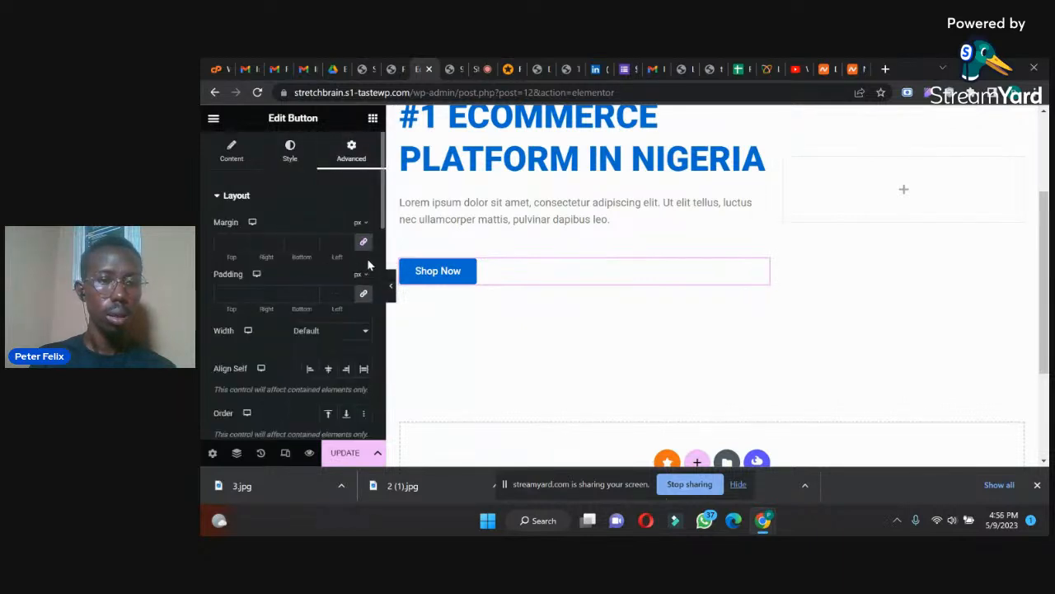
pyautogui.click(241, 245)
pyautogui.click(241, 245)
pyautogui.click(242, 245)
pyautogui.click(242, 245)
pyautogui.click(241, 245)
pyautogui.click(242, 245)
pyautogui.click(242, 245)
pyautogui.click(242, 245)
pyautogui.click(241, 245)
pyautogui.click(242, 245)
pyautogui.click(241, 245)
pyautogui.click(345, 452)
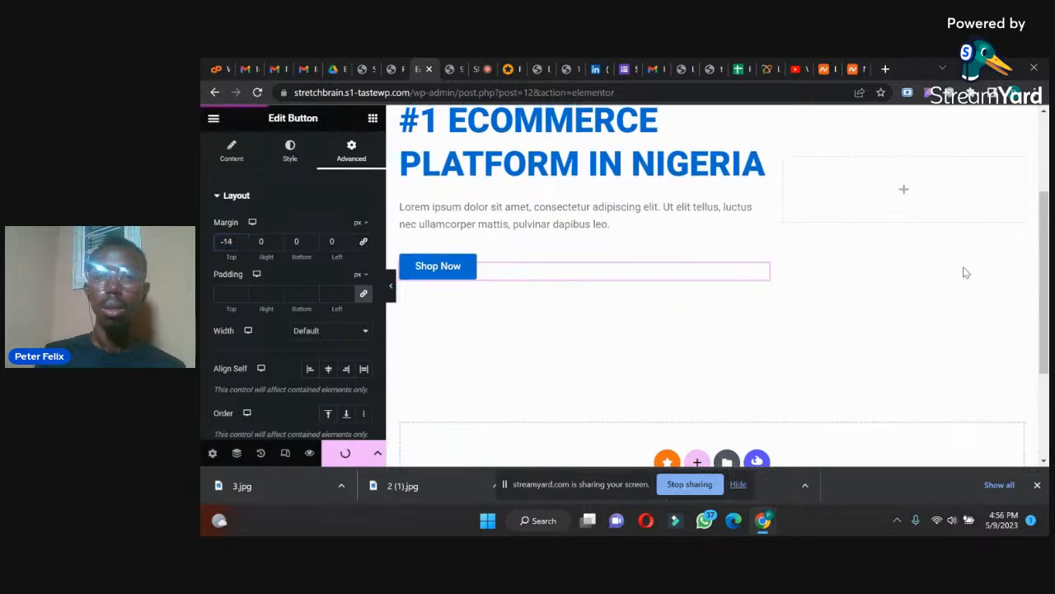
# Add an Image widget to the empty hero column and open the file chooser for uploading its image.
pyautogui.moveTo(1043, 257); pyautogui.dragTo(1044, 215)
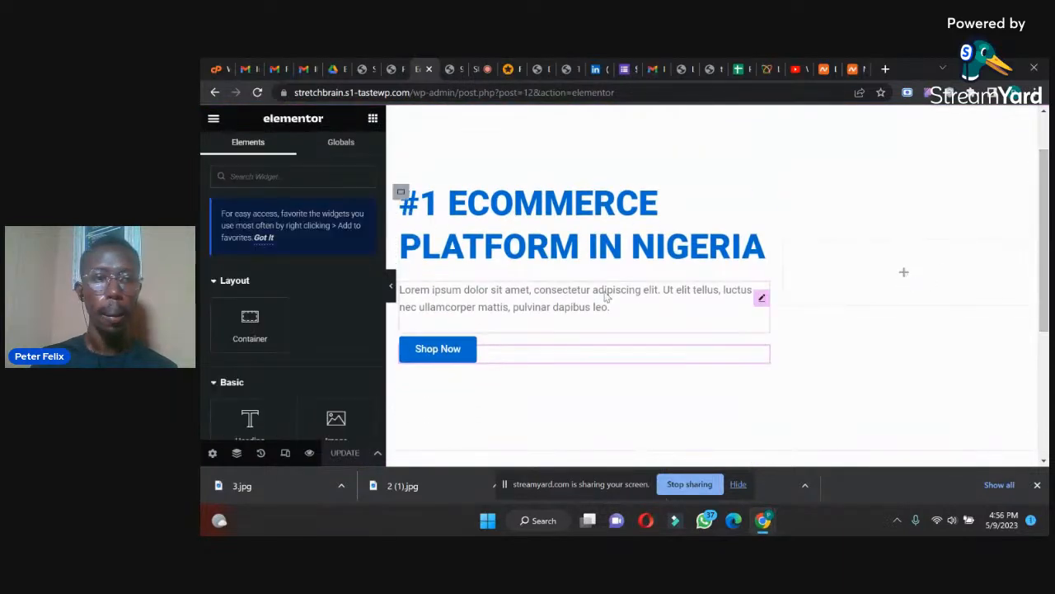
pyautogui.moveTo(334, 418); pyautogui.dragTo(876, 258)
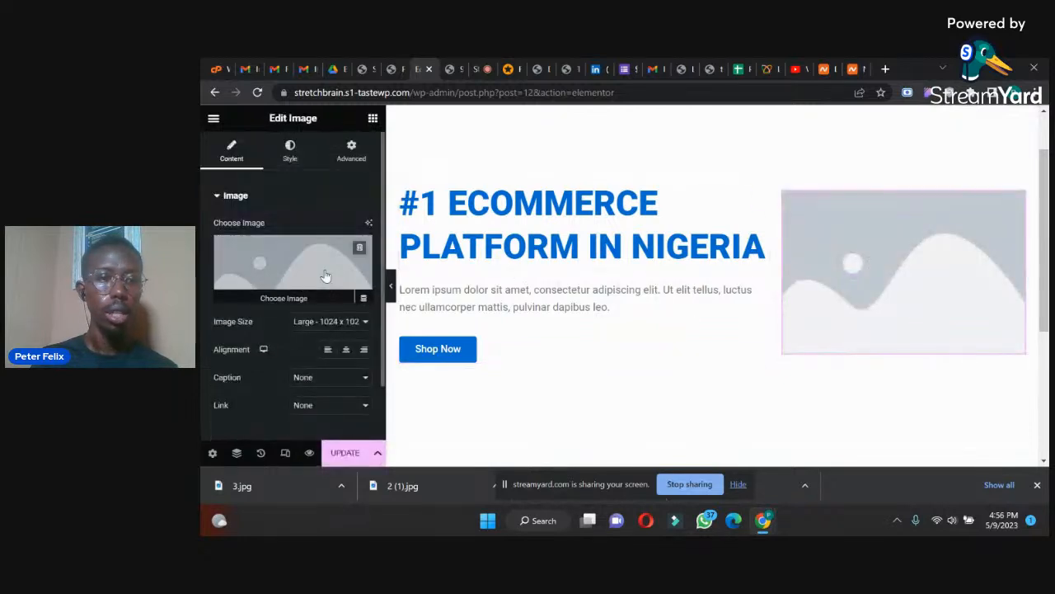
pyautogui.click(284, 293)
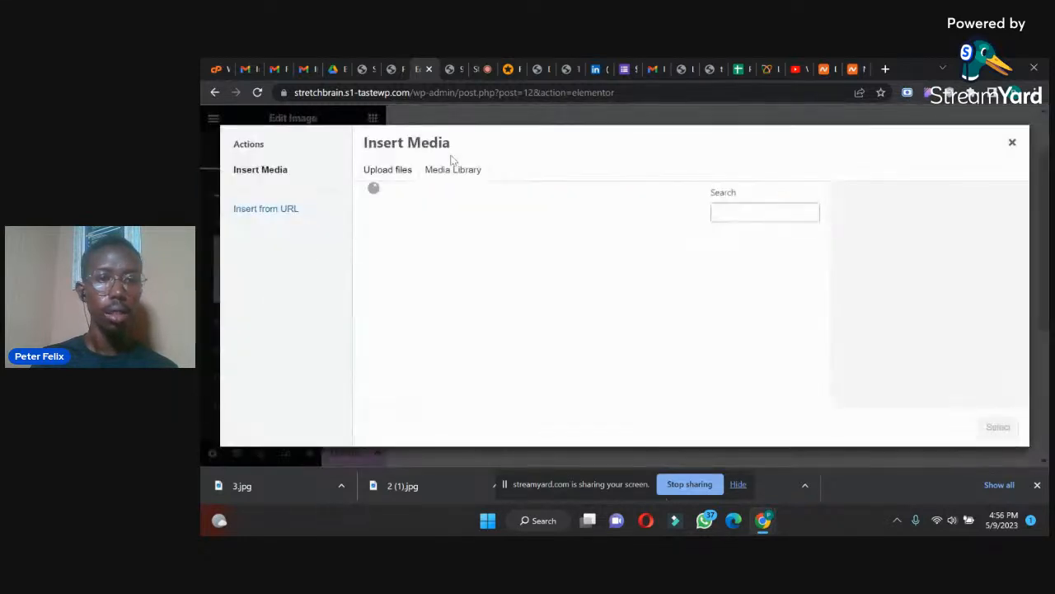
pyautogui.click(379, 169)
pyautogui.click(701, 313)
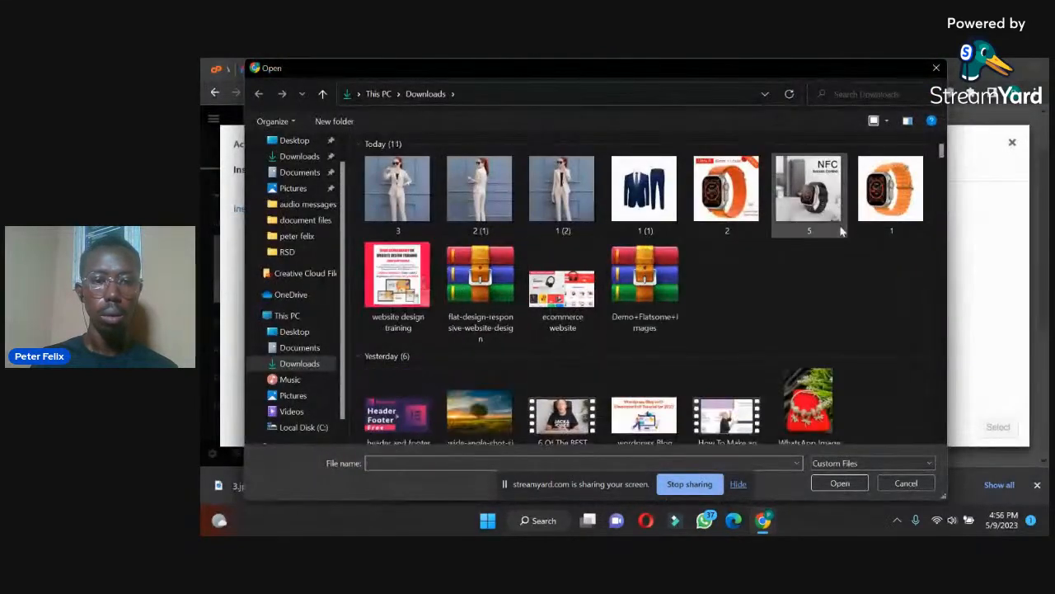
# Find the Images folder within Downloads and open it.
pyautogui.moveTo(941, 152); pyautogui.dragTo(941, 162)
pyautogui.click(723, 217)
pyautogui.press('i')
pyautogui.press('i')
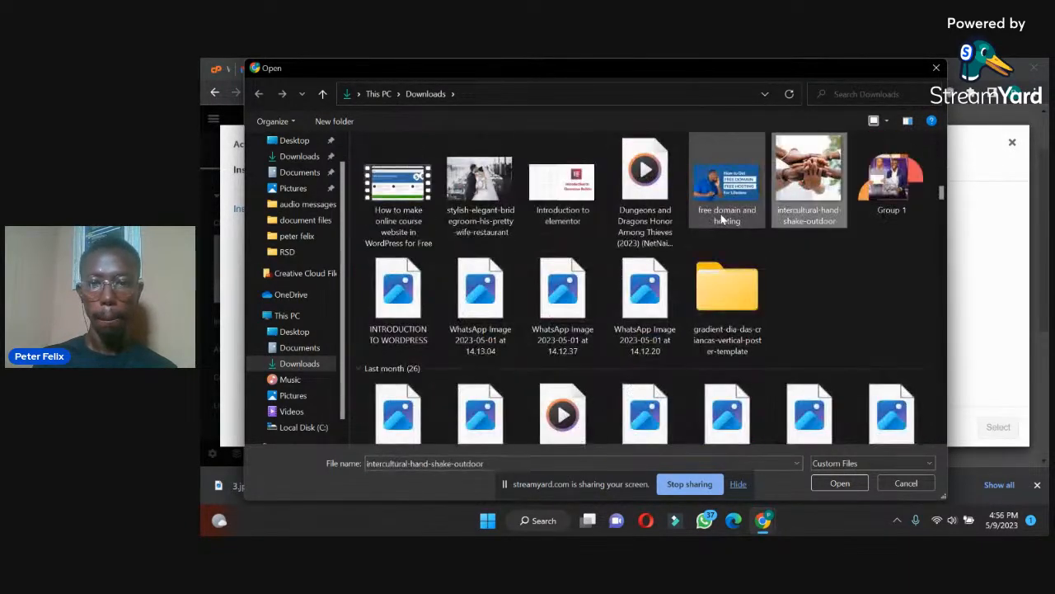
pyautogui.press('i')
pyautogui.press('i')
pyautogui.press('i')
pyautogui.press('i')
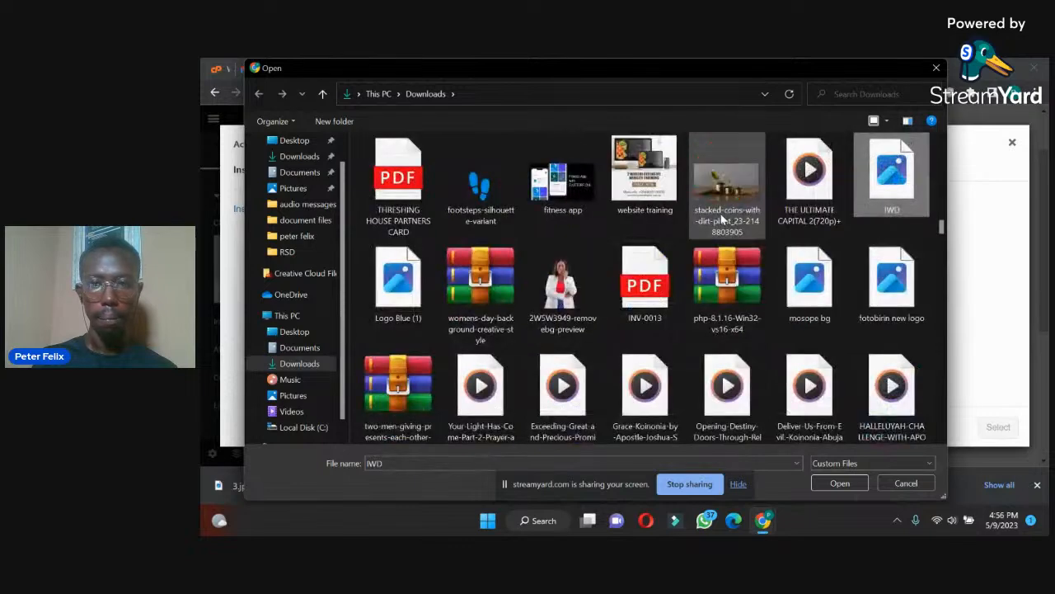
pyautogui.press('i')
pyautogui.press('i')
pyautogui.press('i')
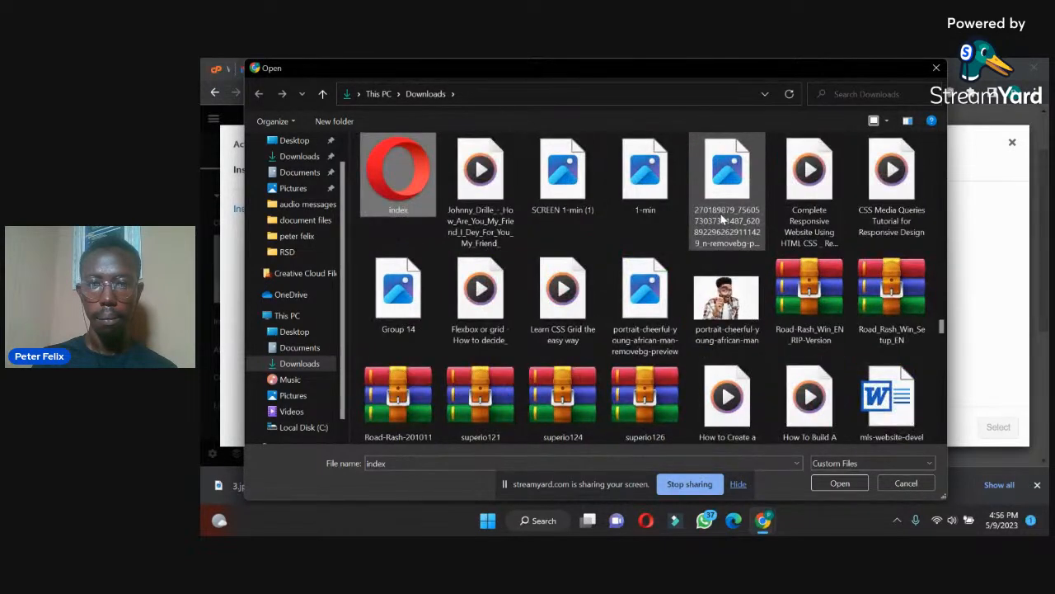
pyautogui.press('Right')
pyautogui.press('Right')
pyautogui.press('Right')
pyautogui.press('Right')
pyautogui.press('Right')
pyautogui.press('Right')
pyautogui.press('Right')
pyautogui.press('Right')
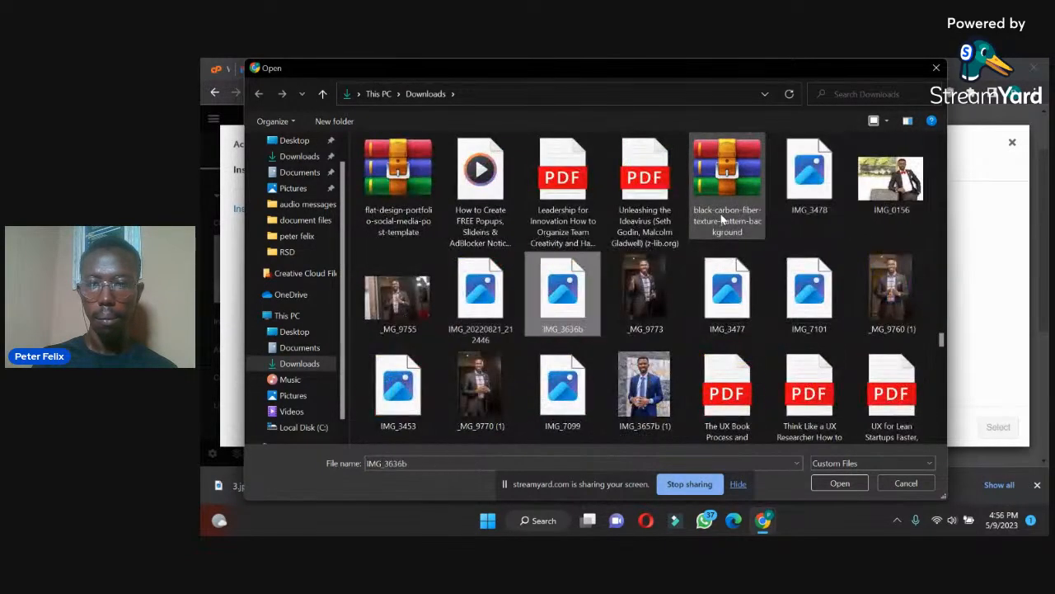
pyautogui.press('i')
pyautogui.press('i')
pyautogui.press('i')
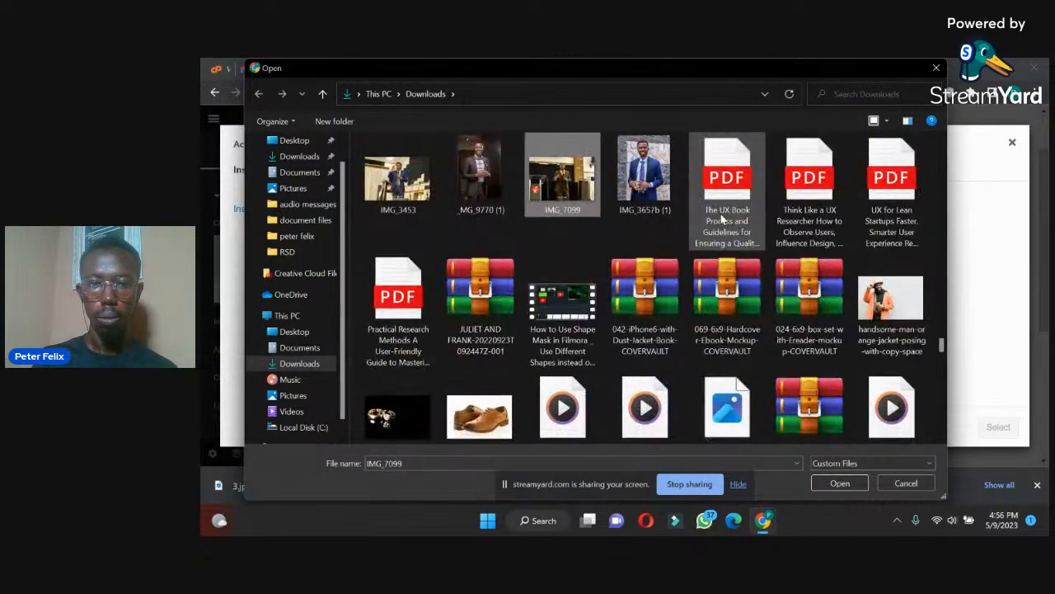
pyautogui.press('i')
pyautogui.press('i')
pyautogui.press('i')
pyautogui.press('i')
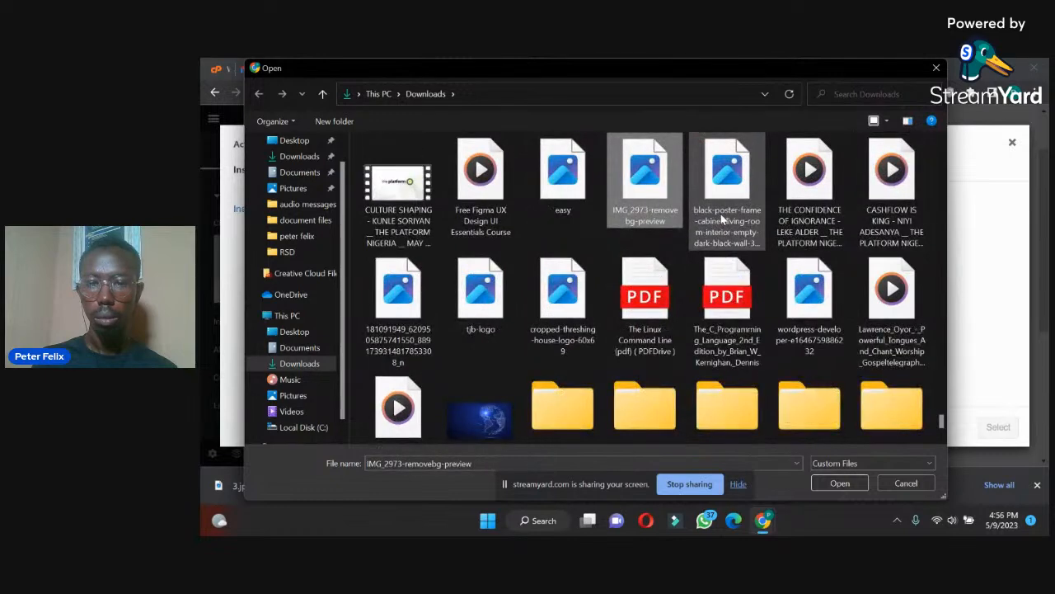
pyautogui.press('i')
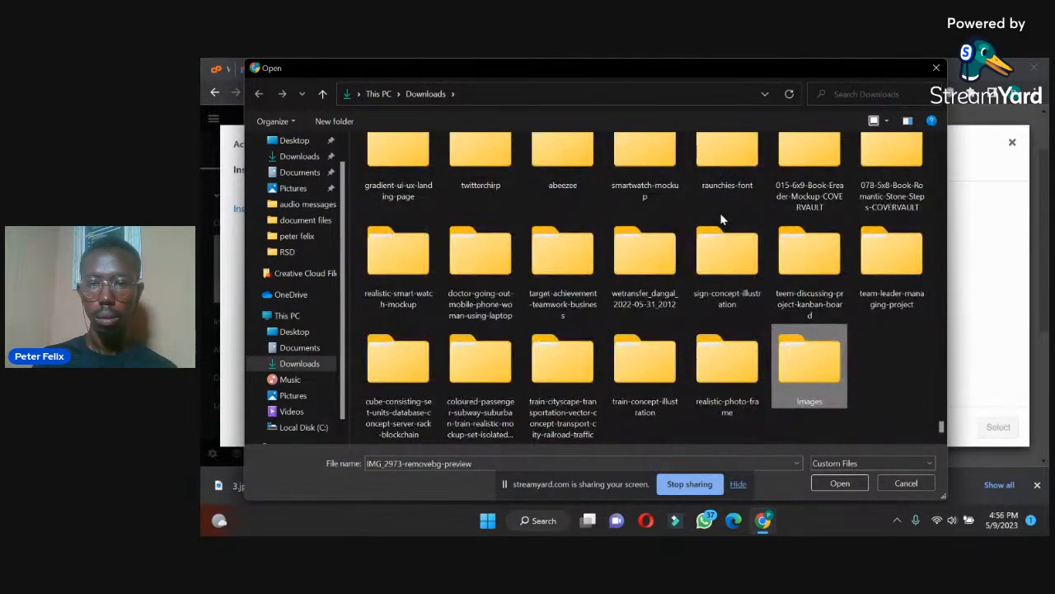
pyautogui.doubleClick(803, 355)
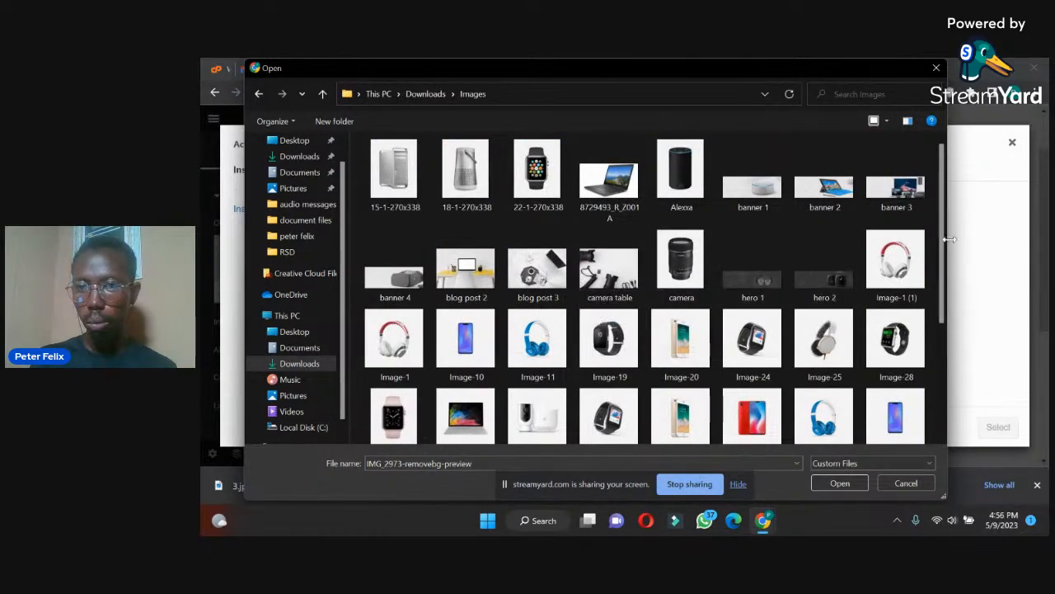
# Upload the "banner 3" picture from the Images folder to the media library.
pyautogui.moveTo(944, 239); pyautogui.dragTo(947, 244)
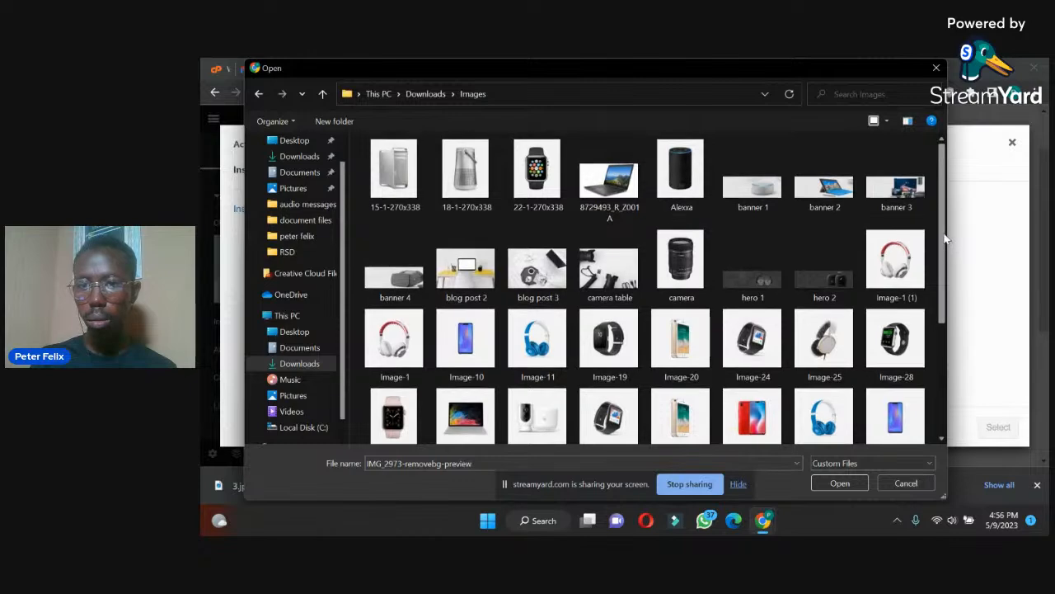
pyautogui.click(896, 177)
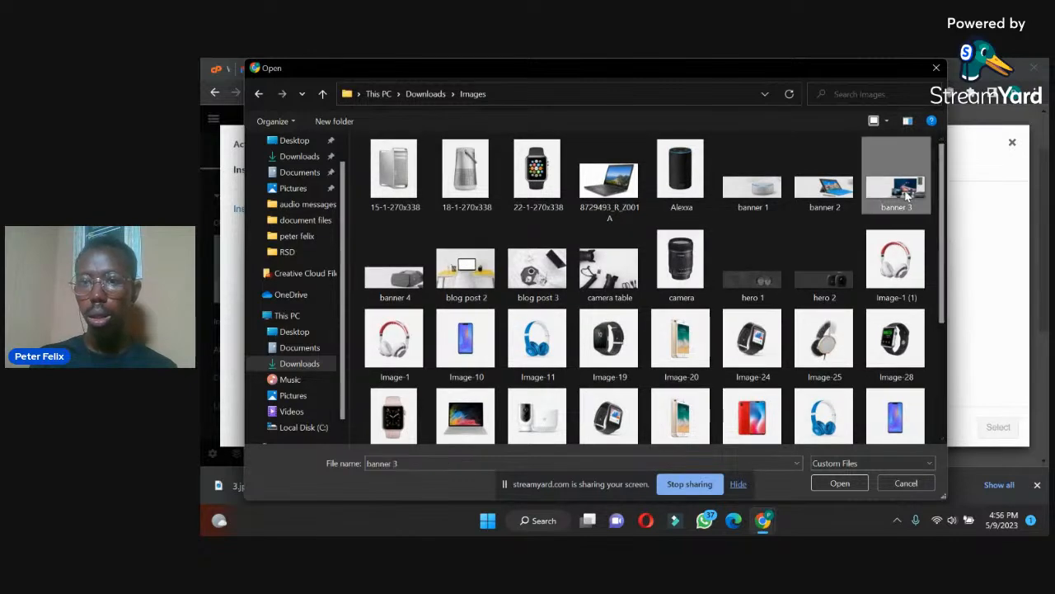
pyautogui.click(837, 484)
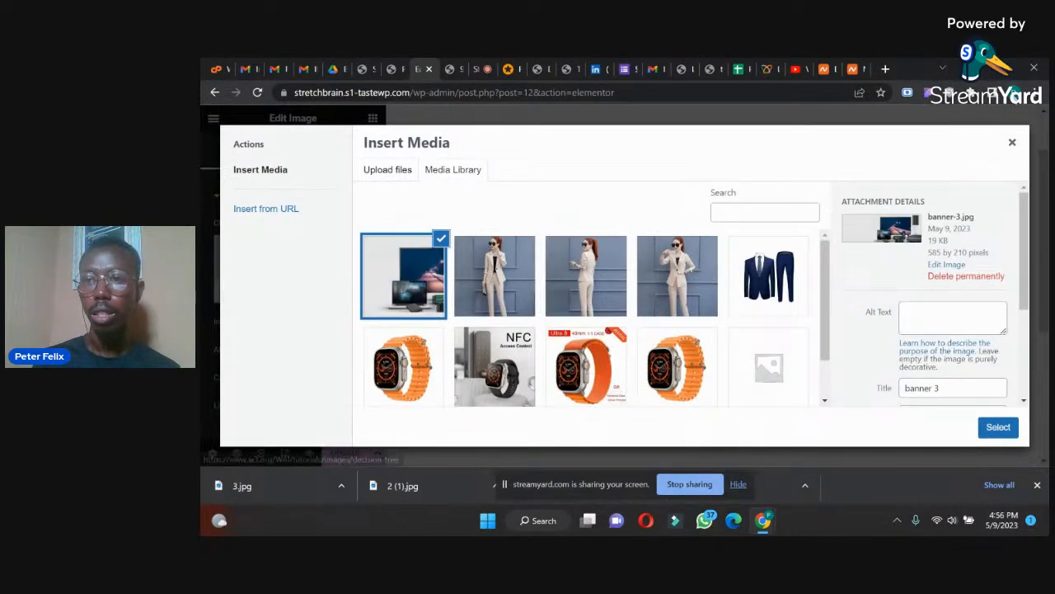
# Close the media library without inserting a picture and delete the placeholder Image widget from the hero column.
pyautogui.click(1013, 145)
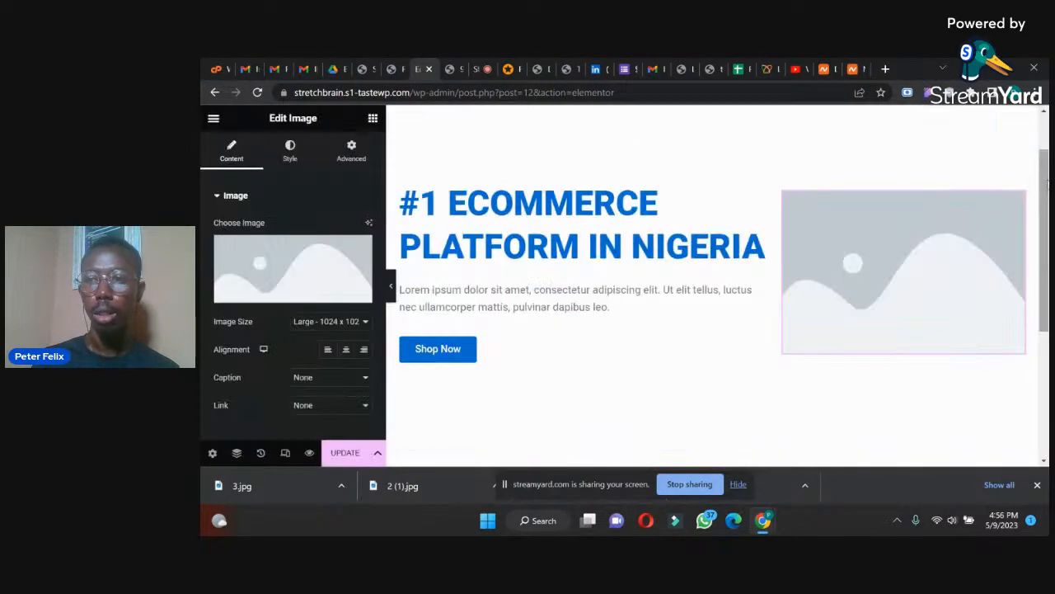
pyautogui.moveTo(1045, 183); pyautogui.dragTo(1045, 157)
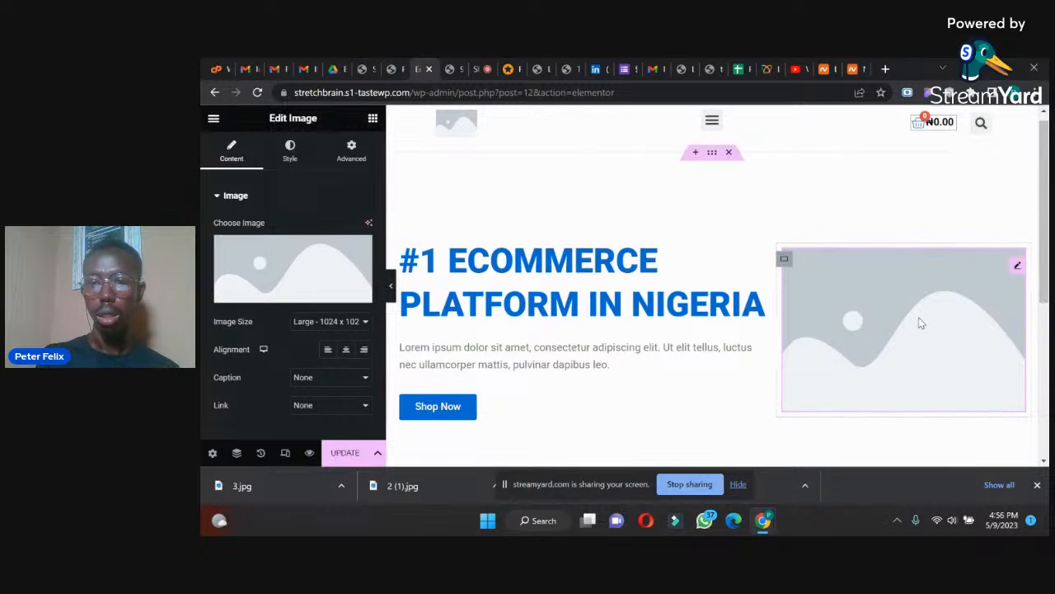
pyautogui.press('Delete')
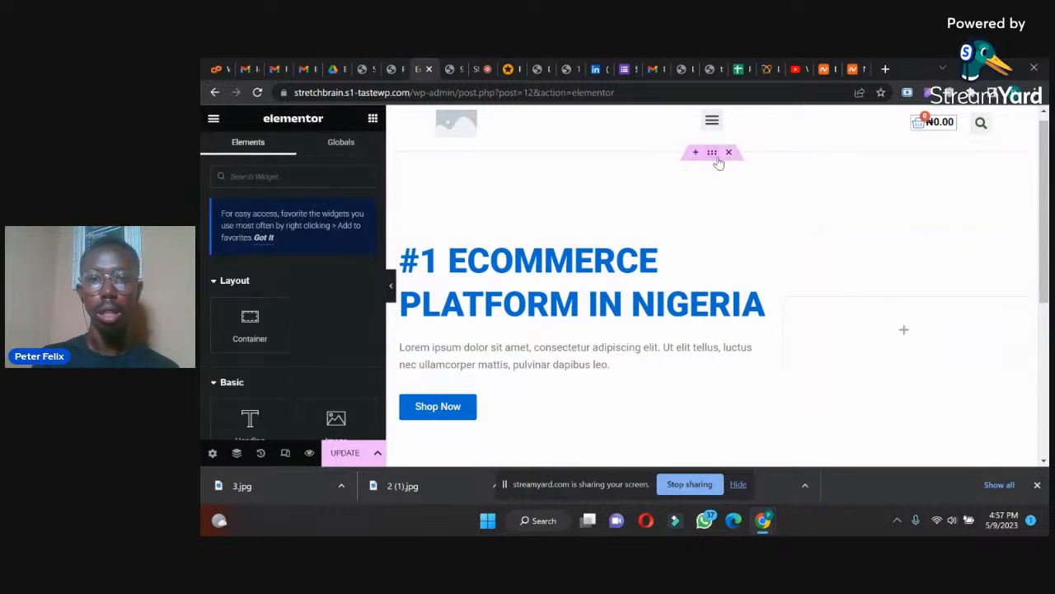
# Set banner-3.jpg from the media library as the hero container's background image.
pyautogui.scroll(1, 718, 160)
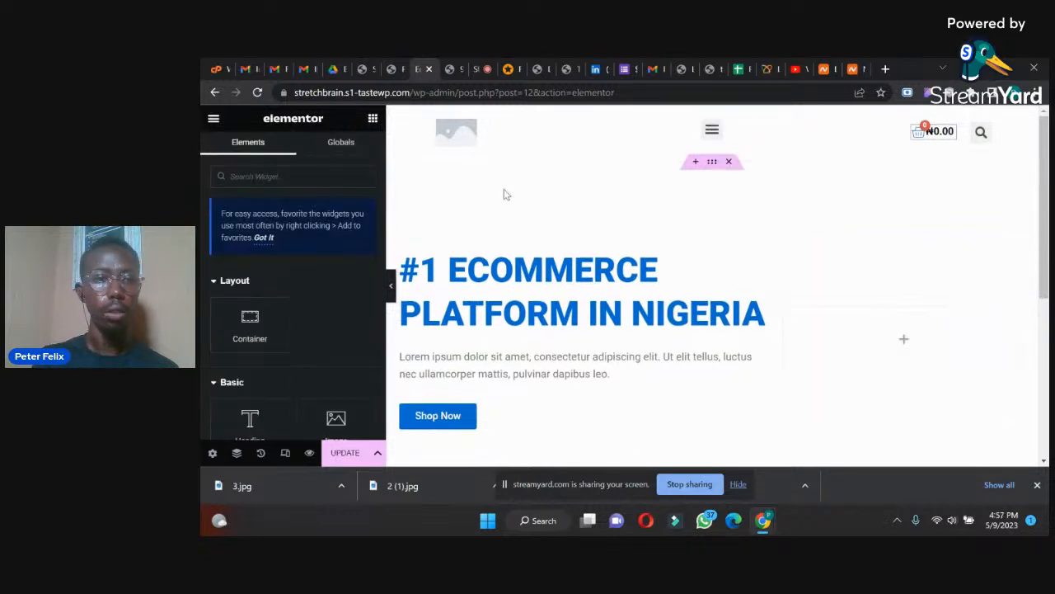
pyautogui.click(712, 164)
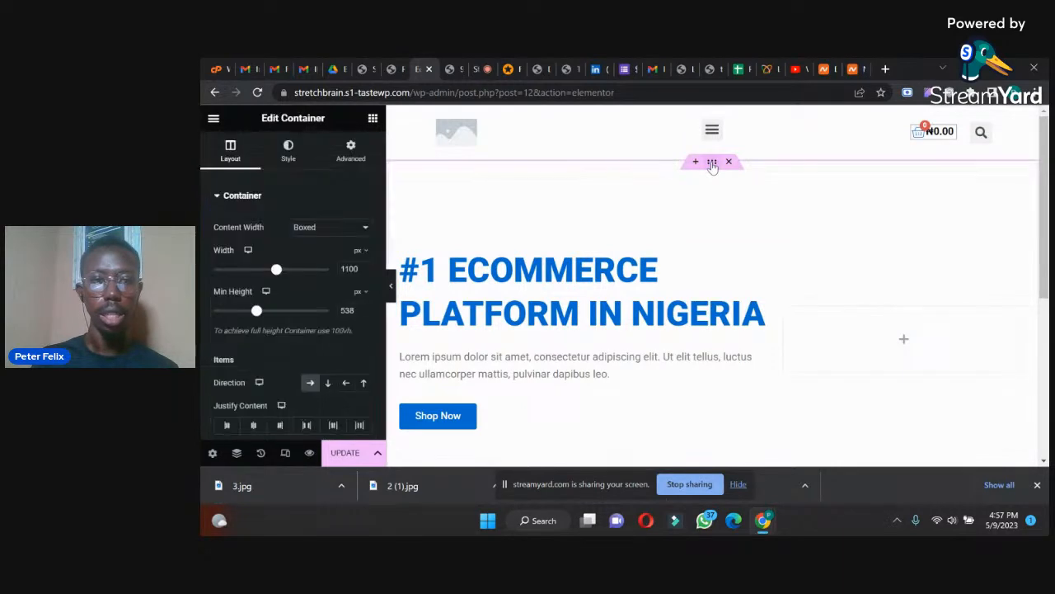
pyautogui.click(288, 155)
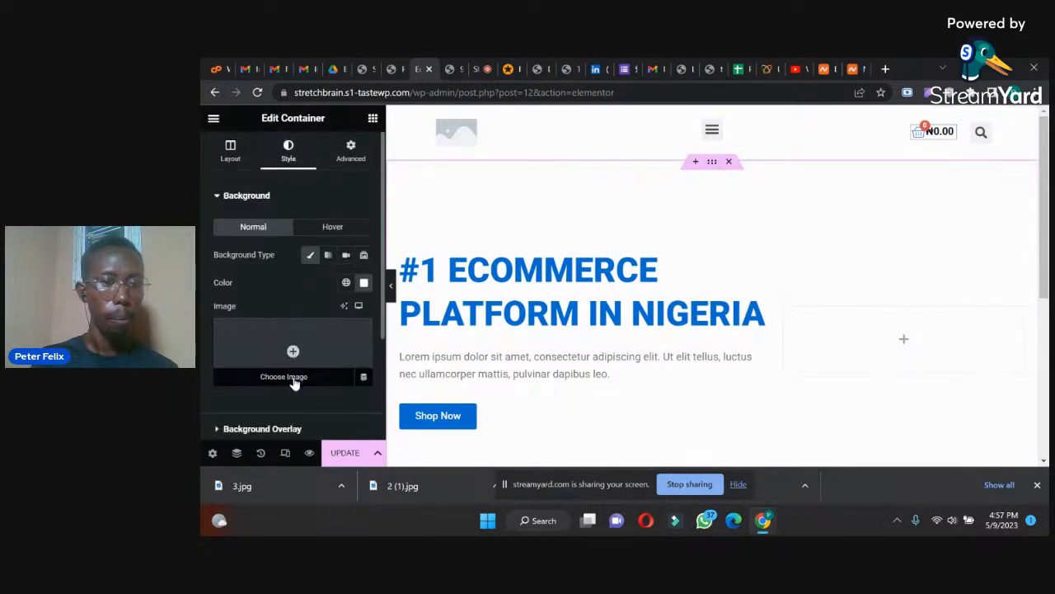
pyautogui.click(289, 377)
pyautogui.click(402, 274)
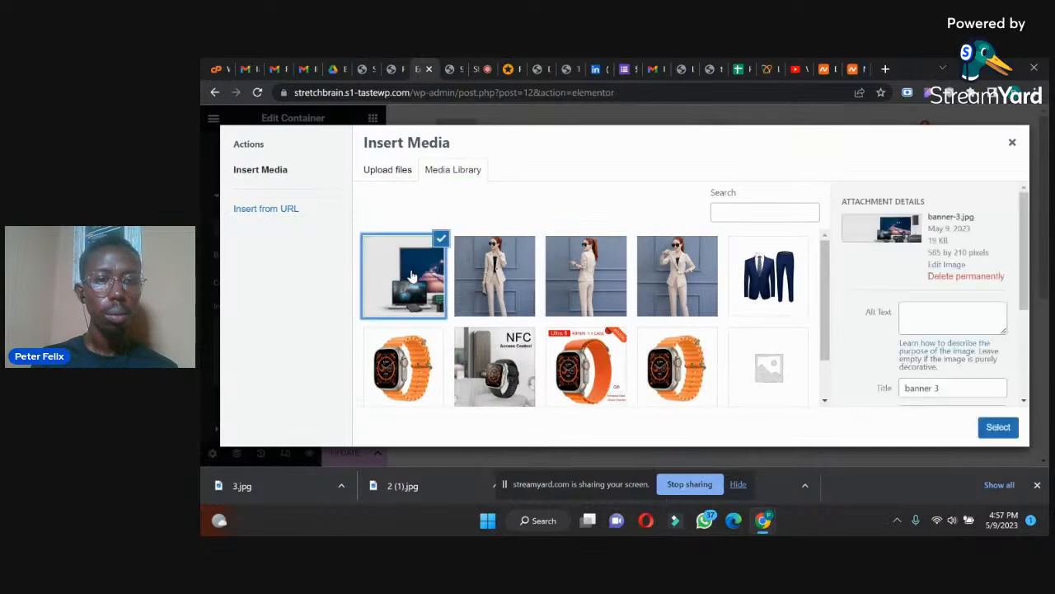
pyautogui.click(998, 427)
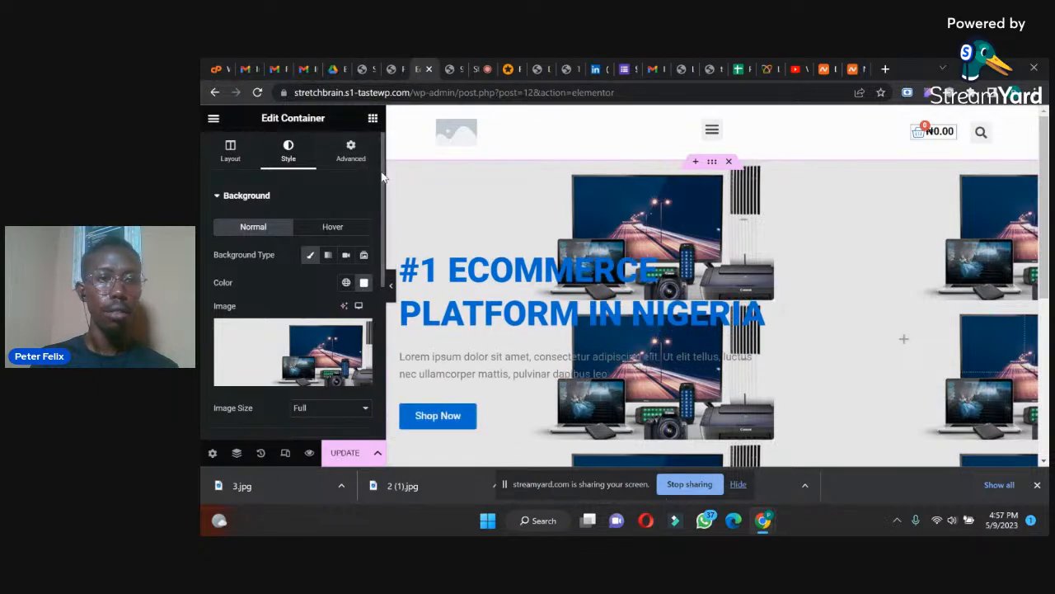
# Set the hero background image's repeat to No-repeat and its display size to Cover.
pyautogui.moveTo(384, 170); pyautogui.dragTo(382, 216)
pyautogui.scroll(-2, 301, 226)
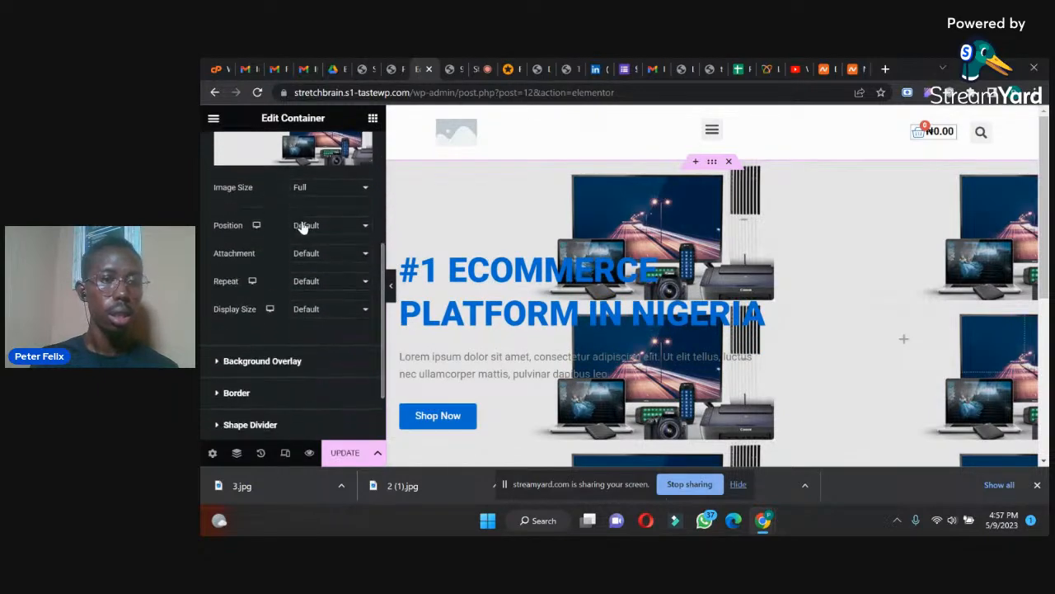
pyautogui.click(298, 282)
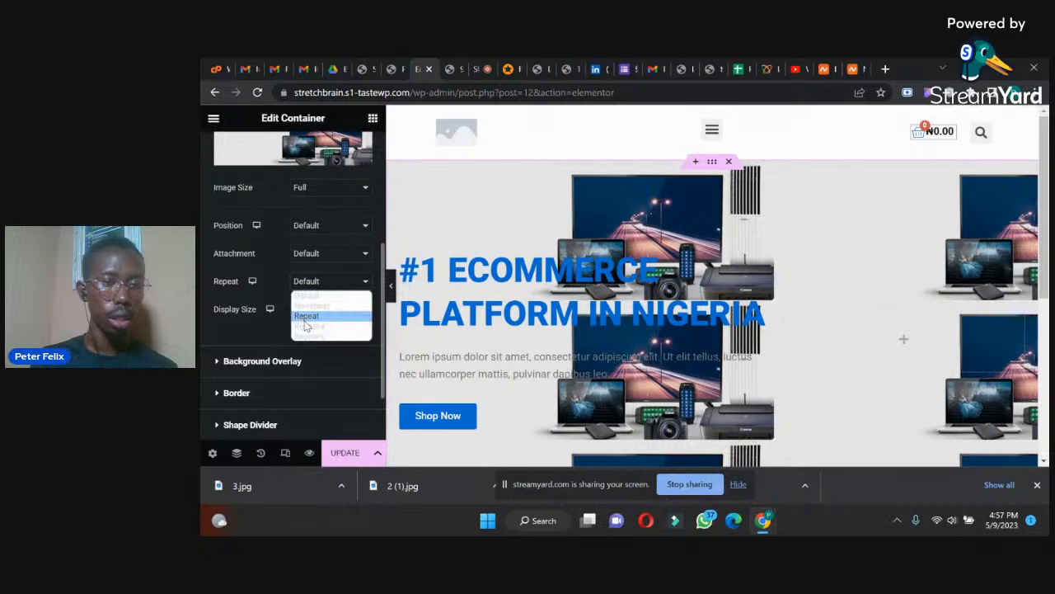
pyautogui.click(310, 305)
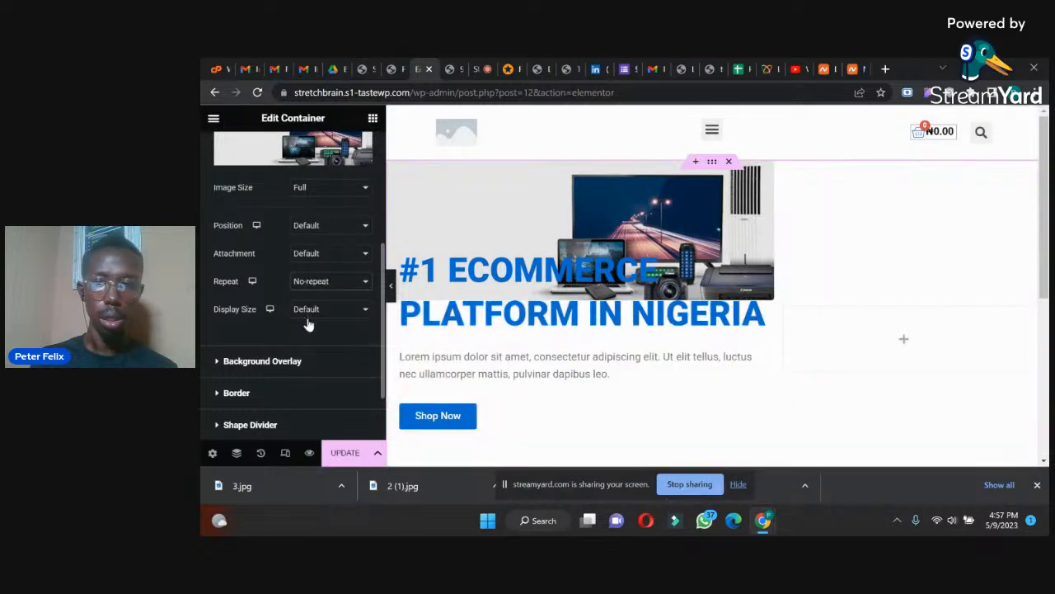
pyautogui.click(308, 309)
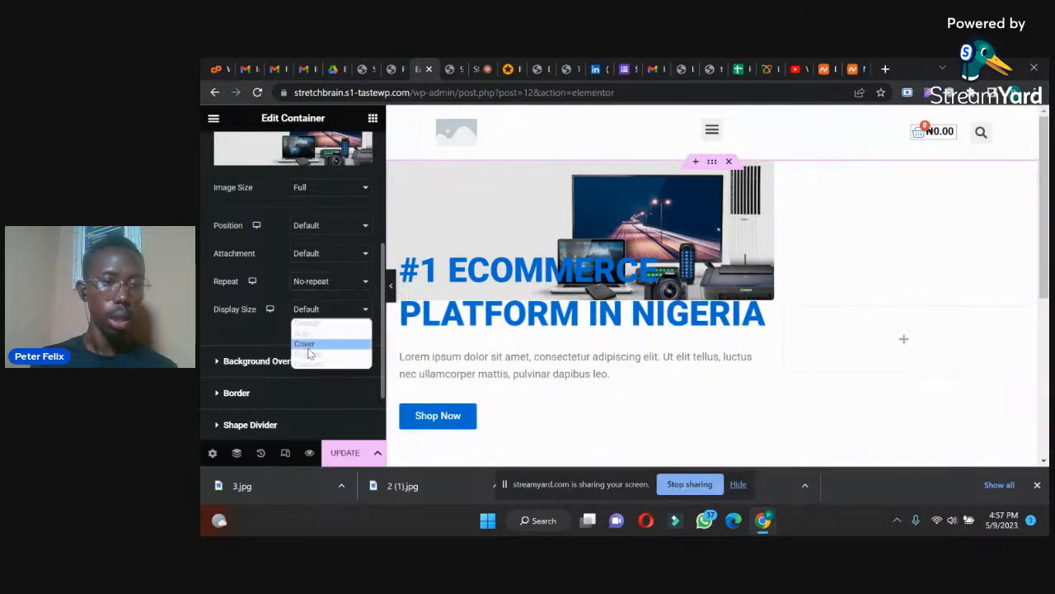
pyautogui.click(305, 344)
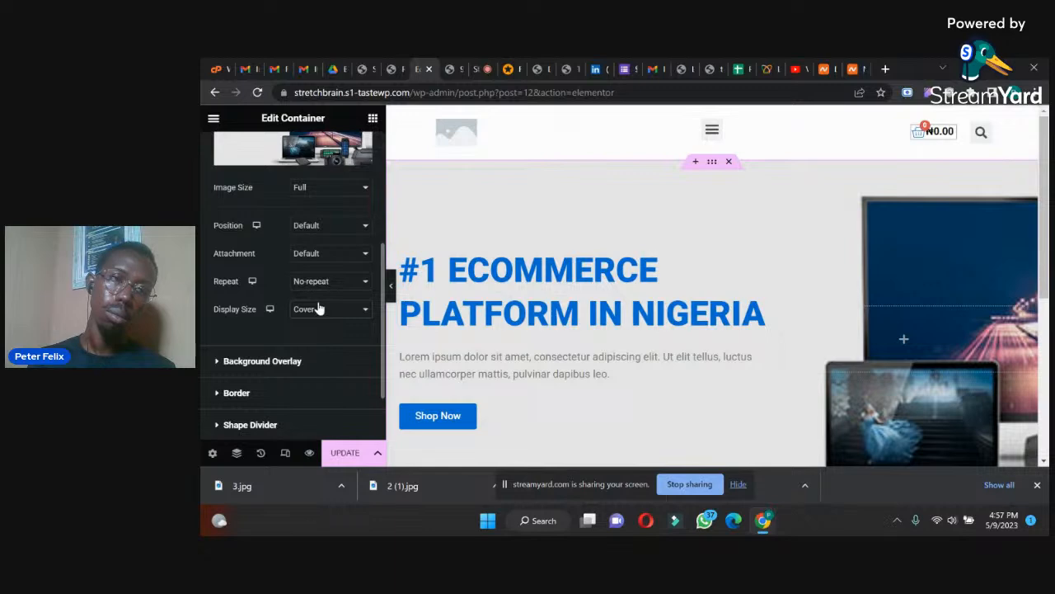
# Set the hero background image's position to Center Center and check how it fills the section.
pyautogui.click(318, 228)
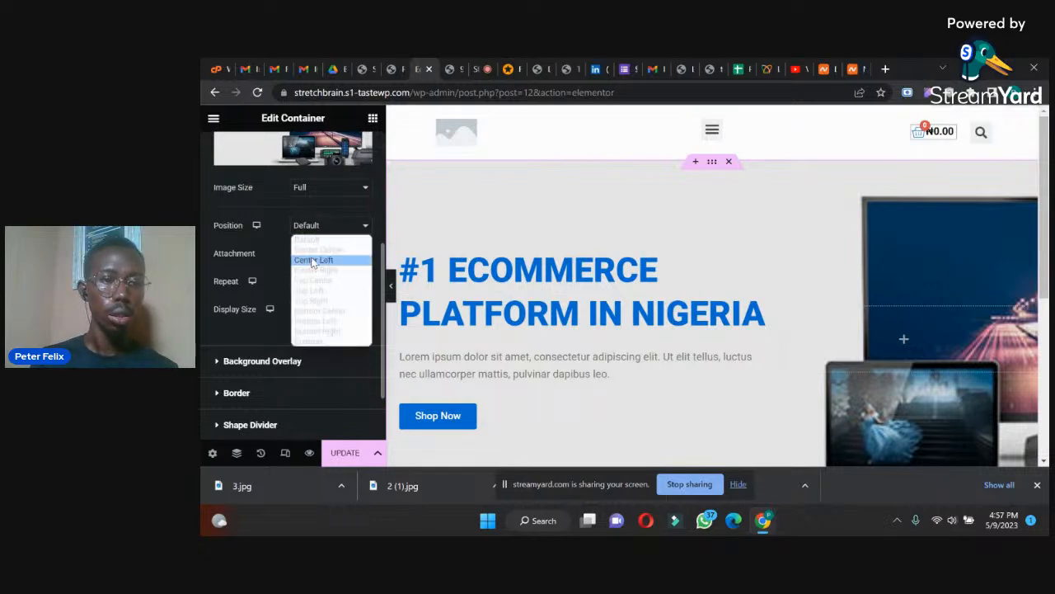
pyautogui.click(317, 250)
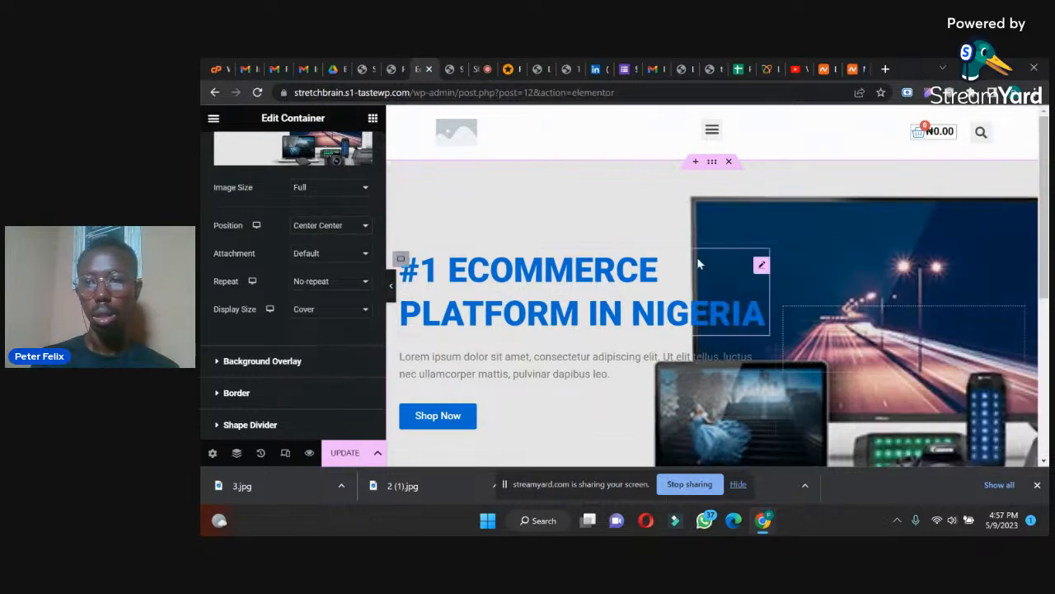
pyautogui.scroll(-2, 1030, 214)
pyautogui.scroll(1, 1030, 215)
pyautogui.scroll(1, 1030, 214)
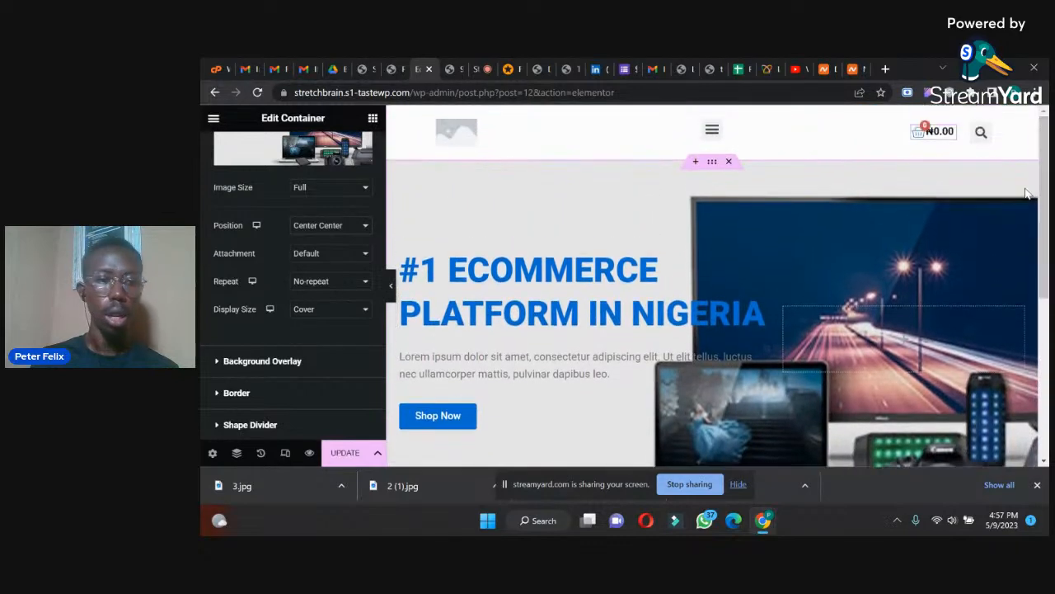
# Set the hero background image's display size to Contain and check how the banner fits the section.
pyautogui.click(350, 309)
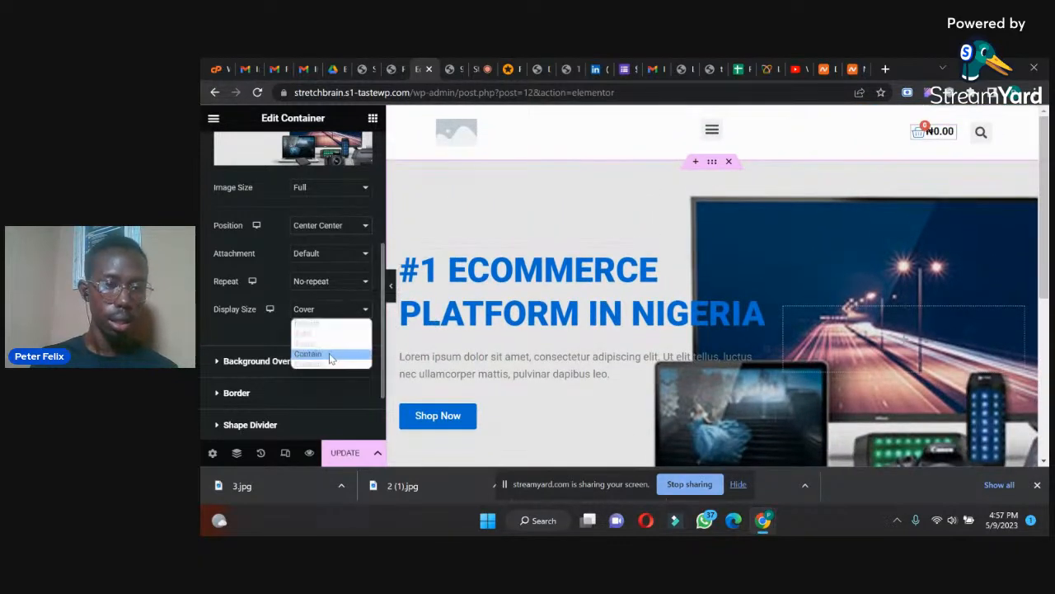
pyautogui.click(330, 354)
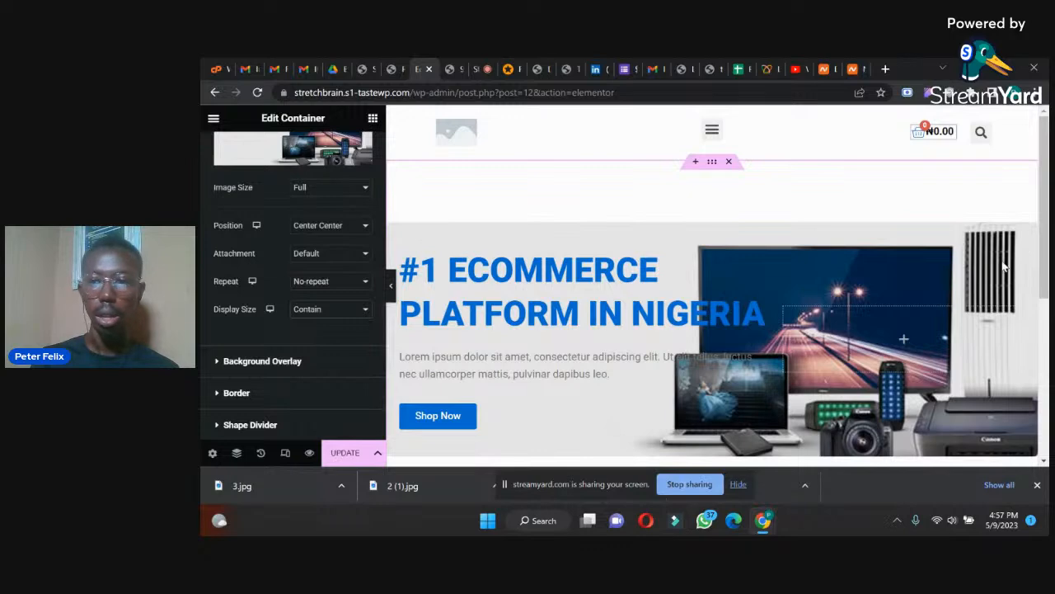
pyautogui.scroll(-1, 1038, 253)
pyautogui.moveTo(1036, 248)
pyautogui.mouseDown()
pyautogui.moveTo(1035, 285)
pyautogui.moveTo(1022, 245)
pyautogui.mouseUp()
# Try the hero background image at Center Left, and settle on the Top Center position.
pyautogui.click(355, 225)
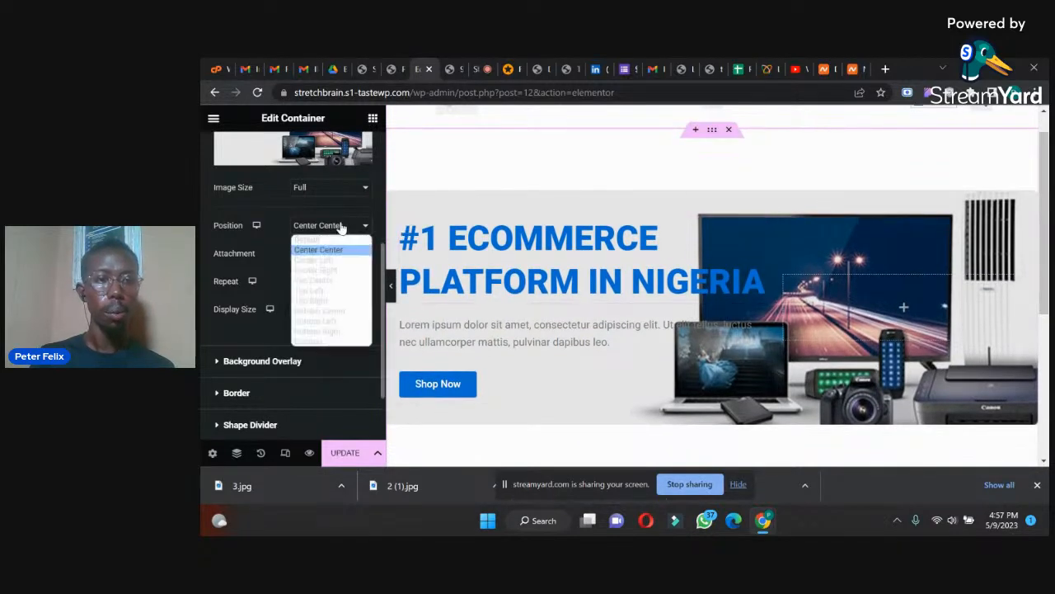
pyautogui.click(329, 260)
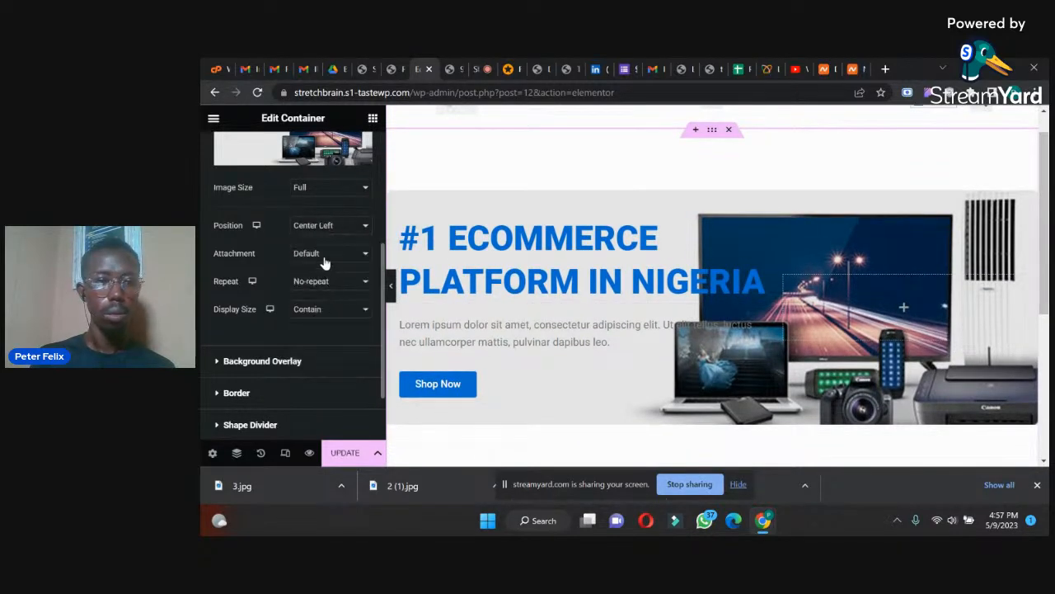
pyautogui.click(316, 231)
pyautogui.click(325, 280)
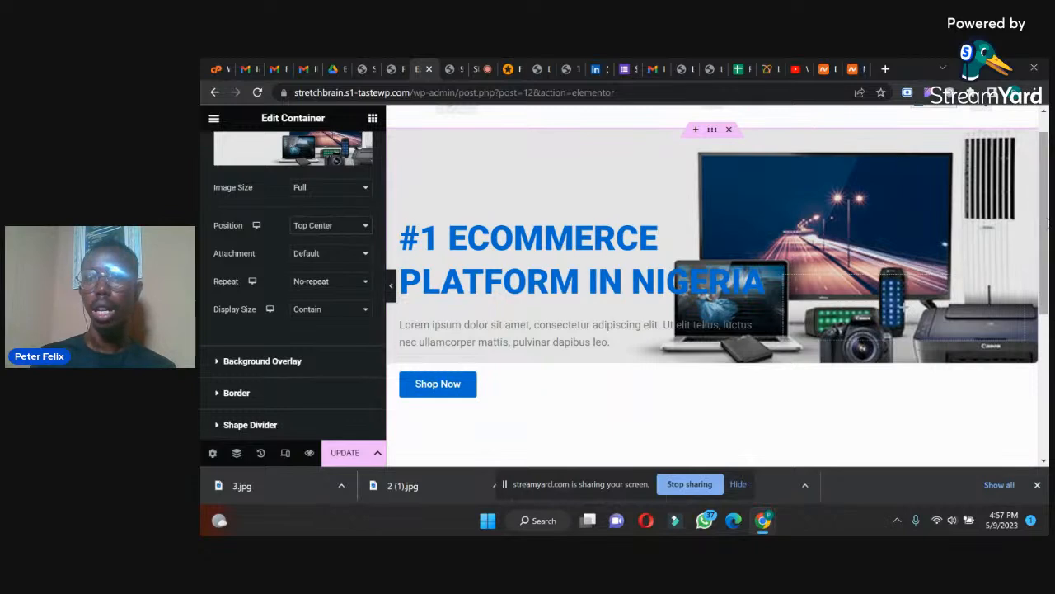
pyautogui.scroll(1, 1047, 221)
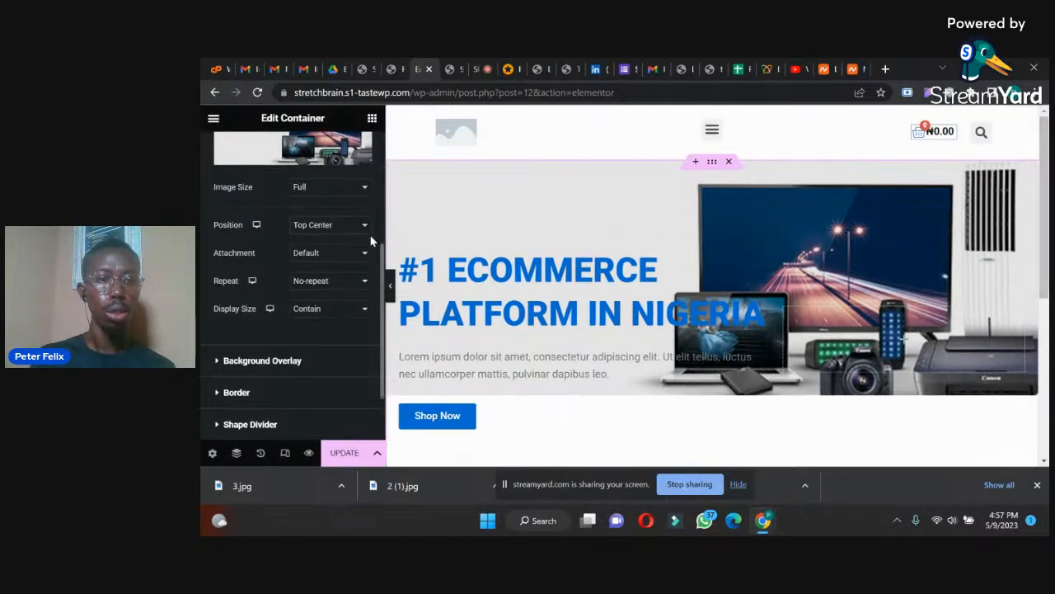
# Remove the banner image from the hero container's background.
pyautogui.moveTo(385, 249); pyautogui.dragTo(382, 178)
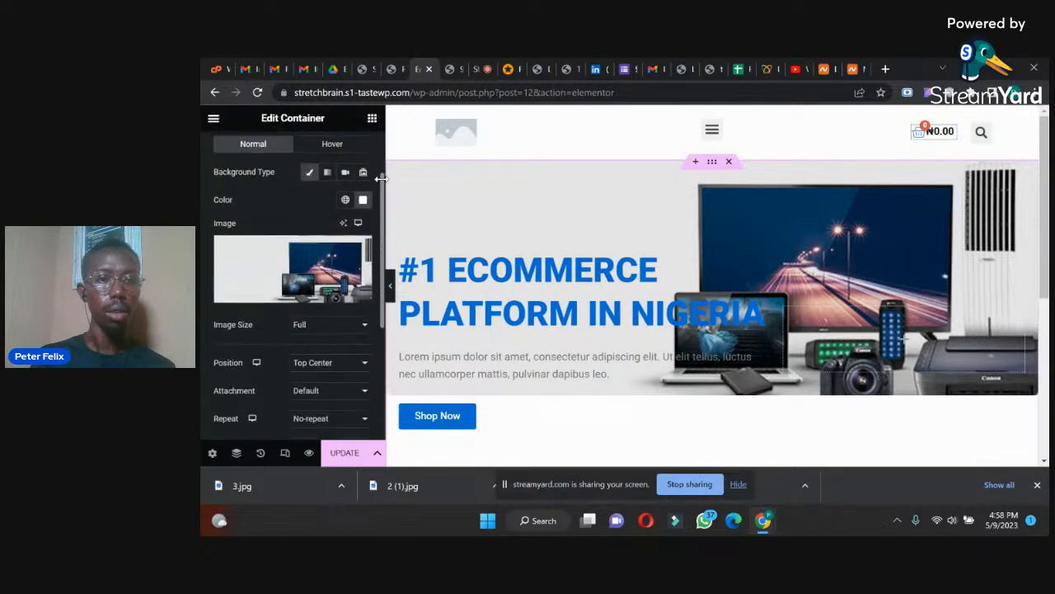
pyautogui.click(356, 250)
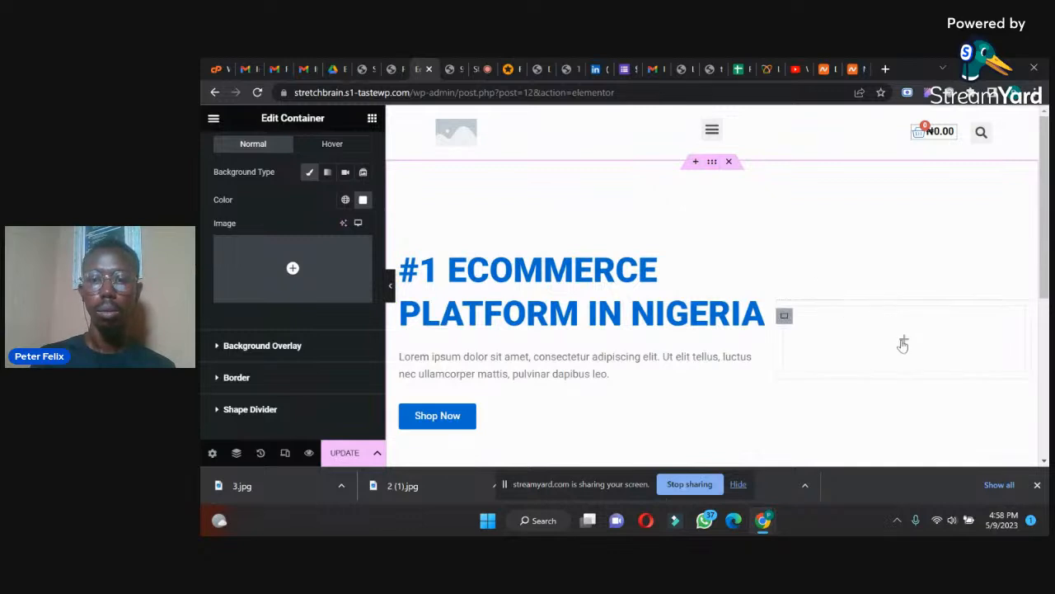
# Add an Image widget with the watch picture 1-1.jpg to the hero's empty column and update the page.
pyautogui.click(903, 342)
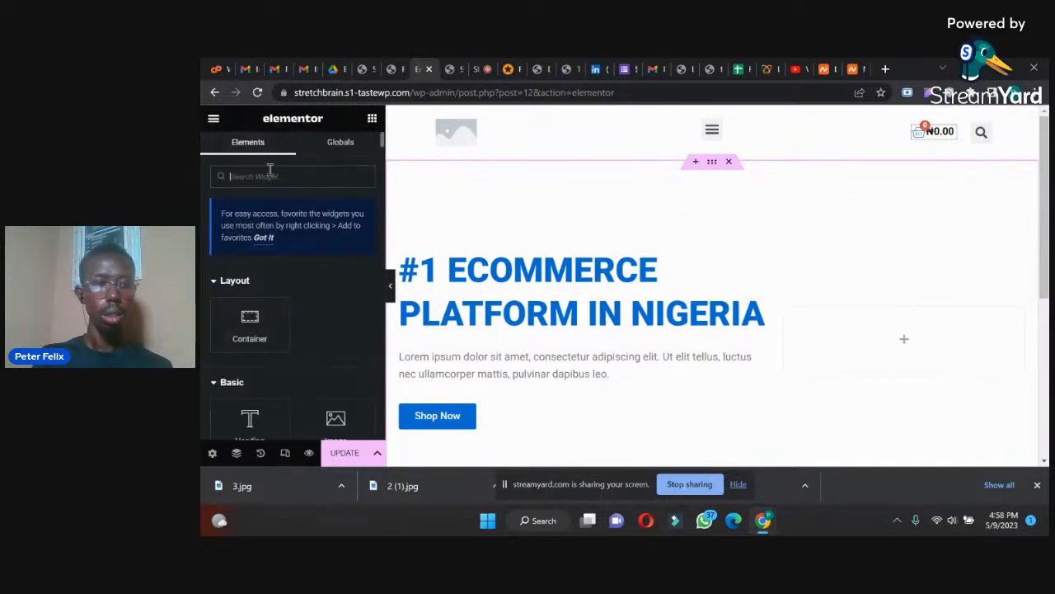
pyautogui.write('im')
pyautogui.moveTo(242, 289); pyautogui.dragTo(857, 334)
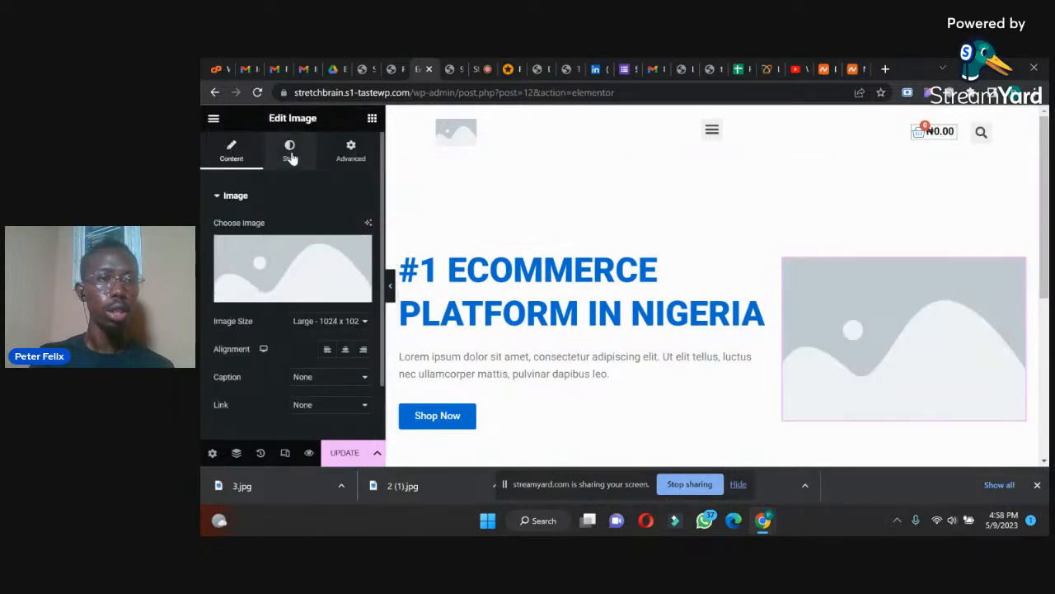
pyautogui.click(295, 285)
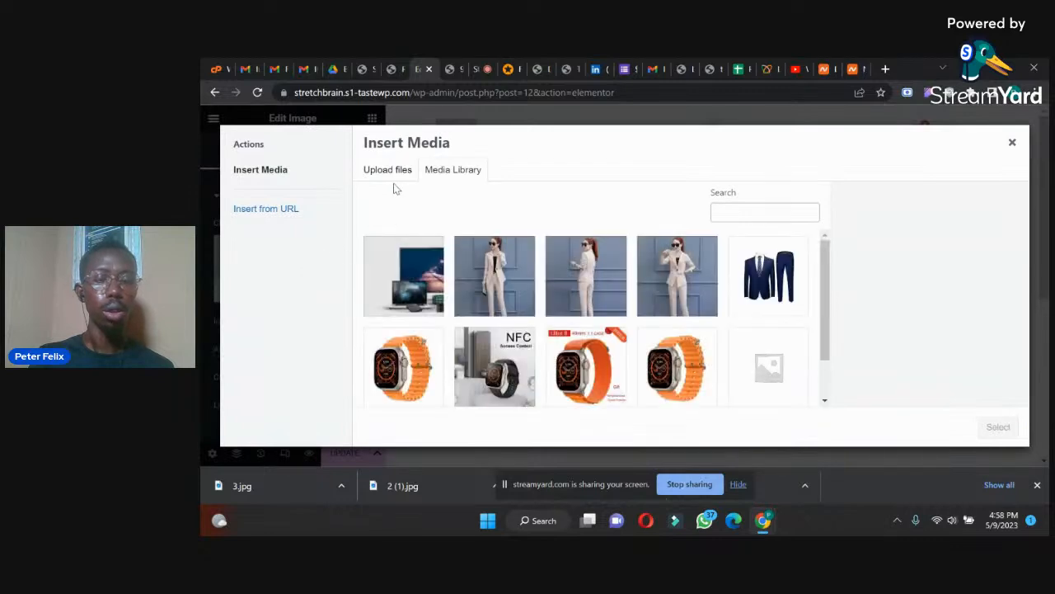
pyautogui.click(420, 359)
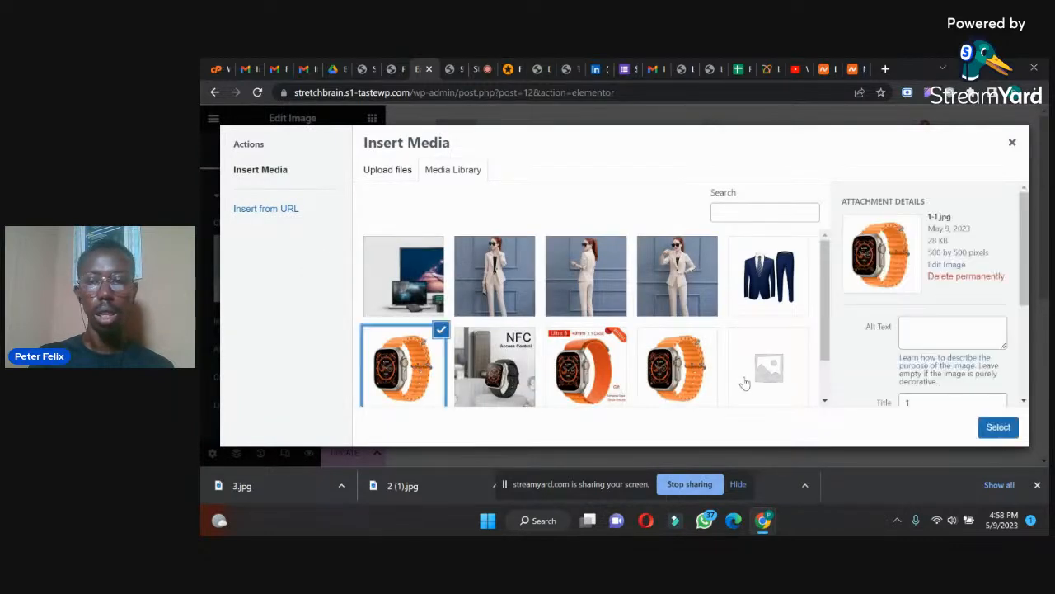
pyautogui.click(998, 427)
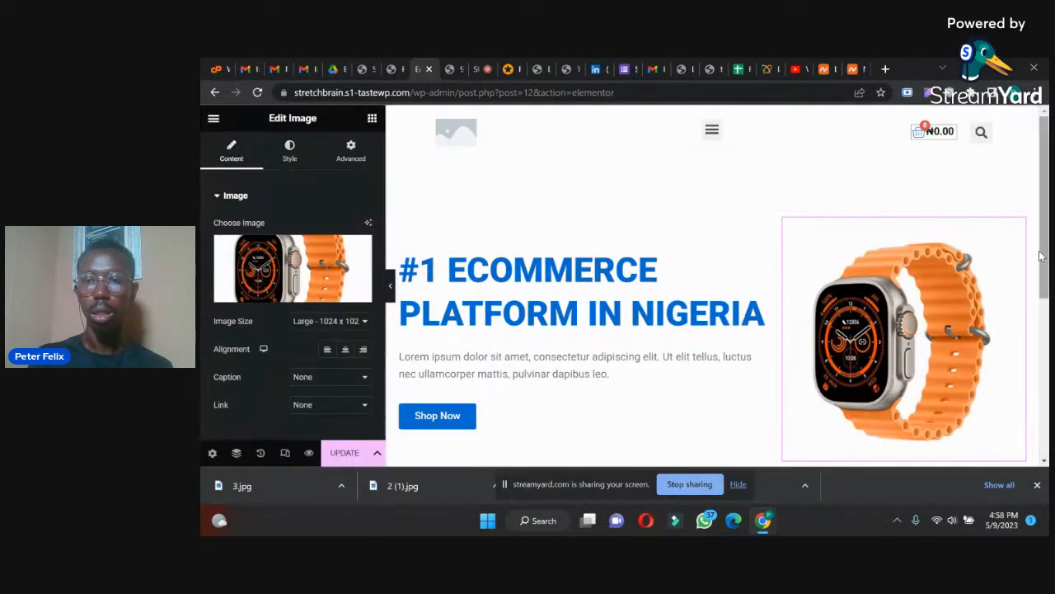
pyautogui.scroll(-2, 1046, 222)
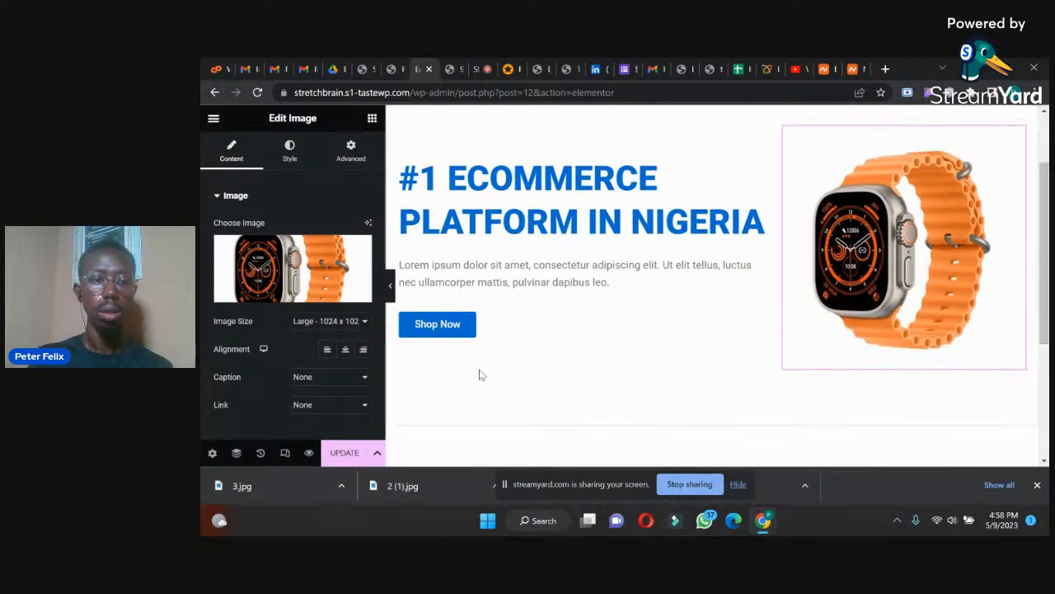
pyautogui.click(350, 453)
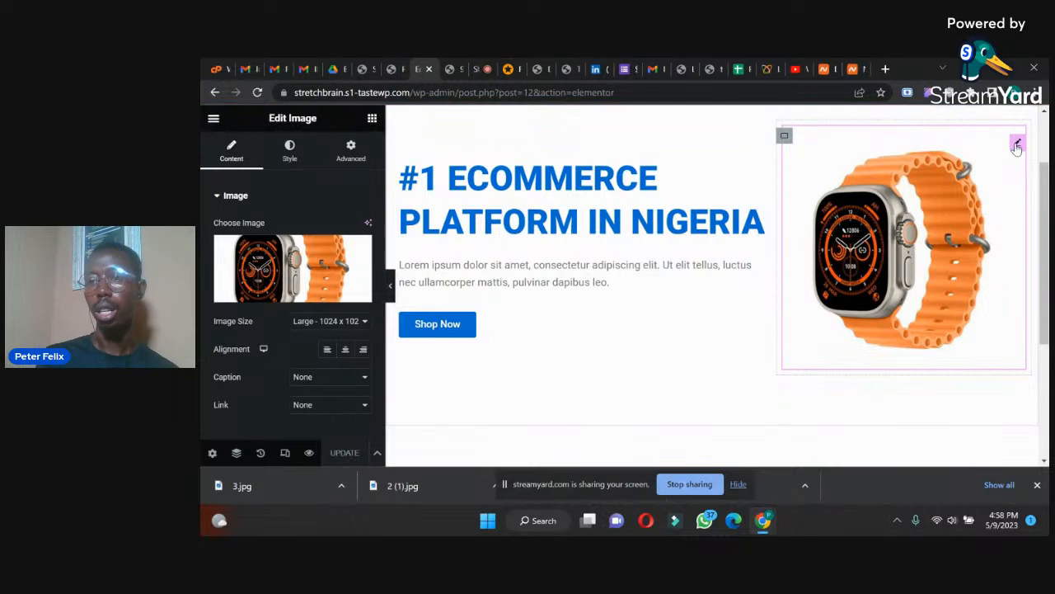
# Delete the watch Image widget and put an Image Carousel widget in its place in the hero column.
pyautogui.rightClick(1017, 150)
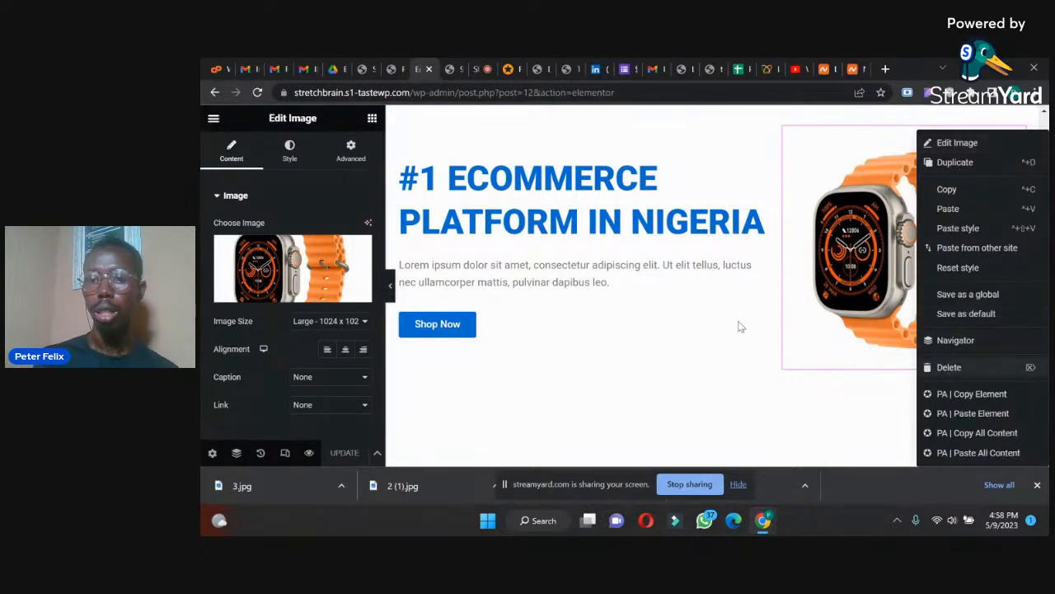
pyautogui.press('Delete')
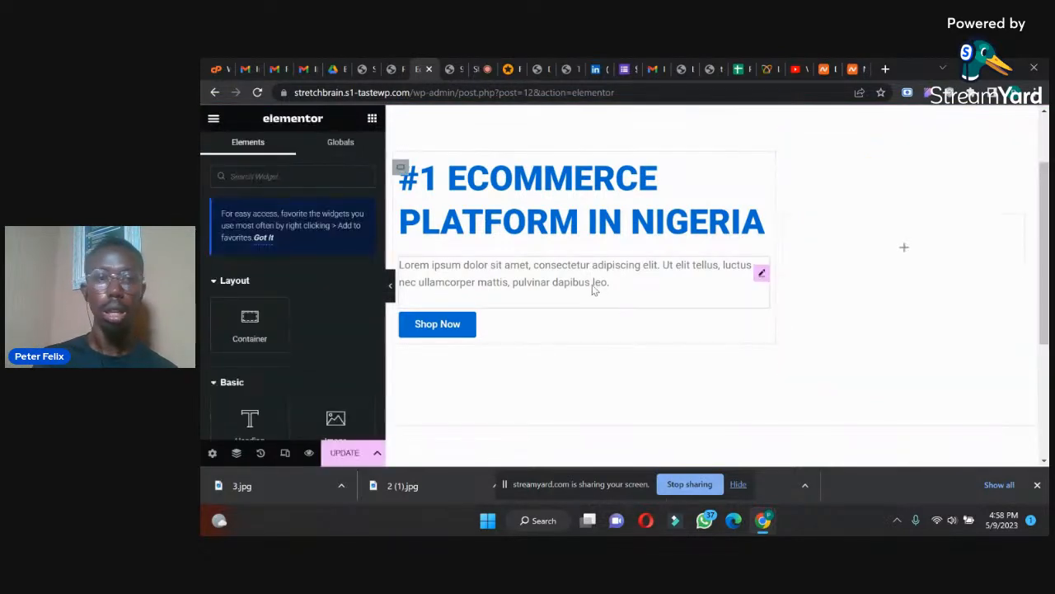
pyautogui.click(294, 175)
pyautogui.write('sl')
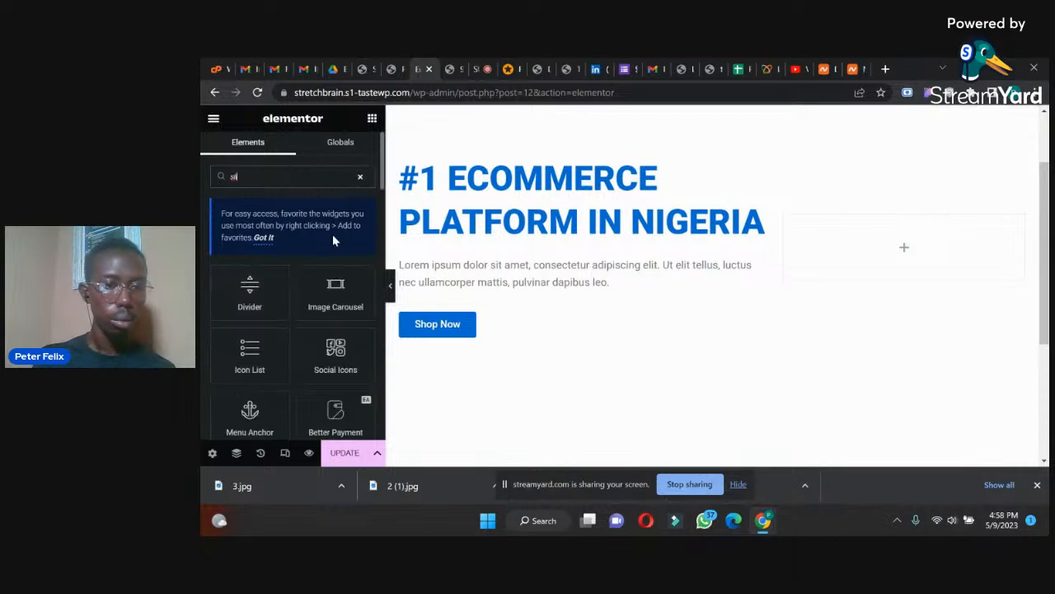
pyautogui.moveTo(335, 288); pyautogui.dragTo(858, 238)
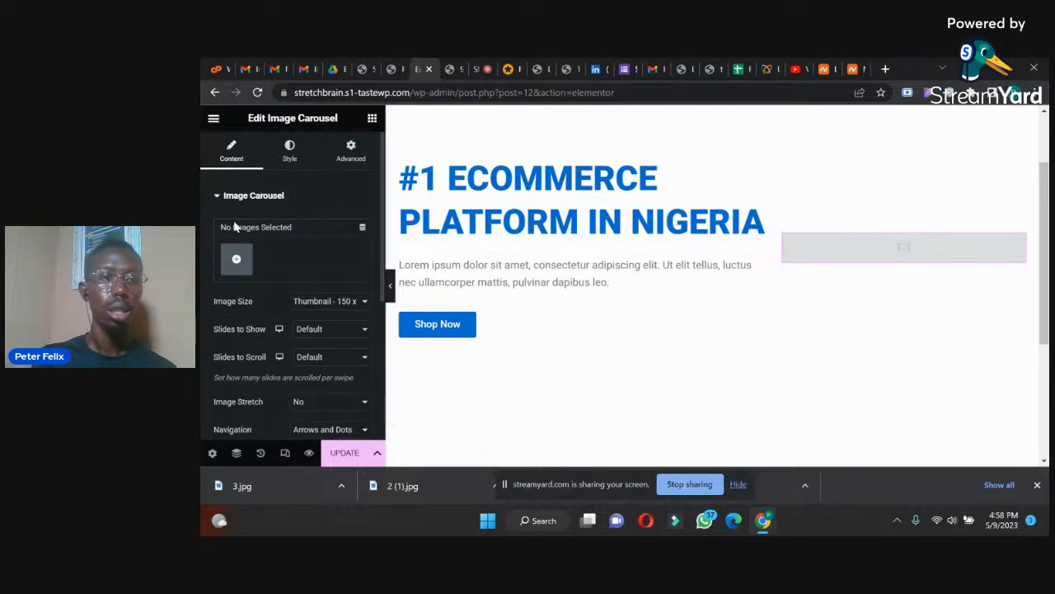
# Create a gallery for the carousel from 1-1.jpg, the orange Ultra 8 watch picture and 5.jpg, and insert it.
pyautogui.click(237, 262)
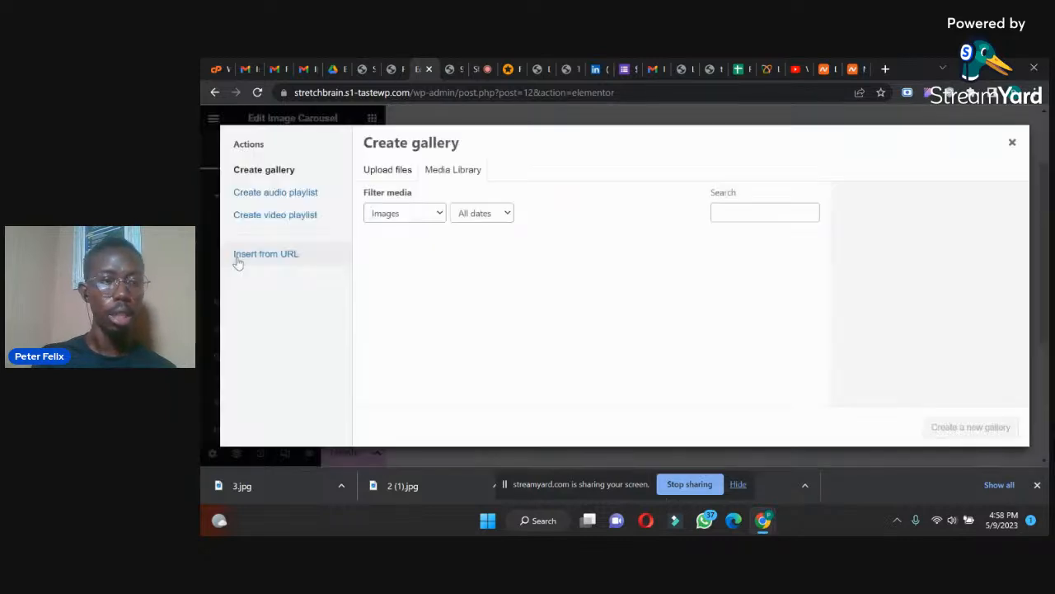
pyautogui.click(408, 365)
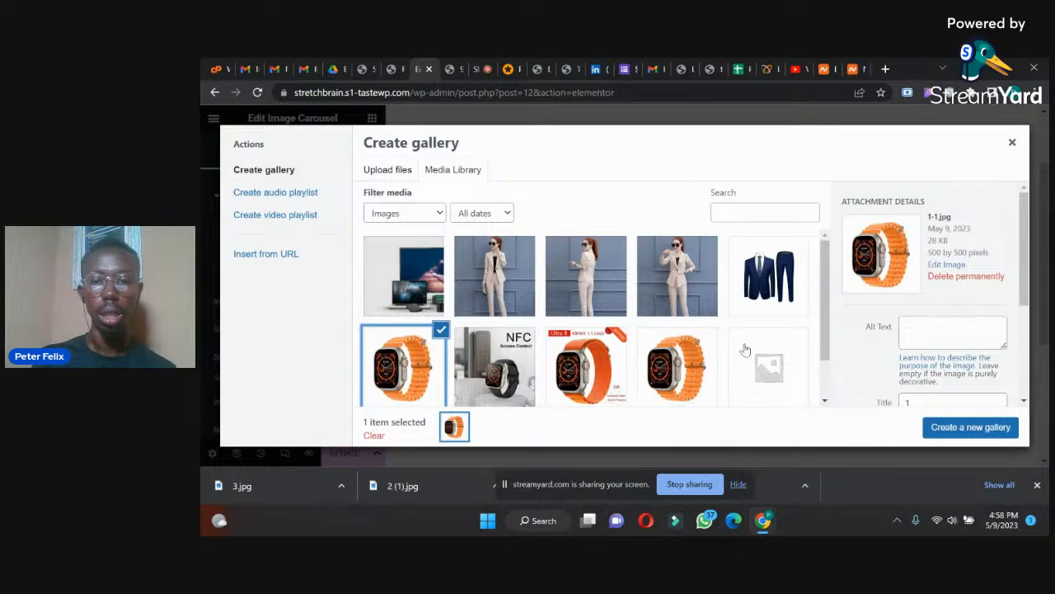
pyautogui.moveTo(827, 318)
pyautogui.mouseDown()
pyautogui.moveTo(827, 349)
pyautogui.moveTo(827, 328)
pyautogui.mouseUp()
pyautogui.click(581, 351)
pyautogui.click(495, 351)
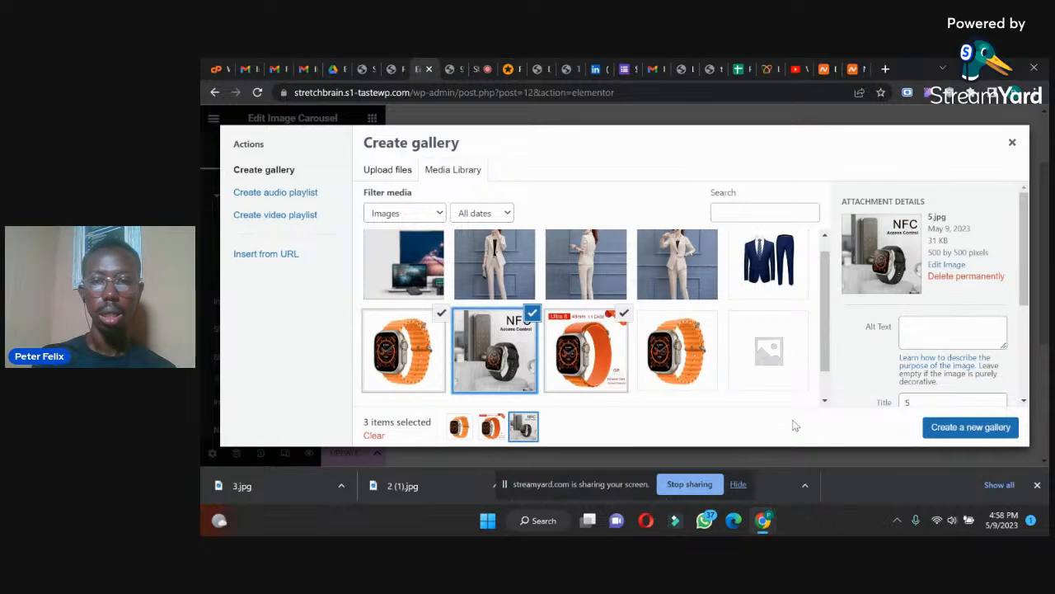
pyautogui.click(958, 424)
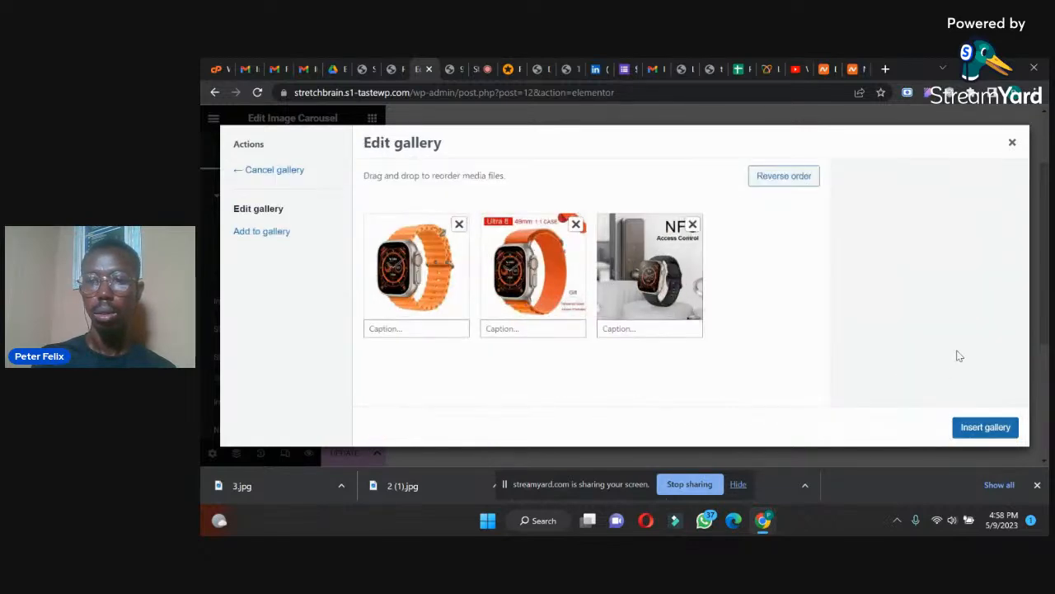
pyautogui.click(974, 431)
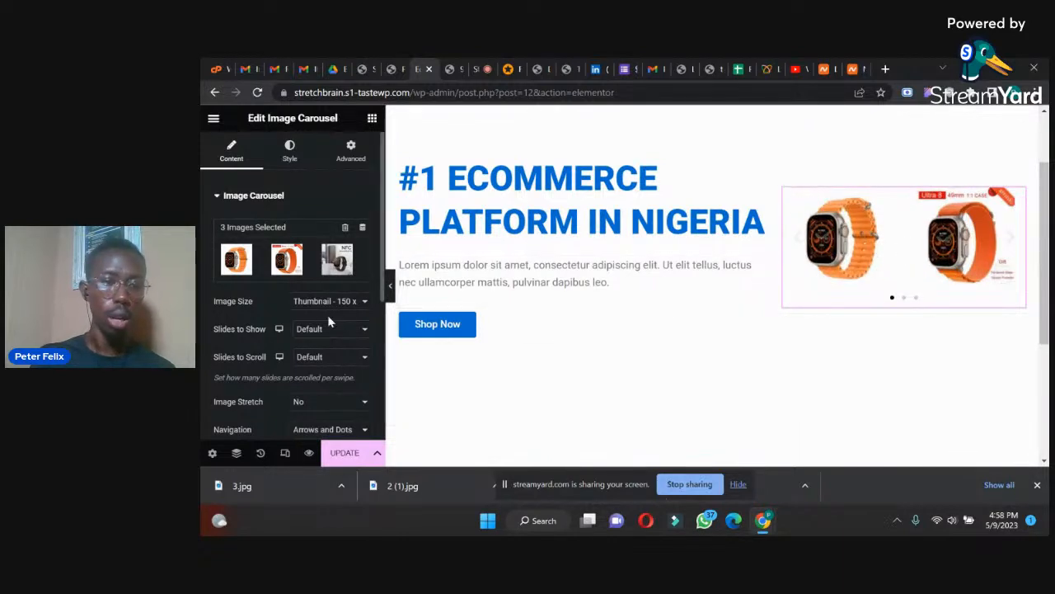
# Set the carousel to show 1 slide at a time and its image size to Full.
pyautogui.moveTo(381, 283); pyautogui.dragTo(380, 318)
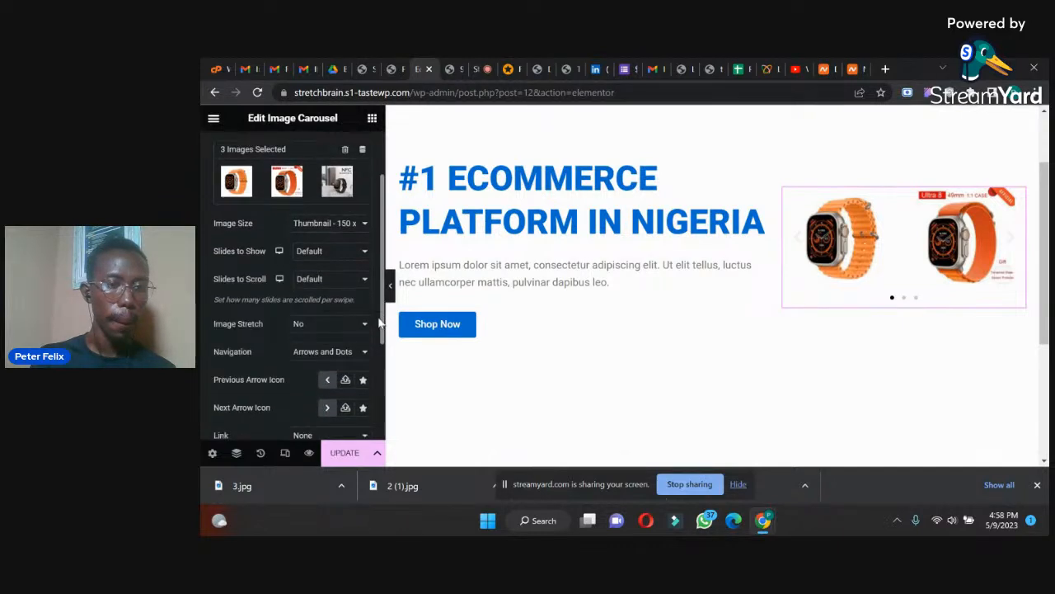
pyautogui.click(301, 252)
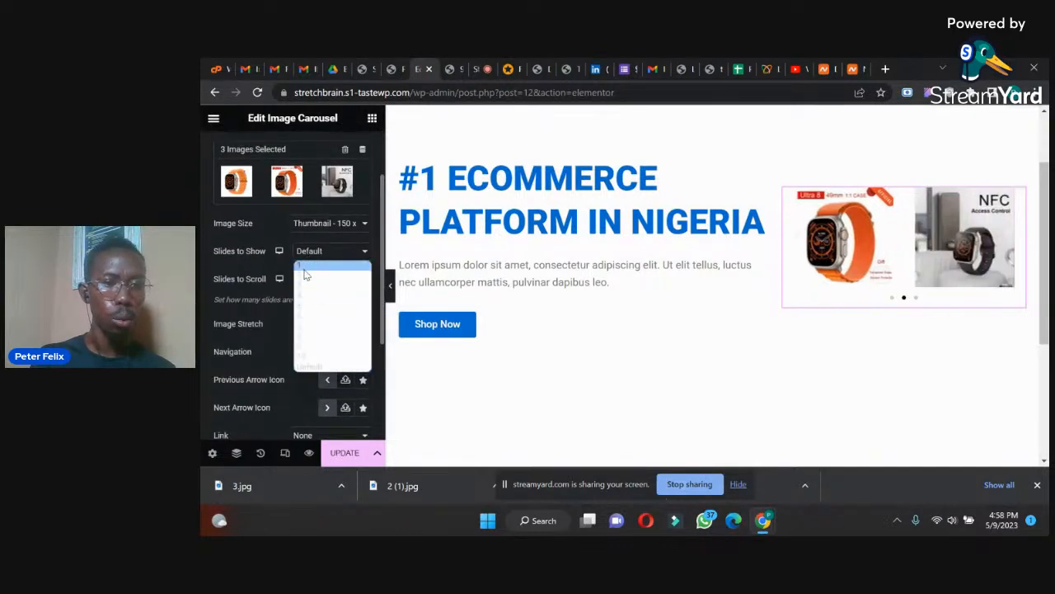
pyautogui.click(304, 275)
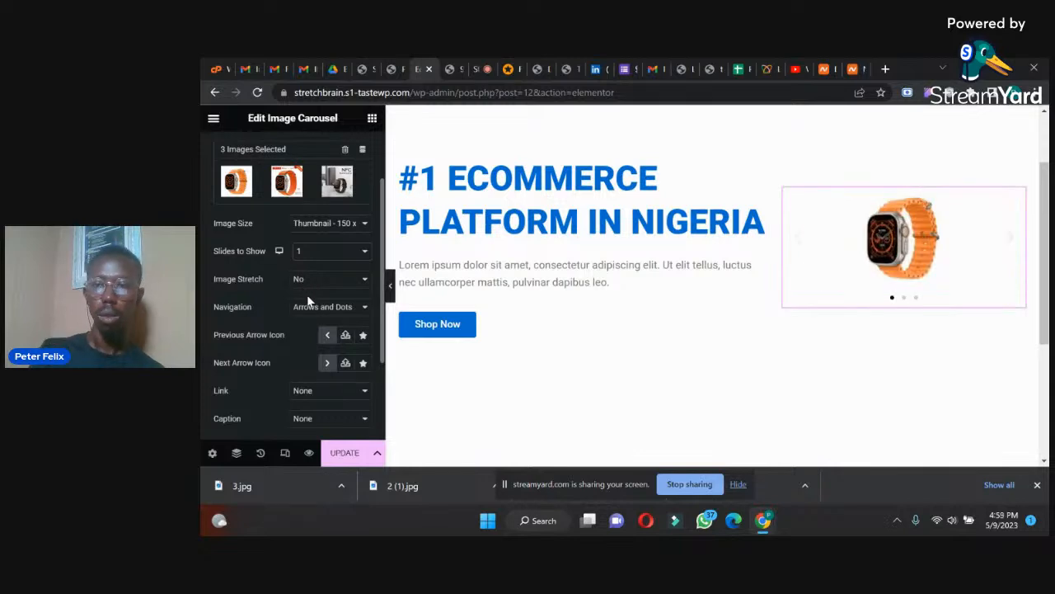
pyautogui.click(324, 227)
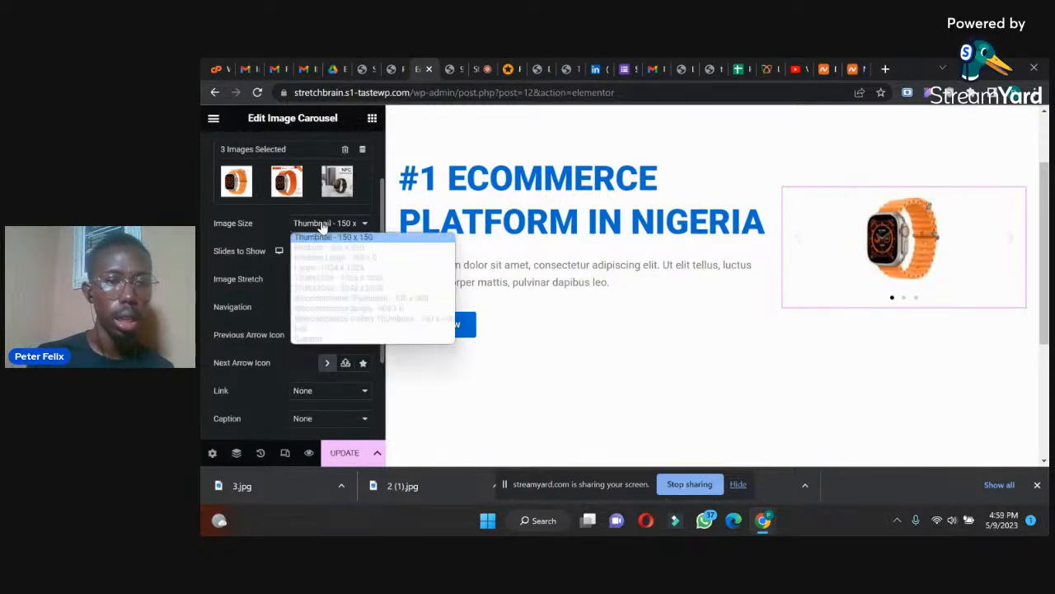
pyautogui.click(323, 336)
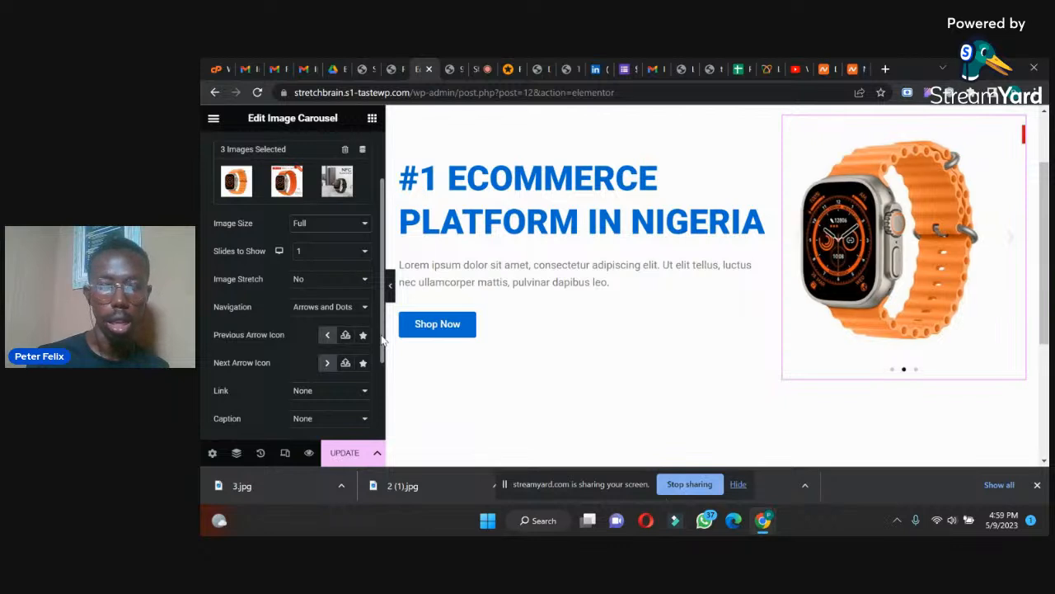
# Open the link type choices for the carousel images.
pyautogui.moveTo(381, 335); pyautogui.dragTo(384, 391)
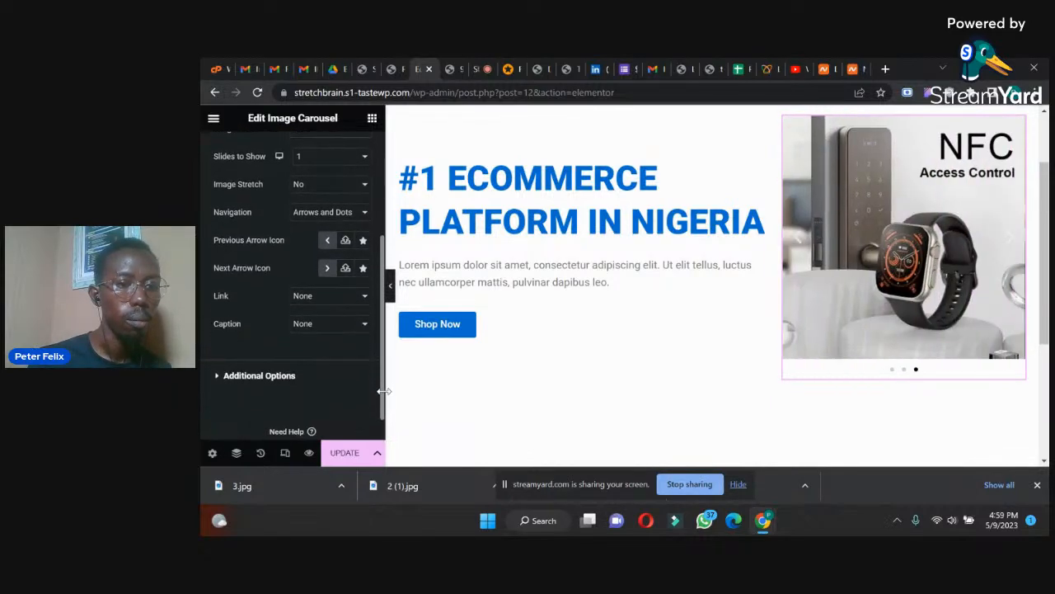
pyautogui.click(322, 297)
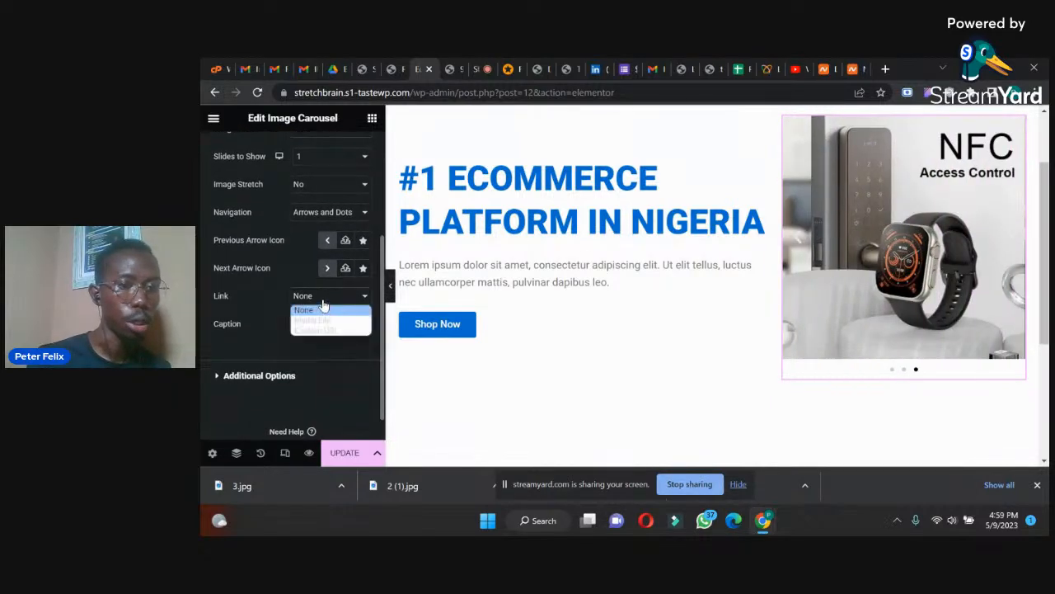